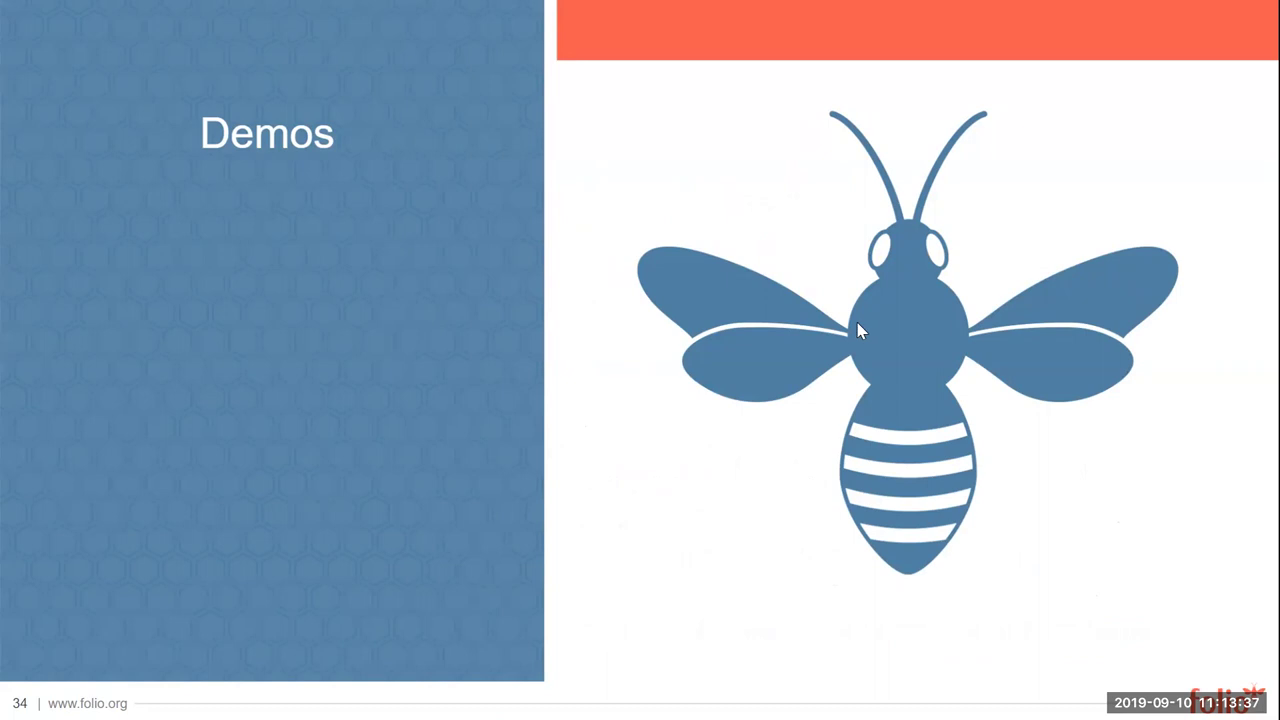
# - Advance the slideshow from slide 34 'Demos' to slide 35 'Presenters'
pyautogui.press('Right')
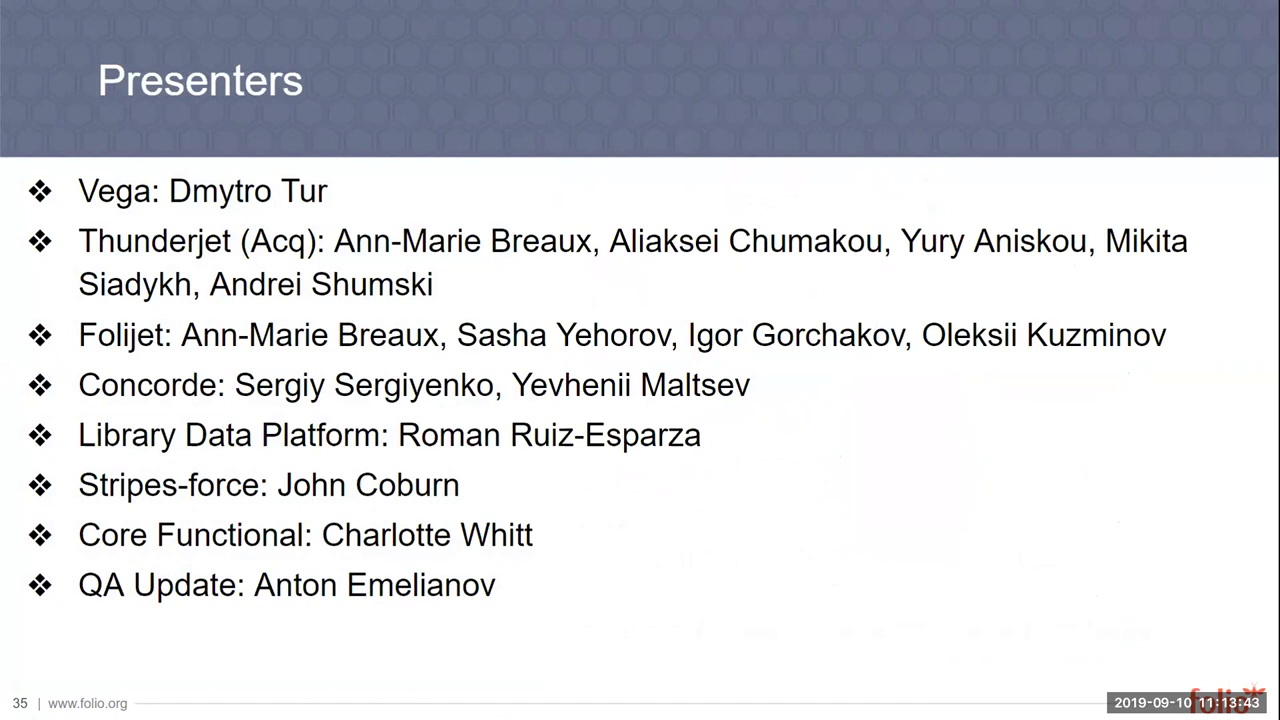
# - Leave the slideshow and bring up FOLIO's empty Check out page in the browser
pyautogui.moveTo(723, 606)
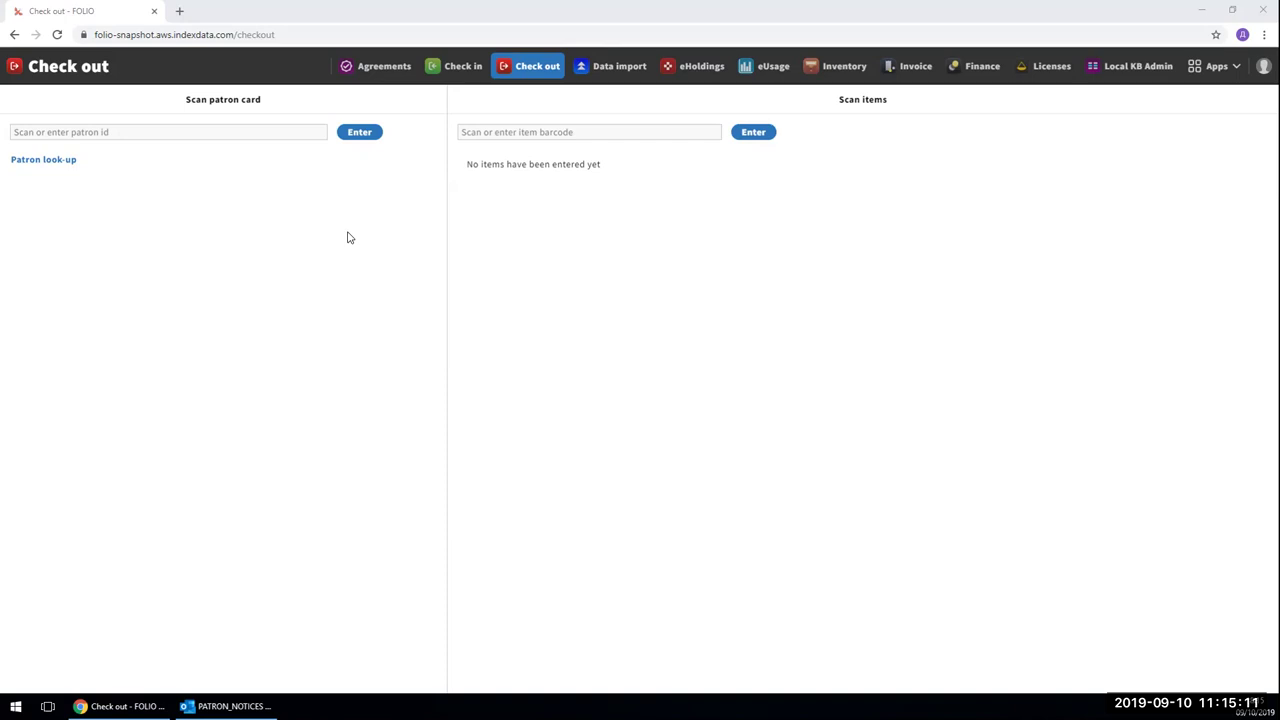
# - Create a new Loan patron notice named 'Courtesy notice' with email subject 'Courtesy notice'
pyautogui.click(1218, 80)
pyautogui.click(1054, 355)
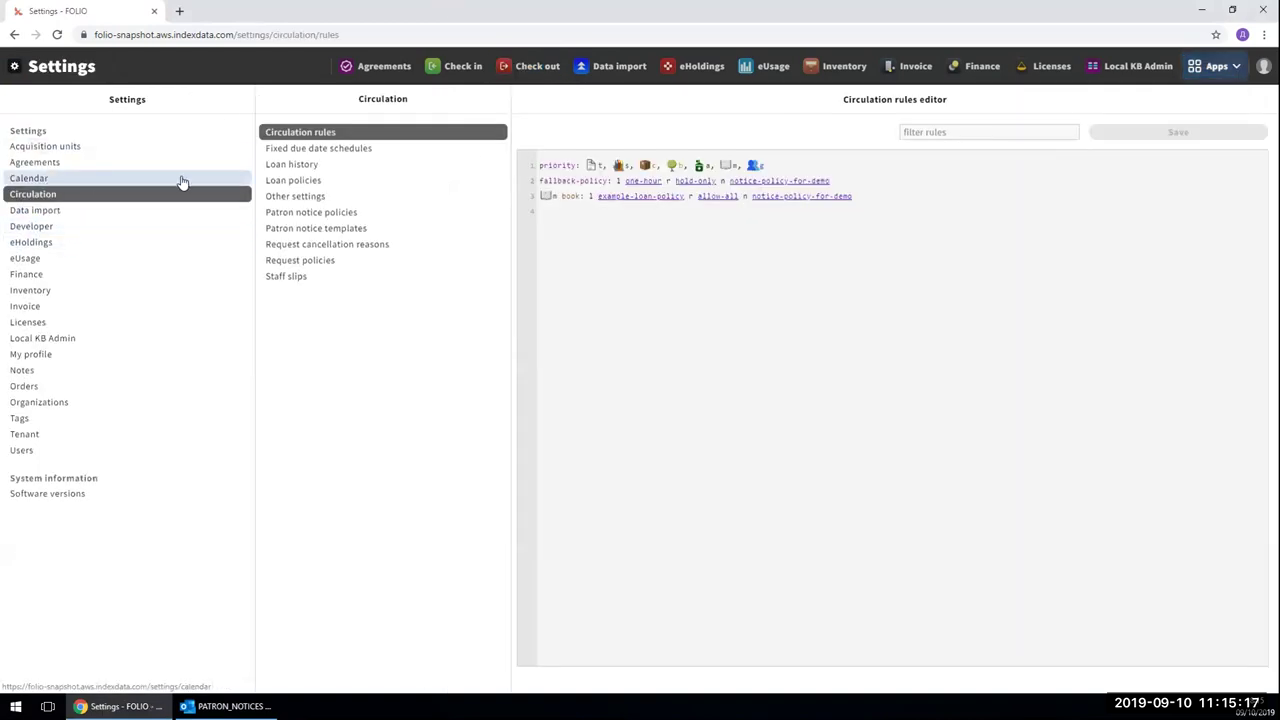
pyautogui.click(334, 228)
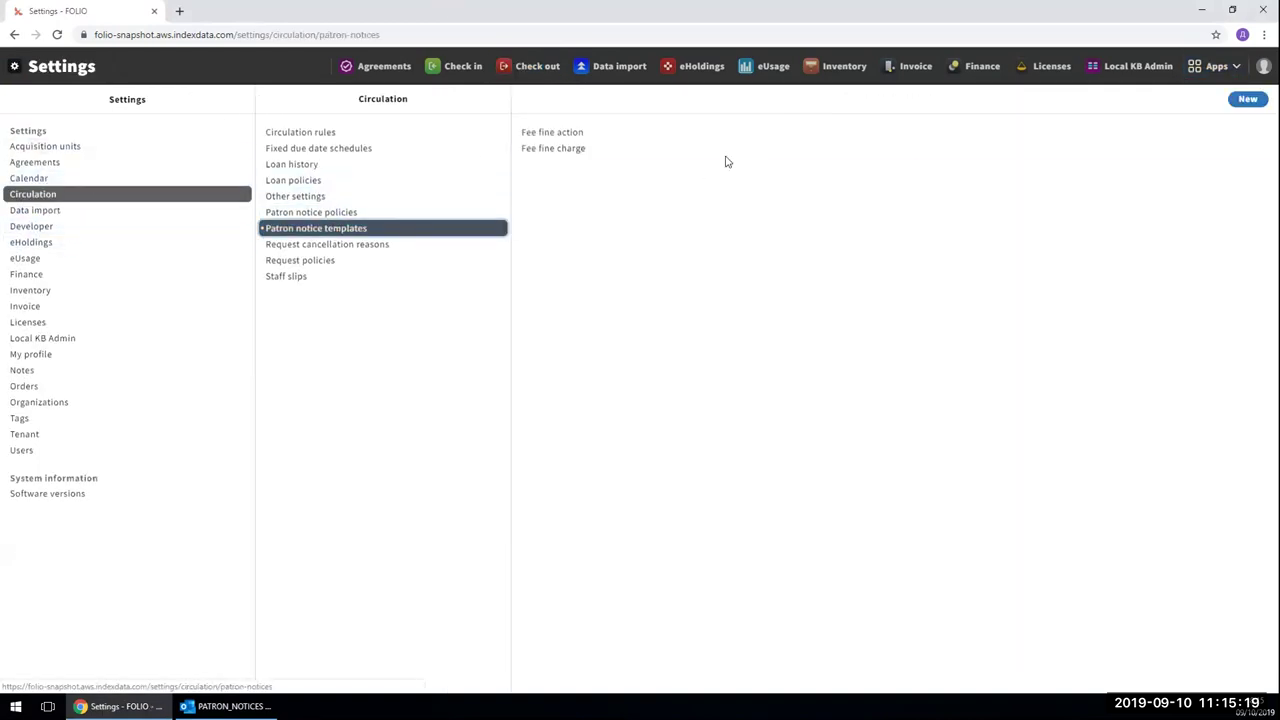
pyautogui.click(1247, 99)
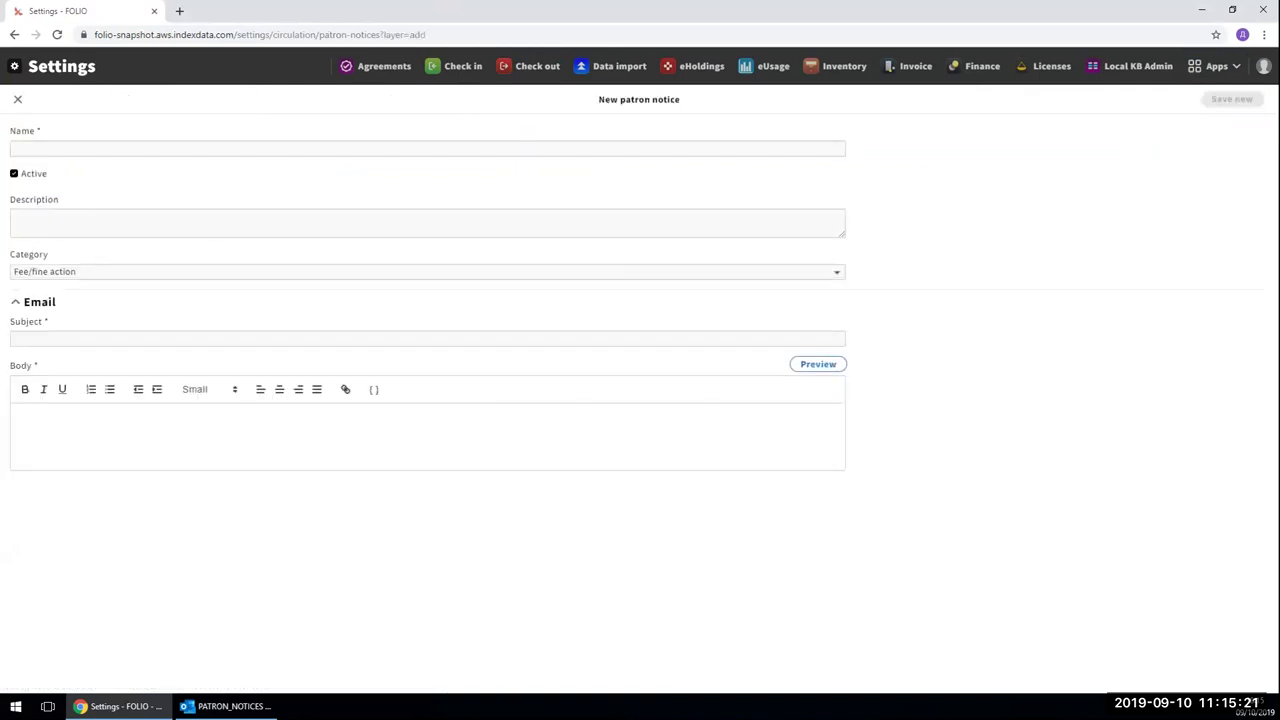
pyautogui.click(151, 151)
pyautogui.write('Courtesy notice')
pyautogui.click(55, 338)
pyautogui.write('Courtesy notice')
pyautogui.click(97, 271)
pyautogui.click(60, 311)
# - Start the email body with the greeting 'Dear {{user.firstName}},' and a new line
pyautogui.click(38, 429)
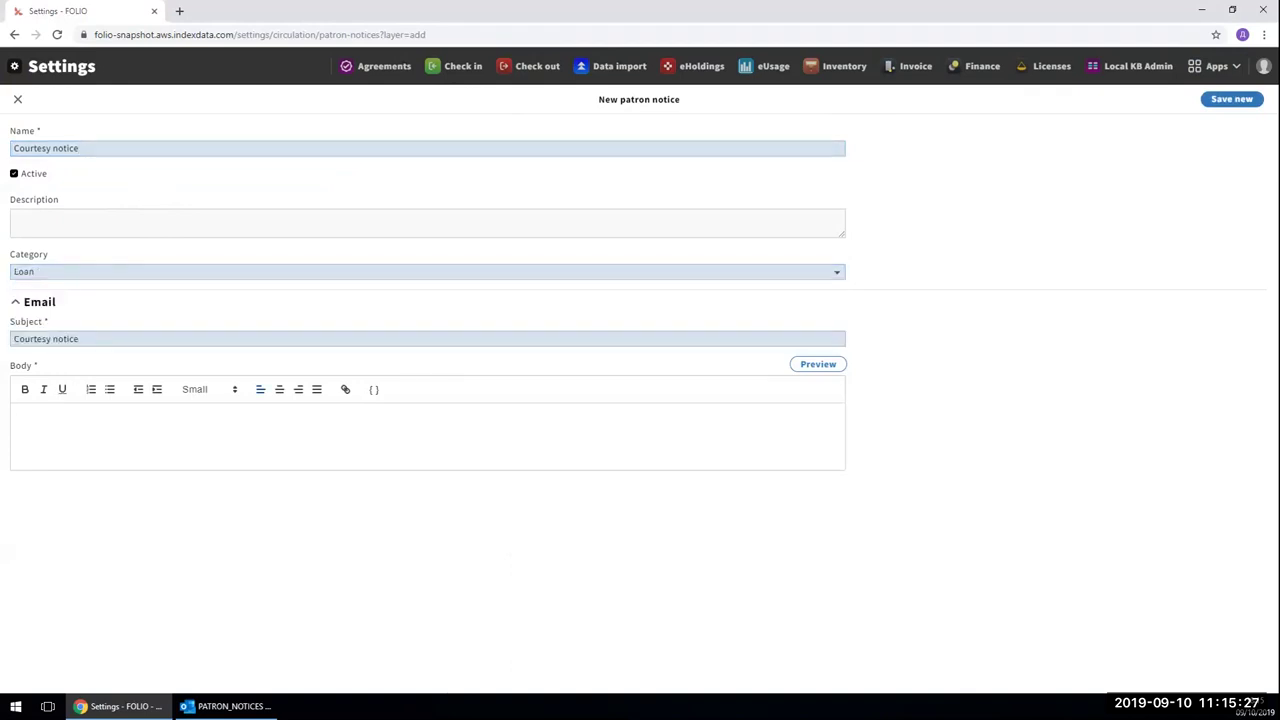
pyautogui.write('D')
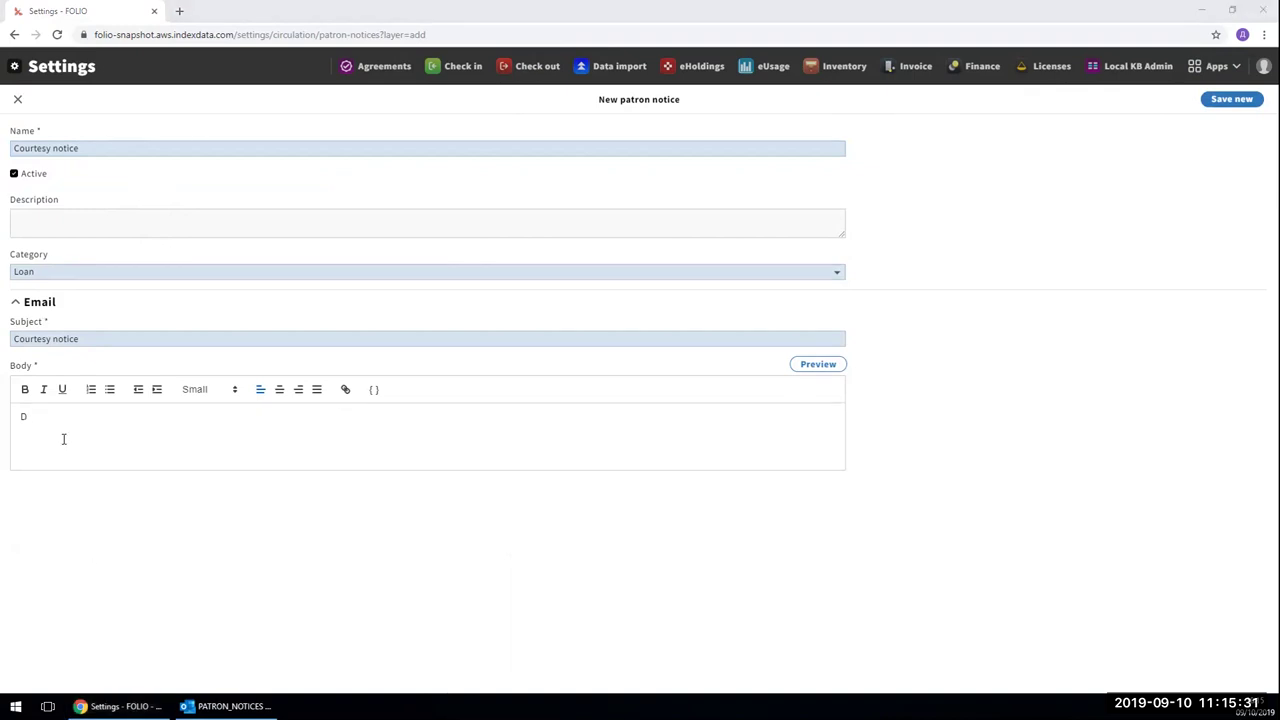
pyautogui.hotkey('ctrl', 'a')
pyautogui.write('Dear {{user.firstName}},')
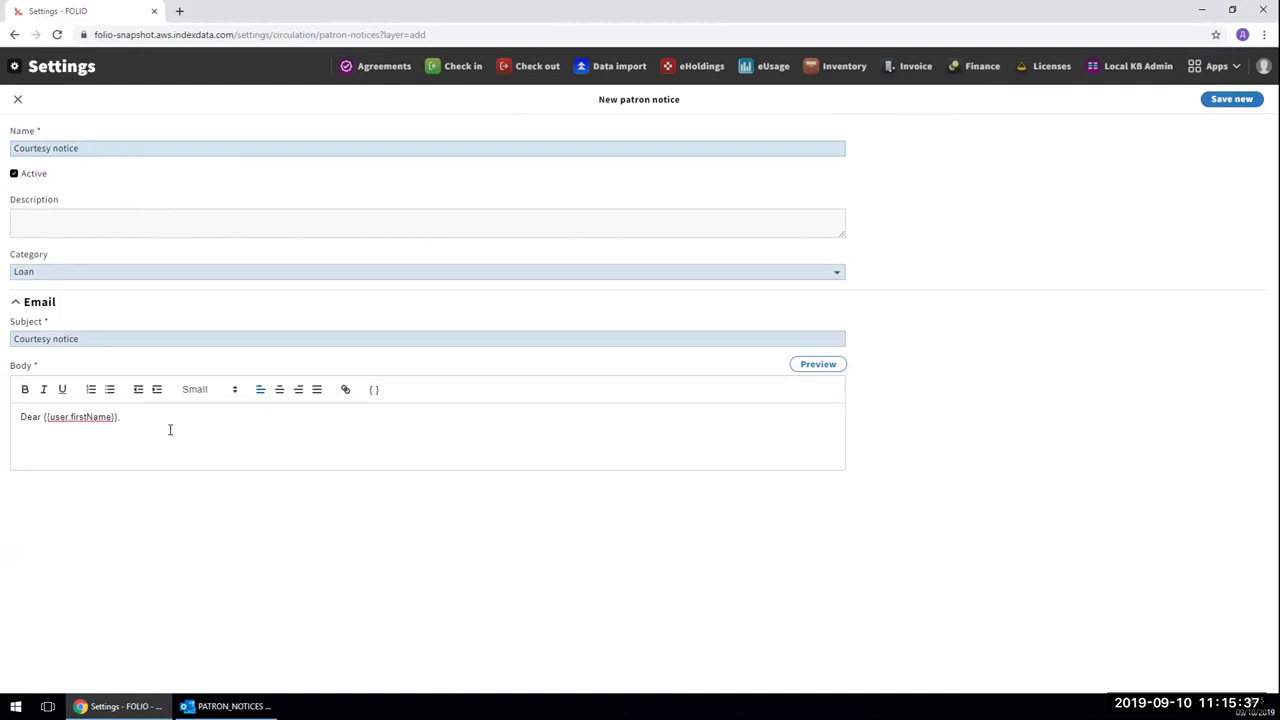
pyautogui.press('Return')
# - Insert a multiple-loans block with loan.dueDate into the body, then delete it again
pyautogui.click(375, 392)
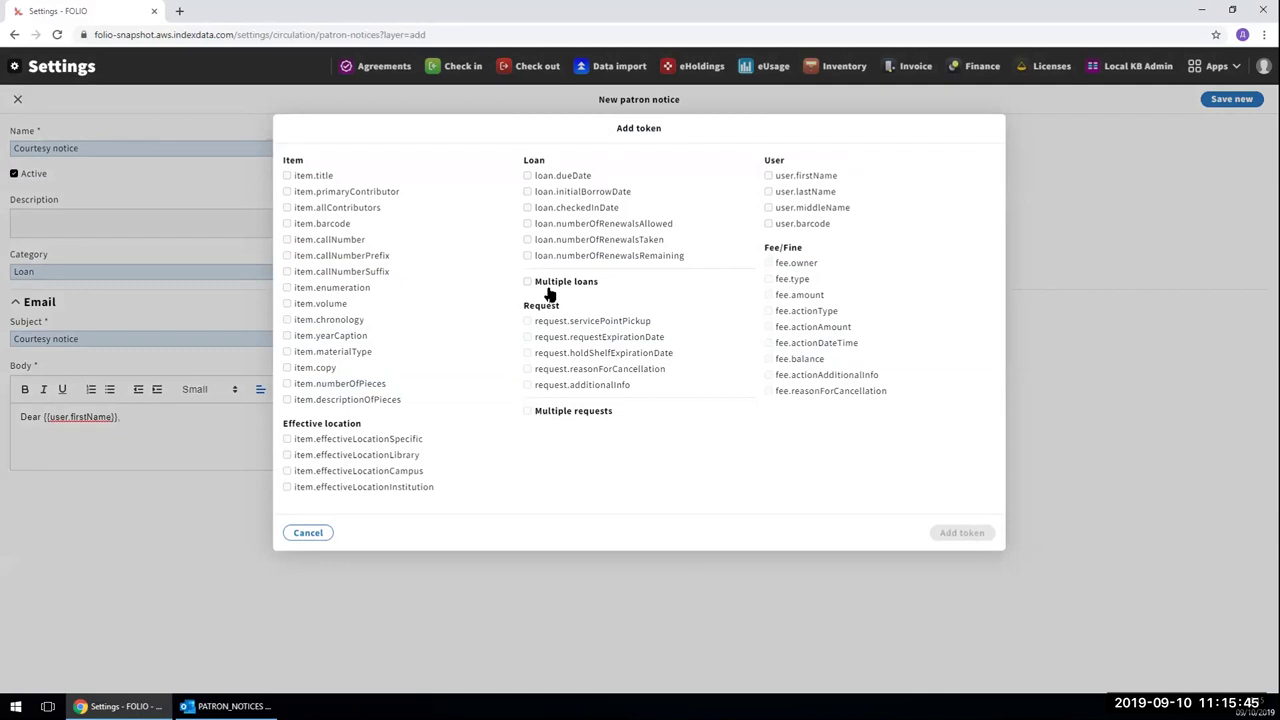
pyautogui.click(546, 289)
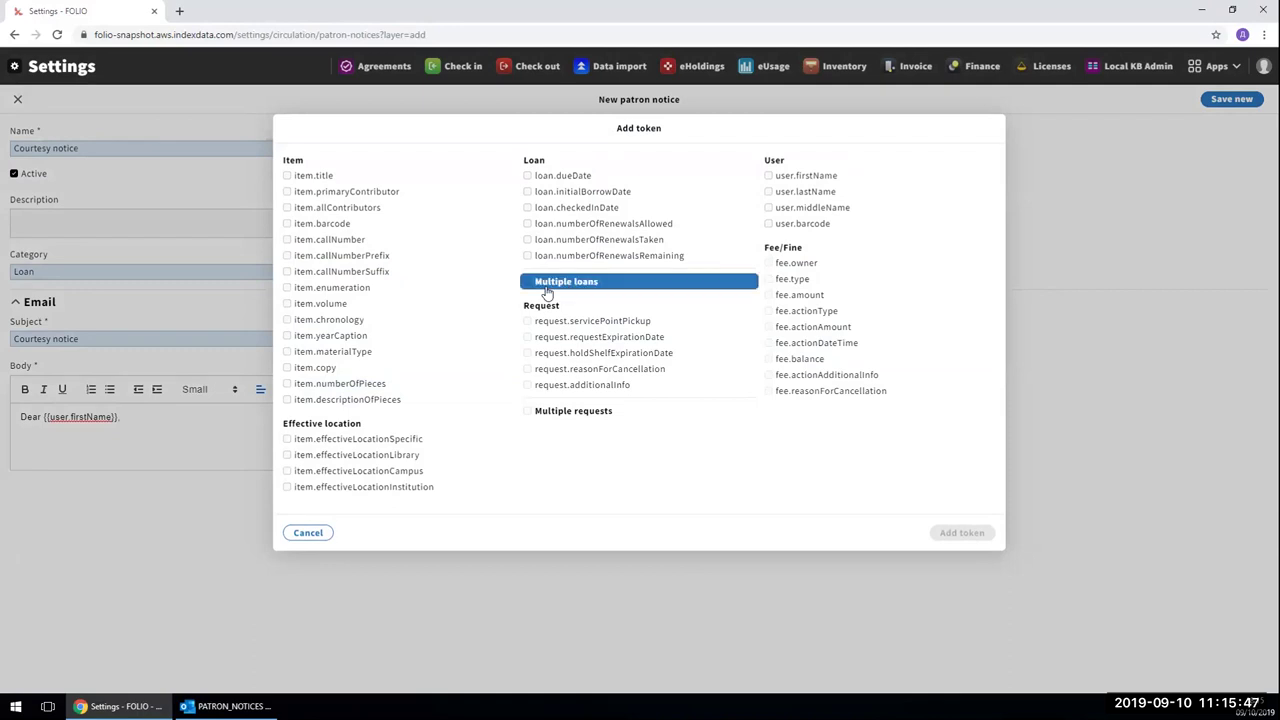
pyautogui.click(540, 175)
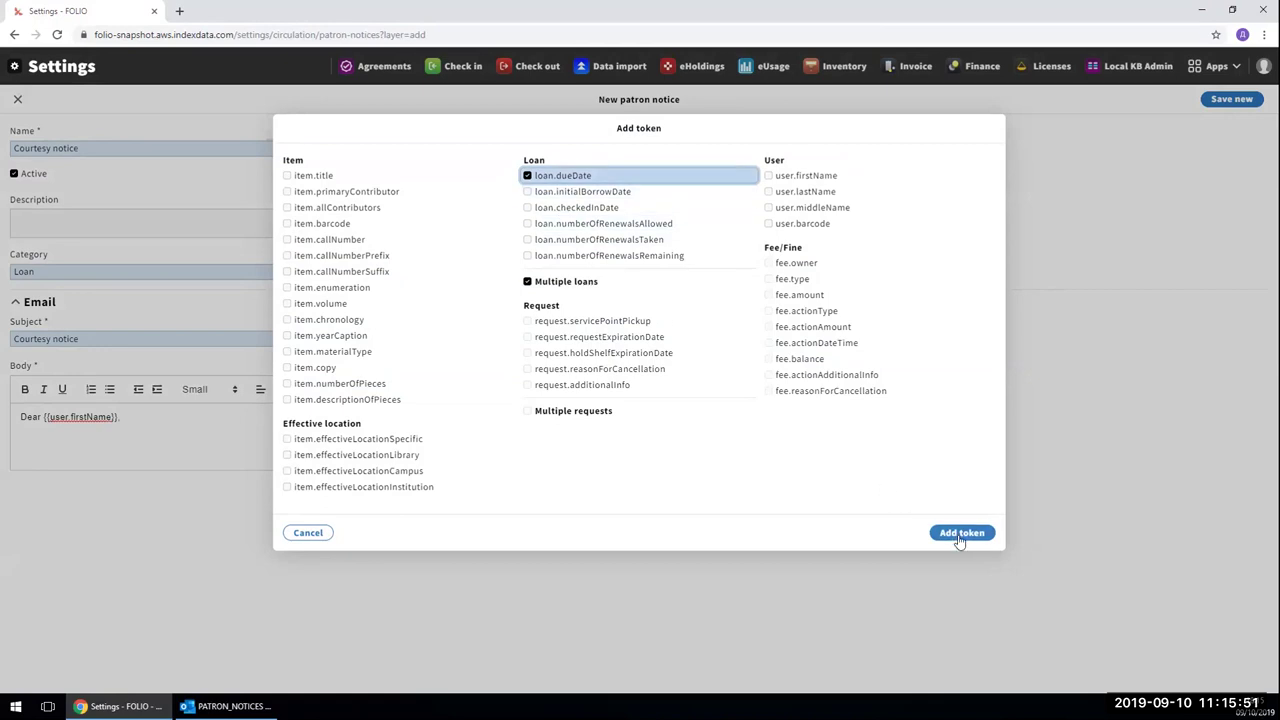
pyautogui.click(960, 533)
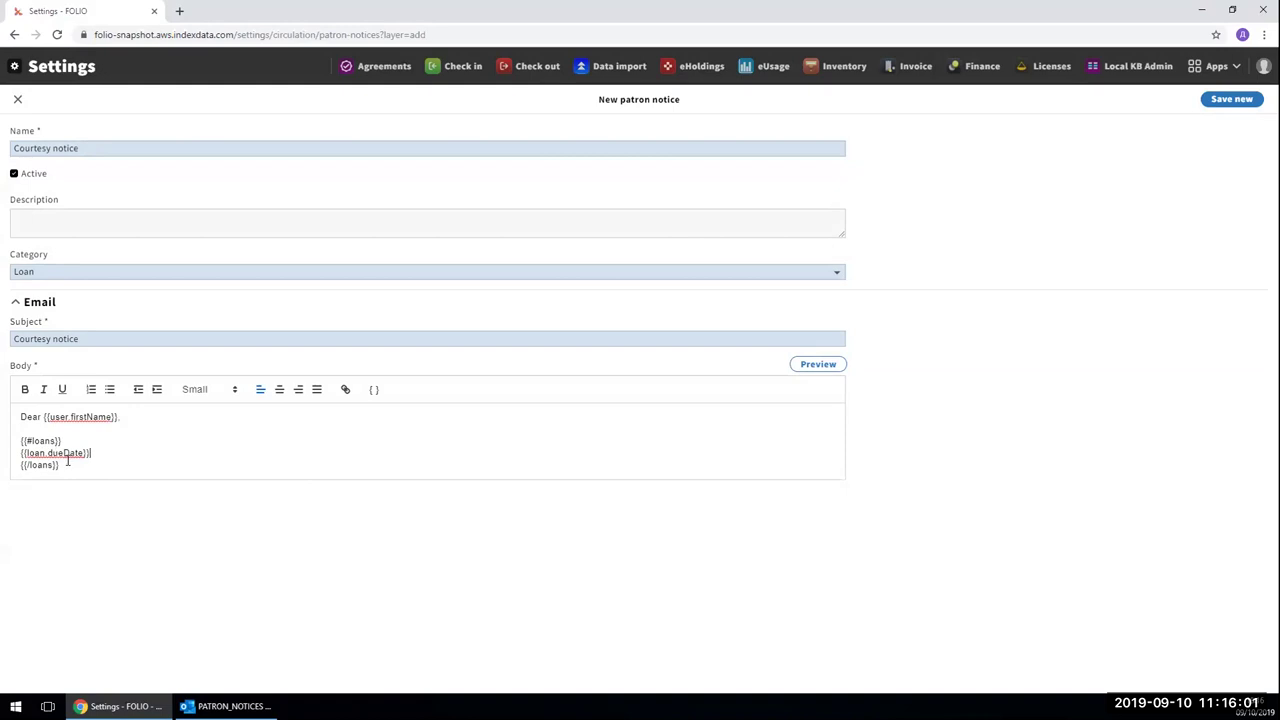
pyautogui.click(95, 436)
pyautogui.moveTo(95, 466); pyautogui.dragTo(10, 447)
pyautogui.press('Delete')
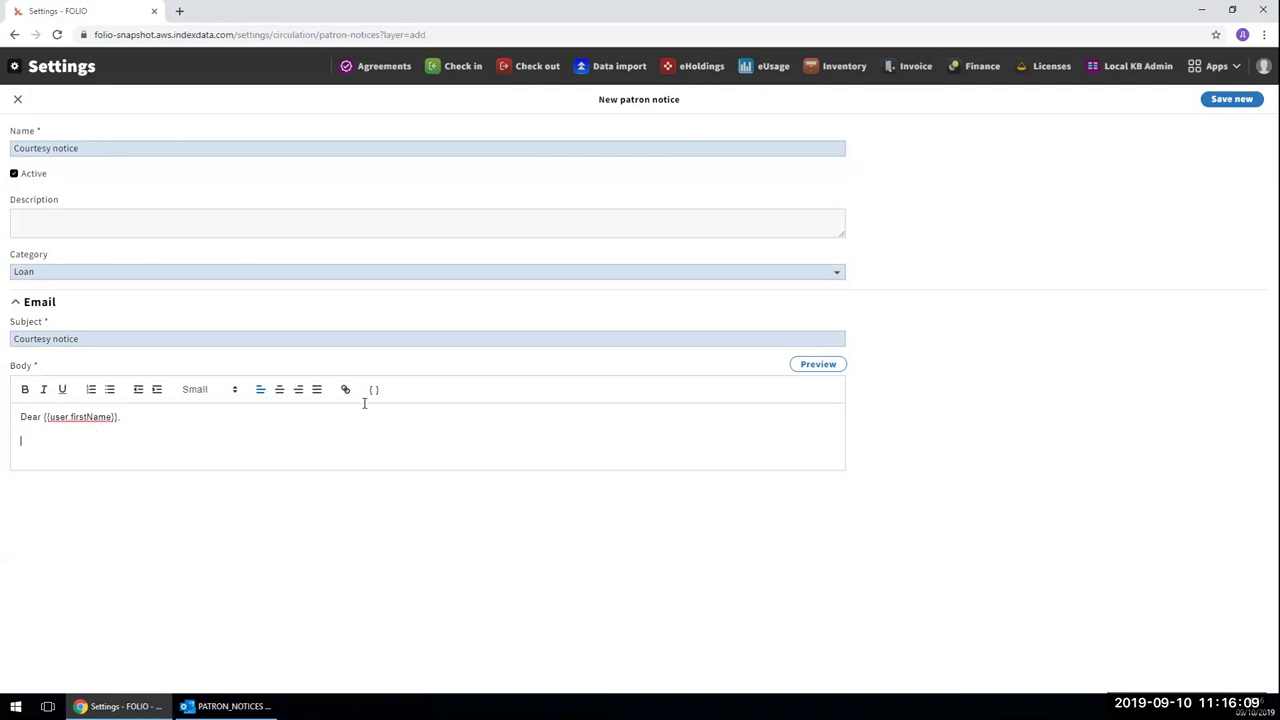
# - Reinsert the {{#loans}} block with {{loan.dueDate}}, add a blank line inside it, and tick item.title
pyautogui.click(374, 389)
pyautogui.click(538, 281)
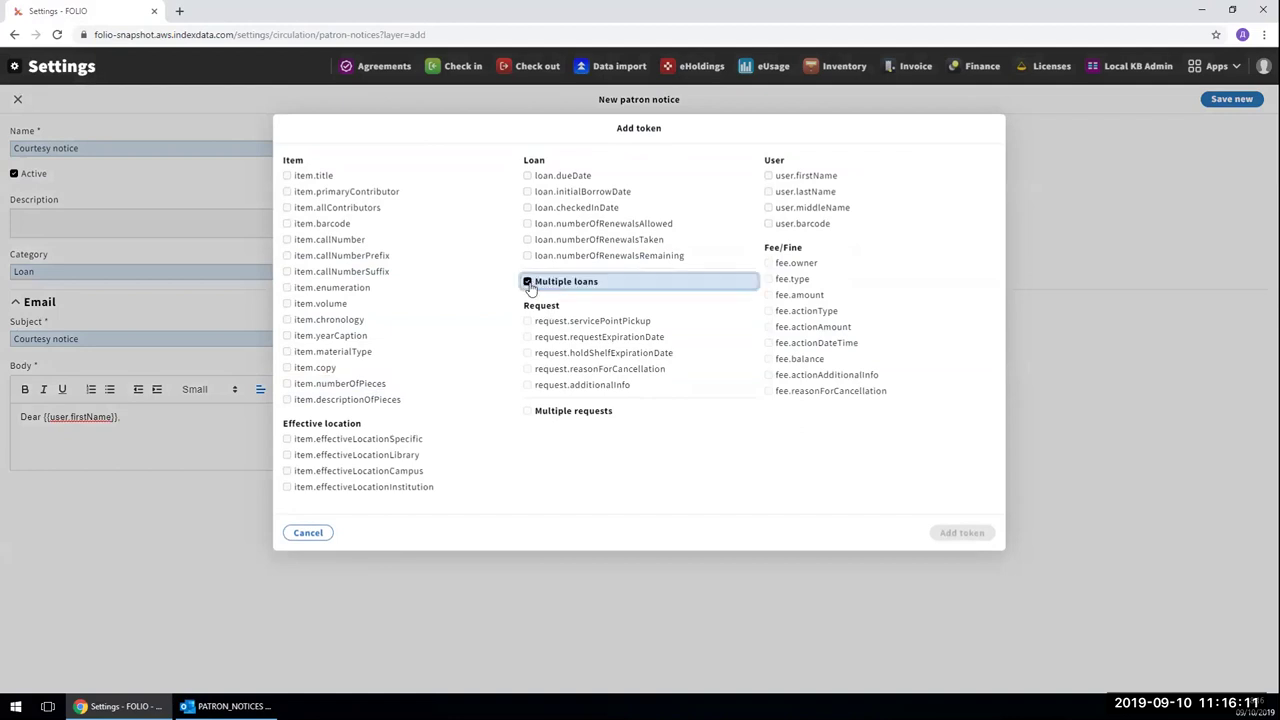
pyautogui.click(536, 177)
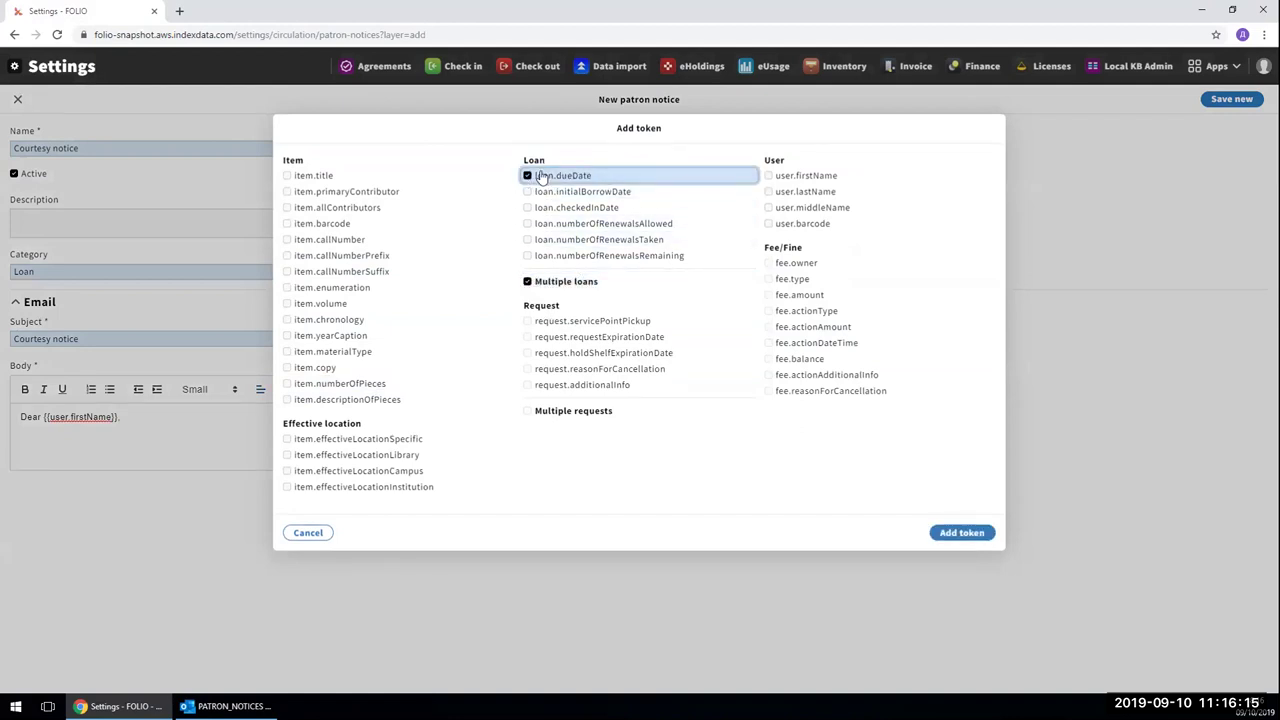
pyautogui.click(958, 536)
pyautogui.click(123, 431)
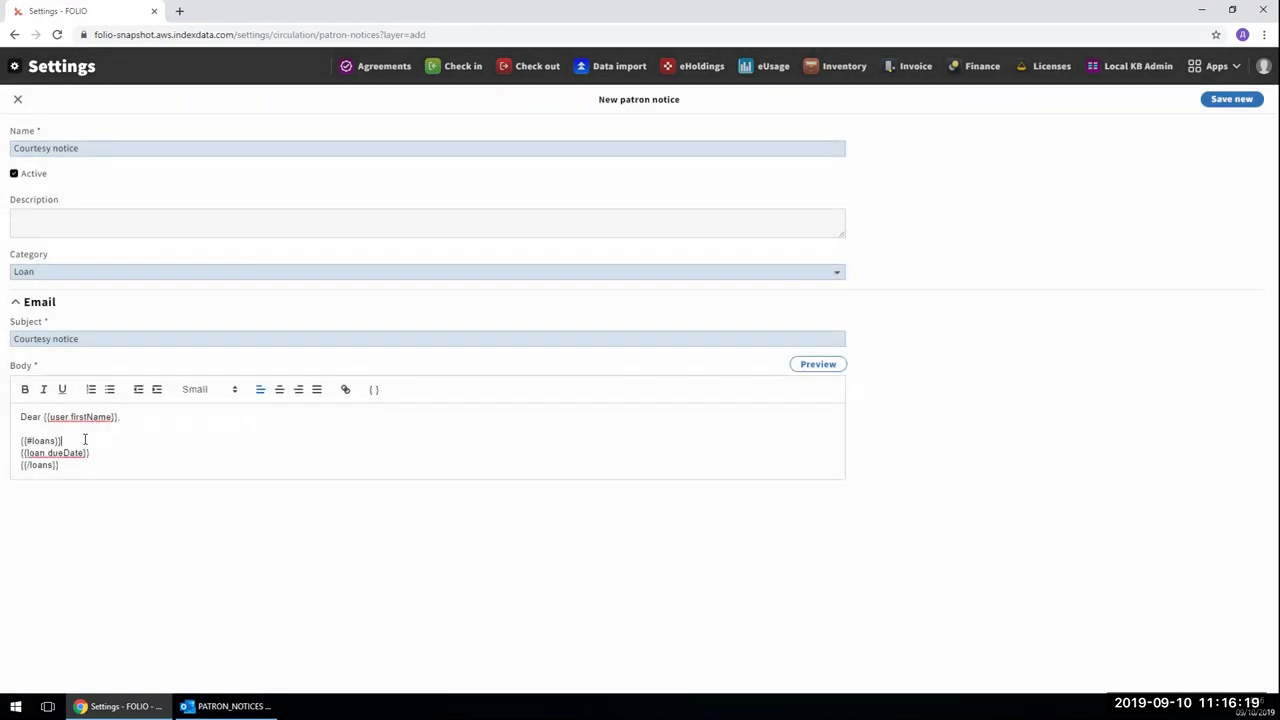
pyautogui.press('Return')
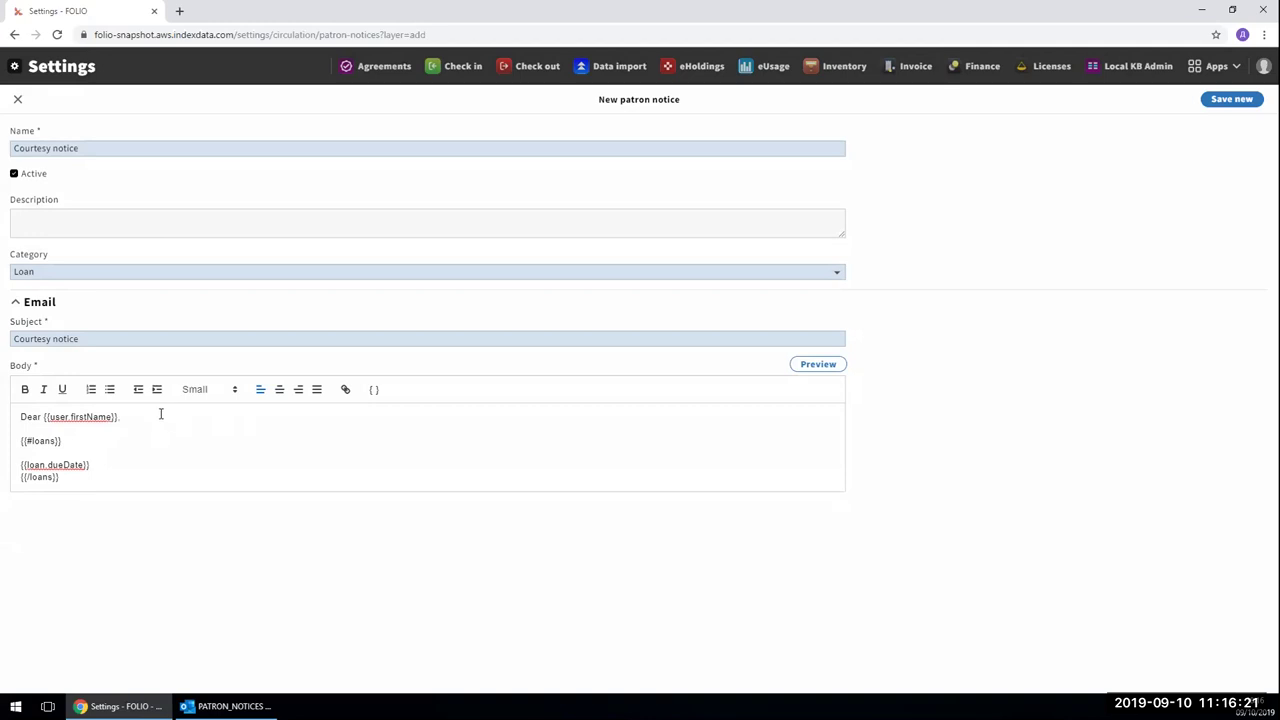
pyautogui.click(373, 392)
pyautogui.click(302, 177)
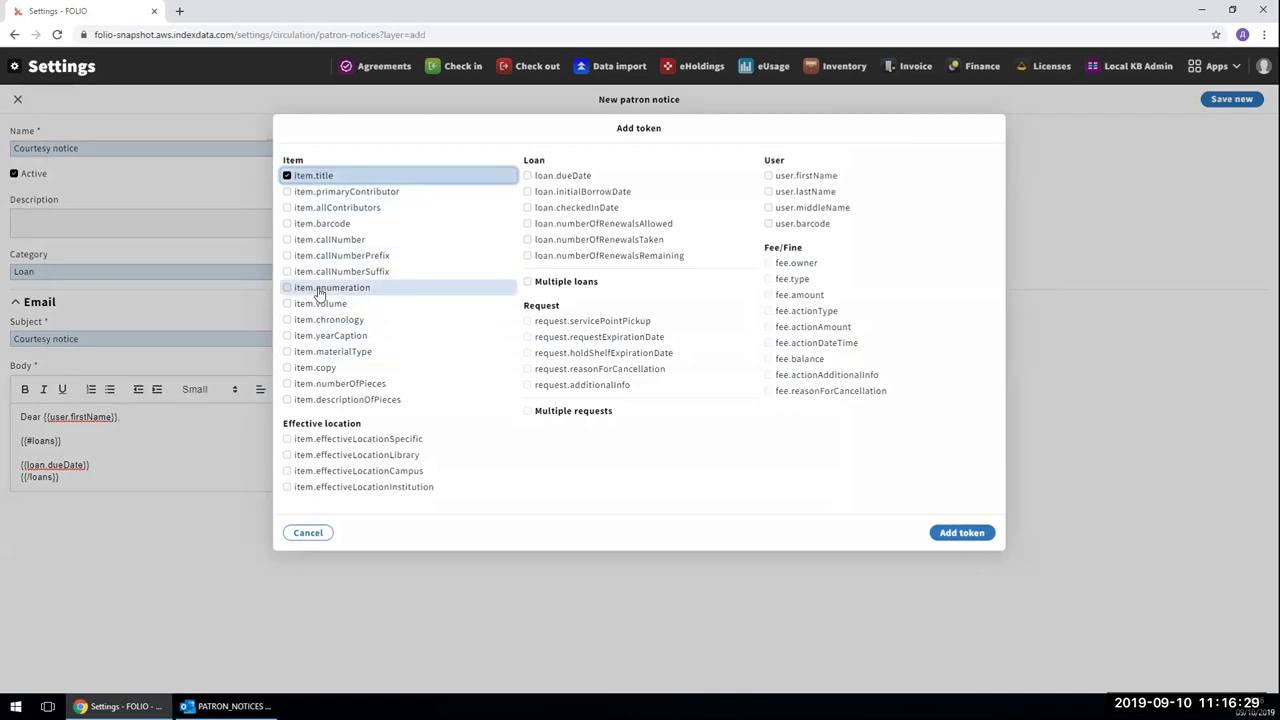
# - Add {{item.title}}{{item.allContributors}} to the loop and the line 'Please return the following items before due date:'
pyautogui.click(335, 207)
pyautogui.click(957, 535)
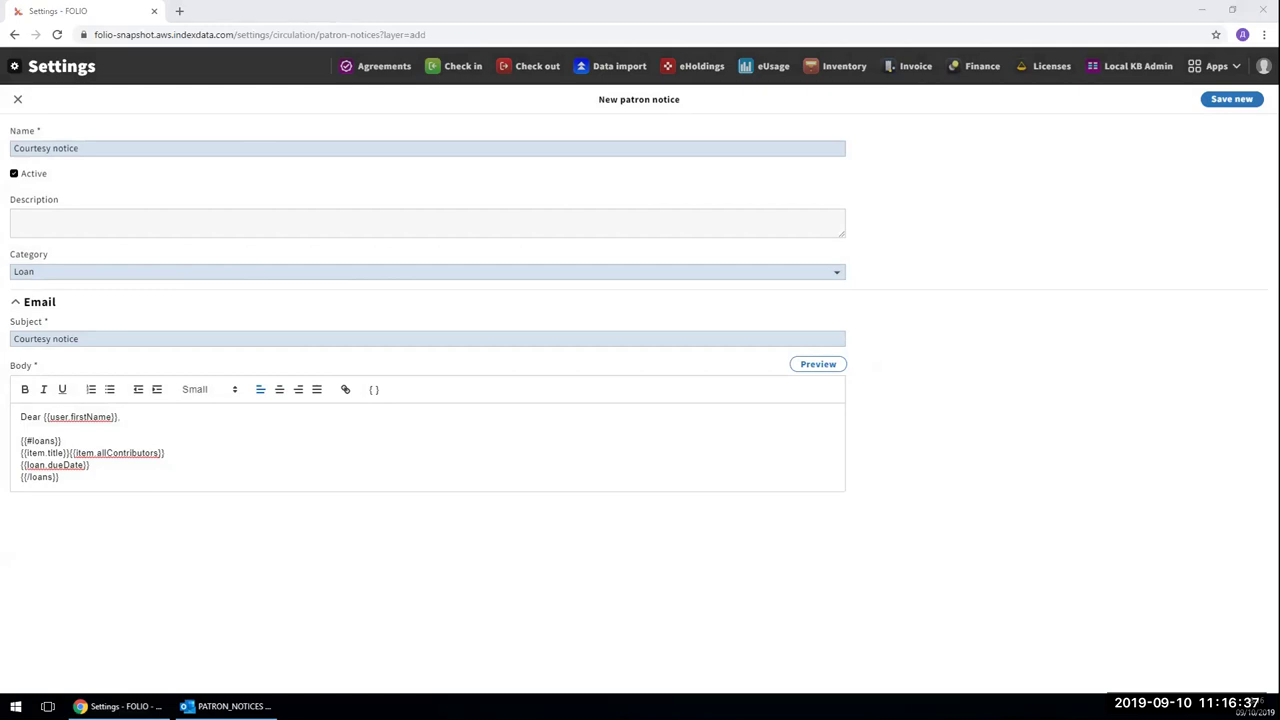
pyautogui.click(83, 426)
pyautogui.write('Please return the following items before due date')
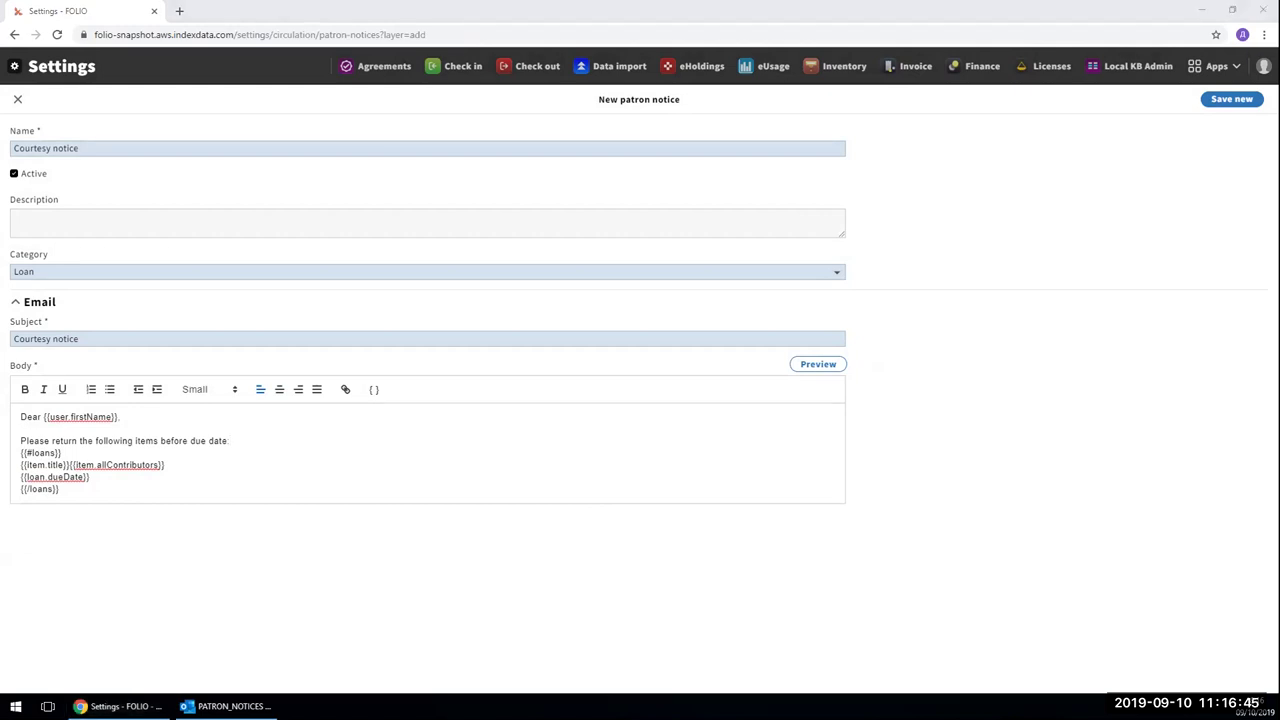
# - Add the Opentown Libraries sign-off and put ' by ' and ', due date' around the item tokens
pyautogui.press('Return')
pyautogui.press('Return')
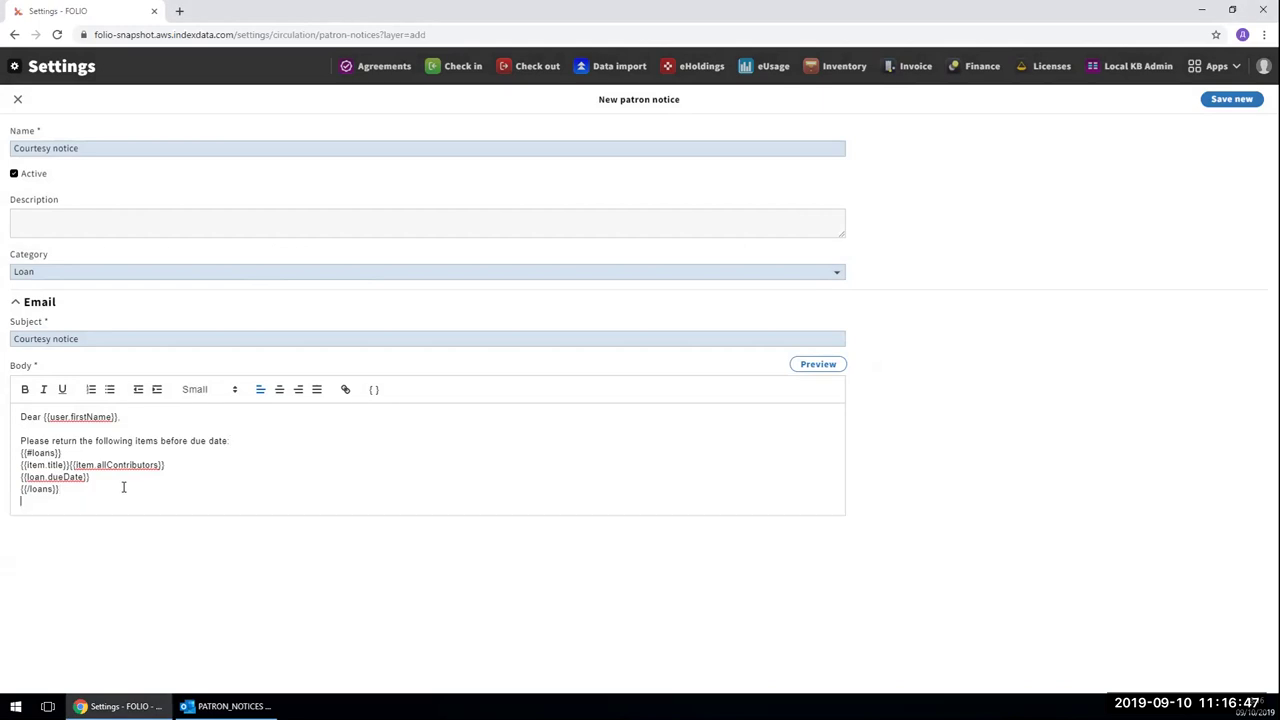
pyautogui.hotkey('ctrl', 'v')
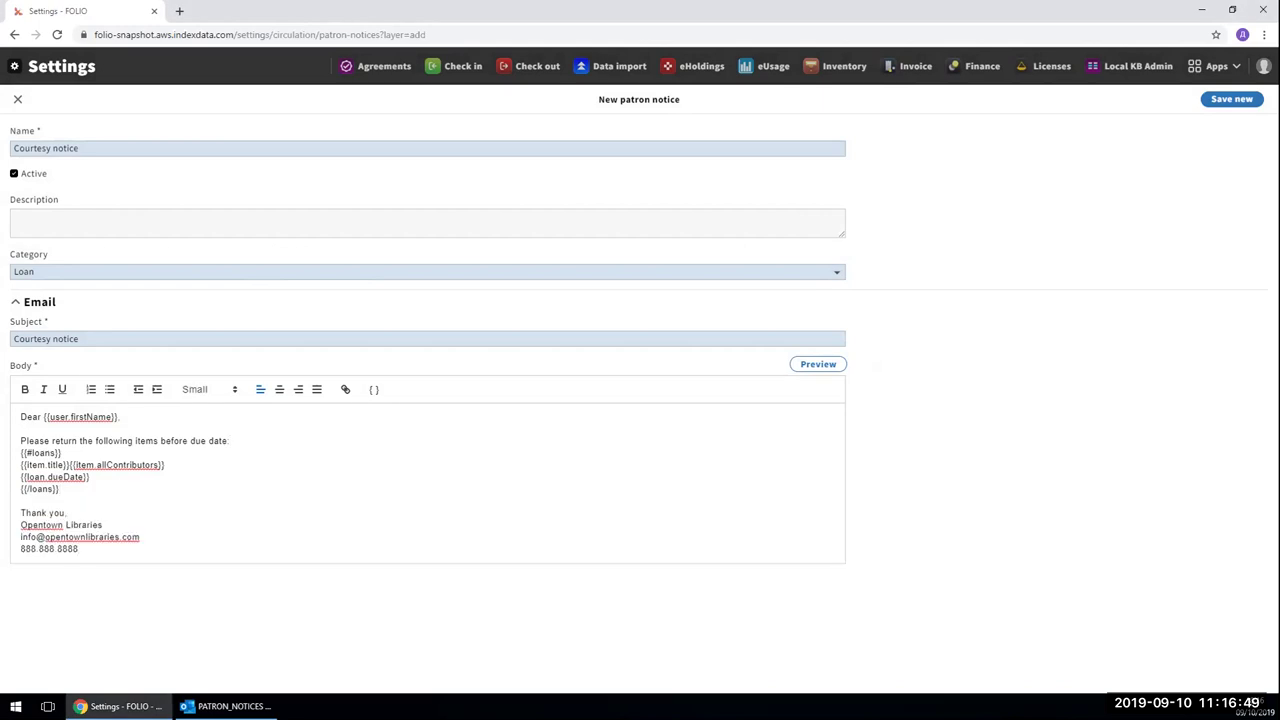
pyautogui.write('by')
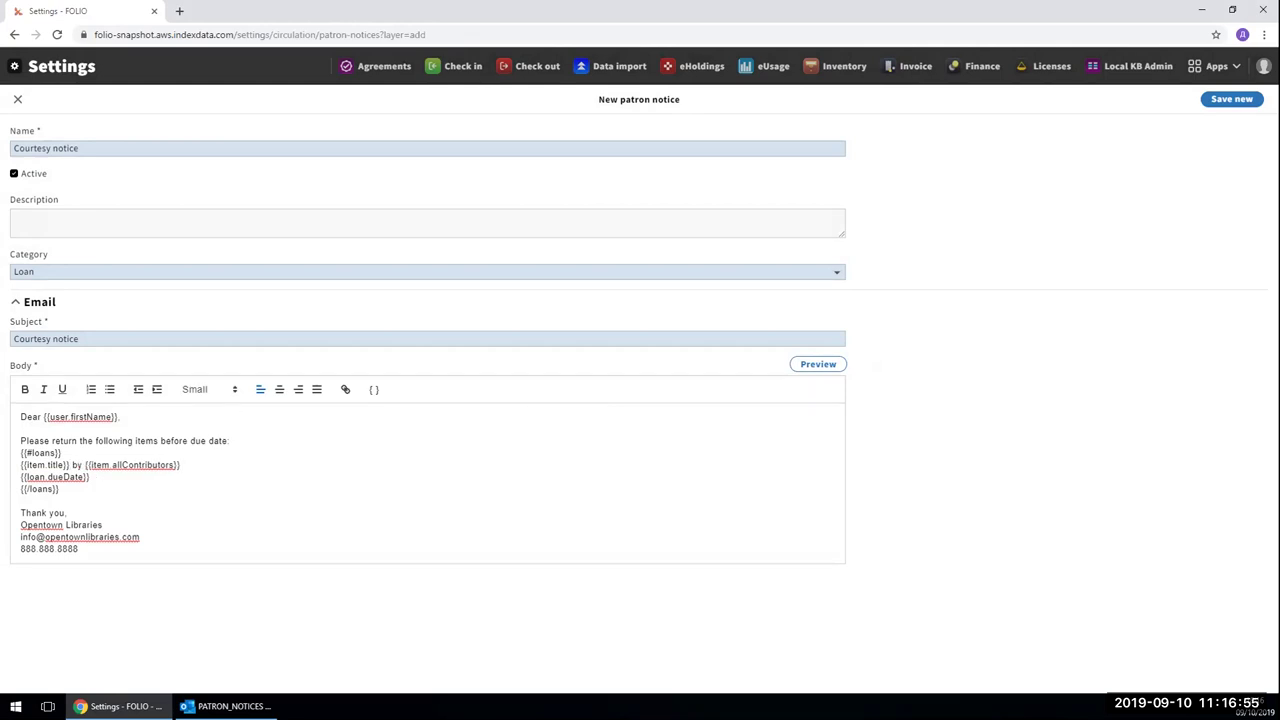
pyautogui.hotkey('alt', 'Tab')
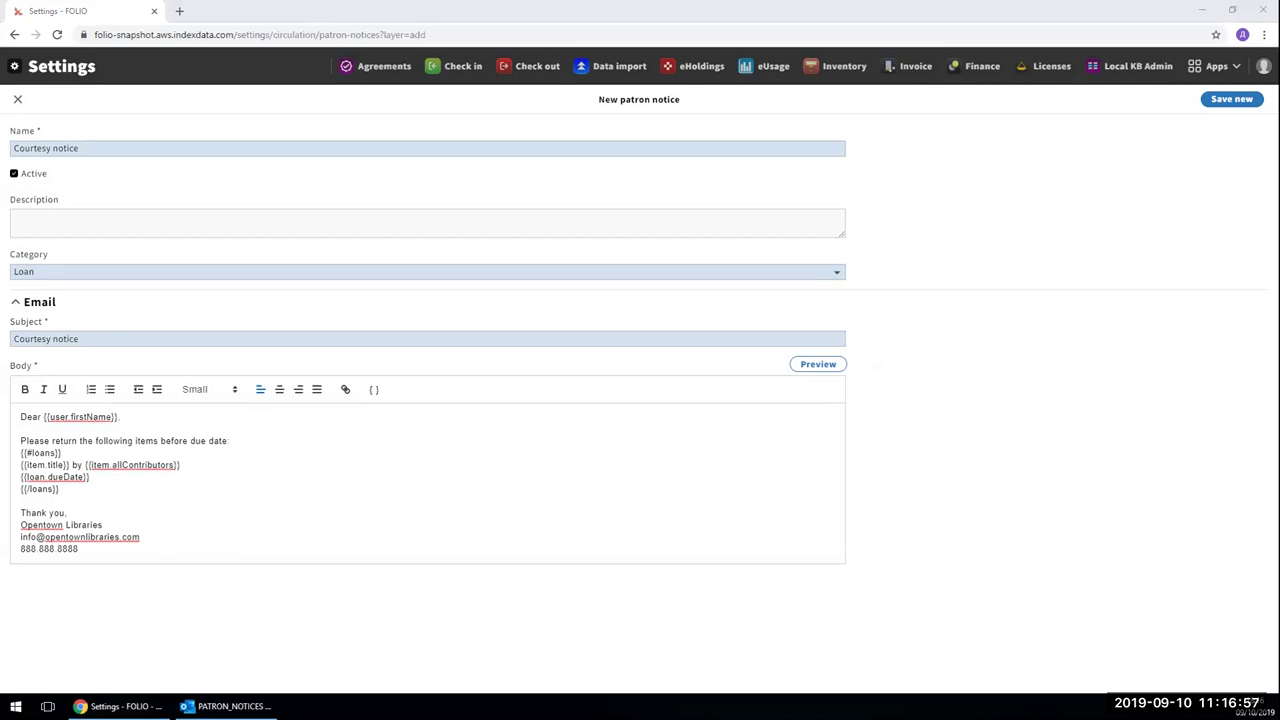
pyautogui.click(200, 464)
pyautogui.write(', due date')
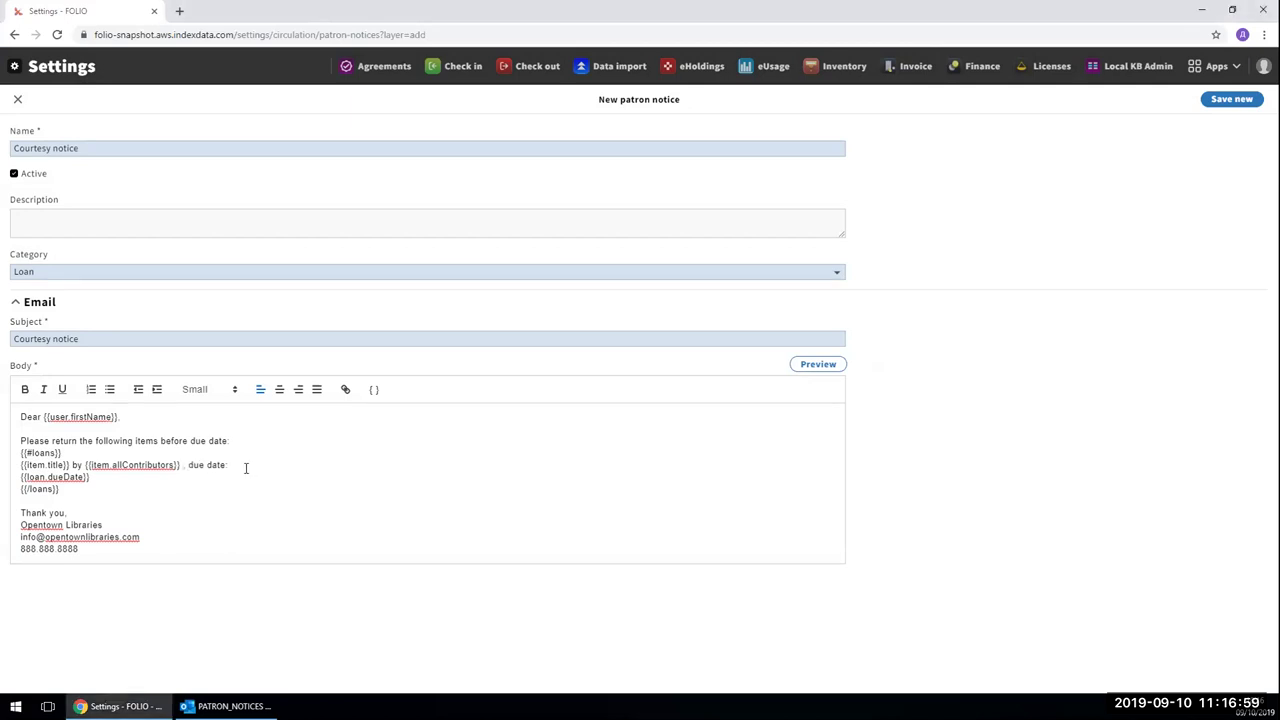
# - Join {{loan.dueDate}} onto the item line after a colon and save the Courtesy notice template
pyautogui.click(21, 477)
pyautogui.press('BackSpace')
pyautogui.write(':')
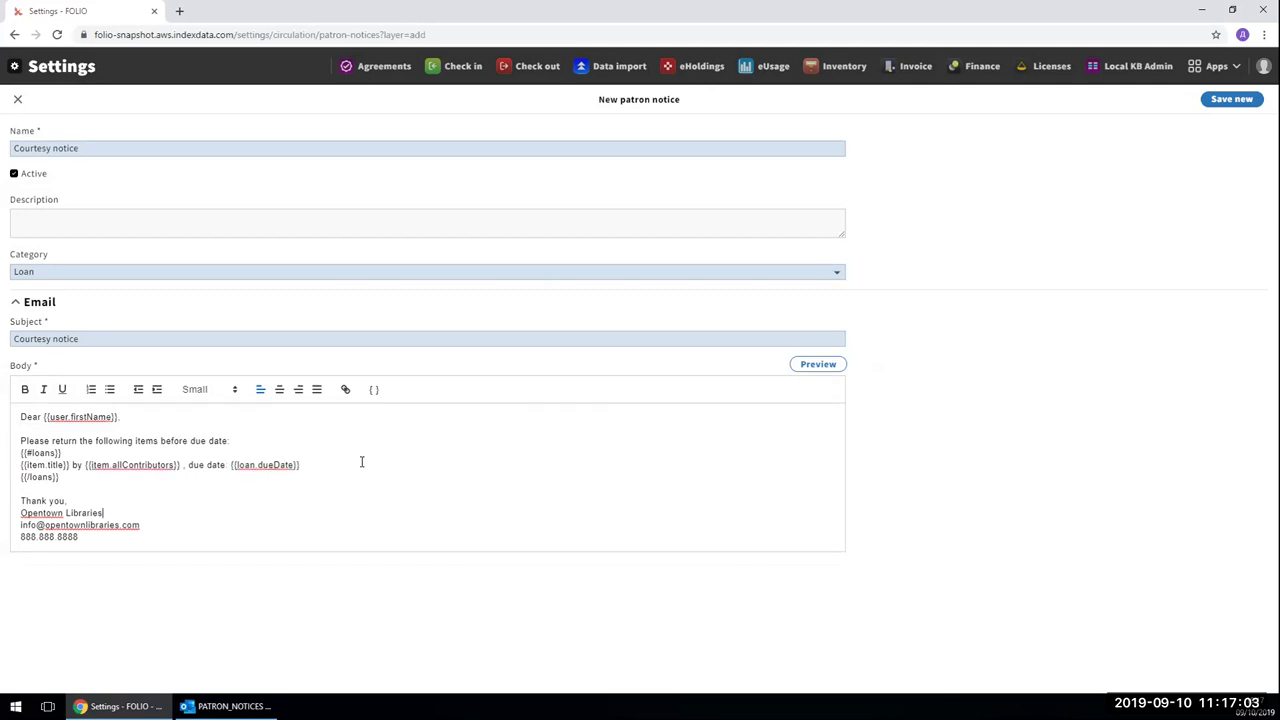
pyautogui.click(1218, 101)
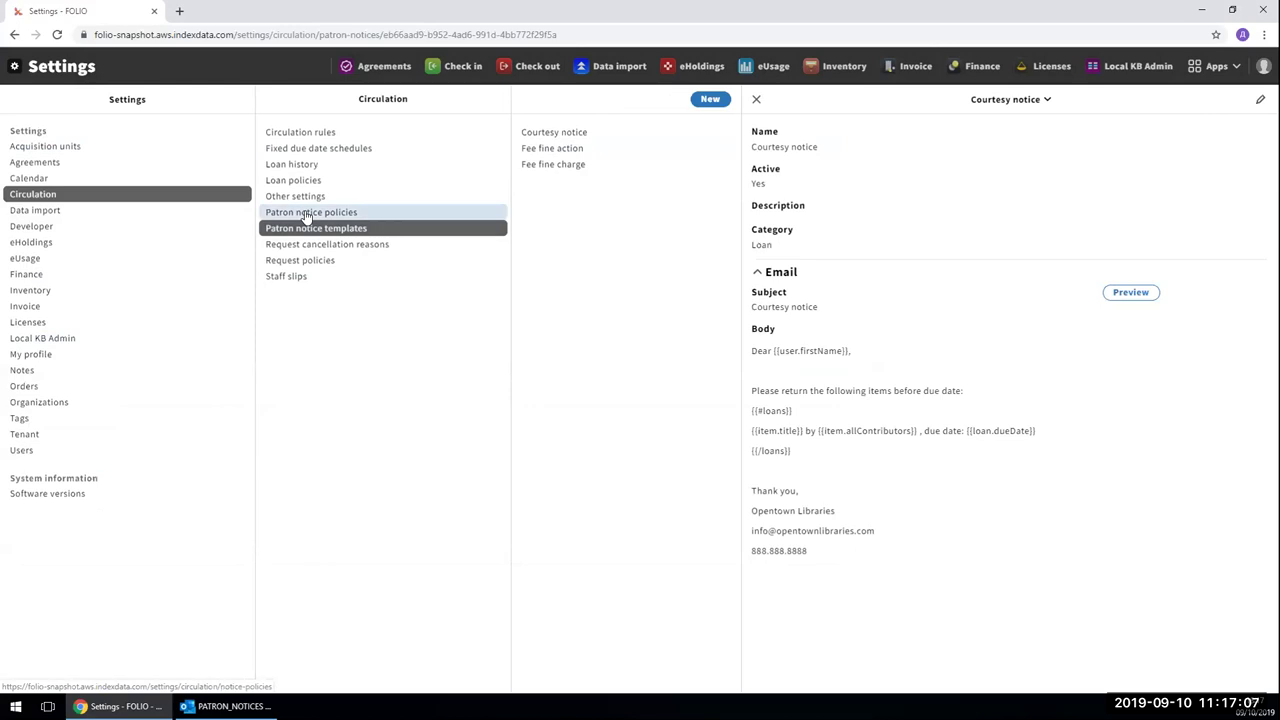
# - Open 'Notice policy for demo' from the patron notice policies for editing
pyautogui.click(308, 213)
pyautogui.click(606, 132)
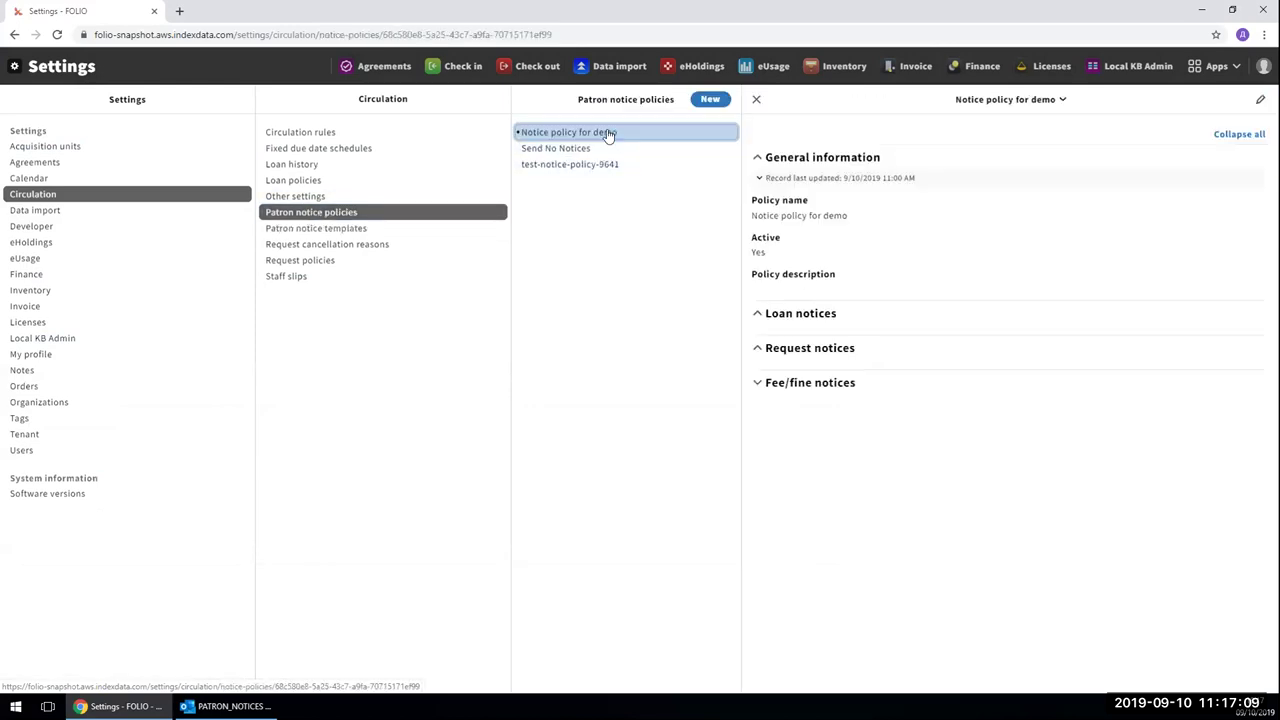
pyautogui.click(1260, 99)
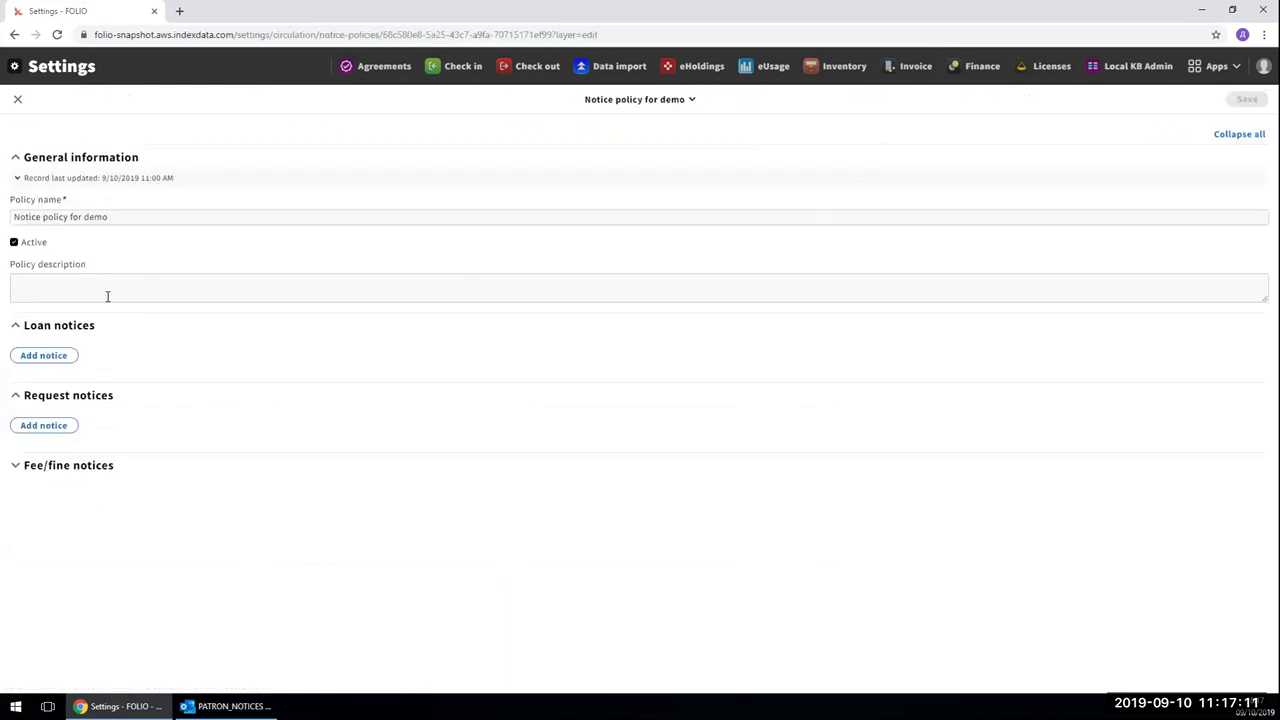
# - Add a loan notice using Courtesy notice by Email, sent Before the loan due date/time
pyautogui.click(44, 355)
pyautogui.click(63, 401)
pyautogui.click(73, 422)
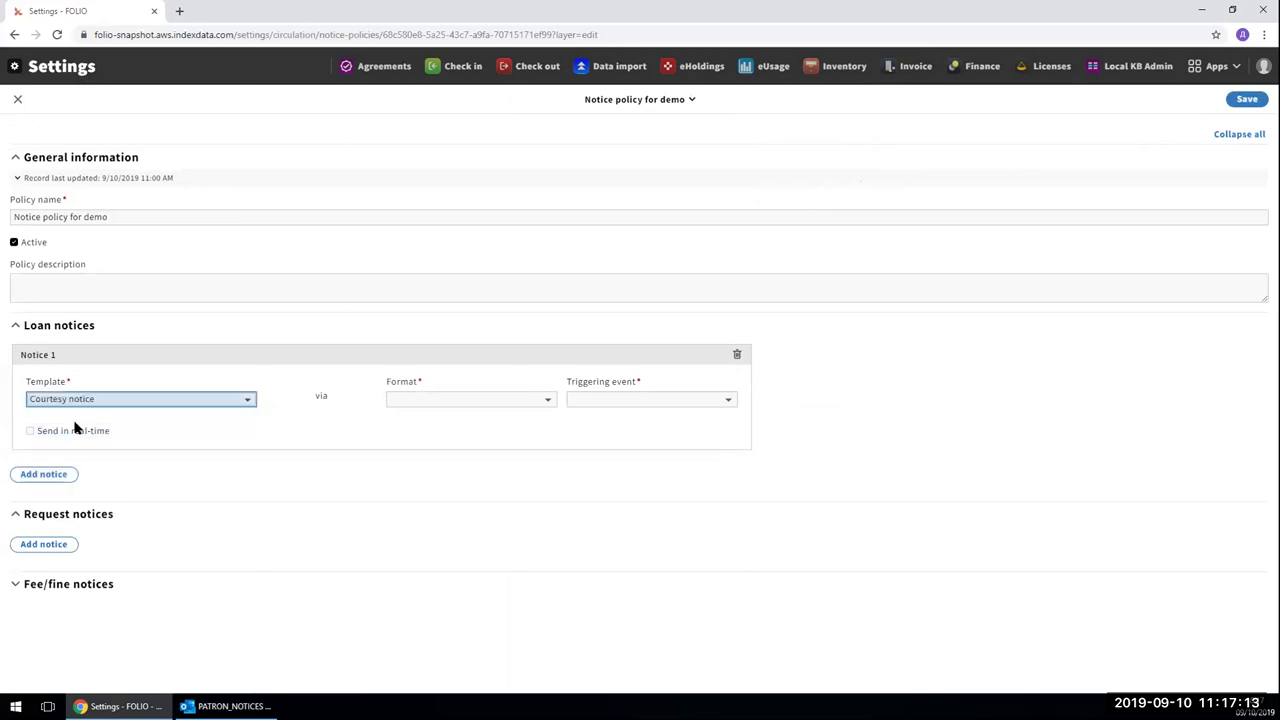
pyautogui.click(424, 404)
pyautogui.click(420, 424)
pyautogui.click(590, 402)
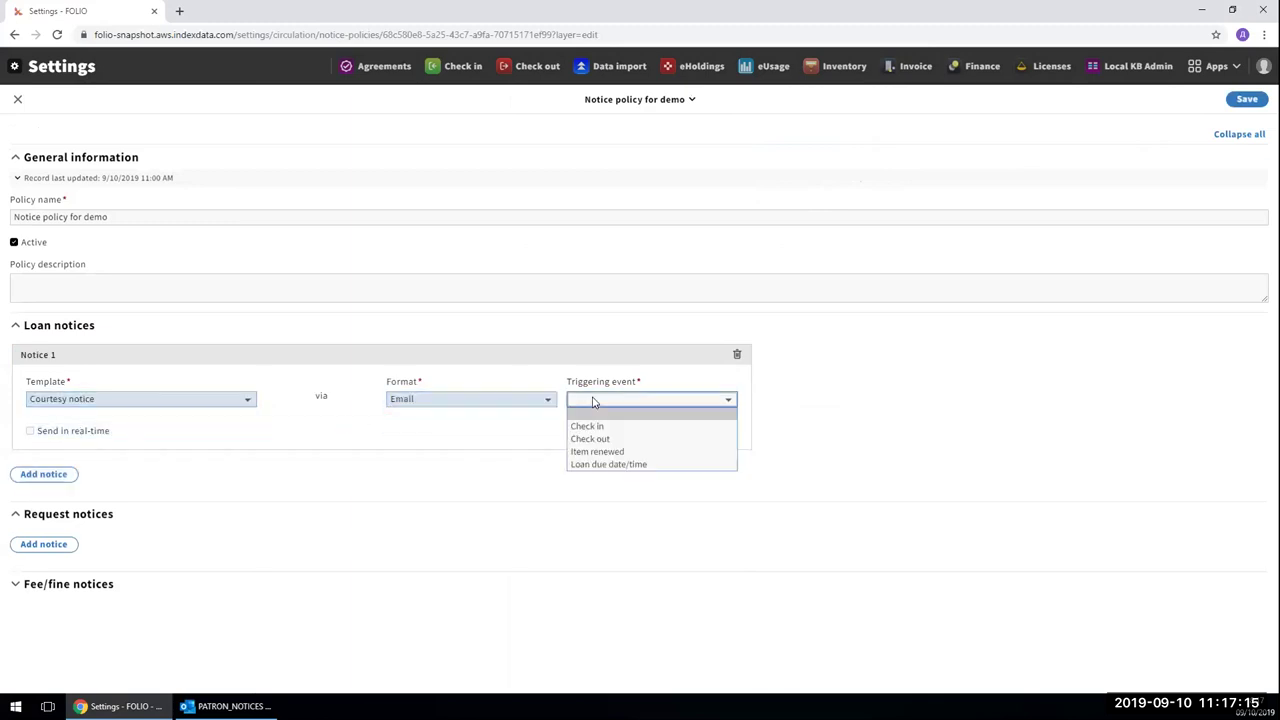
pyautogui.click(601, 464)
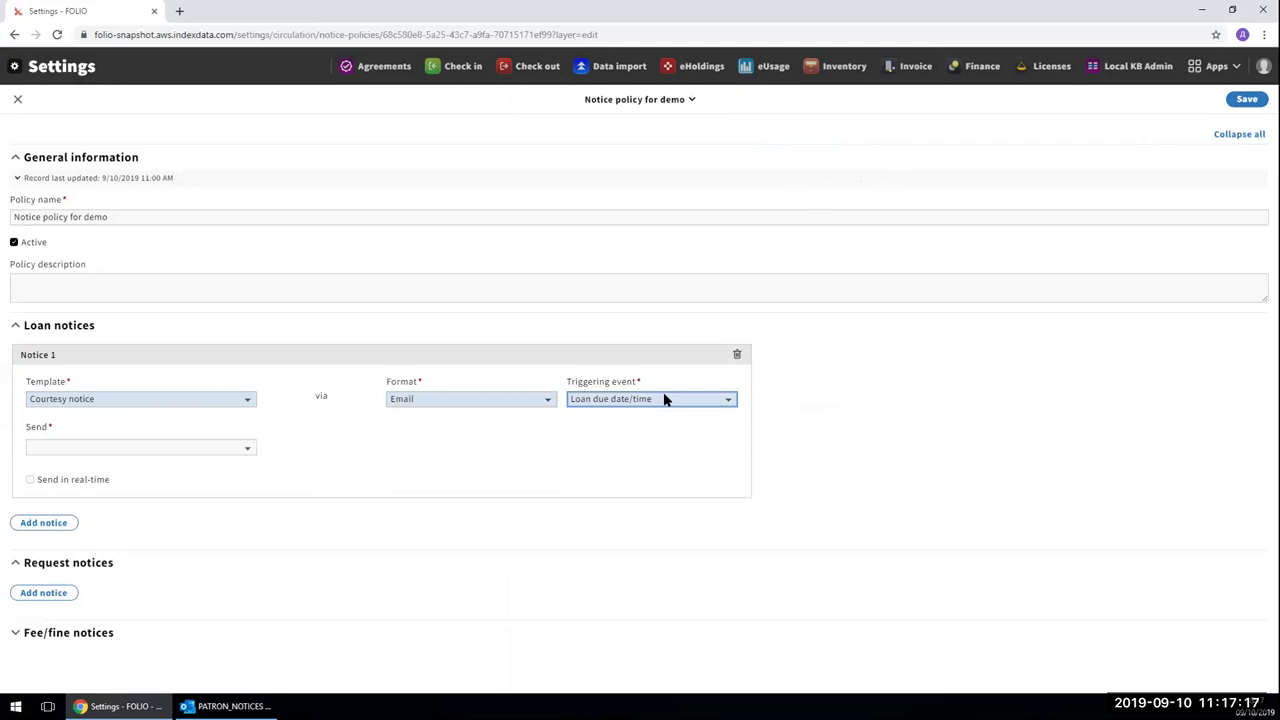
pyautogui.click(152, 449)
pyautogui.click(110, 487)
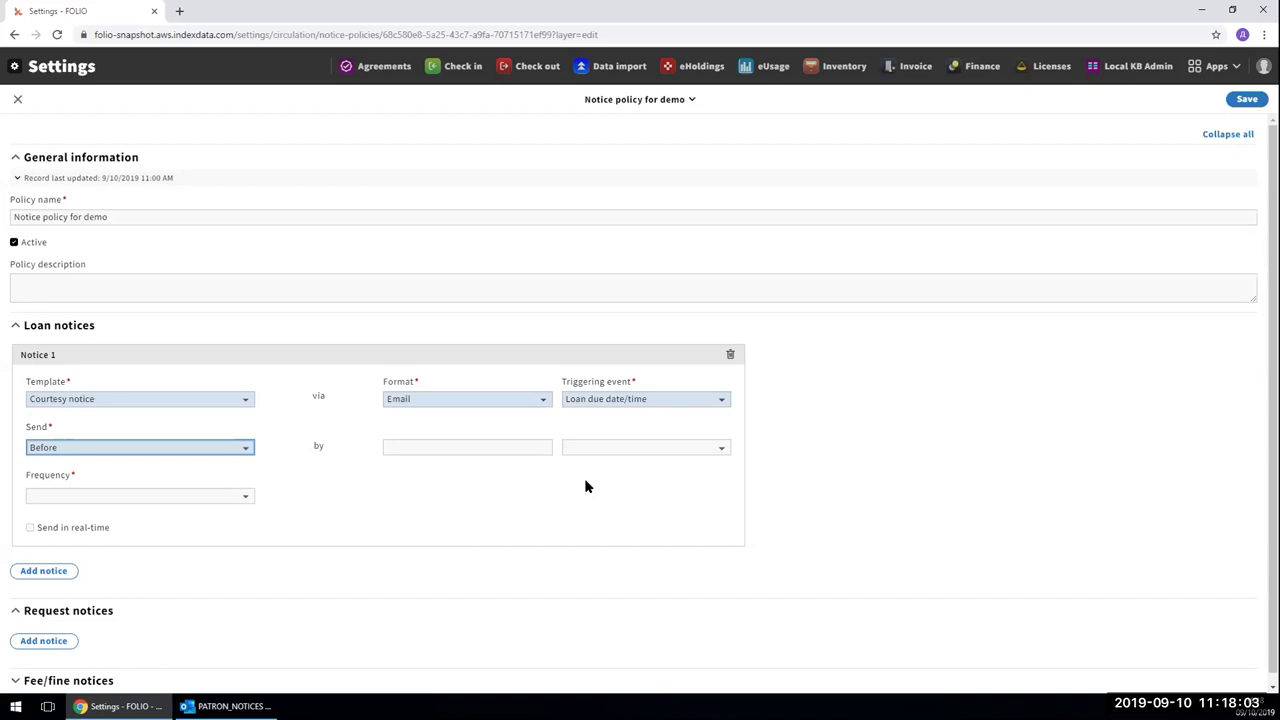
# - Send the courtesy notice 10 Month(s) before the due date, One Time, and save the policy
pyautogui.click(505, 447)
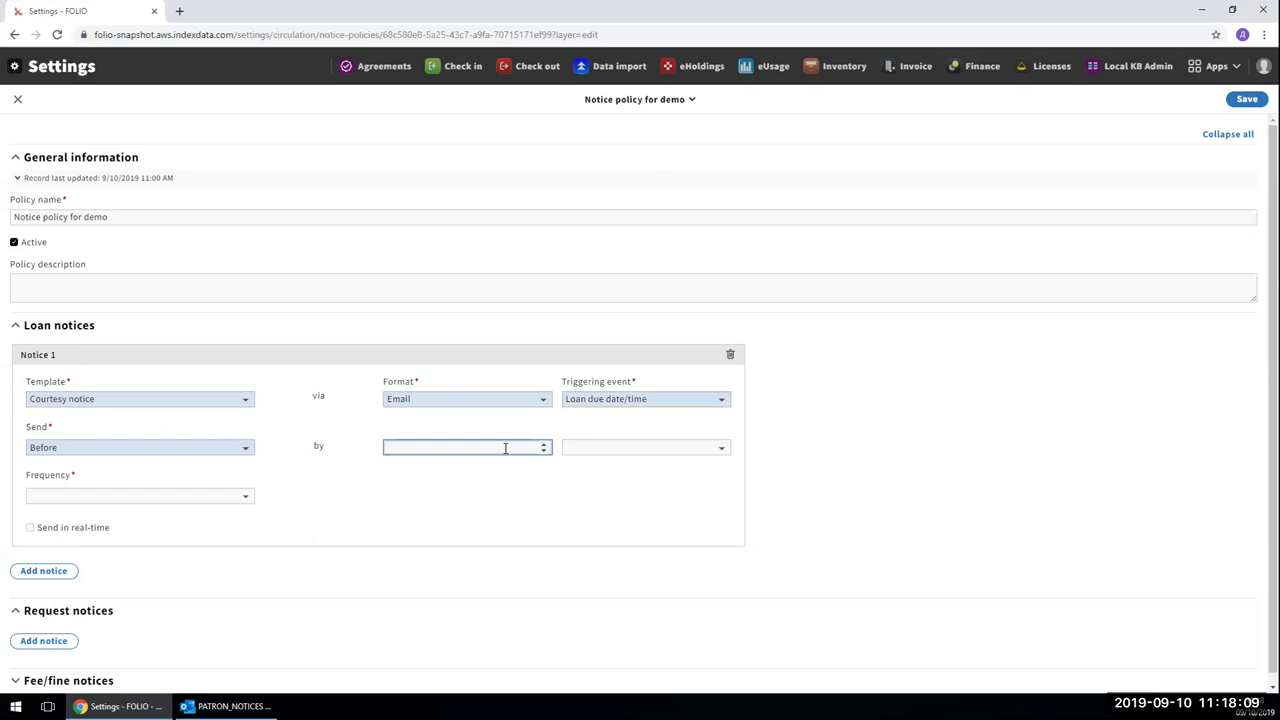
pyautogui.write('10')
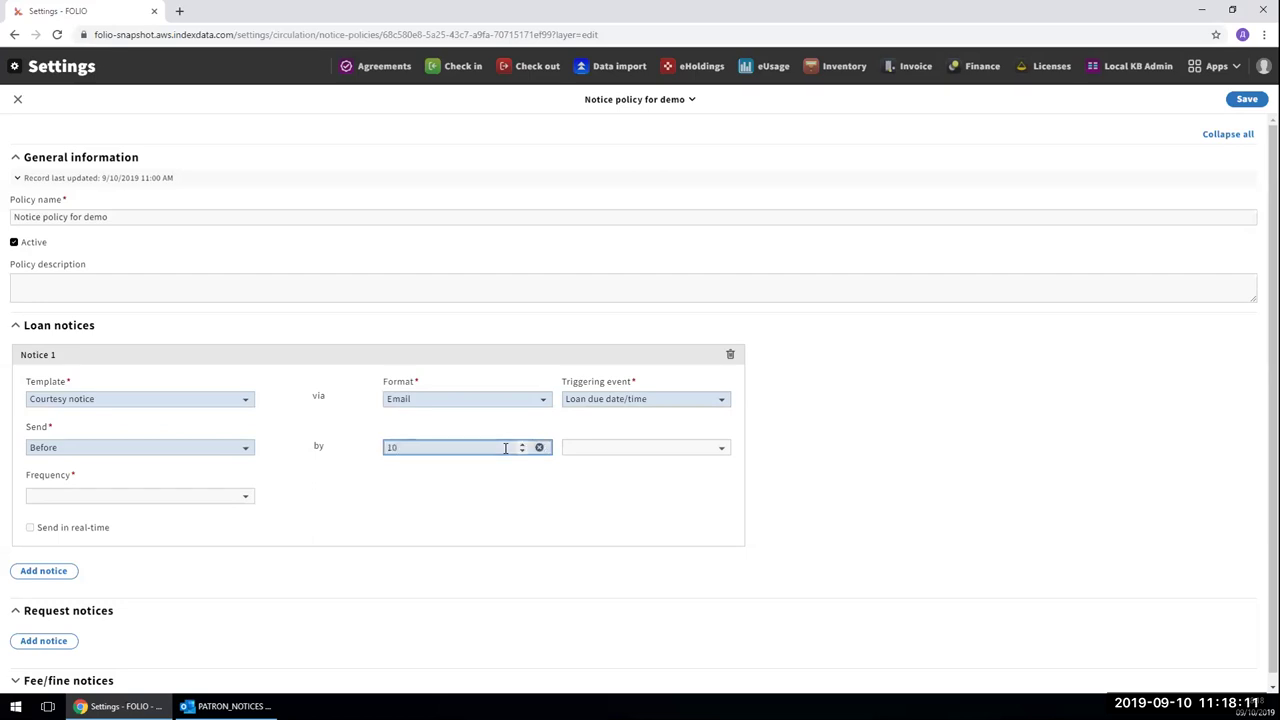
pyautogui.click(580, 452)
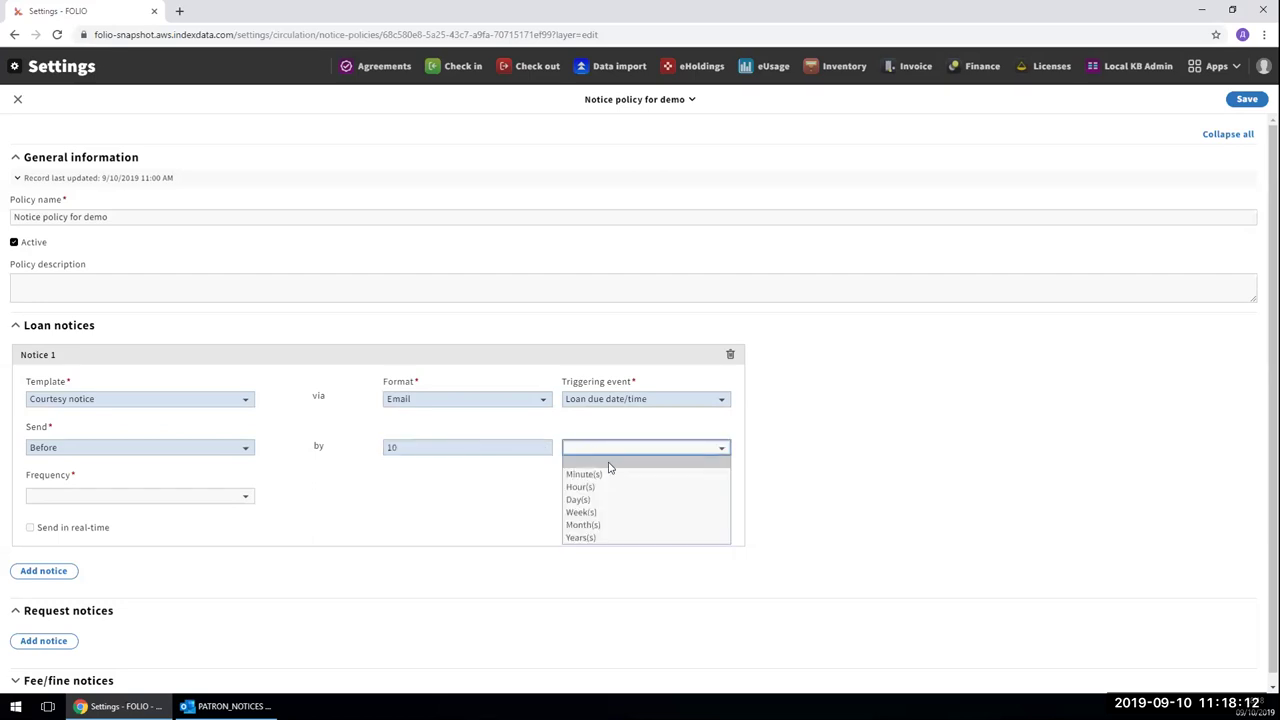
pyautogui.click(613, 526)
pyautogui.click(93, 504)
pyautogui.click(86, 522)
pyautogui.click(99, 497)
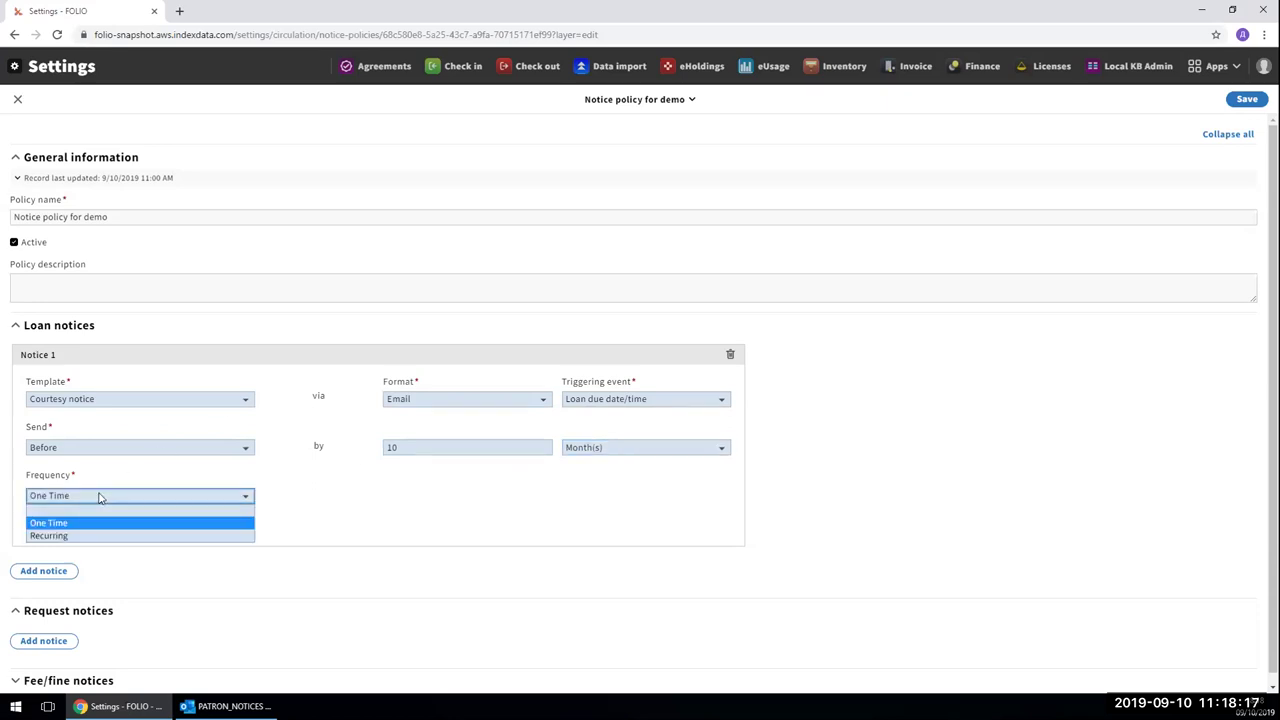
pyautogui.click(99, 497)
pyautogui.click(99, 497)
pyautogui.click(99, 497)
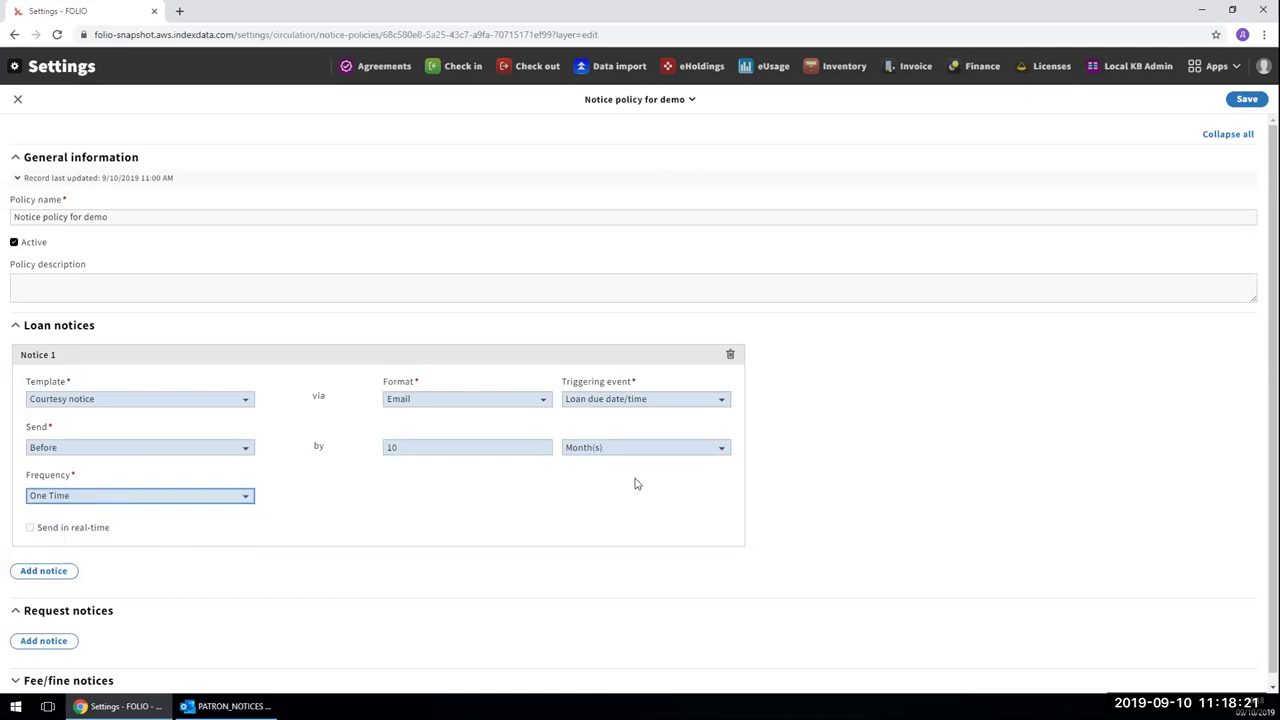
pyautogui.click(1247, 99)
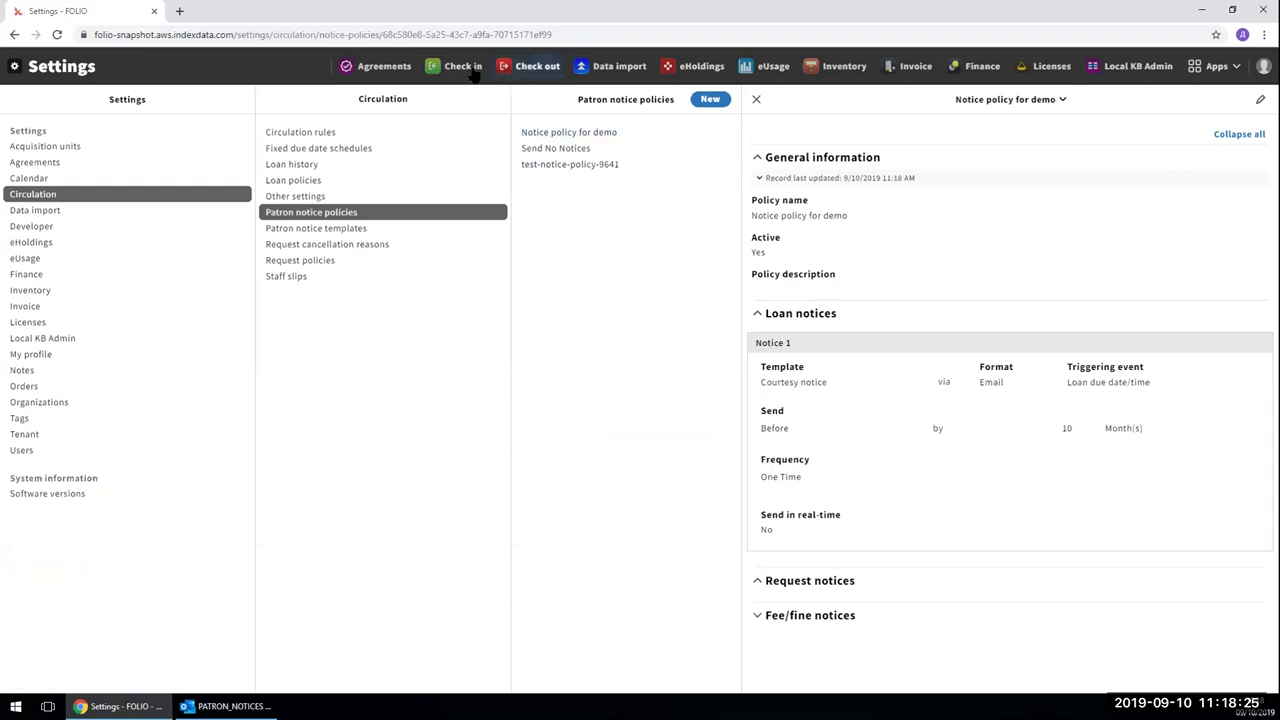
# - Load the test patron's record in Check out by barcode and dismiss the awaiting-pickup notice
pyautogui.click(537, 66)
pyautogui.write('123')
pyautogui.click(359, 132)
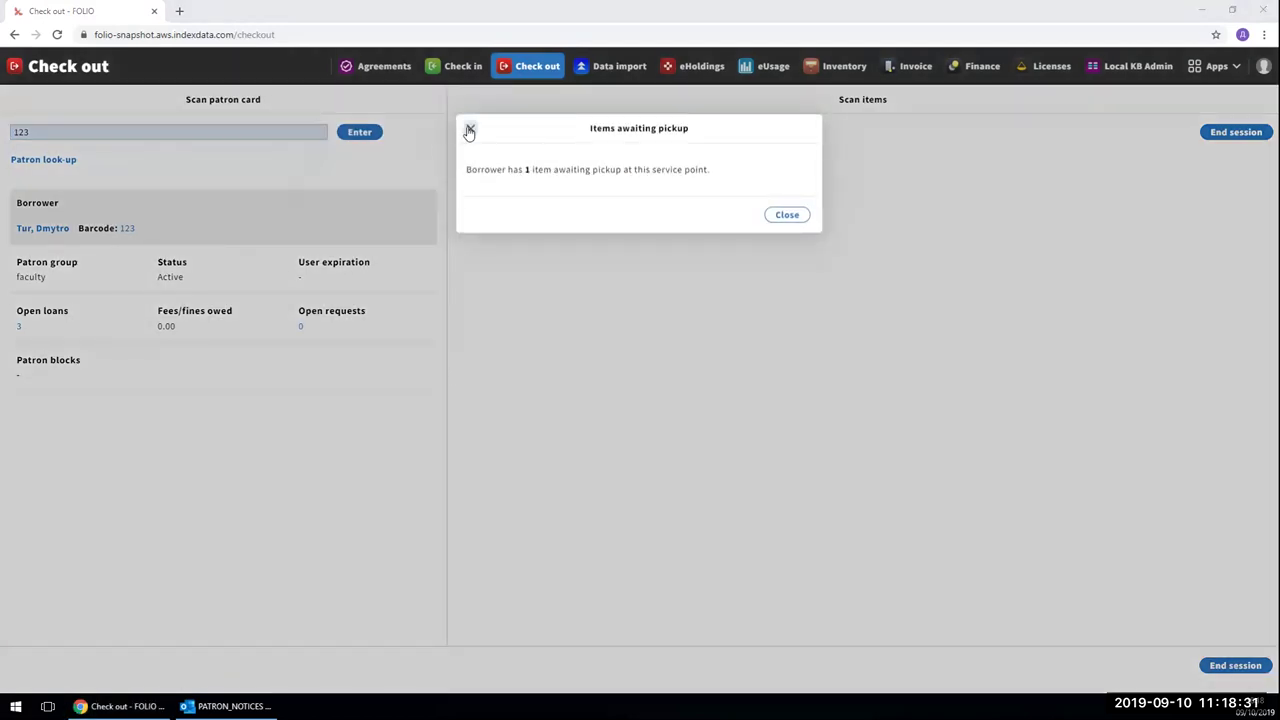
pyautogui.click(469, 131)
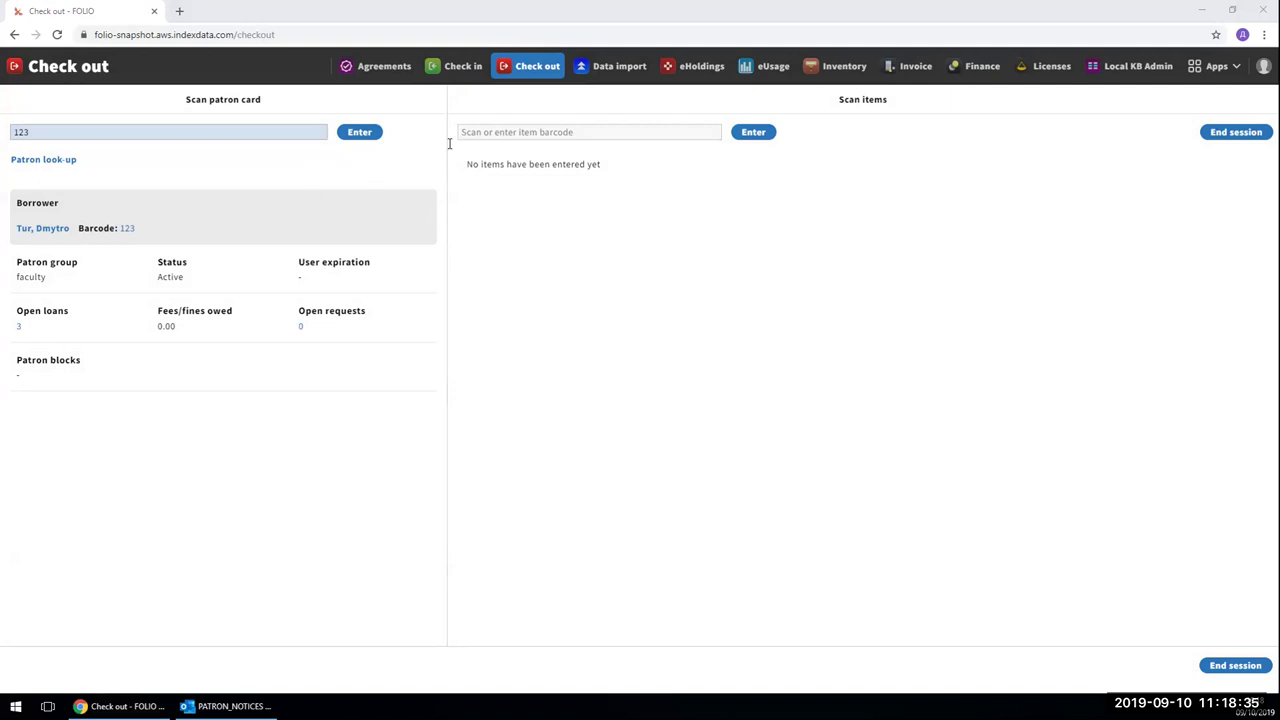
# - Check out three items, including item 10101, all due 11/9/2019, then return to Settings
pyautogui.click(700, 146)
pyautogui.hotkey('ctrl', 'v')
pyautogui.click(752, 132)
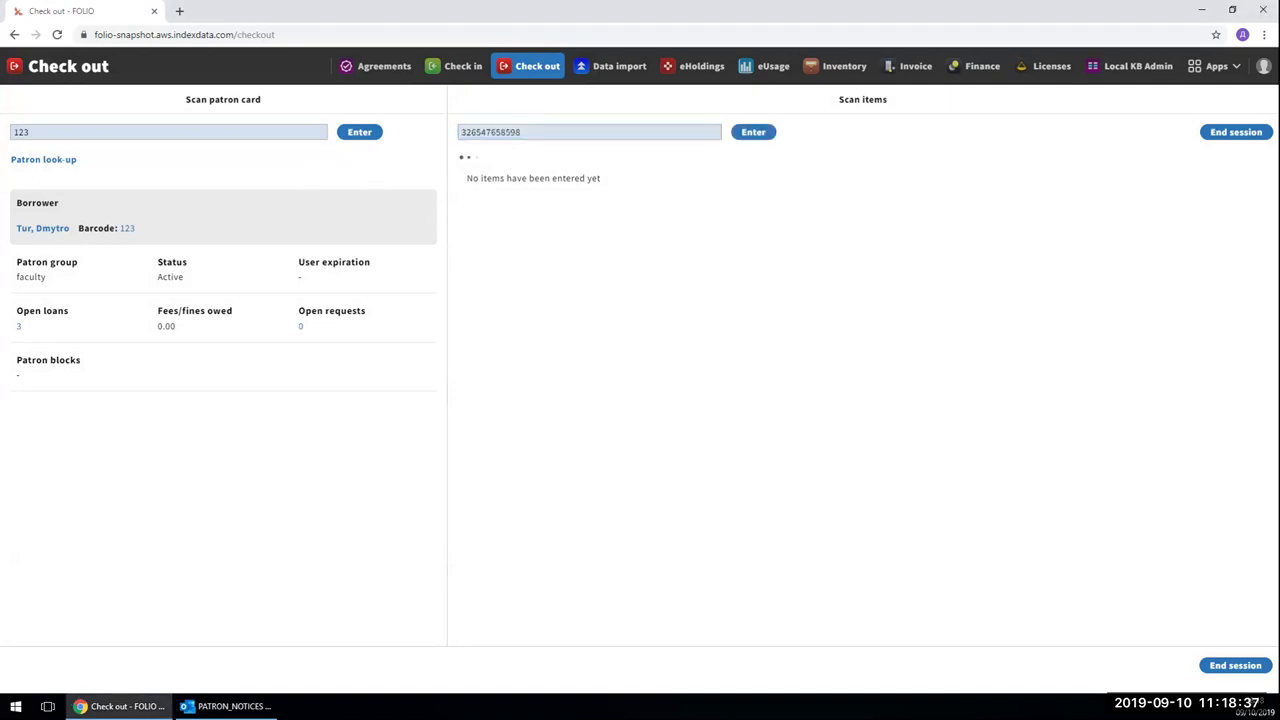
pyautogui.click(518, 131)
pyautogui.write('10101')
pyautogui.click(753, 132)
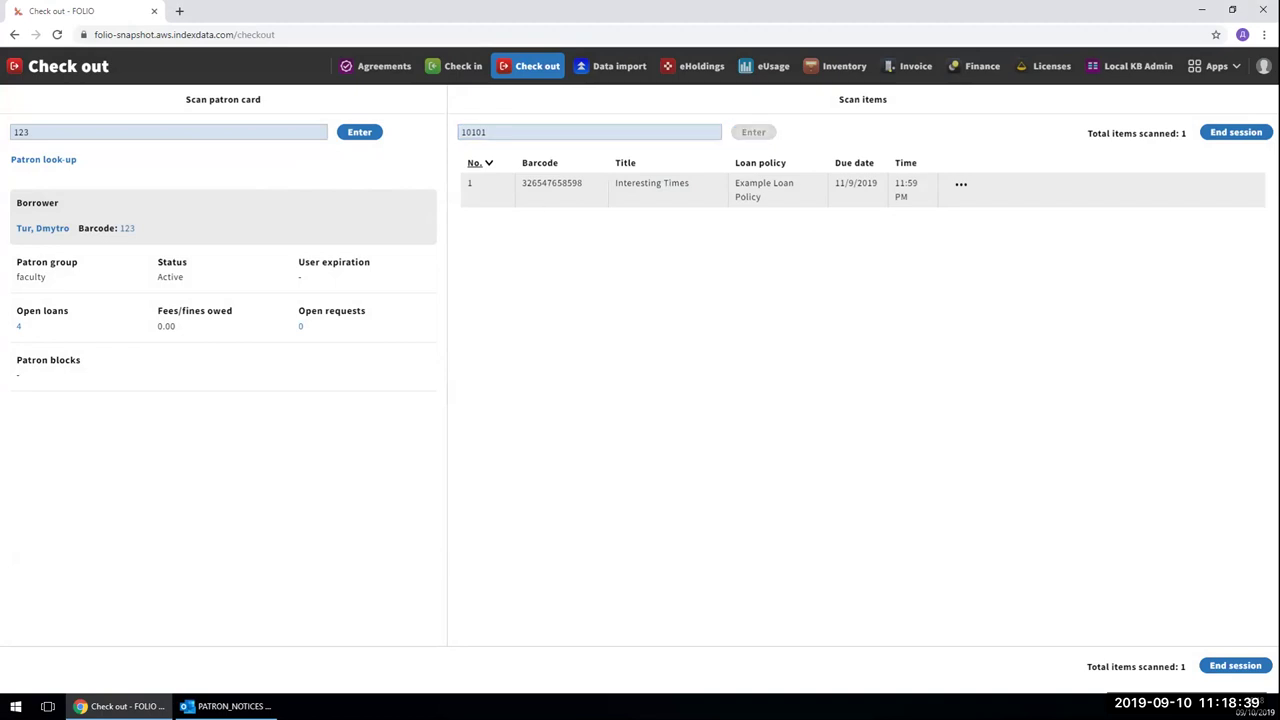
pyautogui.click(580, 131)
pyautogui.hotkey('ctrl', 'v')
pyautogui.click(753, 132)
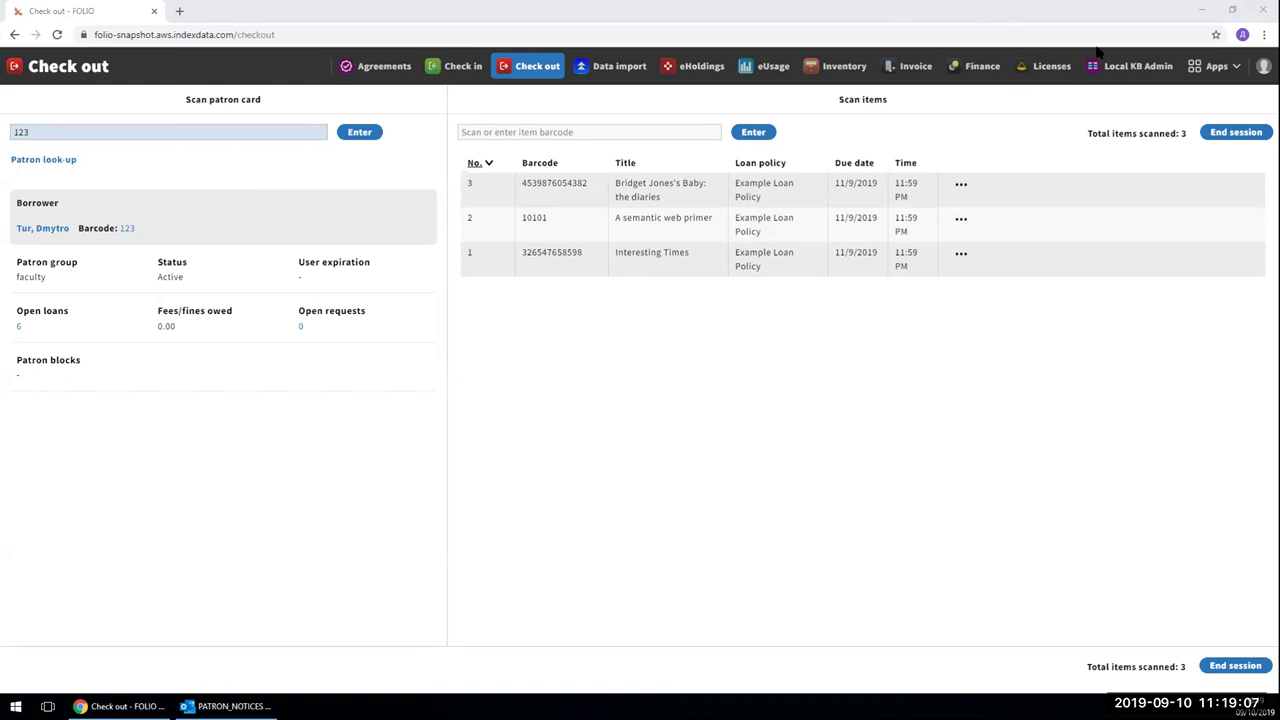
pyautogui.click(1215, 66)
pyautogui.click(1031, 350)
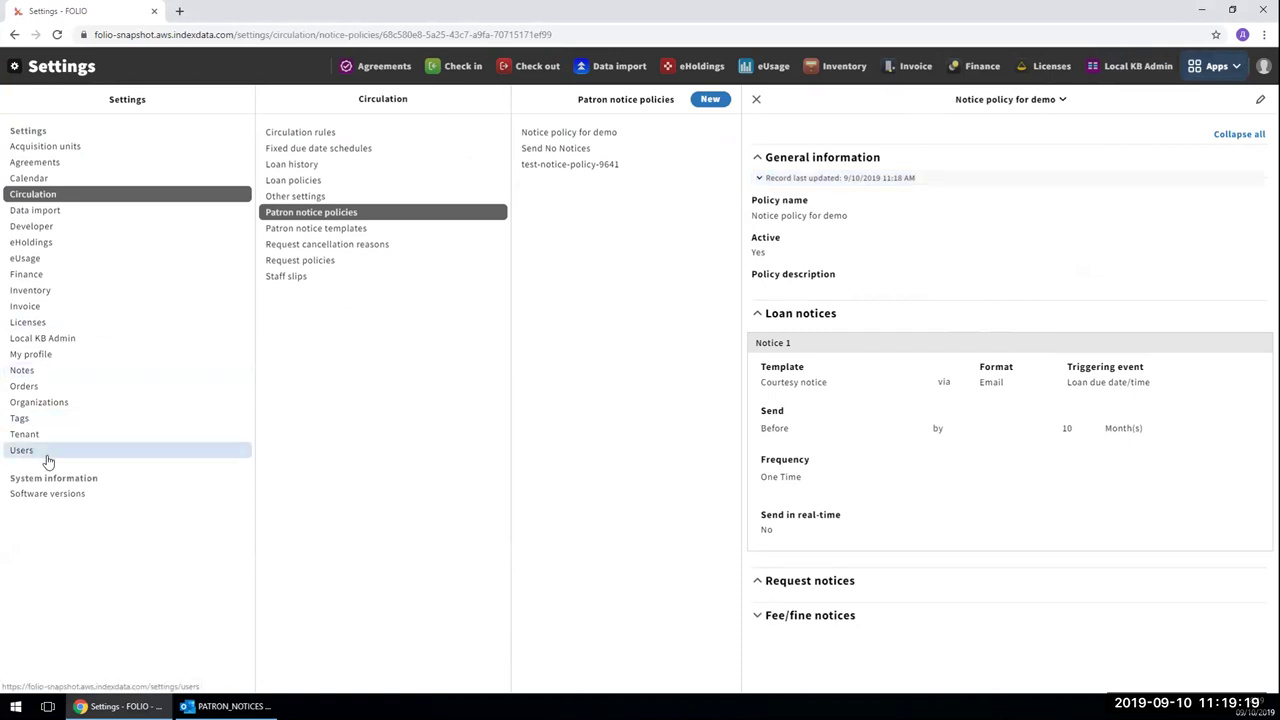
# - Open the FeeFineCharge template 'Fee fine charge' and review its email body and fee tokens
pyautogui.click(320, 230)
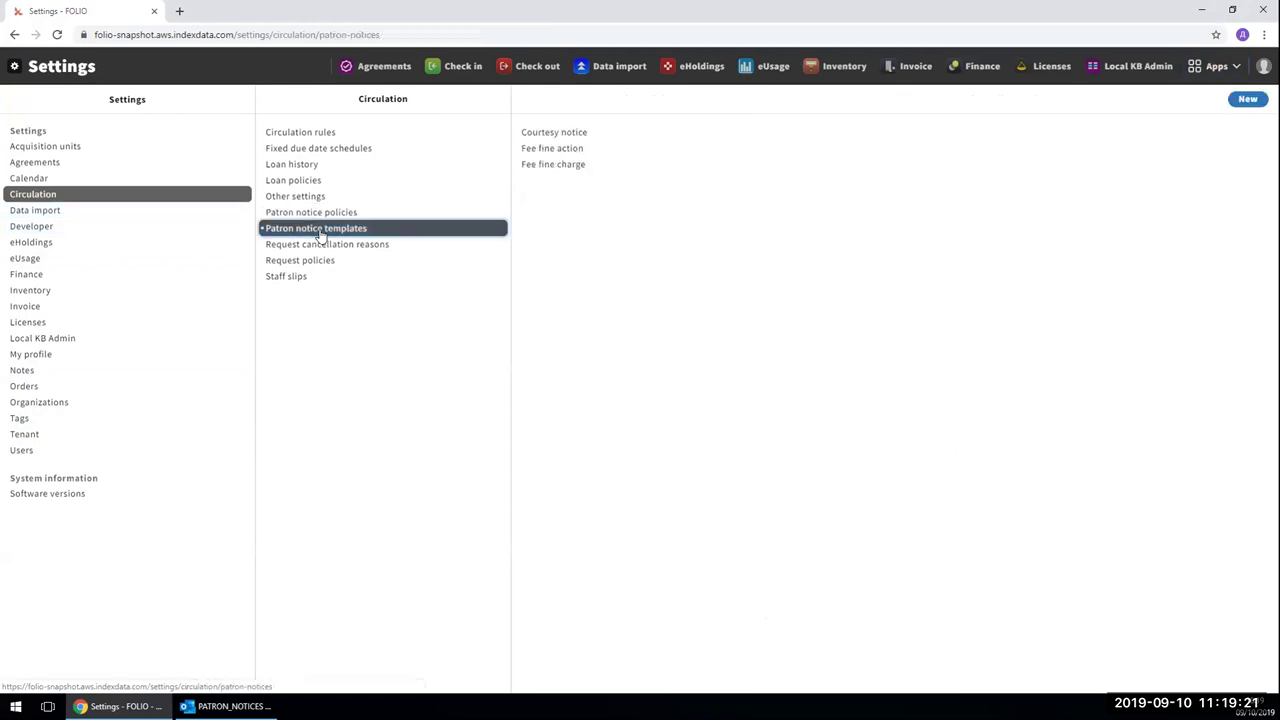
pyautogui.click(553, 150)
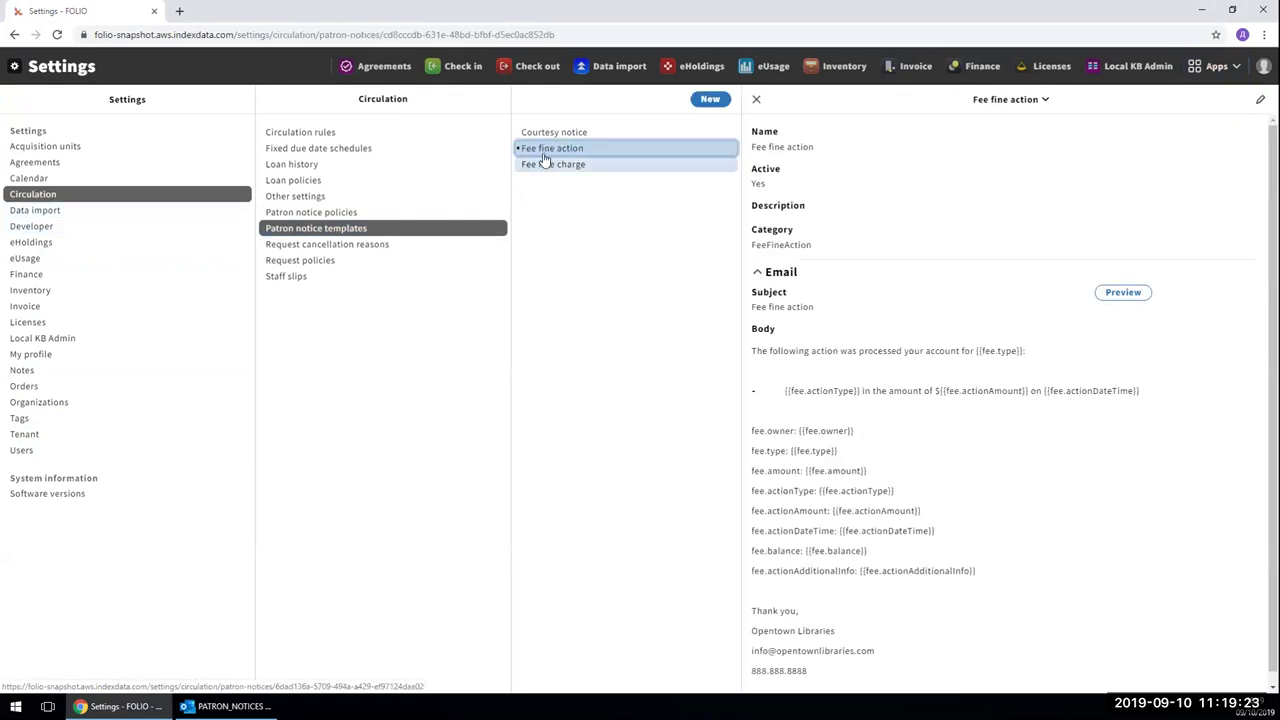
pyautogui.click(541, 165)
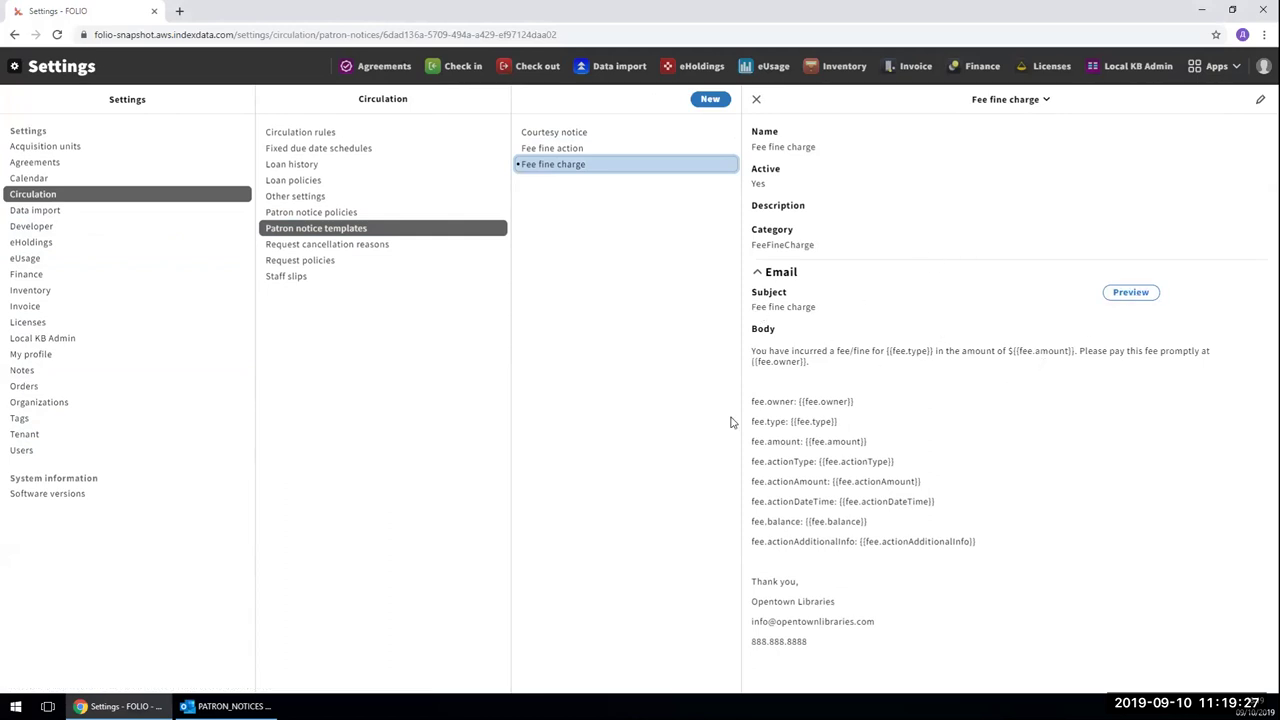
pyautogui.tripleClick(830, 372)
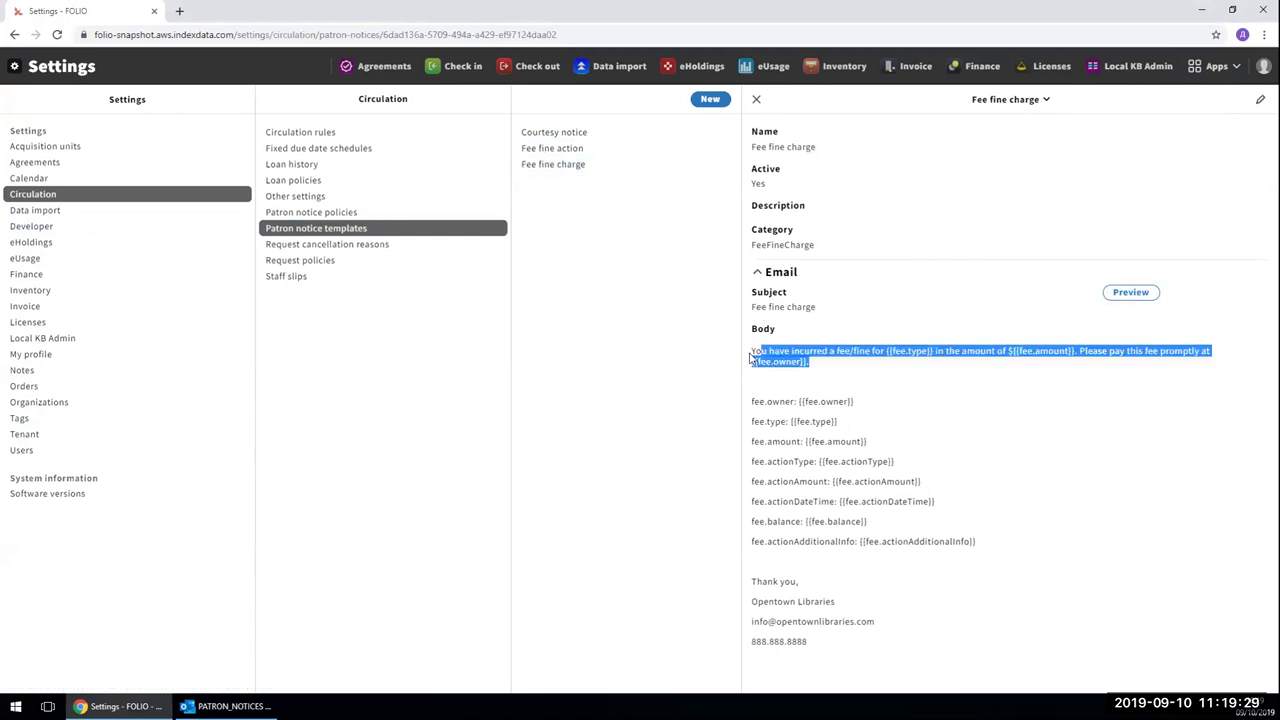
pyautogui.click(843, 375)
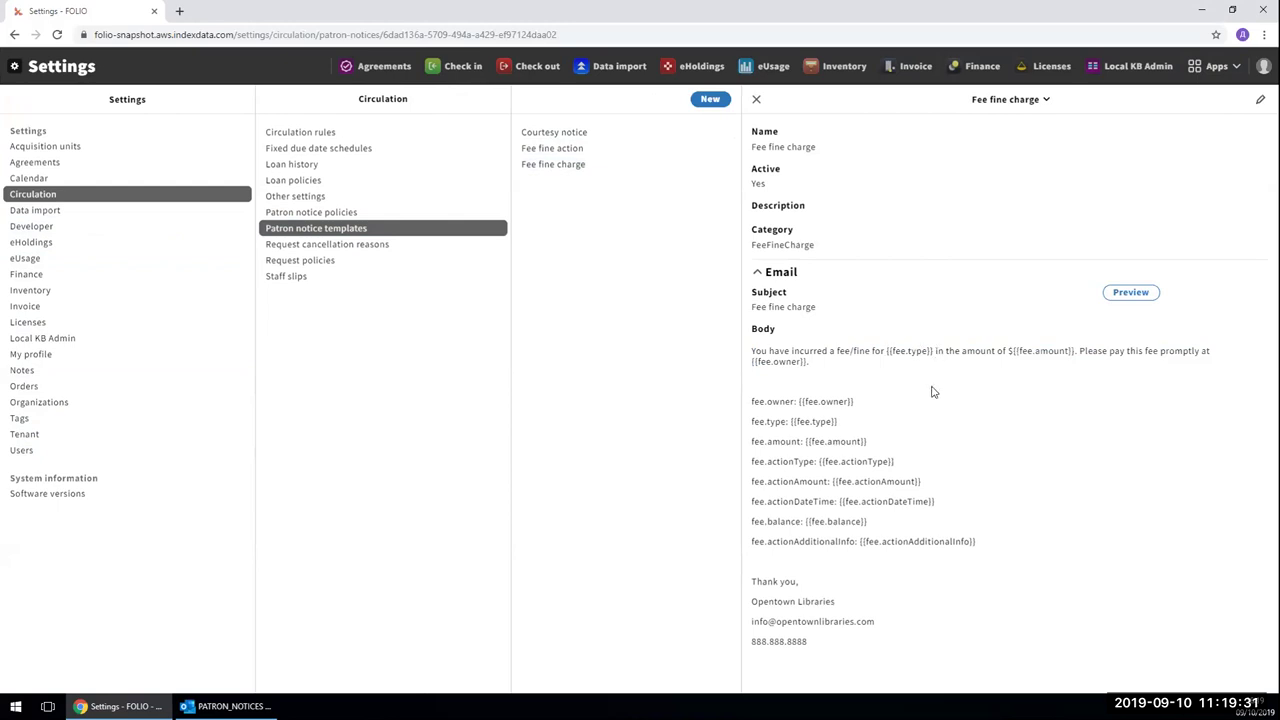
pyautogui.moveTo(983, 543); pyautogui.dragTo(749, 399)
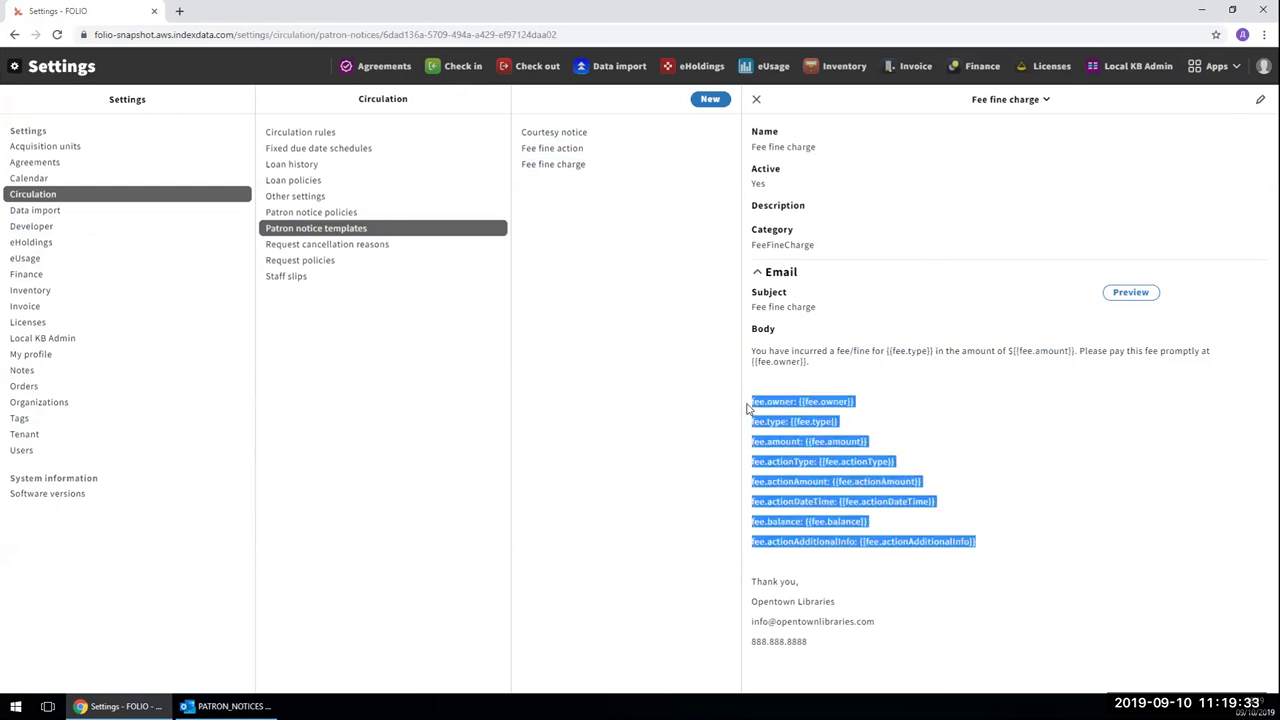
pyautogui.click(903, 446)
pyautogui.moveTo(980, 543); pyautogui.dragTo(750, 400)
pyautogui.click(873, 418)
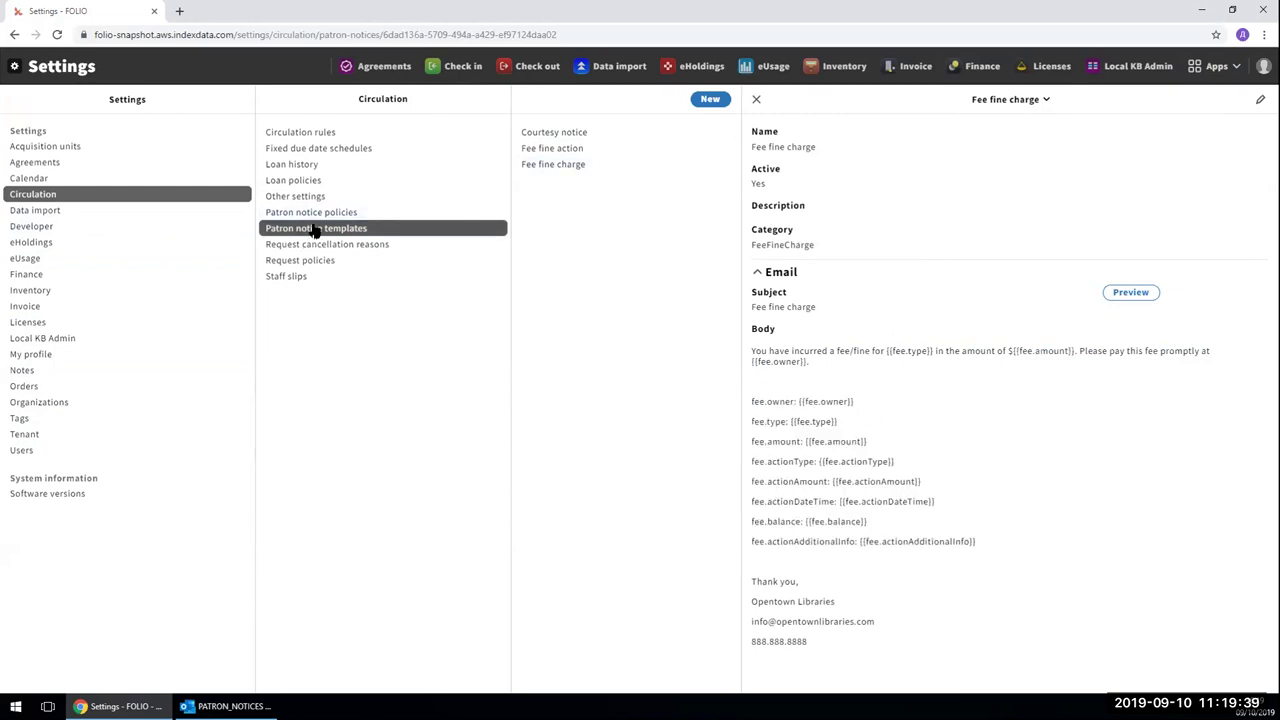
# - Switch between the Fee fine action and Fee fine charge templates, then go to Users settings
pyautogui.click(574, 152)
pyautogui.click(578, 166)
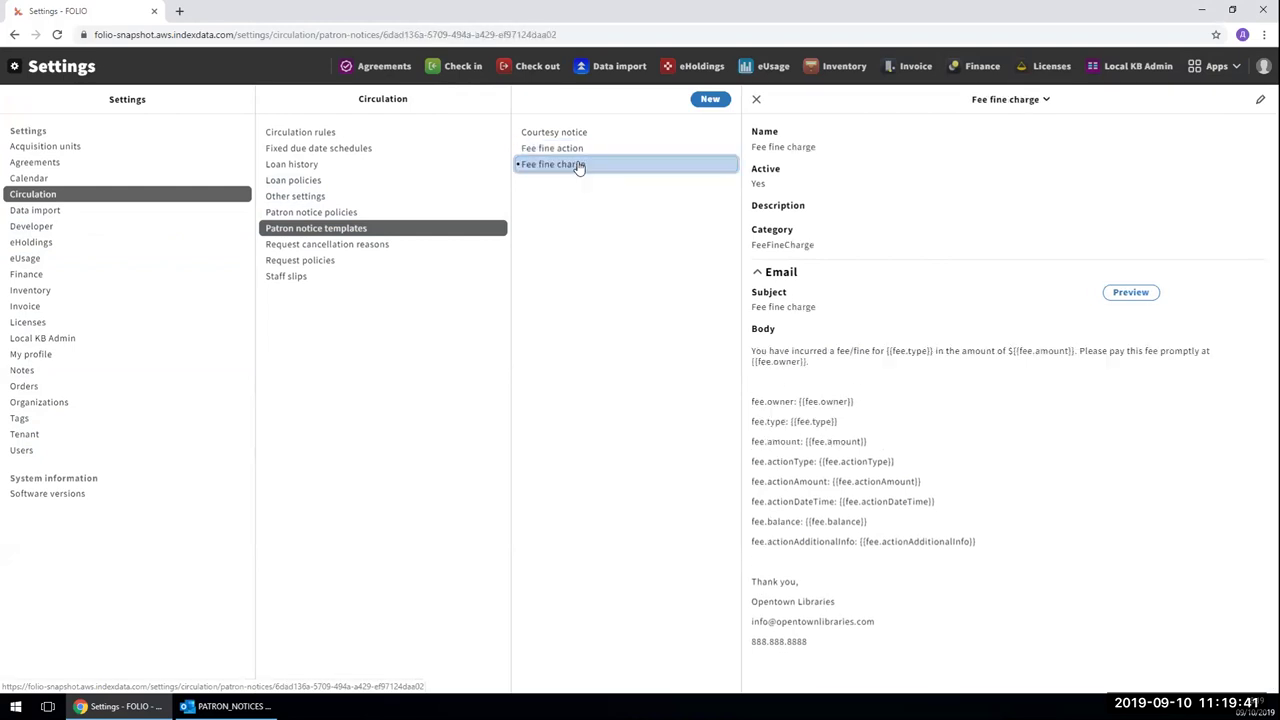
pyautogui.click(42, 450)
# - Review Main Library's manual charges, including the 15.00 Locker rental, then go to the Users app
pyautogui.click(320, 228)
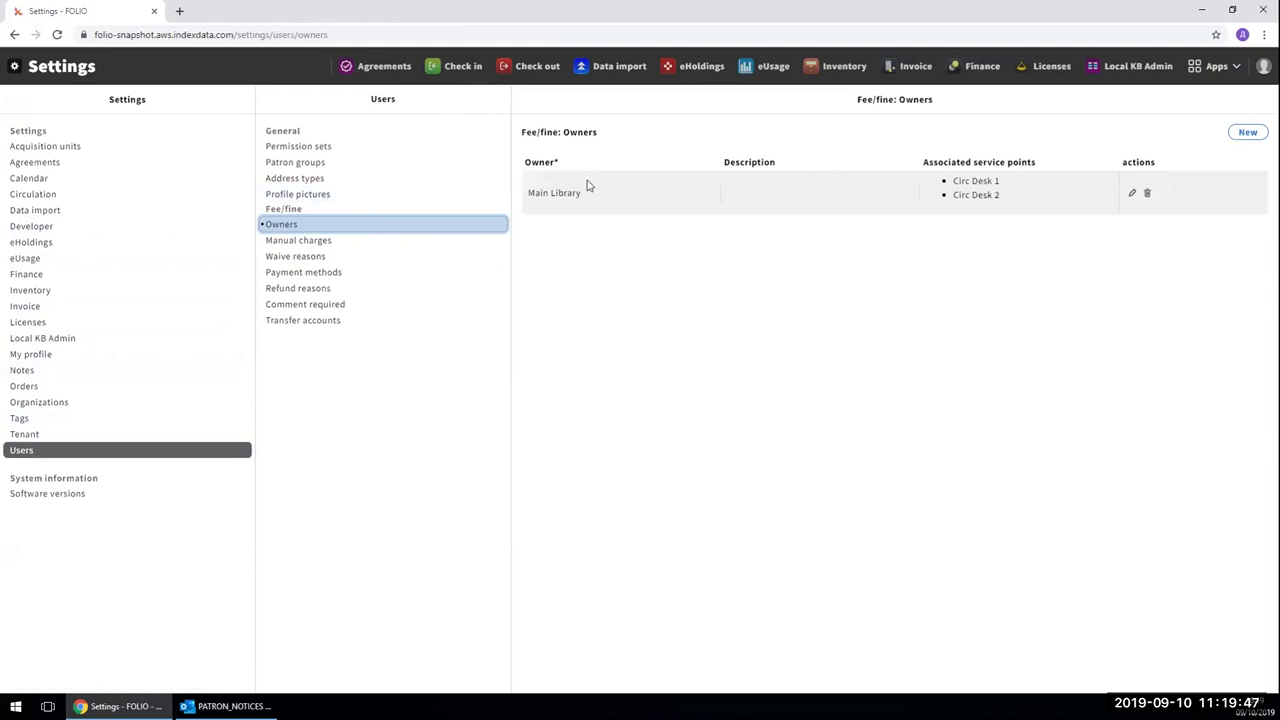
pyautogui.click(344, 242)
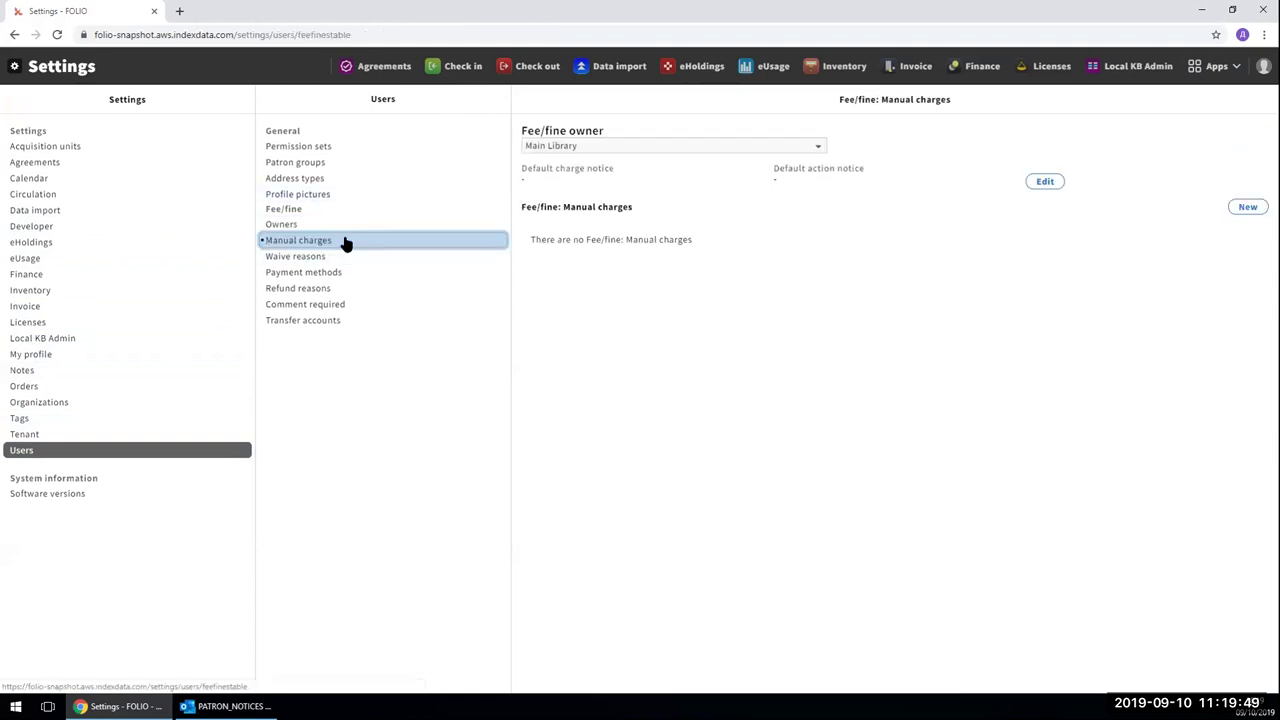
pyautogui.moveTo(589, 260); pyautogui.dragTo(515, 263)
pyautogui.click(579, 262)
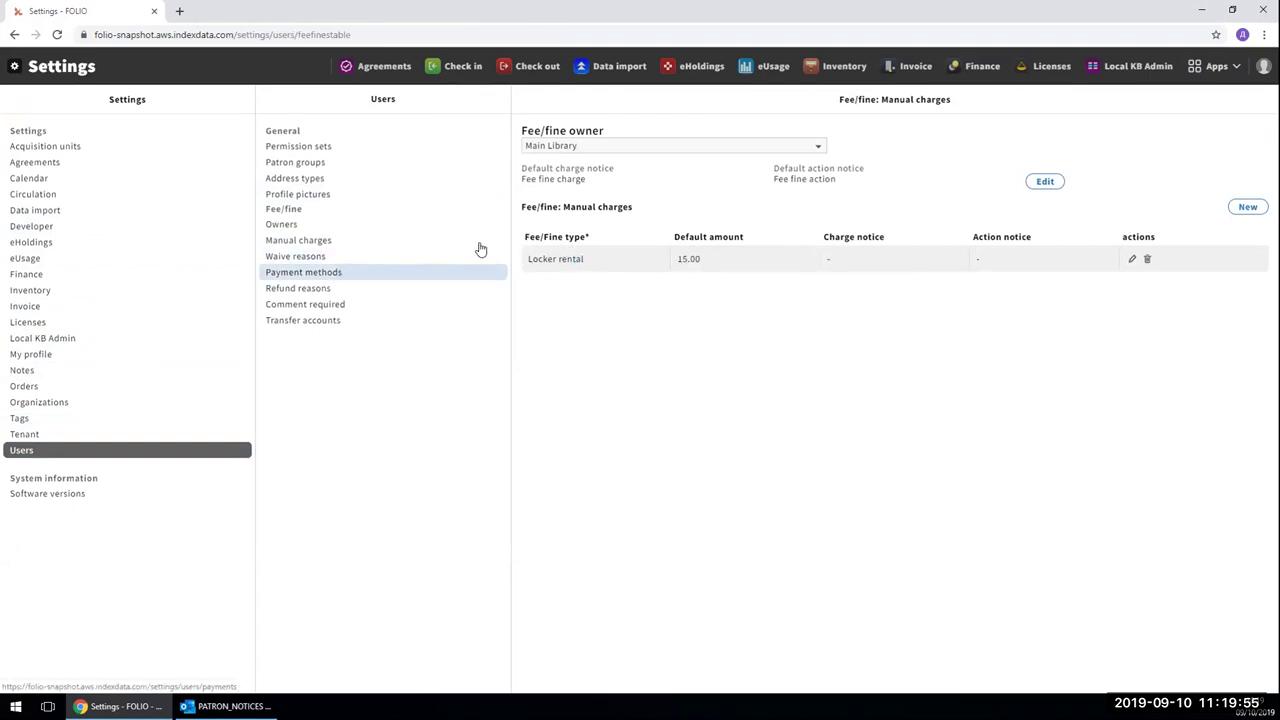
pyautogui.click(1210, 70)
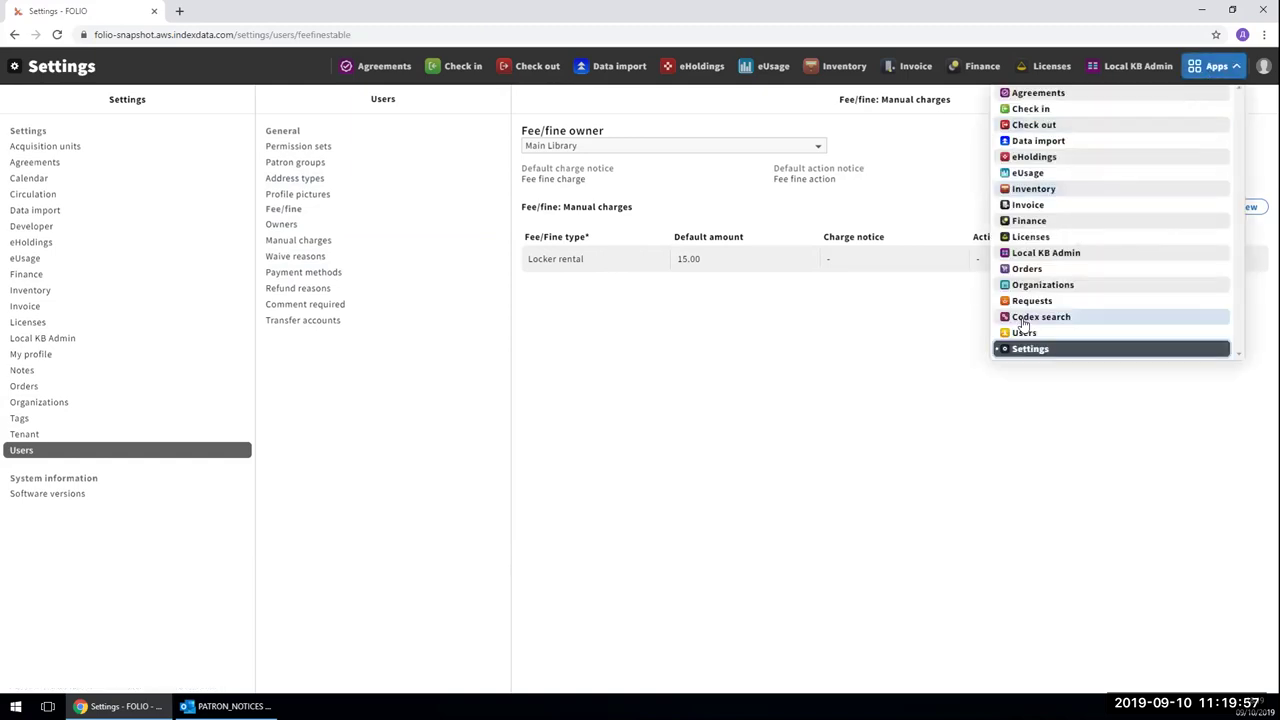
pyautogui.click(1015, 334)
# - Find the patron by searching 'tur' and start a new fee/fine on their record
pyautogui.click(88, 131)
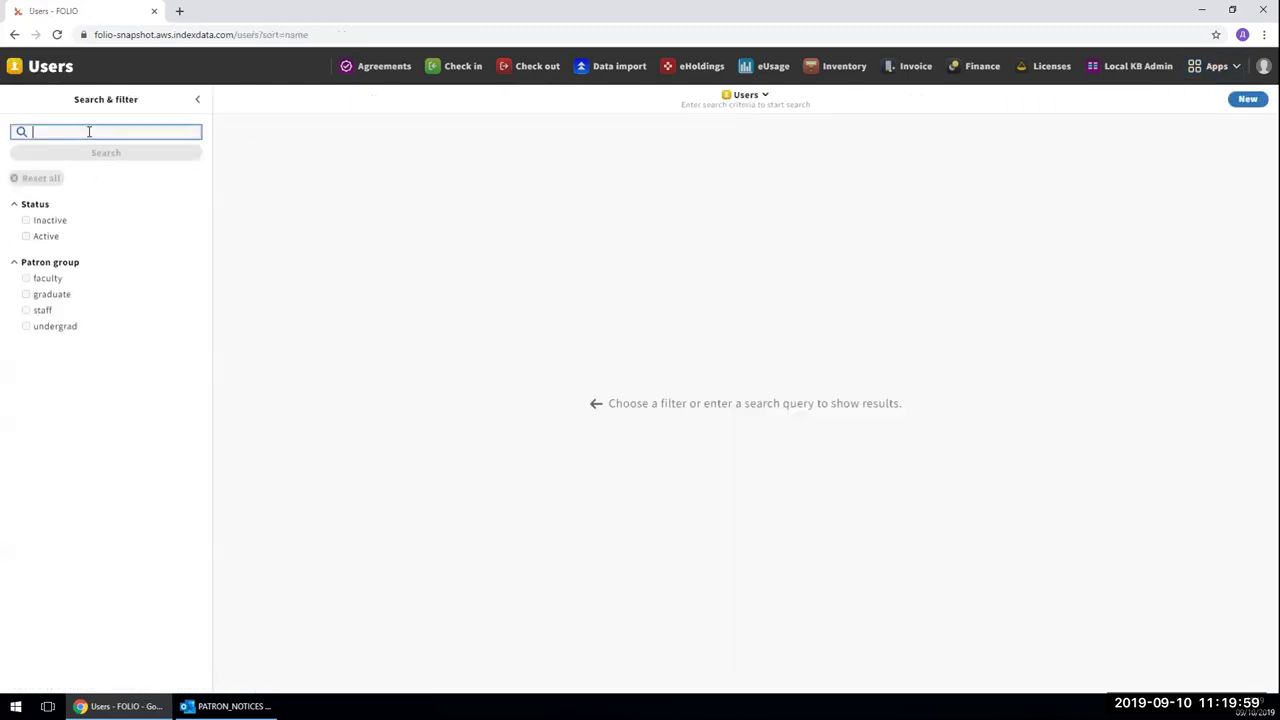
pyautogui.write('tur')
pyautogui.press('Return')
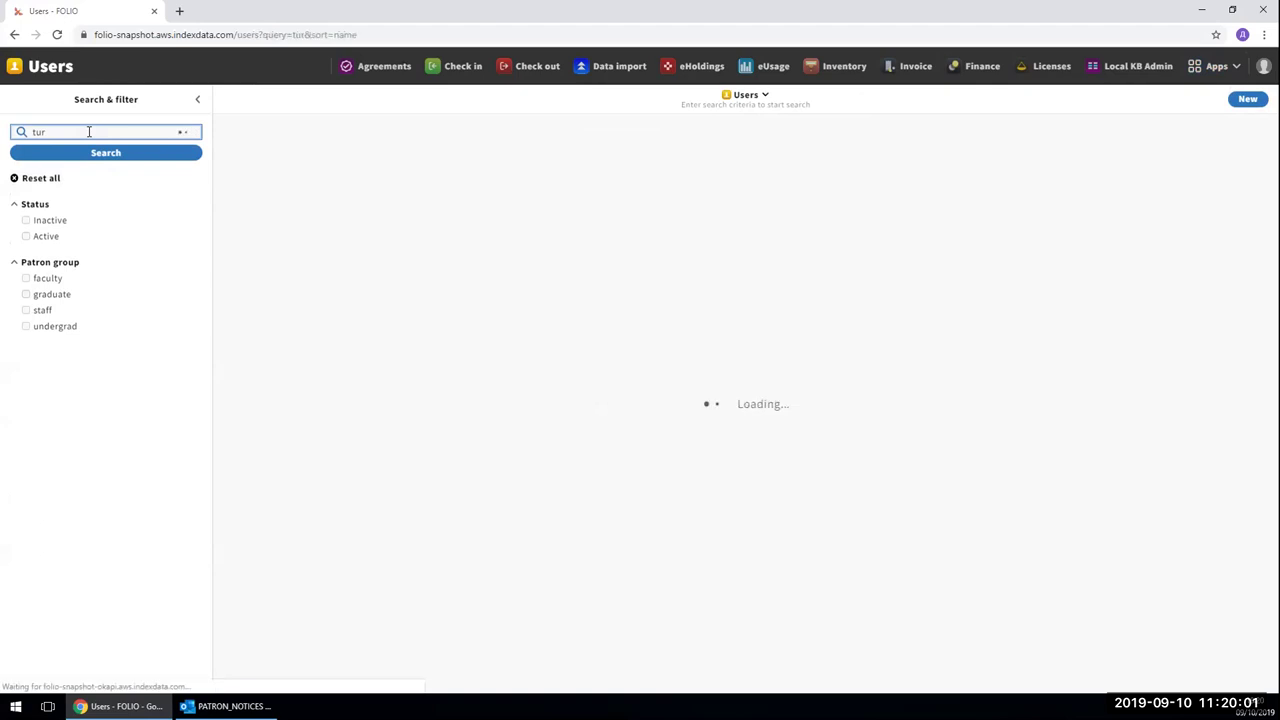
pyautogui.click(335, 150)
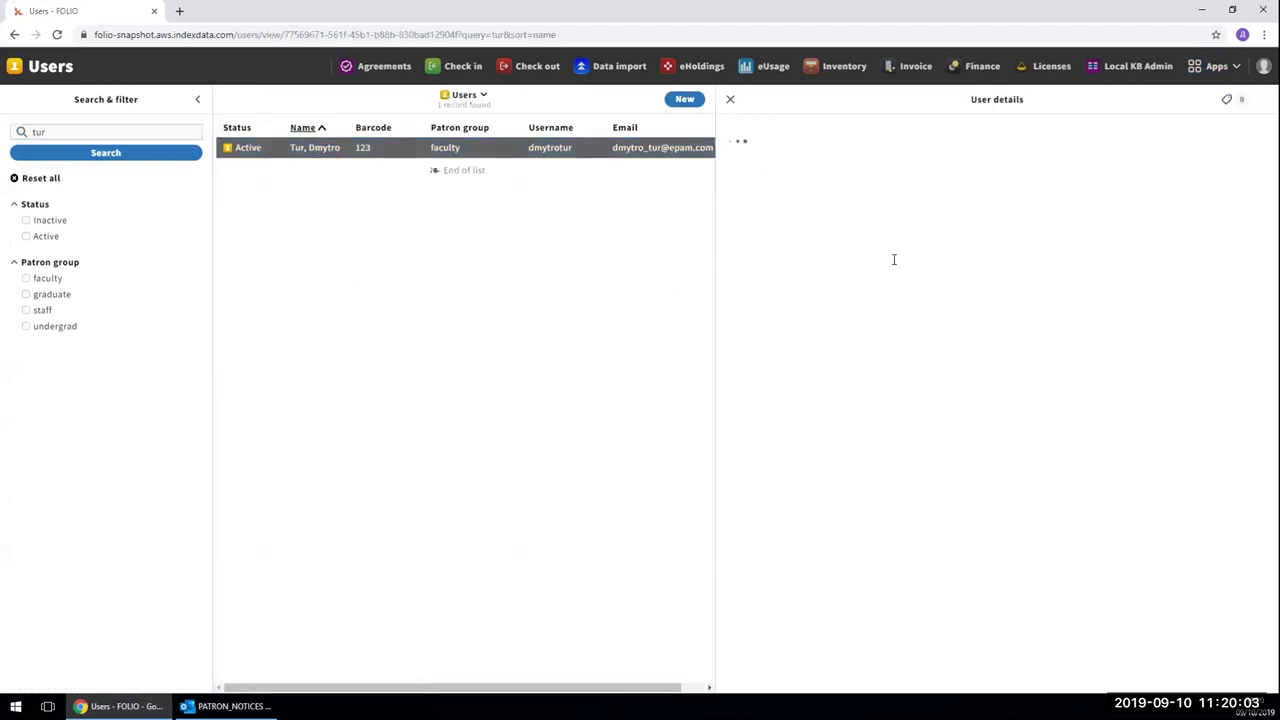
pyautogui.click(798, 447)
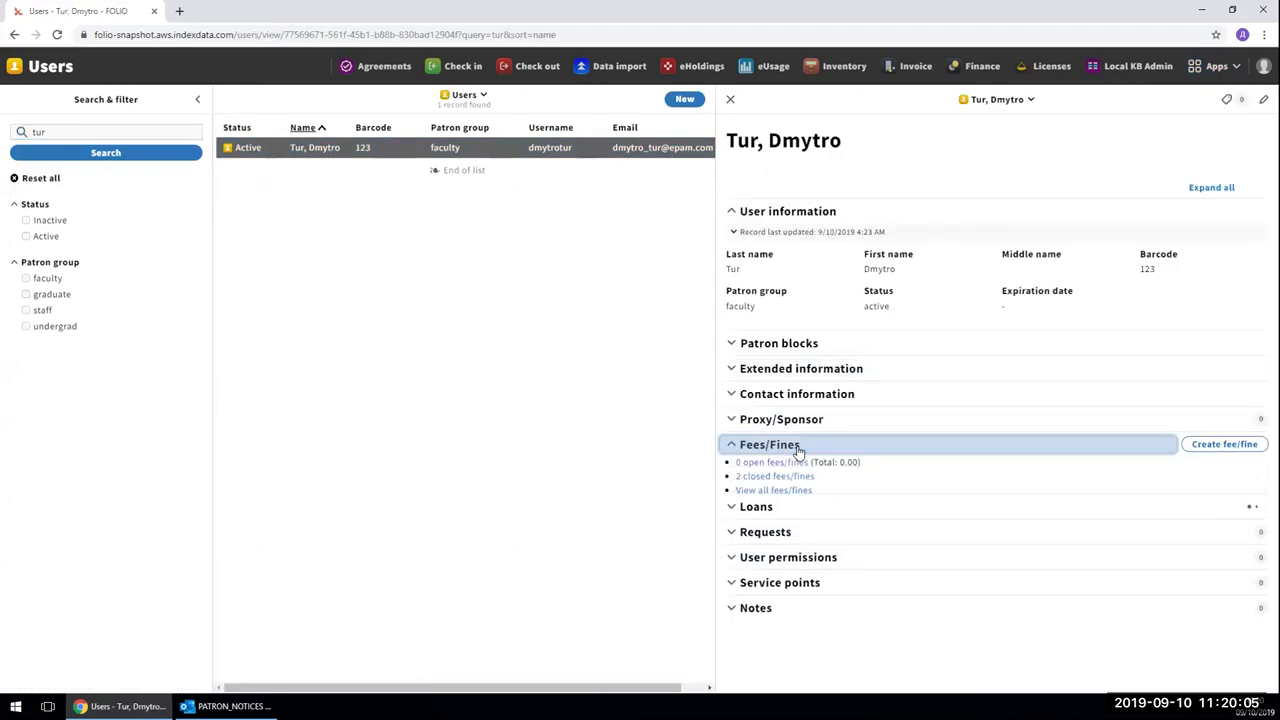
pyautogui.click(1200, 449)
# - Charge a Main Library Locker rental fee with notes 'for st' and 'for patron', without payment
pyautogui.click(103, 195)
pyautogui.click(78, 222)
pyautogui.click(236, 197)
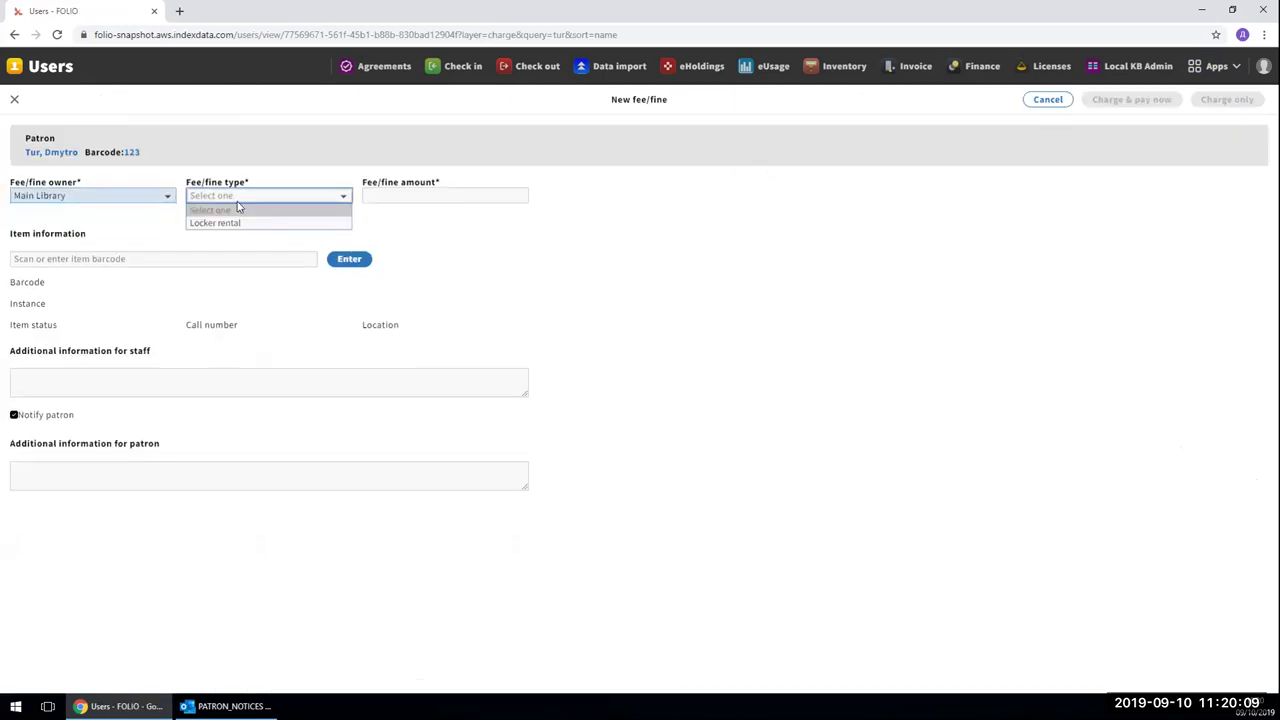
pyautogui.click(232, 222)
pyautogui.click(342, 372)
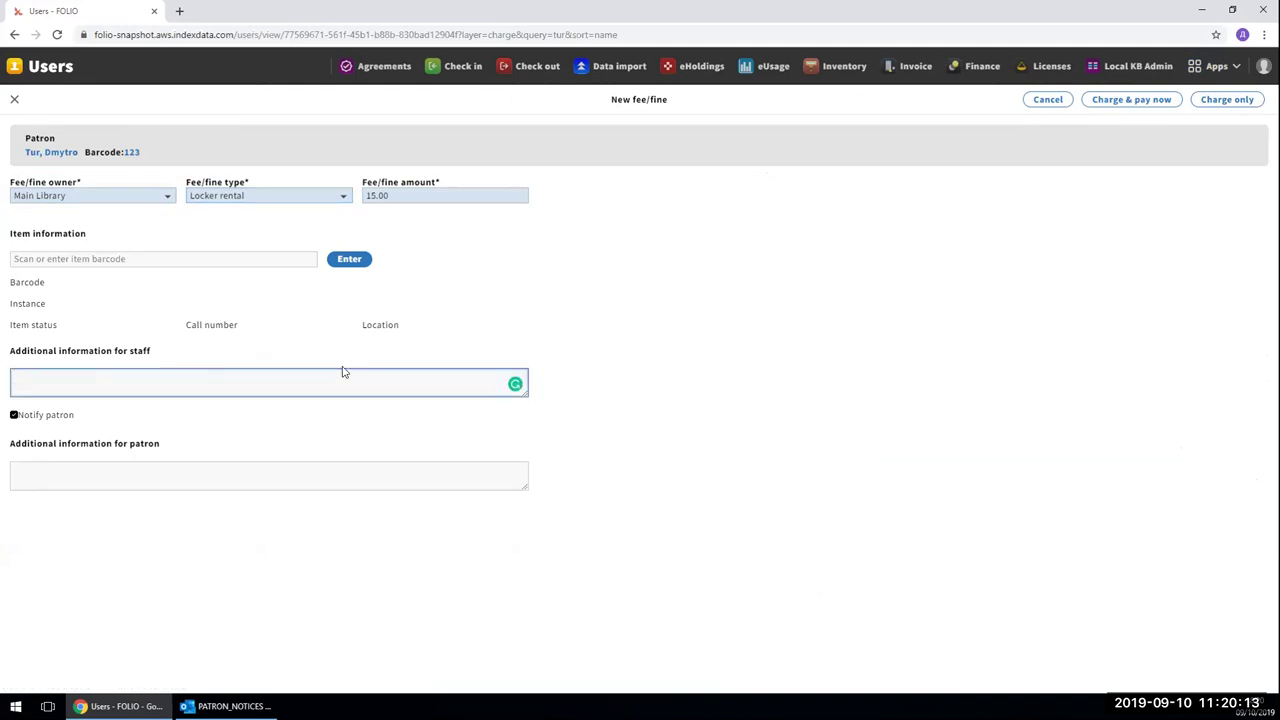
pyautogui.write('for')
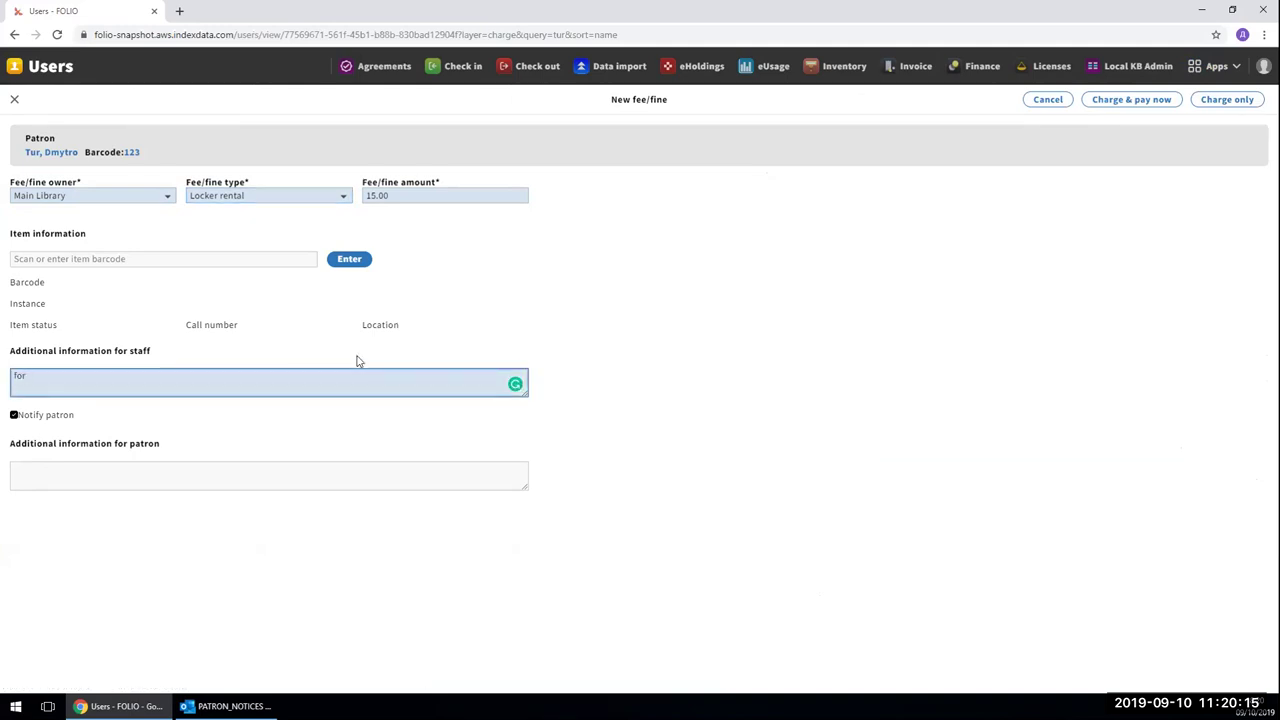
pyautogui.write(' st')
pyautogui.press('Tab')
pyautogui.press('Tab')
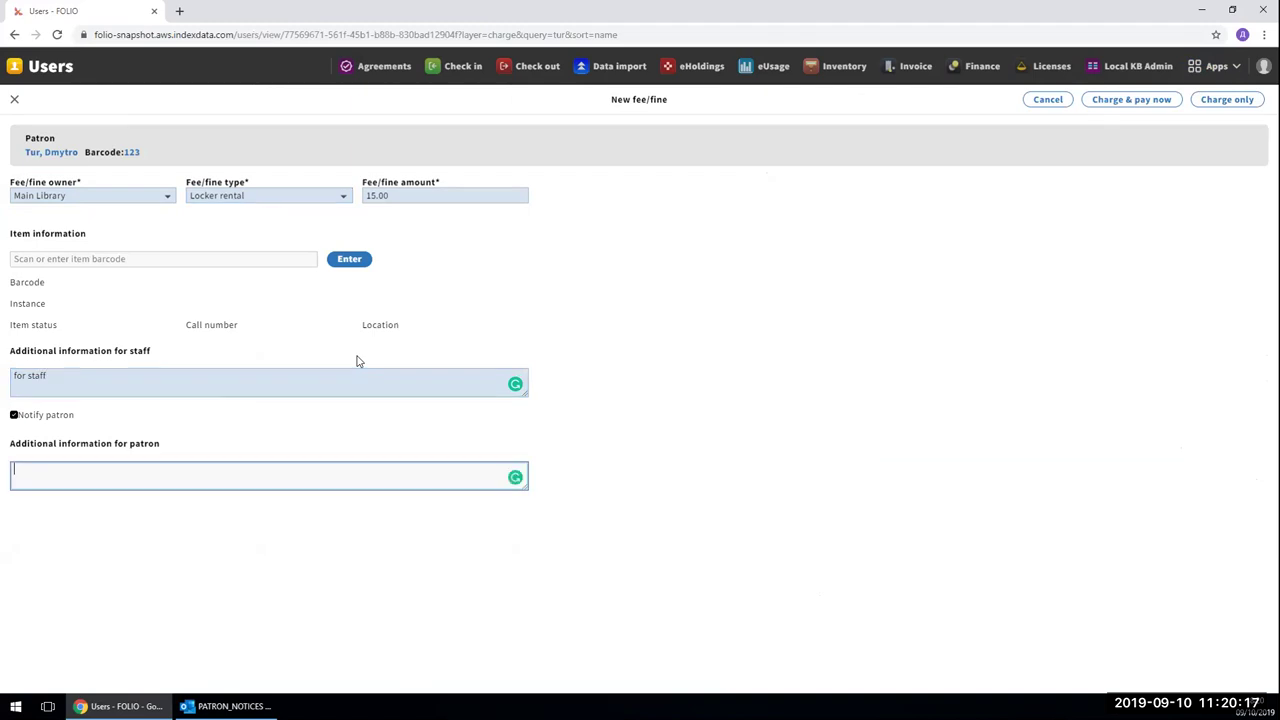
pyautogui.write('for patron')
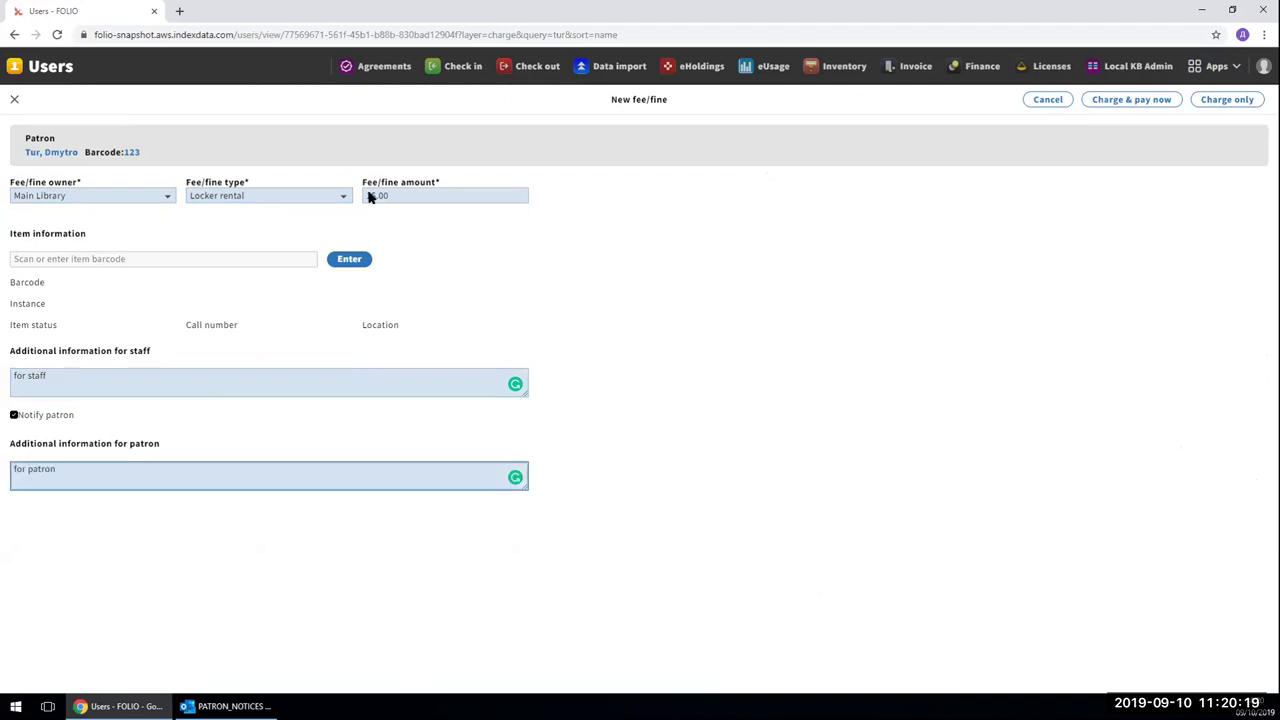
pyautogui.click(1238, 101)
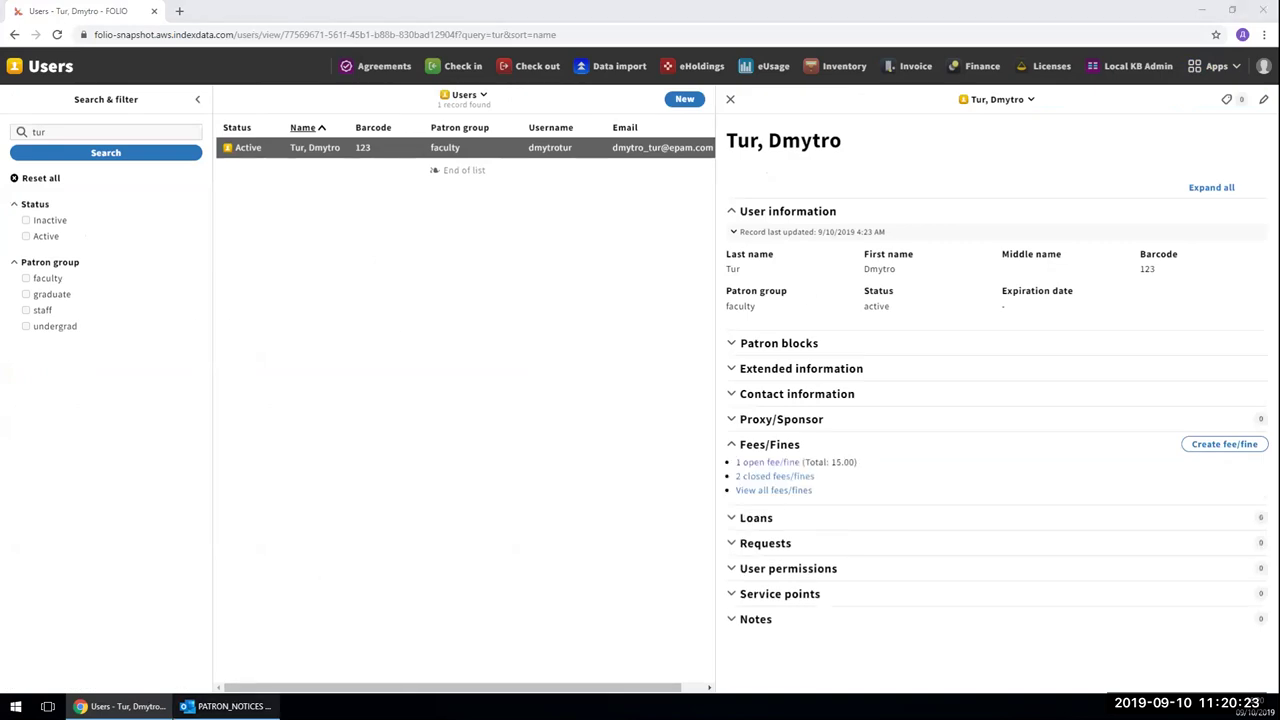
# - Read the due-date lines of the Courtesy notice in the patron's Outlook mailbox
pyautogui.click(230, 706)
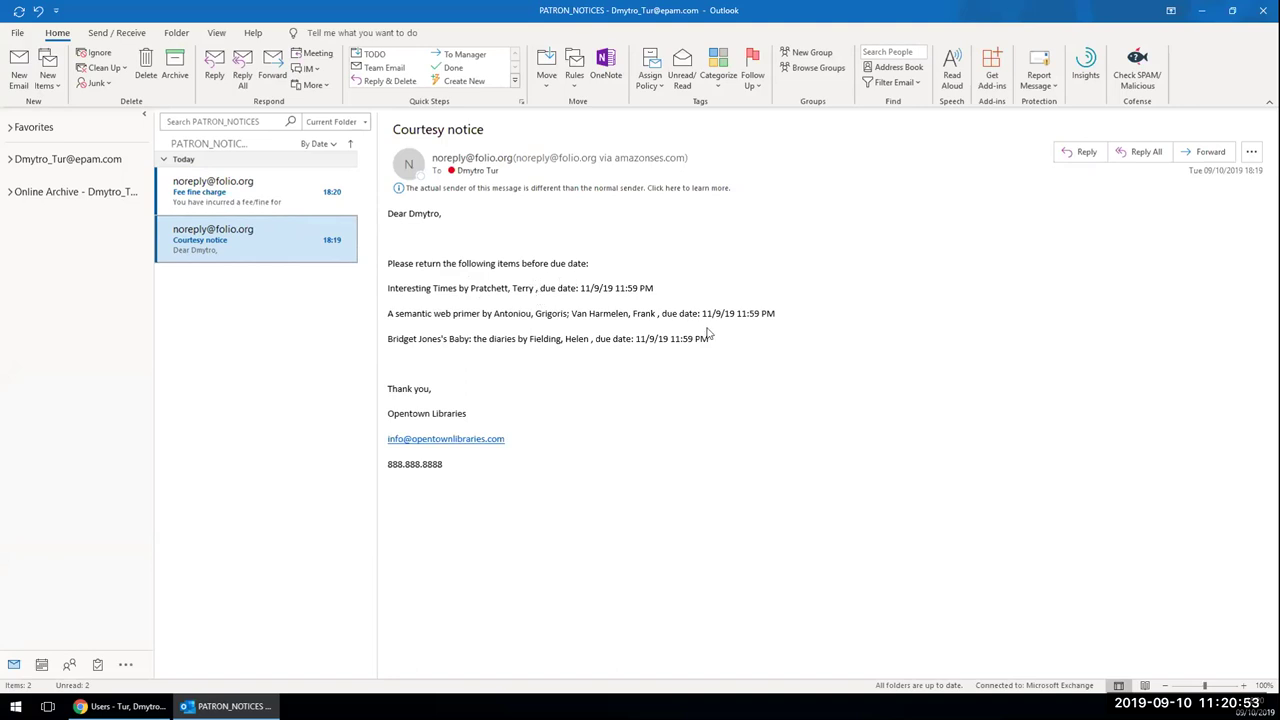
pyautogui.moveTo(617, 340); pyautogui.dragTo(388, 292)
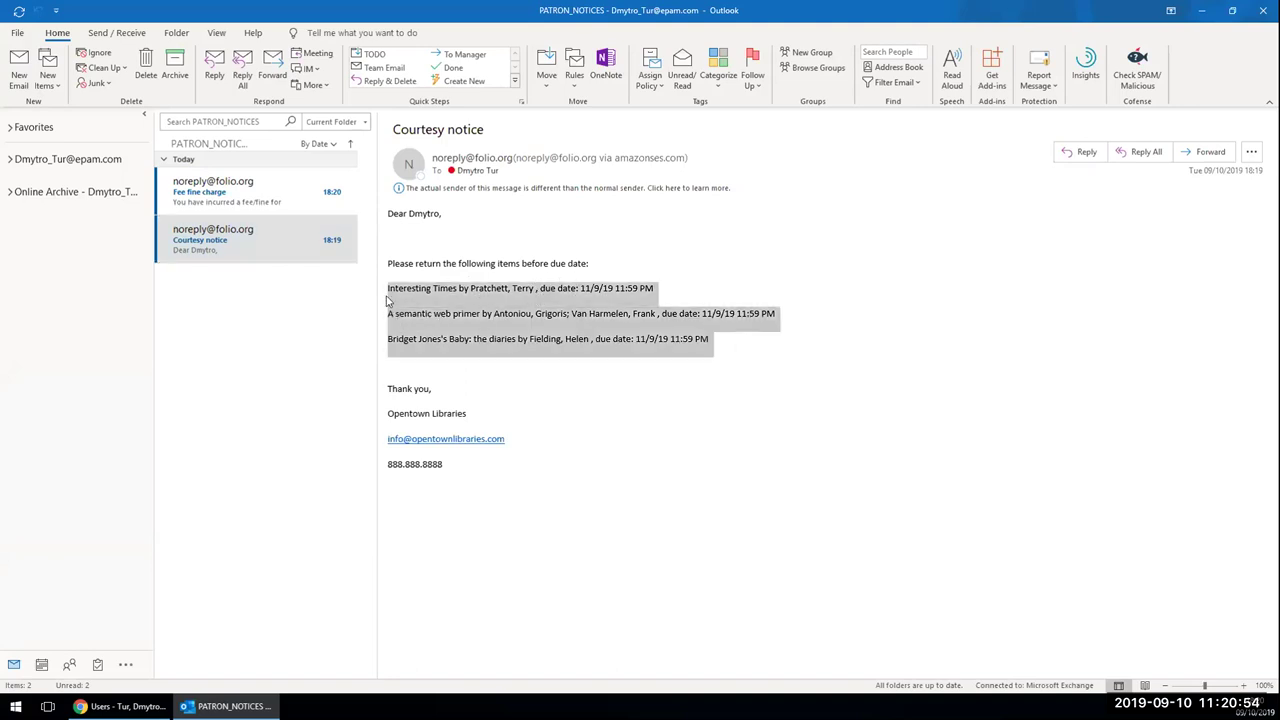
pyautogui.click(521, 332)
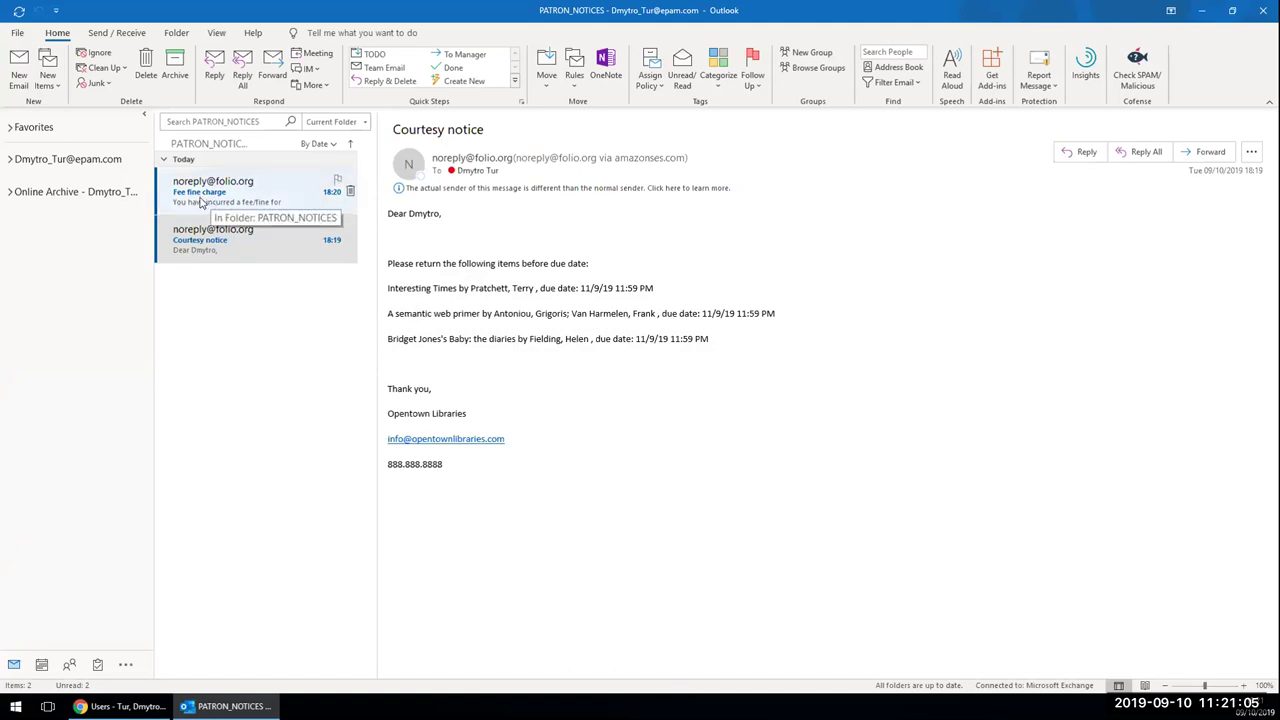
# - Check the Fee fine charge email shows Locker rental at $15.0, then return to FOLIO
pyautogui.click(205, 202)
pyautogui.click(584, 326)
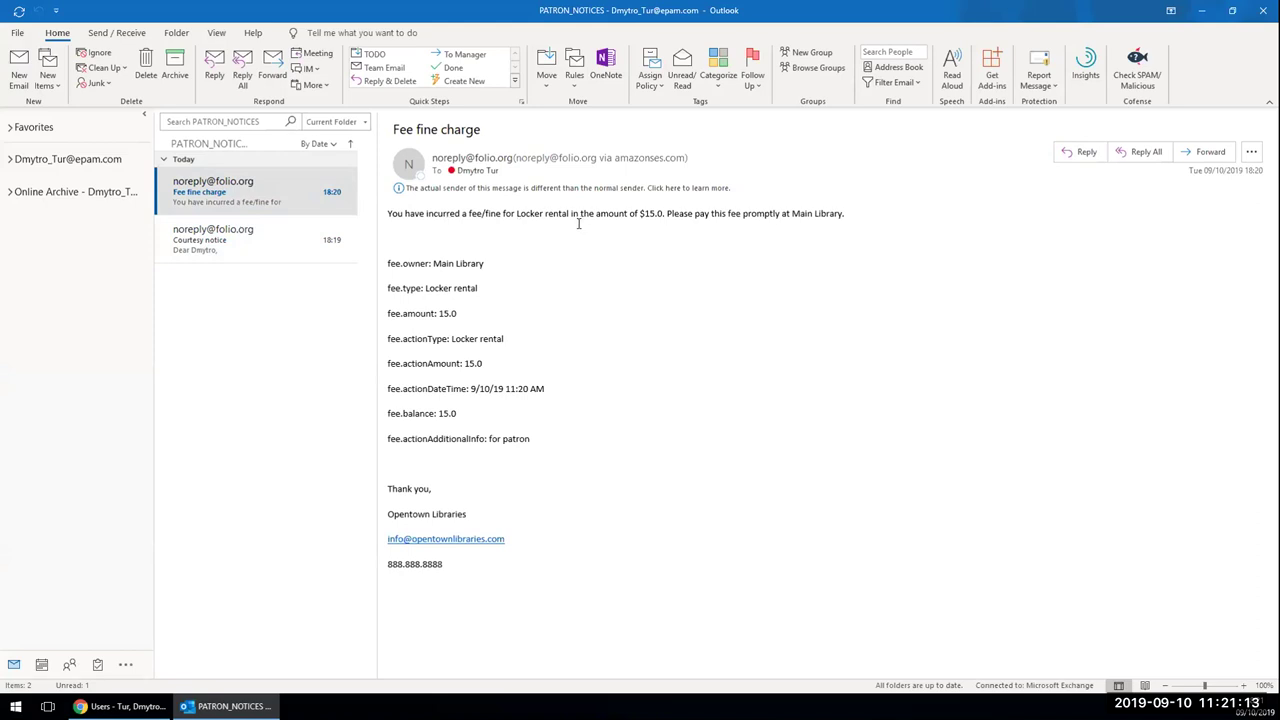
pyautogui.moveTo(515, 340); pyautogui.dragTo(452, 340)
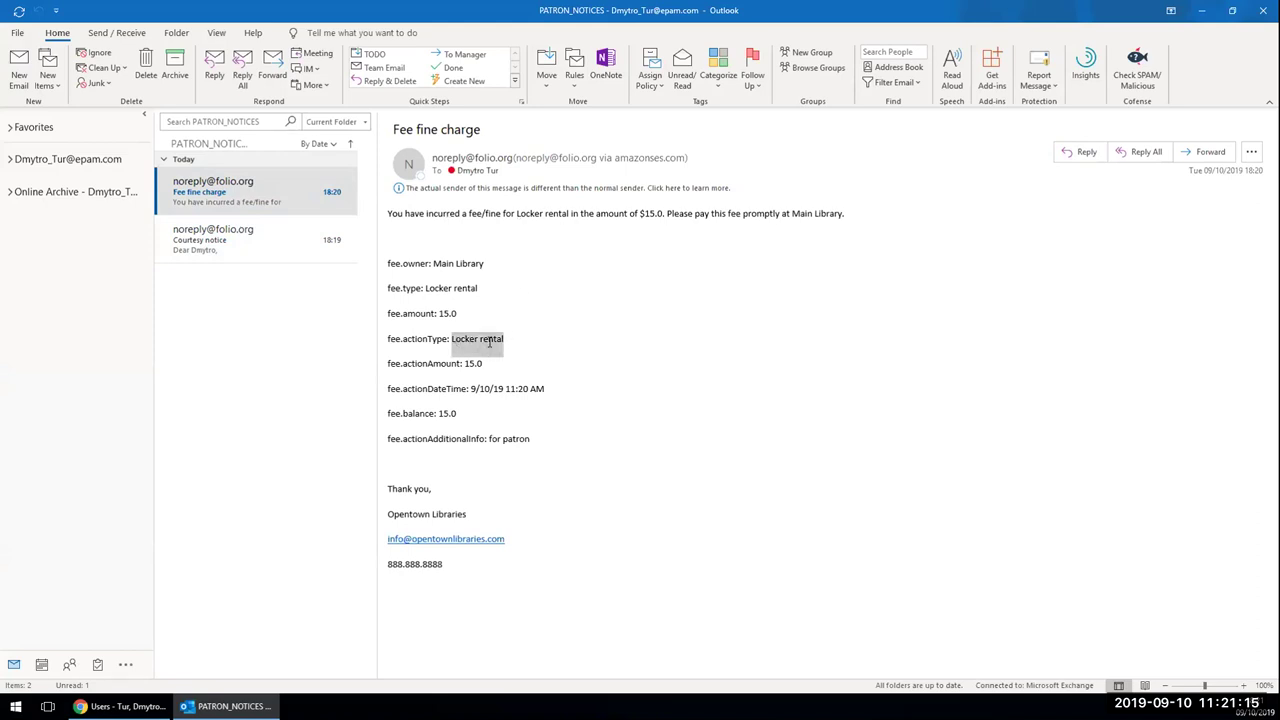
pyautogui.click(494, 321)
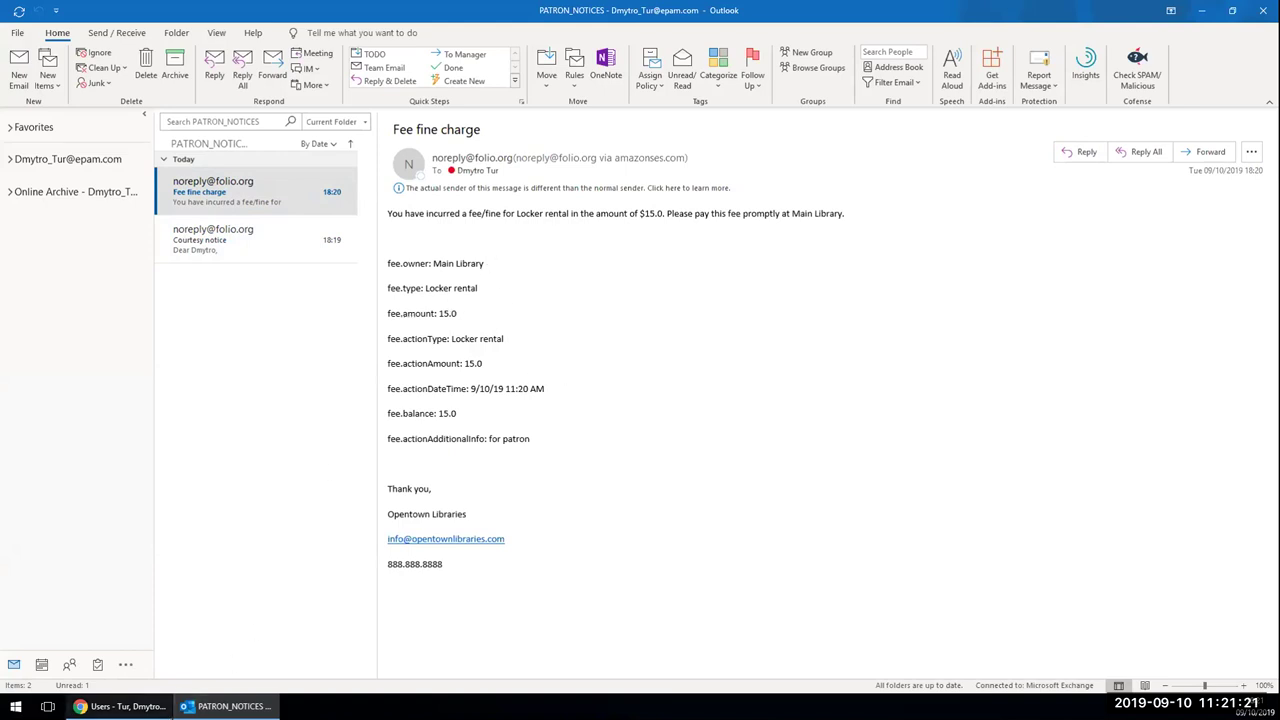
pyautogui.click(150, 703)
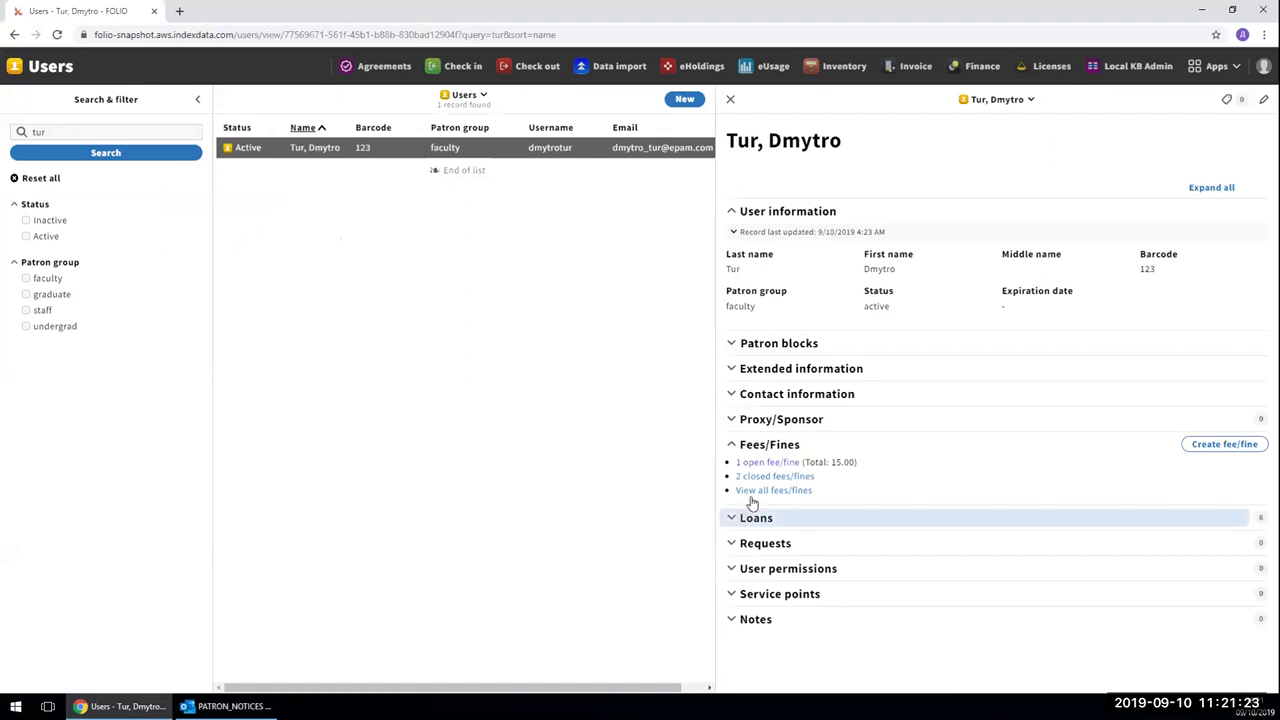
# - Pay 10.00 of the Locker rental fee by Credit card with a patron note
pyautogui.click(780, 463)
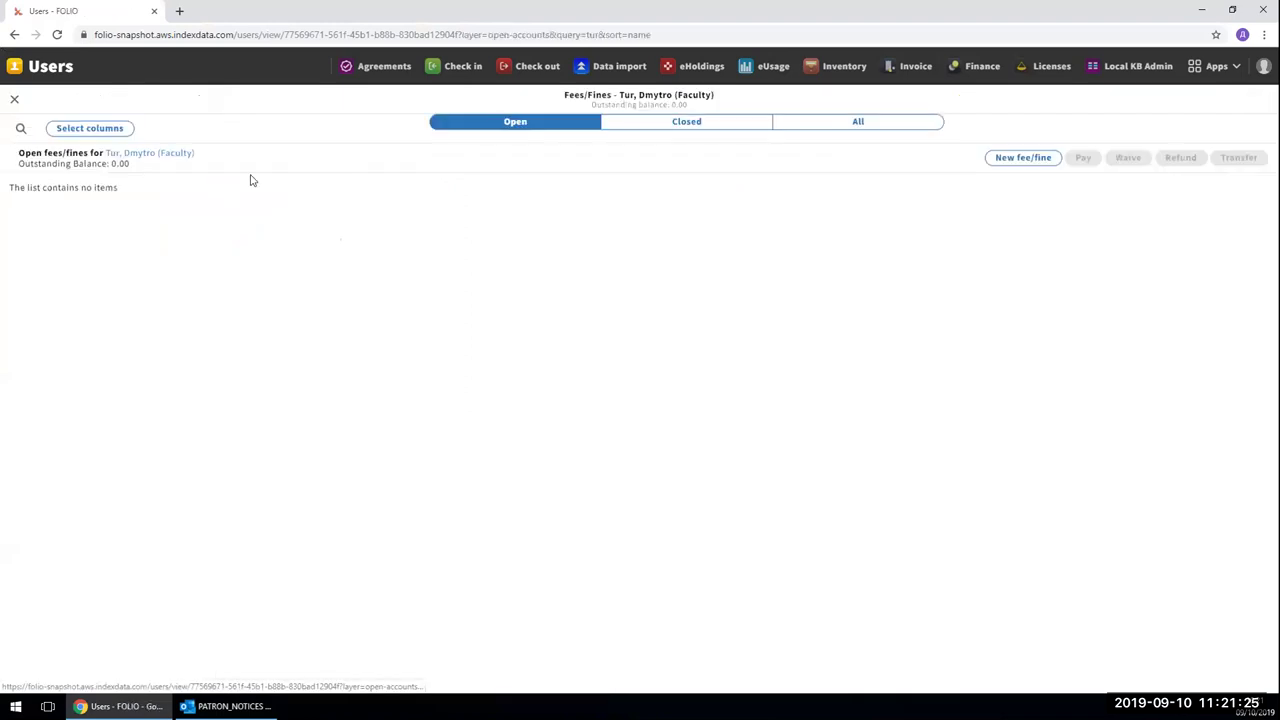
pyautogui.click(141, 224)
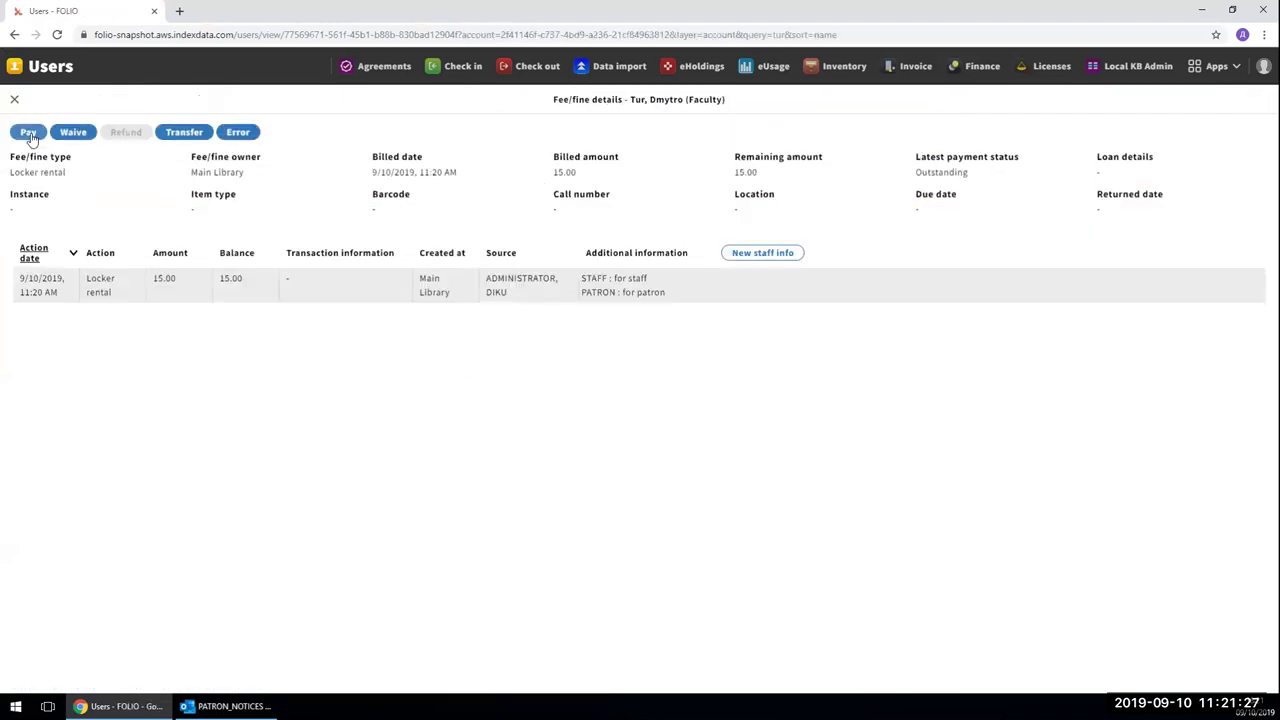
pyautogui.click(29, 133)
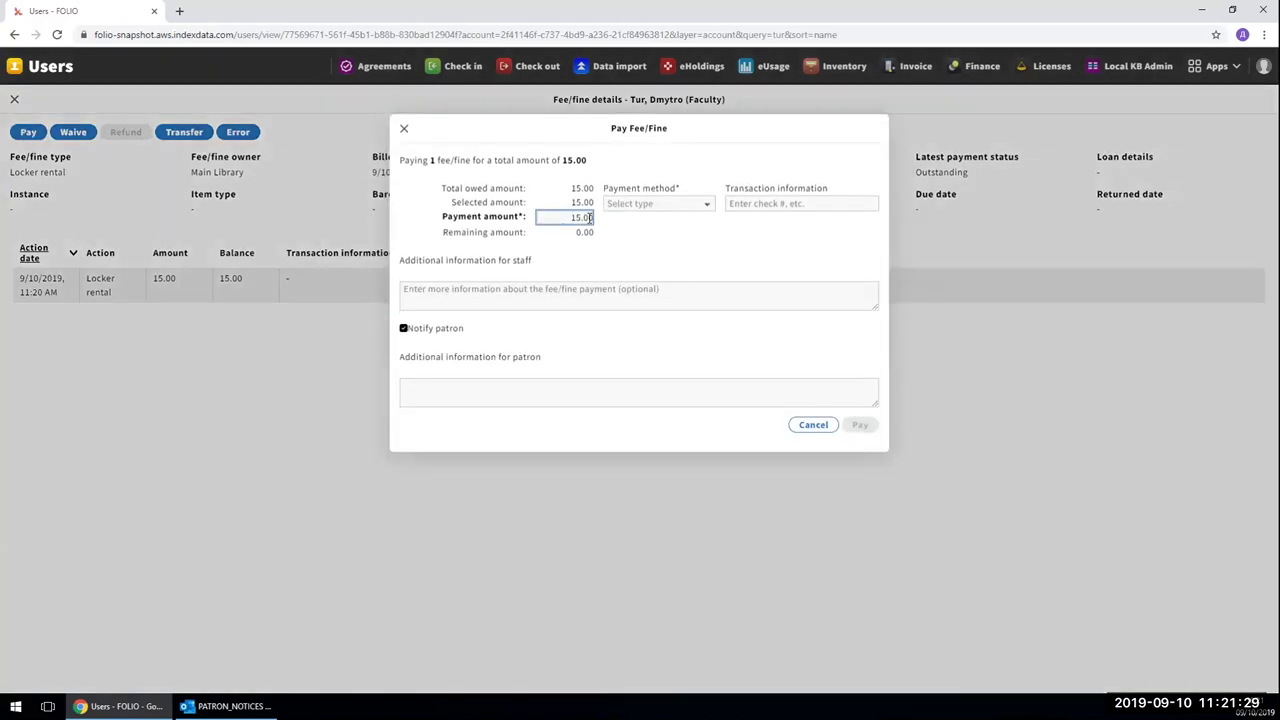
pyautogui.write('10')
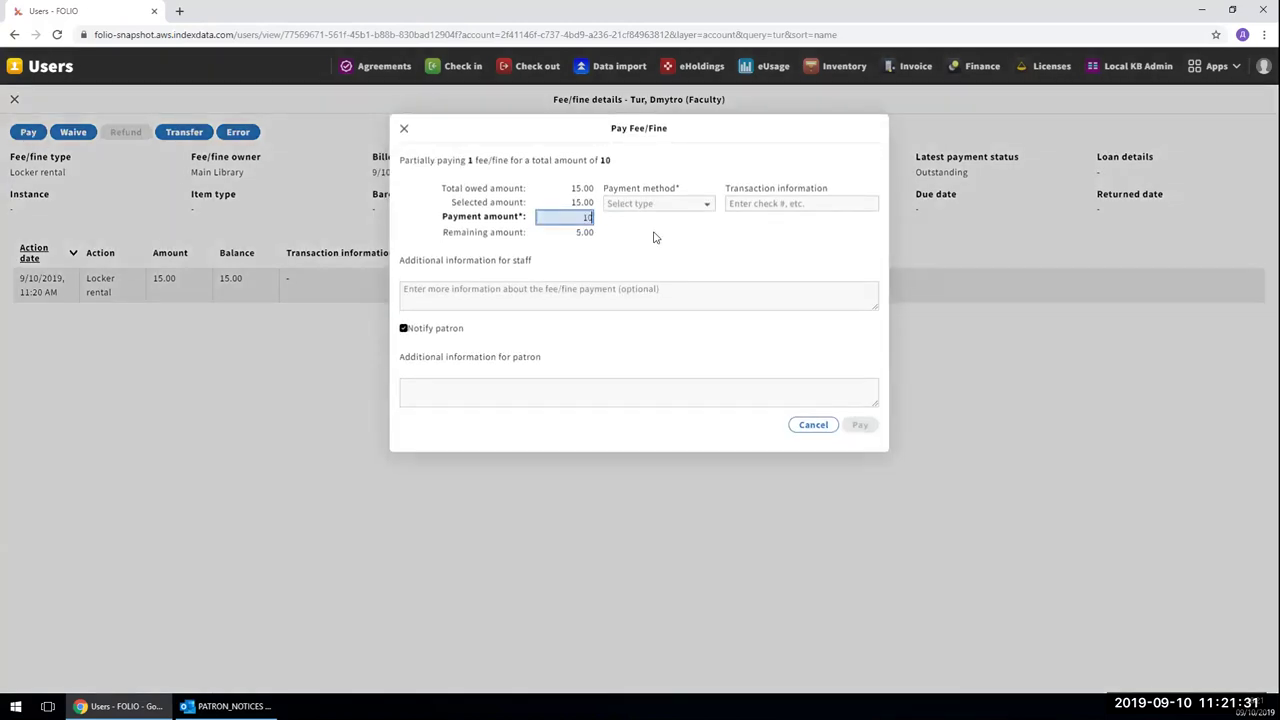
pyautogui.click(646, 206)
pyautogui.click(636, 228)
pyautogui.click(528, 395)
pyautogui.write('tor patron')
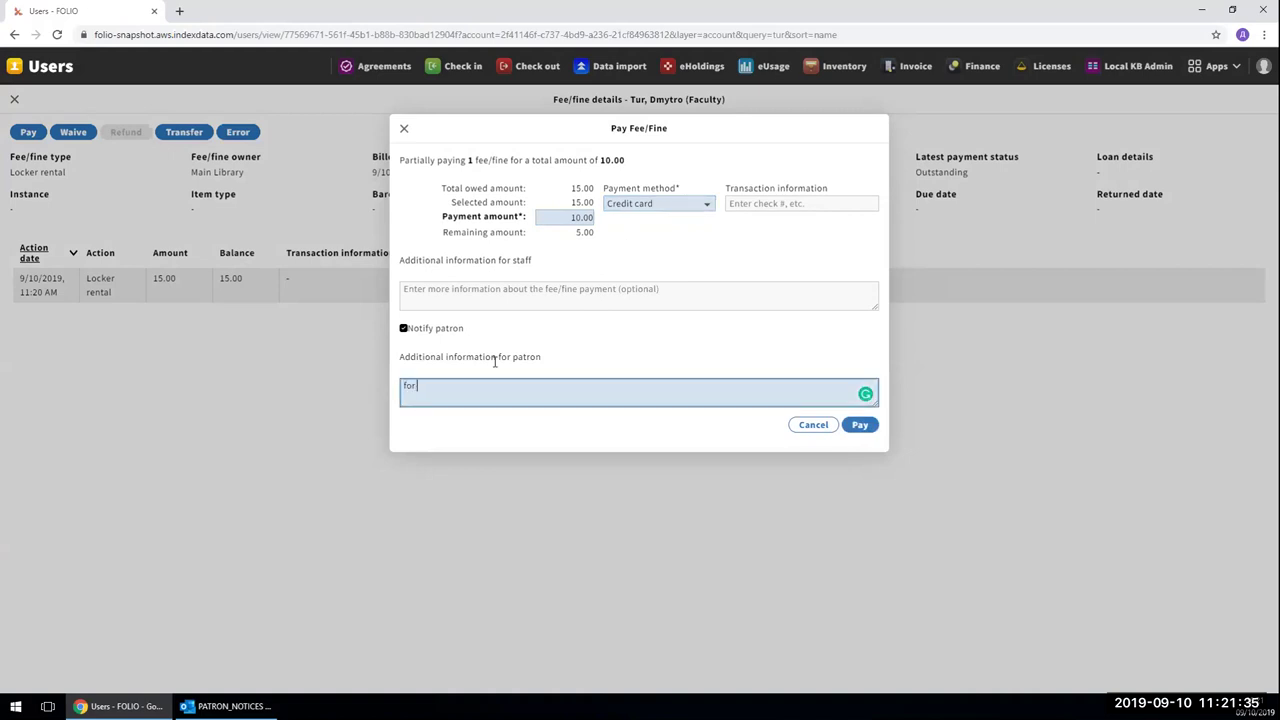
pyautogui.click(858, 424)
pyautogui.click(800, 204)
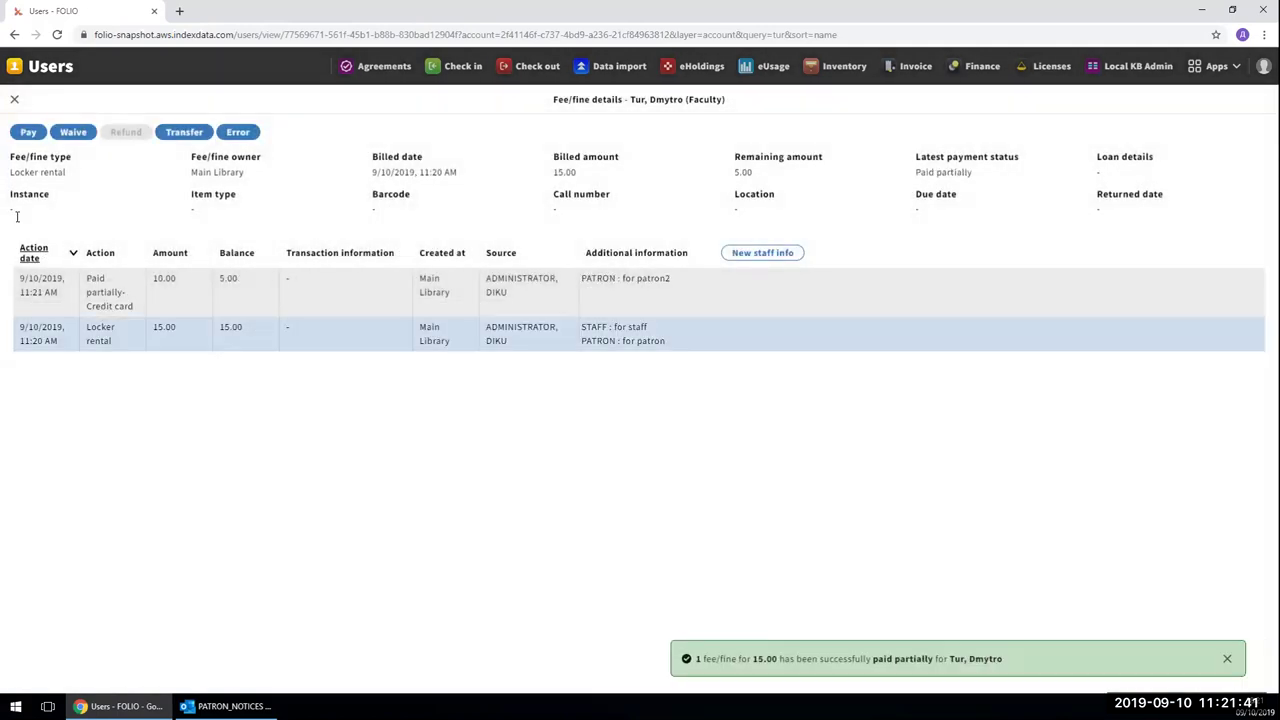
# - Pay the remaining 5.00 by Credit card with patron note 'for patron 3'
pyautogui.click(28, 132)
pyautogui.click(656, 203)
pyautogui.click(648, 223)
pyautogui.click(498, 399)
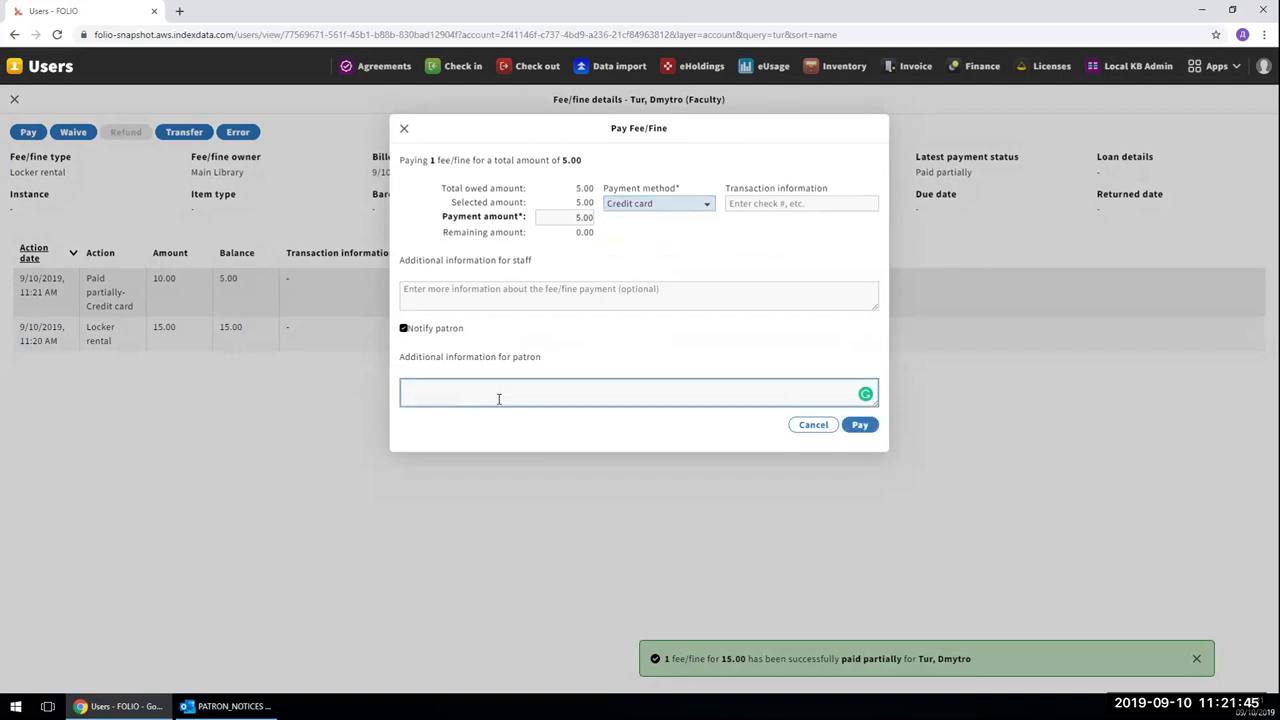
pyautogui.write('for patron 3')
pyautogui.press('BackSpace')
pyautogui.press('BackSpace')
pyautogui.write('3')
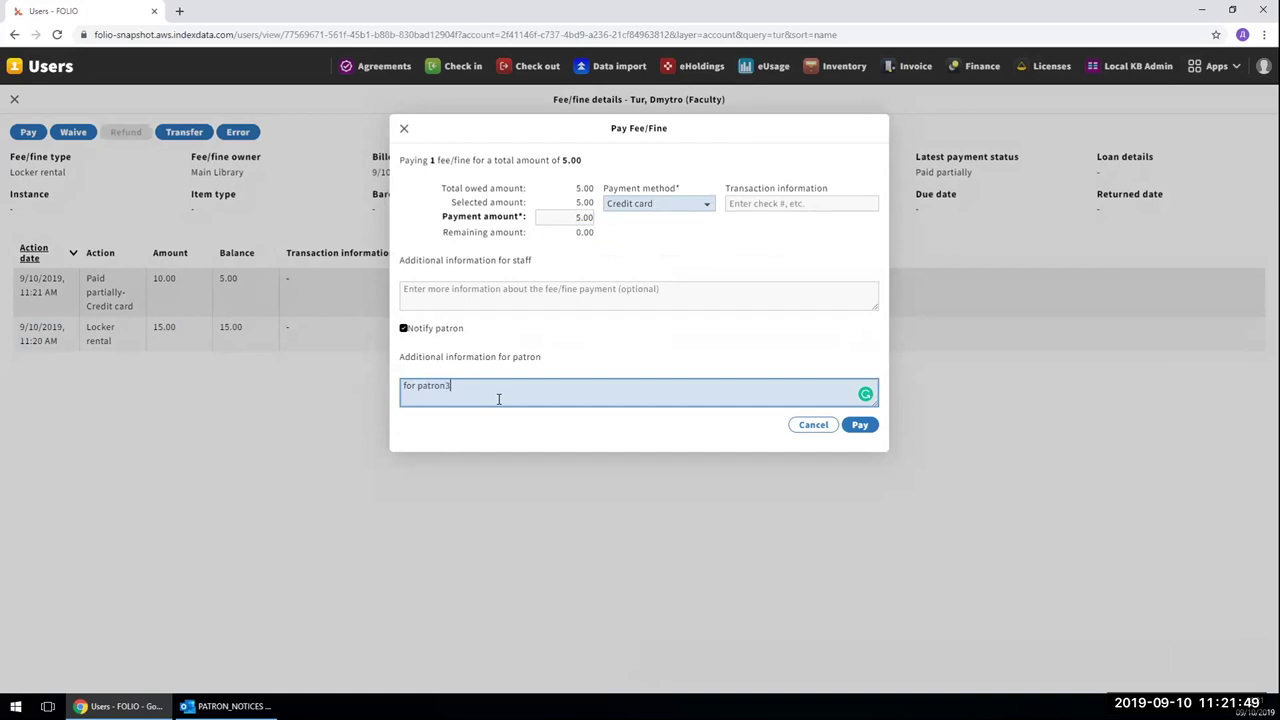
pyautogui.click(860, 425)
pyautogui.click(781, 199)
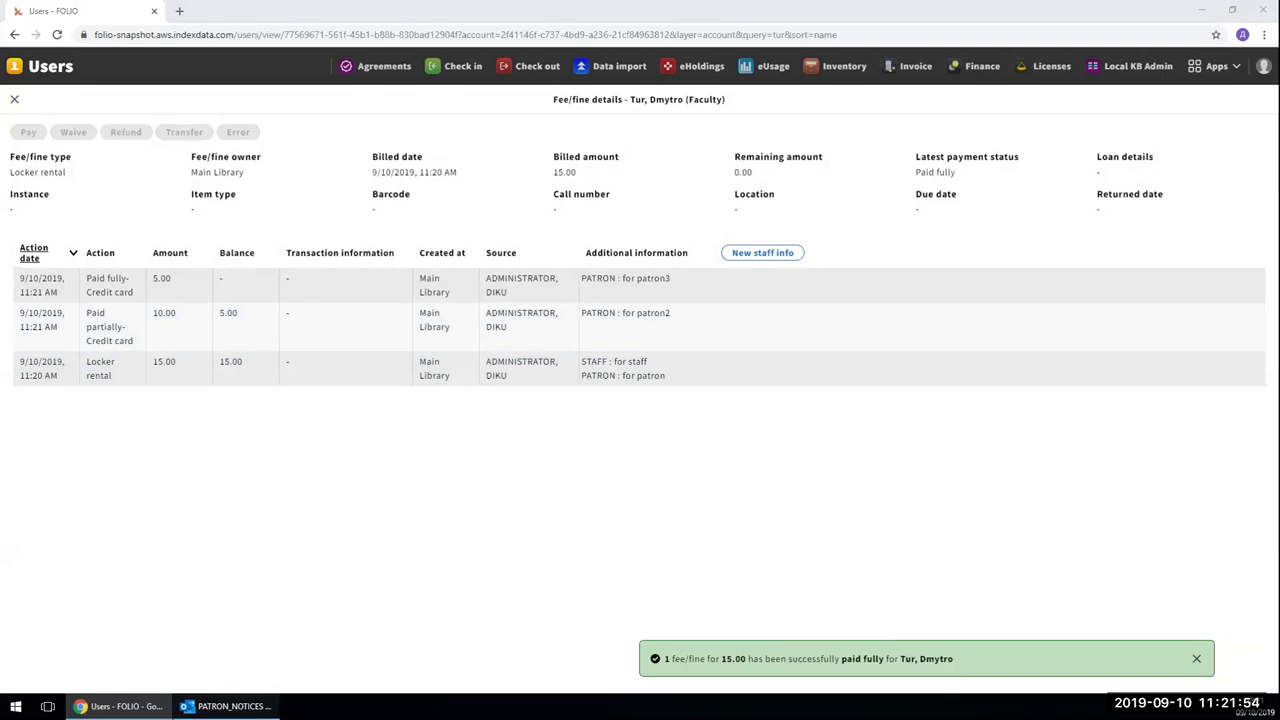
pyautogui.click(228, 706)
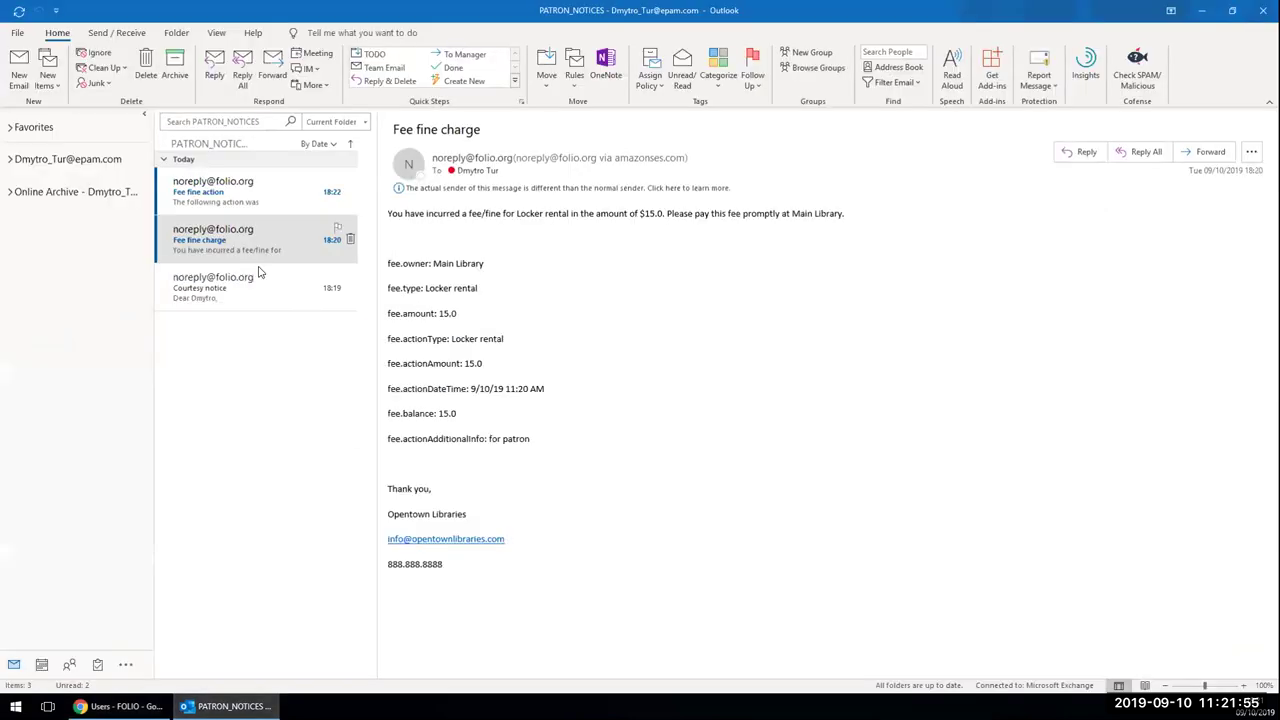
# - Verify the first Fee fine action email reports Locker rental Paid partially, $10.0
pyautogui.click(252, 198)
pyautogui.click(238, 232)
pyautogui.click(246, 203)
pyautogui.moveTo(522, 388); pyautogui.dragTo(451, 389)
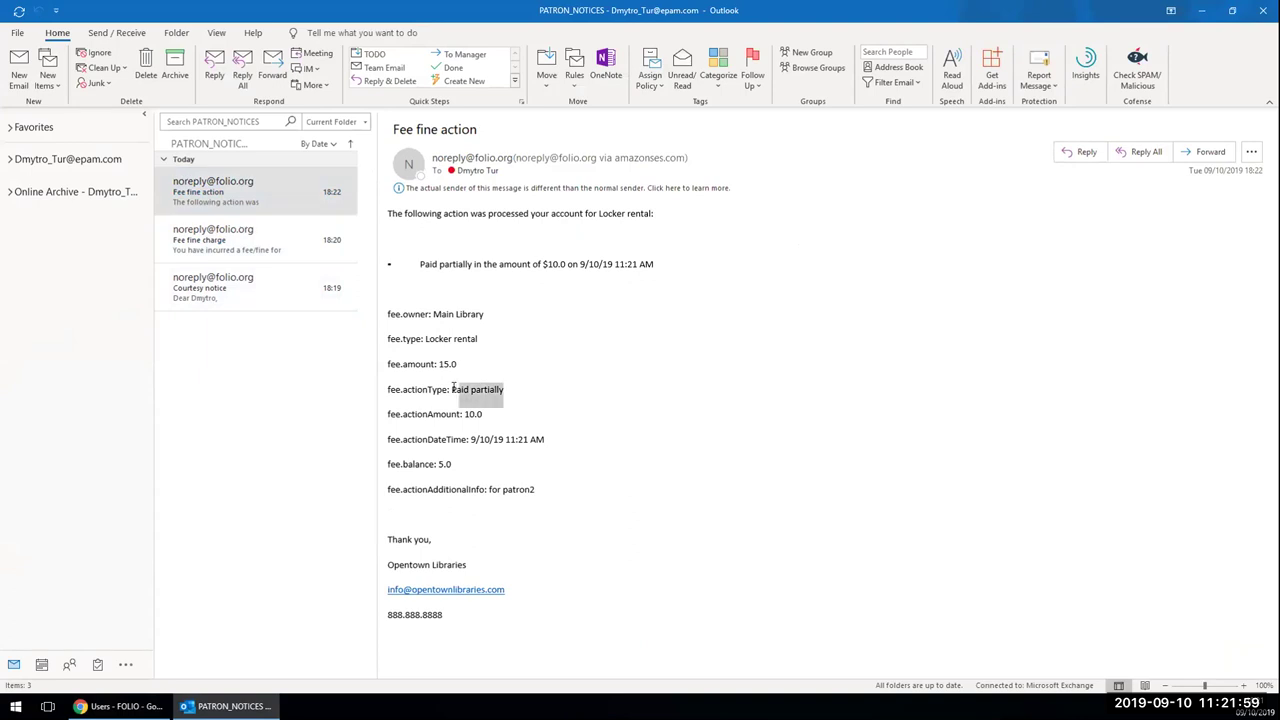
pyautogui.moveTo(542, 263); pyautogui.dragTo(567, 266)
# - Verify the newest Fee fine action email reports Paid fully, $5.0, then return to FOLIO
pyautogui.click(268, 200)
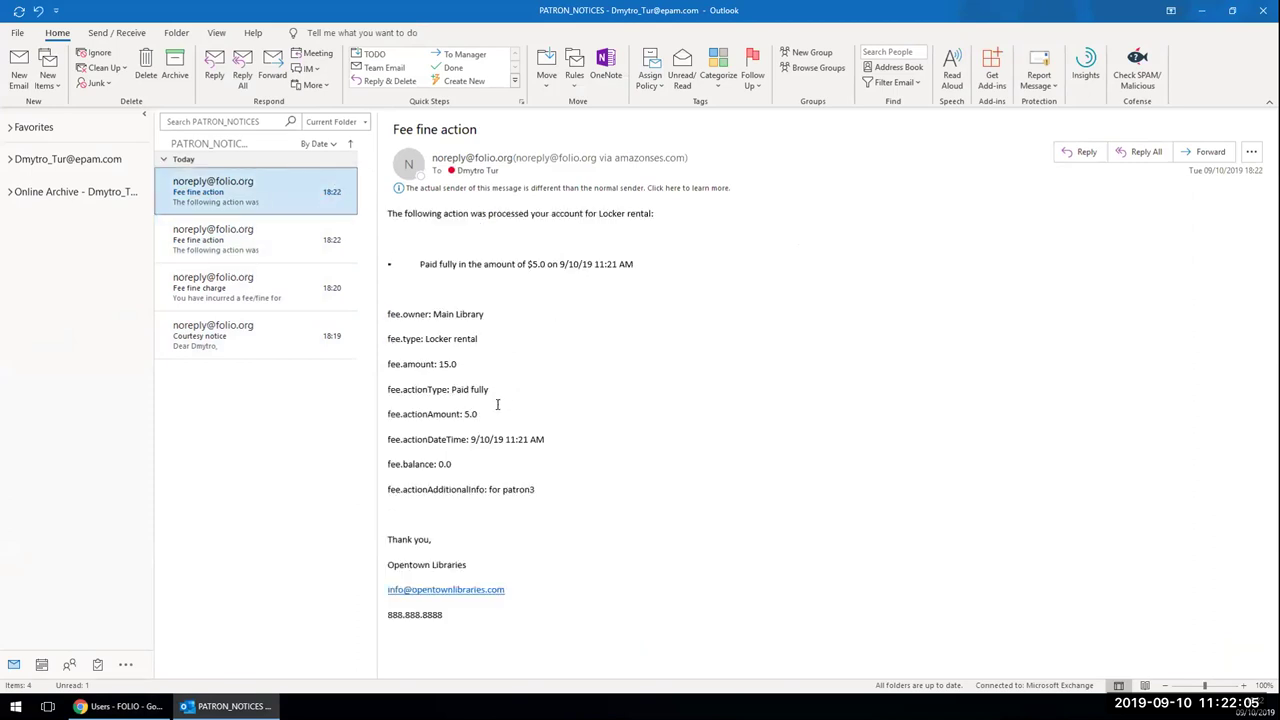
pyautogui.click(529, 295)
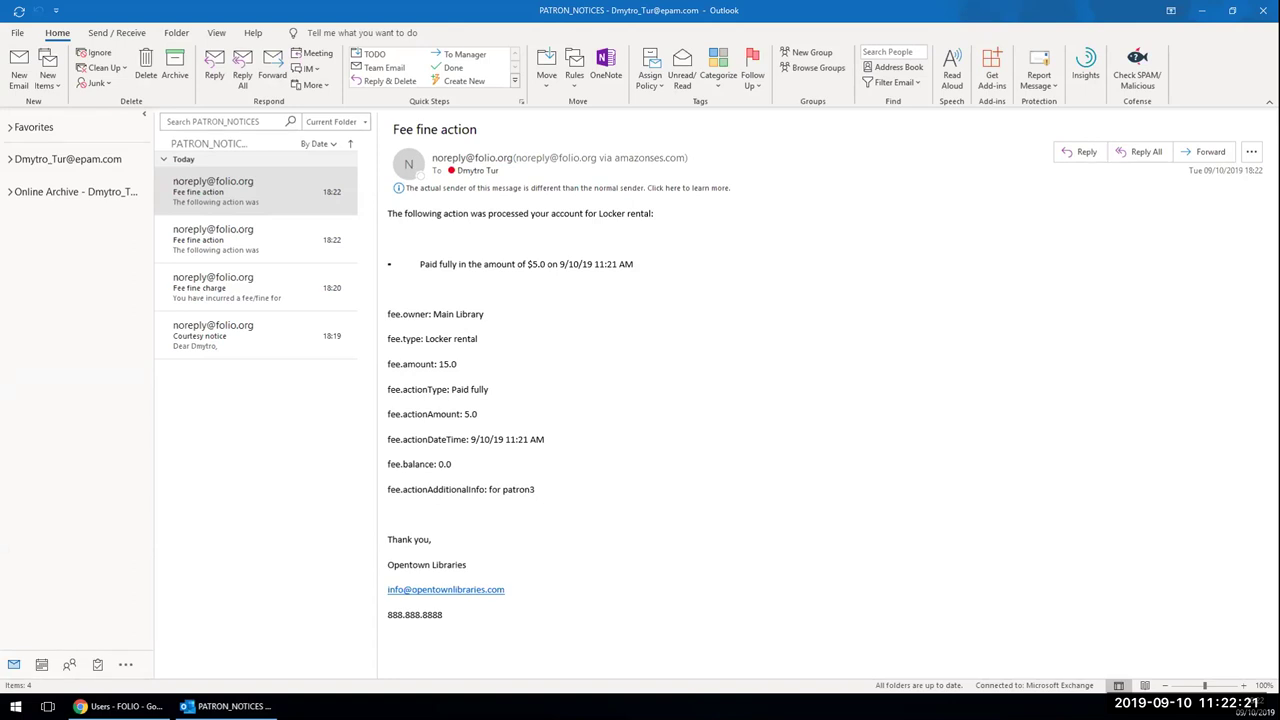
pyautogui.hotkey('alt', 'Tab')
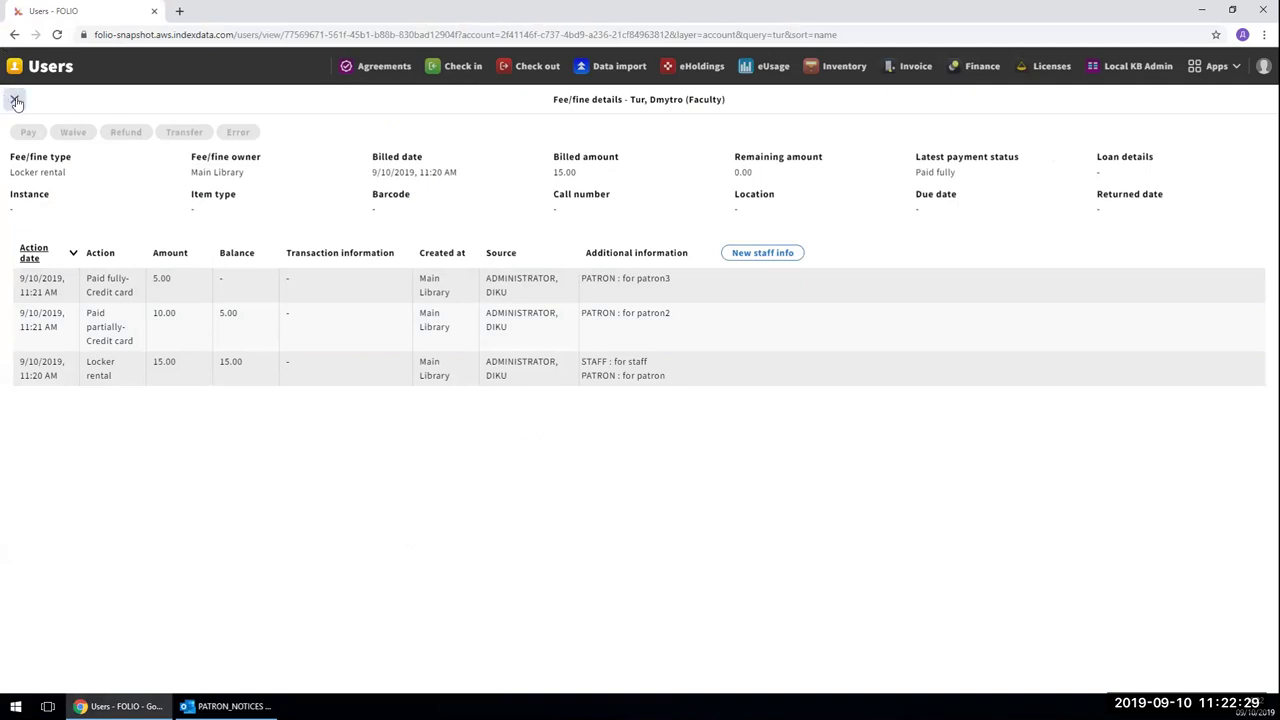
# - Close the Locker rental fee/fine details to reveal the empty list with 0.00 outstanding
pyautogui.click(16, 102)
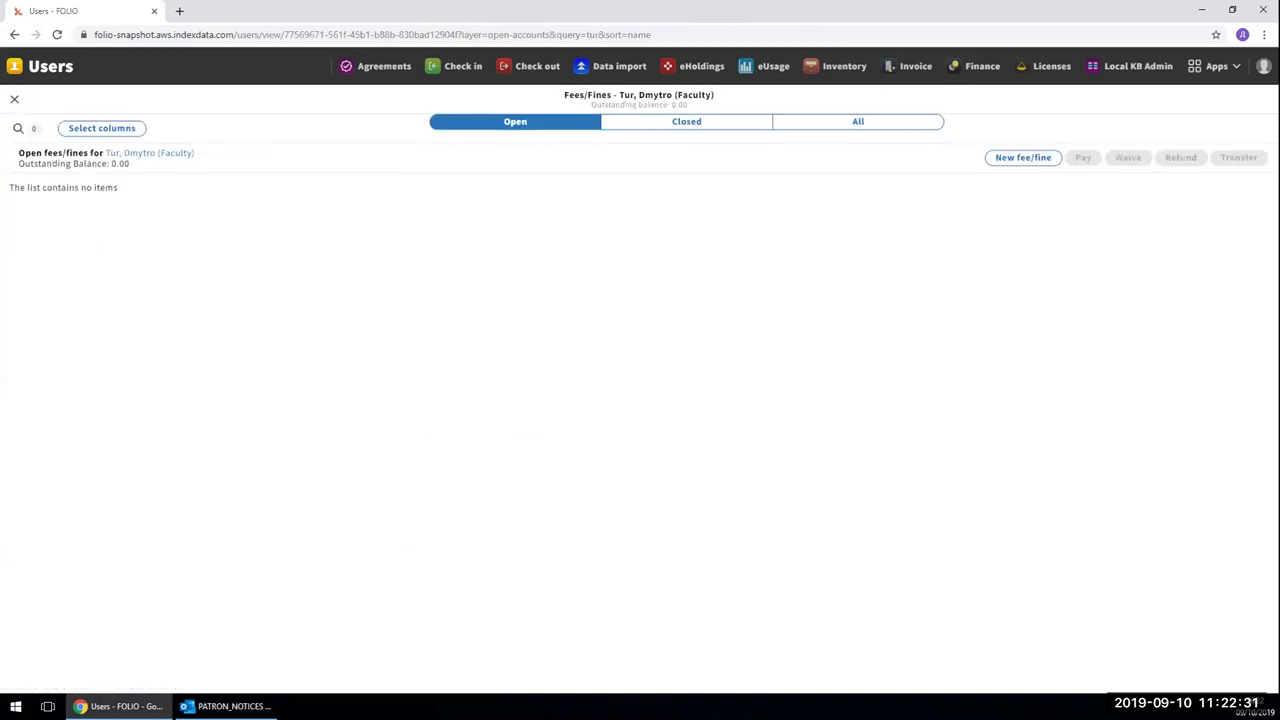
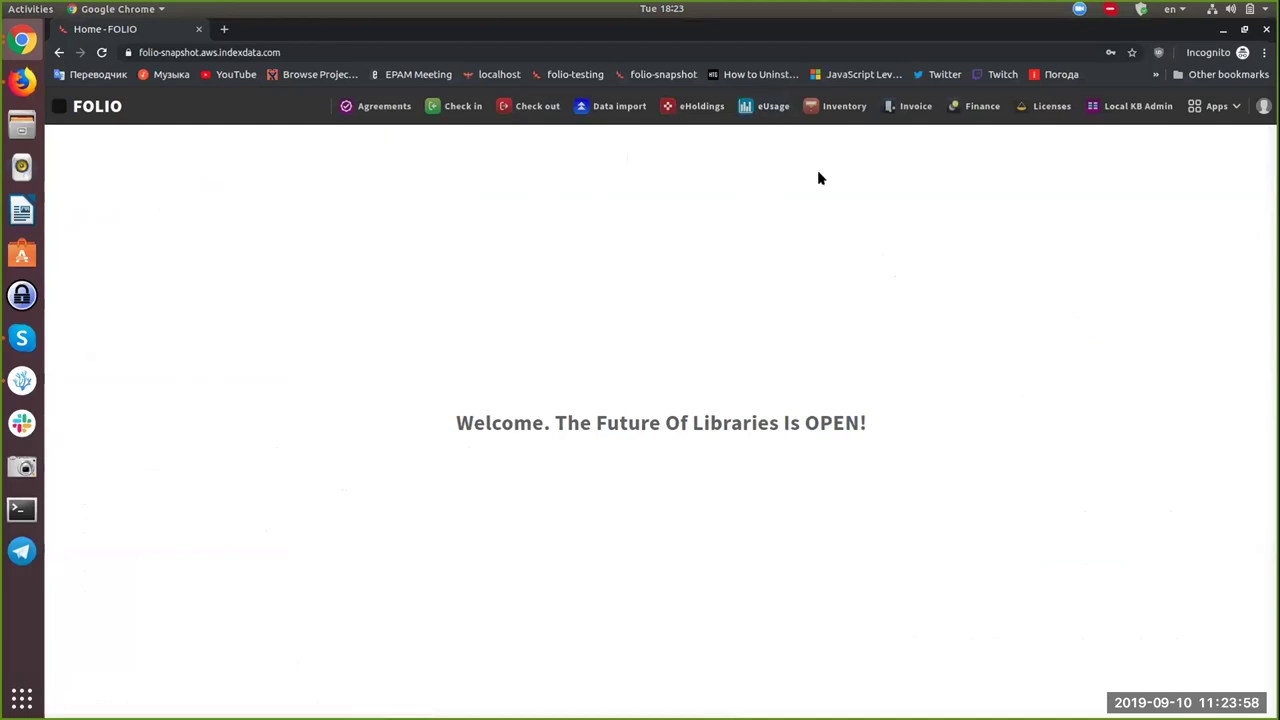
# - Go to the Users app from the apps list
pyautogui.click(1212, 108)
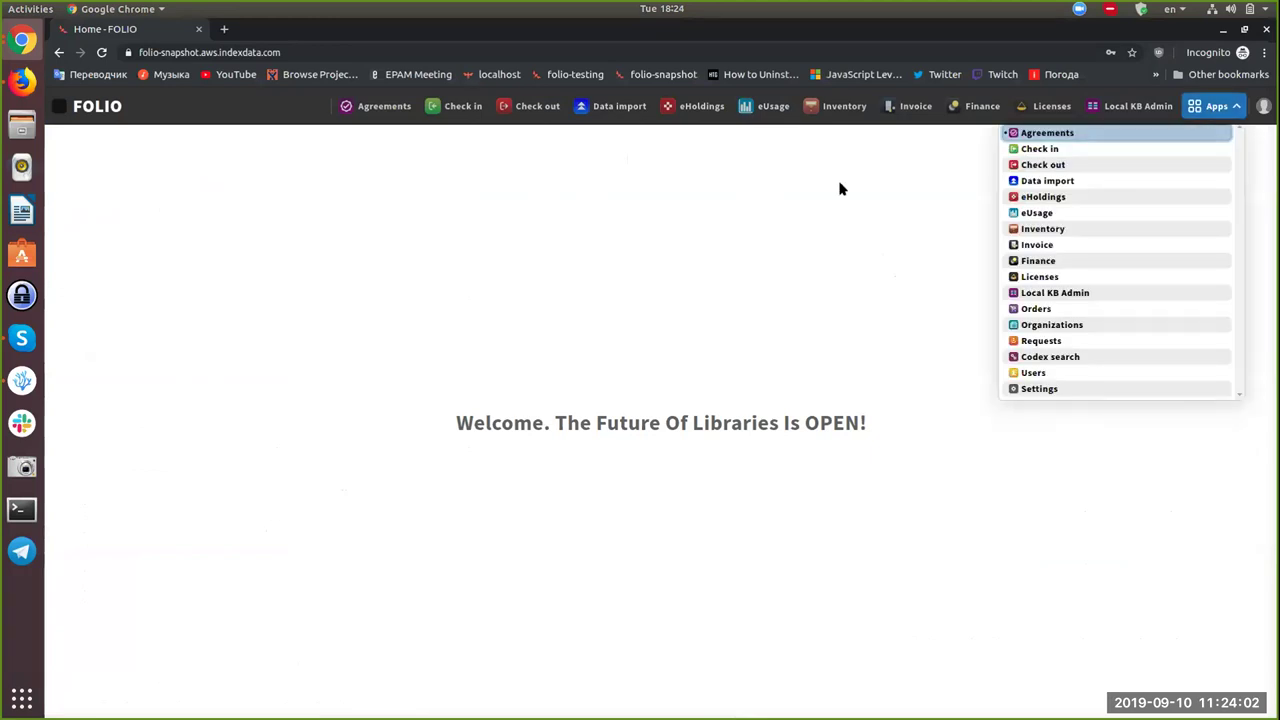
pyautogui.press('Escape')
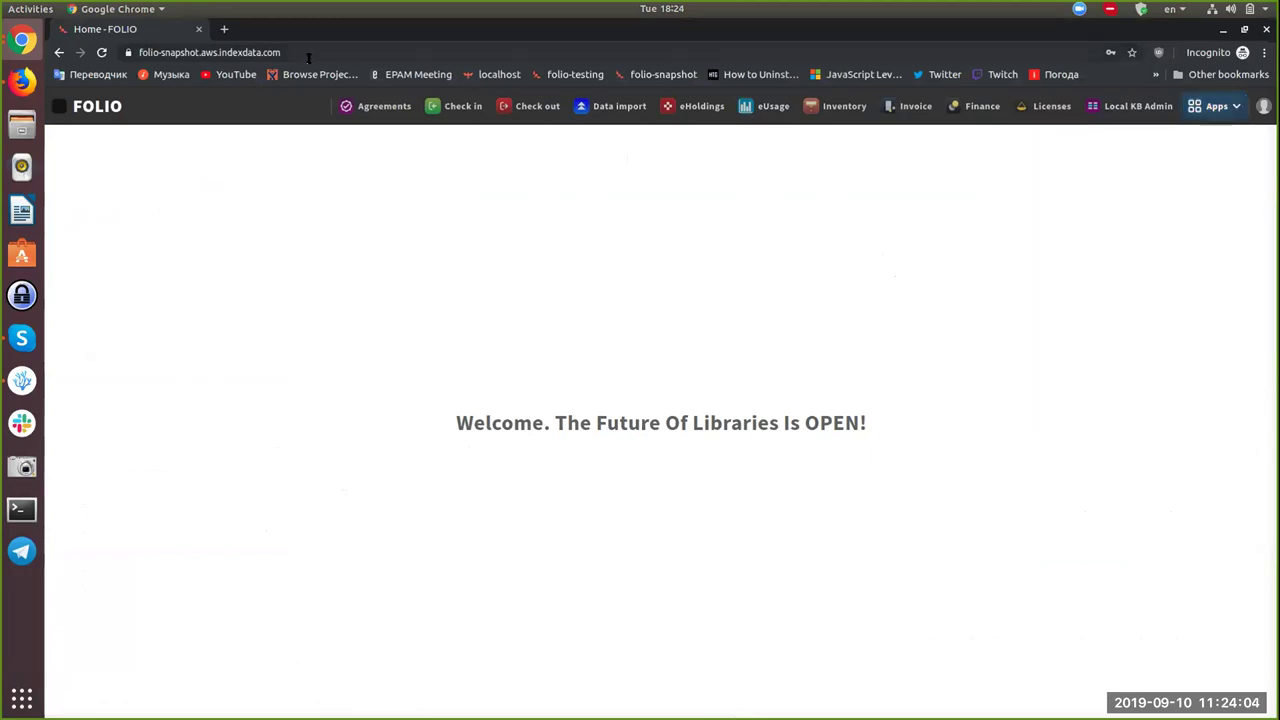
pyautogui.click(1204, 109)
pyautogui.click(1021, 375)
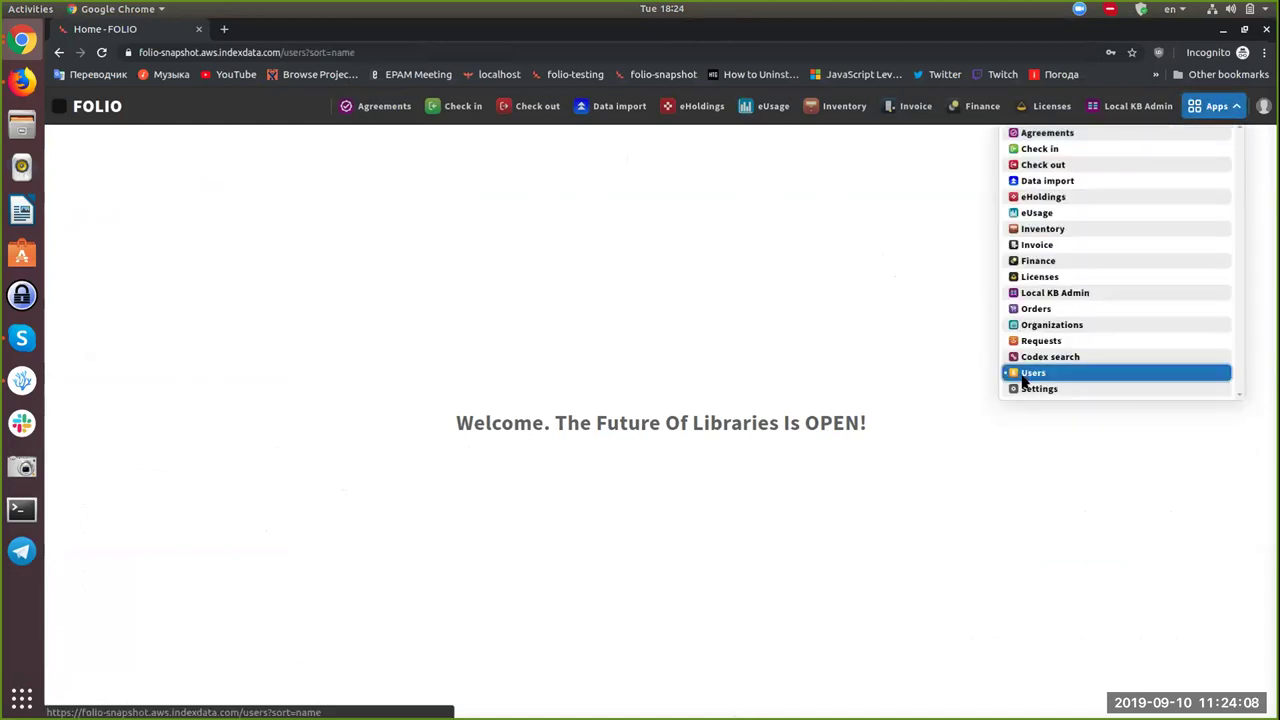
# - Search for the view-only test user by username and open the matching record
pyautogui.click(172, 171)
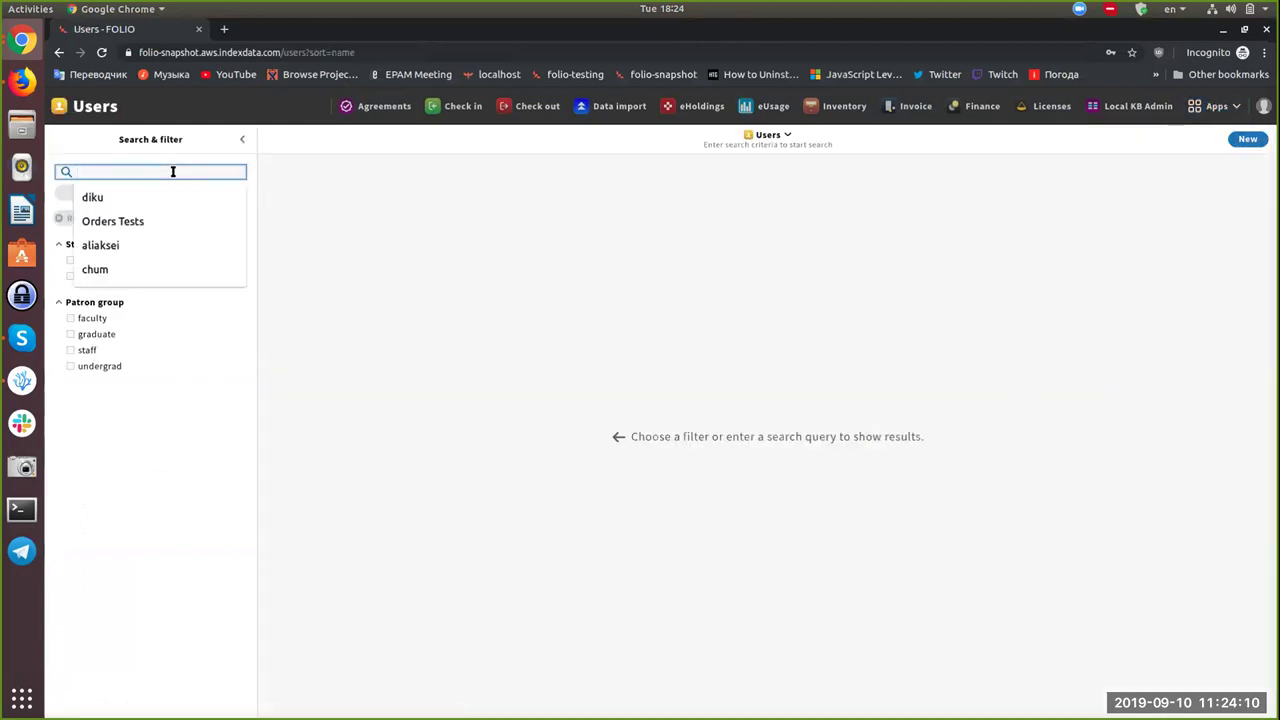
pyautogui.write('aliaksei_')
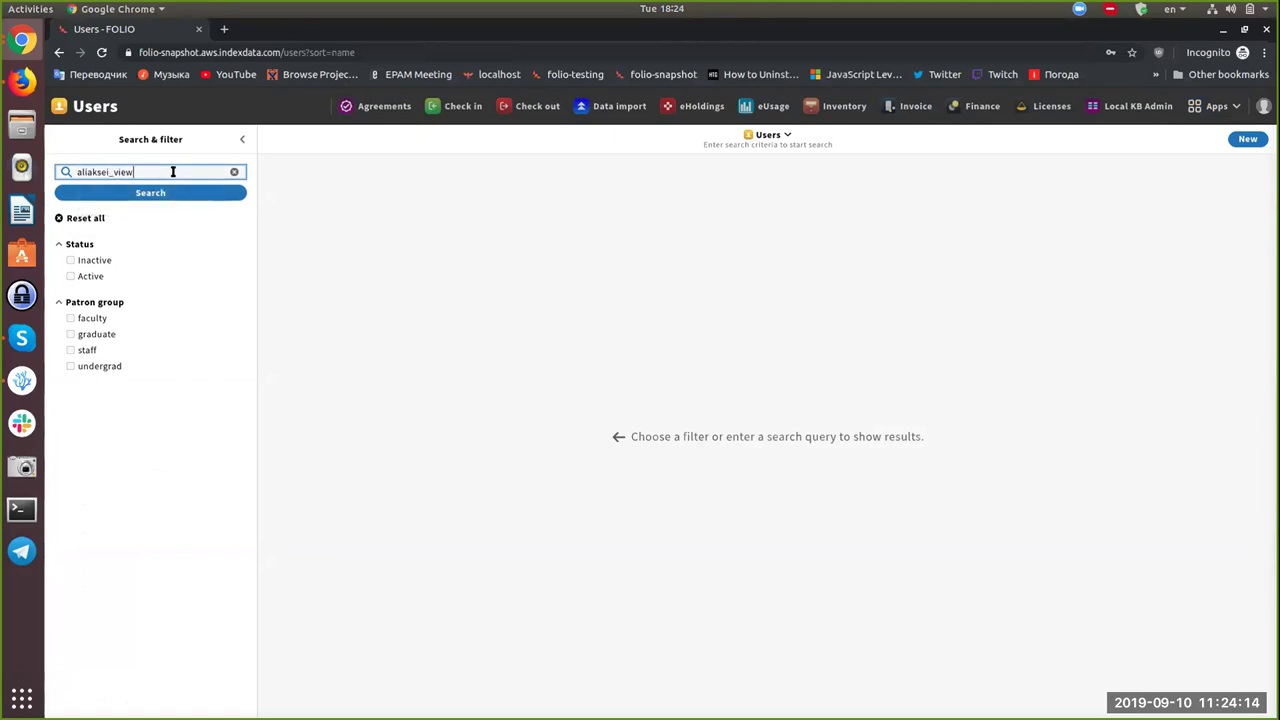
pyautogui.write('view')
pyautogui.press('Return')
pyautogui.click(574, 188)
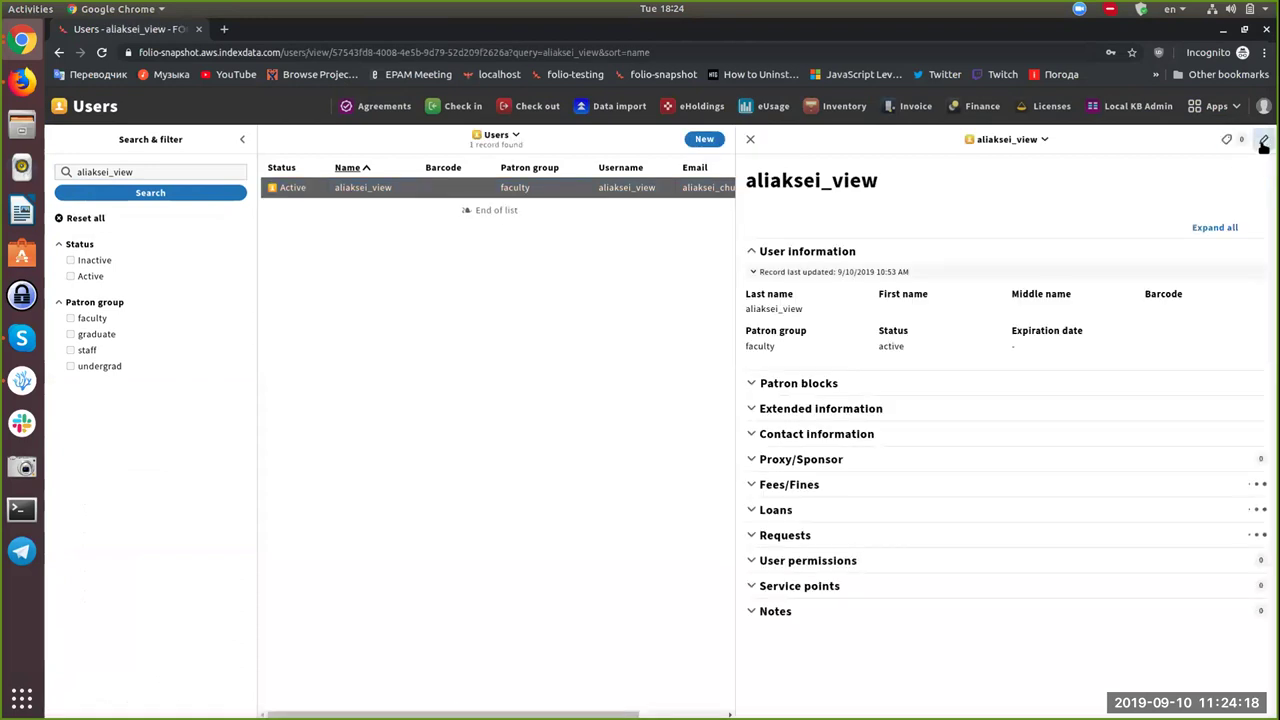
# - Edit the test user, add the Organizations: View permission, and save the record
pyautogui.click(1263, 141)
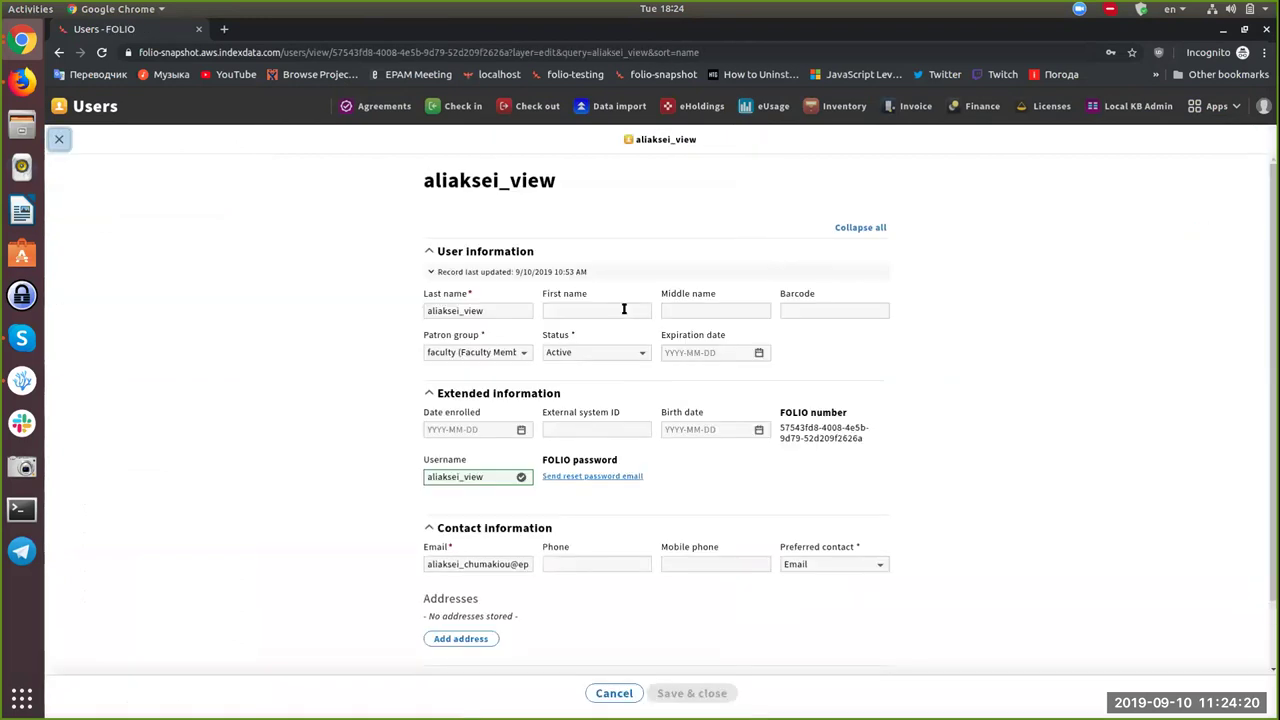
pyautogui.scroll(-2, 594, 677)
pyautogui.click(589, 626)
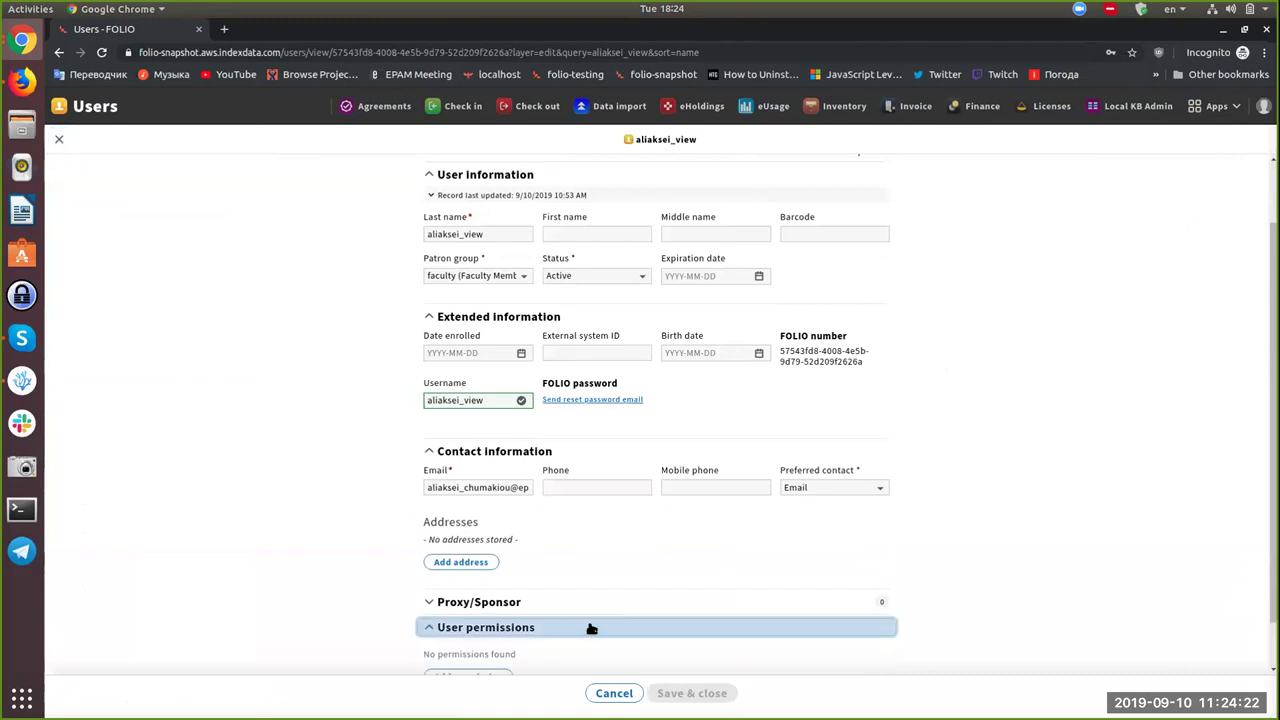
pyautogui.scroll(-1, 590, 615)
pyautogui.click(462, 622)
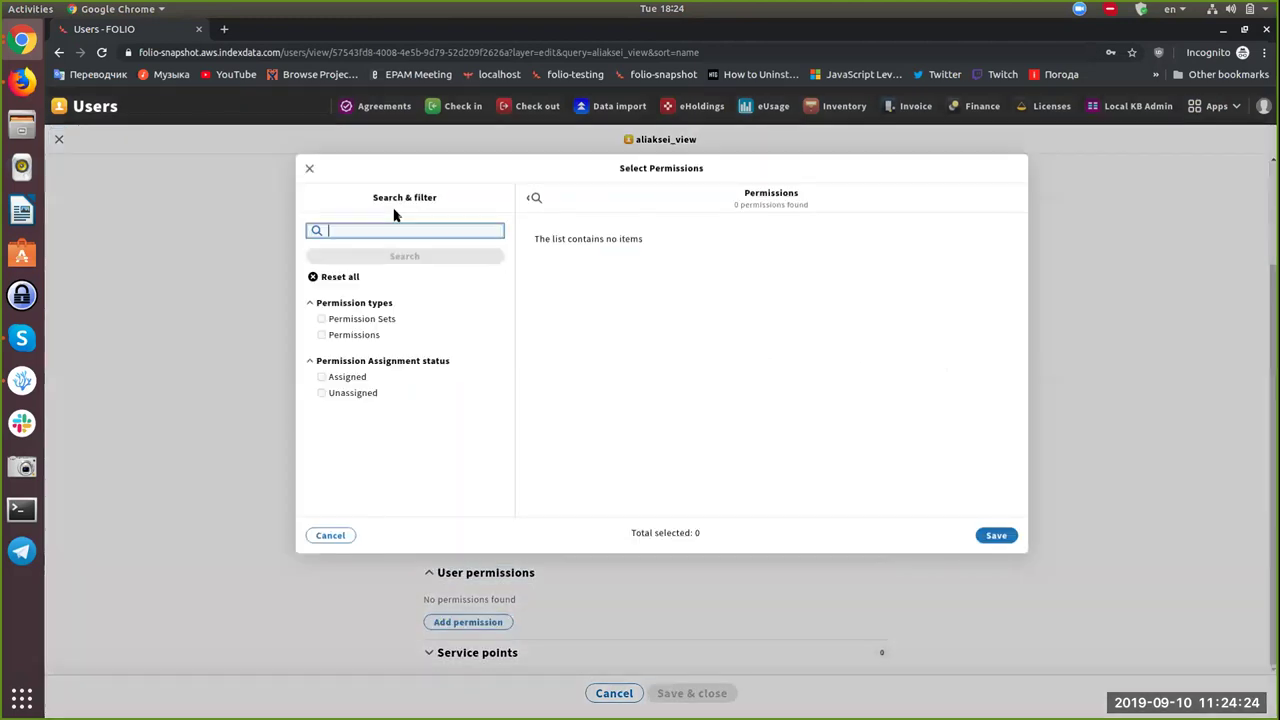
pyautogui.write('Organi')
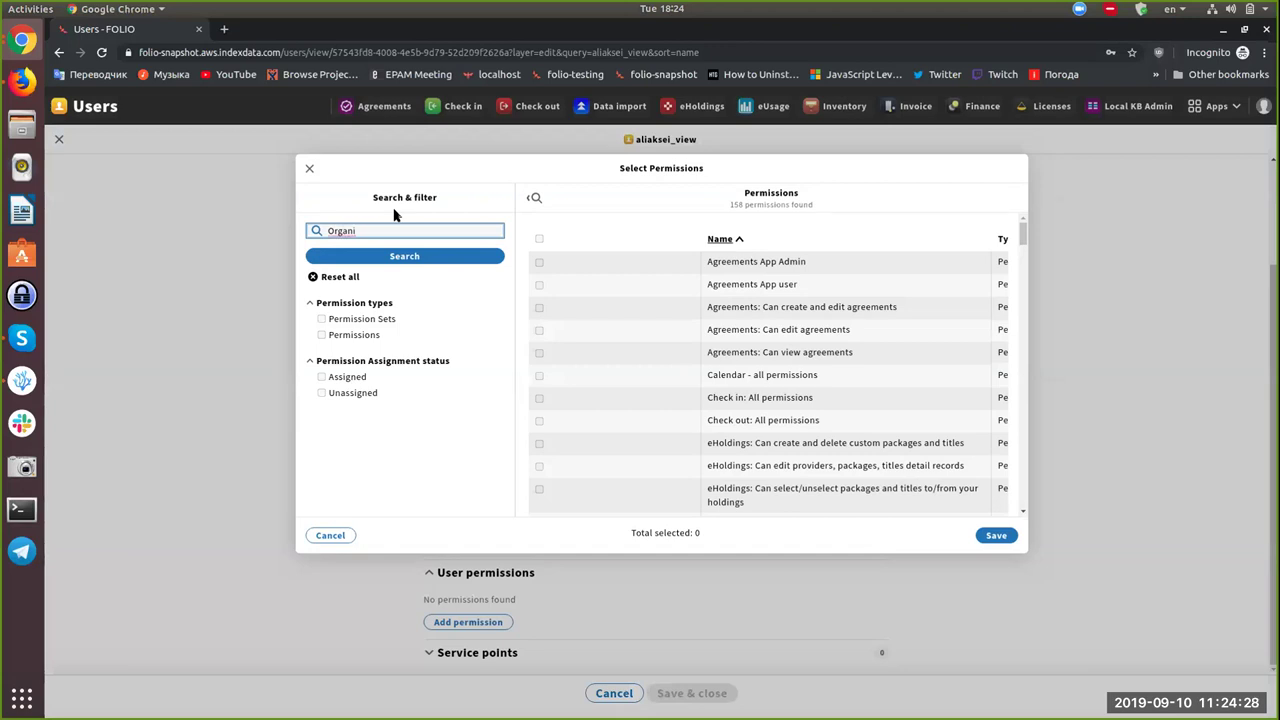
pyautogui.write('zation')
pyautogui.click(431, 253)
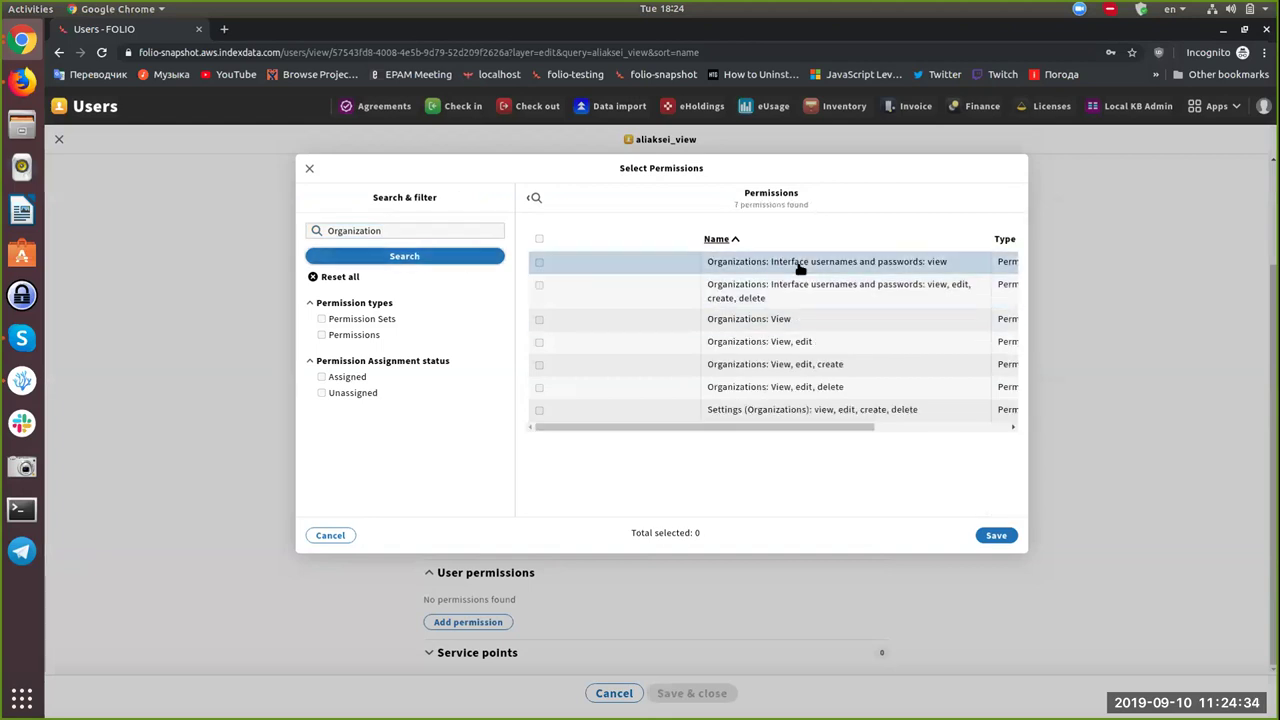
pyautogui.moveTo(809, 429); pyautogui.dragTo(835, 426)
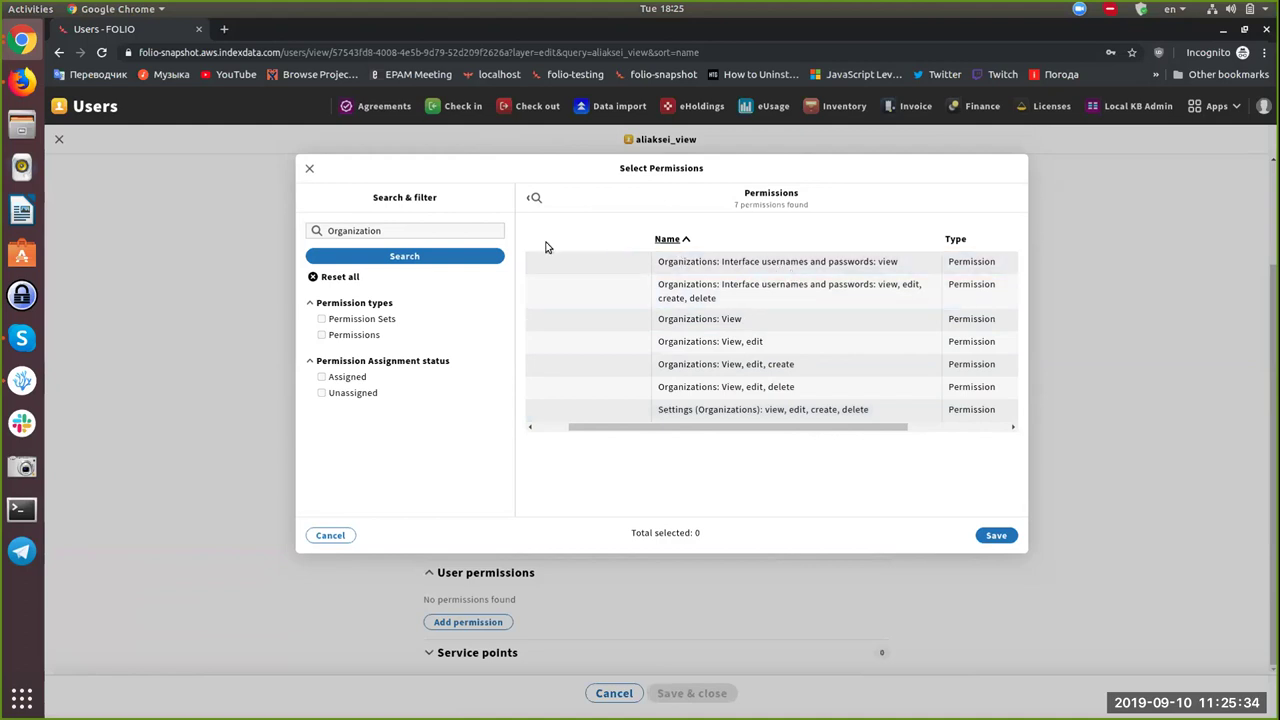
pyautogui.click(759, 320)
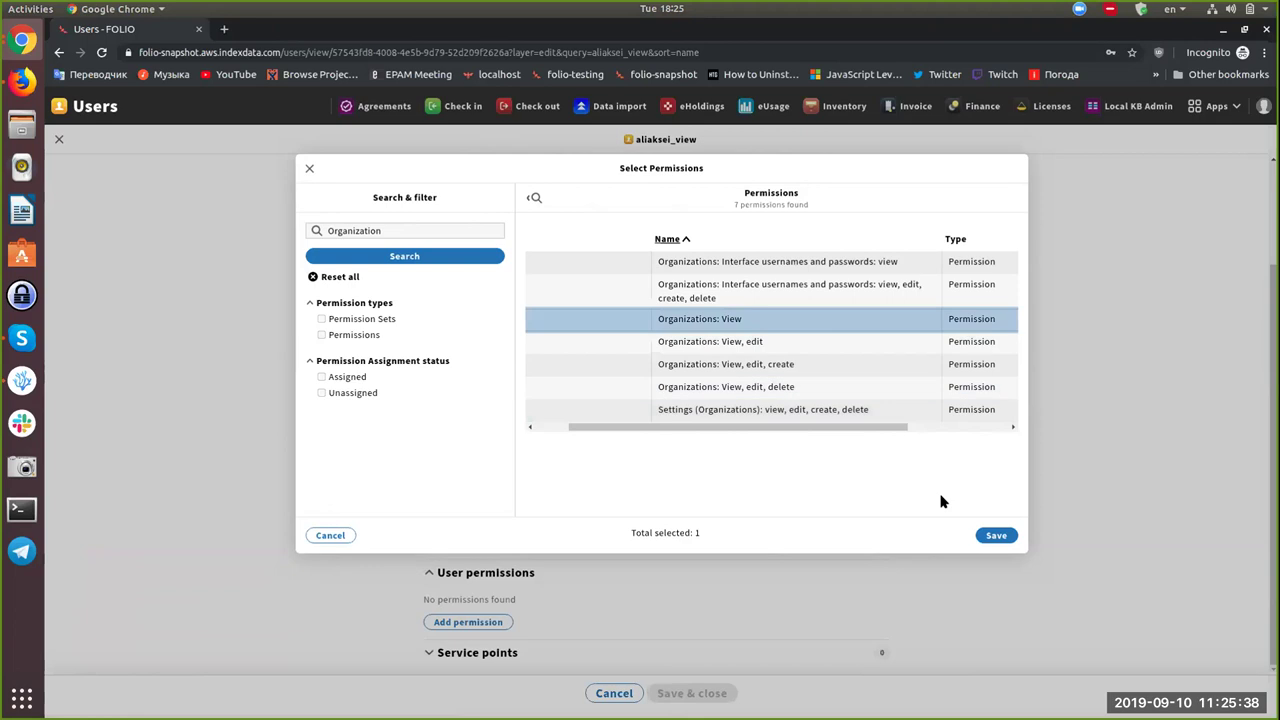
pyautogui.click(1005, 538)
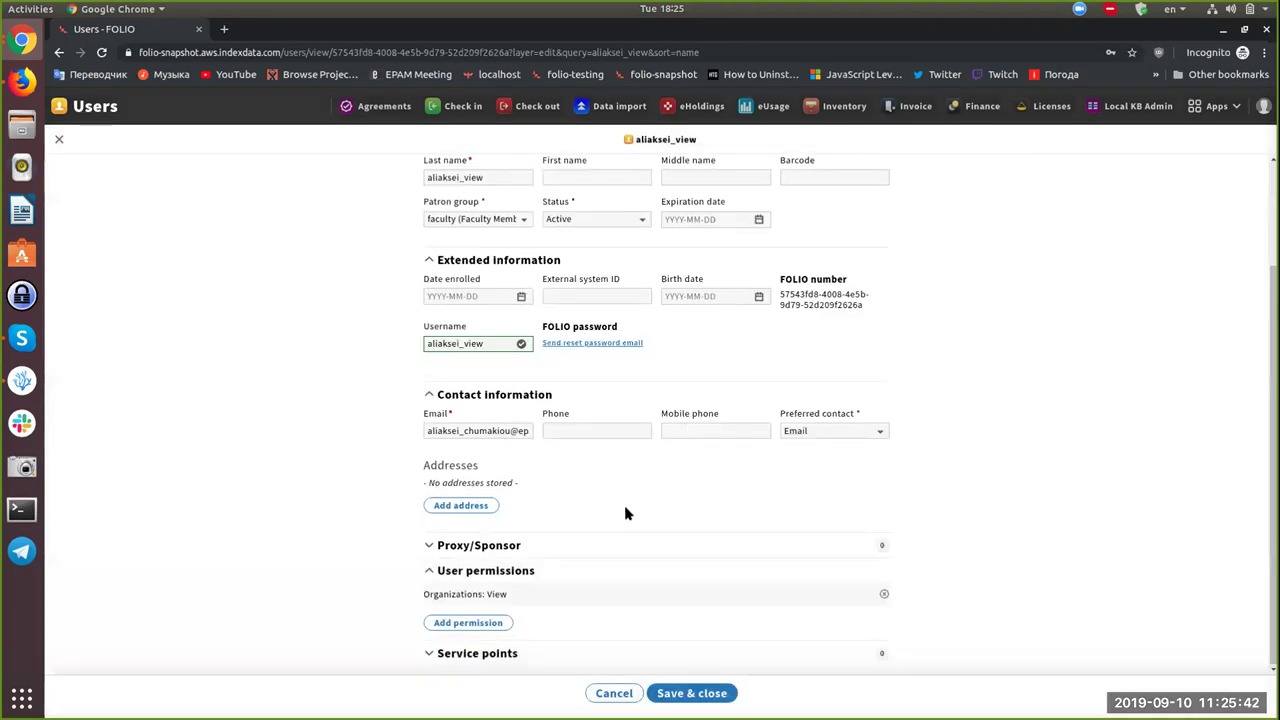
pyautogui.click(705, 693)
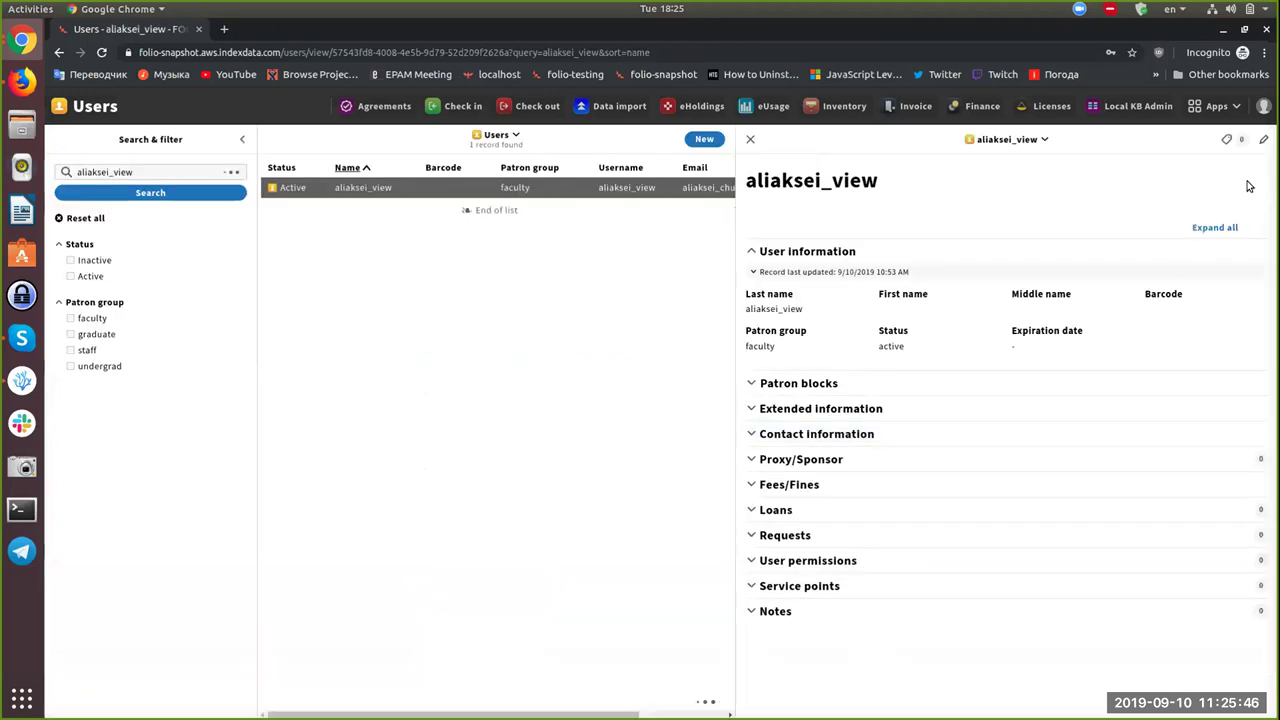
# - Log out, sign in as the view-only test user, and go to Organizations
pyautogui.click(1263, 105)
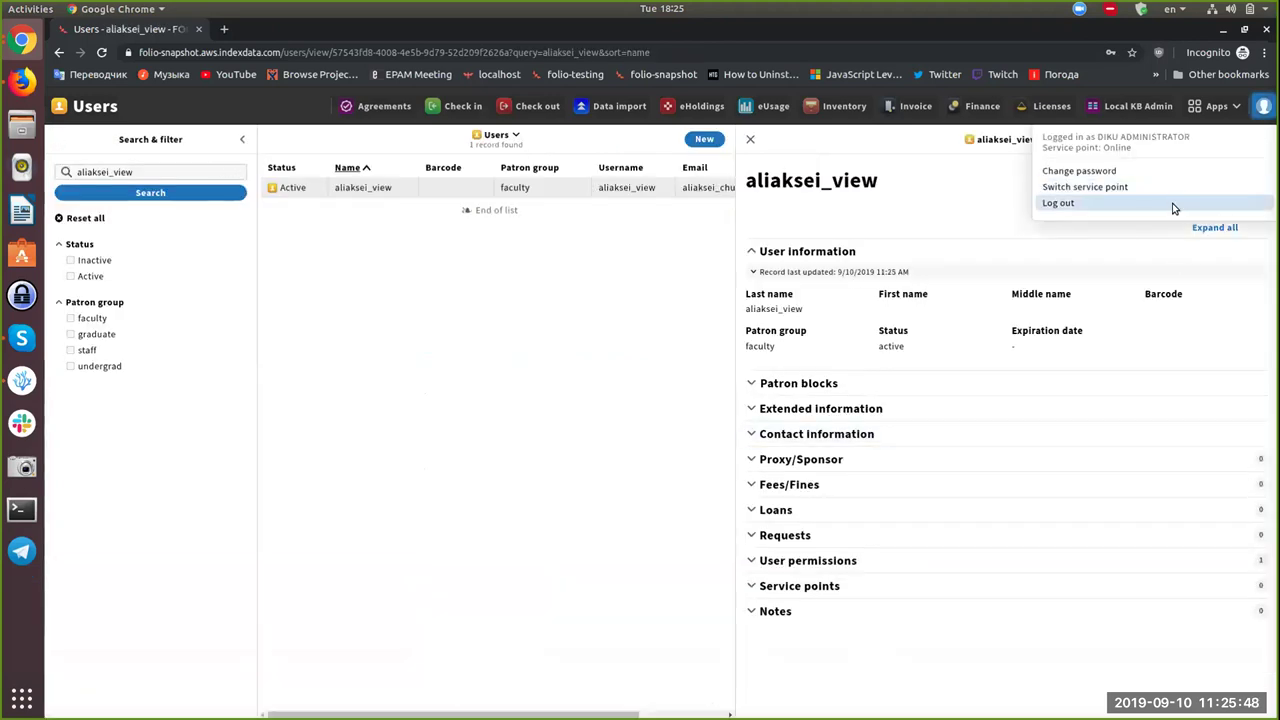
pyautogui.click(1174, 205)
pyautogui.write('alia')
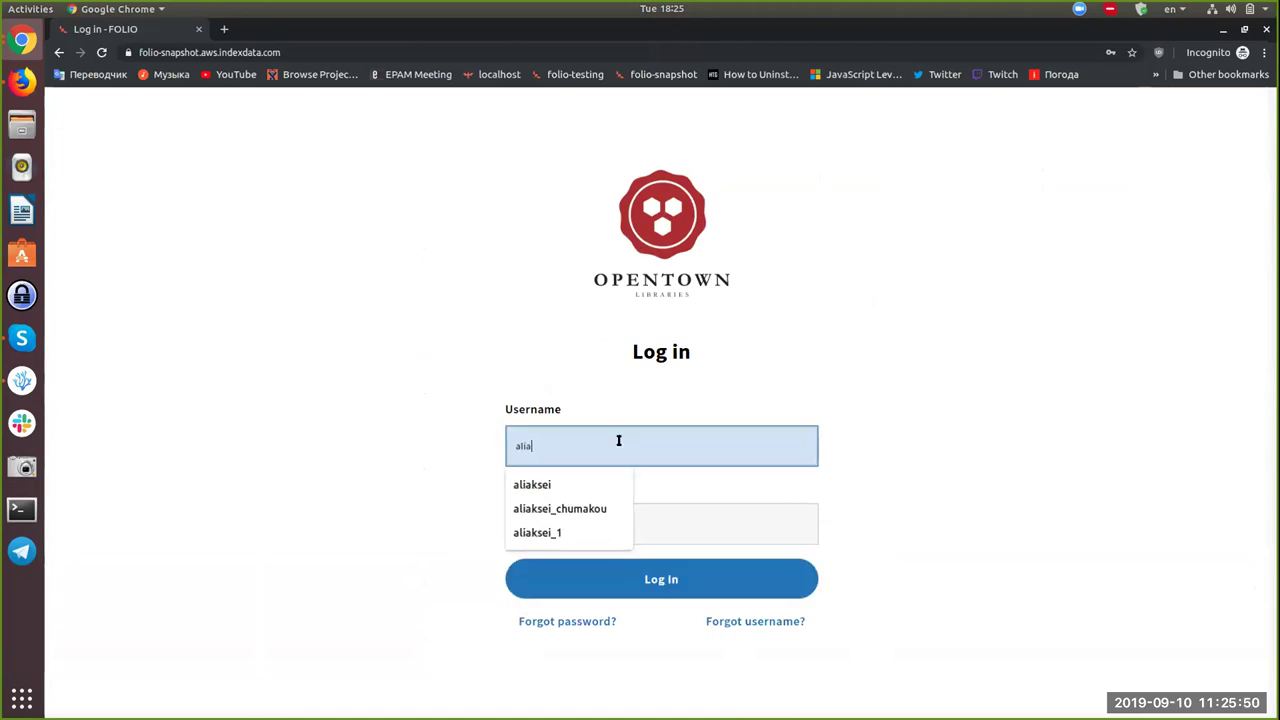
pyautogui.write('ksei_view')
pyautogui.press('Tab')
pyautogui.write('•••')
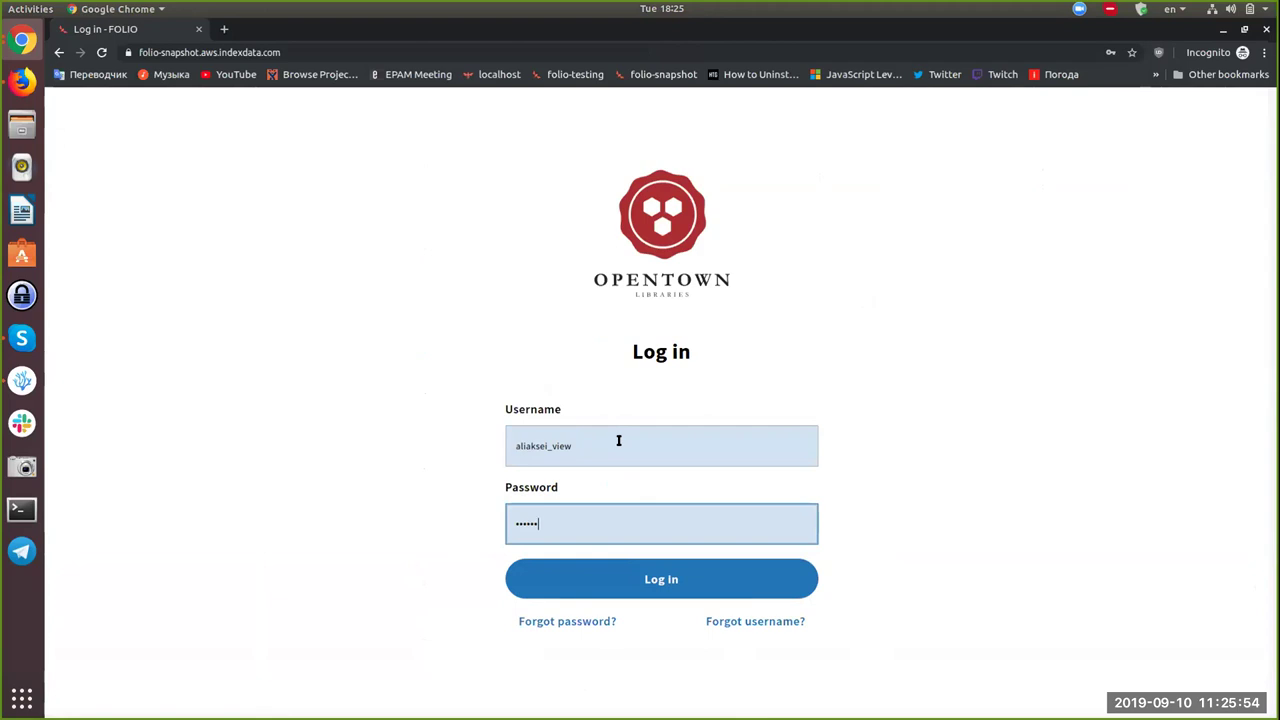
pyautogui.click(666, 578)
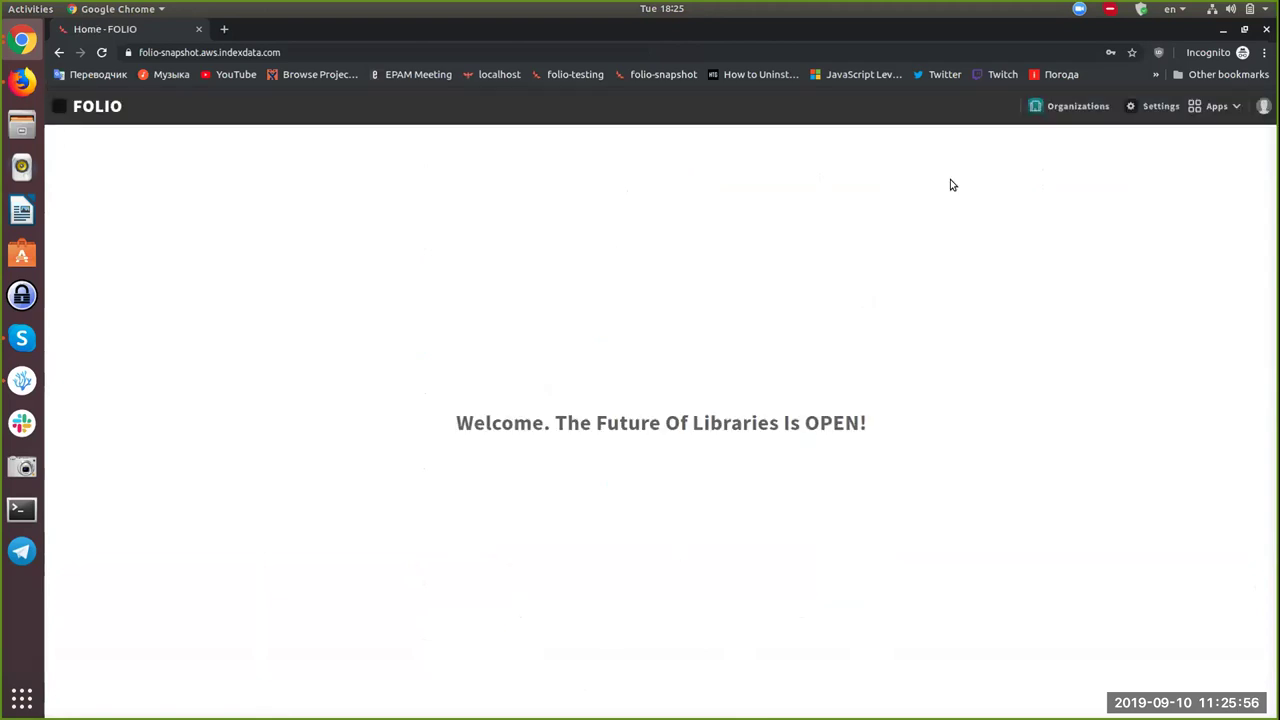
pyautogui.click(1062, 106)
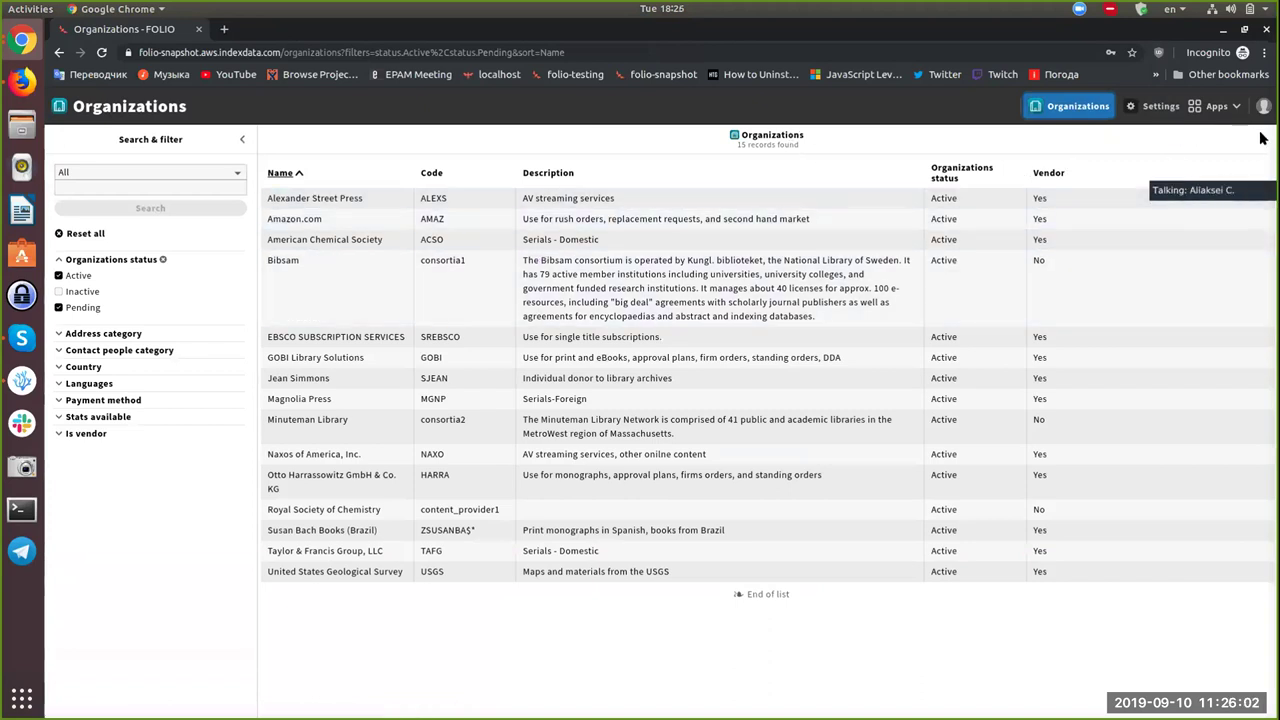
# - Open American Chemical Society, then view the Organizations Categories list in Settings
pyautogui.click(825, 238)
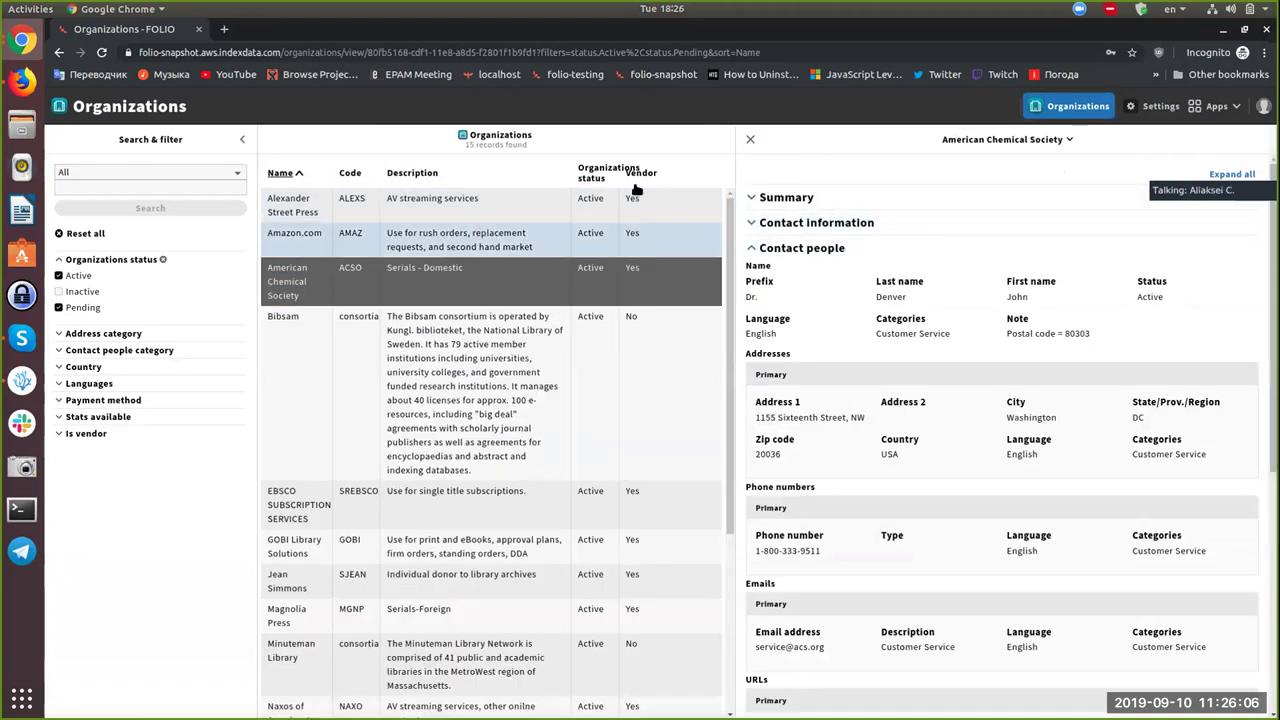
pyautogui.click(1148, 110)
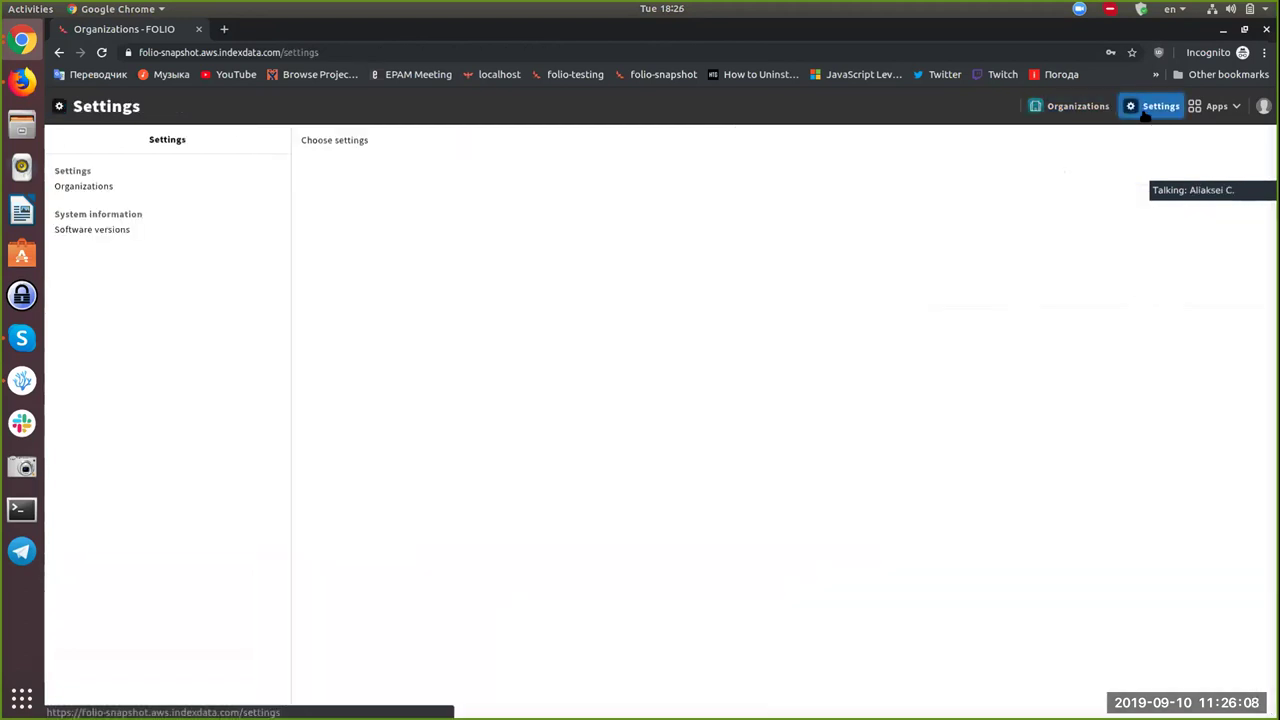
pyautogui.click(183, 188)
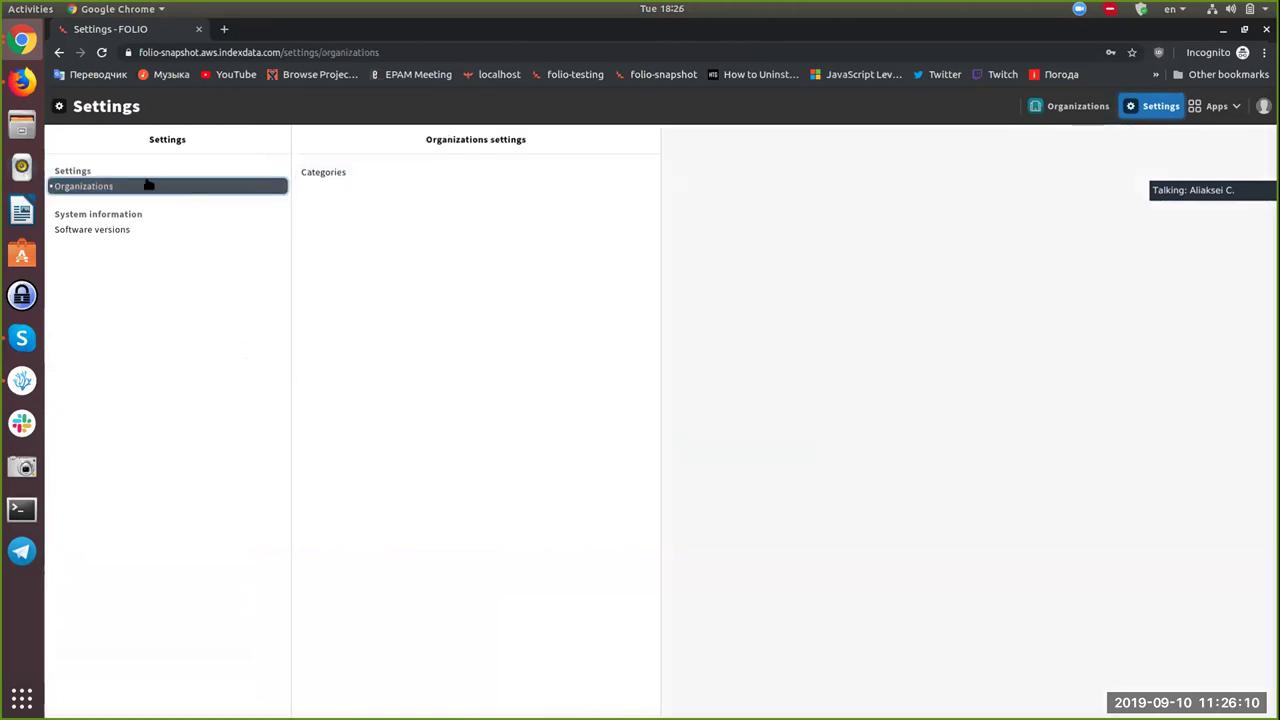
pyautogui.click(350, 180)
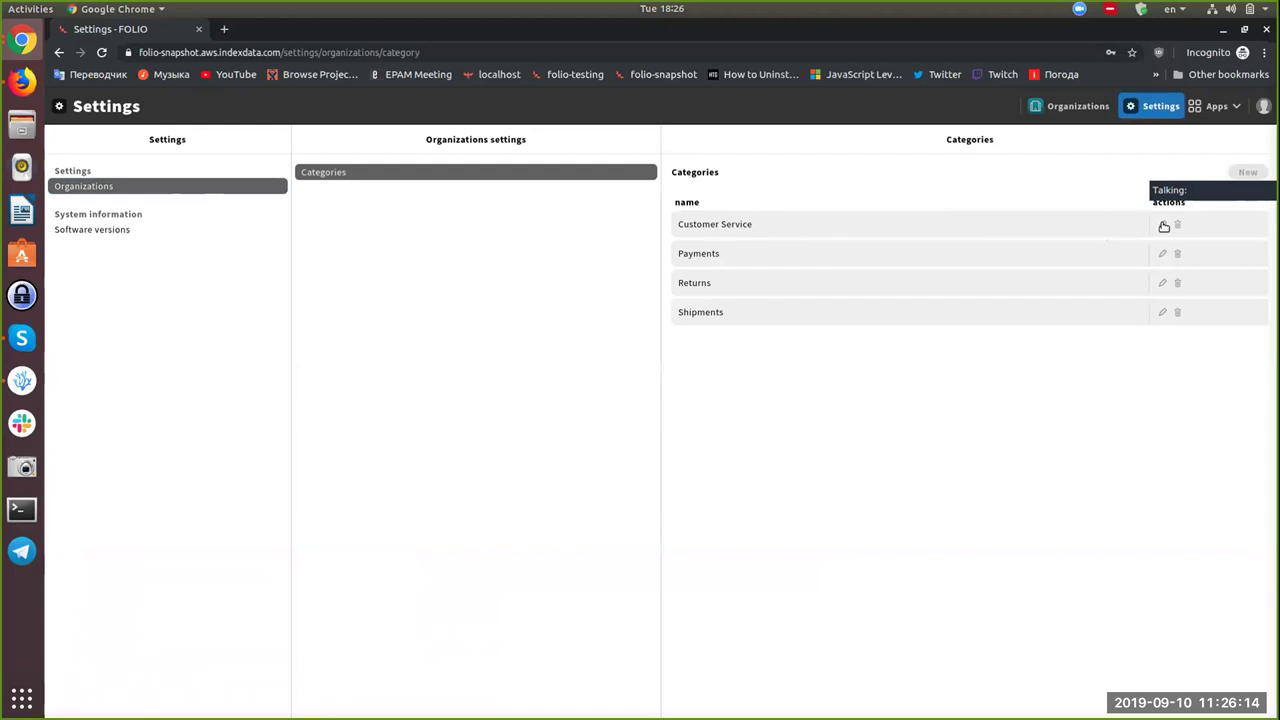
pyautogui.click(1264, 108)
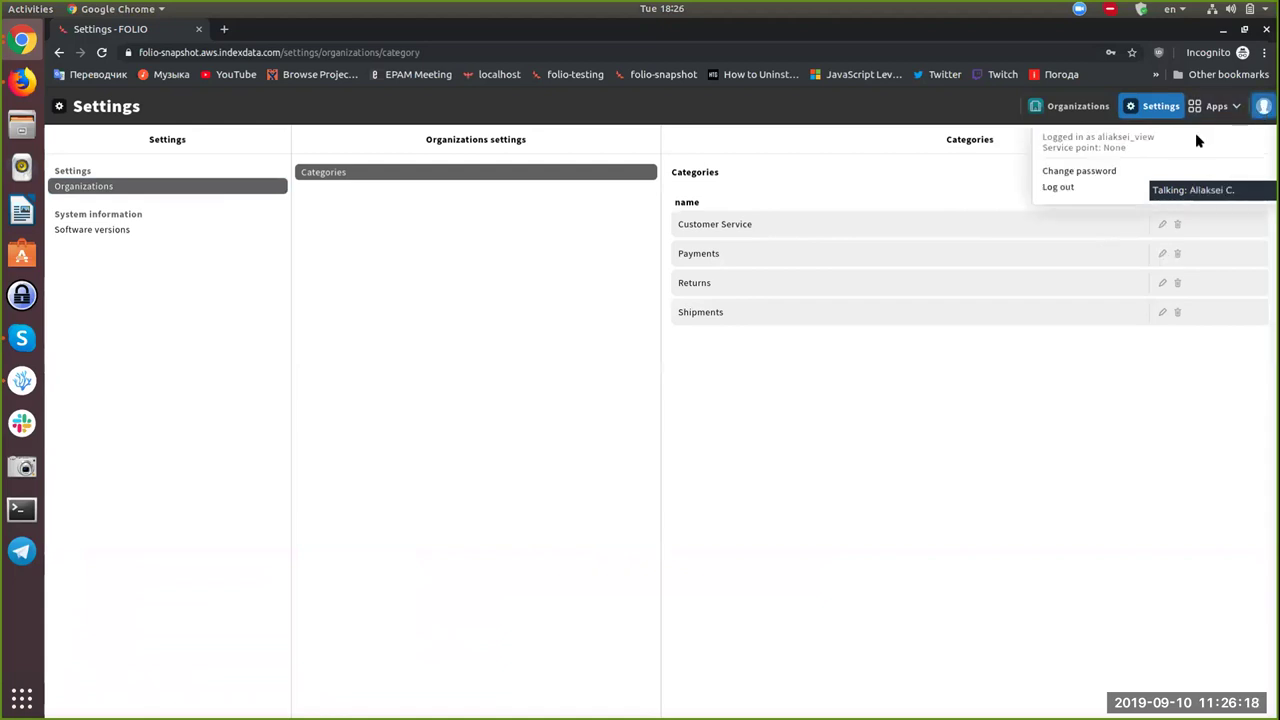
# - Log out and sign back in as the settings test user, then open Settings
pyautogui.click(1088, 189)
pyautogui.write('a')
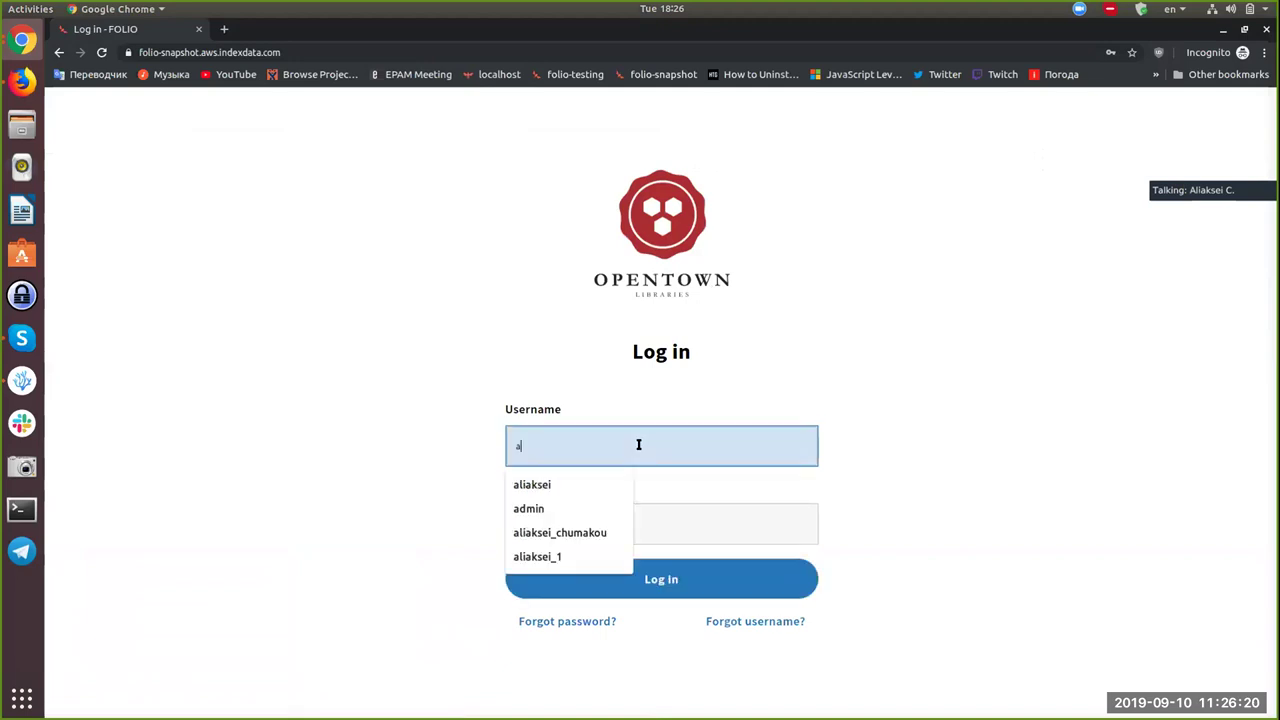
pyautogui.write('liaksei_')
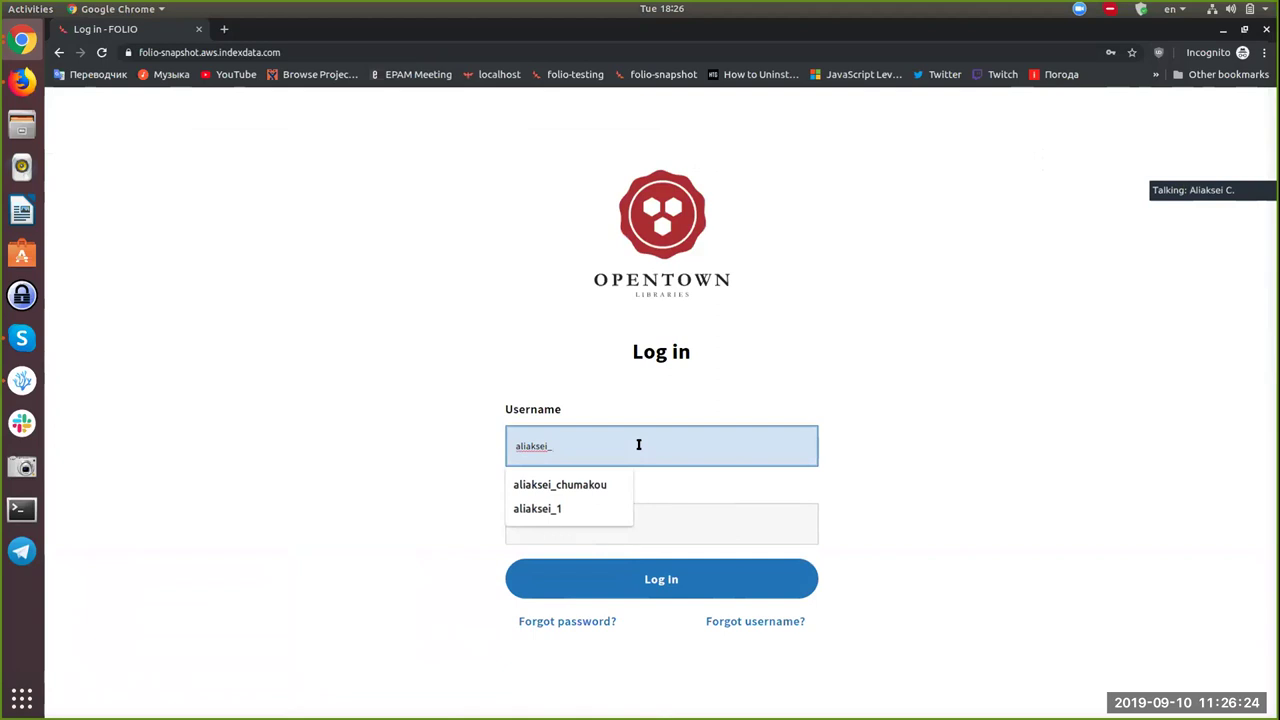
pyautogui.write('setting')
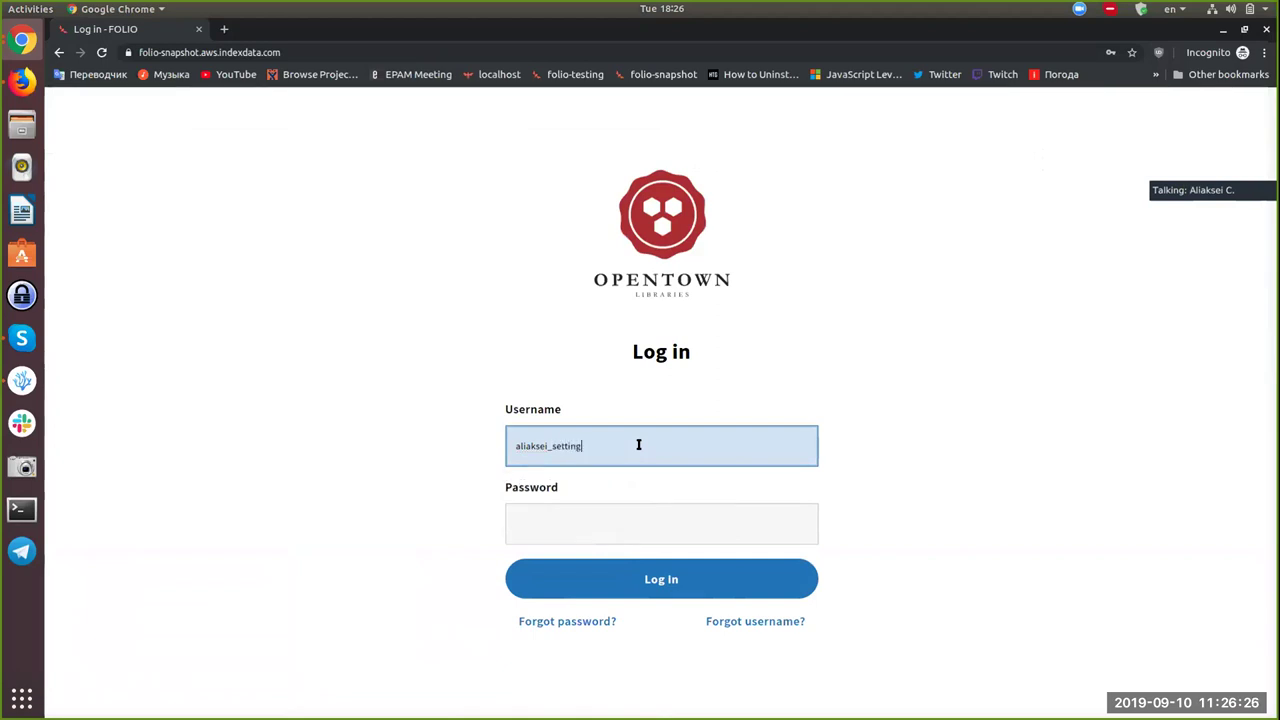
pyautogui.write('s')
pyautogui.press('Return')
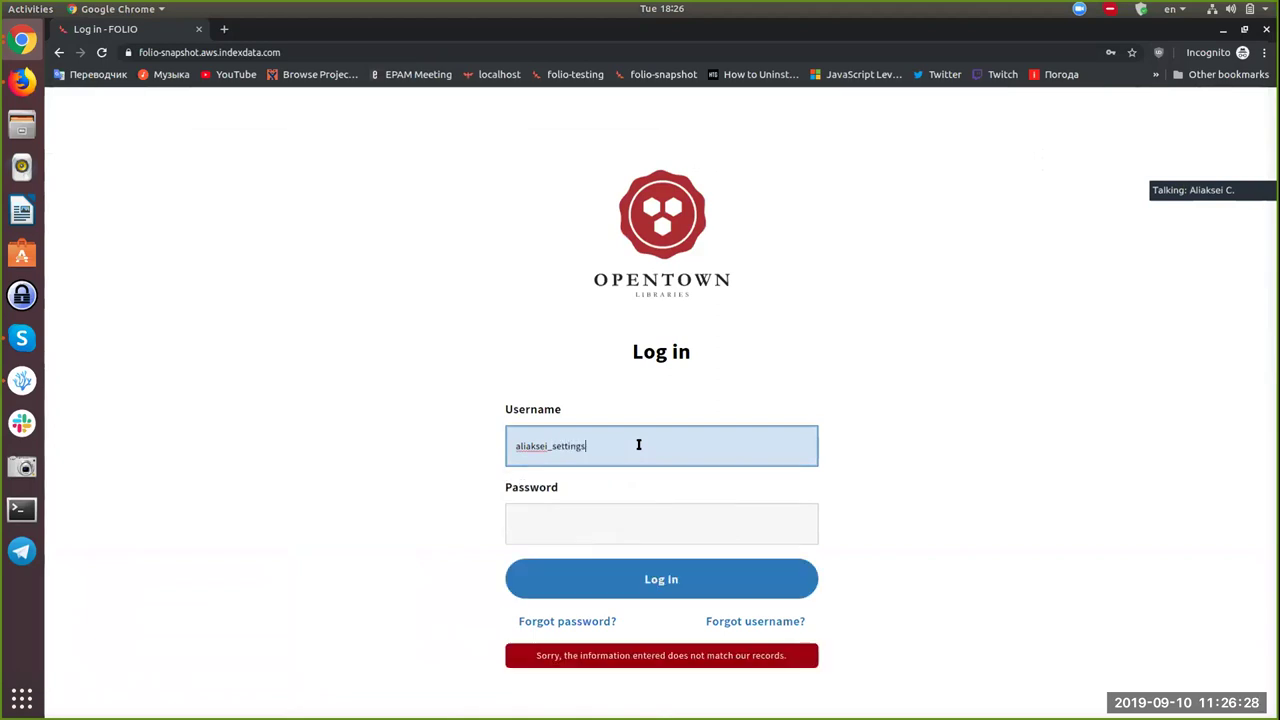
pyautogui.click(581, 520)
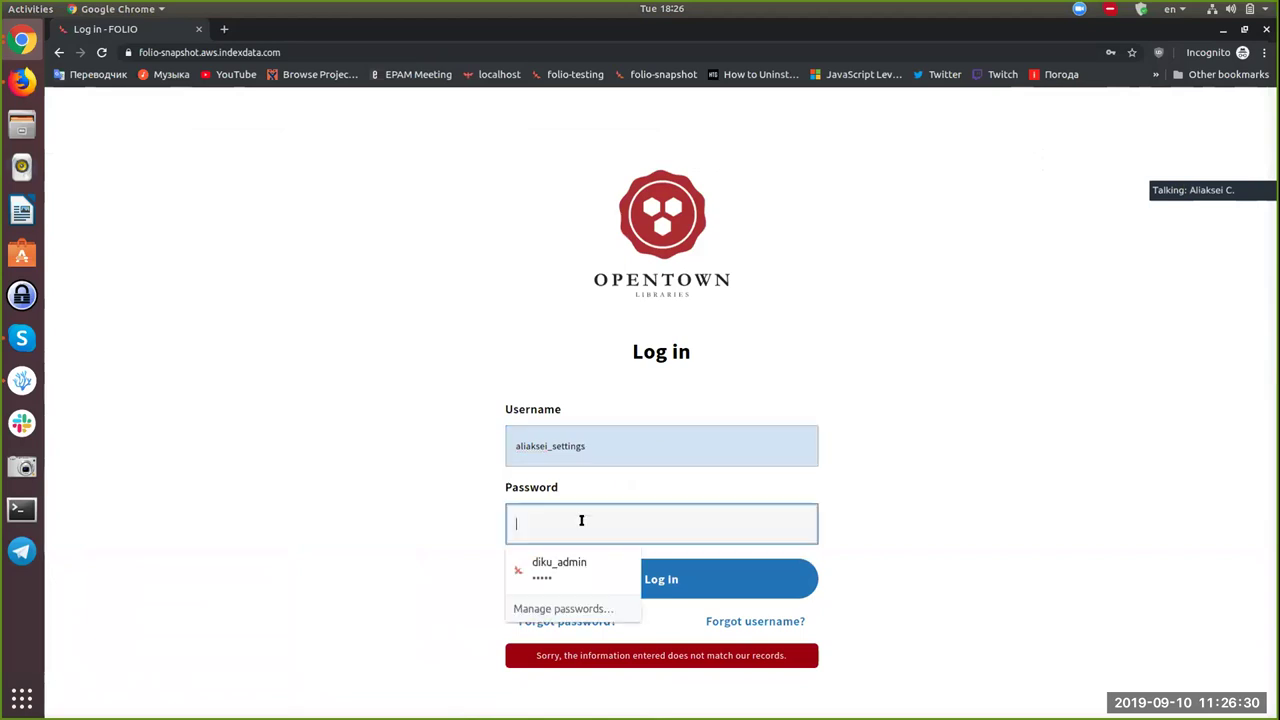
pyautogui.write('ali')
pyautogui.click(620, 580)
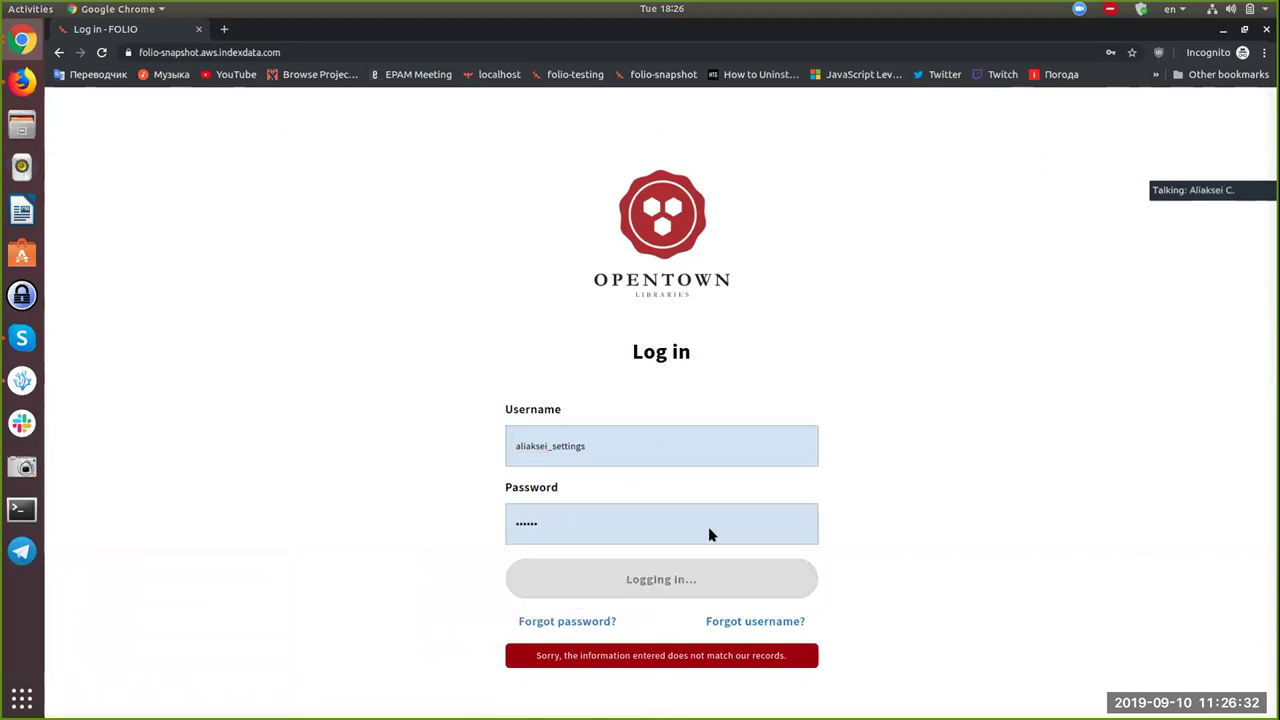
pyautogui.click(1158, 106)
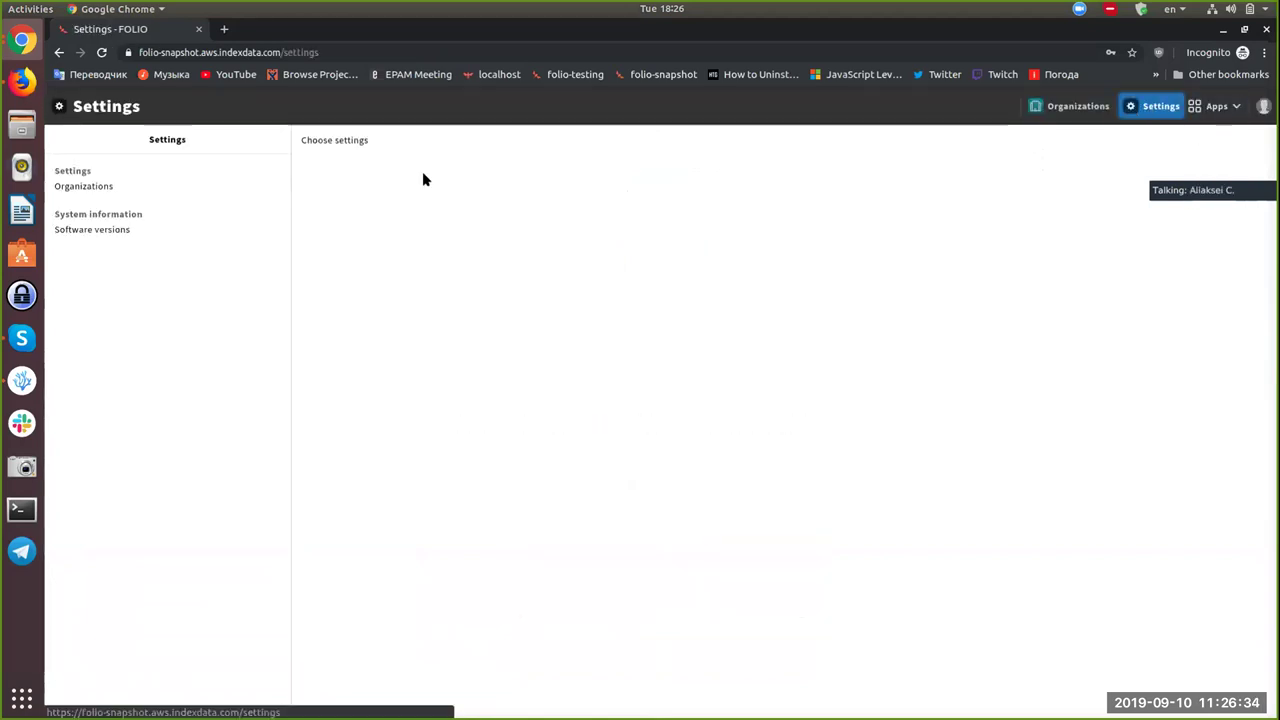
# - Add a new organization category named 'Test' in Settings
pyautogui.click(165, 190)
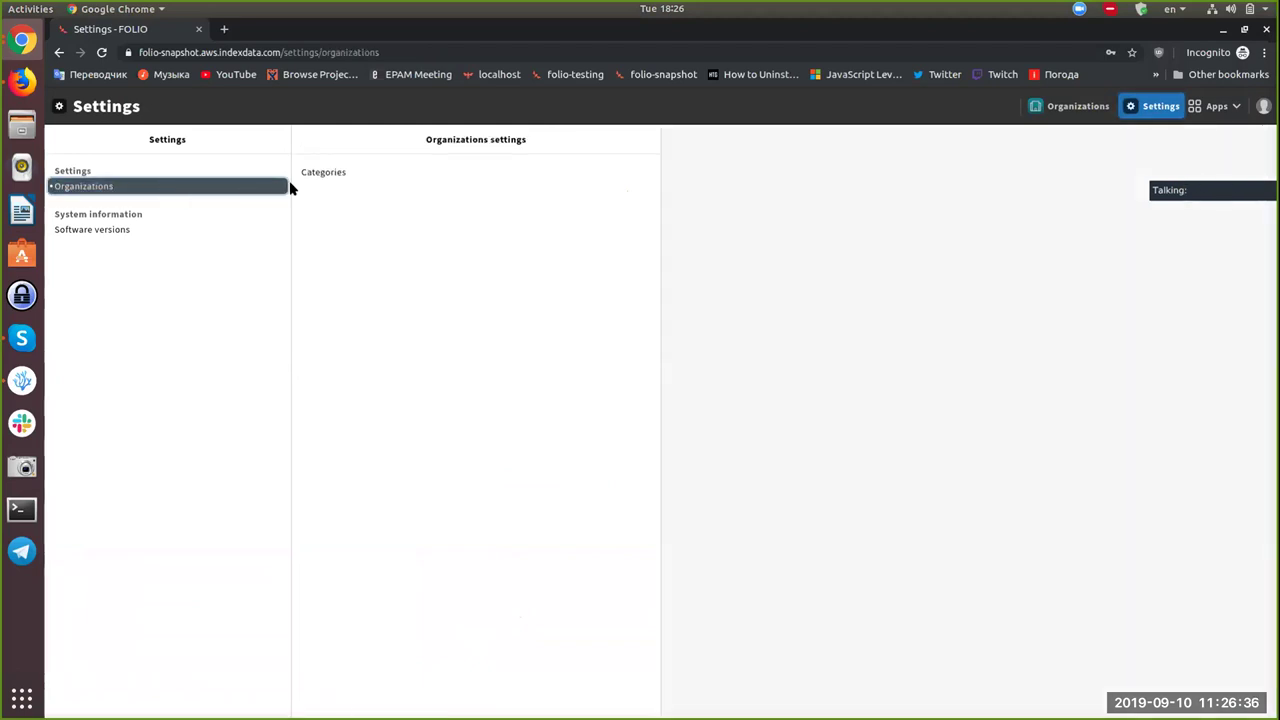
pyautogui.click(320, 174)
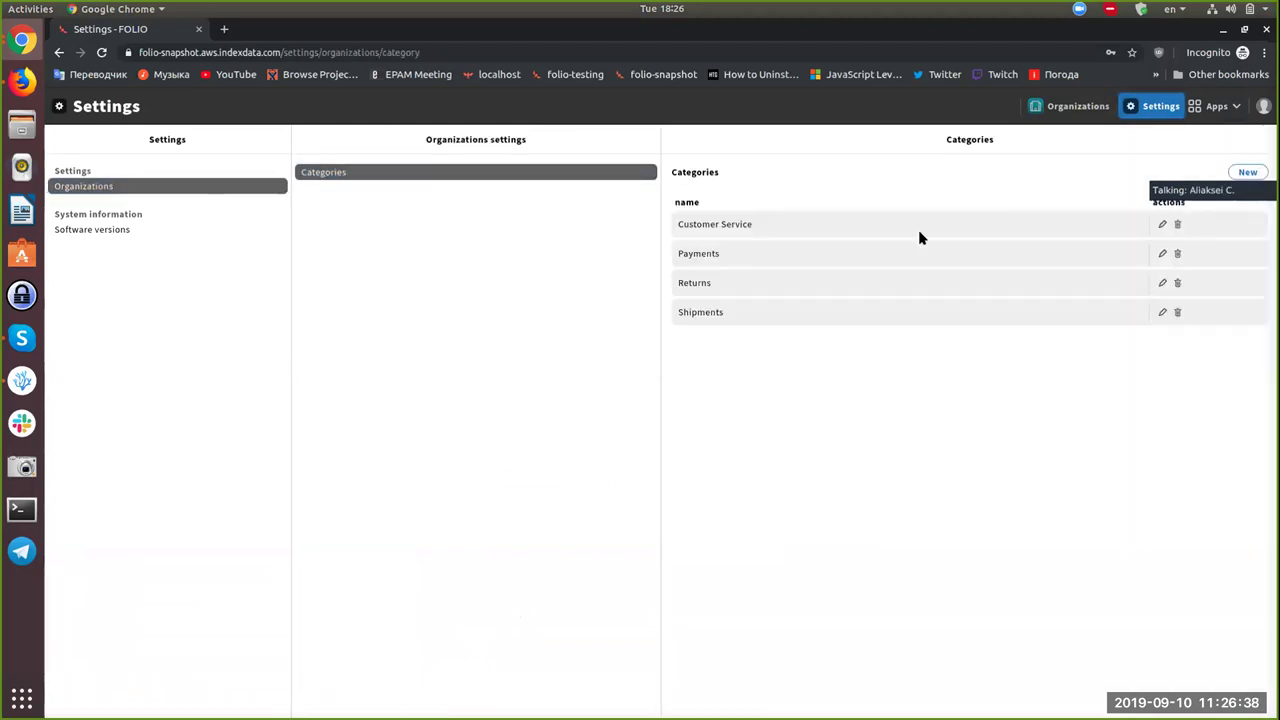
pyautogui.click(1247, 172)
pyautogui.write('Test')
pyautogui.click(1186, 223)
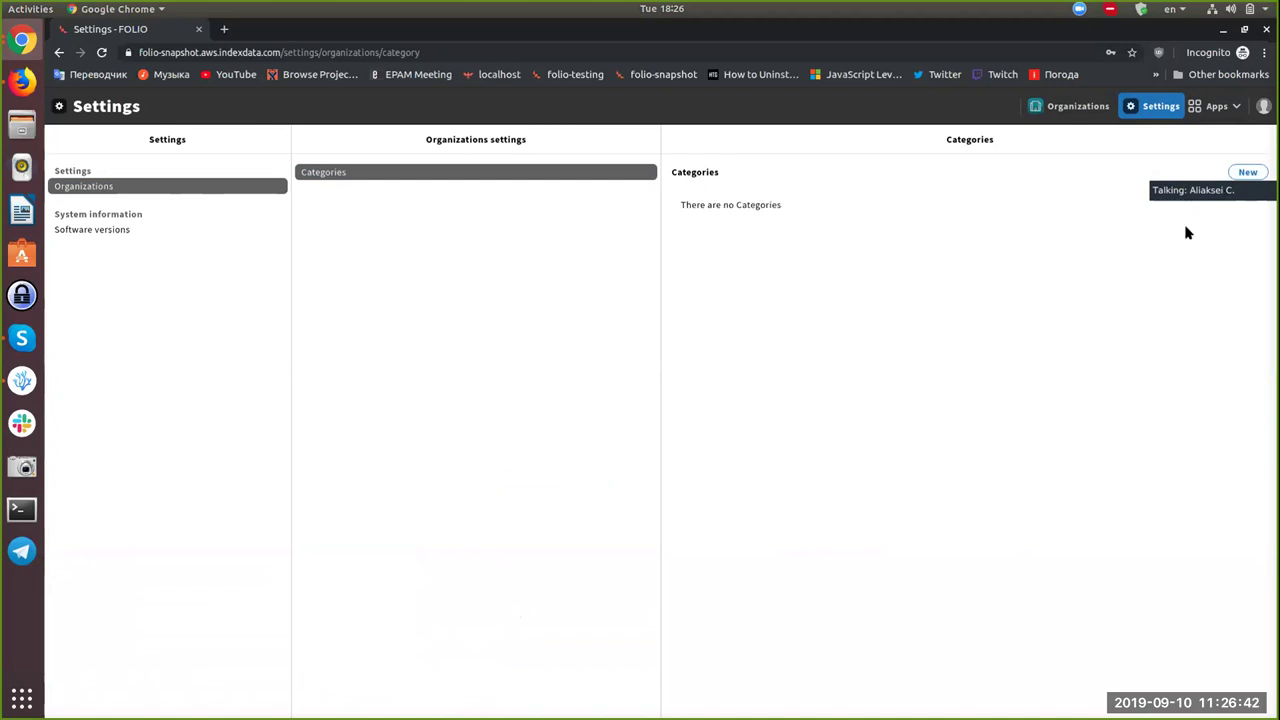
# - Open Amazon.com and expand its Interface section to inspect the masked credentials
pyautogui.click(1070, 108)
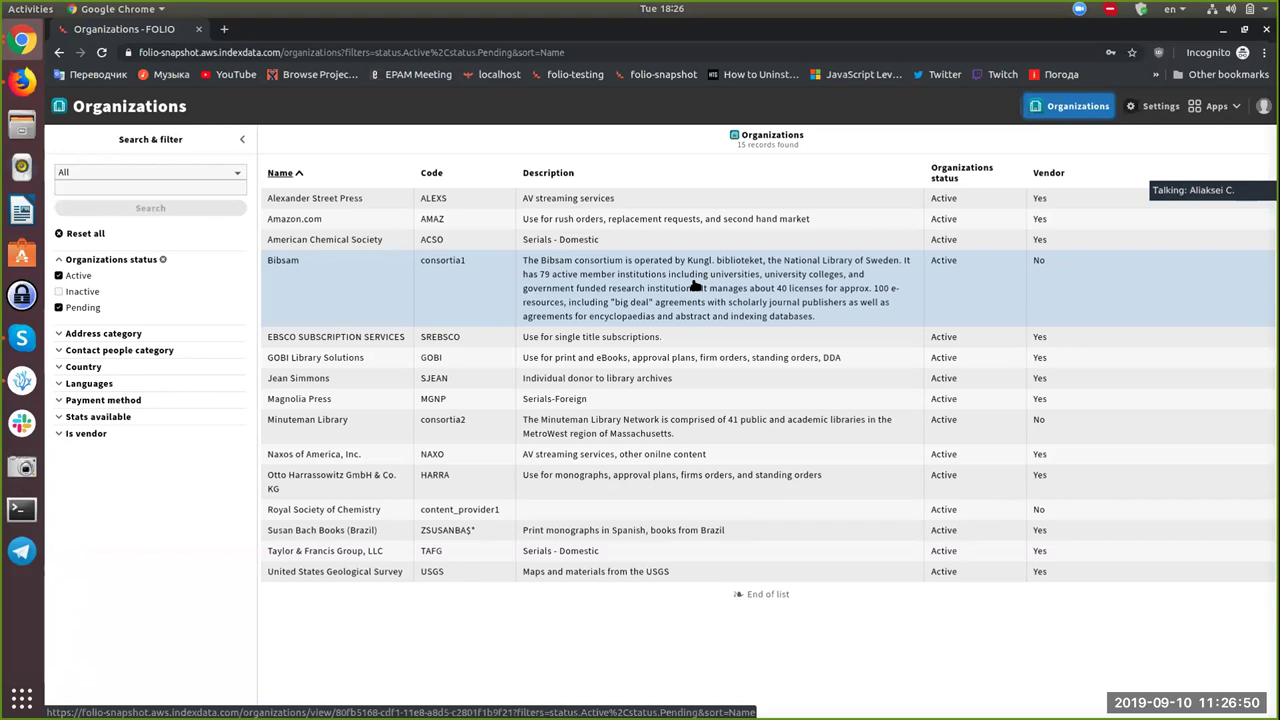
pyautogui.click(829, 262)
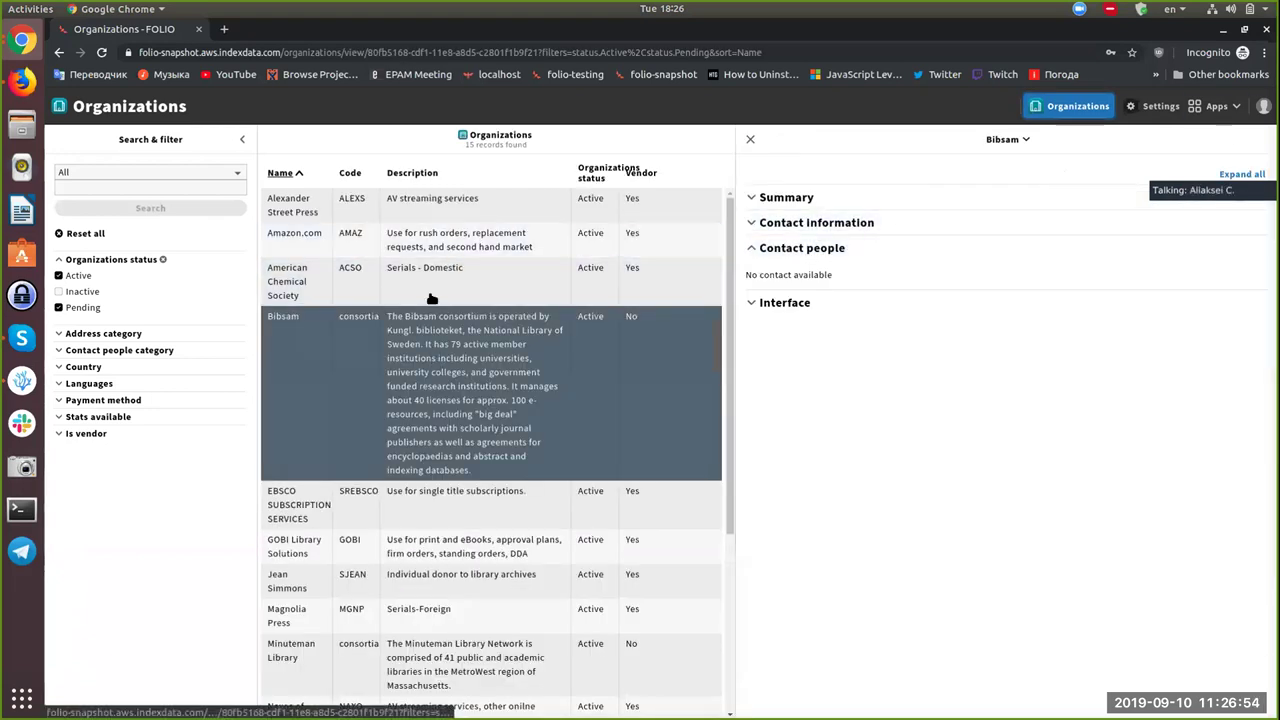
pyautogui.click(418, 234)
pyautogui.click(797, 249)
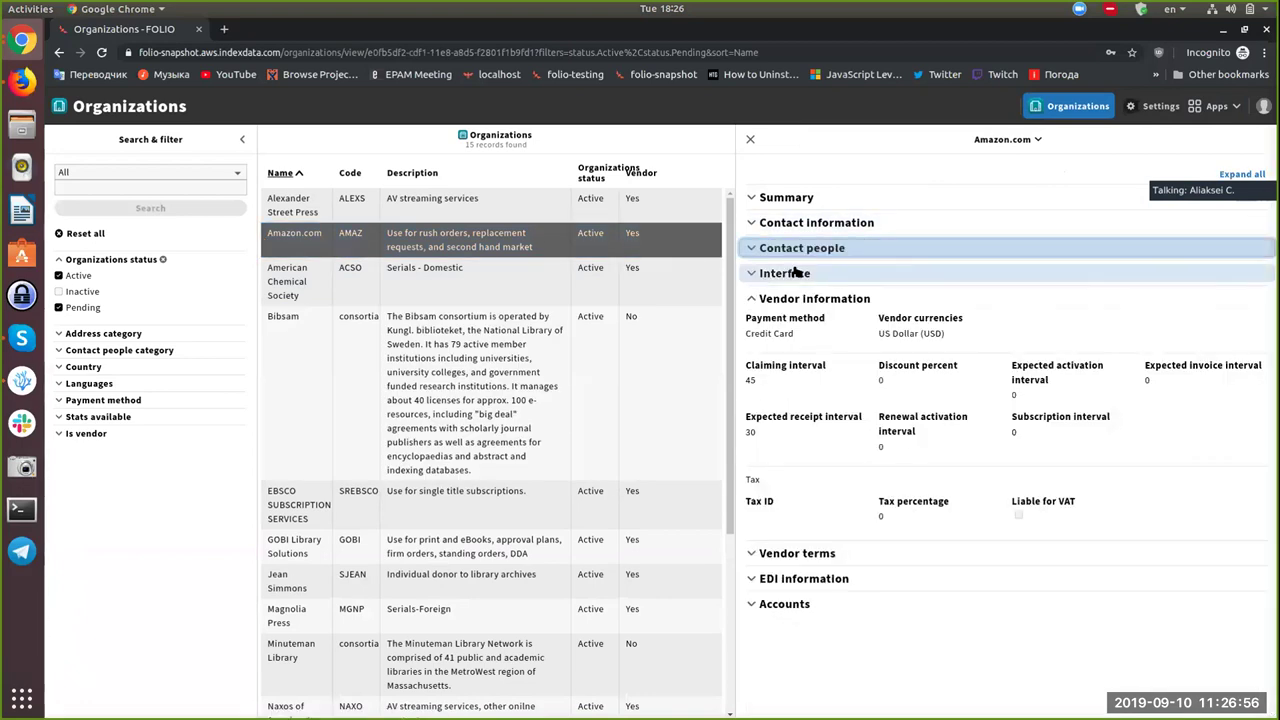
pyautogui.click(797, 272)
pyautogui.scroll(-2, 913, 356)
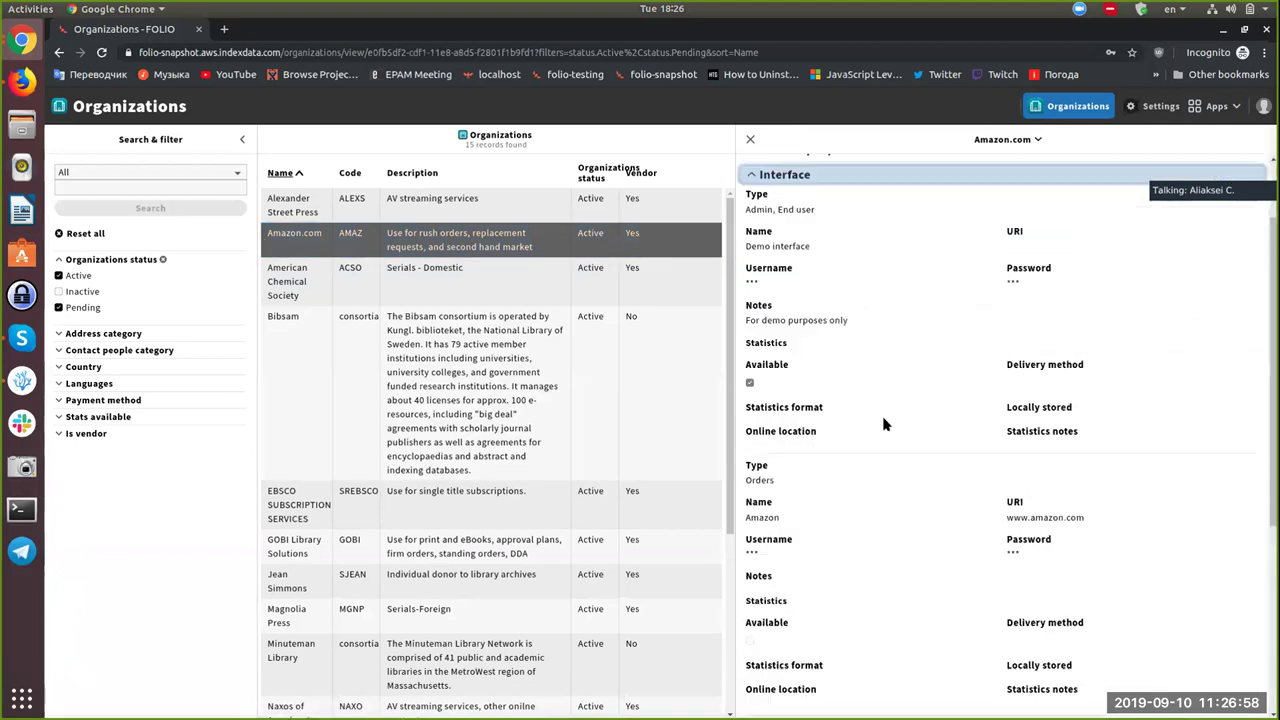
pyautogui.moveTo(757, 545); pyautogui.dragTo(772, 547)
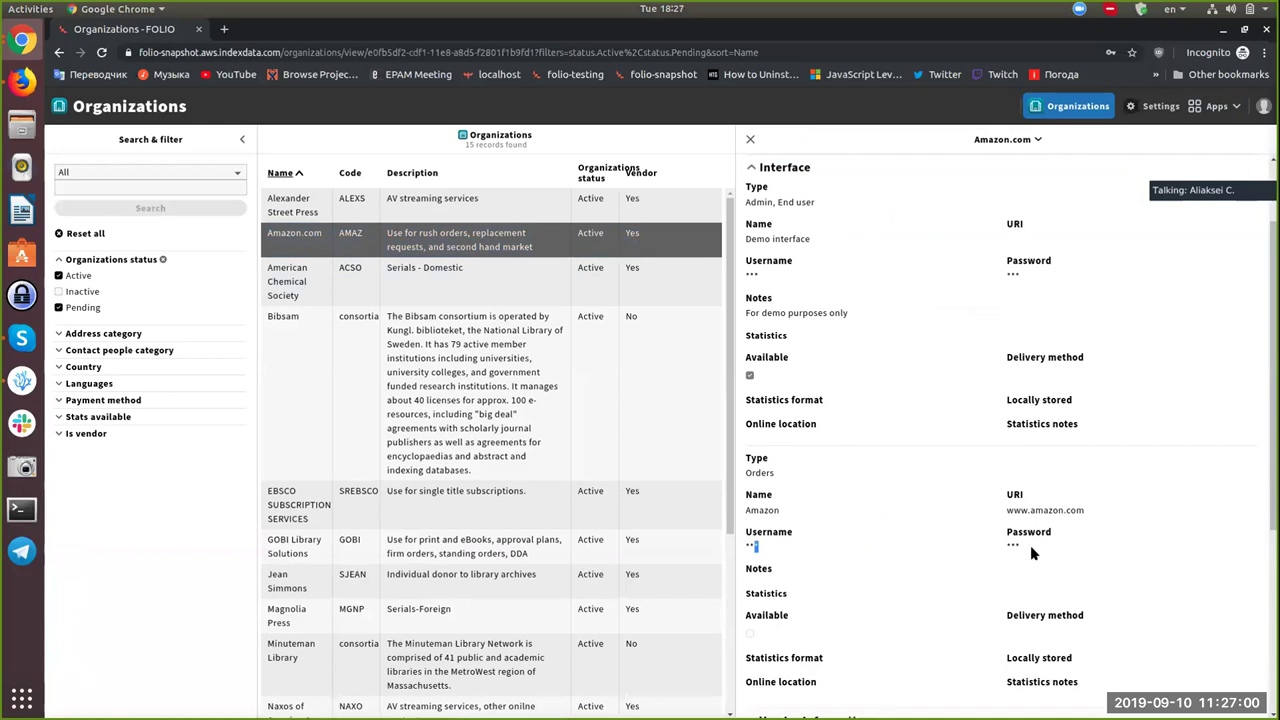
pyautogui.moveTo(1009, 546); pyautogui.dragTo(1019, 547)
pyautogui.click(1028, 551)
pyautogui.scroll(2, 1046, 651)
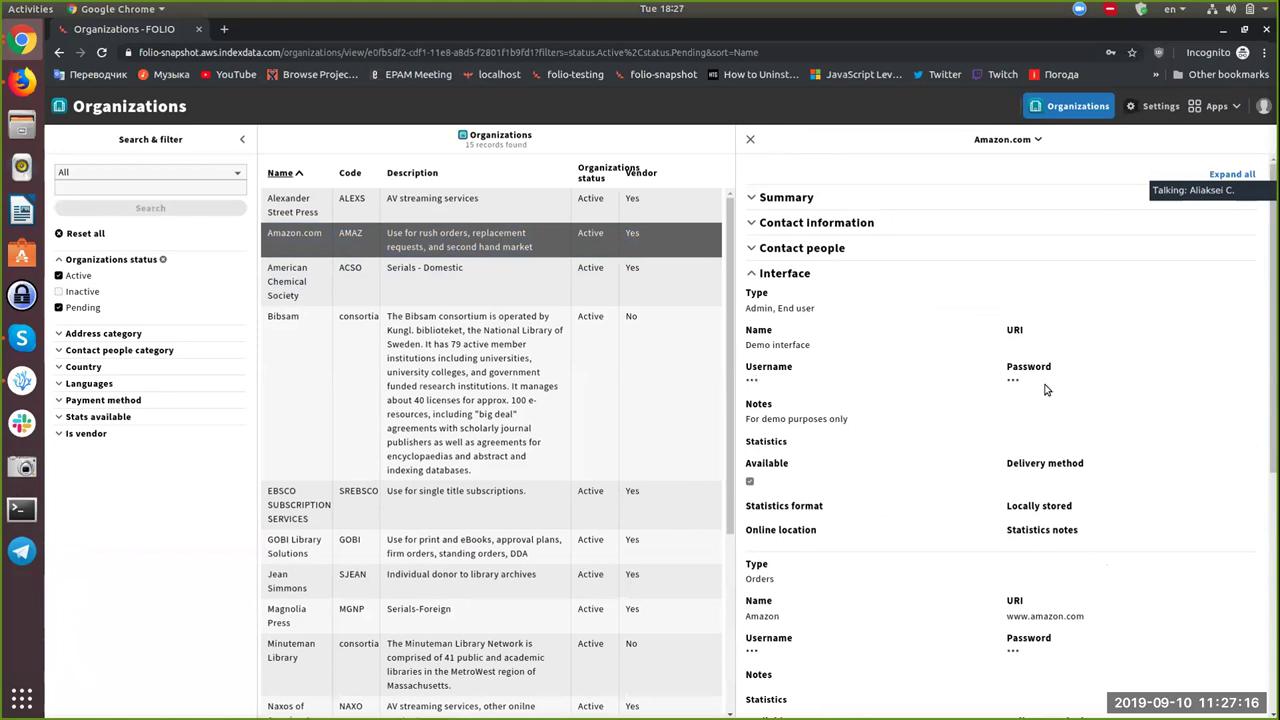
# - Log out of the current account
pyautogui.click(1216, 106)
pyautogui.click(1263, 106)
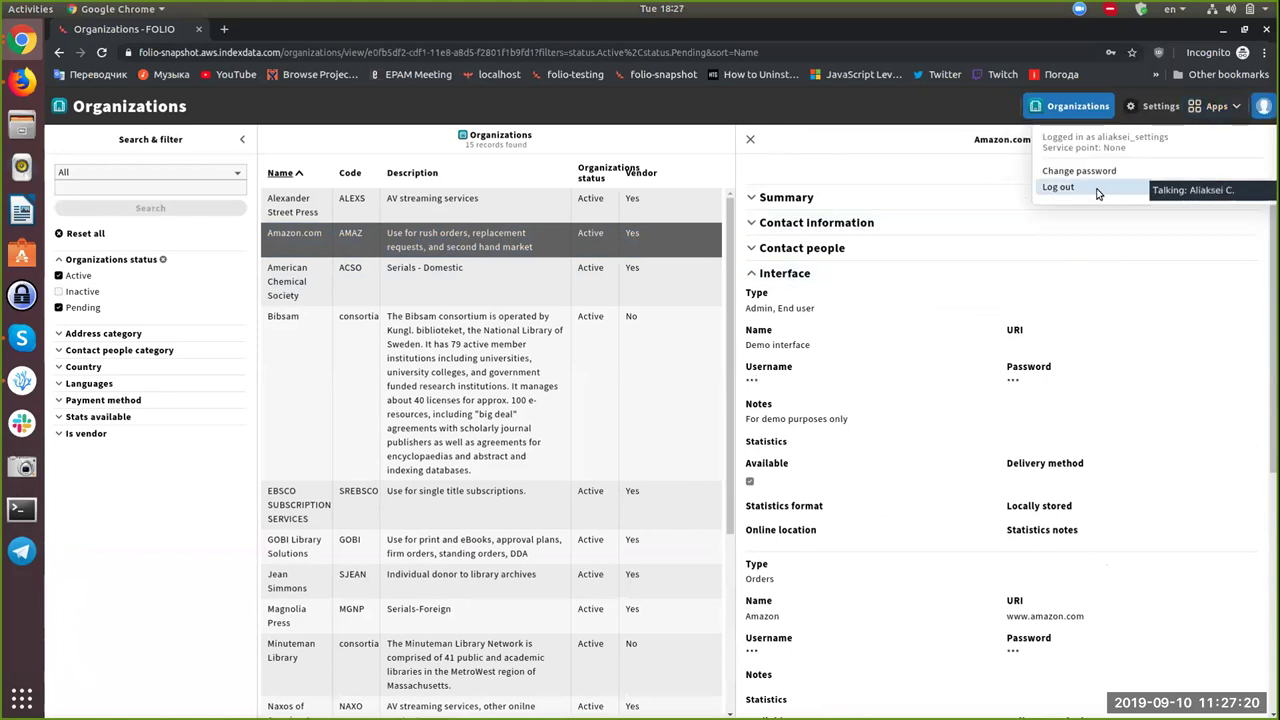
pyautogui.click(1060, 188)
# - Sign in as the credentials test user
pyautogui.write('ali')
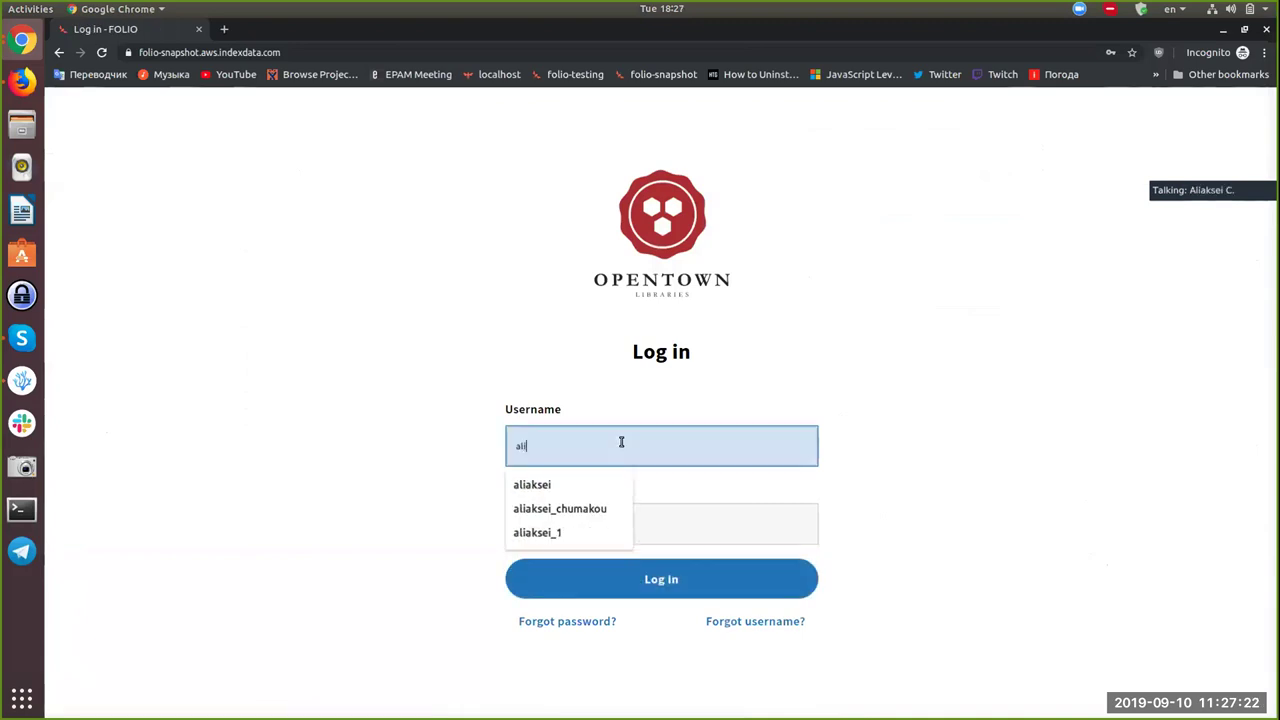
pyautogui.write('aksei_creds')
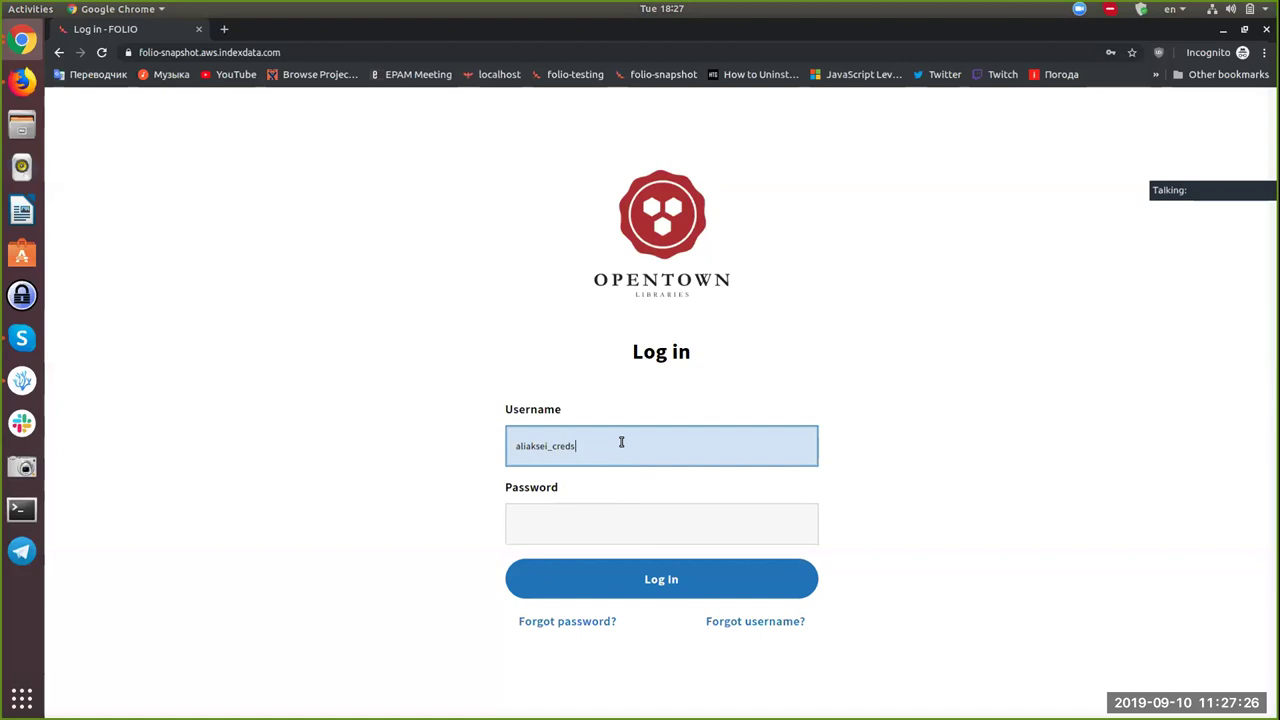
pyautogui.press('Tab')
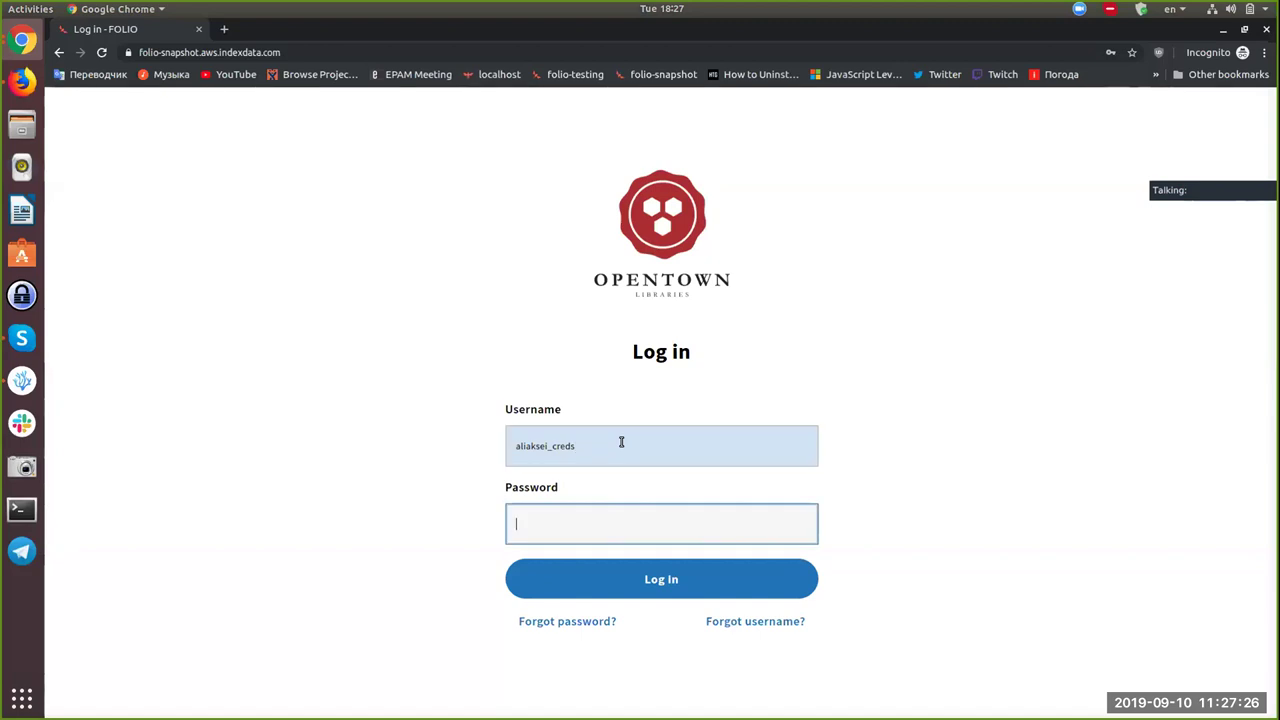
pyautogui.write('*****')
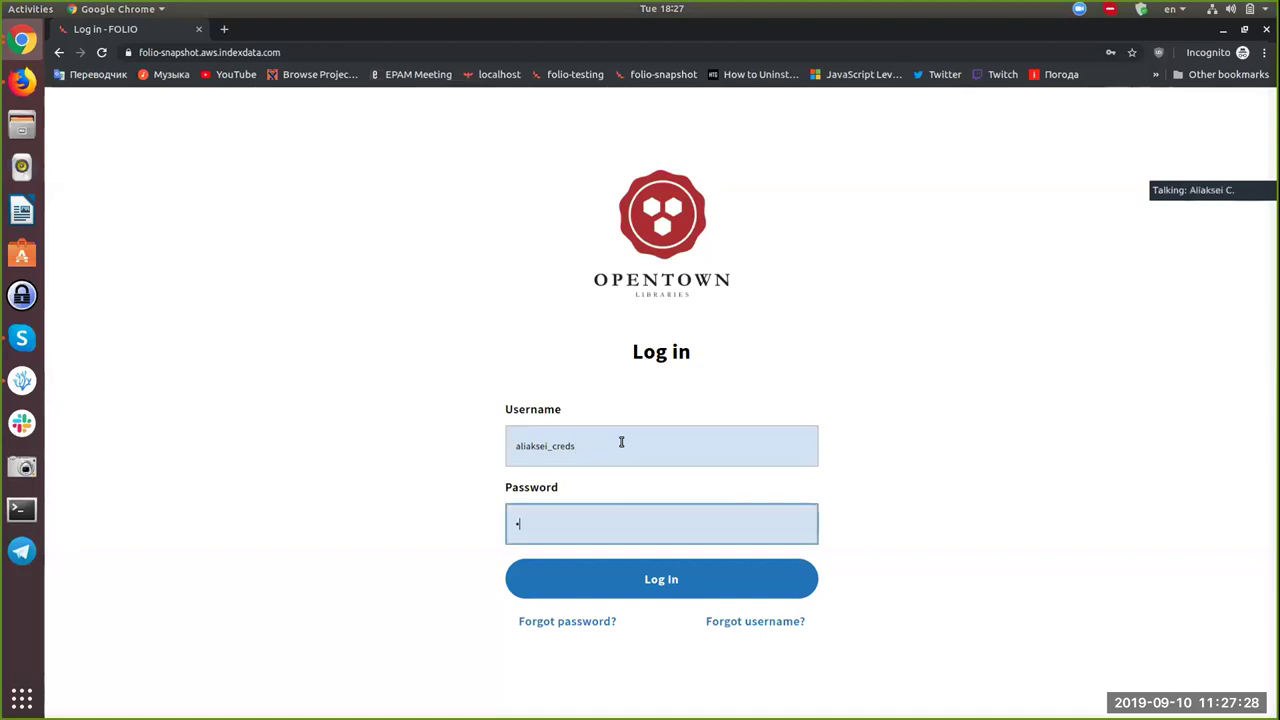
pyautogui.click(606, 568)
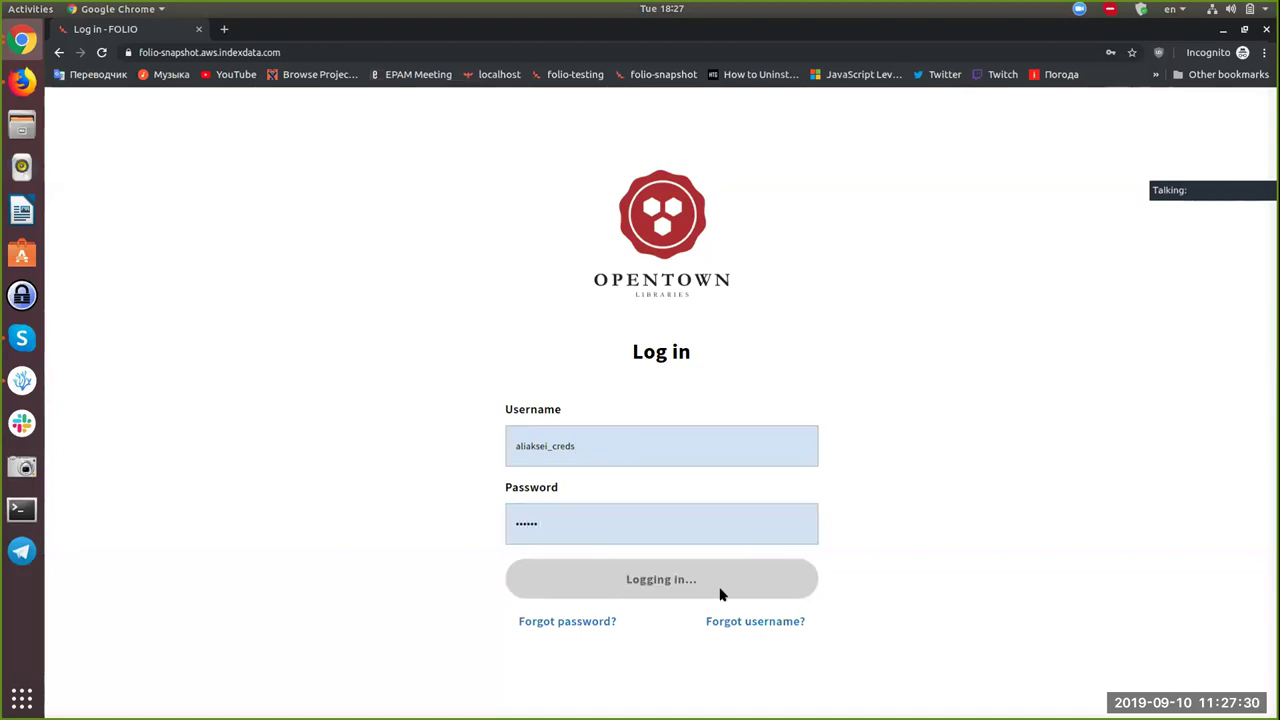
# - Open Amazon.com's Interface section and reveal the Demo interface username and password
pyautogui.click(1140, 106)
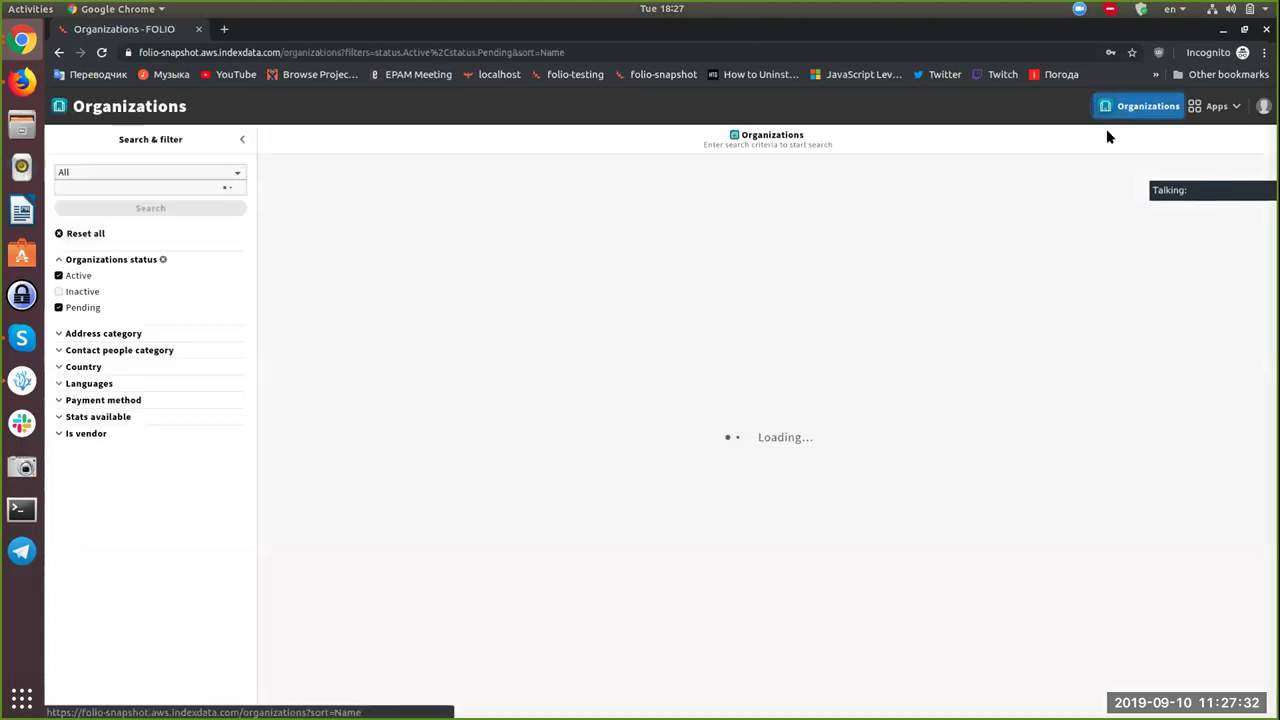
pyautogui.click(337, 221)
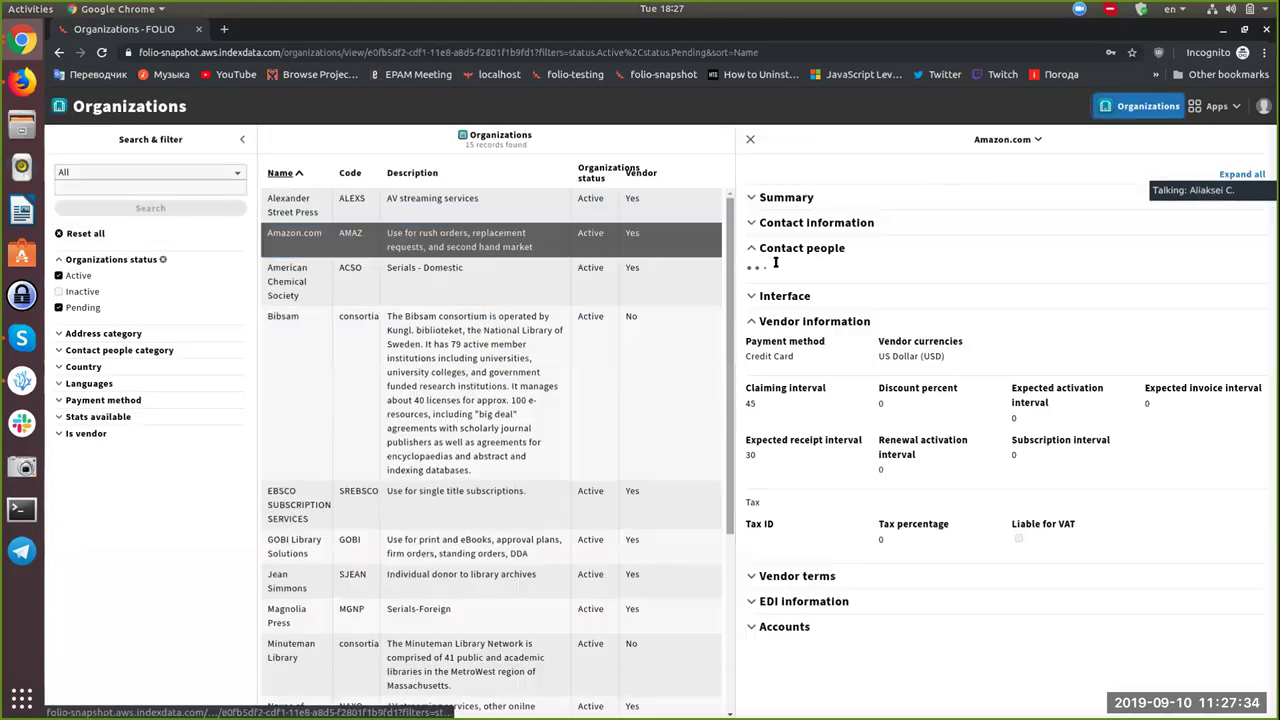
pyautogui.click(751, 251)
pyautogui.click(805, 274)
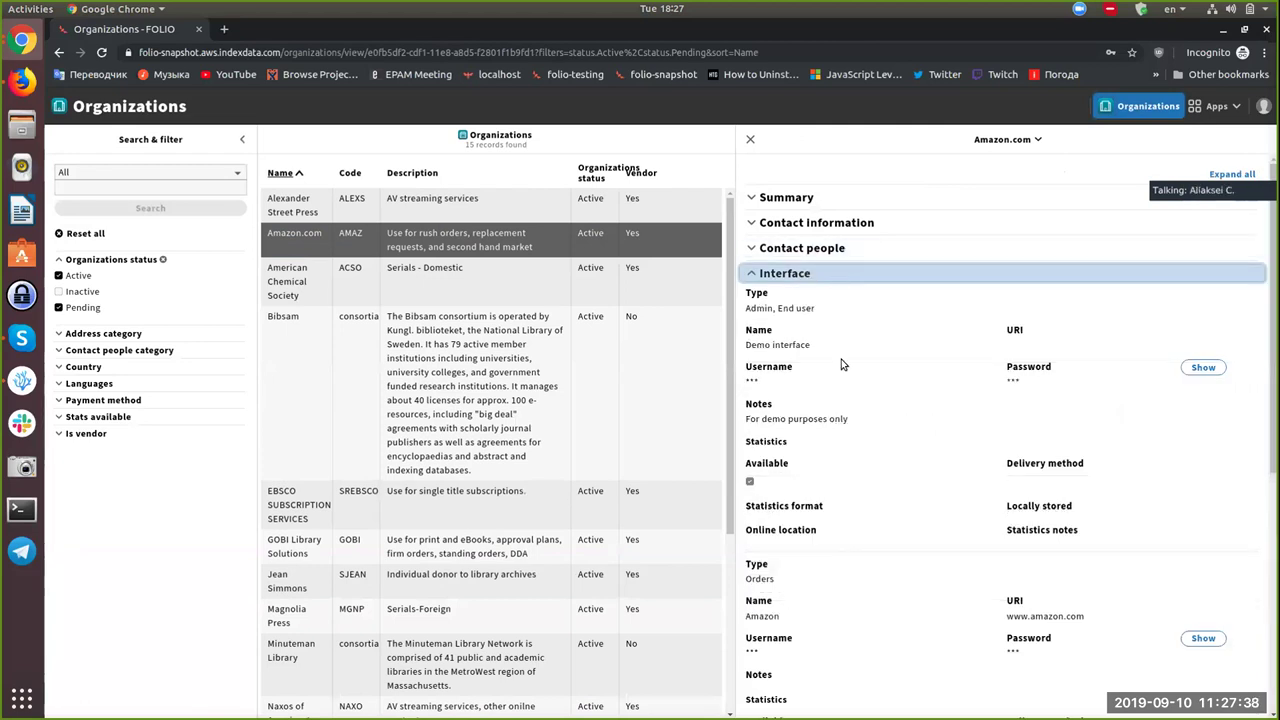
pyautogui.click(1201, 367)
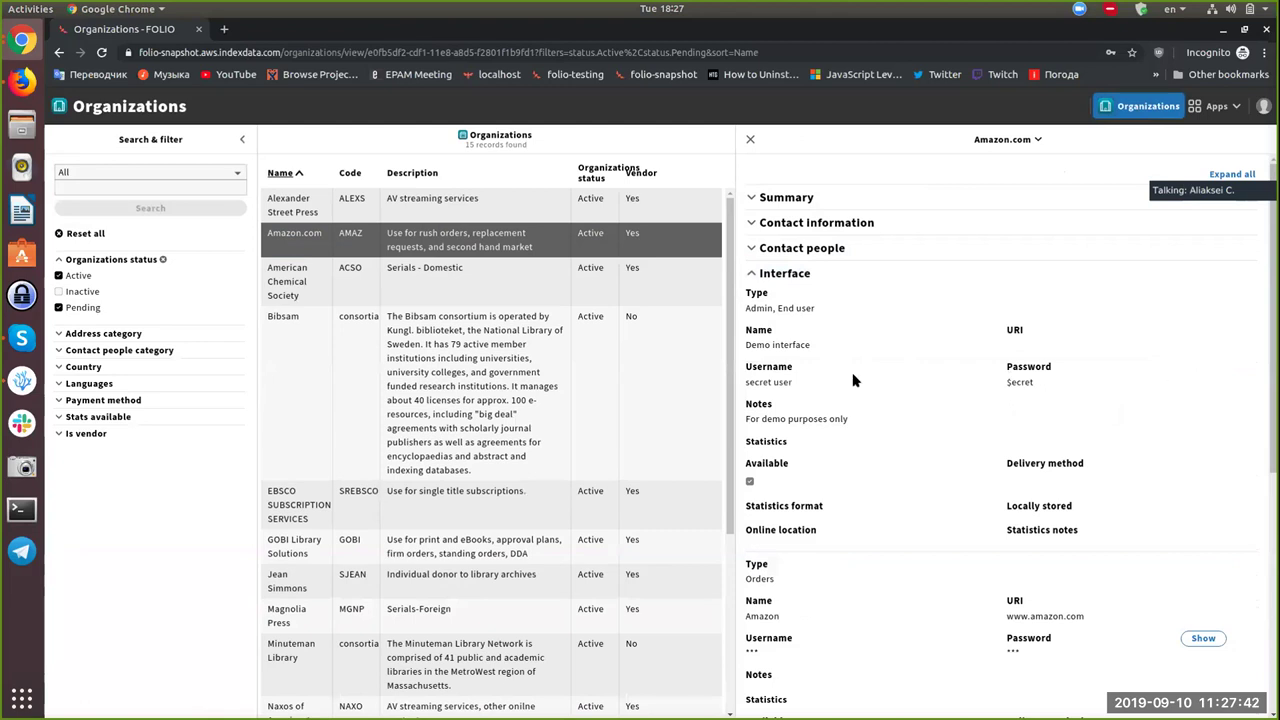
pyautogui.moveTo(758, 381); pyautogui.dragTo(789, 377)
pyautogui.moveTo(1013, 382)
pyautogui.mouseDown()
pyautogui.moveTo(1036, 382)
pyautogui.moveTo(1036, 352)
pyautogui.moveTo(1022, 373)
pyautogui.mouseUp()
pyautogui.click(1263, 106)
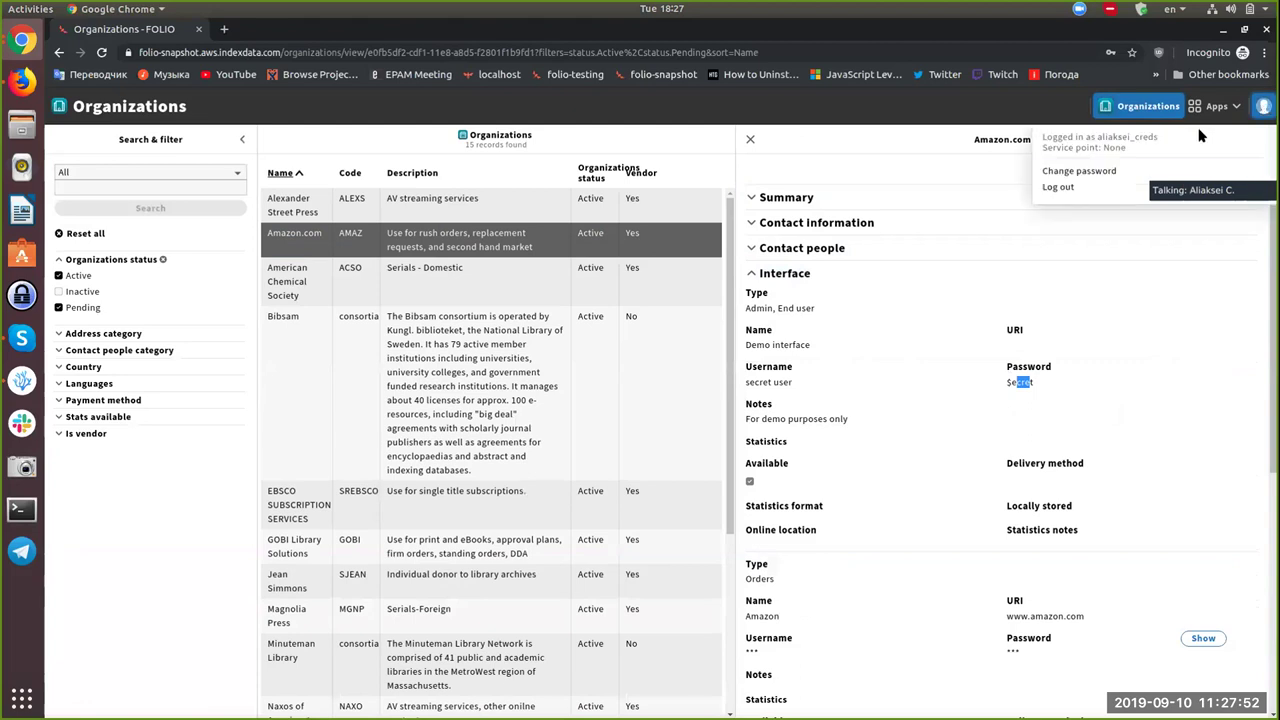
# - Log out and start entering the admin username on the login page
pyautogui.click(1093, 190)
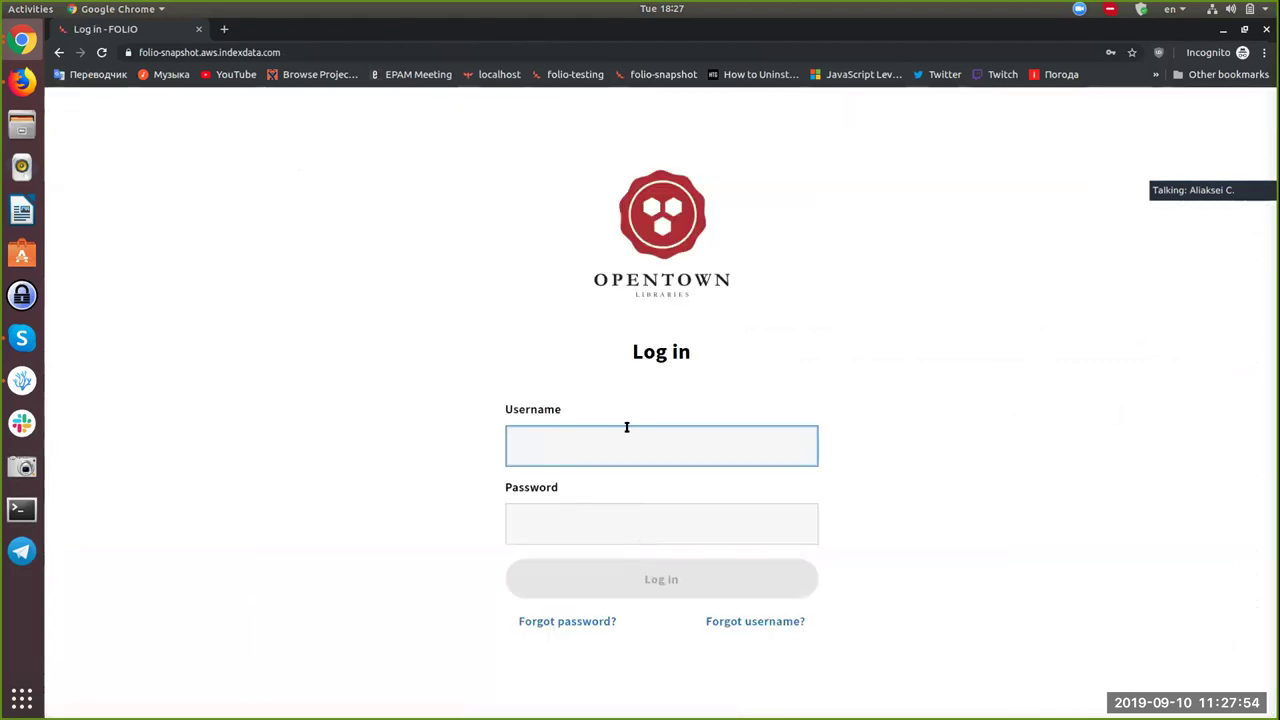
pyautogui.write('diku')
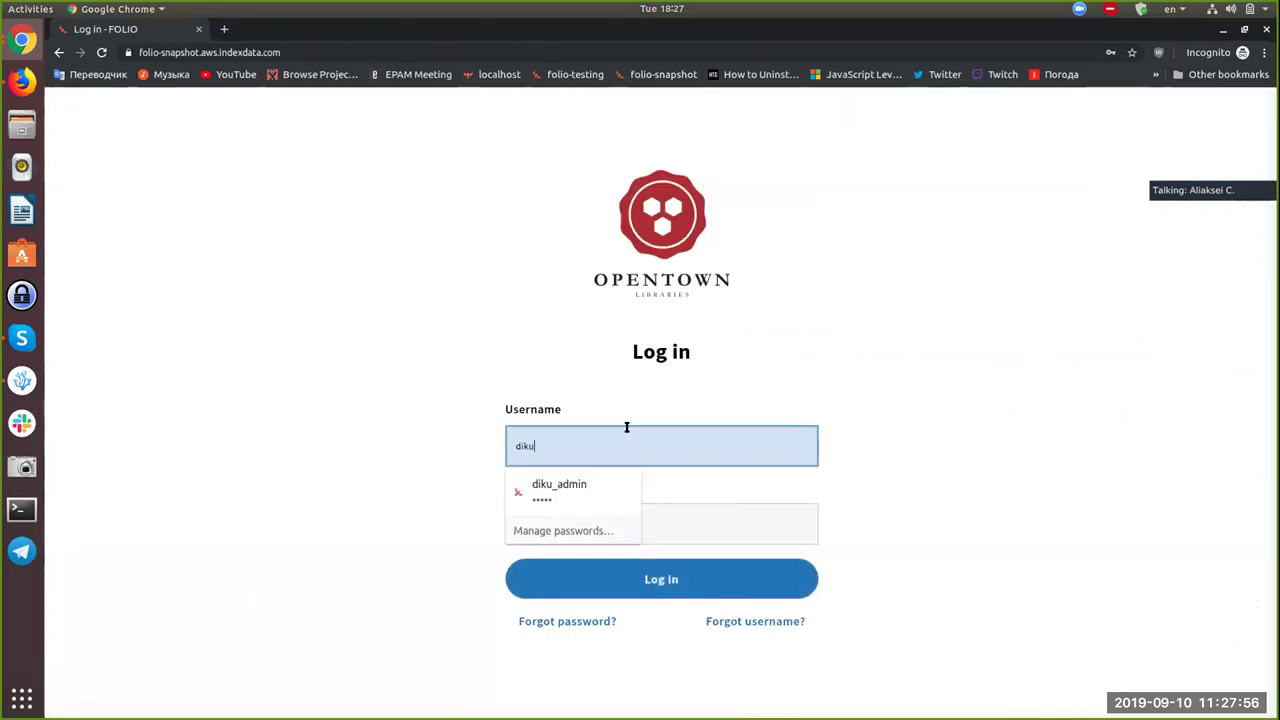
pyautogui.write('_mer')
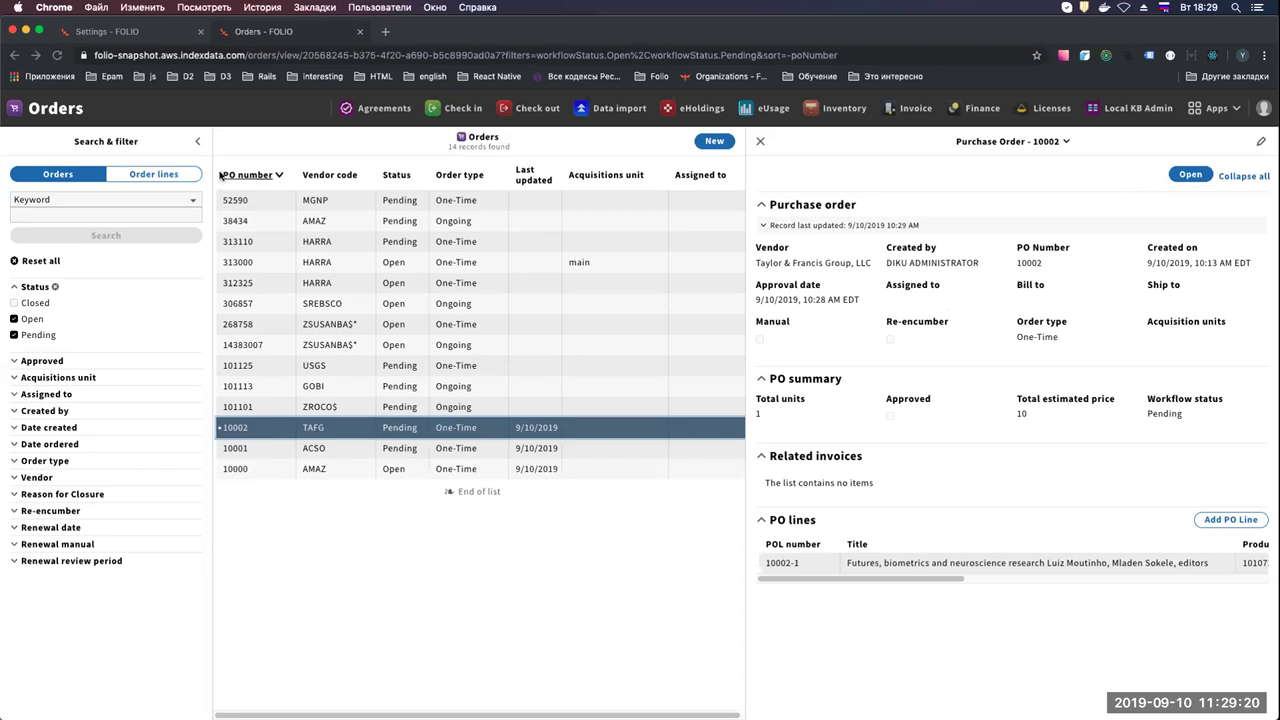
# - Enable 'Approval required' in Orders > Approvals settings, save, and reload the Orders tab
pyautogui.click(111, 34)
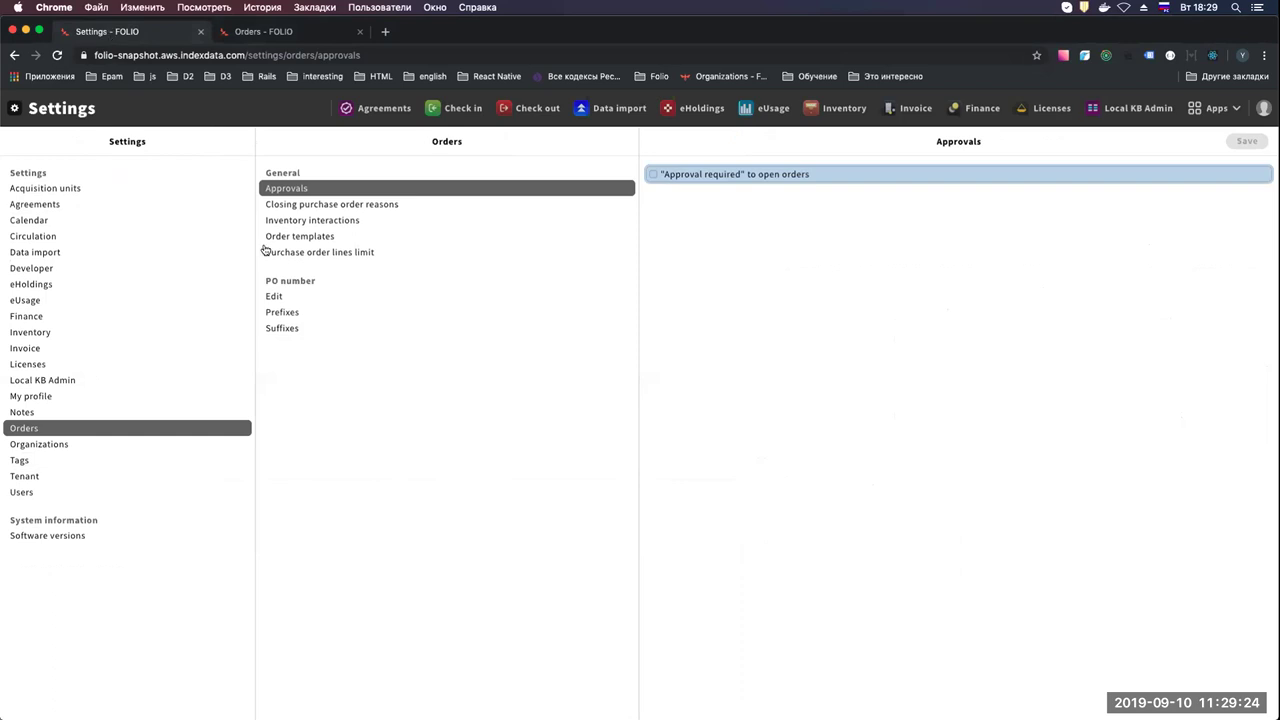
pyautogui.click(194, 430)
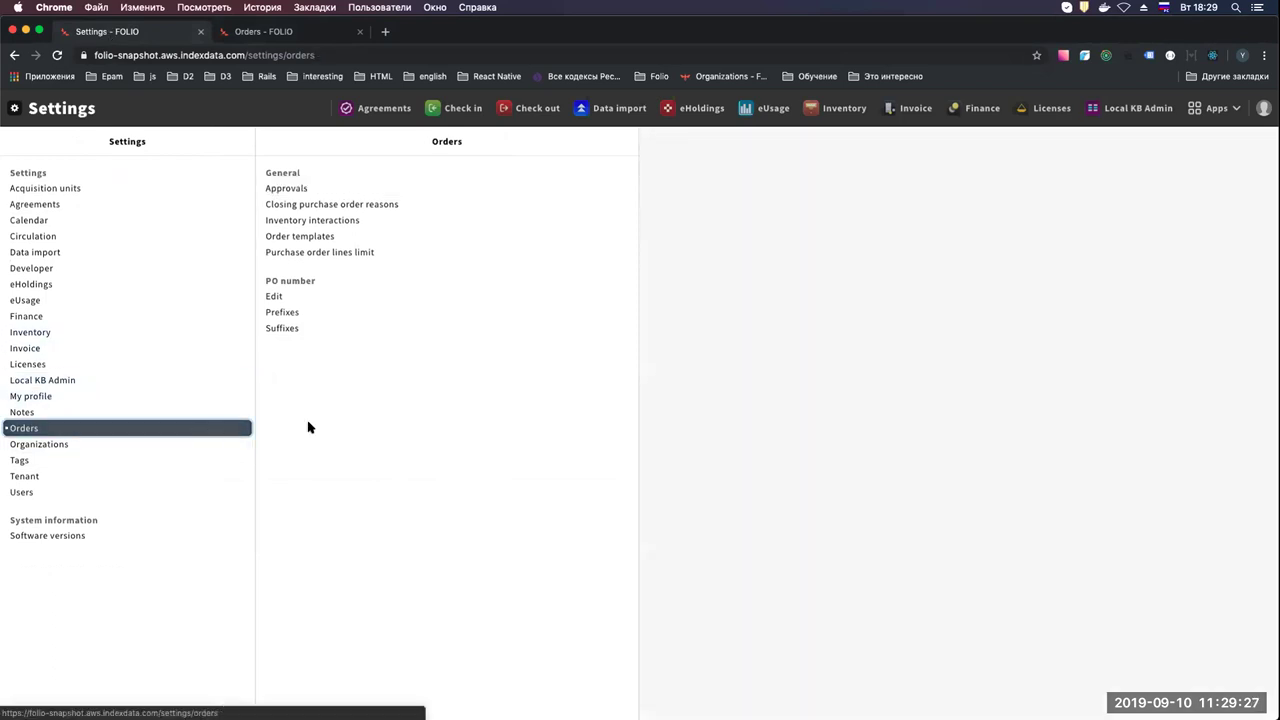
pyautogui.click(331, 190)
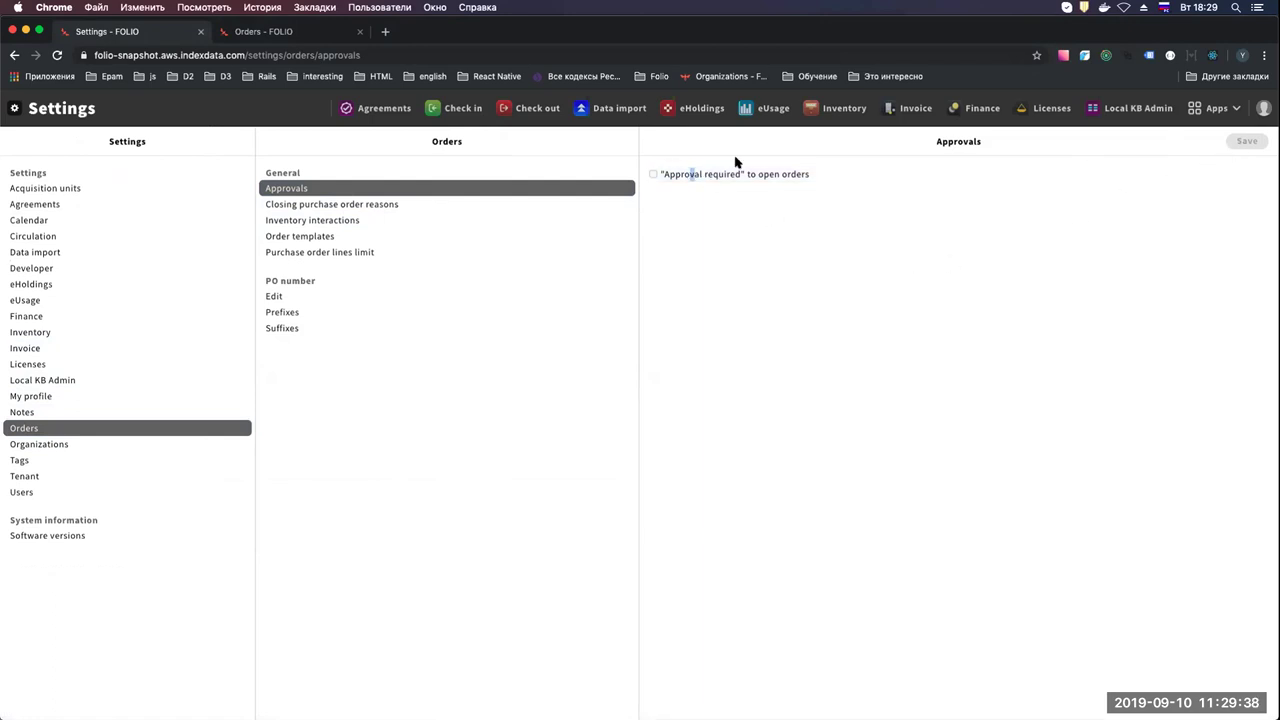
pyautogui.click(655, 175)
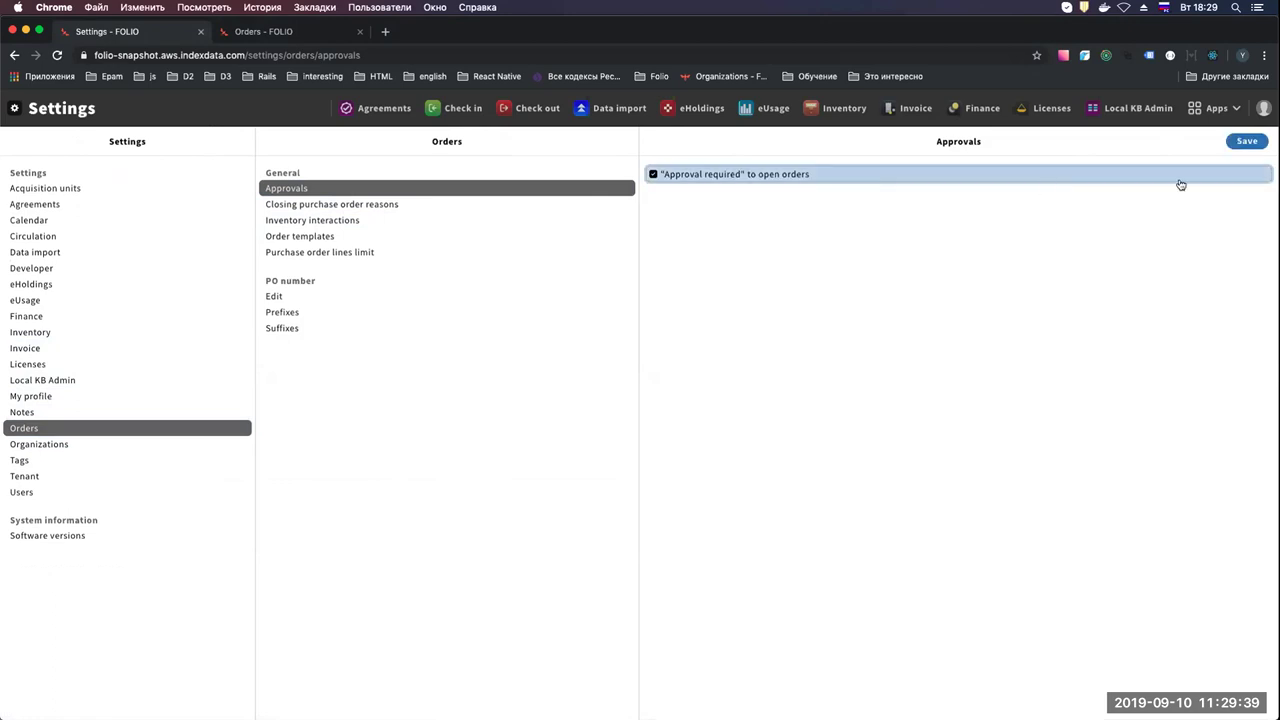
pyautogui.click(1250, 143)
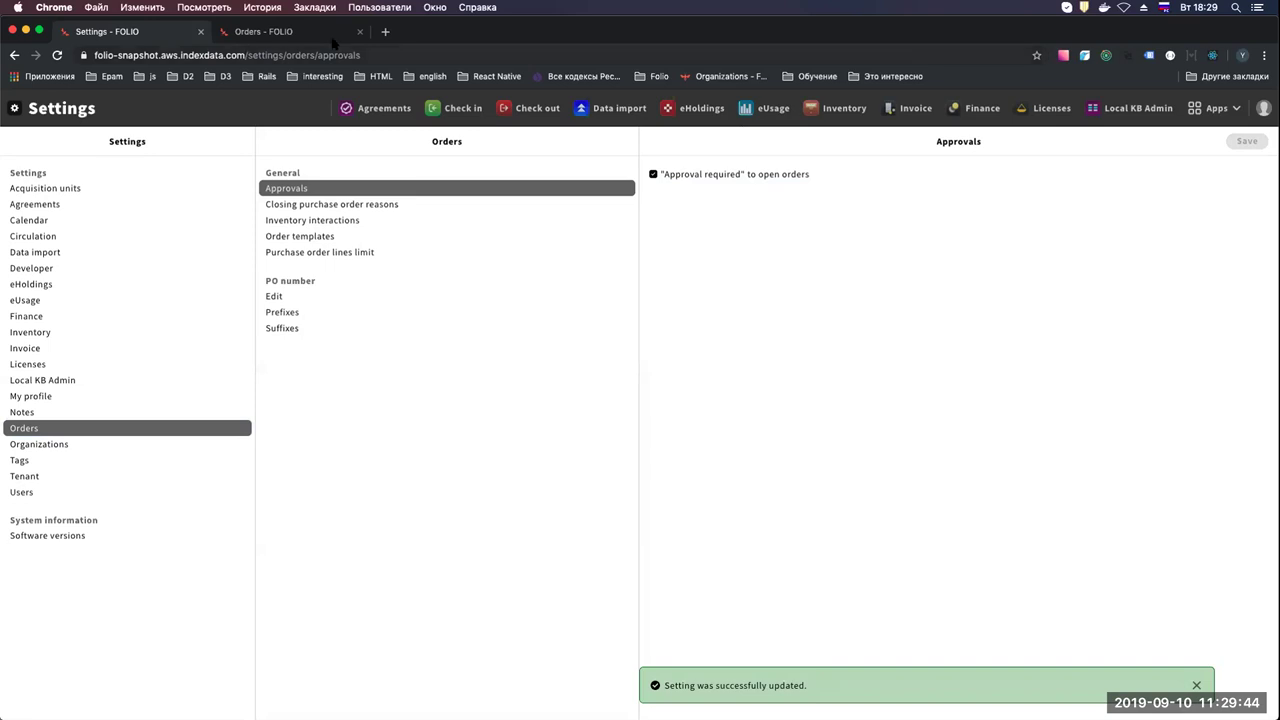
pyautogui.click(305, 32)
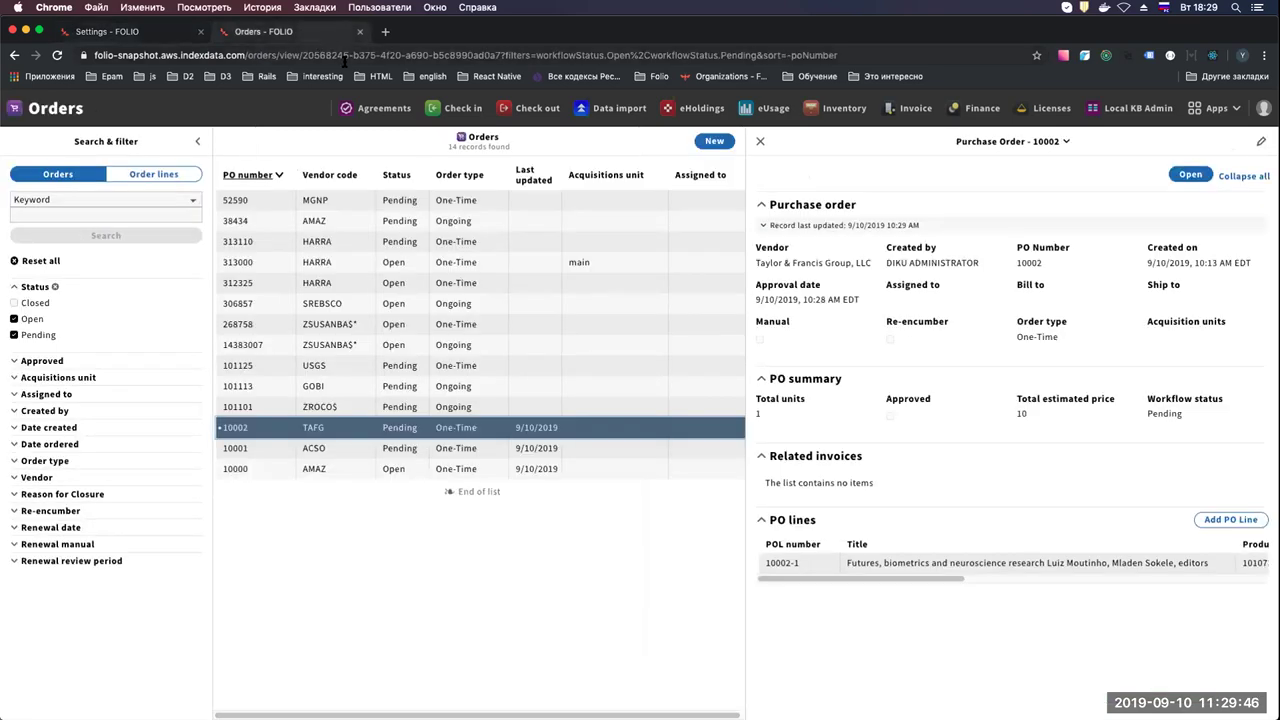
pyautogui.click(58, 56)
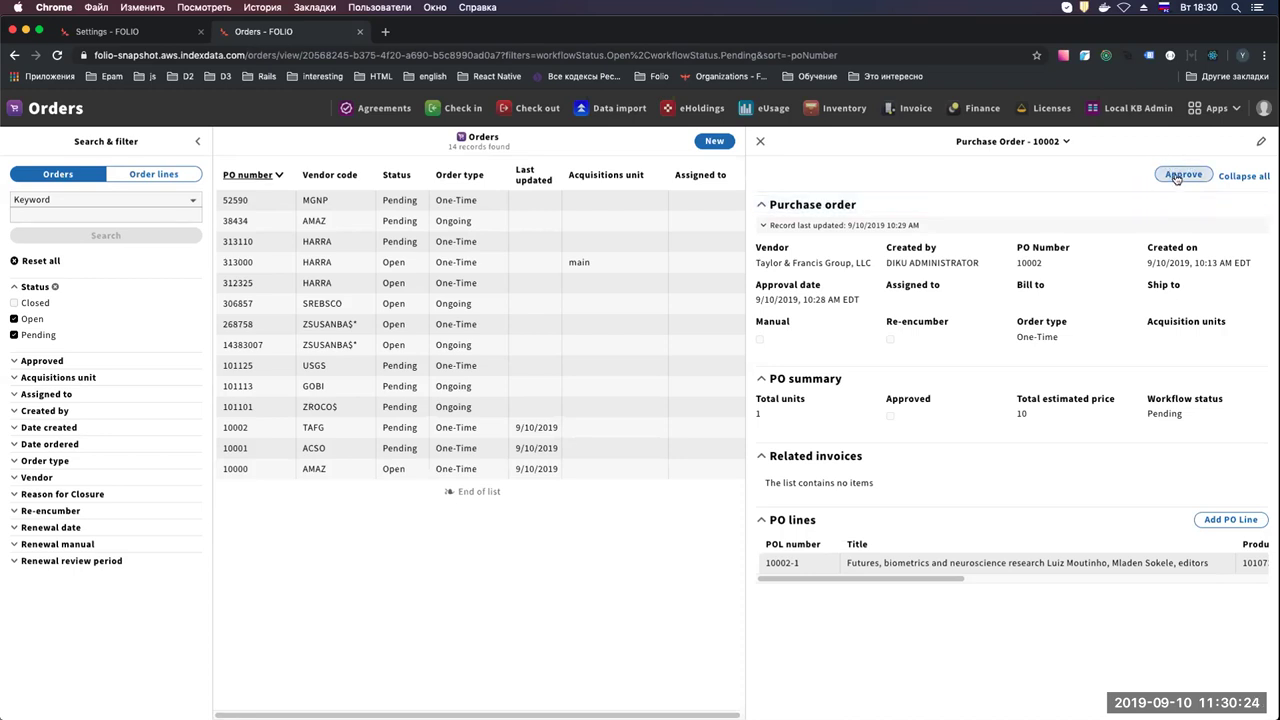
# - Approve purchase order 10002
pyautogui.click(1177, 176)
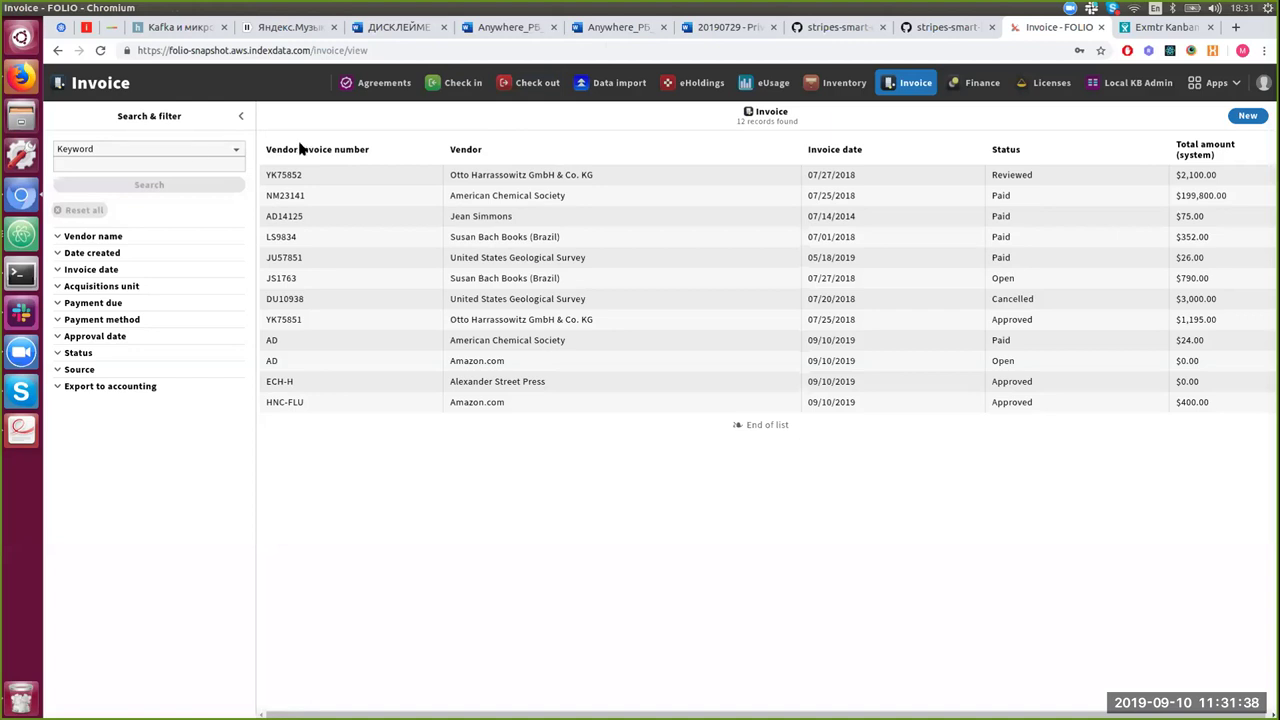
# - Search invoices by accounting code 3456, clear the search, and start a new vendor invoice
pyautogui.click(193, 150)
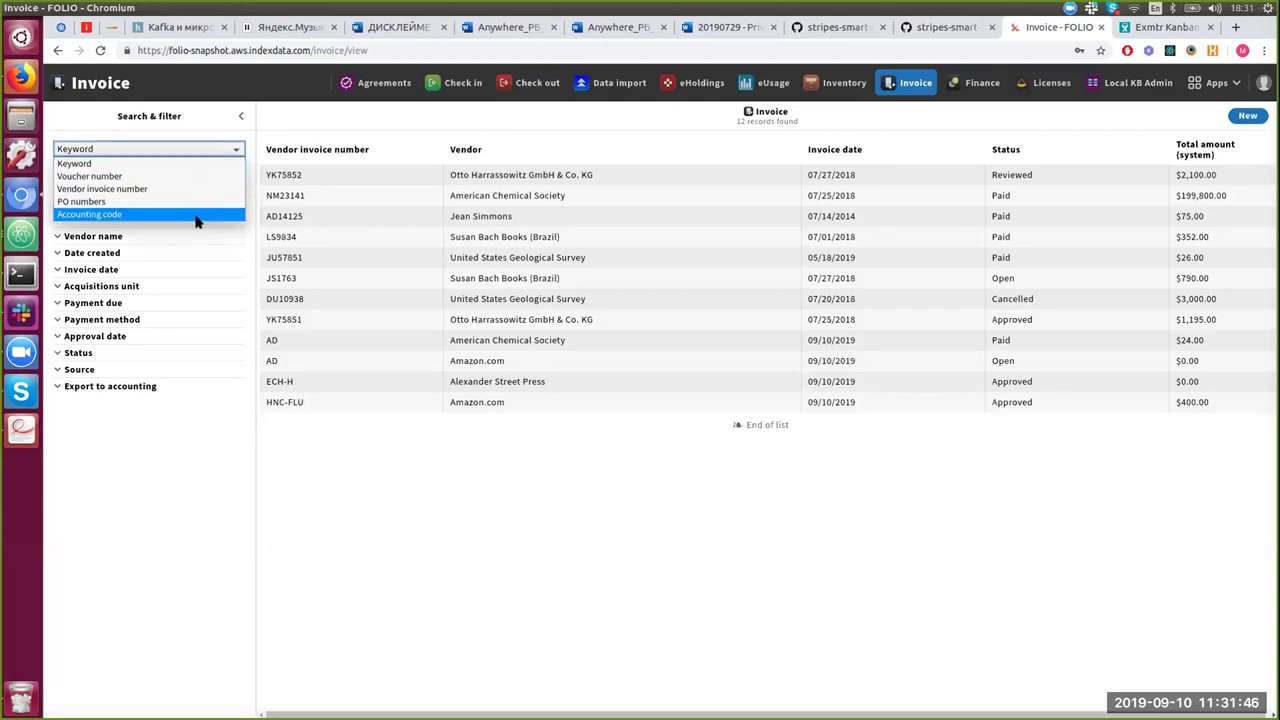
pyautogui.click(193, 216)
pyautogui.click(177, 165)
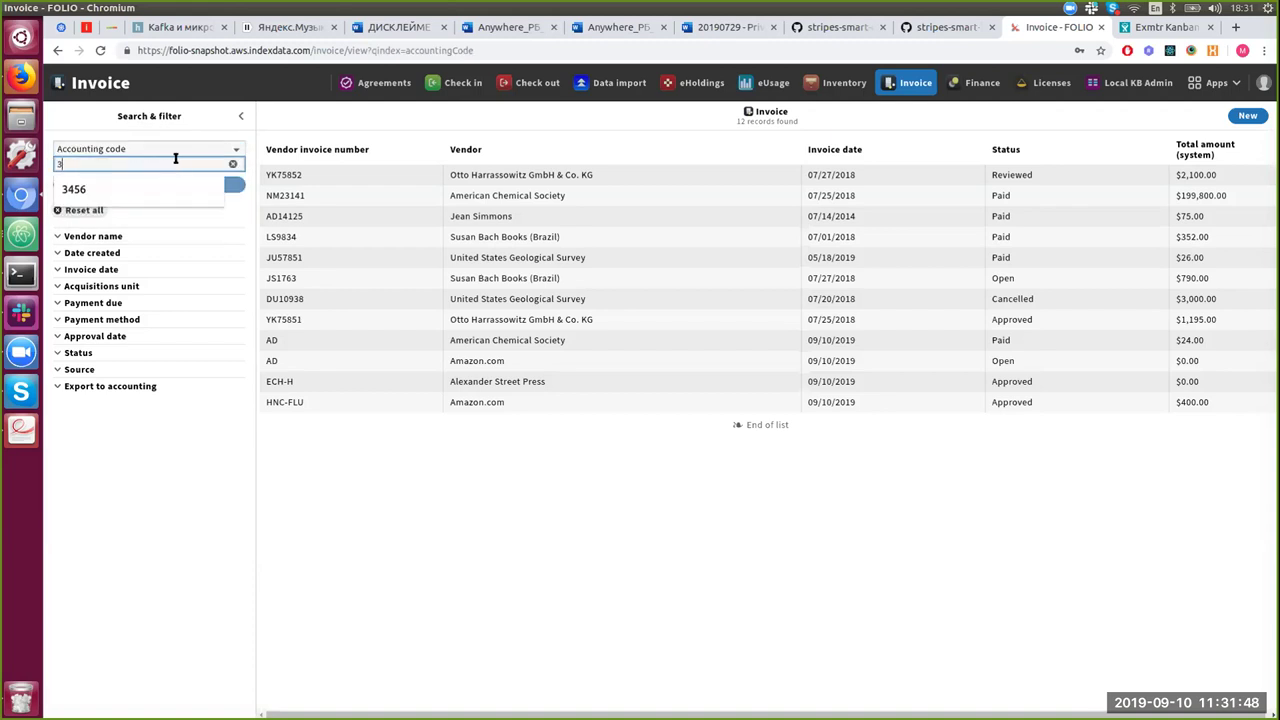
pyautogui.click(181, 200)
pyautogui.click(215, 187)
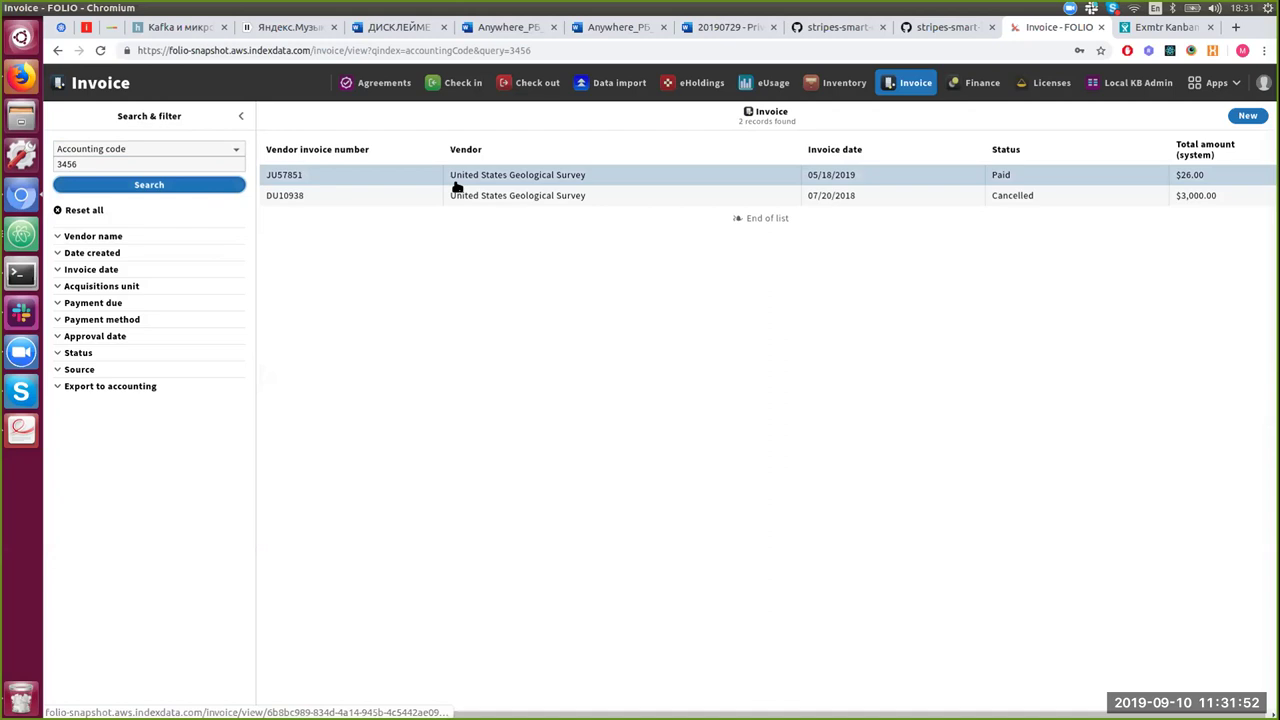
pyautogui.click(97, 211)
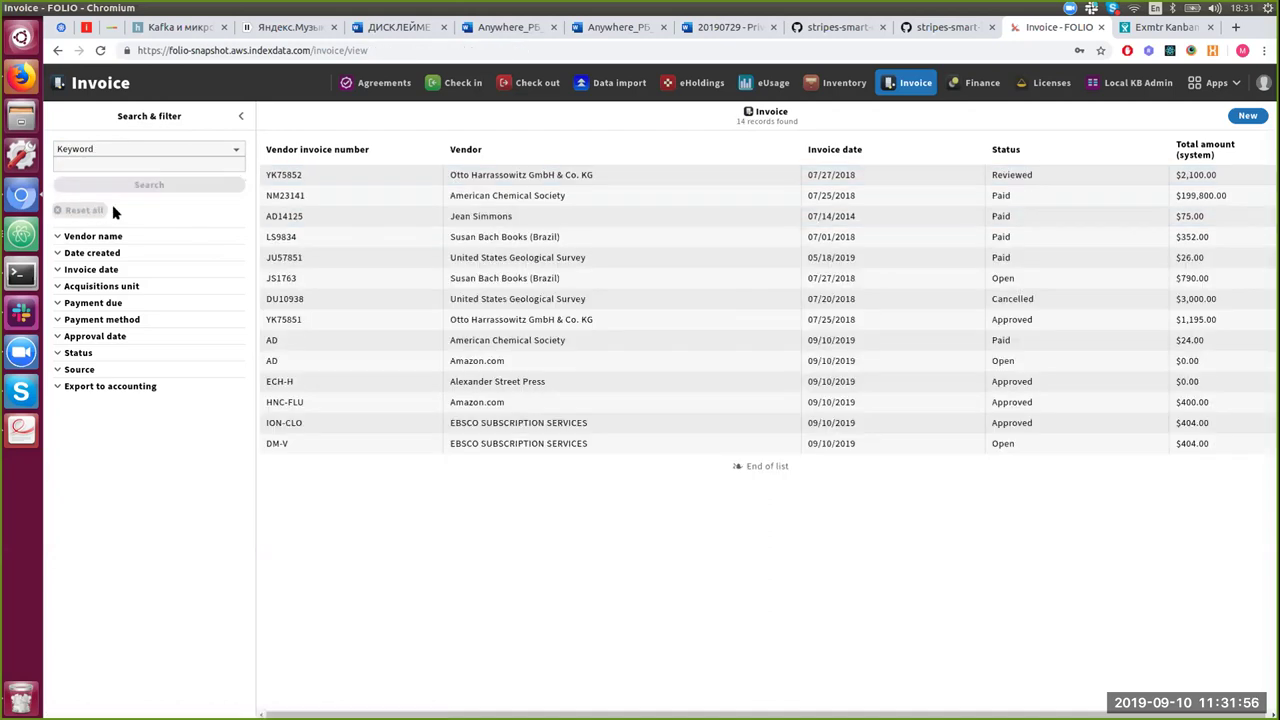
pyautogui.click(1247, 116)
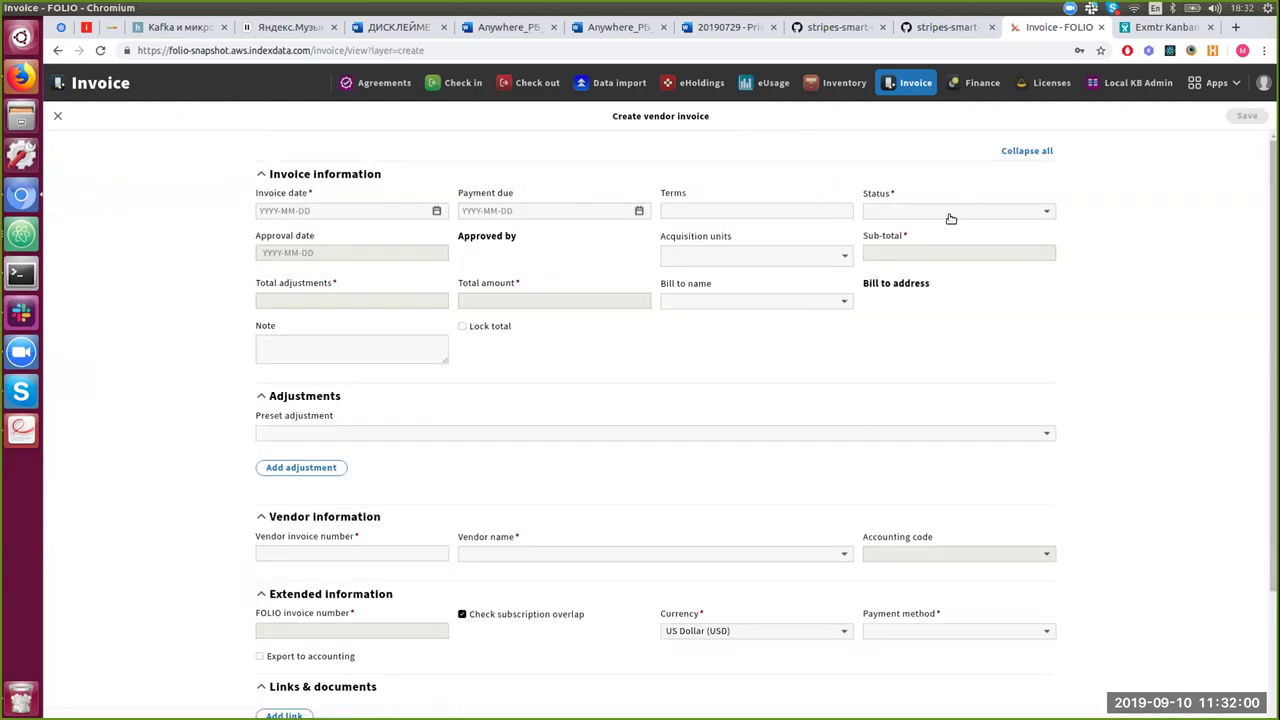
# - Date the new invoice 2019-09-10 and set its status to Open
pyautogui.click(951, 219)
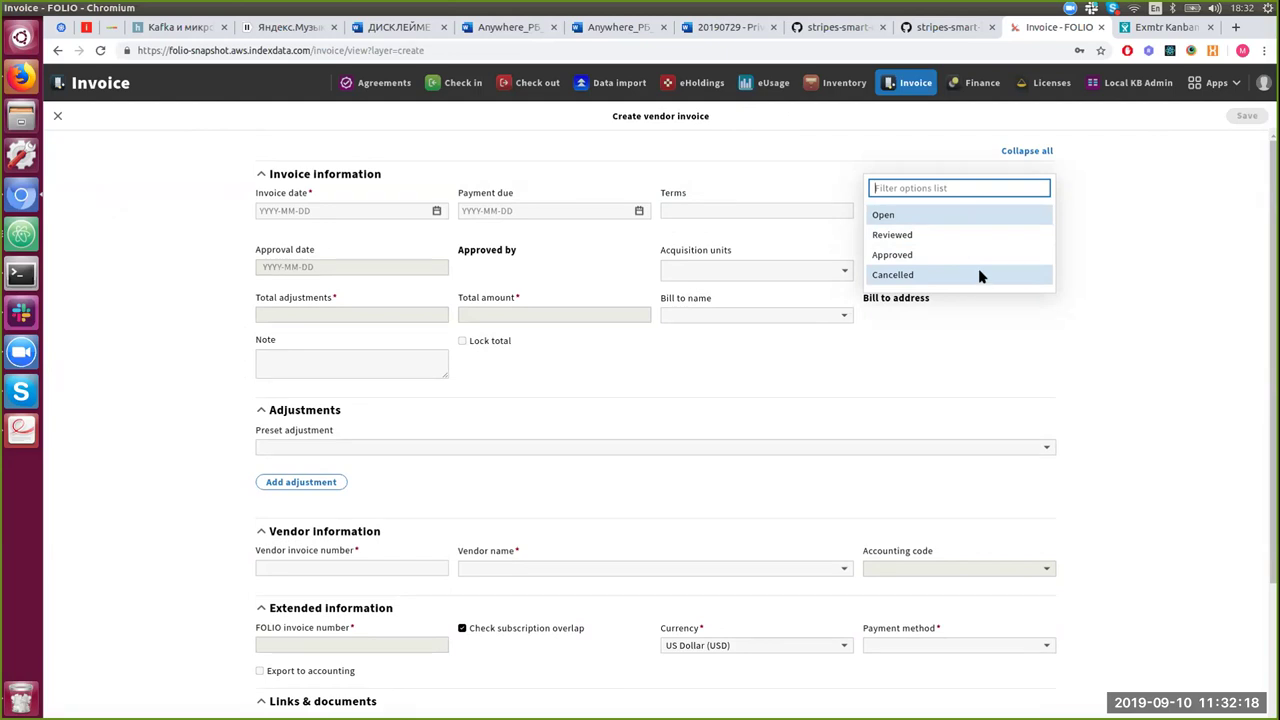
pyautogui.click(1159, 248)
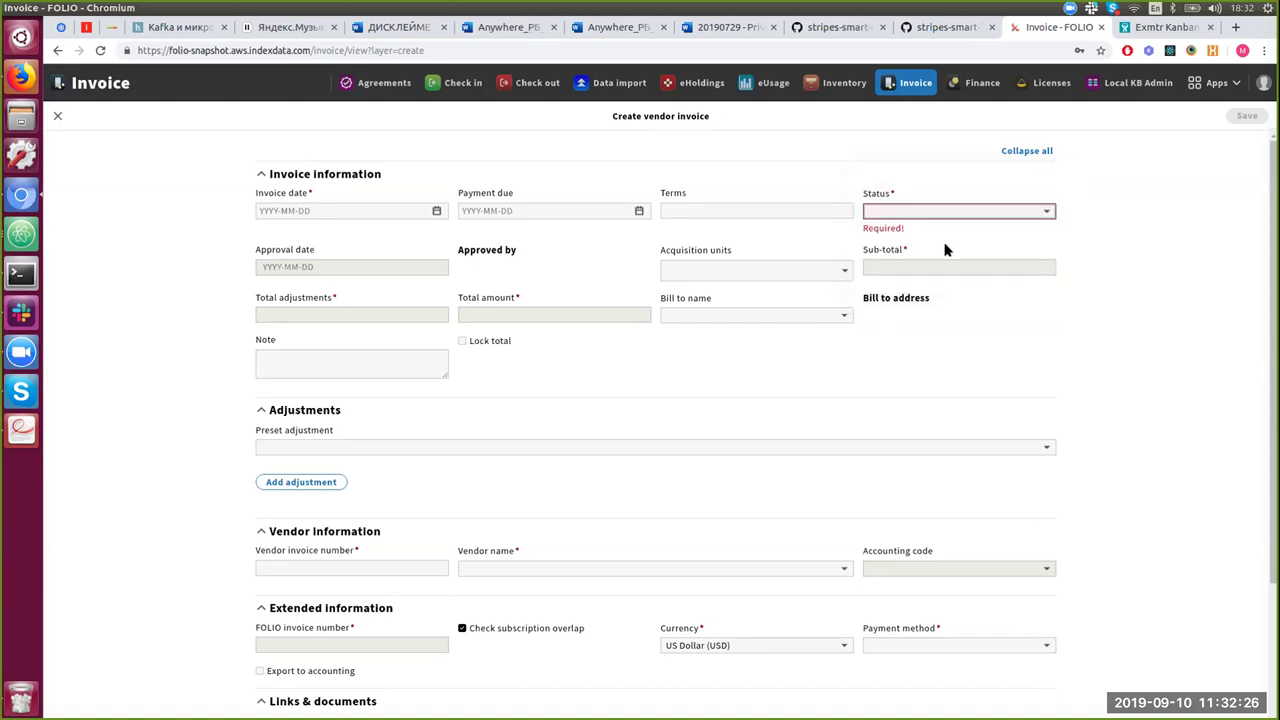
pyautogui.click(371, 211)
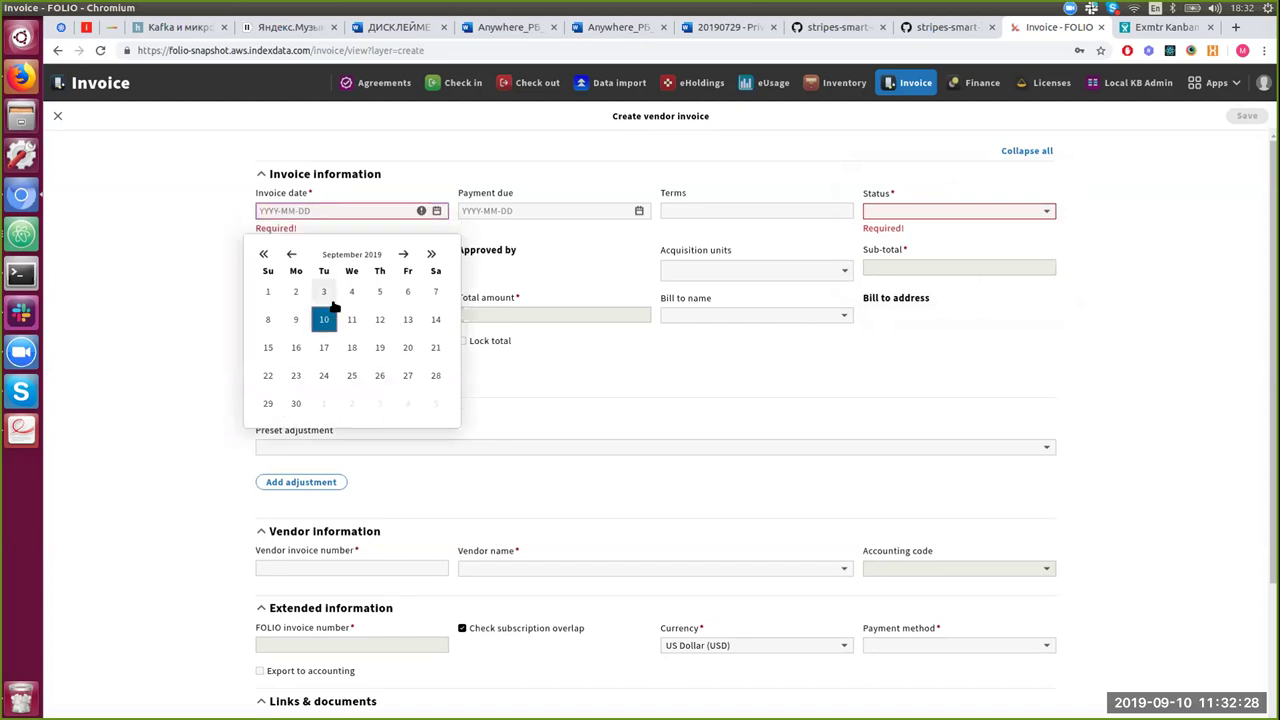
pyautogui.click(338, 318)
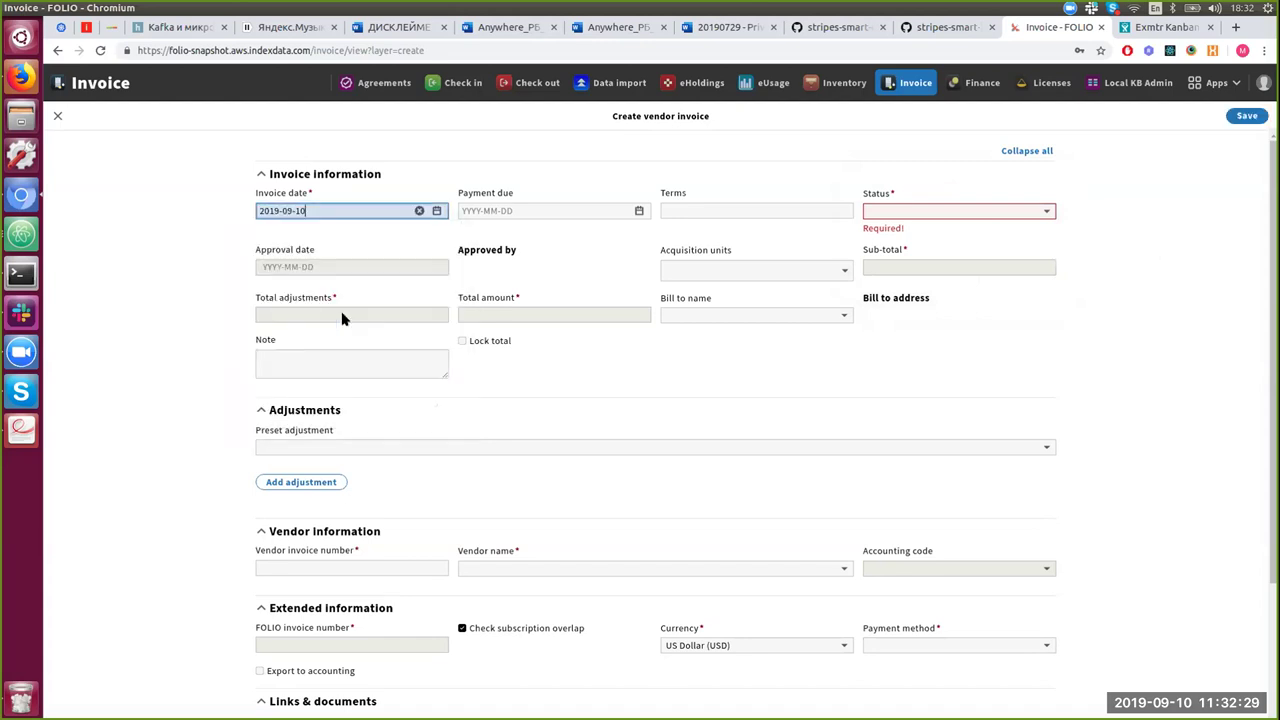
pyautogui.click(898, 214)
pyautogui.click(898, 214)
pyautogui.scroll(-2, 838, 220)
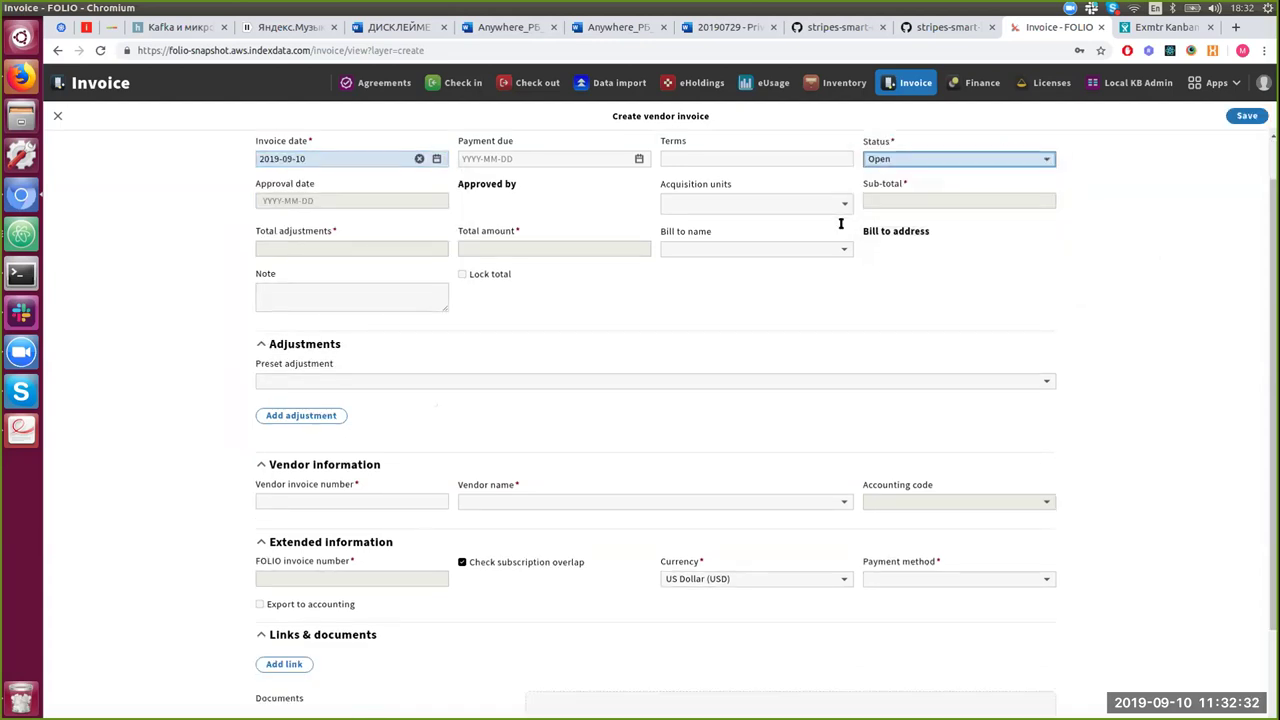
pyautogui.scroll(-1, 400, 326)
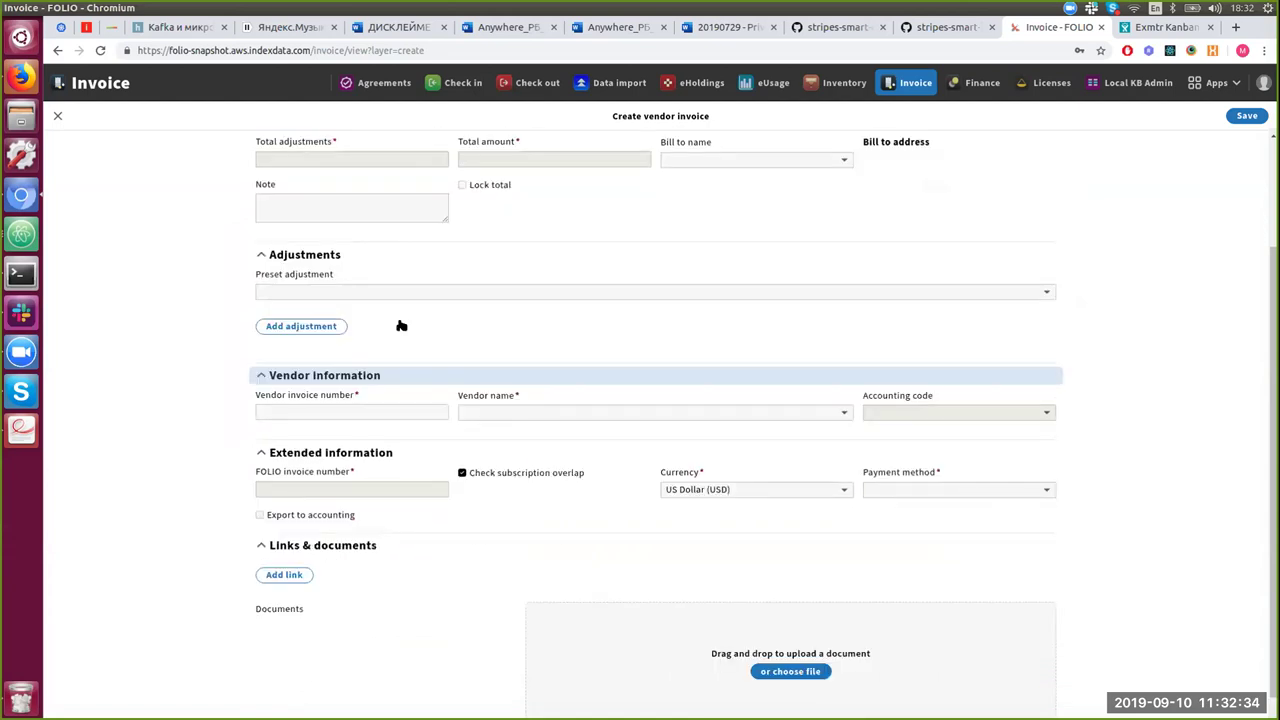
# - Add adjustment 'Test adj 1' of 10, pro-rated By line, In addition to total
pyautogui.click(320, 326)
pyautogui.click(326, 343)
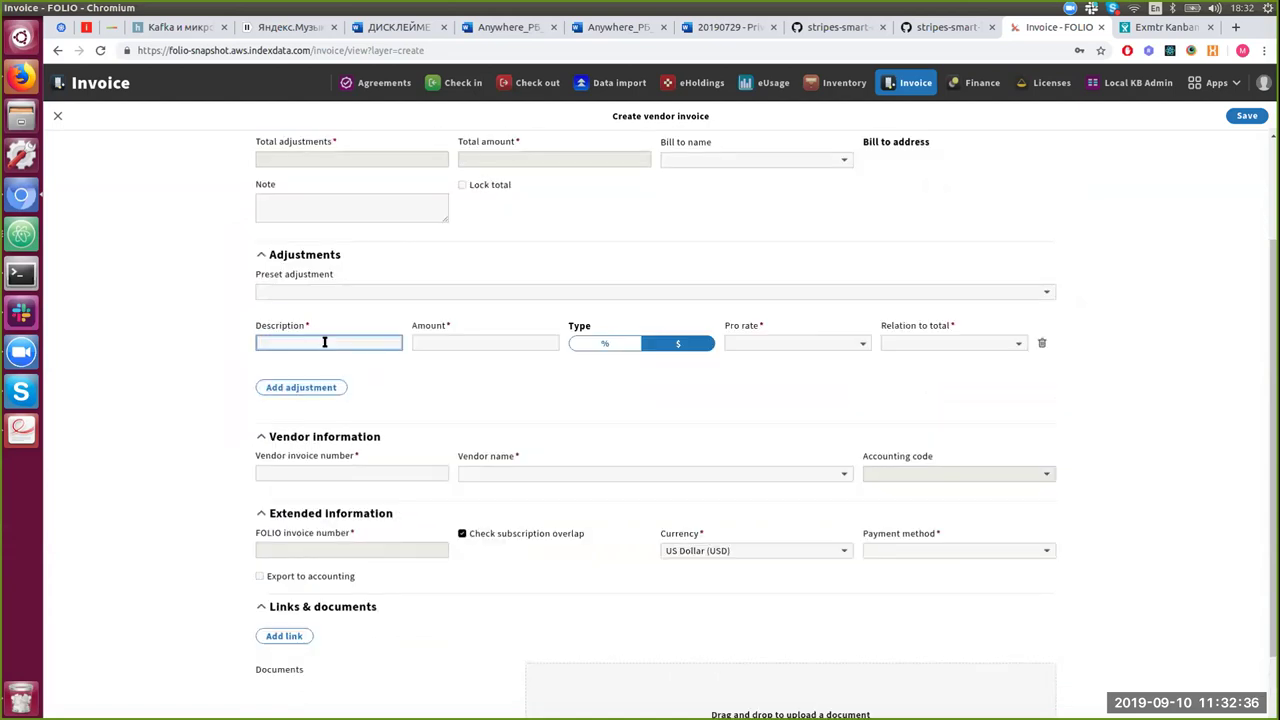
pyautogui.write('Test adj 1')
pyautogui.click(465, 342)
pyautogui.write('10')
pyautogui.click(773, 344)
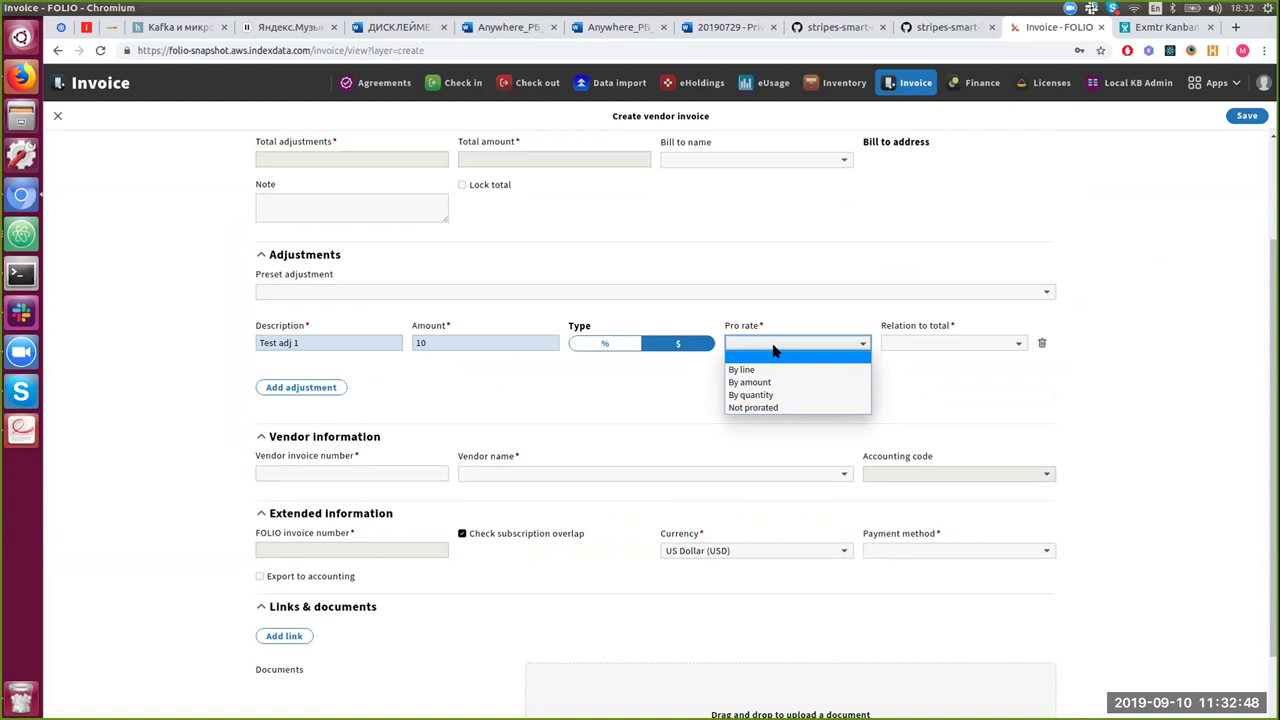
pyautogui.press('Down')
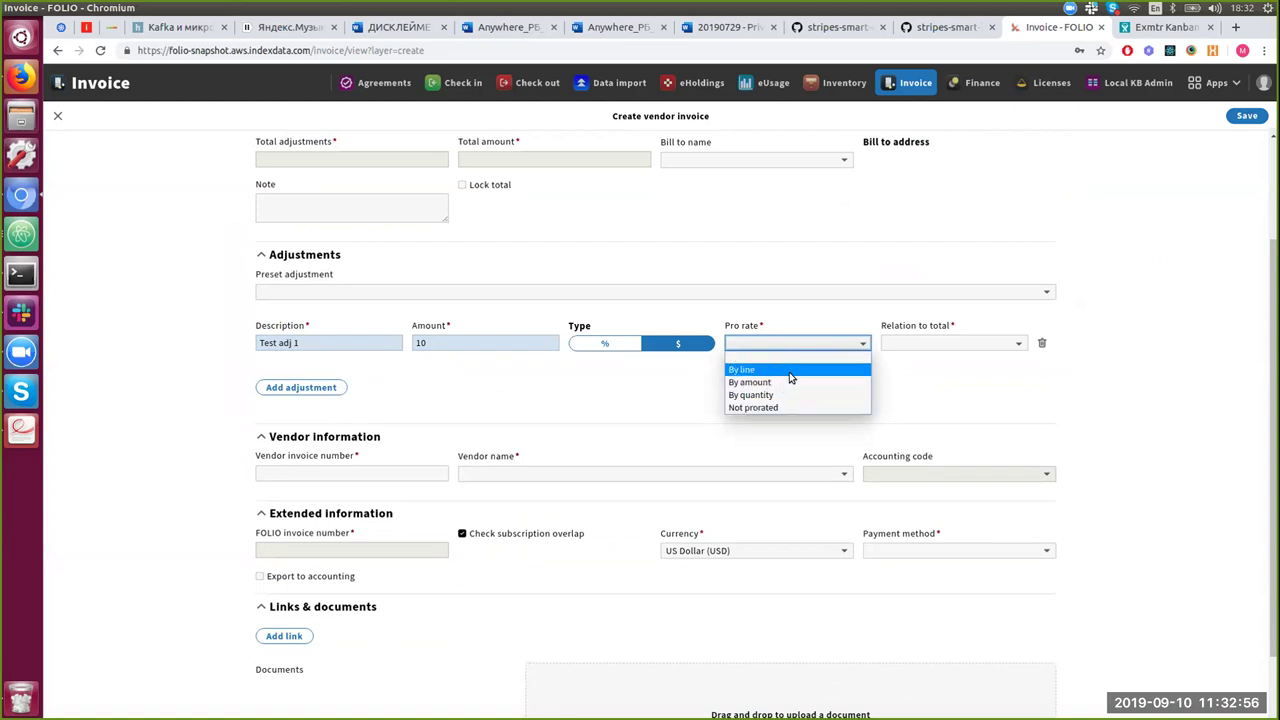
pyautogui.click(790, 370)
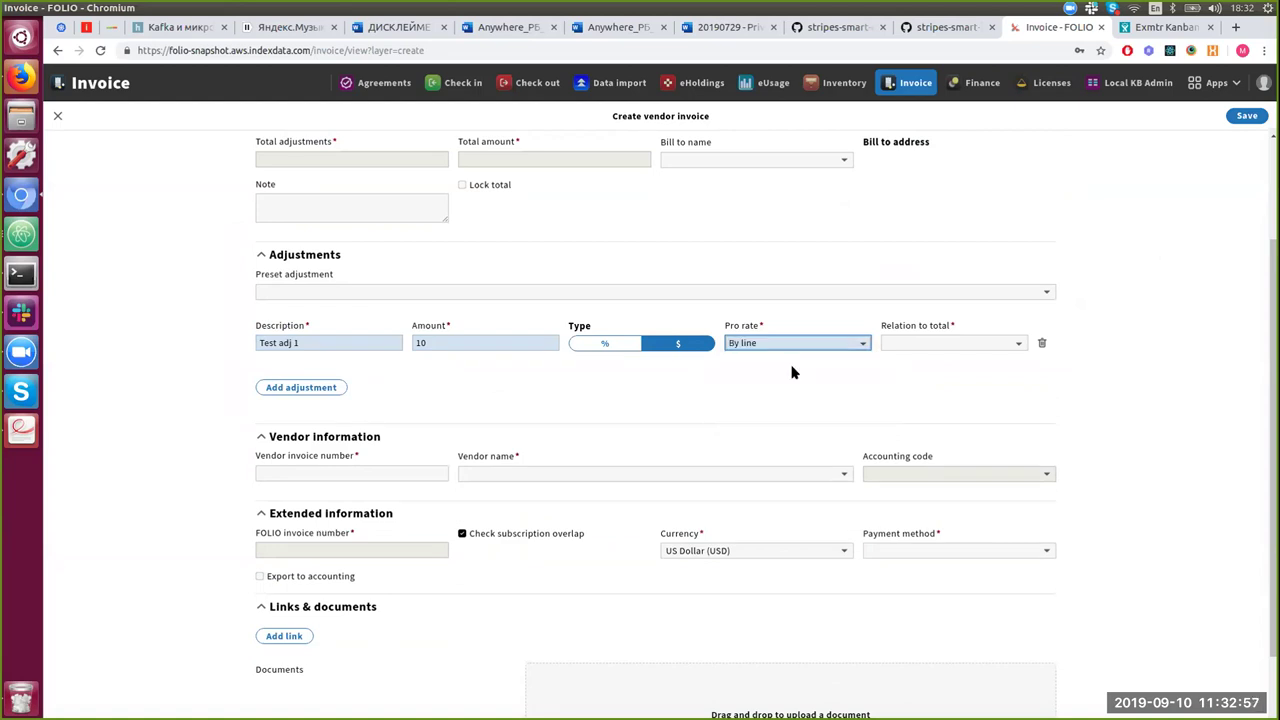
pyautogui.click(902, 342)
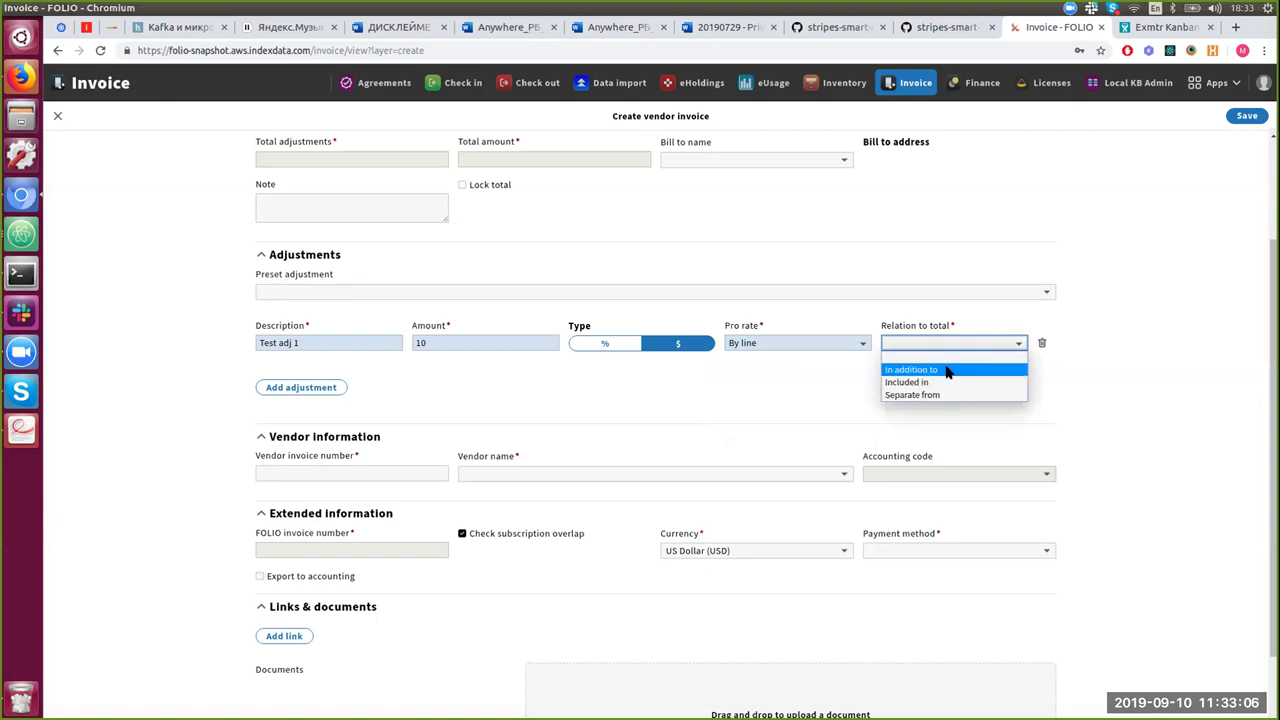
pyautogui.click(946, 371)
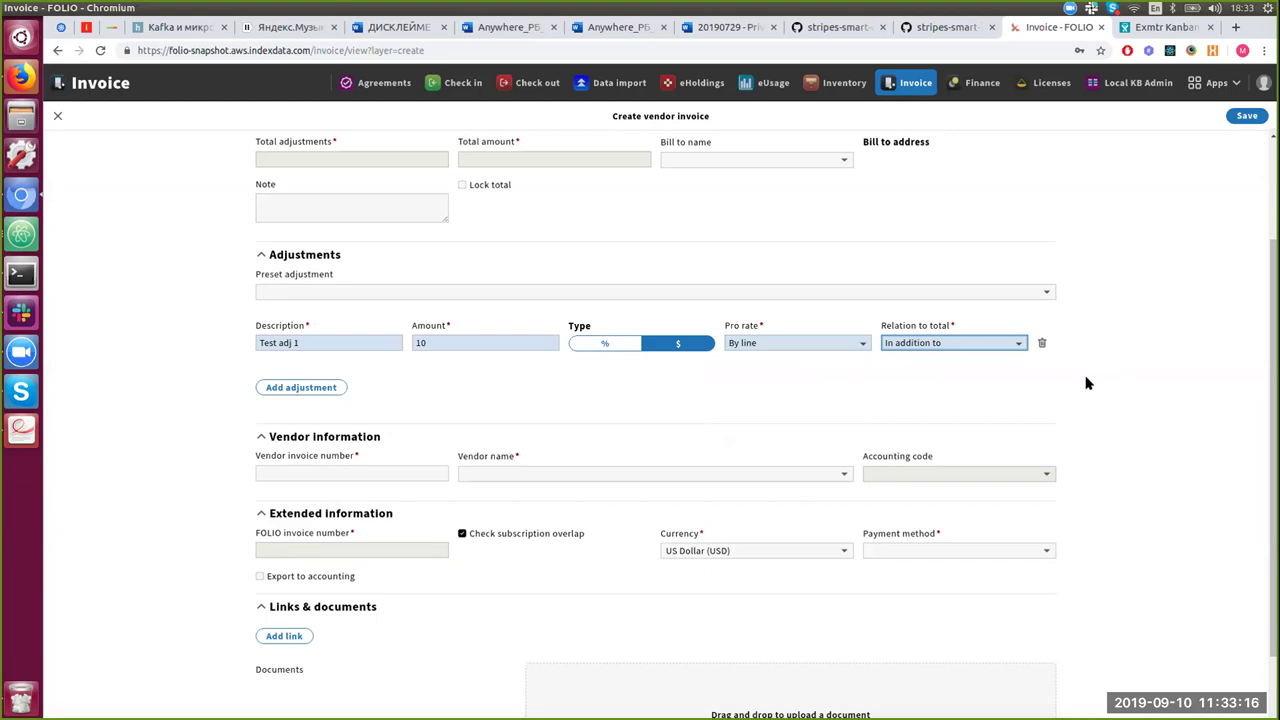
pyautogui.scroll(-1, 1086, 380)
# - Enter vendor invoice number TIND, vendor Amazon.com (AMAZ), and payment method Cash
pyautogui.click(316, 401)
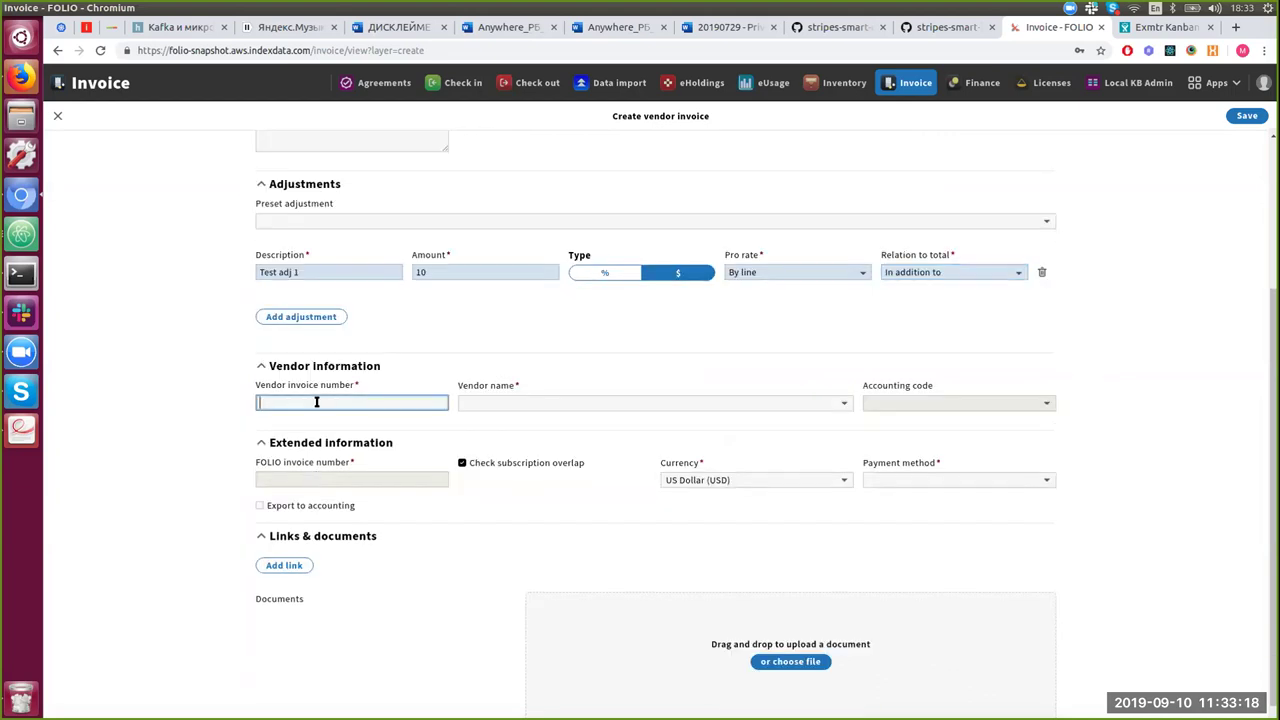
pyautogui.write('A')
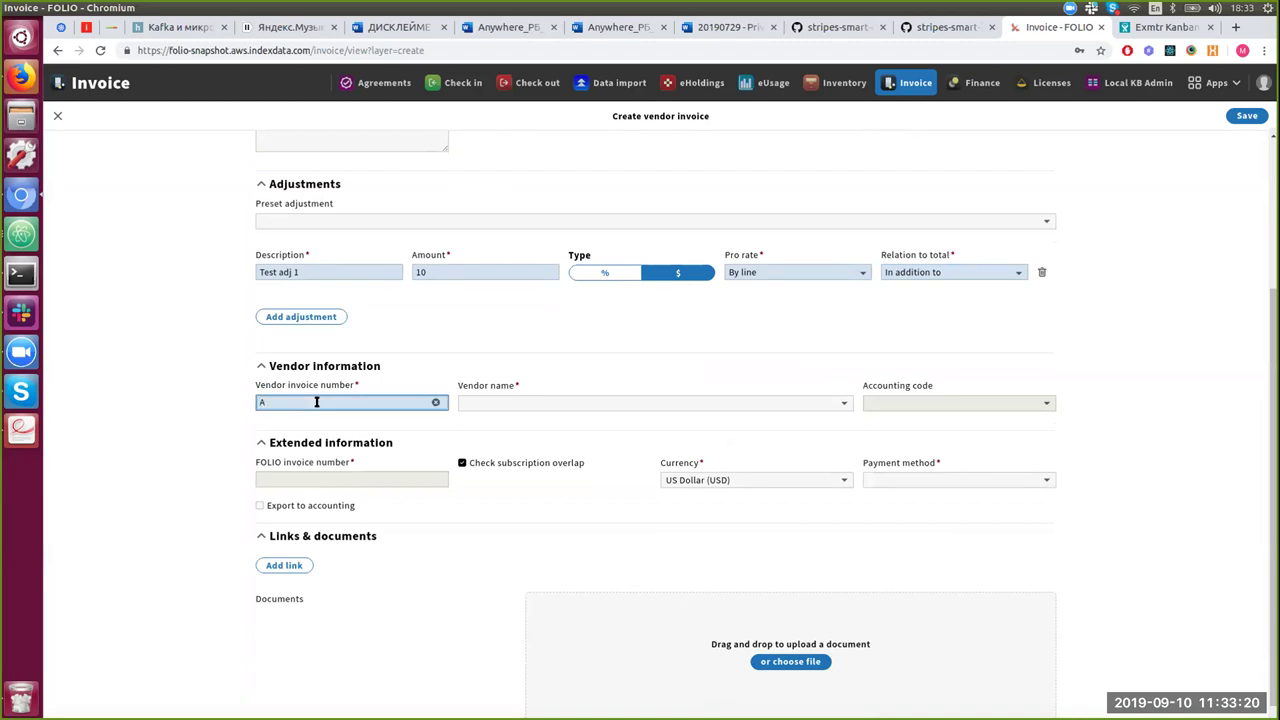
pyautogui.press('BackSpace')
pyautogui.write('TIND')
pyautogui.click(574, 402)
pyautogui.scroll(-1, 1058, 412)
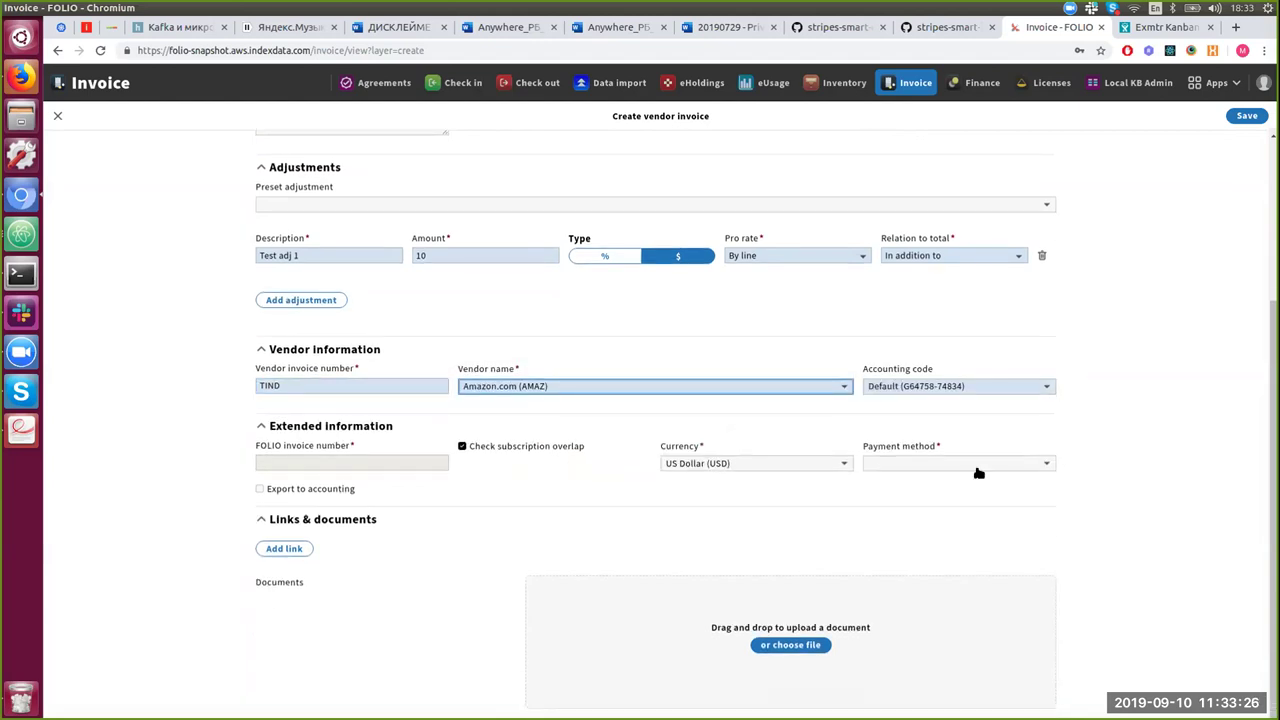
pyautogui.click(978, 472)
pyautogui.click(946, 449)
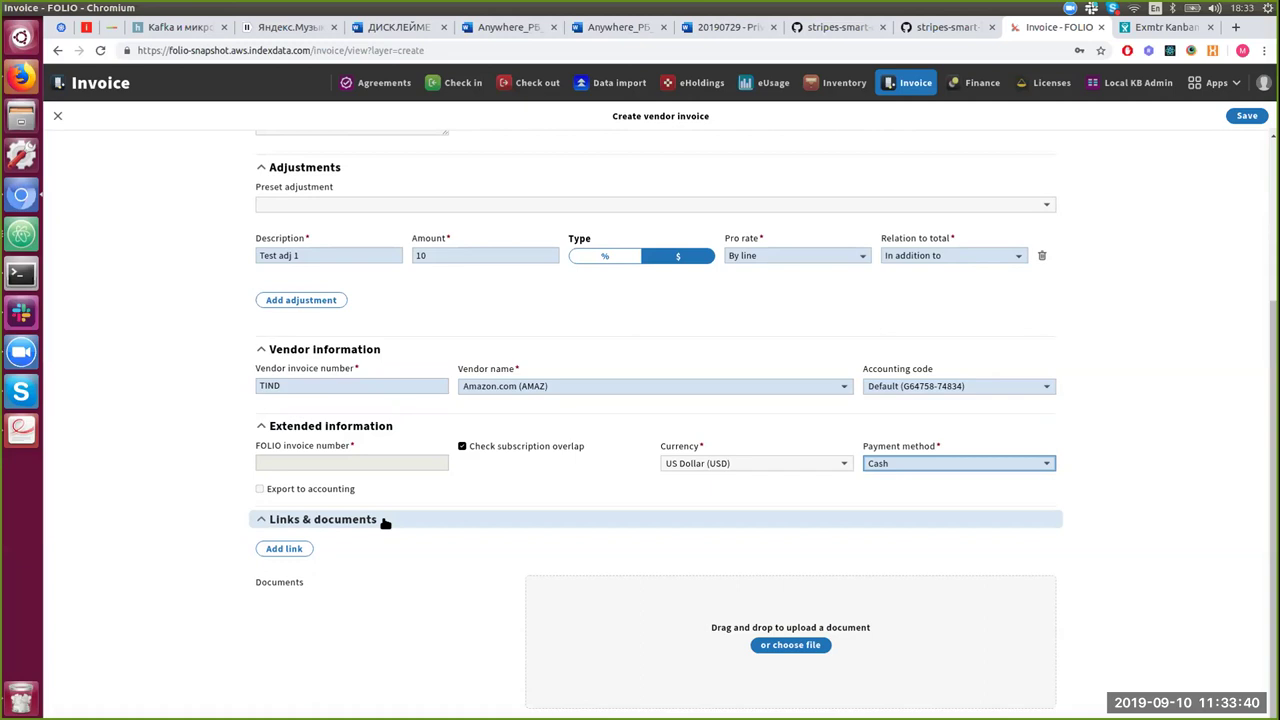
# - Add an empty link row and copy the GitHub page address for its URL
pyautogui.press('Tab')
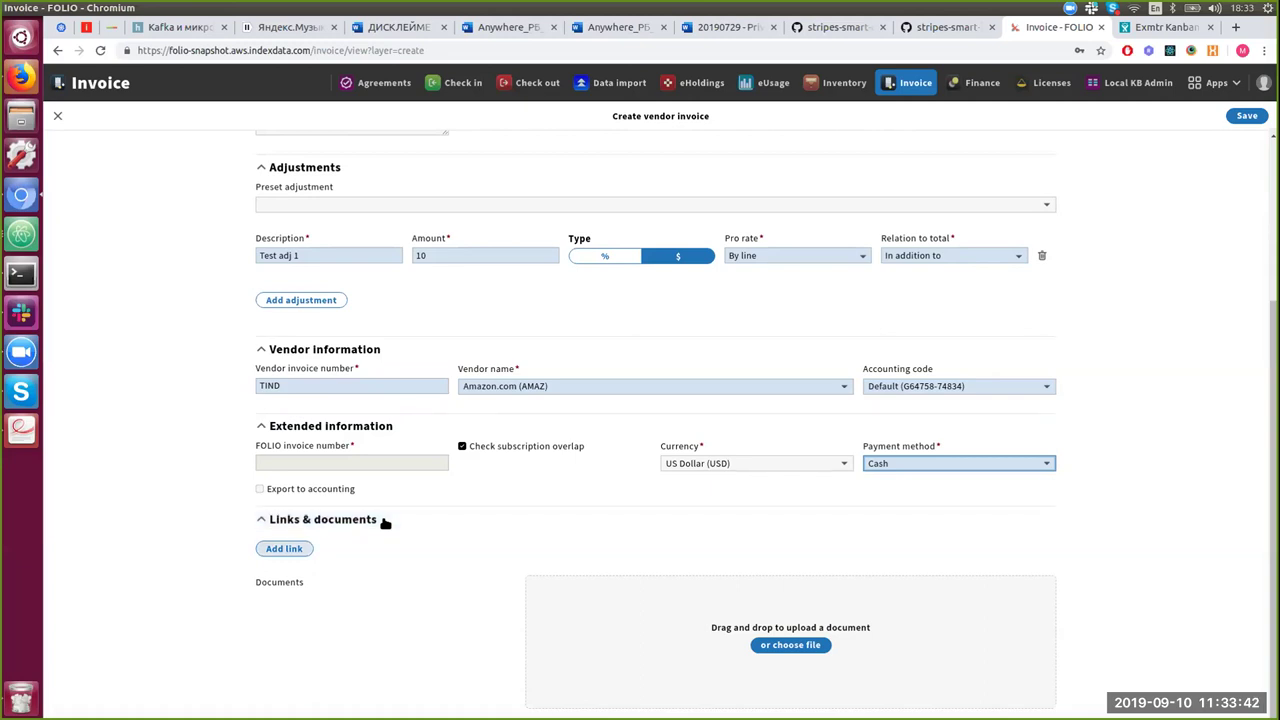
pyautogui.press('Return')
pyautogui.click(935, 27)
pyautogui.click(809, 50)
pyautogui.click(1058, 27)
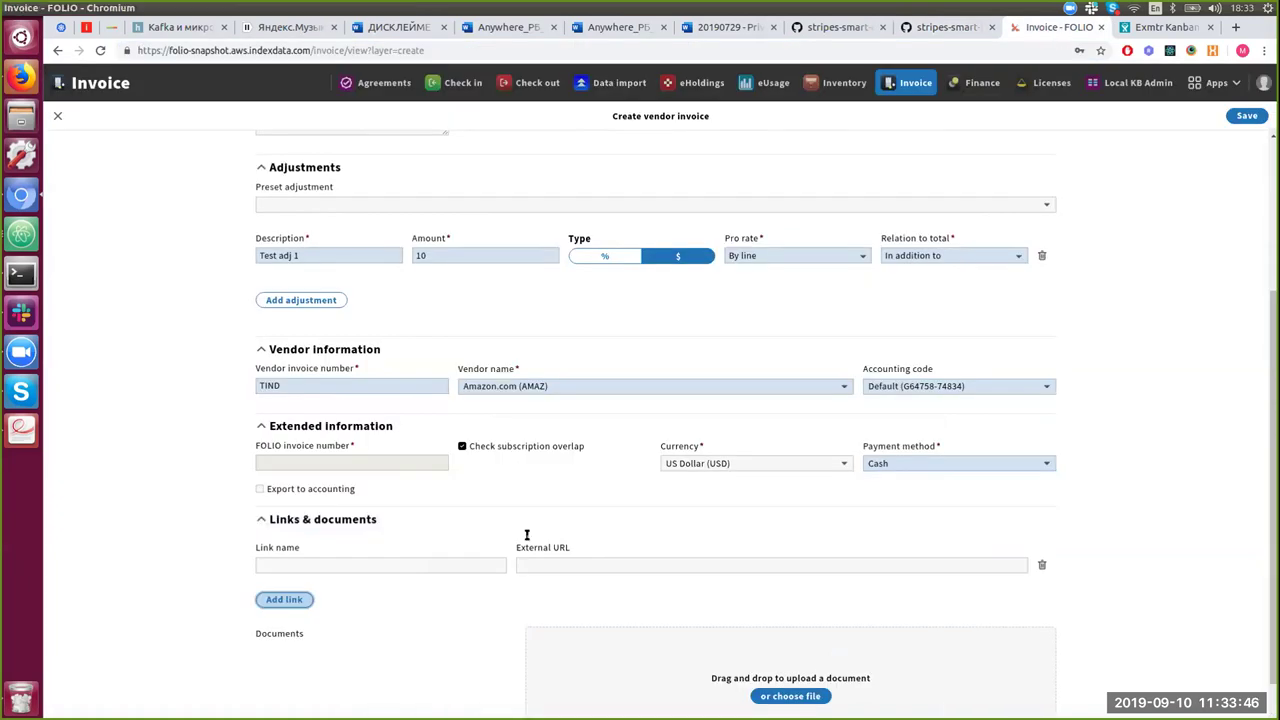
pyautogui.click(553, 565)
# - Name the link 'receipt 1' with the pasted GitHub file URL
pyautogui.write('https://github.com/folio-org/stripes-smart-components/blob/master/lib/SearchAndSort/SearchAndSortQuery.md')
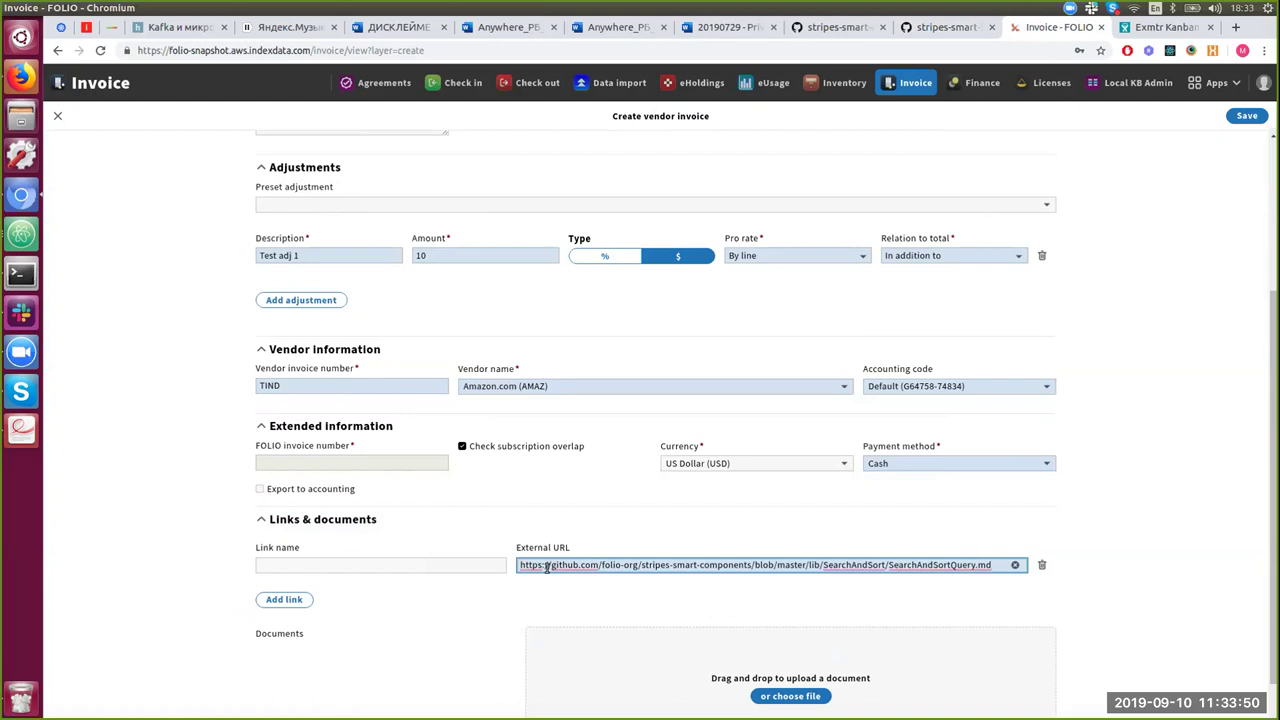
pyautogui.click(427, 562)
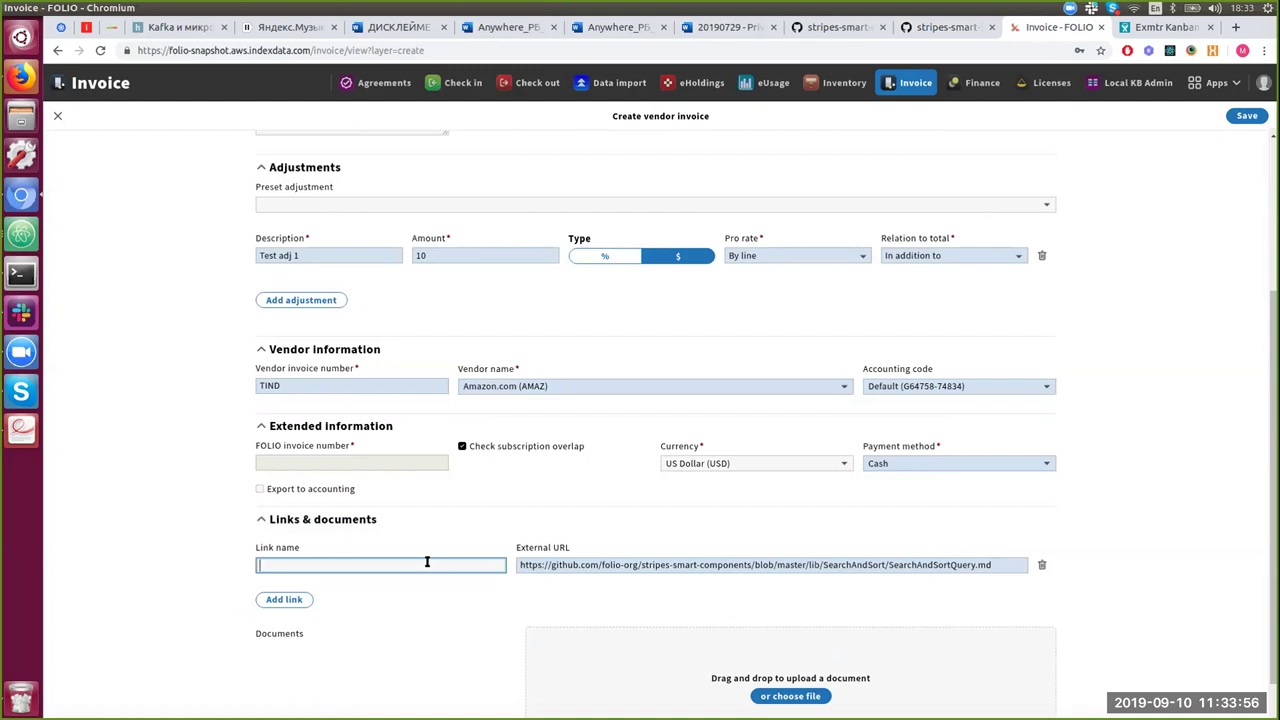
pyautogui.write('receipt 1')
pyautogui.scroll(-1, 820, 600)
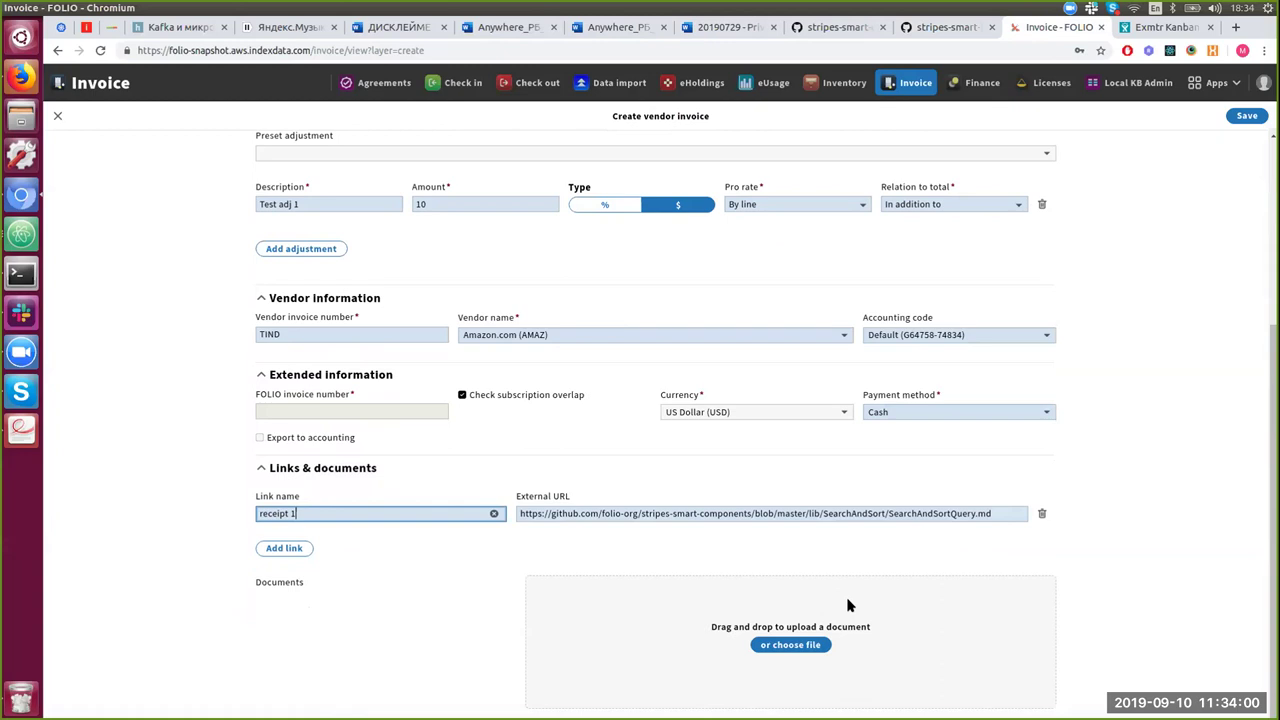
# - Attach ticket_with_registration (1).pdf and a spreadsheet to Documents, then save the invoice
pyautogui.click(24, 117)
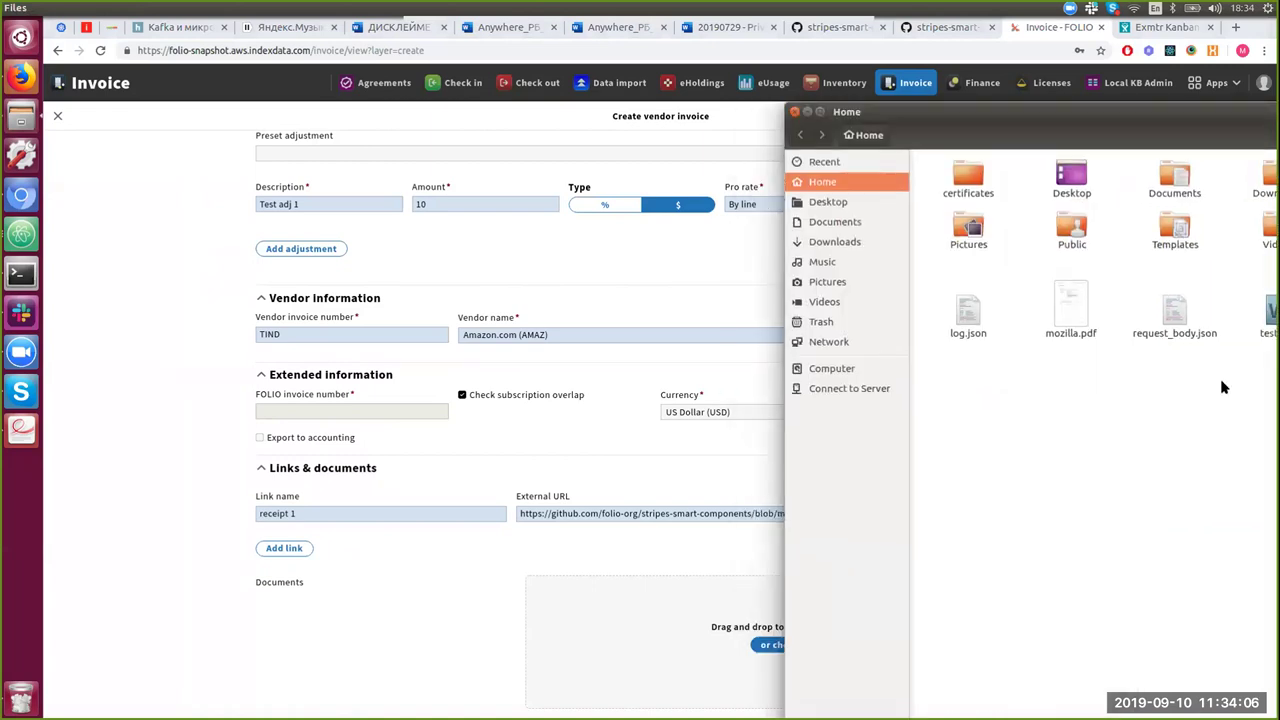
pyautogui.click(834, 241)
pyautogui.moveTo(1071, 185); pyautogui.dragTo(618, 648)
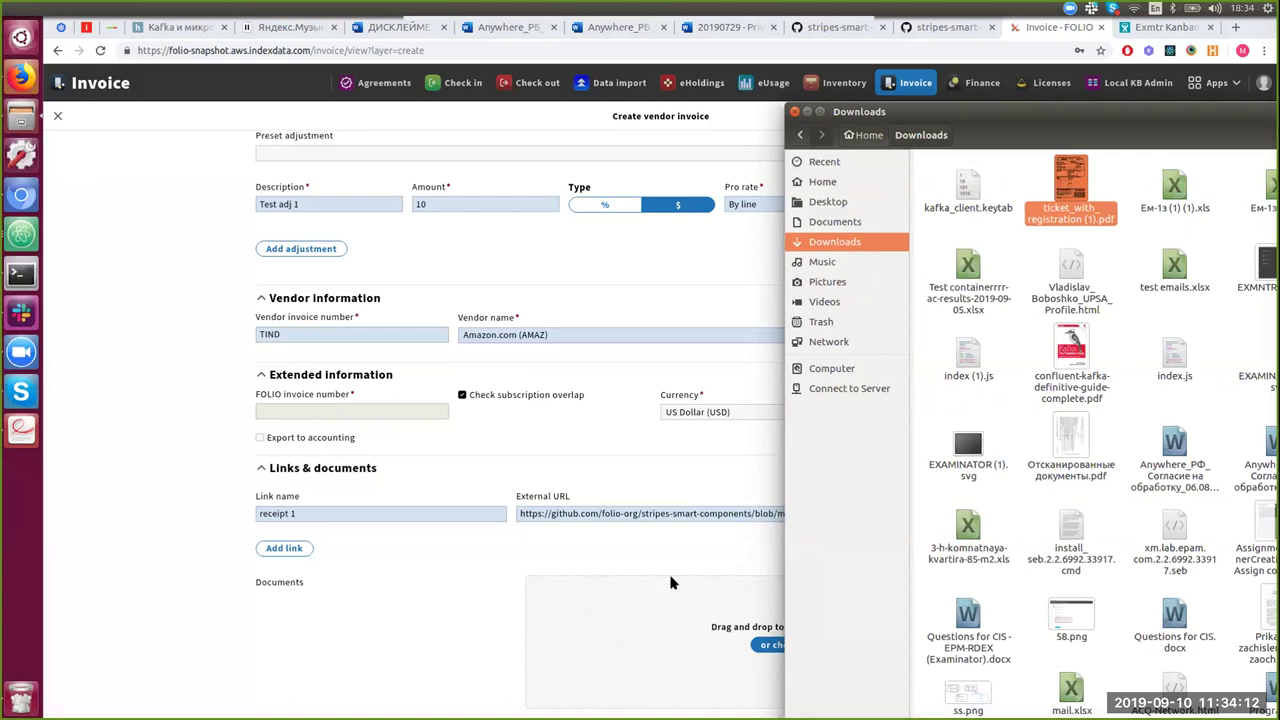
pyautogui.moveTo(985, 112); pyautogui.dragTo(1122, 104)
pyautogui.moveTo(1207, 175); pyautogui.dragTo(789, 626)
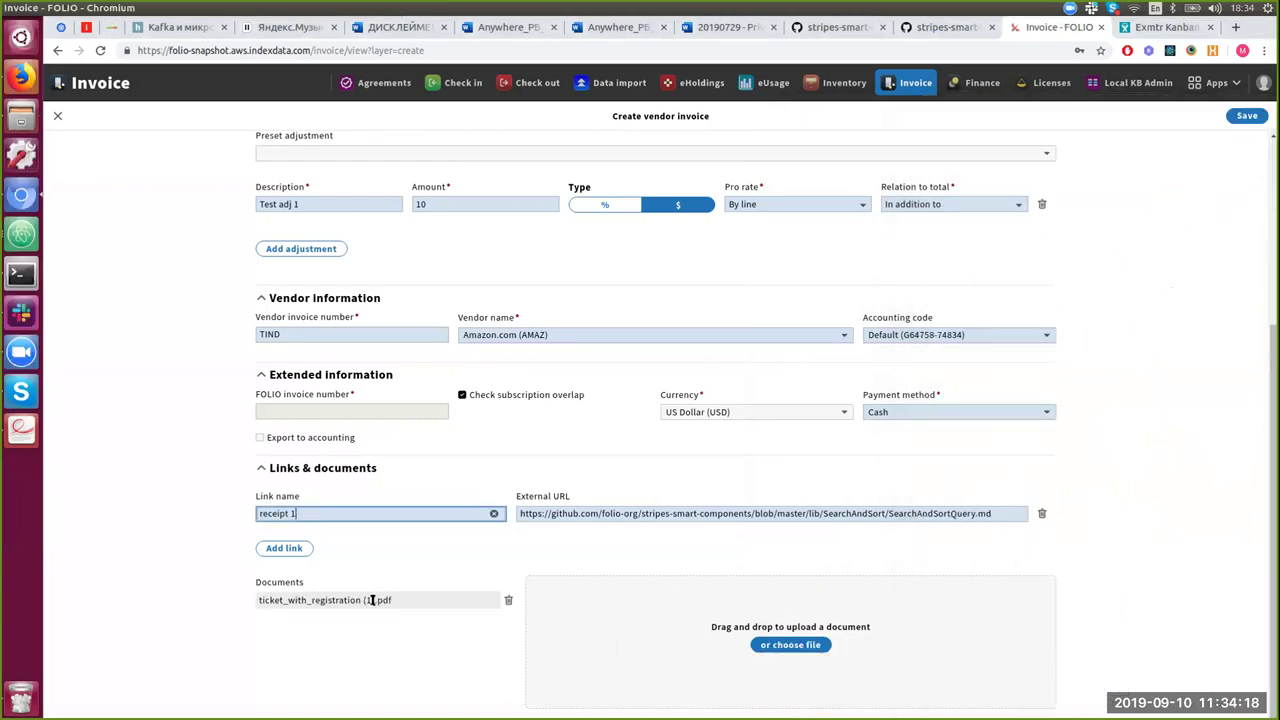
pyautogui.click(803, 648)
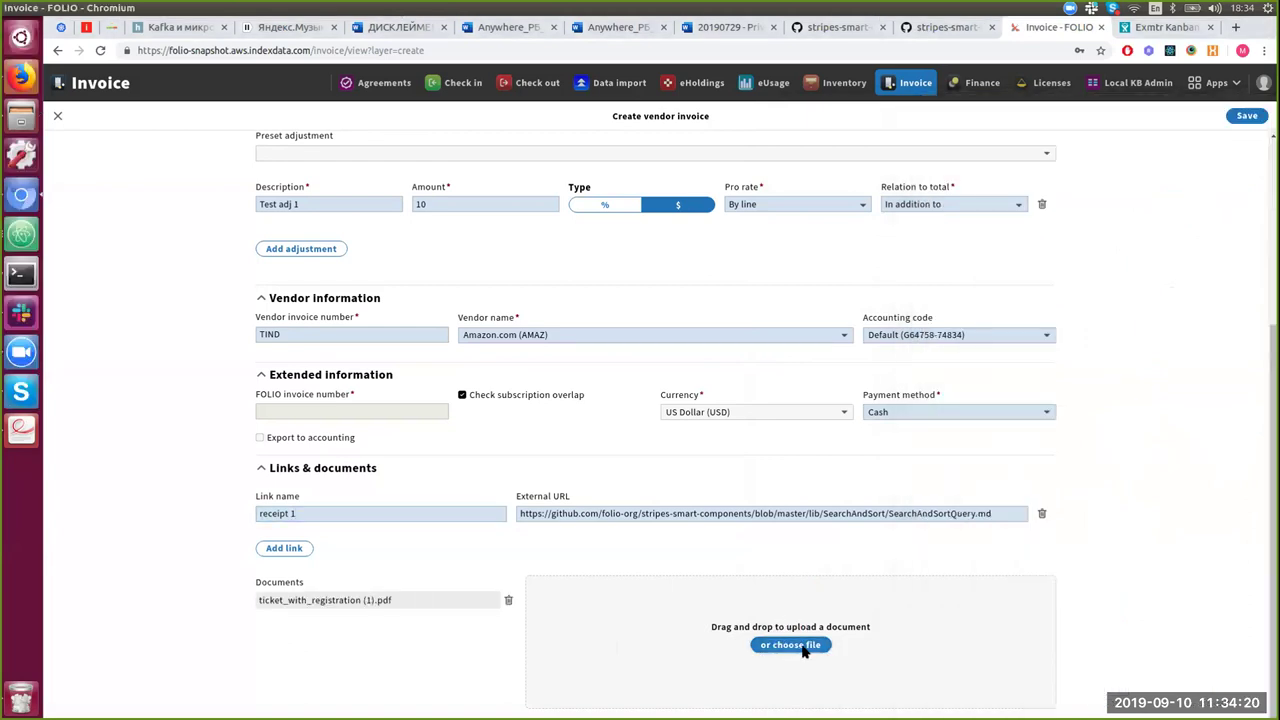
pyautogui.click(547, 199)
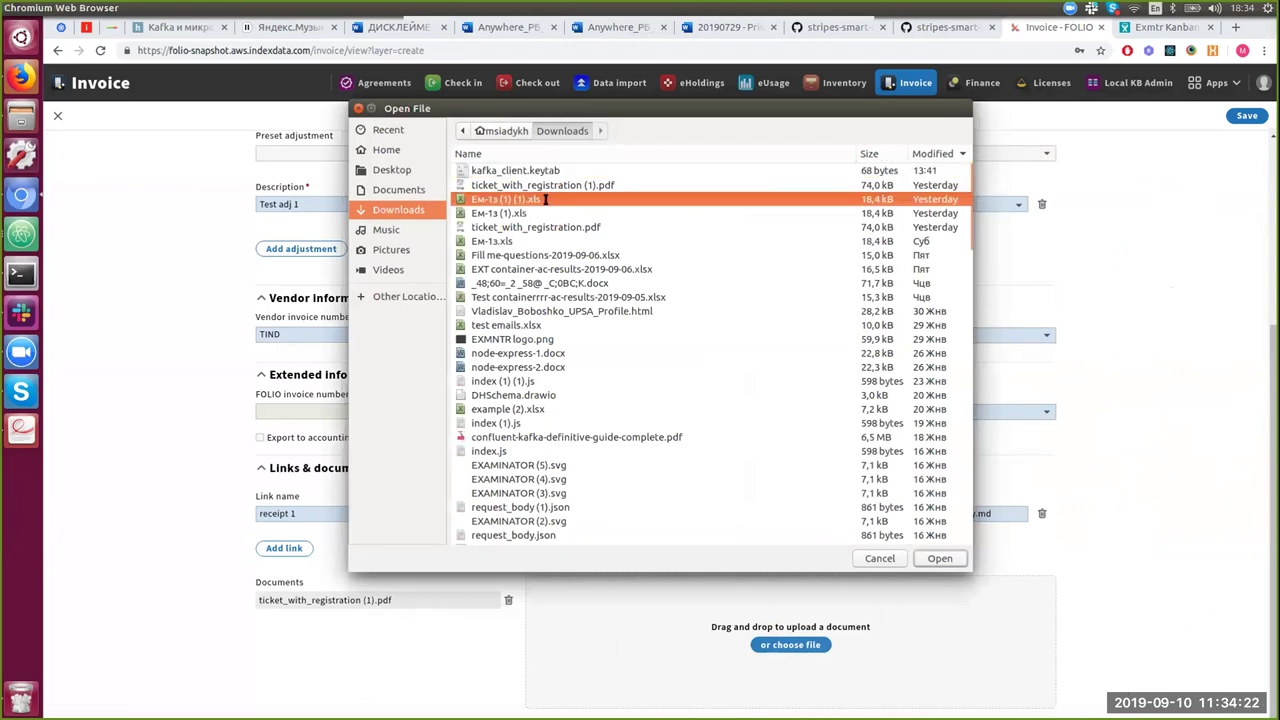
pyautogui.doubleClick(545, 199)
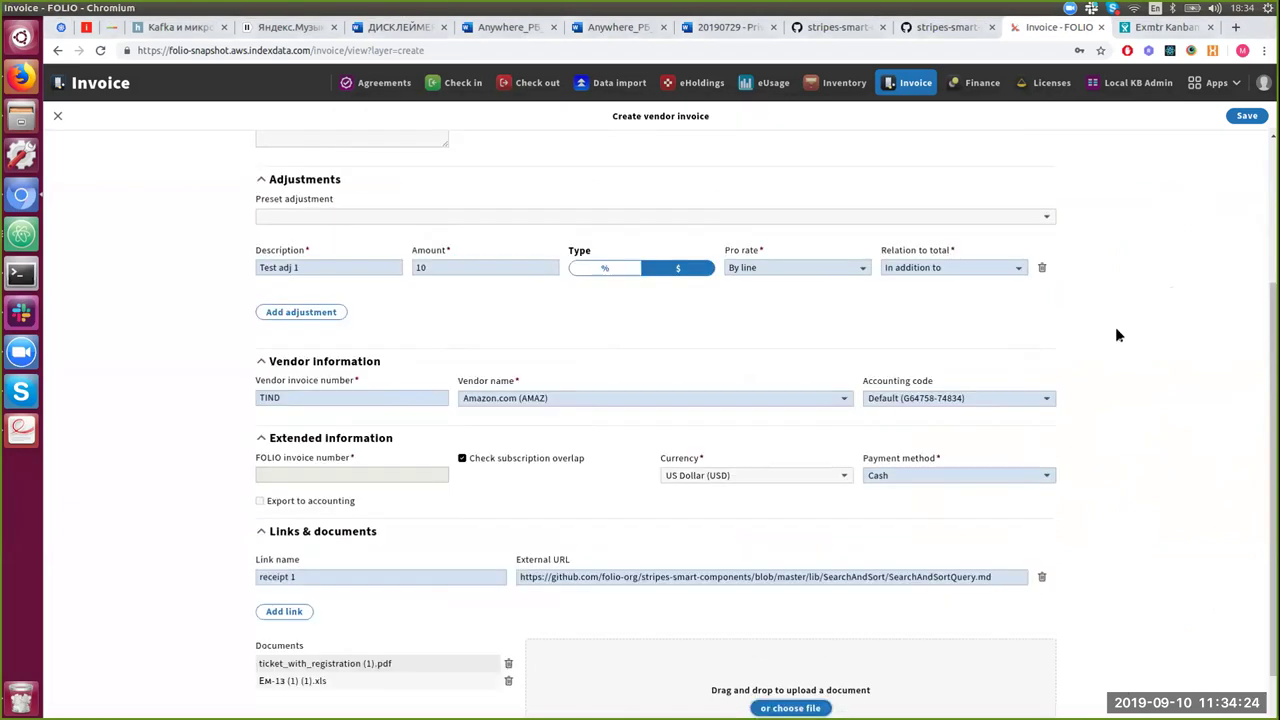
pyautogui.scroll(3, 1115, 327)
pyautogui.click(1240, 118)
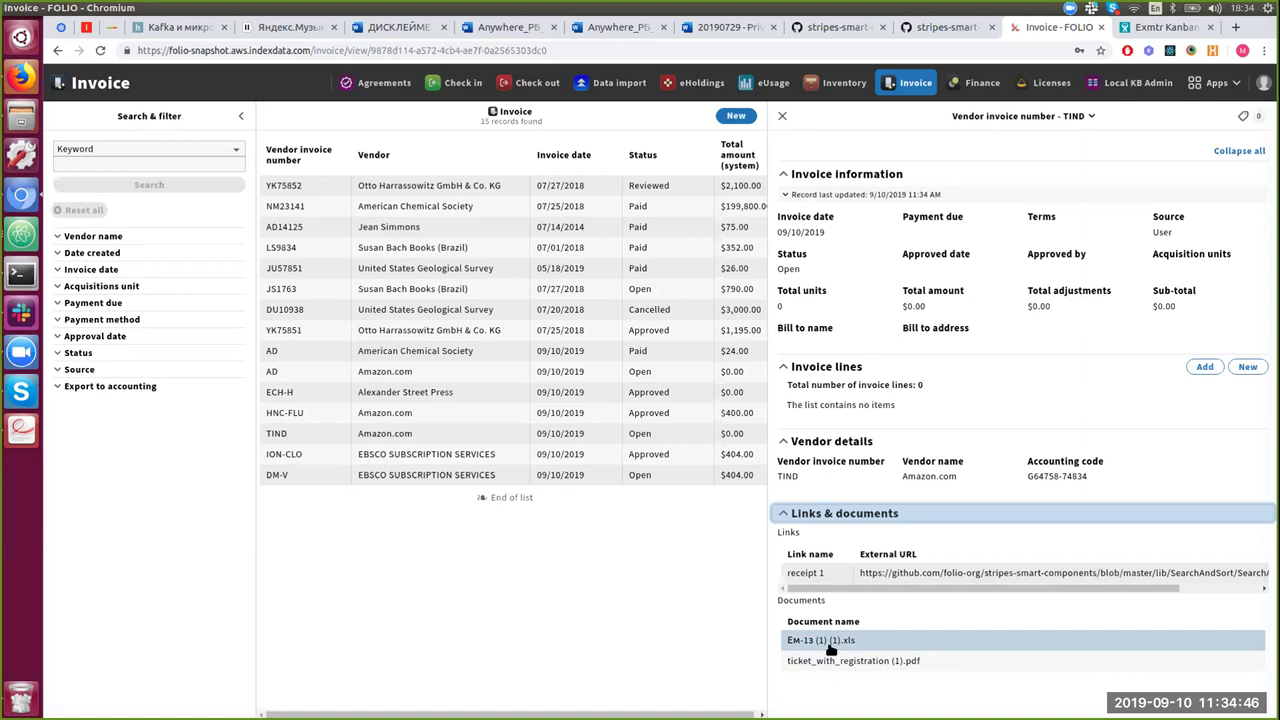
# - Download the TIND invoice's attached Em-13 (1) (1).xls from the edit form, then close it unsaved
pyautogui.click(1048, 117)
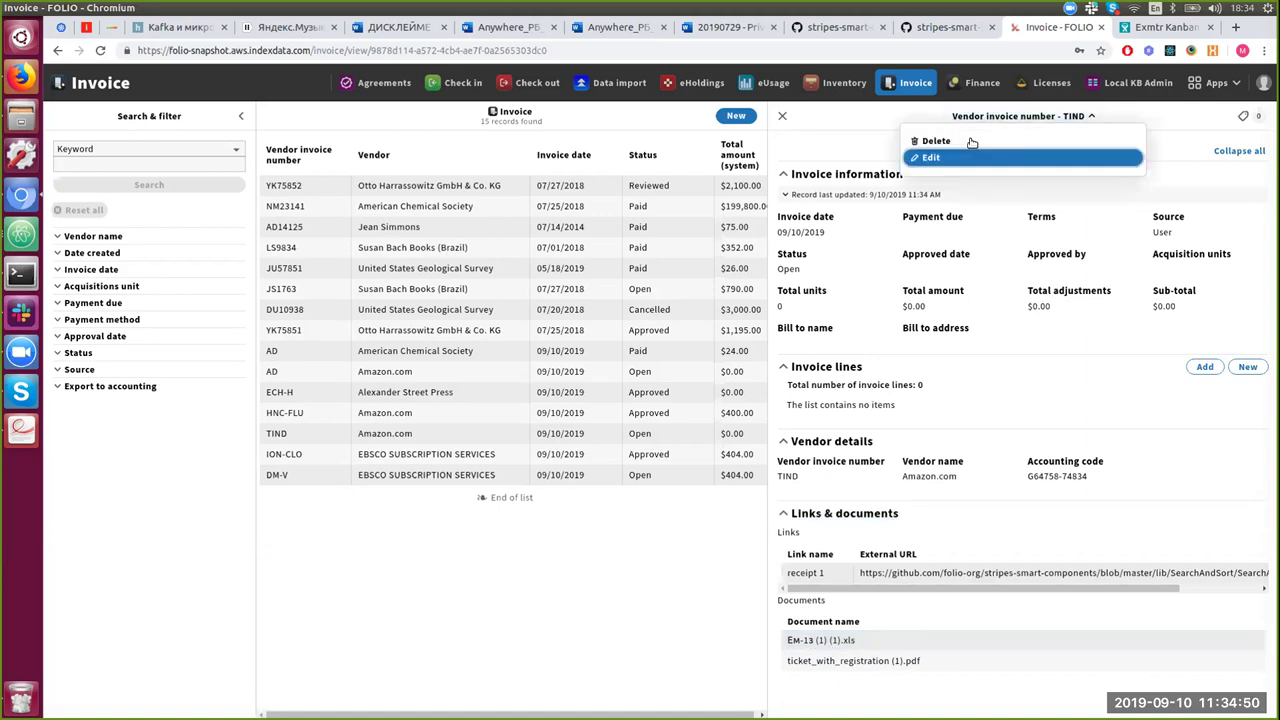
pyautogui.click(947, 162)
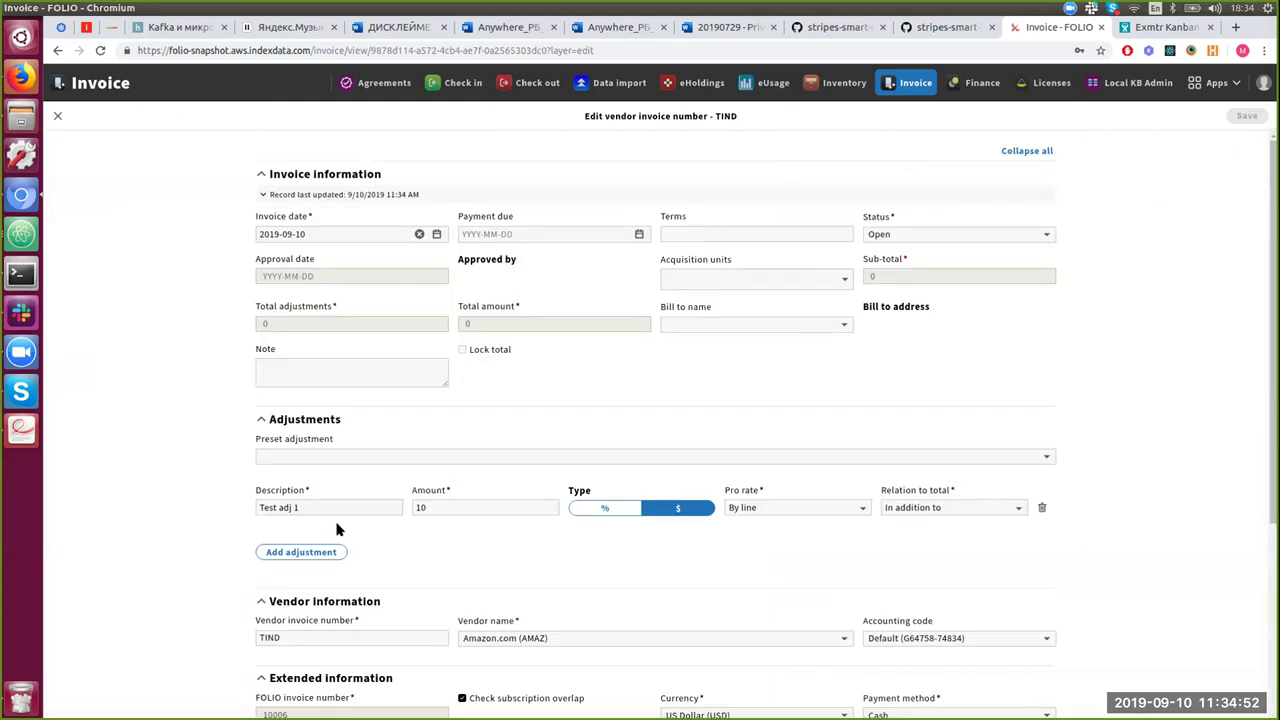
pyautogui.scroll(-3, 337, 530)
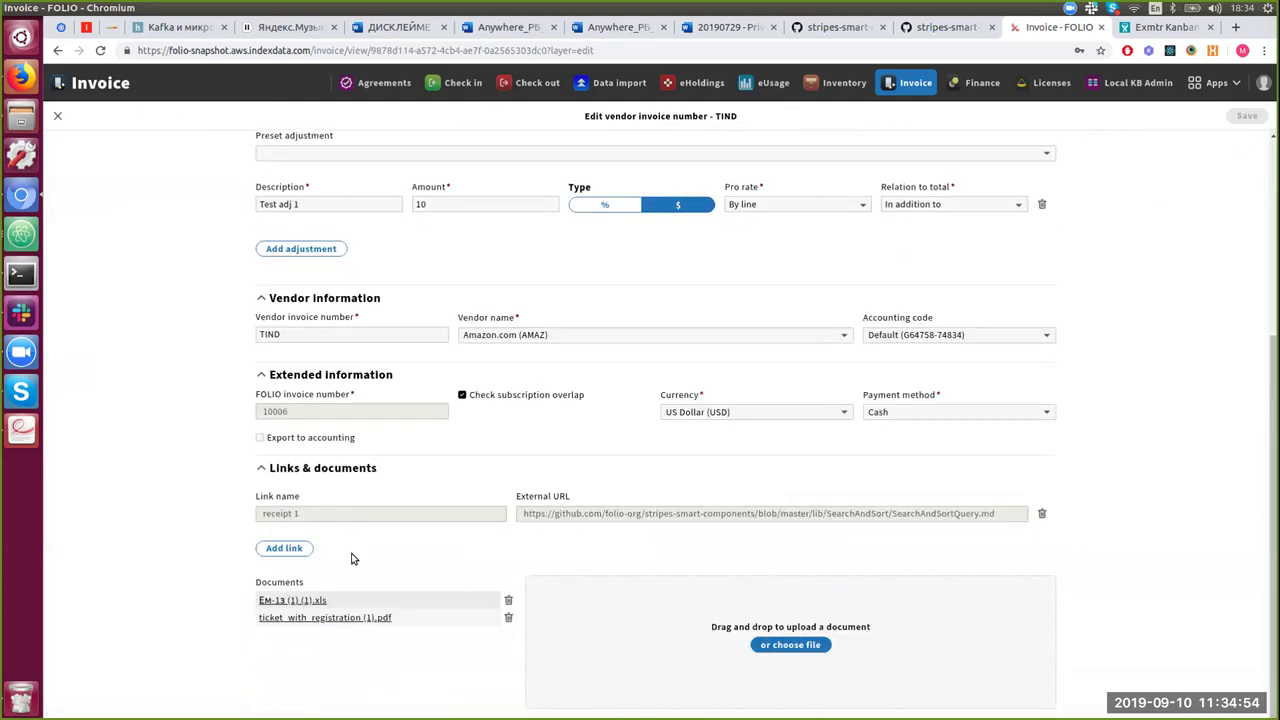
pyautogui.click(305, 603)
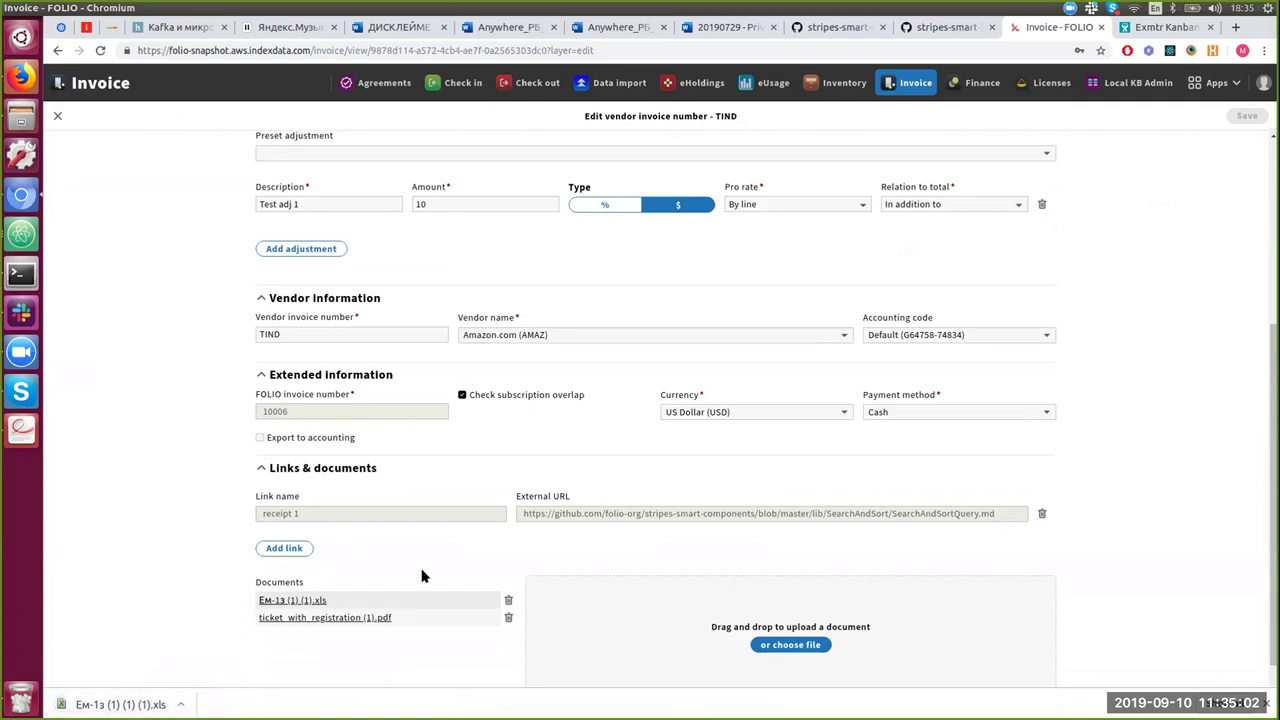
pyautogui.scroll(3, 602, 558)
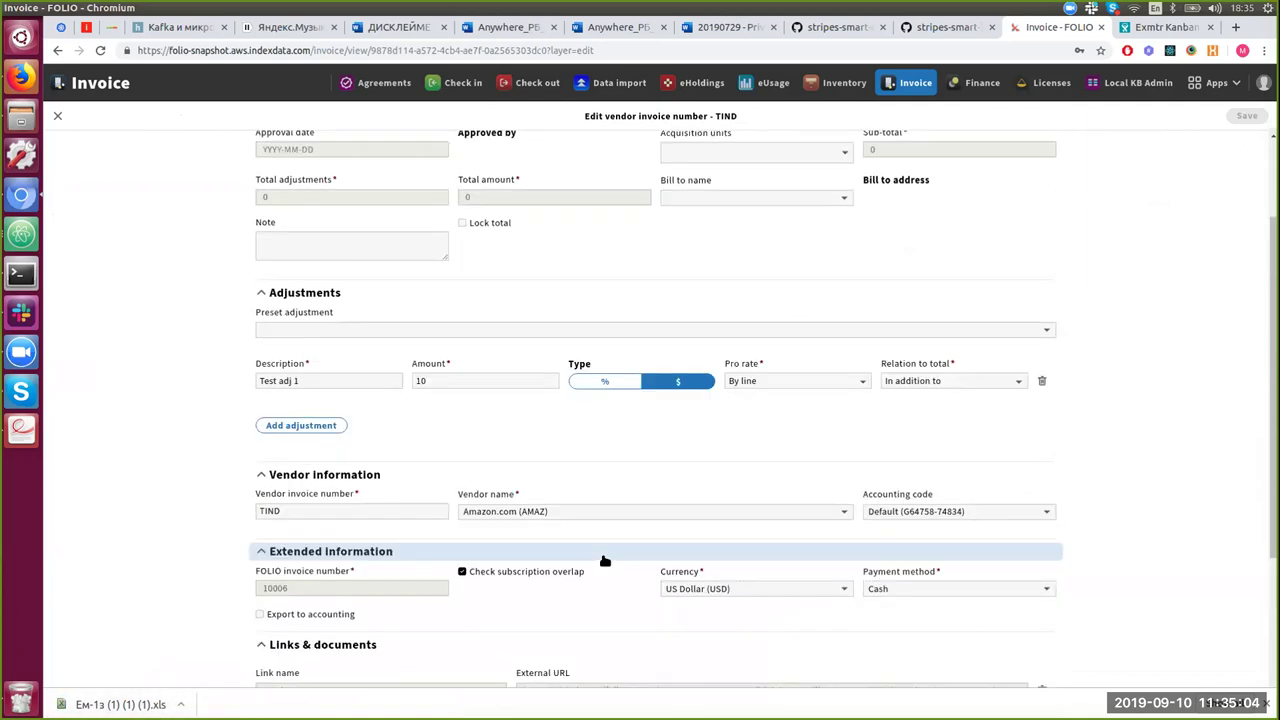
pyautogui.scroll(2, 604, 560)
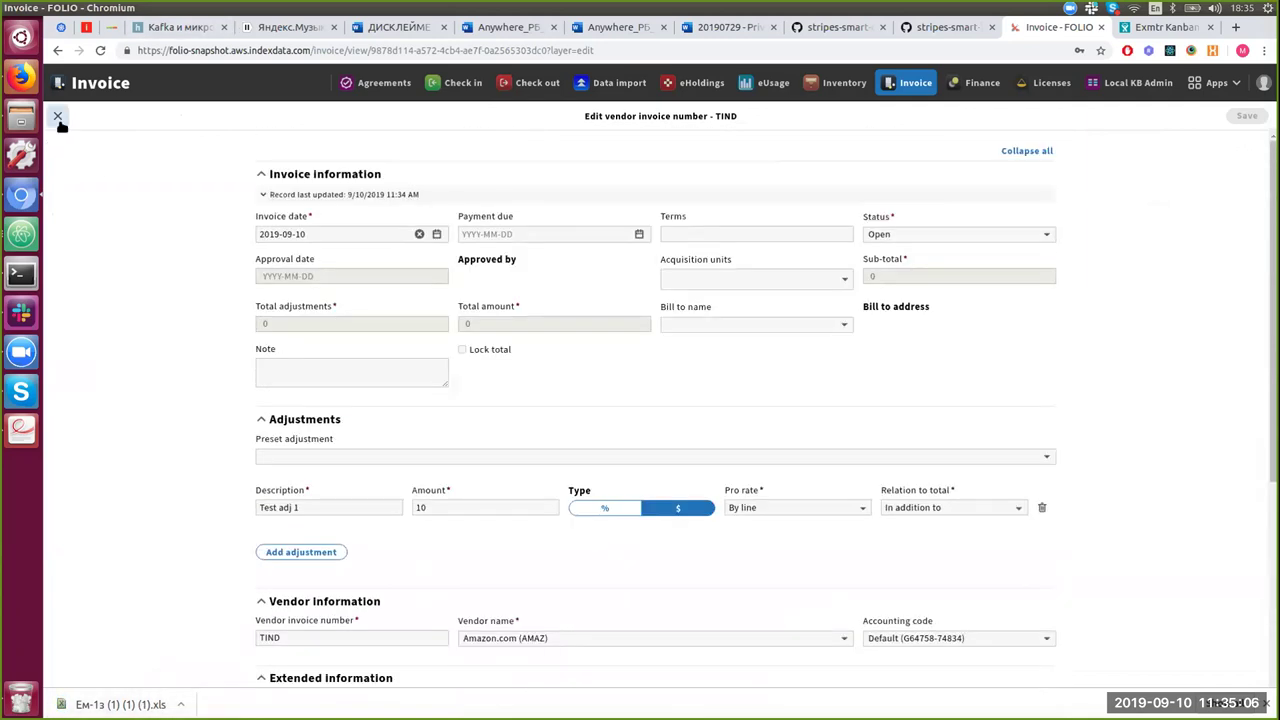
pyautogui.click(58, 118)
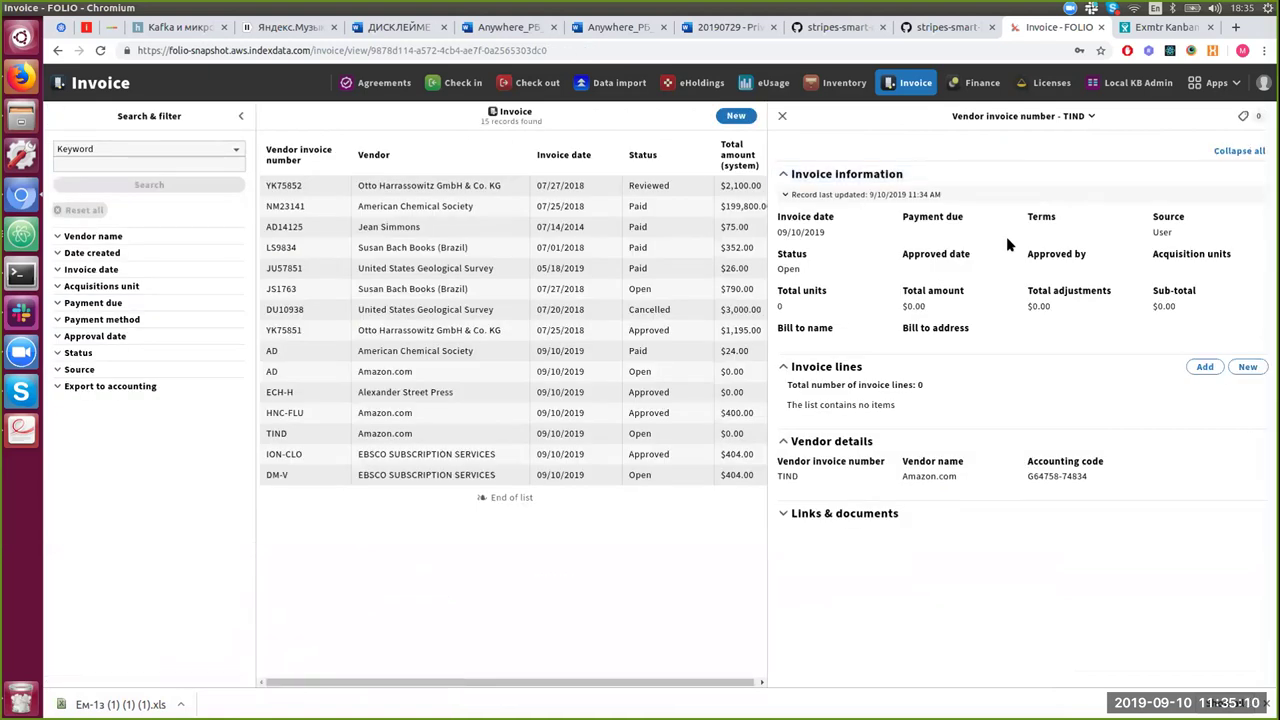
pyautogui.click(1204, 368)
# - Add order line Interesting Times (10006-1) to the TIND invoice, after toggling the Canceled filter
pyautogui.click(1201, 367)
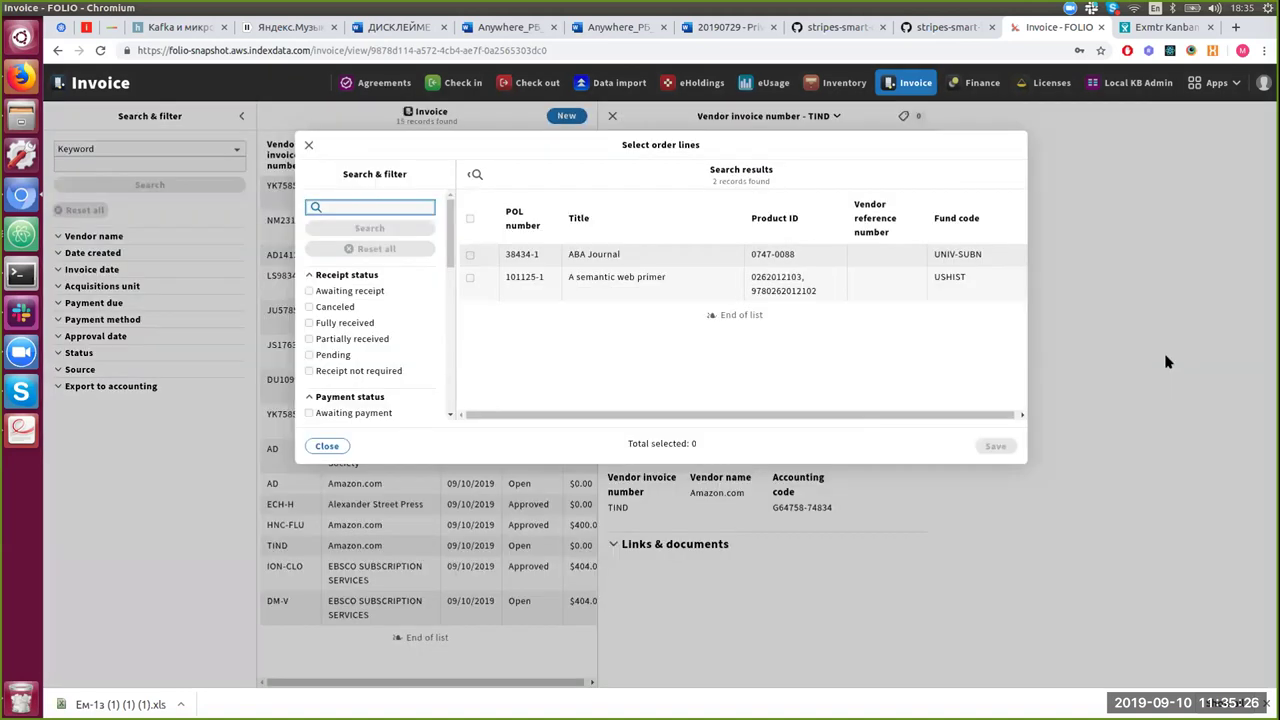
pyautogui.scroll(-1, 438, 255)
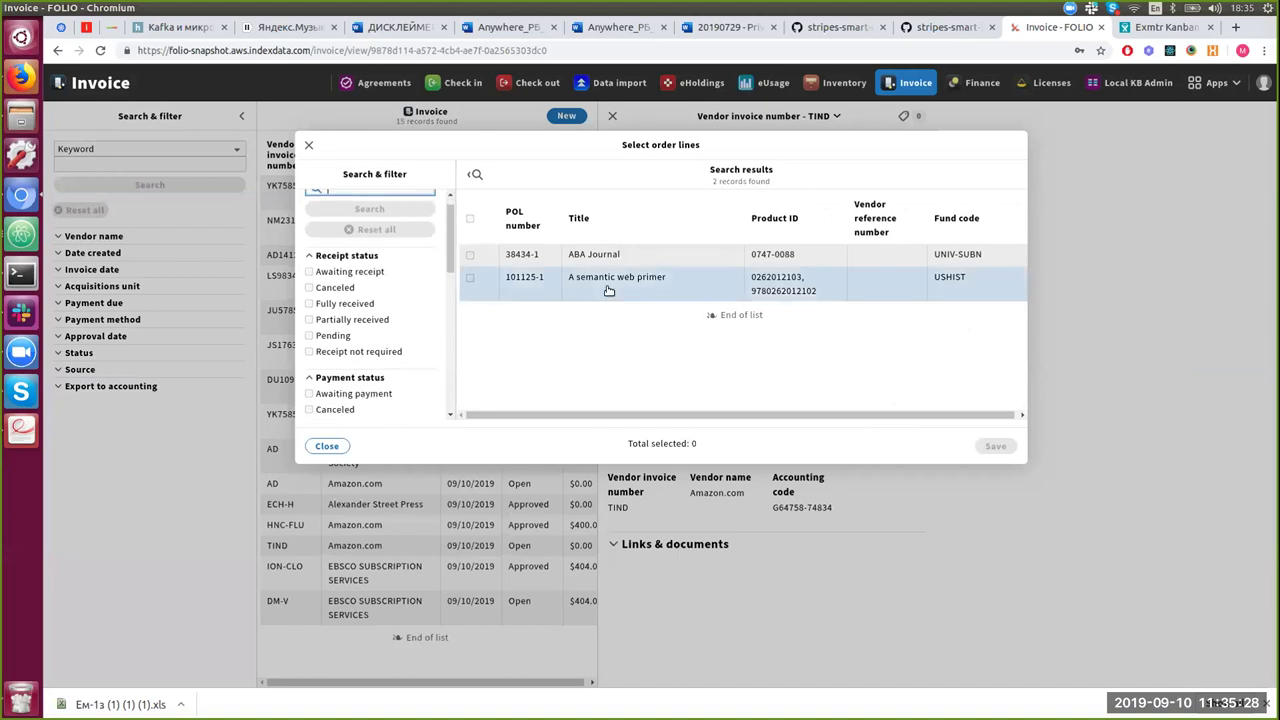
pyautogui.scroll(2, 385, 278)
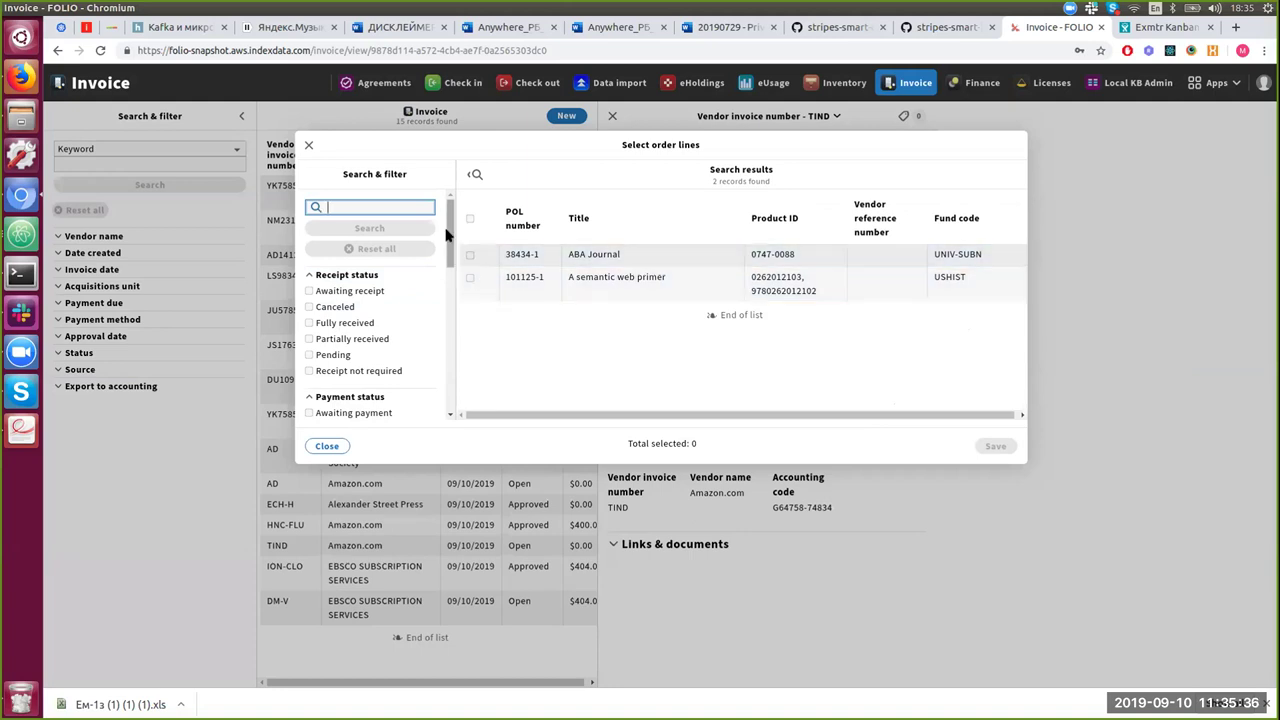
pyautogui.click(341, 309)
pyautogui.click(341, 308)
pyautogui.scroll(-5, 757, 286)
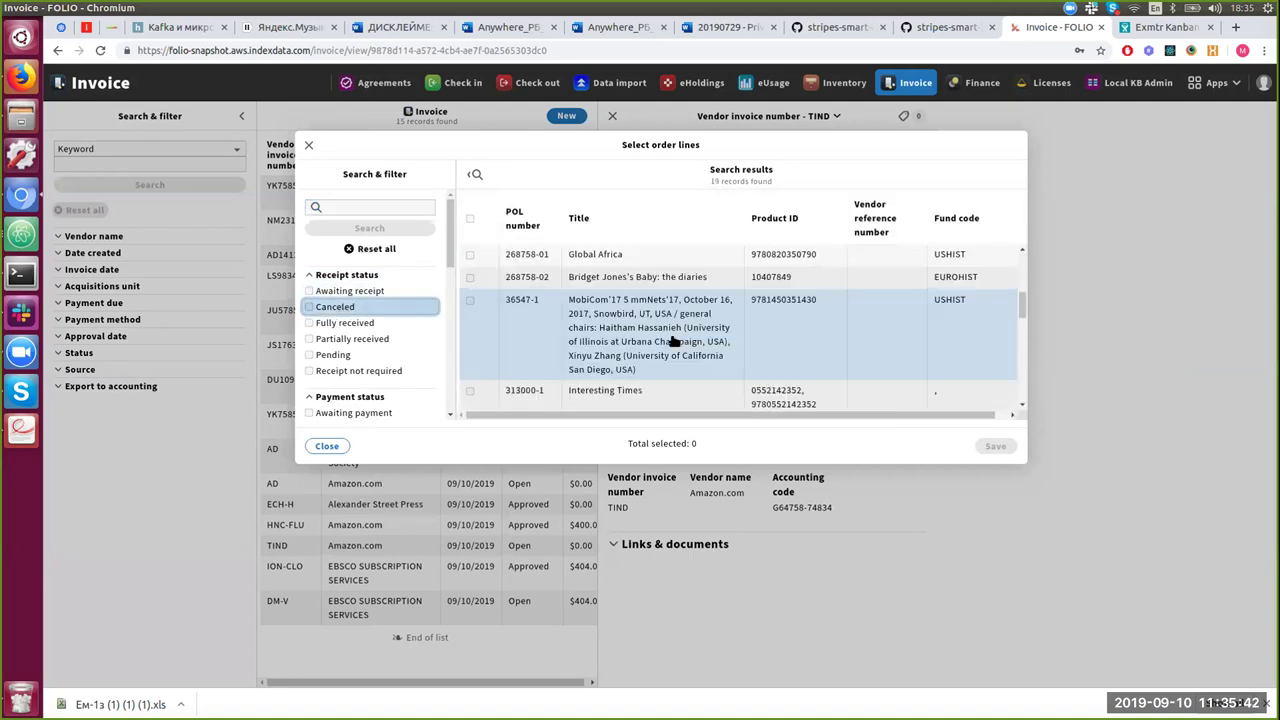
pyautogui.scroll(-1, 673, 342)
pyautogui.click(480, 358)
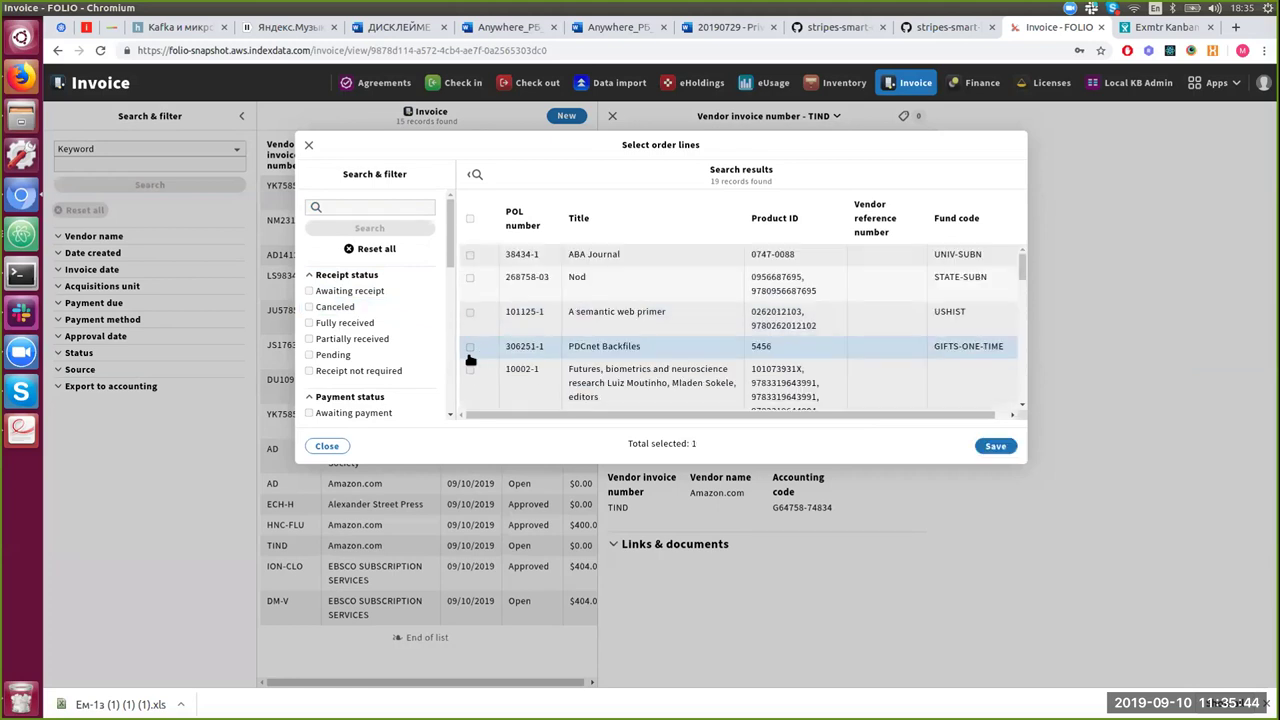
pyautogui.click(995, 446)
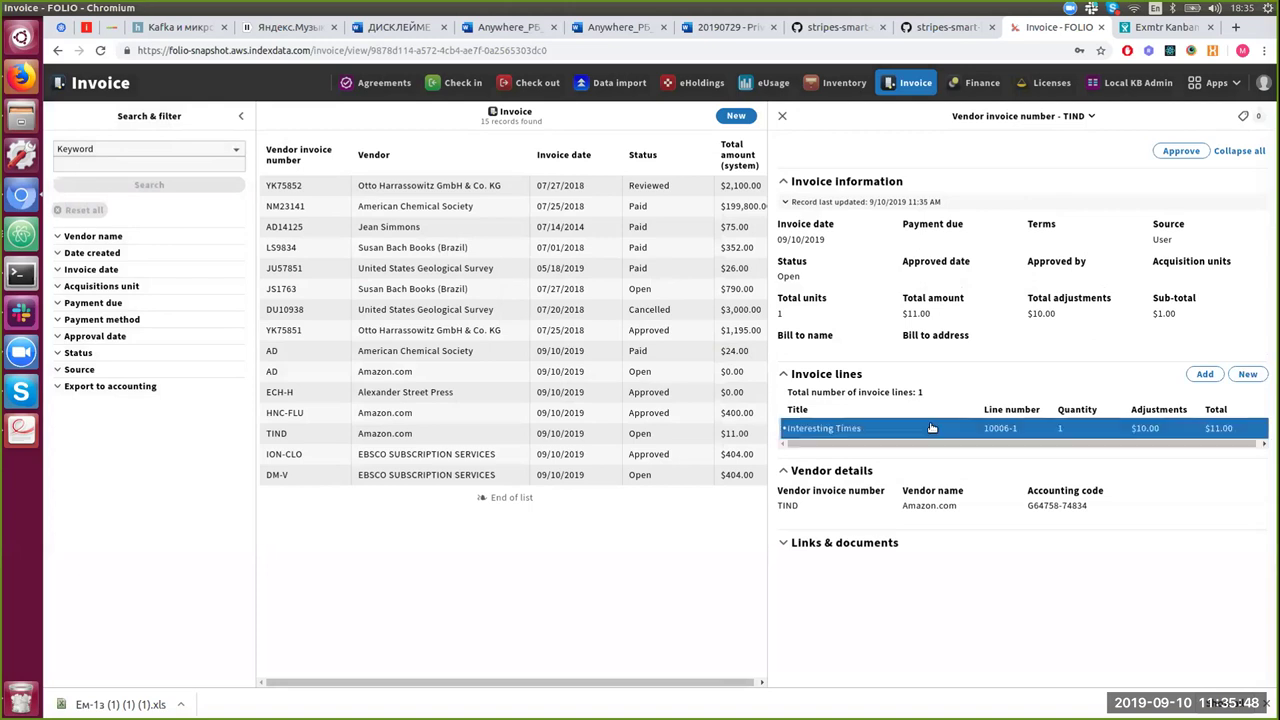
pyautogui.click(931, 428)
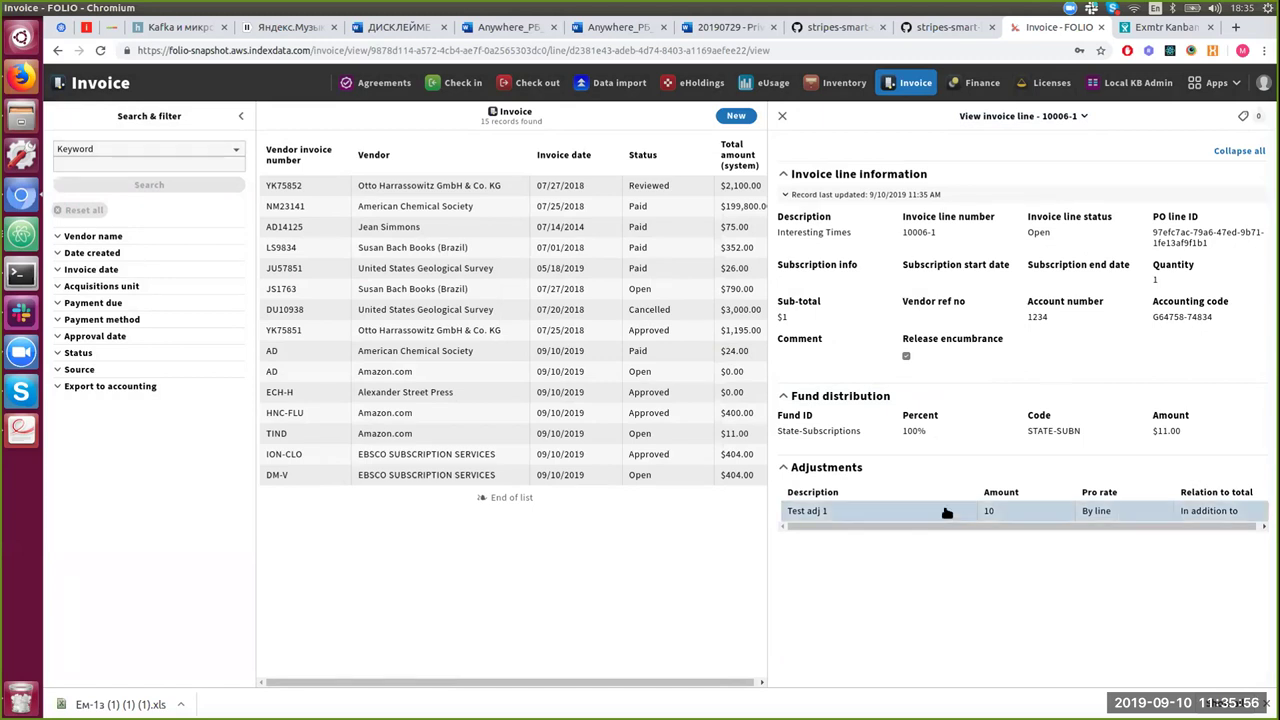
pyautogui.moveTo(957, 528)
pyautogui.mouseDown()
pyautogui.moveTo(968, 528)
pyautogui.moveTo(894, 523)
pyautogui.mouseUp()
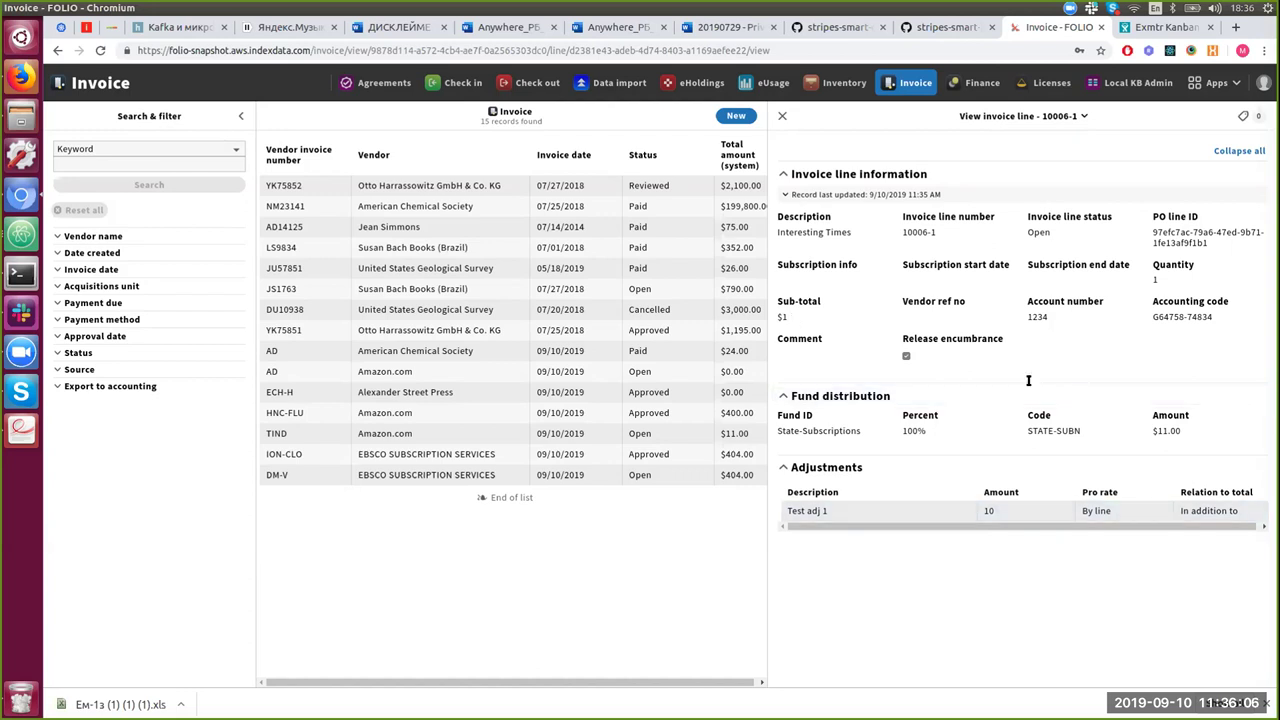
pyautogui.moveTo(790, 301); pyautogui.dragTo(798, 317)
pyautogui.click(791, 299)
pyautogui.click(782, 116)
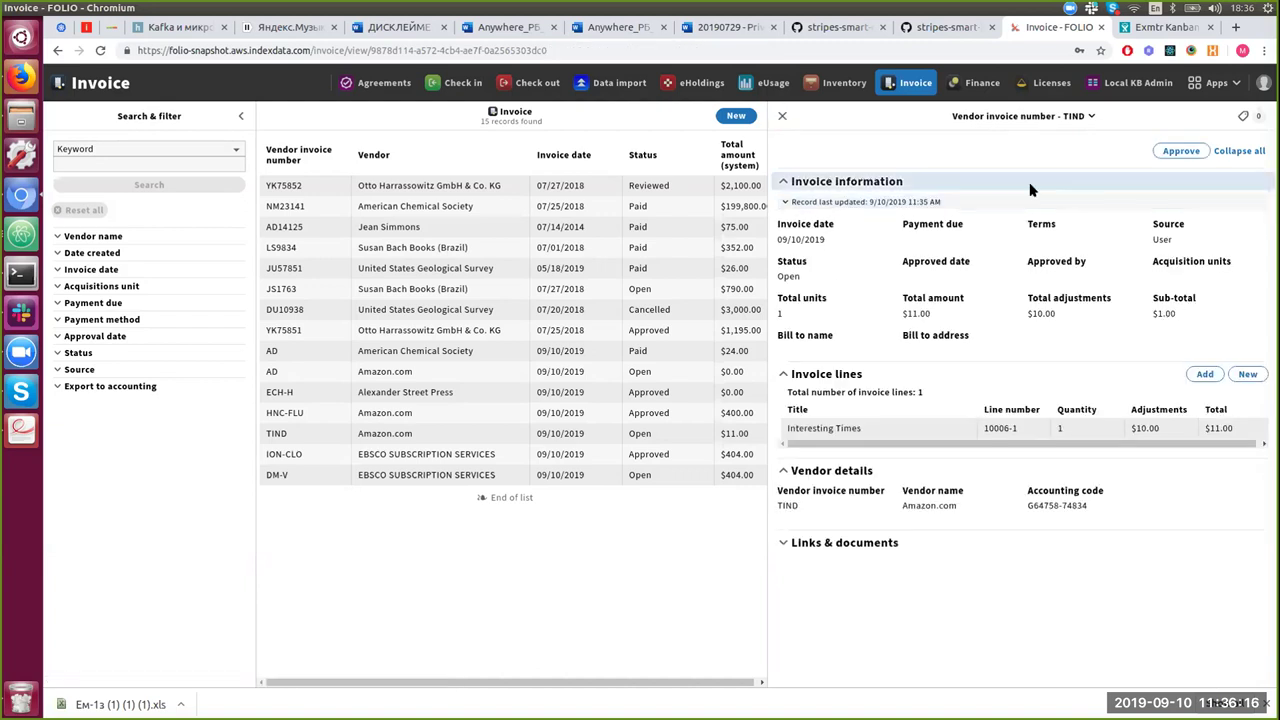
# - Attempt approving the TIND invoice, then open invoice line 10006-1, Interesting Times, for editing
pyautogui.click(1178, 153)
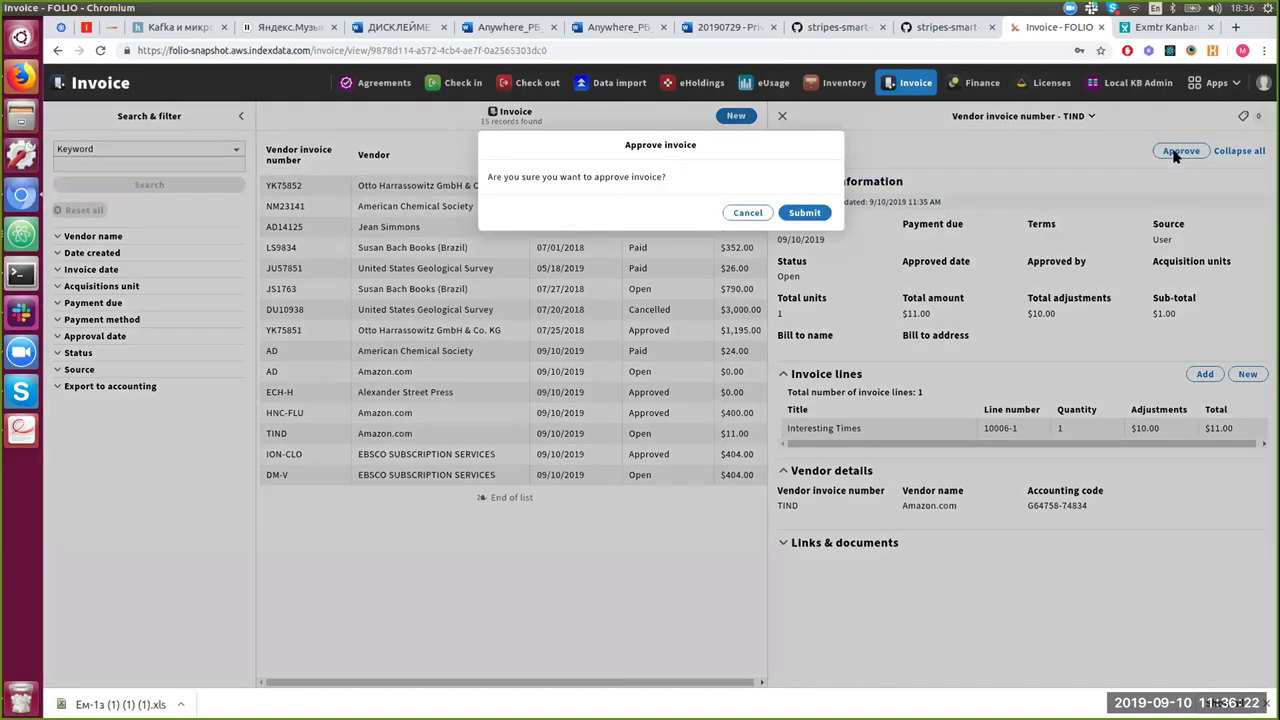
pyautogui.click(816, 214)
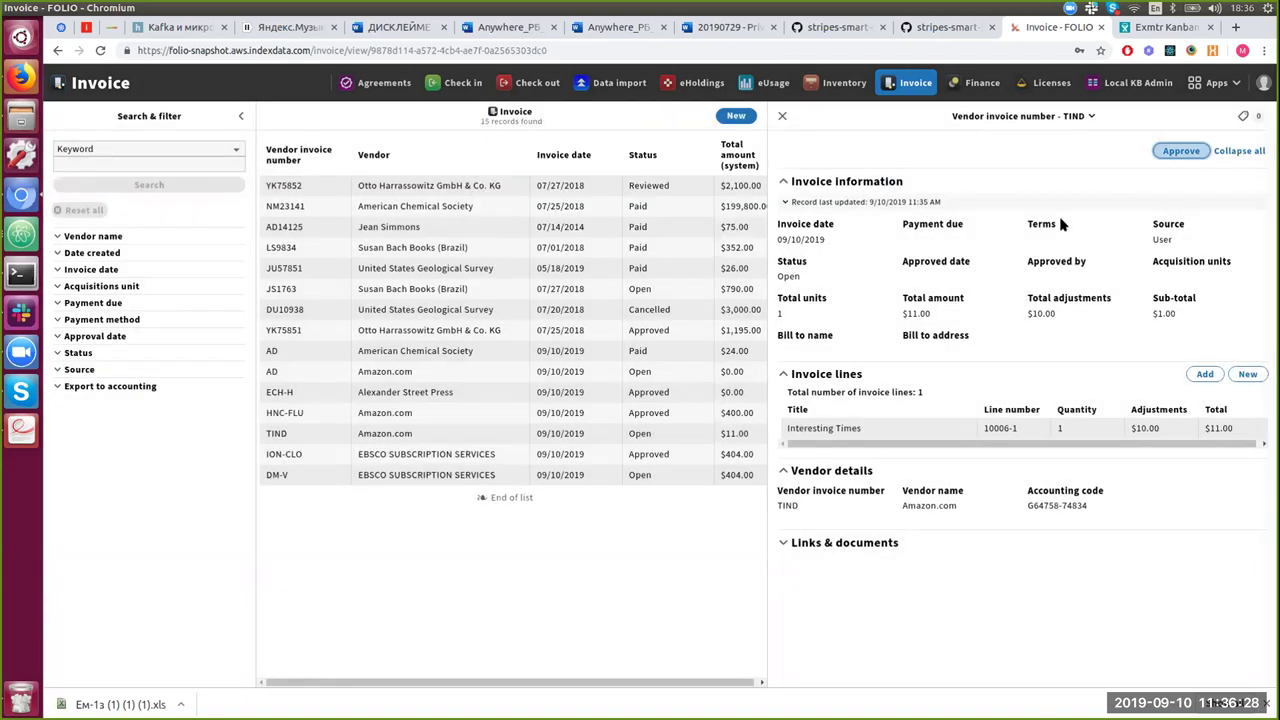
pyautogui.click(914, 431)
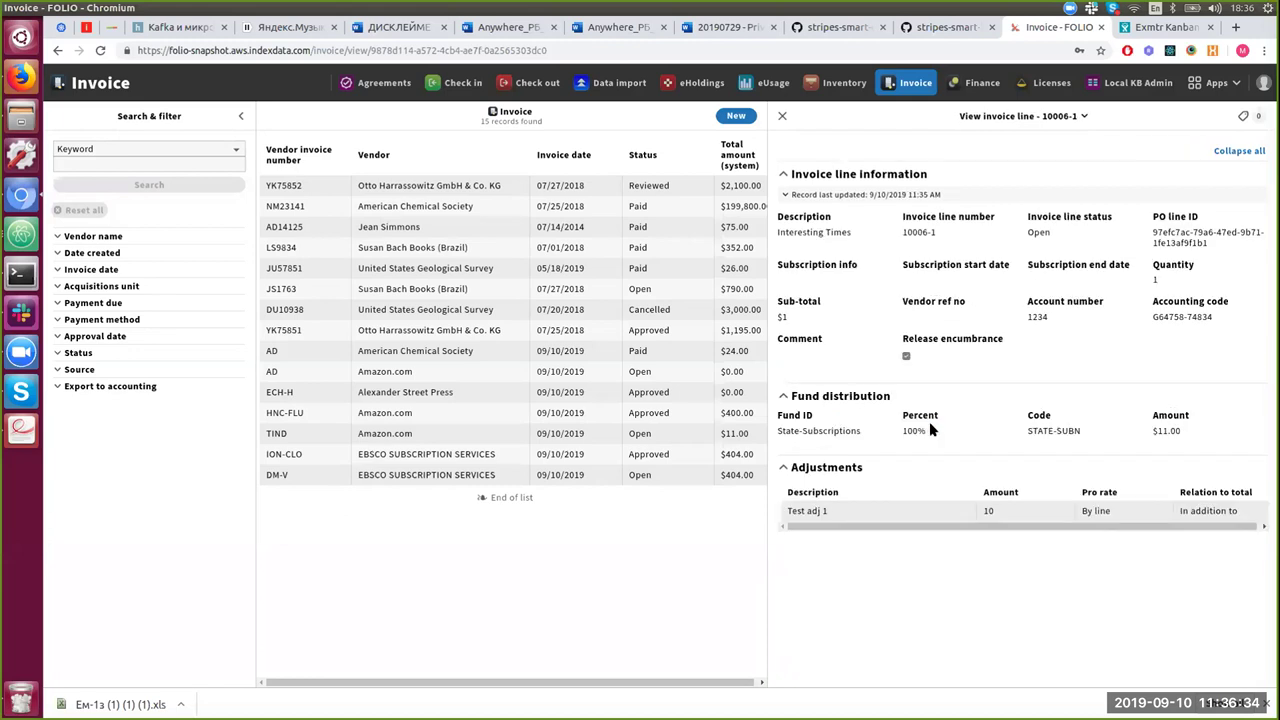
pyautogui.click(1021, 115)
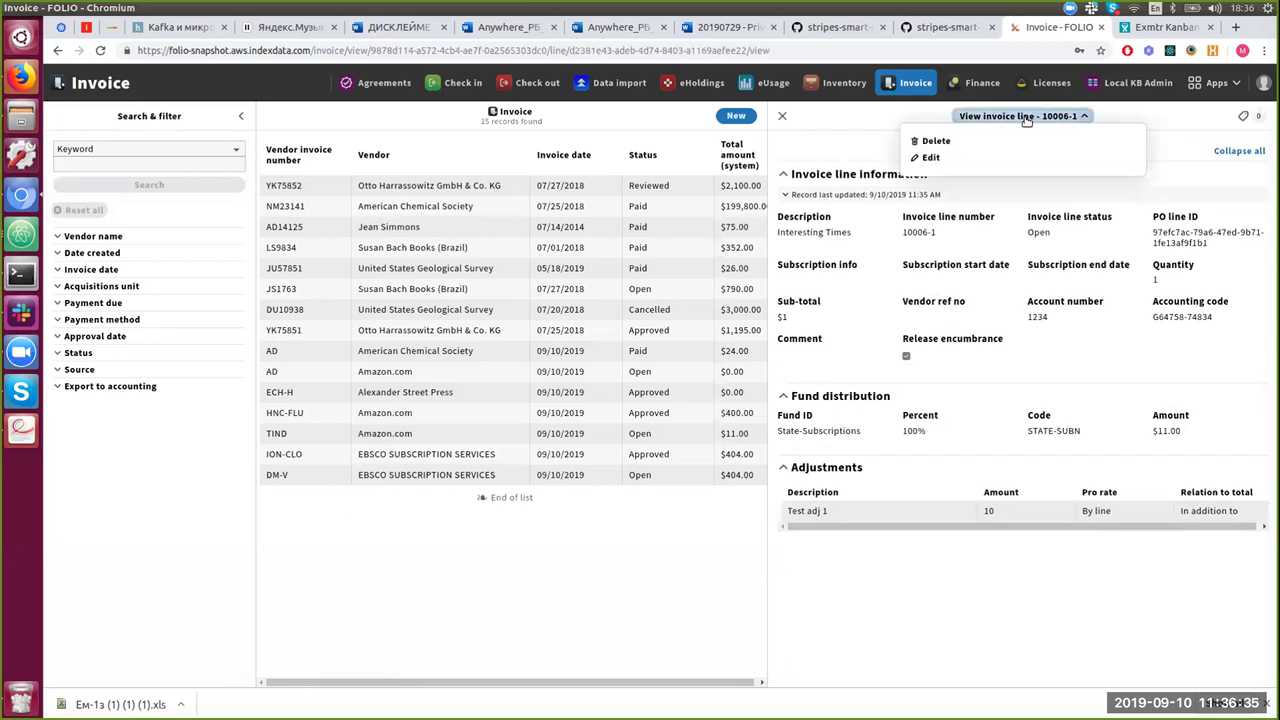
pyautogui.click(960, 160)
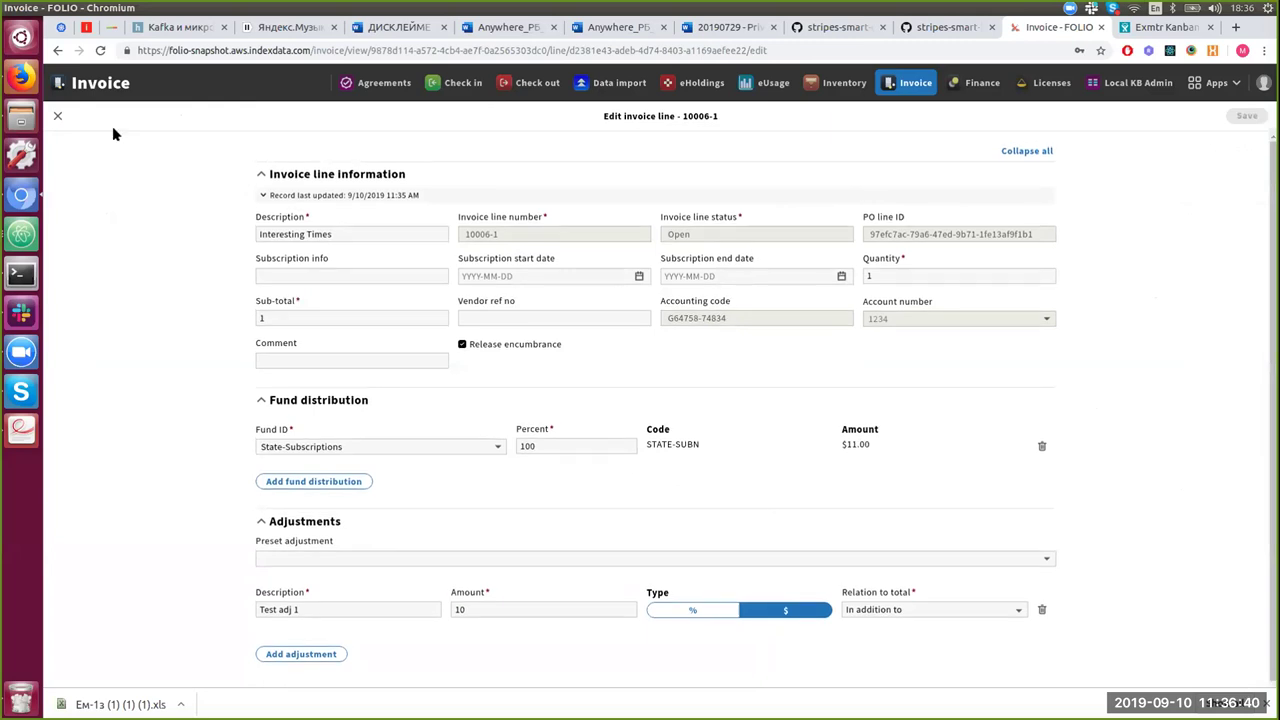
# - Close the invoice line editor and try to approve and submit the TIND invoice
pyautogui.click(57, 116)
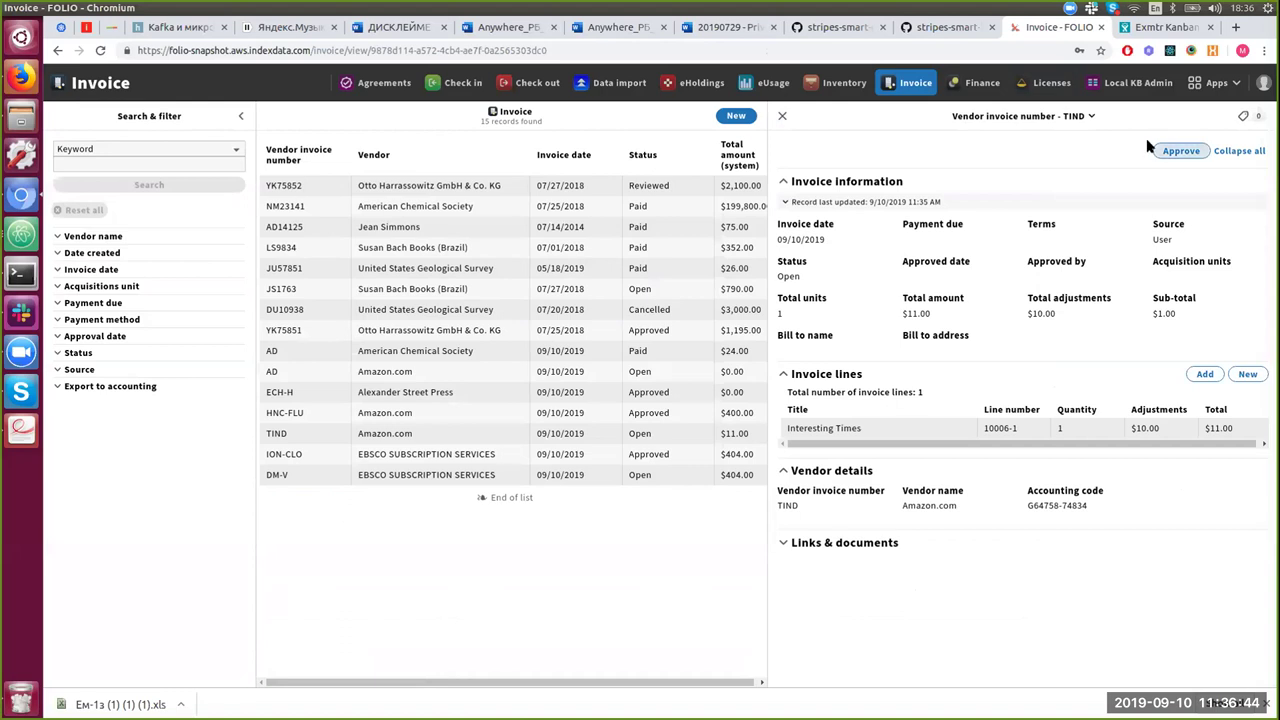
pyautogui.click(1180, 150)
pyautogui.click(806, 216)
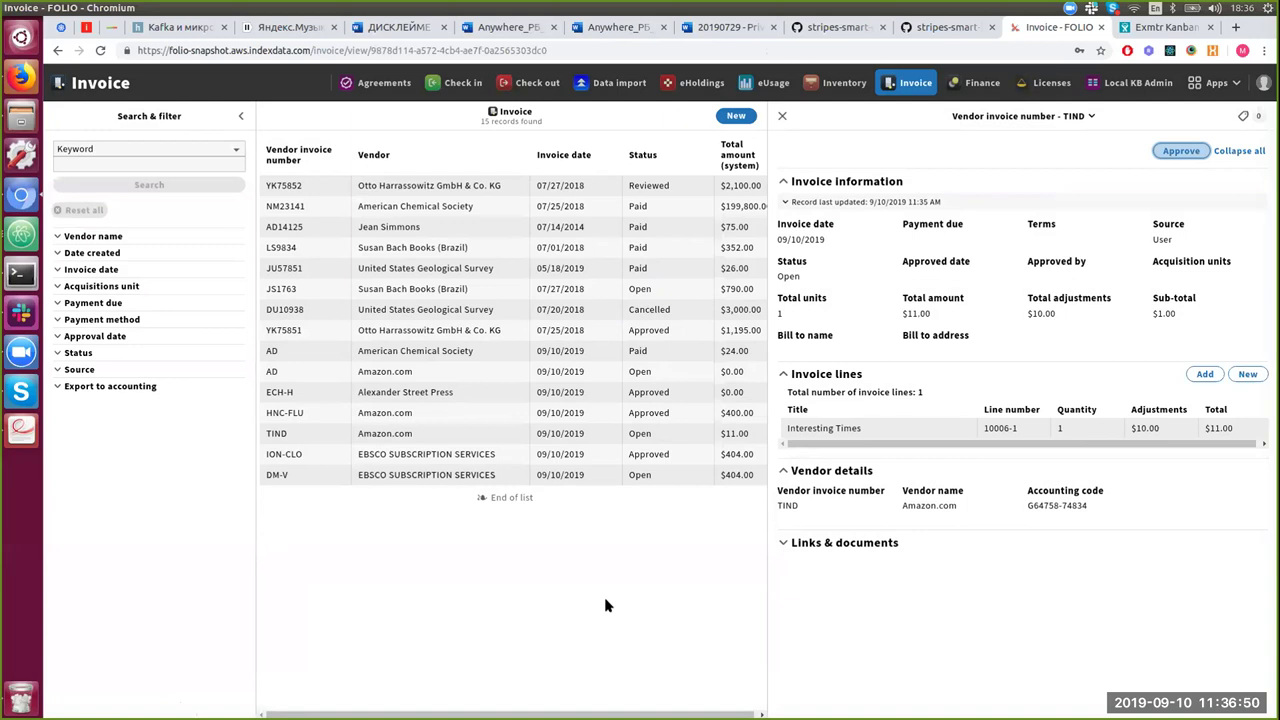
# - Open Chromium DevTools in a separate window, close it, and retry approving the invoice
pyautogui.rightClick(1006, 634)
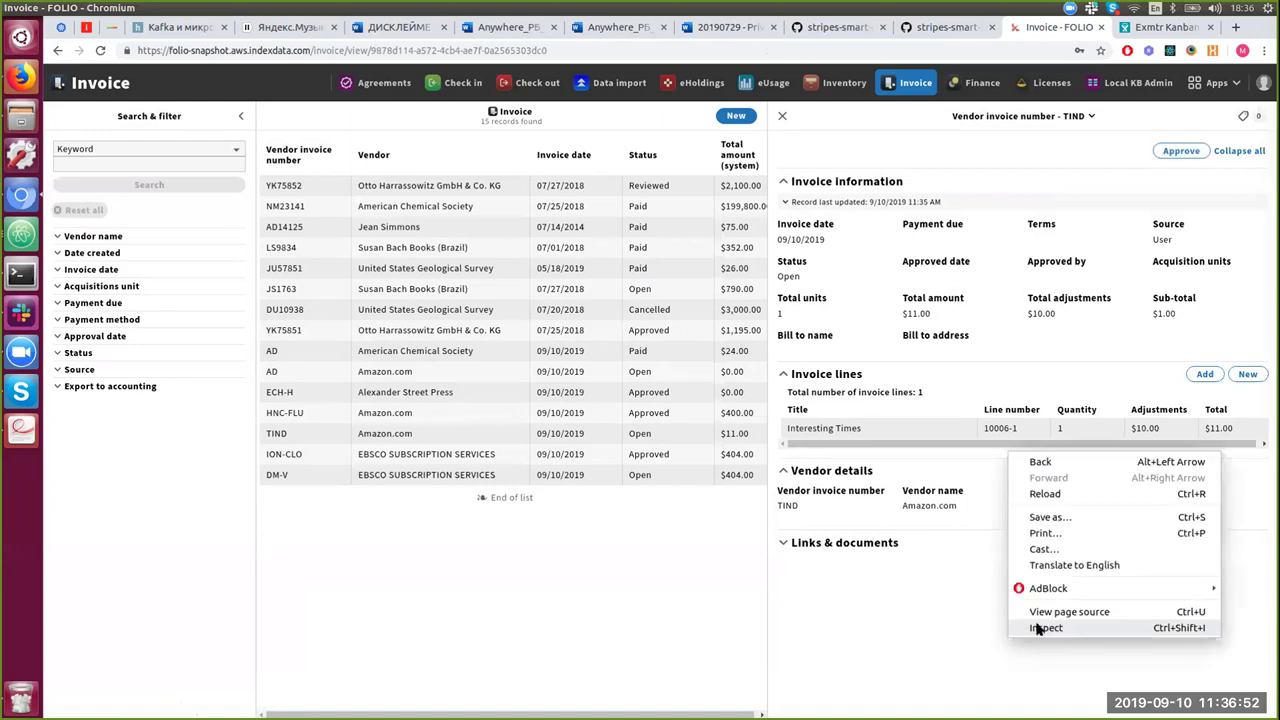
pyautogui.click(1038, 628)
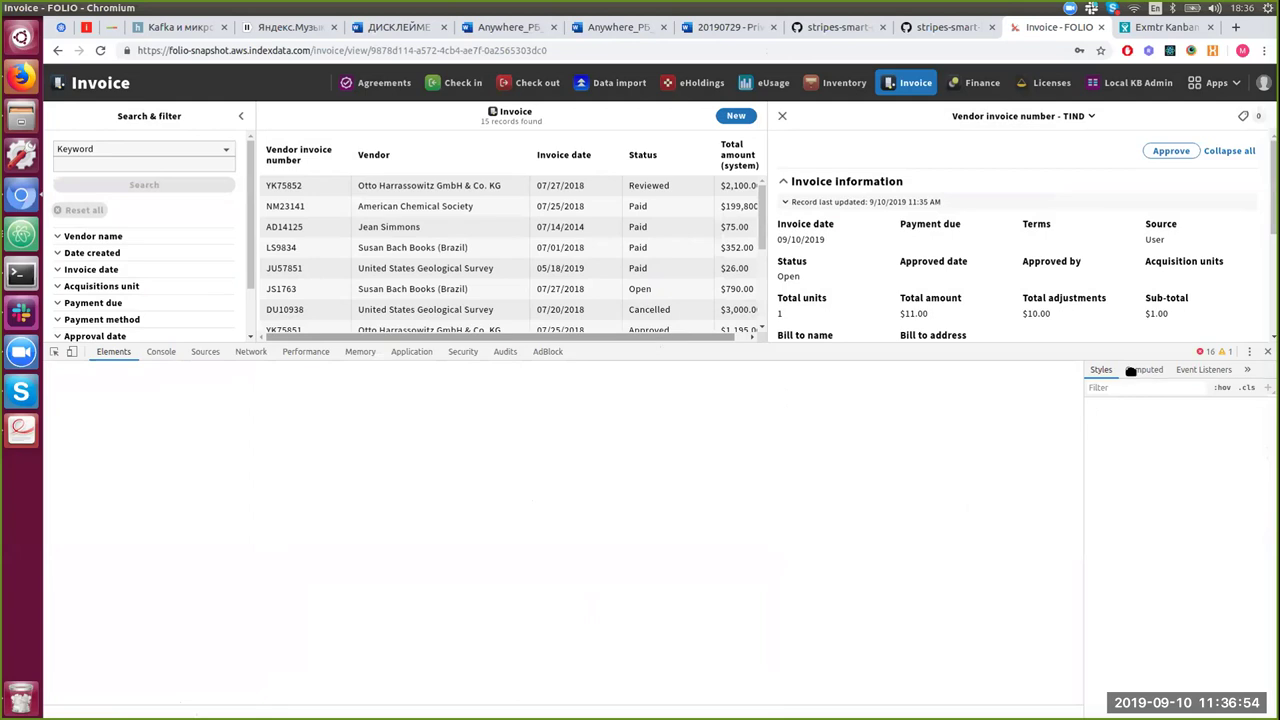
pyautogui.click(1254, 351)
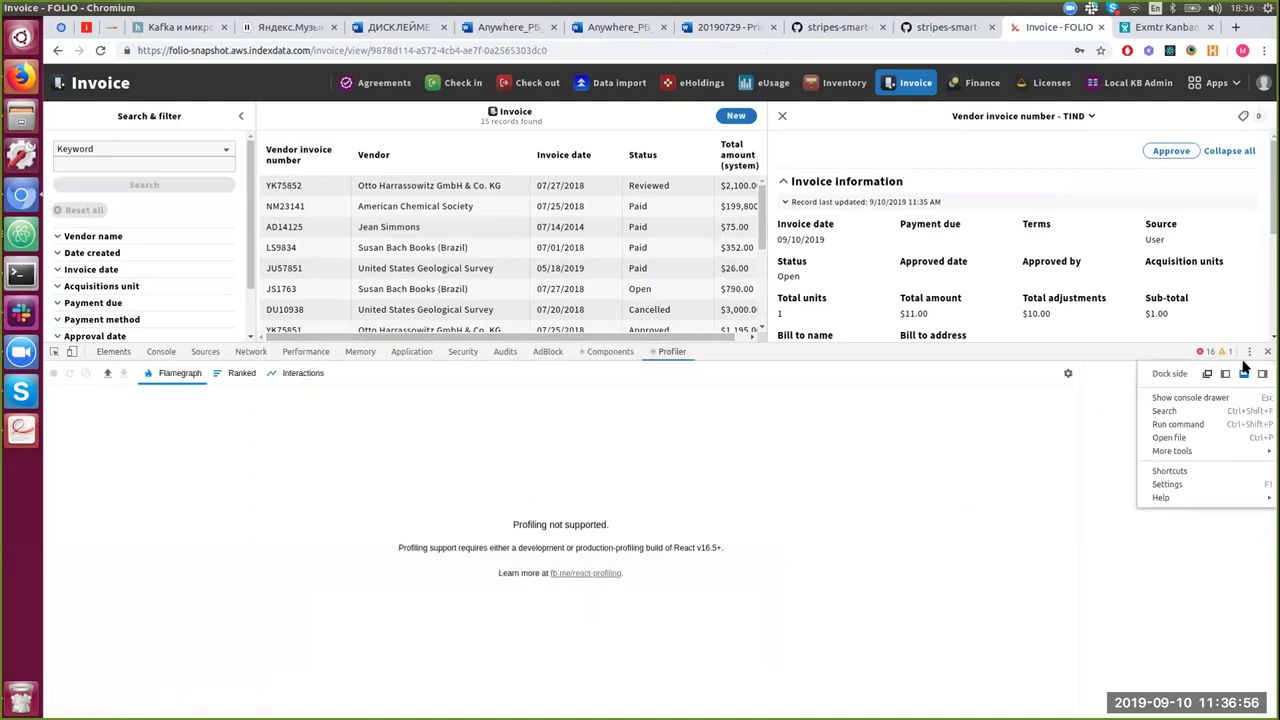
pyautogui.click(1244, 365)
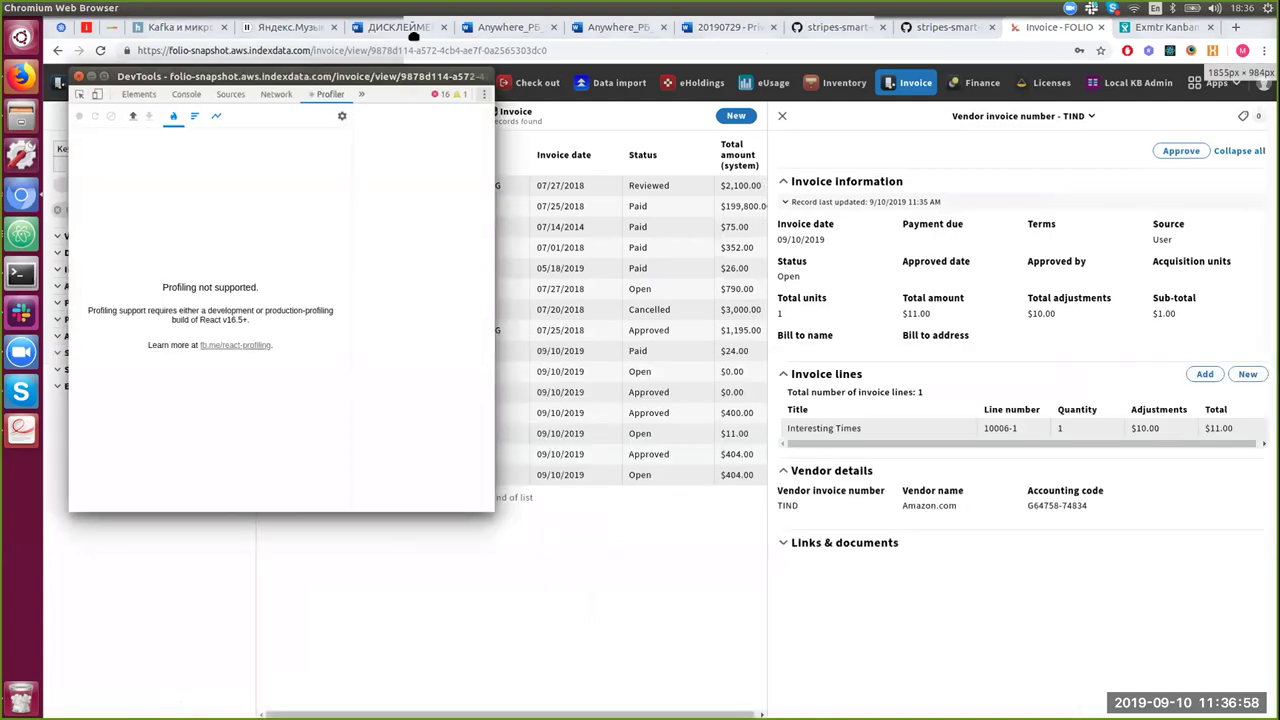
pyautogui.hotkey('ctrl', 'shift', 'i')
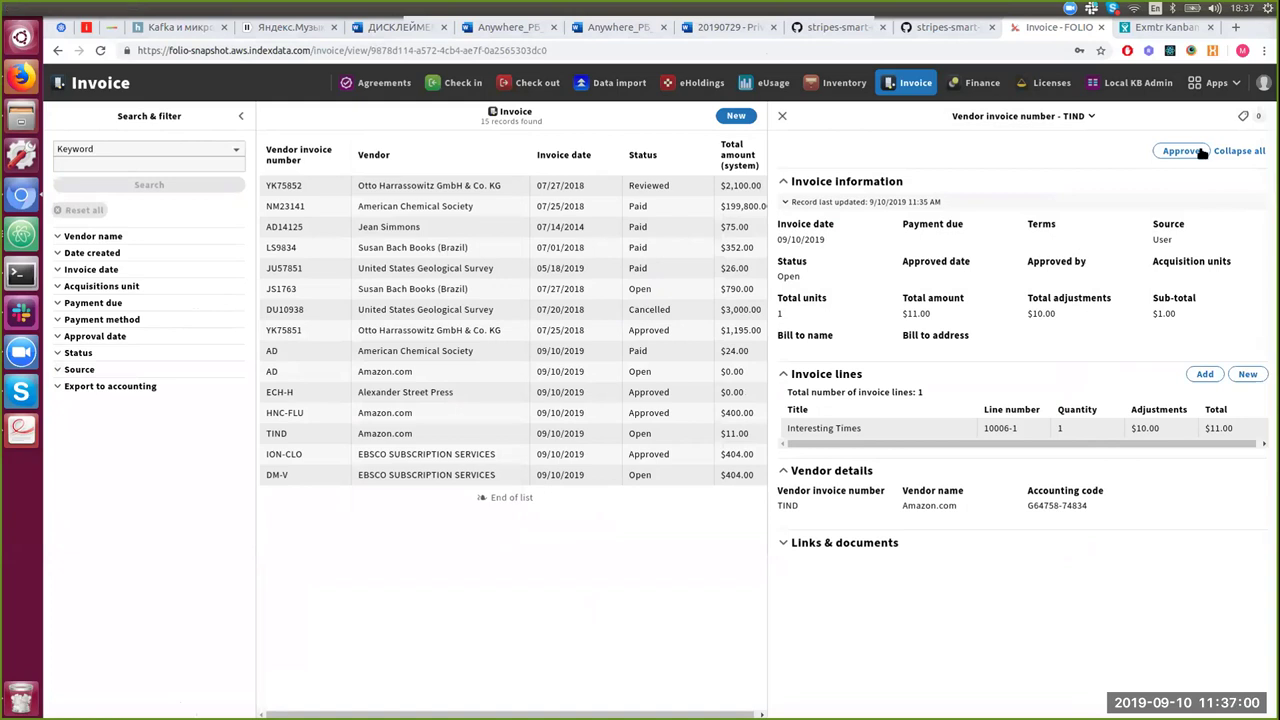
pyautogui.click(1203, 151)
pyautogui.press('Escape')
# - Tag invoice TIND with 'important' and close the Tags panel
pyautogui.click(1247, 117)
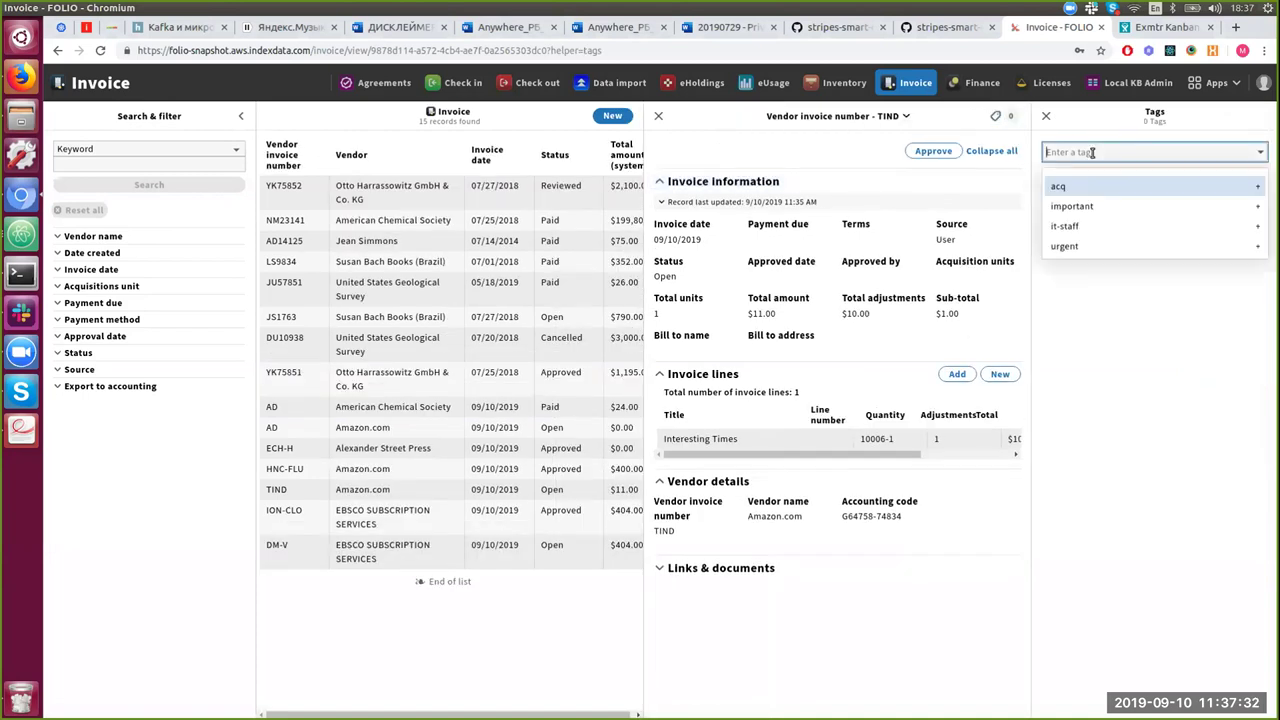
pyautogui.click(1085, 205)
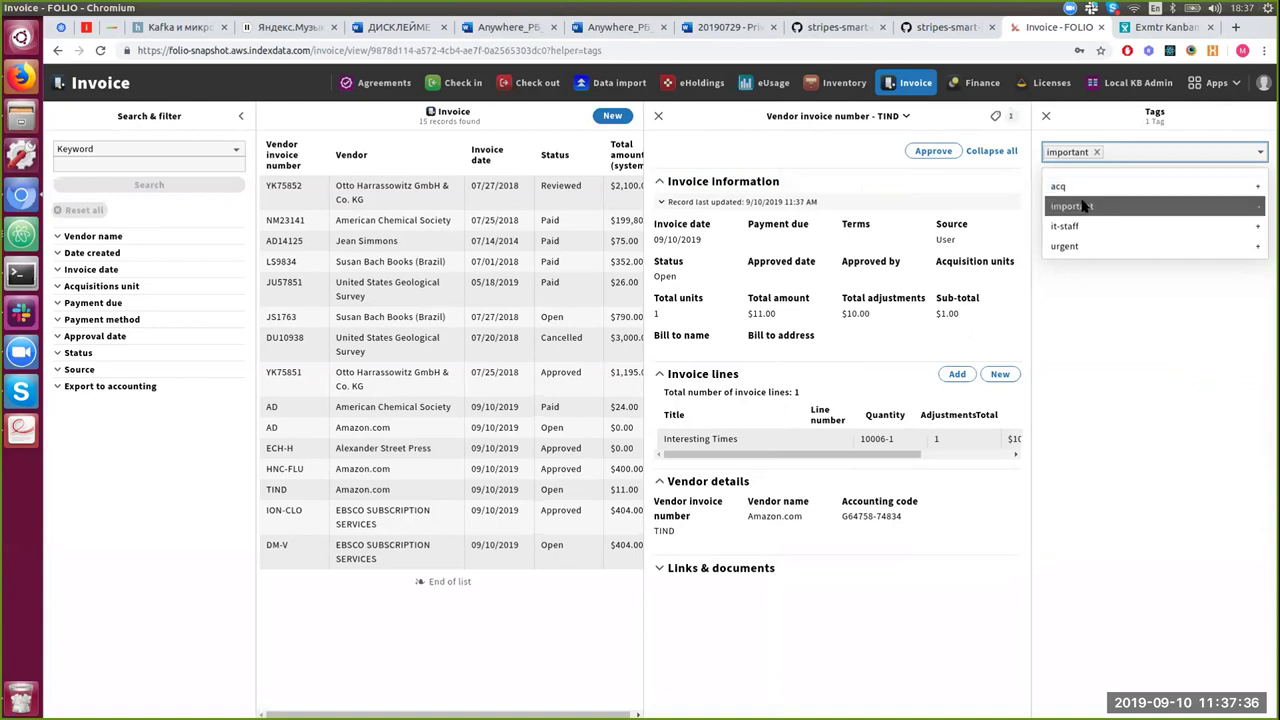
pyautogui.click(1048, 117)
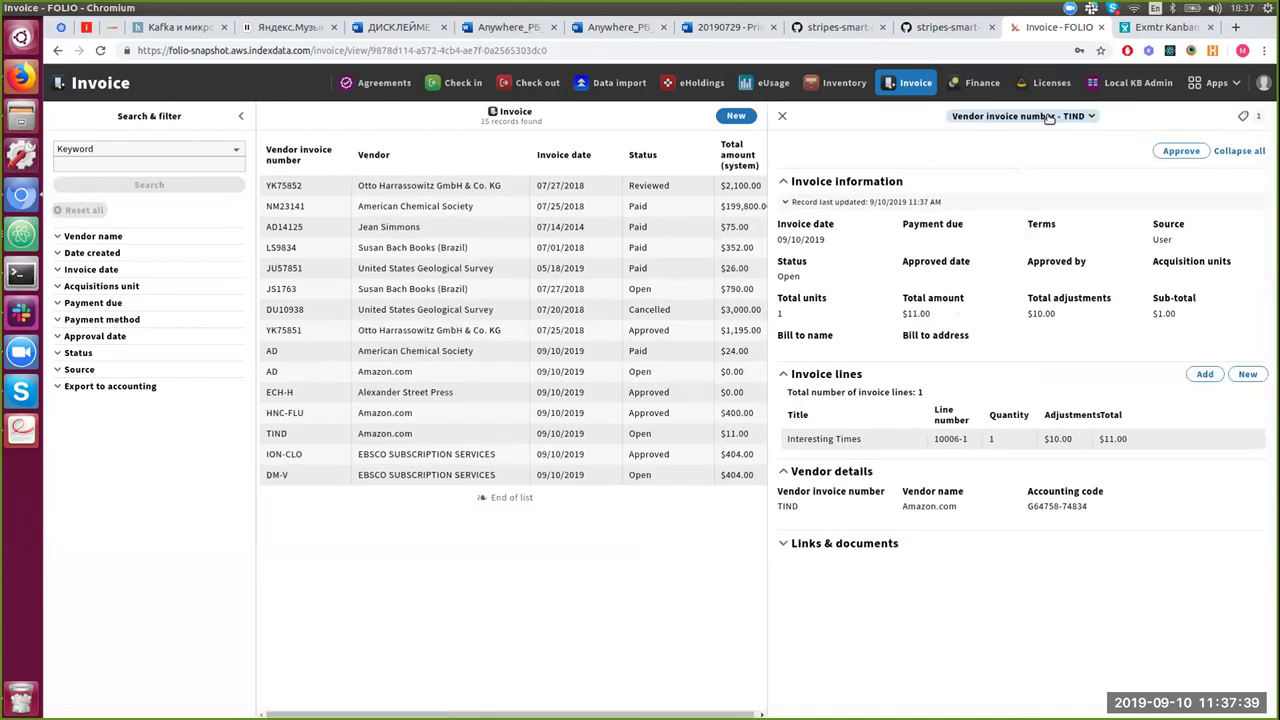
pyautogui.click(982, 120)
pyautogui.click(1198, 220)
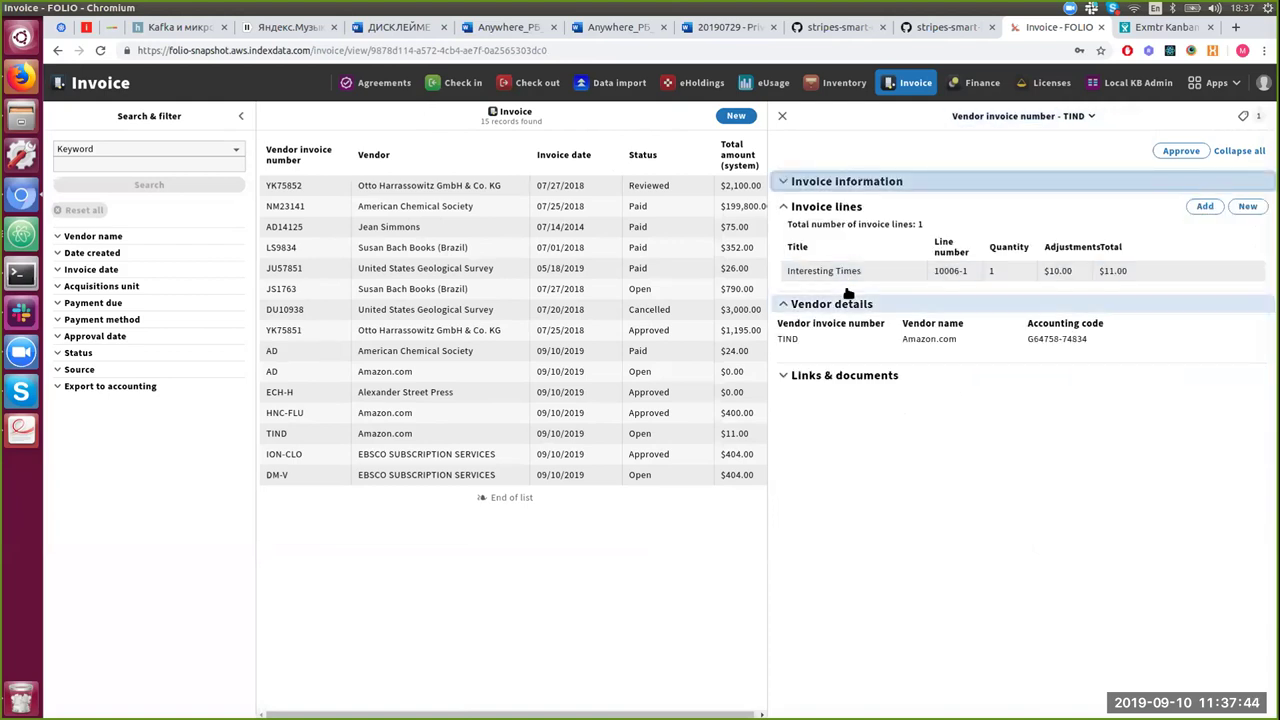
# - Tag invoice line 10006-1, Interesting Times, with it-staff and close the Tags panel
pyautogui.press('Return')
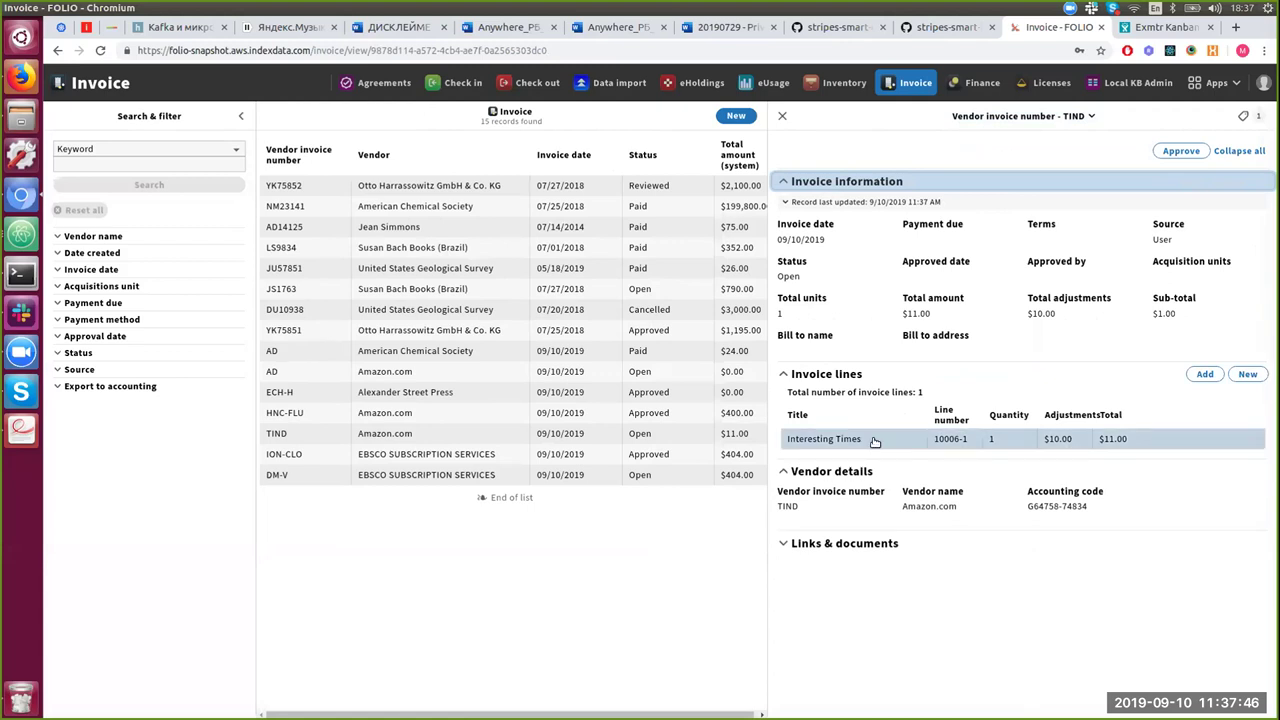
pyautogui.click(875, 441)
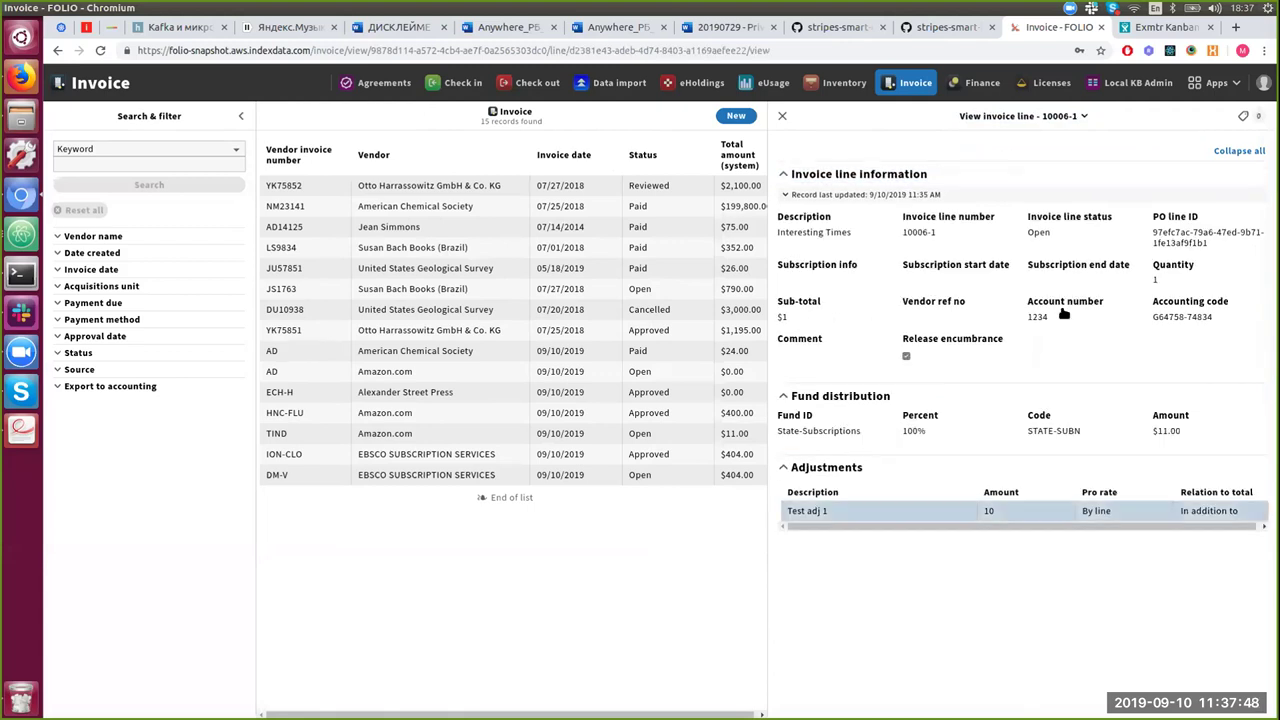
pyautogui.click(1243, 116)
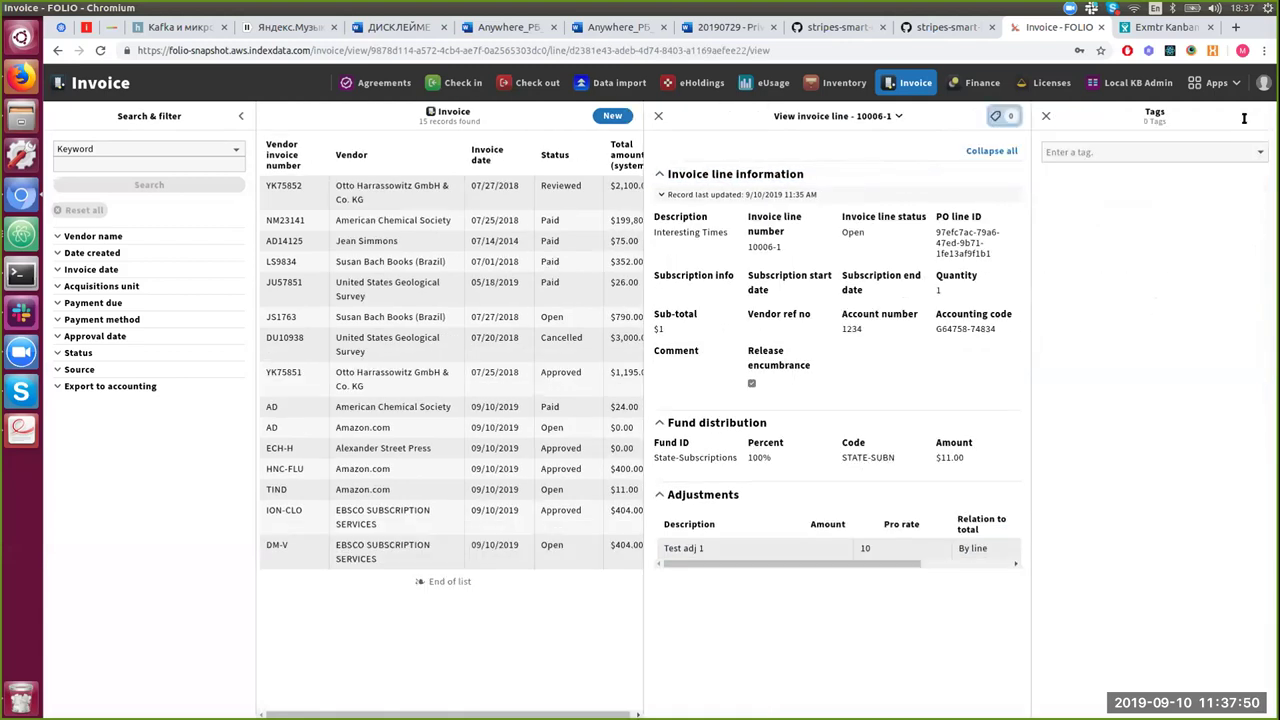
pyautogui.click(1146, 152)
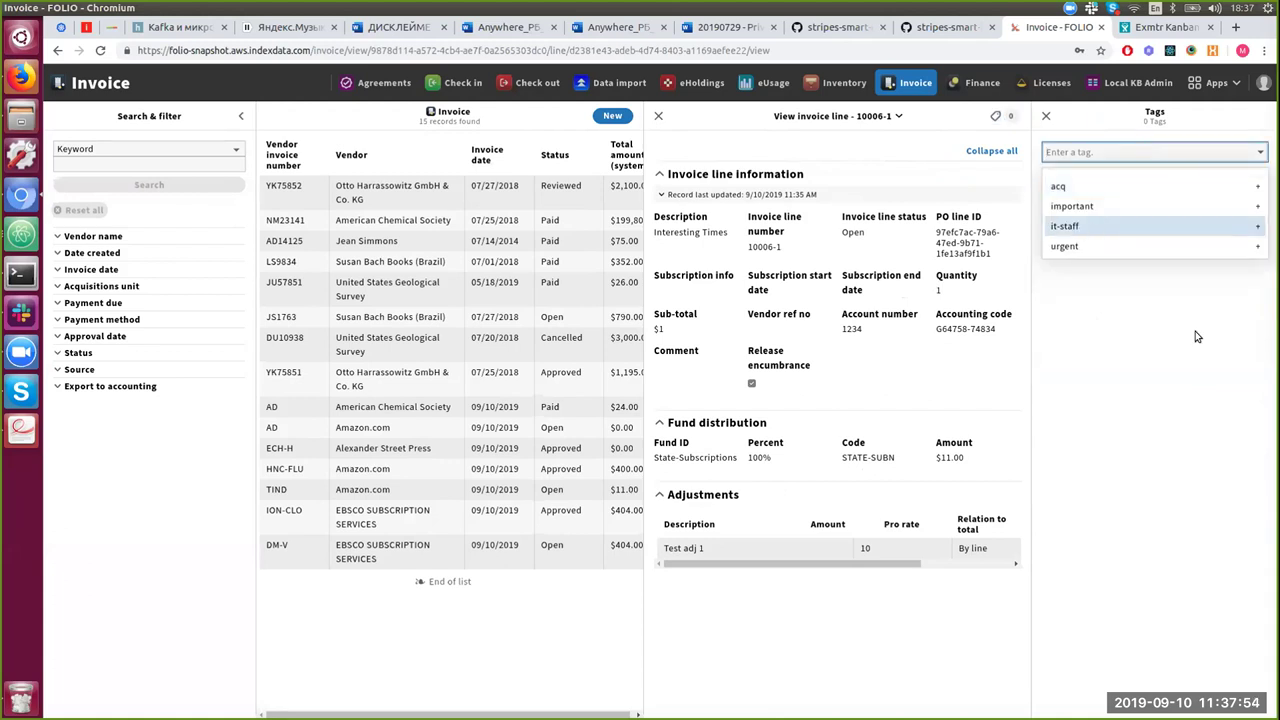
pyautogui.press('Return')
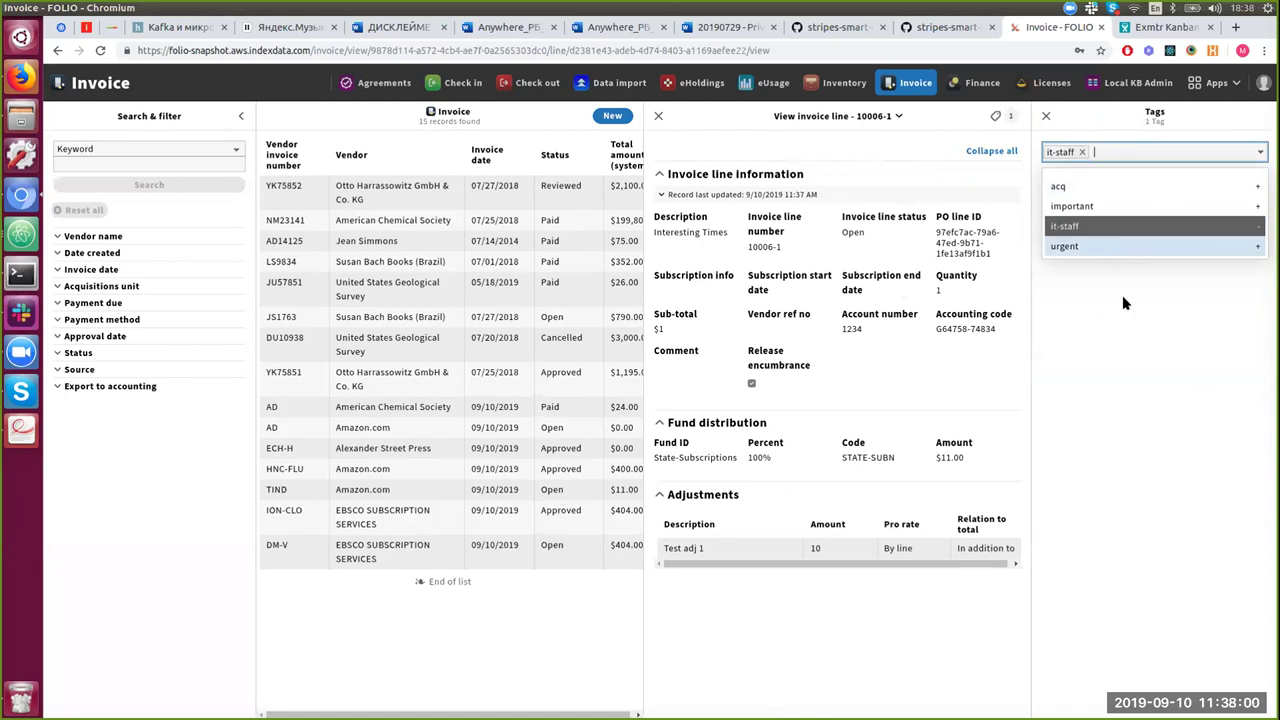
pyautogui.click(1122, 295)
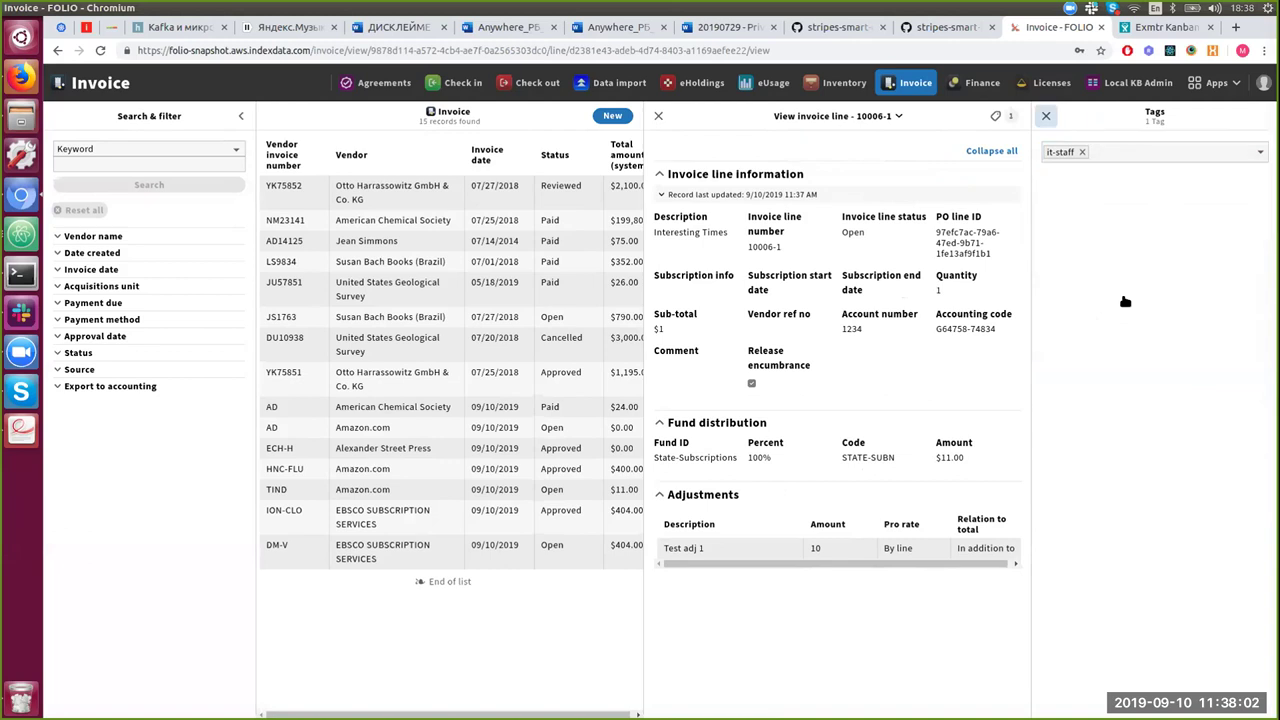
pyautogui.click(1045, 116)
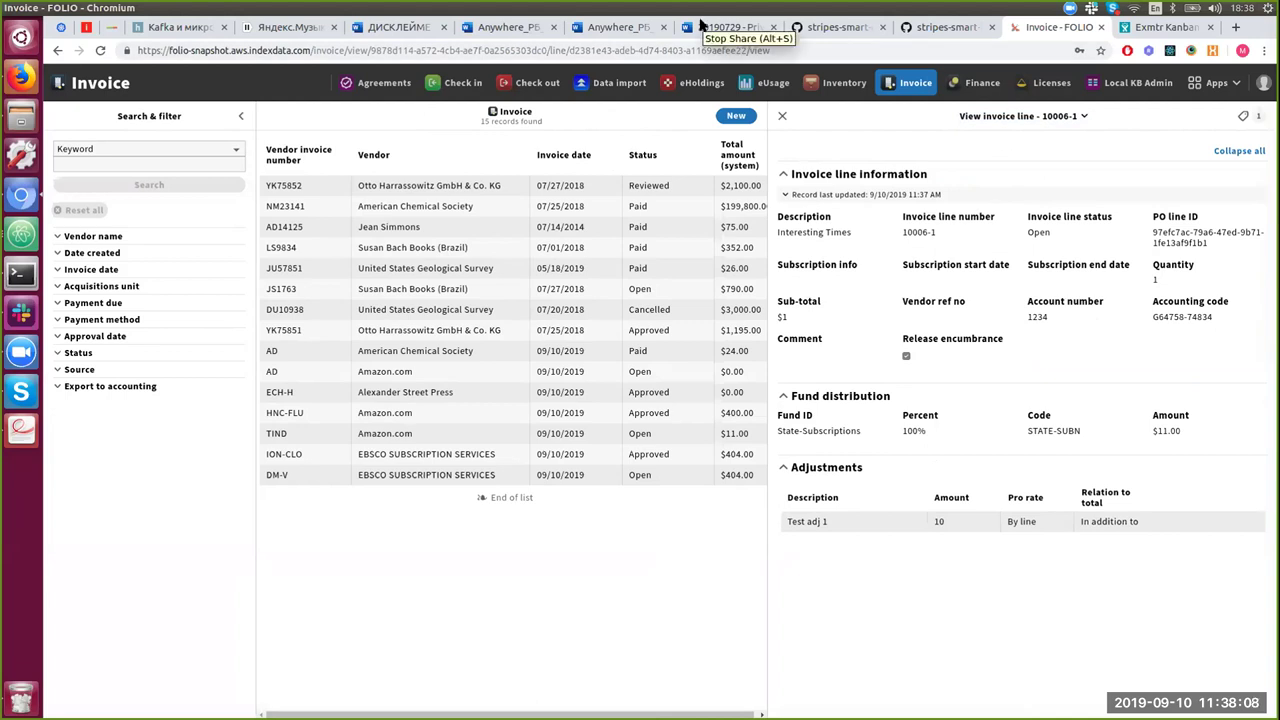
pyautogui.click(700, 25)
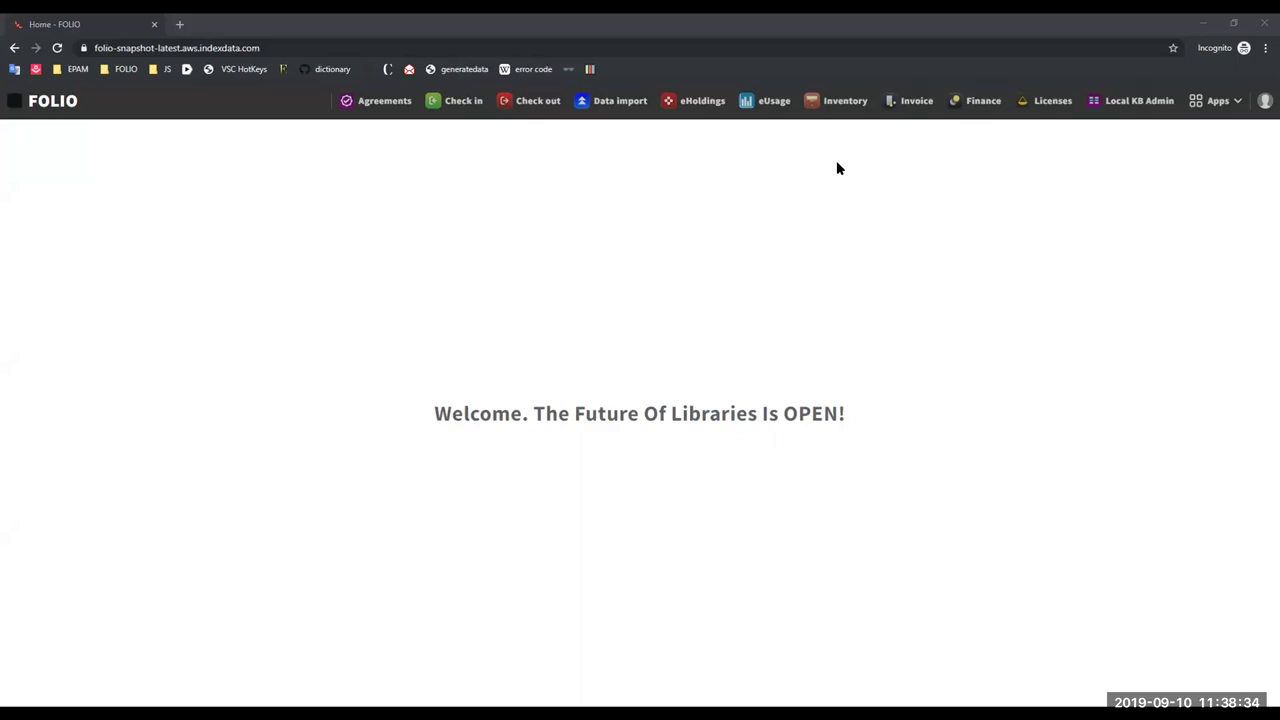
# - Open the list of FOLIO apps from the home page
pyautogui.click(1222, 101)
# - Save invoice voucher numbering with prefix EBSCO-, starting number 100, and reset the sequence
pyautogui.click(1057, 380)
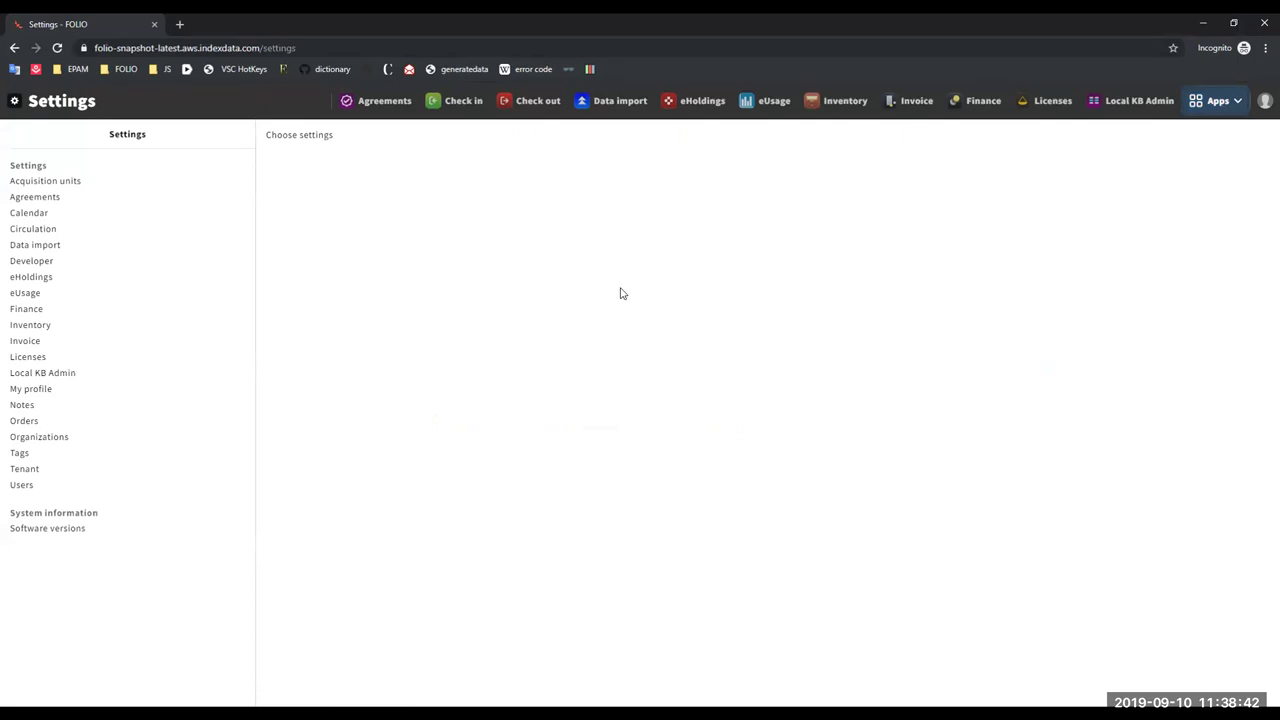
pyautogui.click(40, 341)
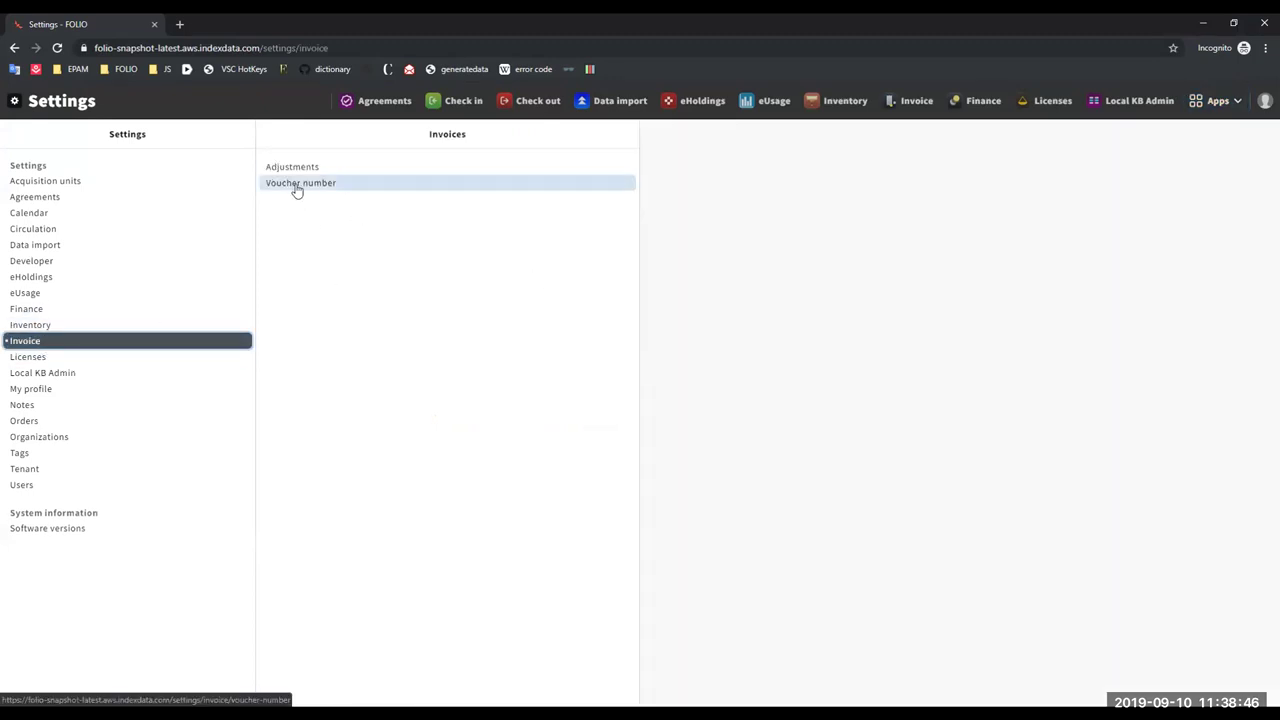
pyautogui.click(297, 189)
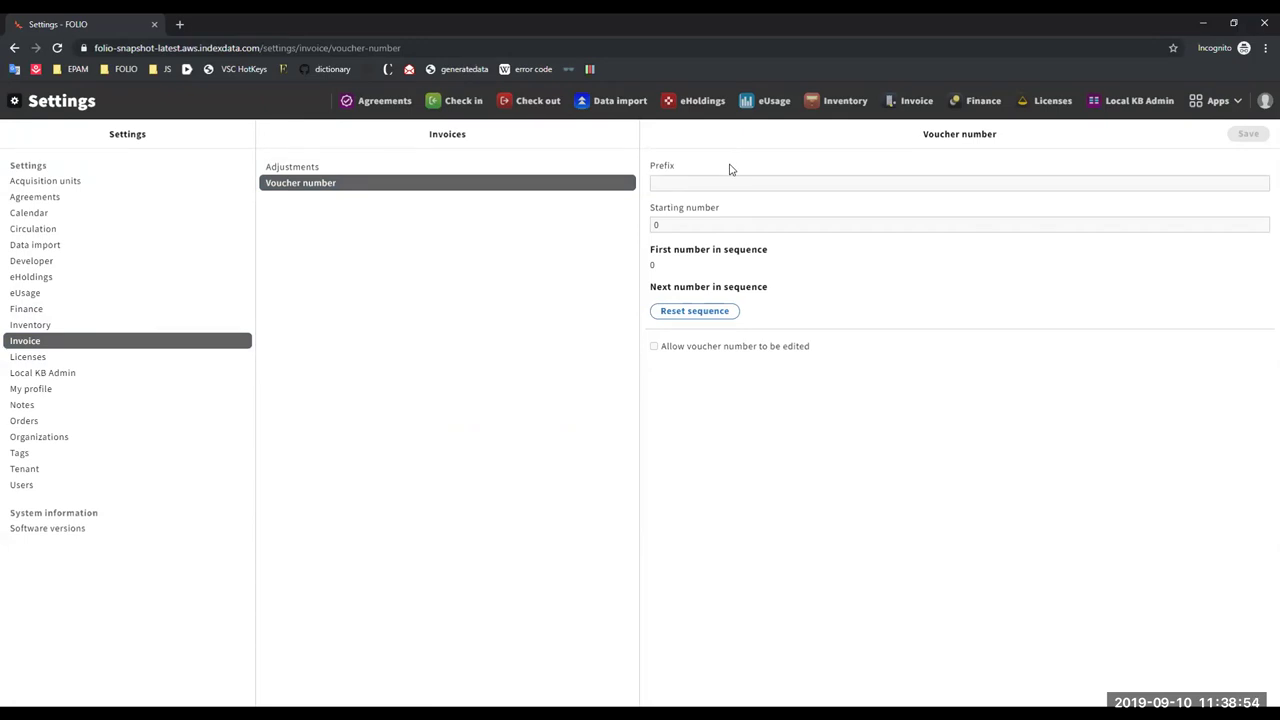
pyautogui.click(684, 182)
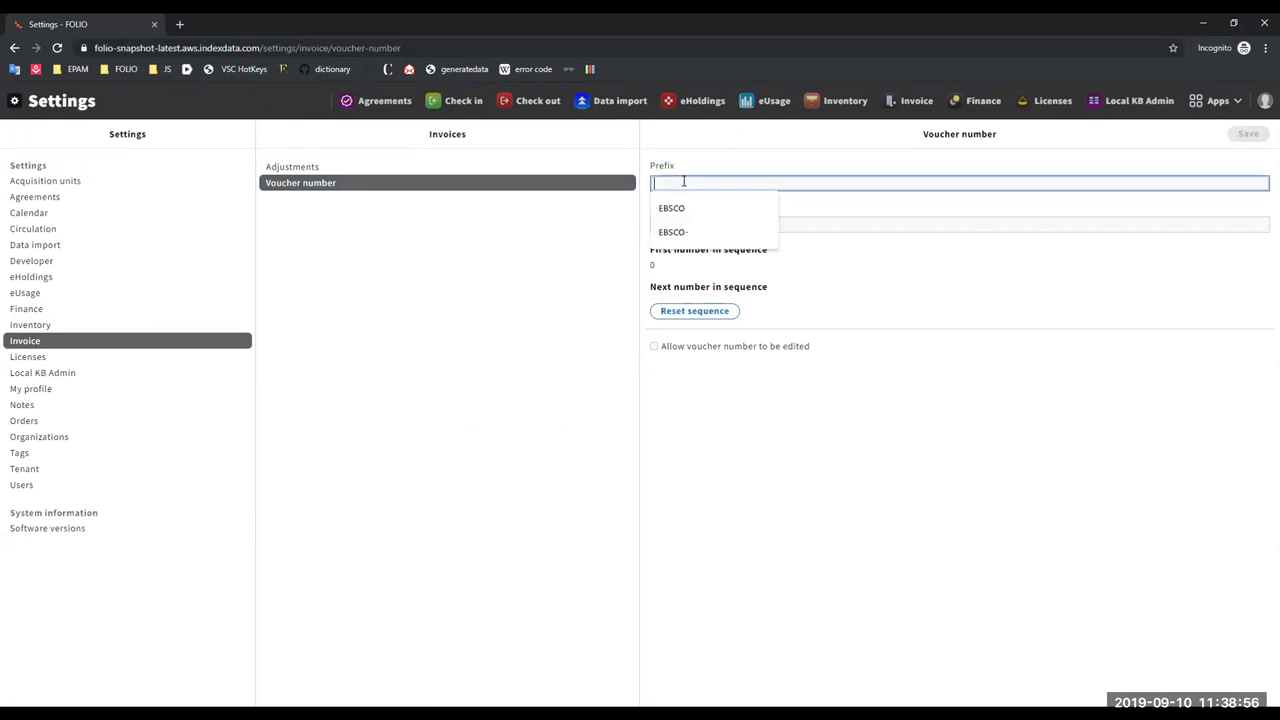
pyautogui.click(671, 233)
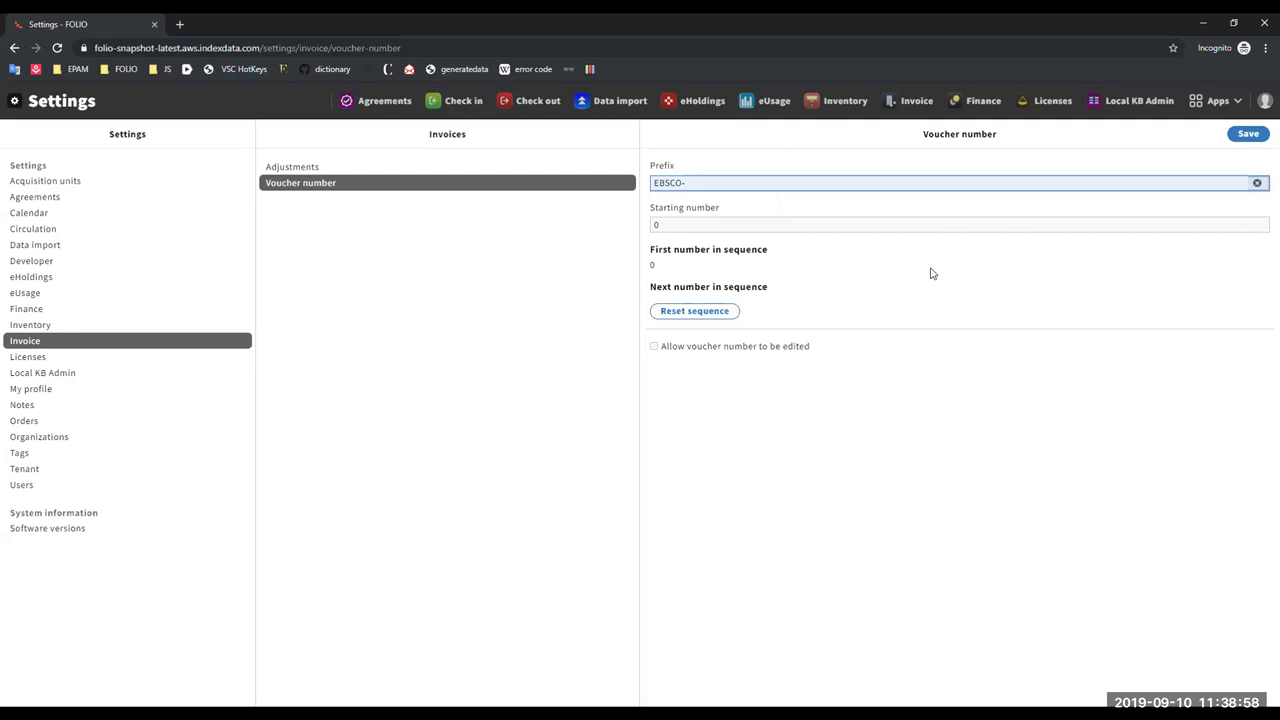
pyautogui.click(686, 225)
pyautogui.press('BackSpace')
pyautogui.write('100')
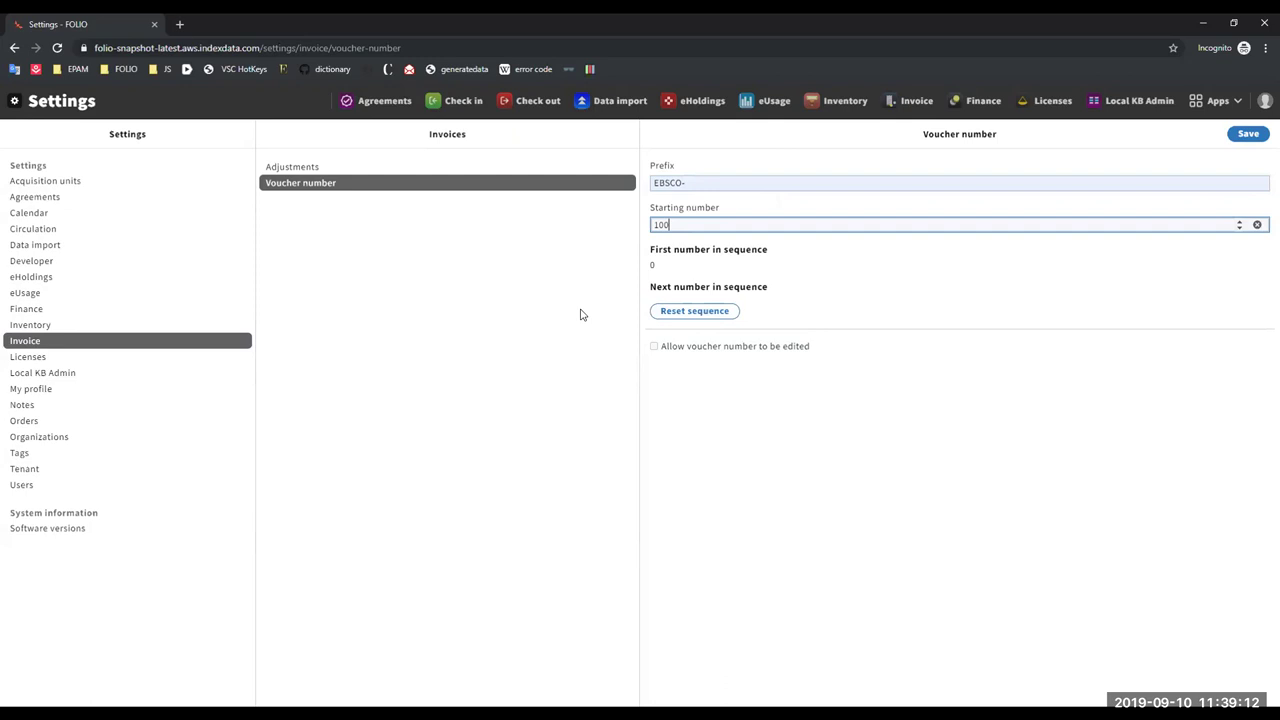
pyautogui.click(669, 314)
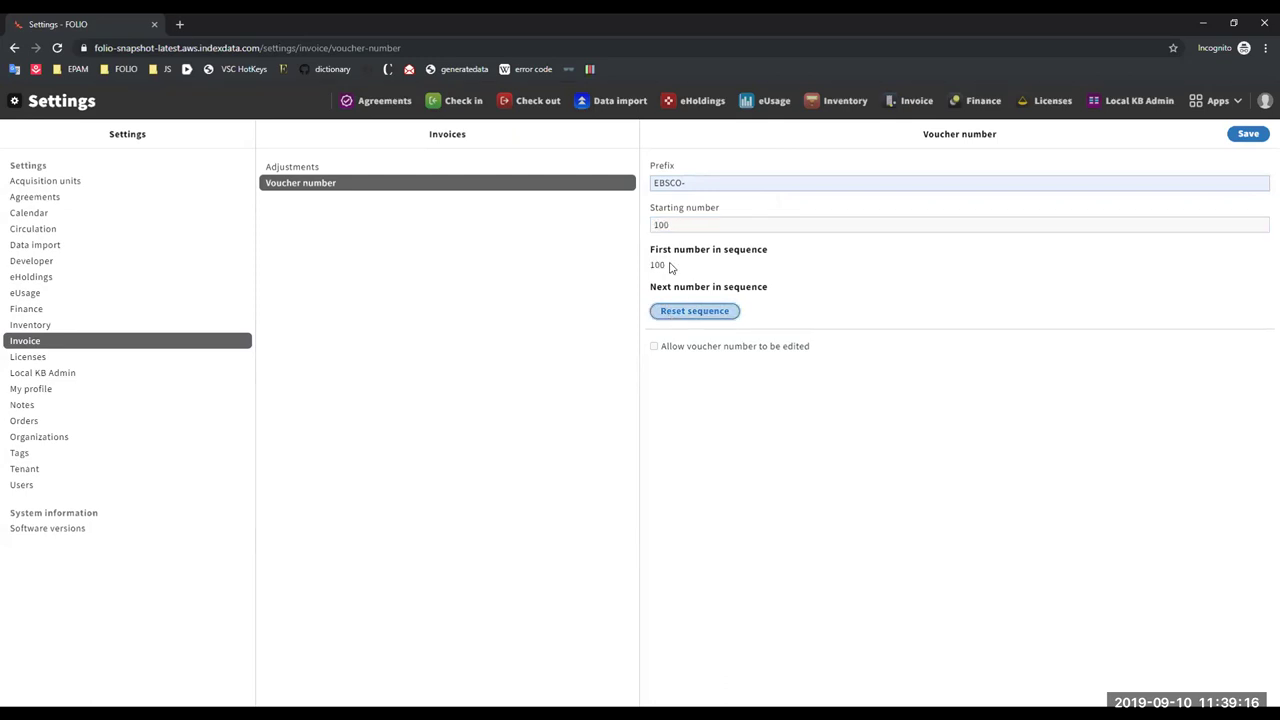
pyautogui.moveTo(674, 266); pyautogui.dragTo(655, 264)
pyautogui.click(1244, 136)
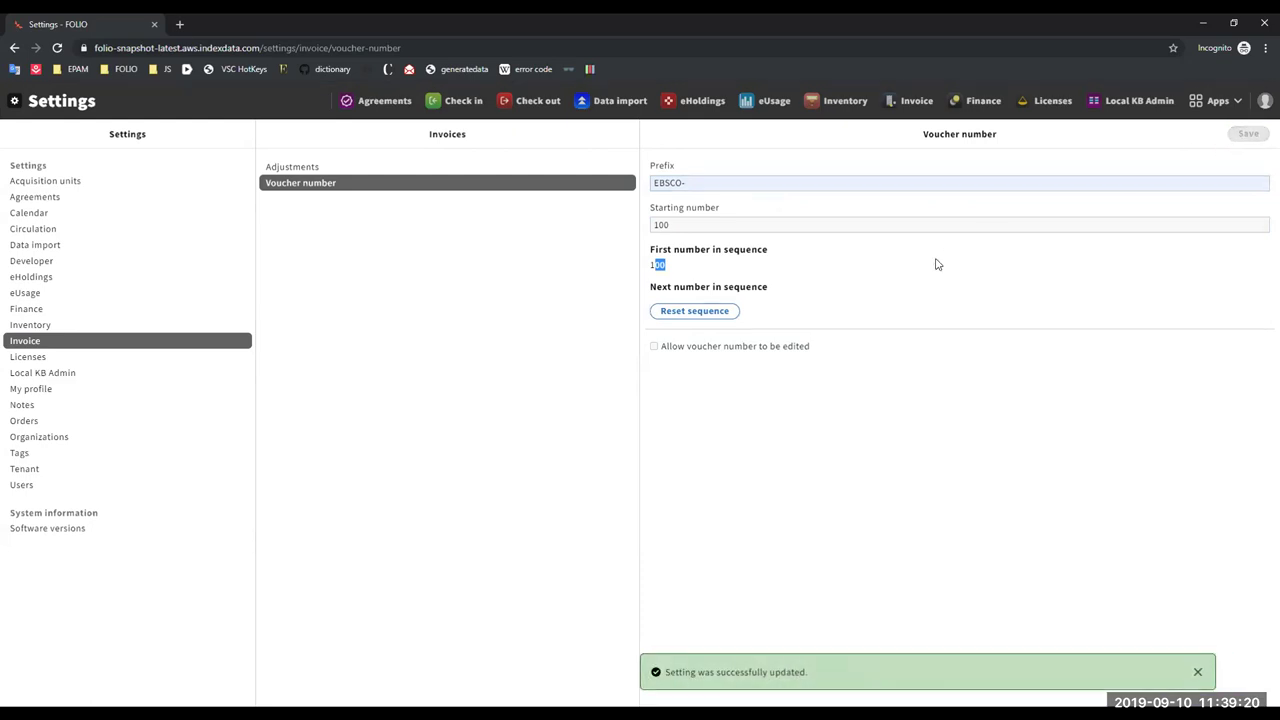
pyautogui.click(902, 106)
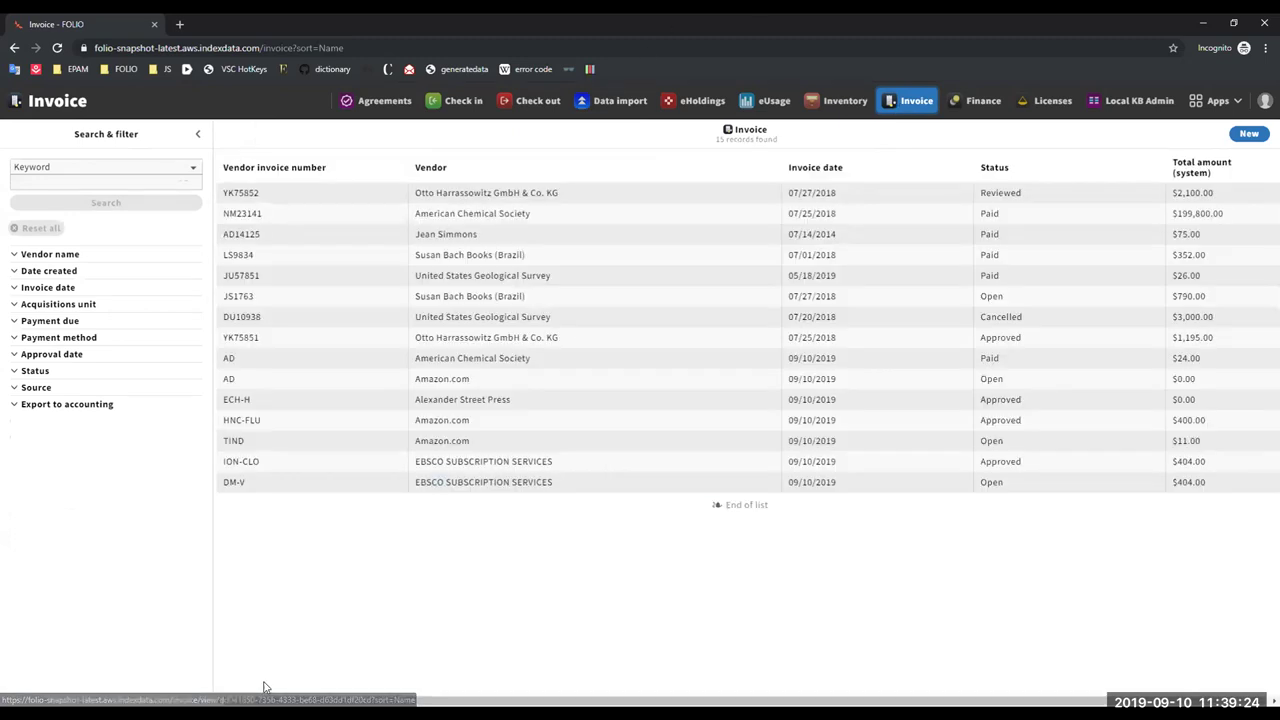
# - Submit approval for invoice DM-V, then open invoice ION-CLO to view its voucher
pyautogui.click(334, 481)
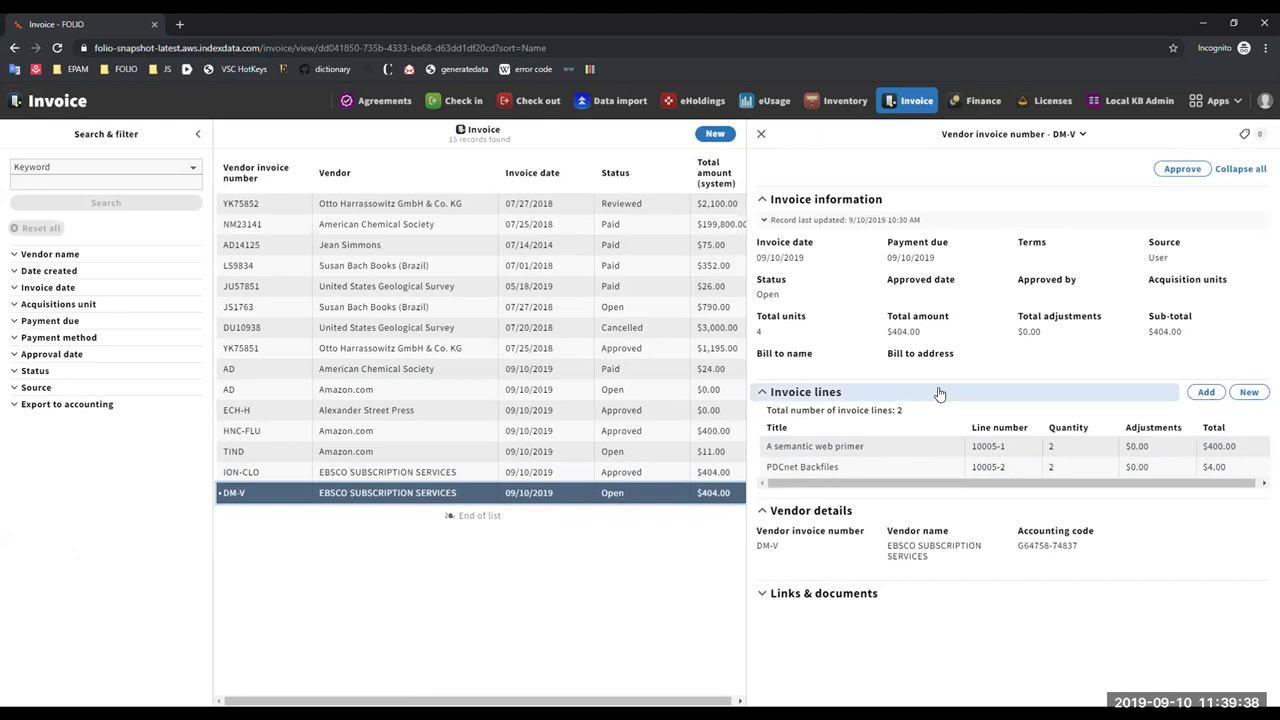
pyautogui.click(1186, 170)
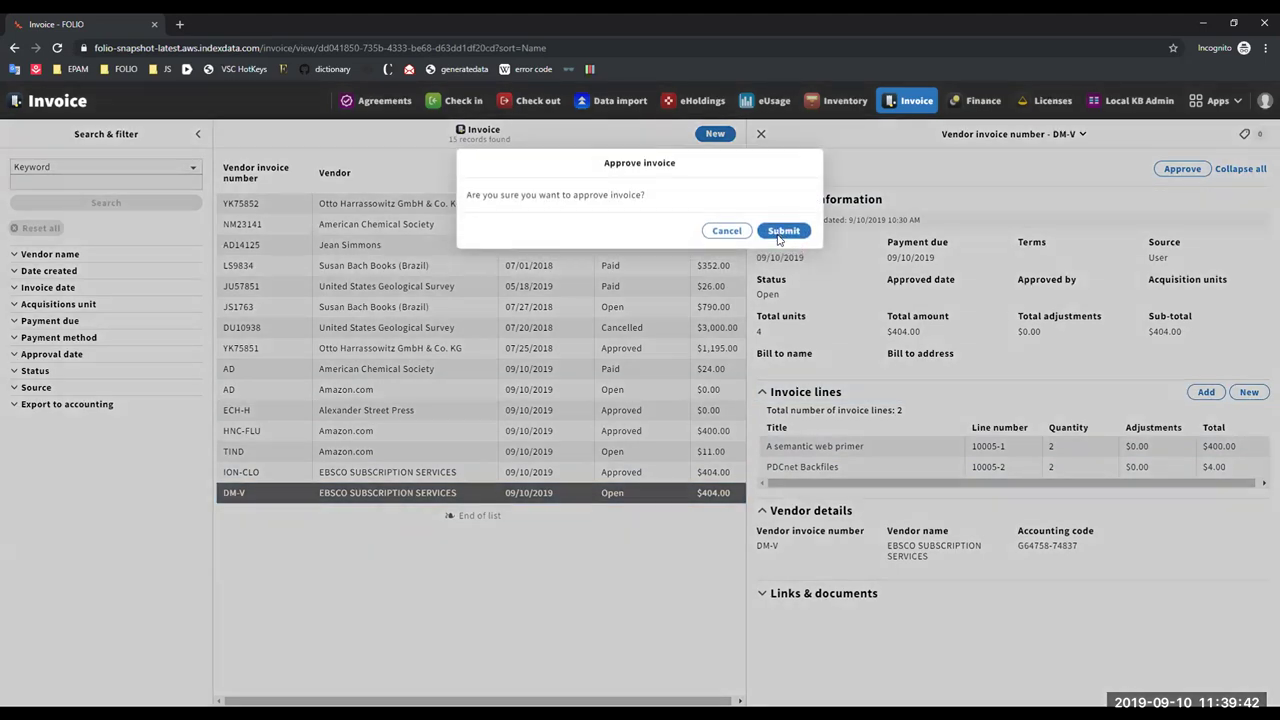
pyautogui.click(778, 238)
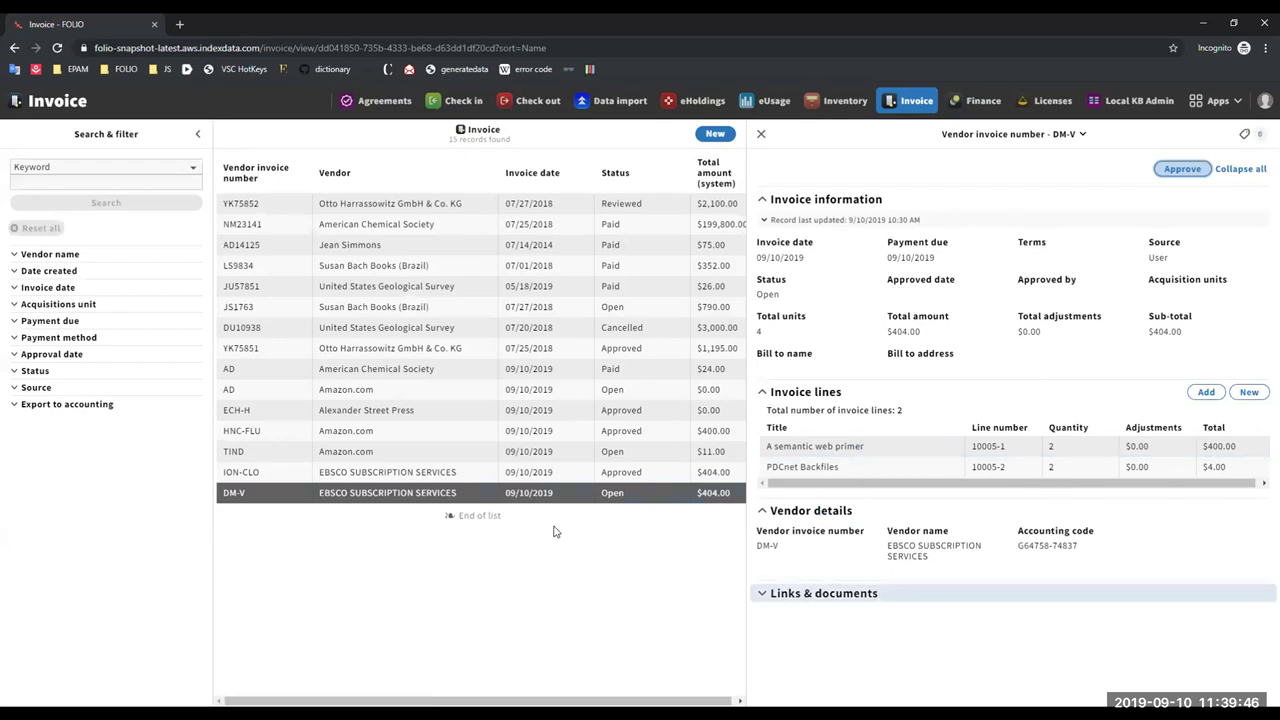
pyautogui.click(339, 480)
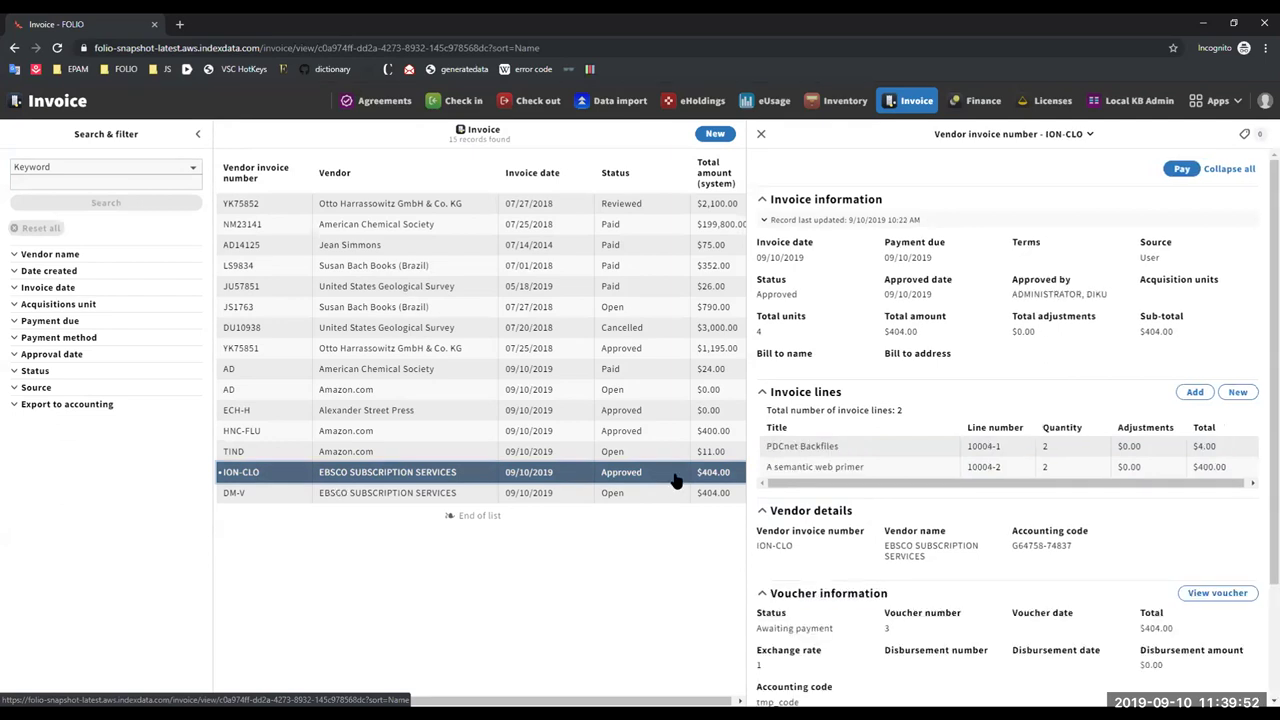
pyautogui.scroll(-3, 909, 400)
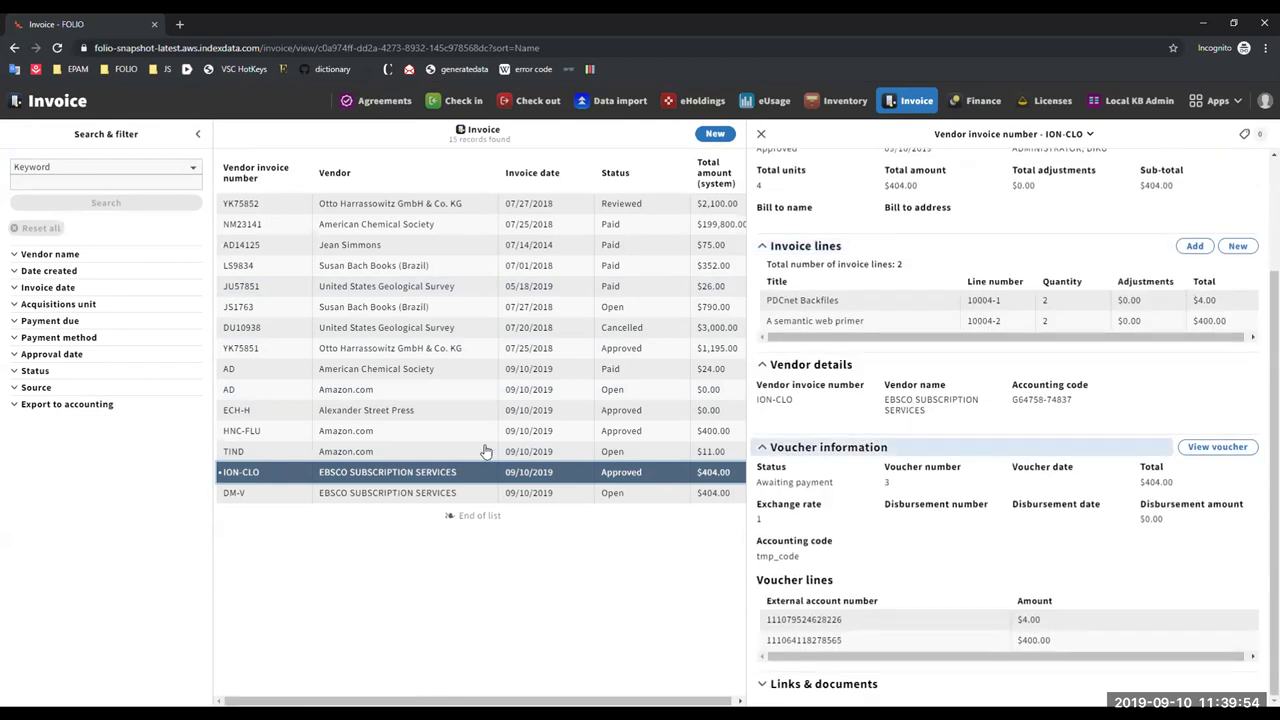
pyautogui.scroll(3, 950, 433)
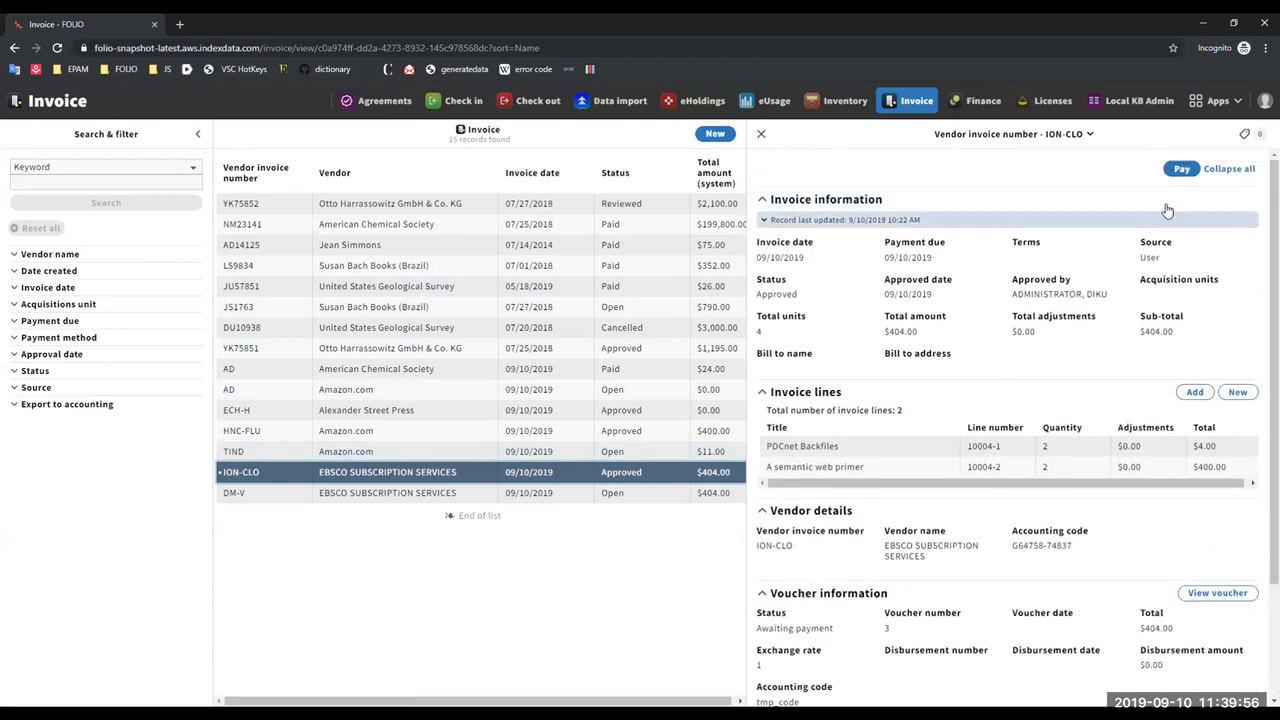
pyautogui.doubleClick(762, 294)
pyautogui.scroll(-3, 880, 378)
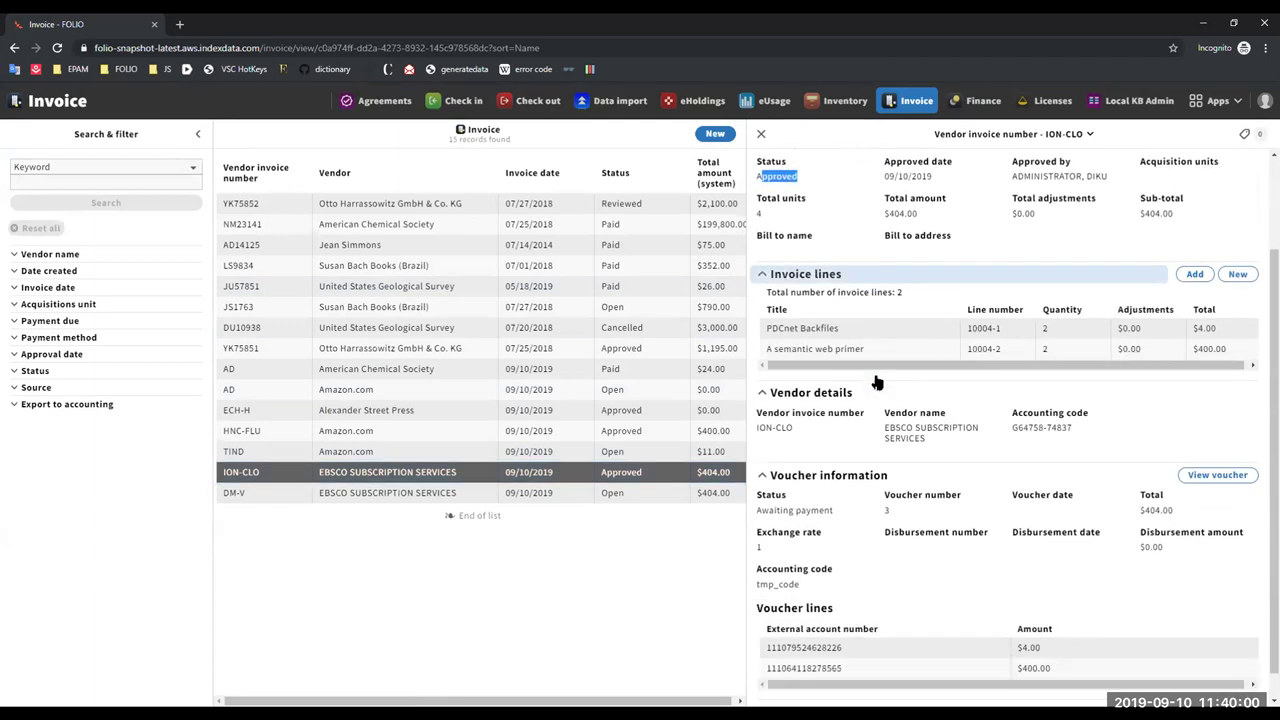
pyautogui.scroll(-1, 893, 325)
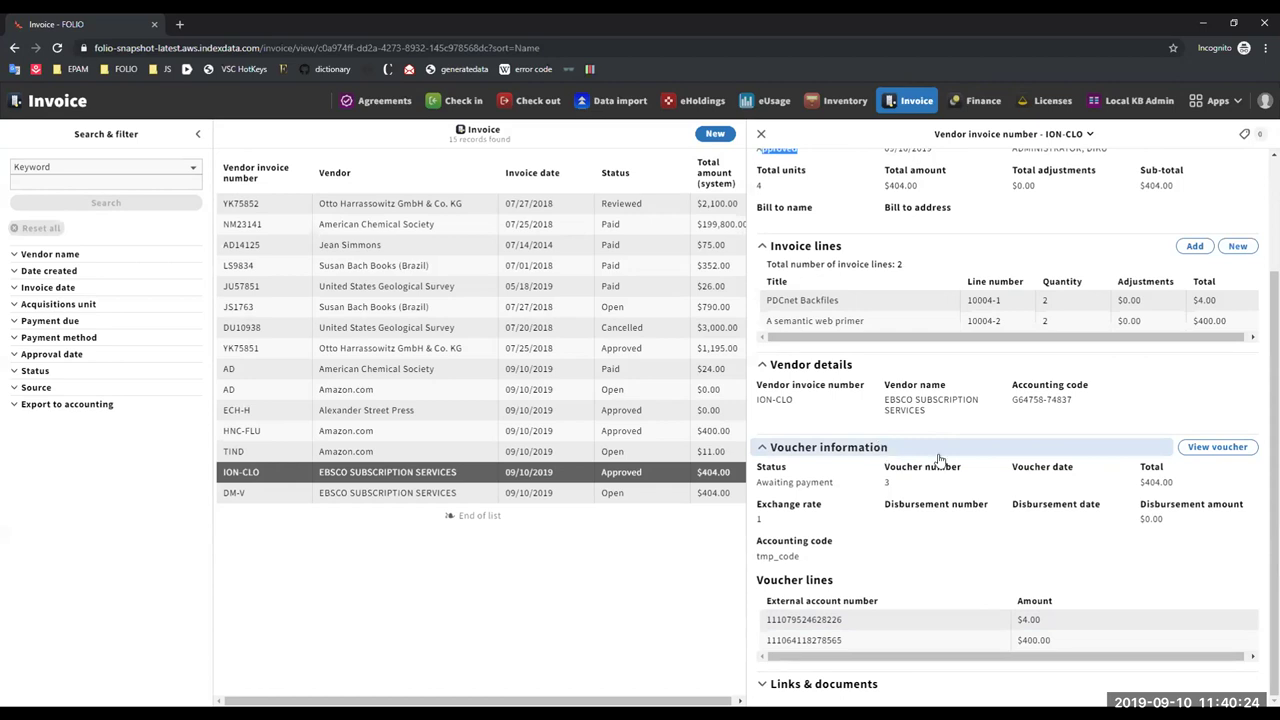
pyautogui.click(1199, 452)
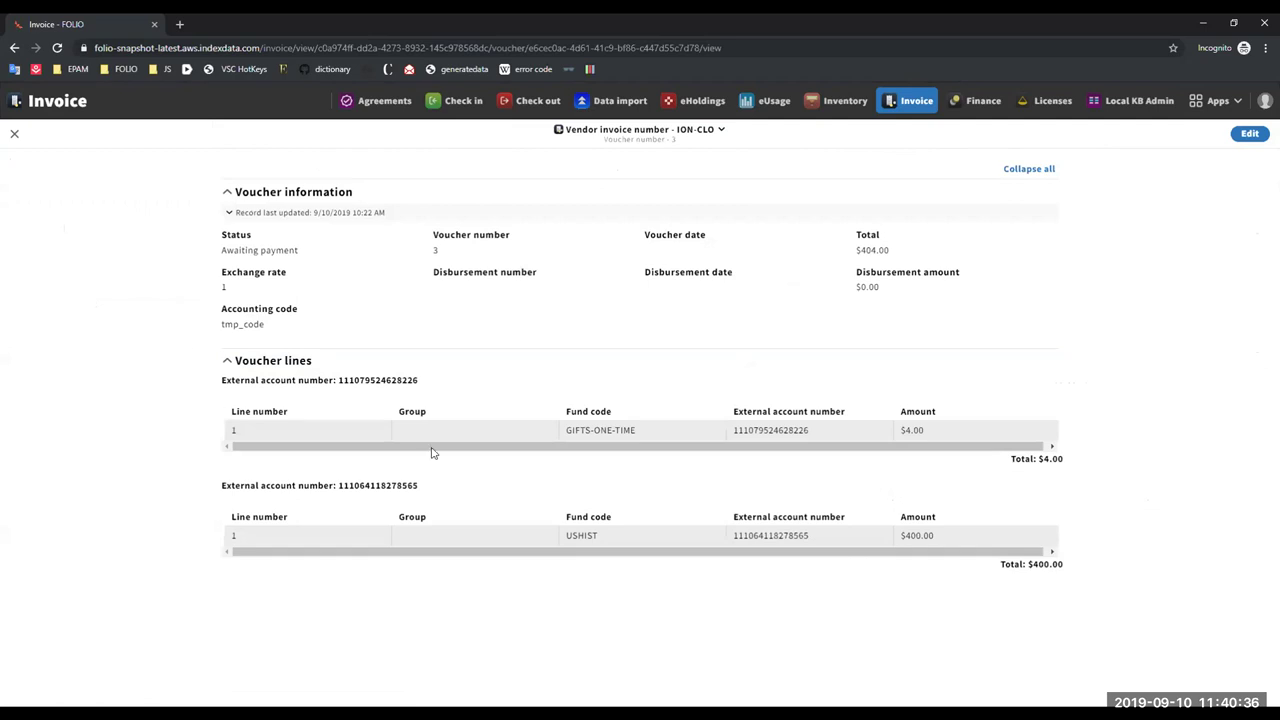
pyautogui.click(15, 134)
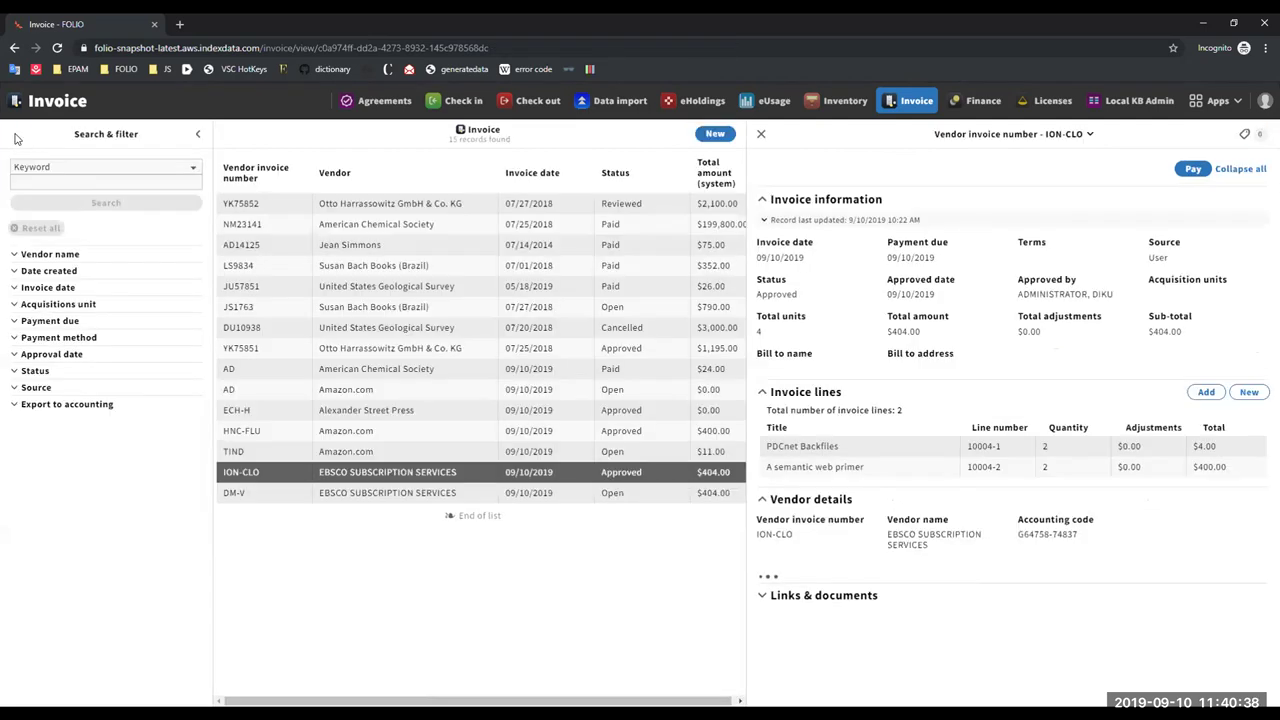
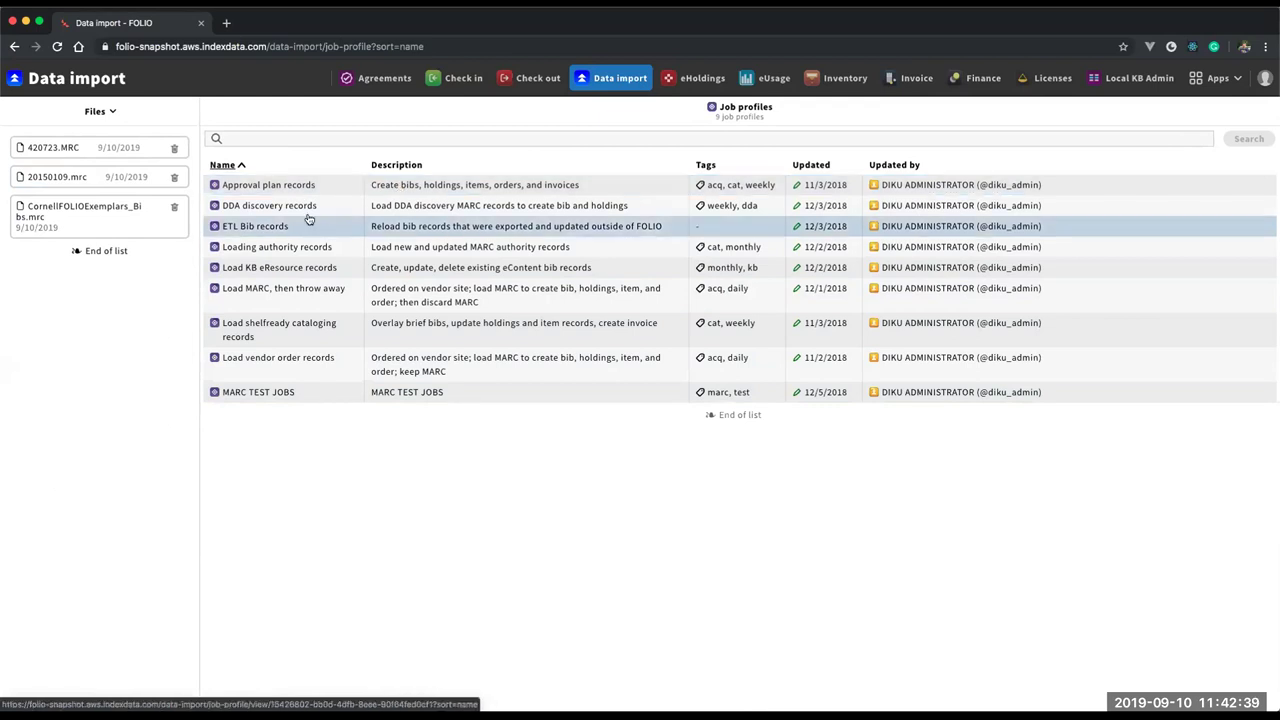
# - Check the allowed file extensions in the Data import settings
pyautogui.moveTo(67, 176); pyautogui.dragTo(89, 176)
pyautogui.click(545, 430)
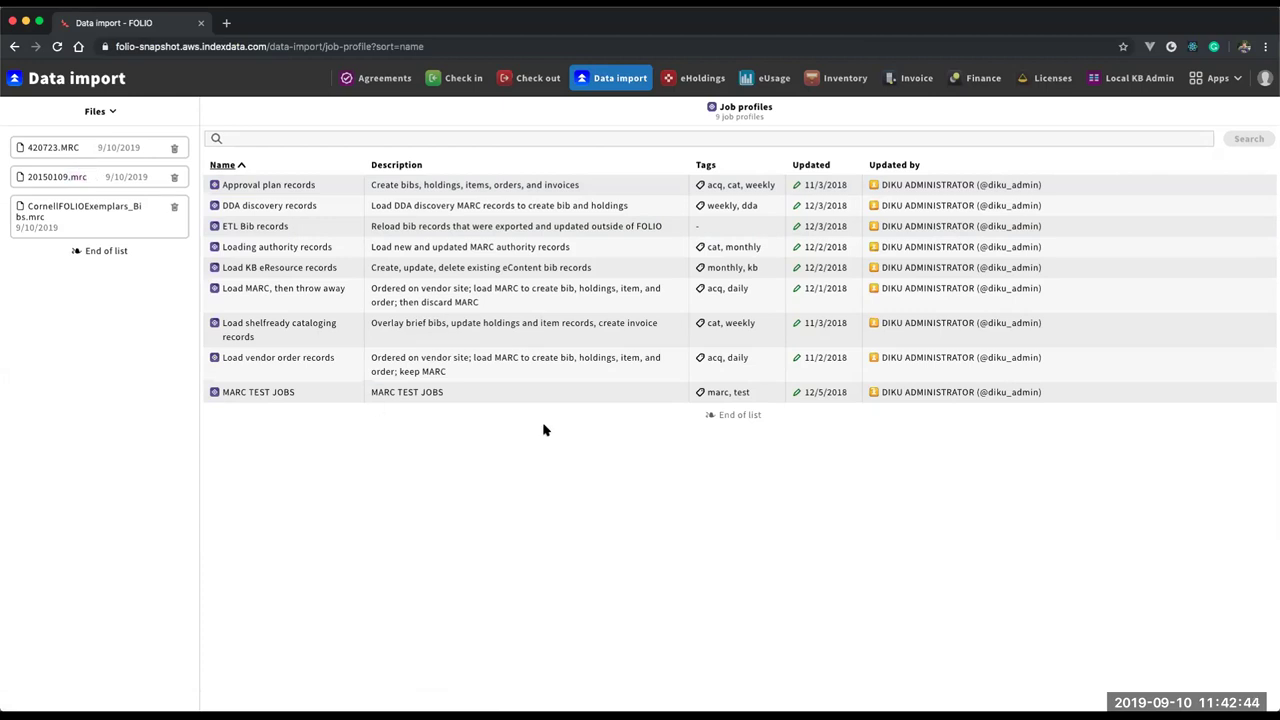
pyautogui.click(1216, 77)
pyautogui.click(1050, 361)
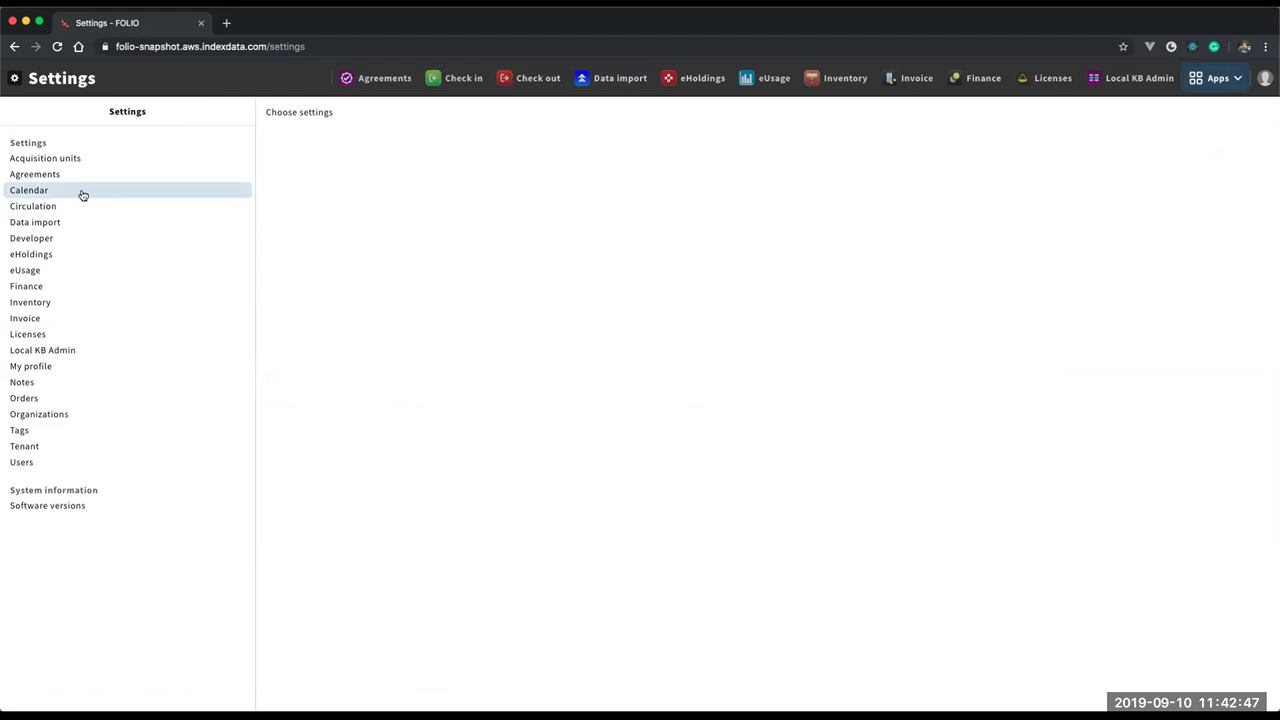
pyautogui.click(77, 223)
pyautogui.click(305, 256)
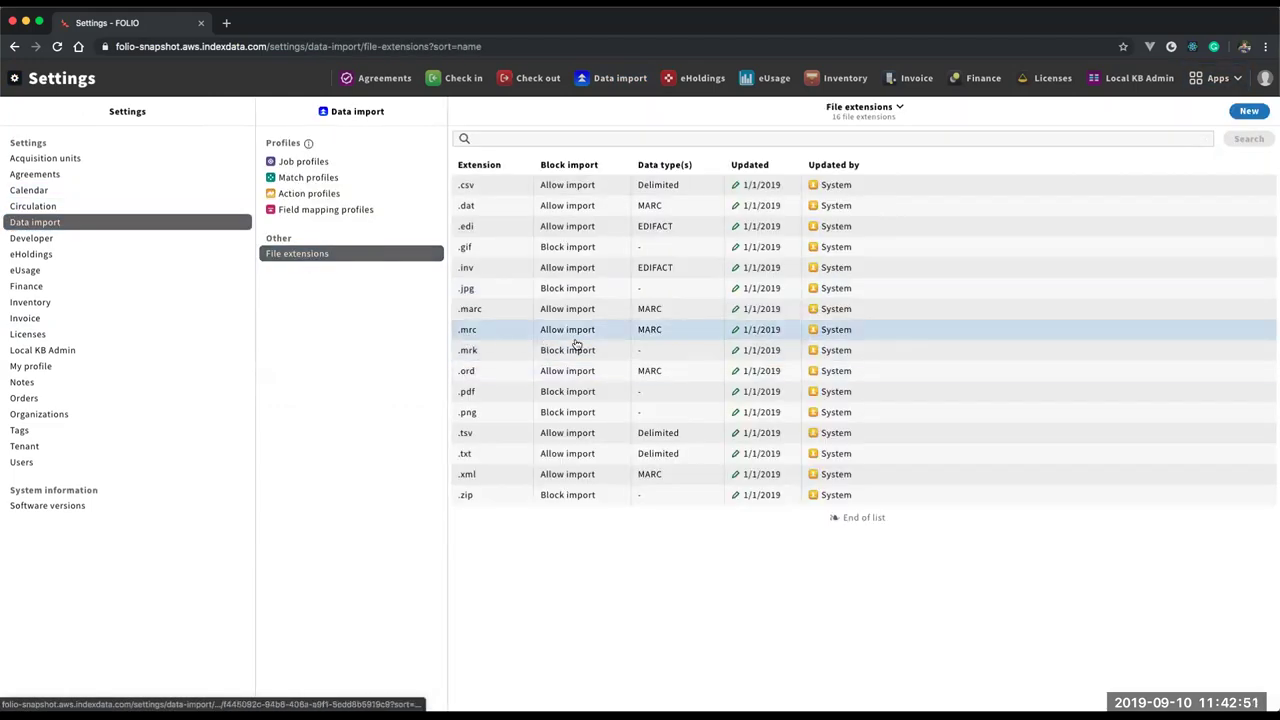
# - Review the Approval plan records and Load MARC, then throw away profiles, then delete the uploaded files
pyautogui.click(620, 78)
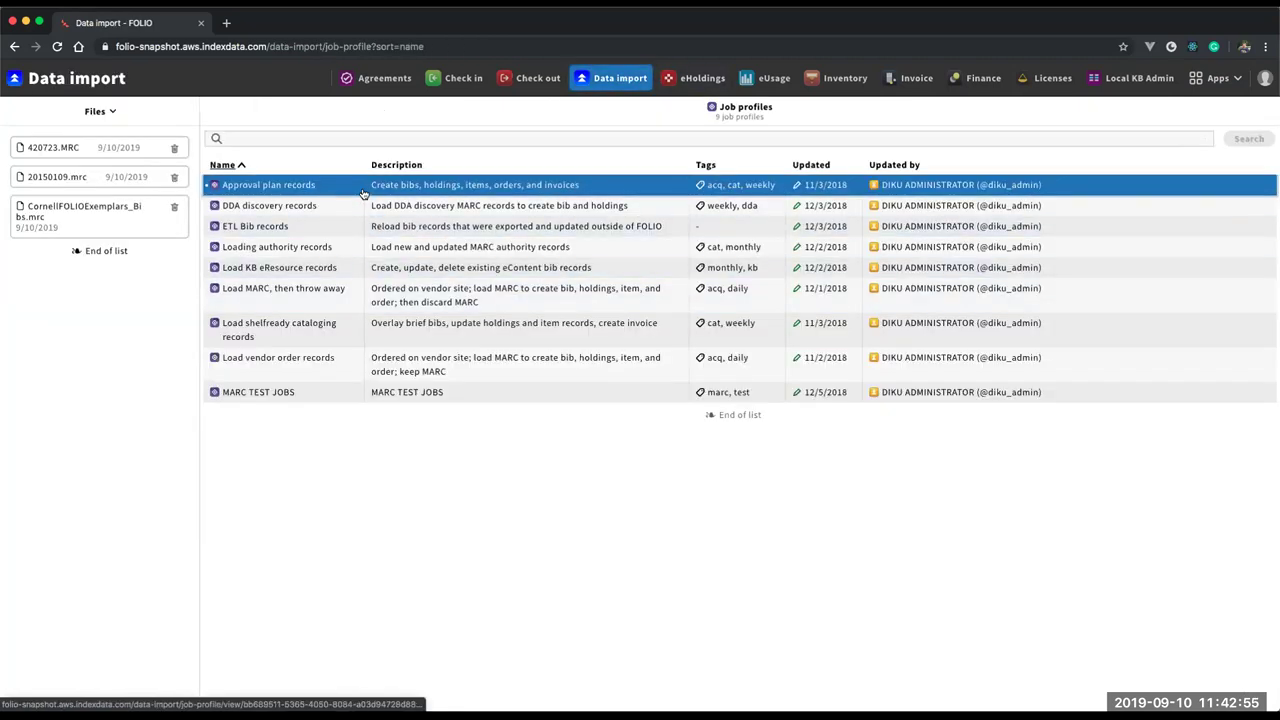
pyautogui.click(363, 191)
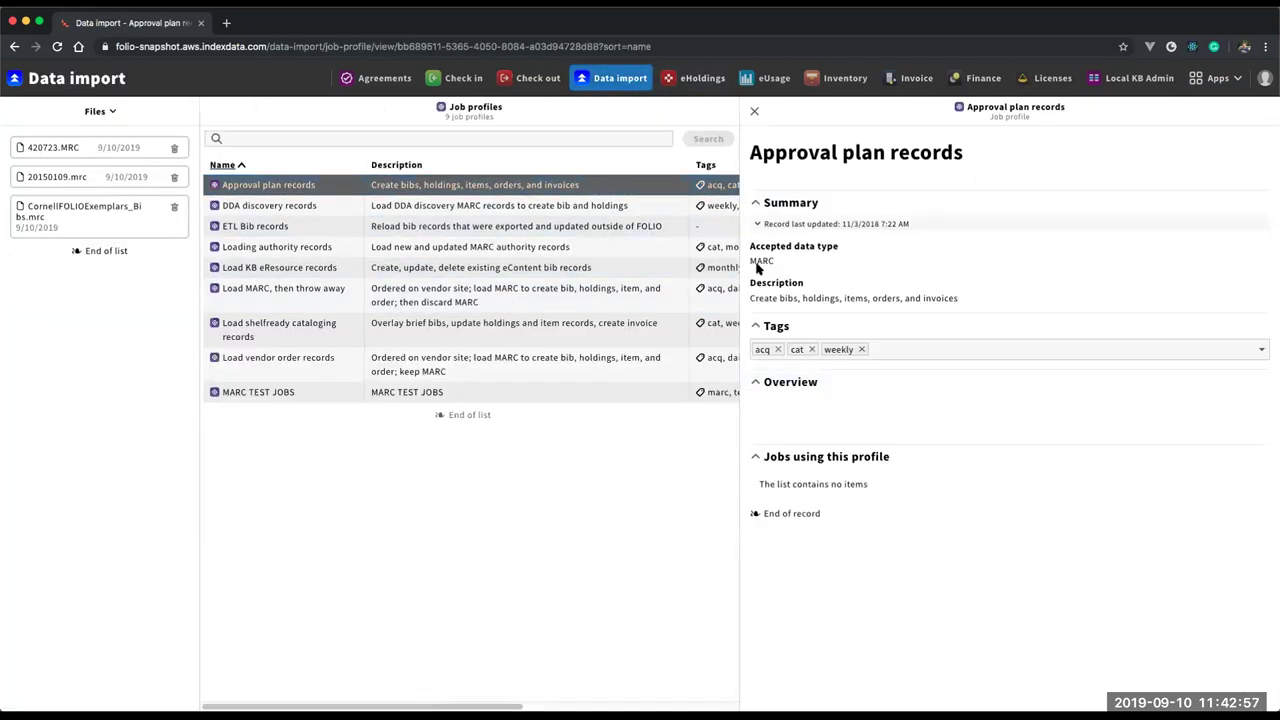
pyautogui.click(600, 295)
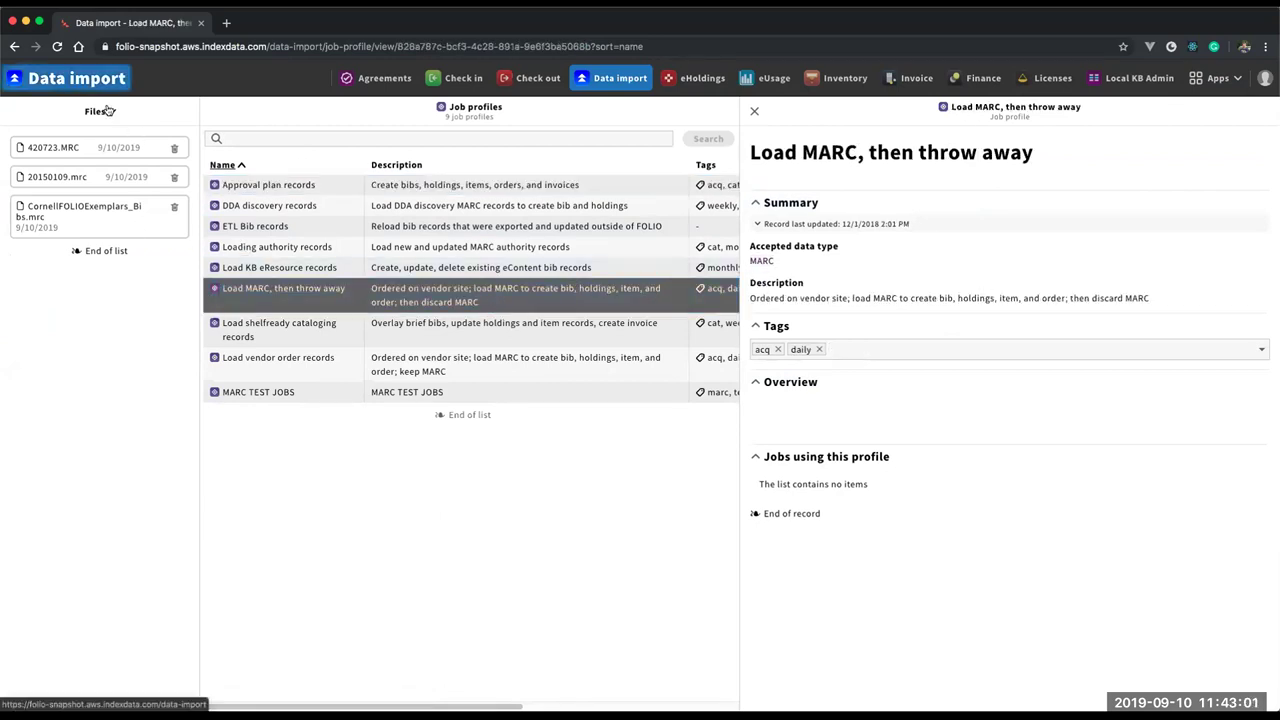
pyautogui.click(1003, 470)
pyautogui.click(1015, 424)
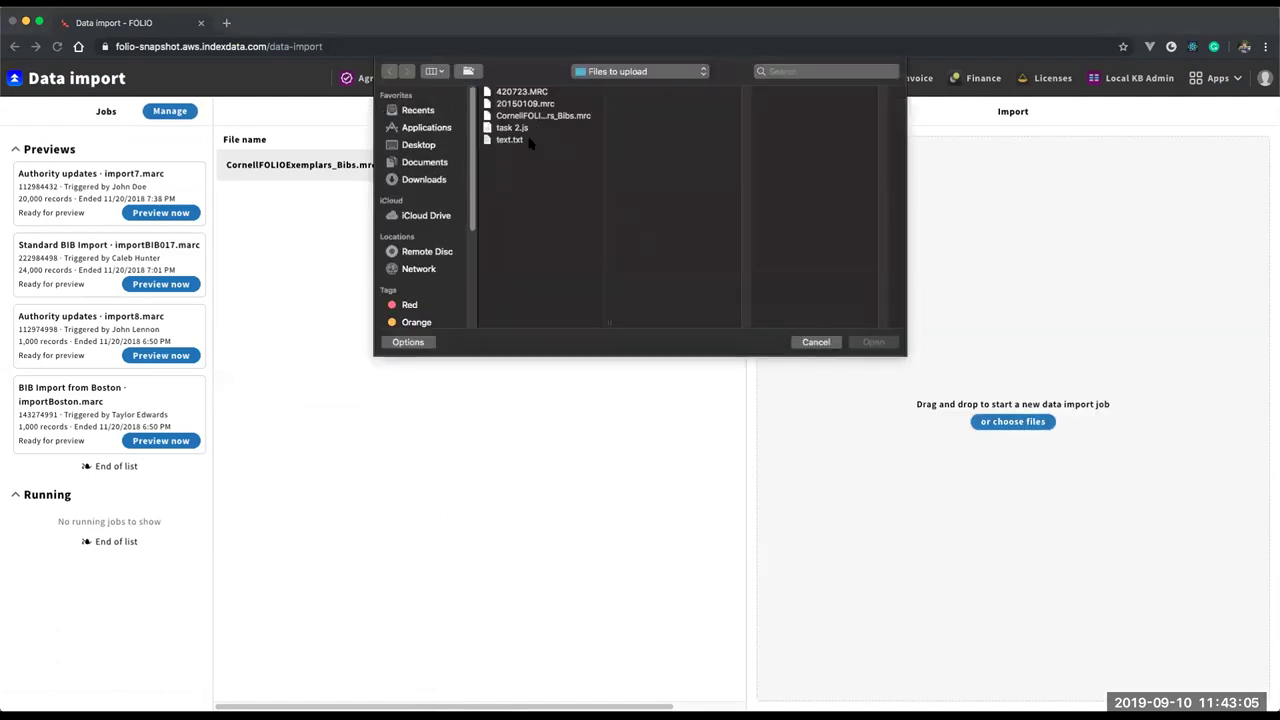
# - Upload text.txt and view the Create orders from spreadsheets and Delimited JP profiles
pyautogui.click(510, 139)
pyautogui.press('Return')
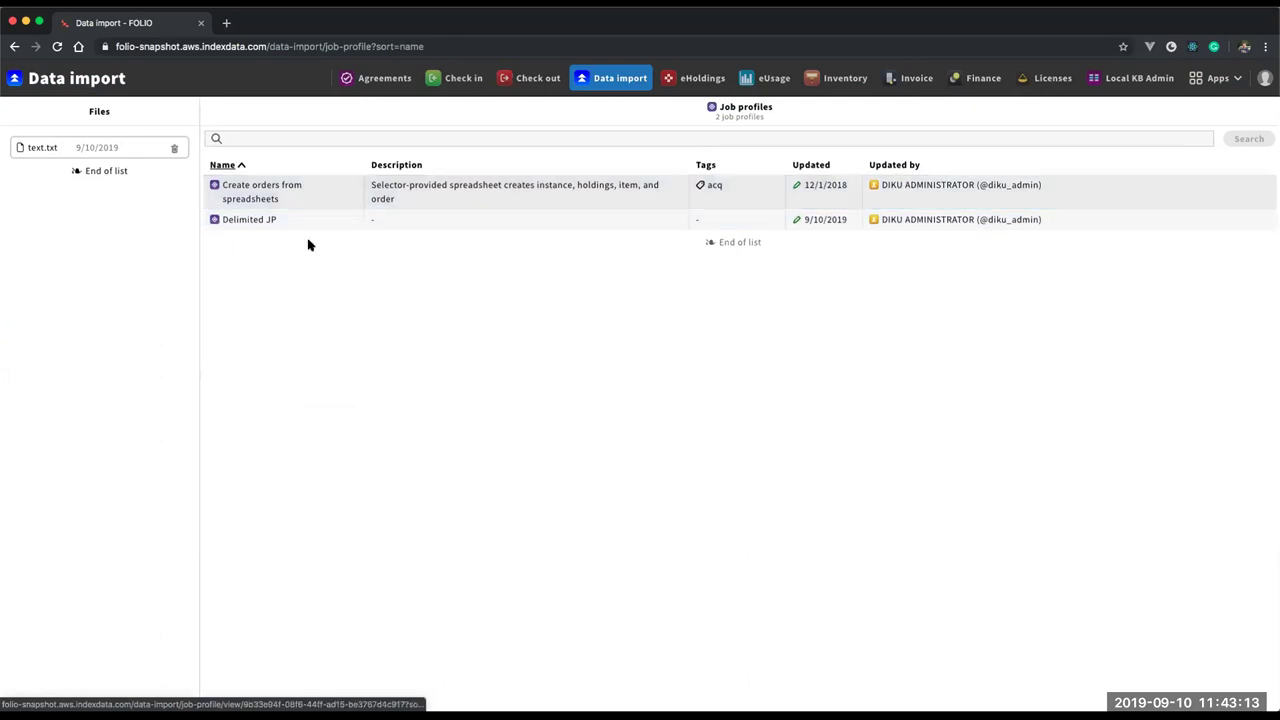
pyautogui.click(309, 203)
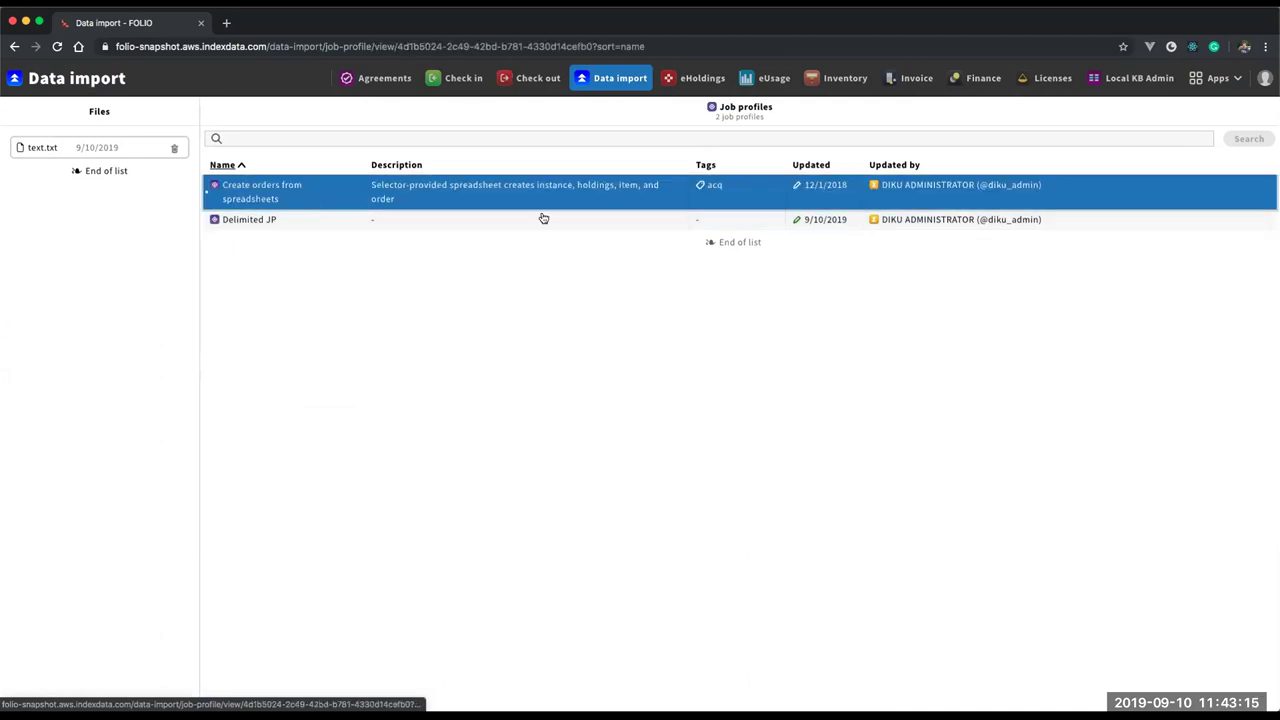
pyautogui.click(333, 210)
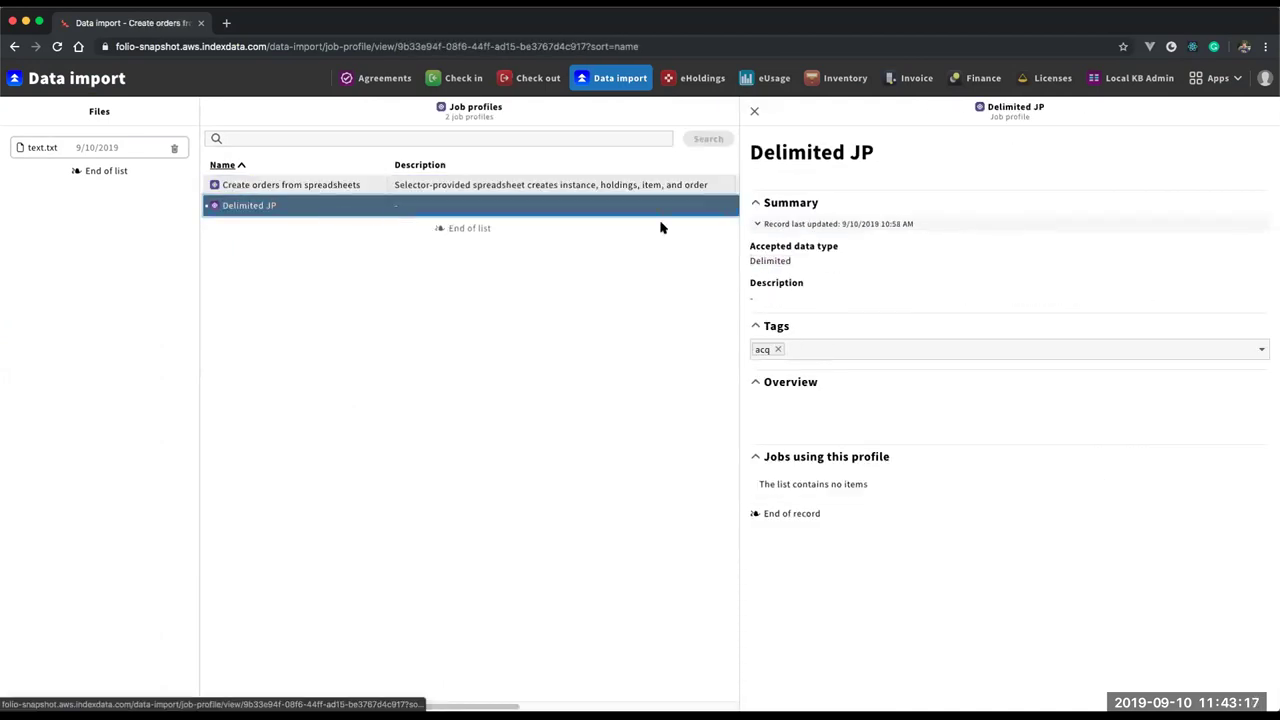
# - Go to the Data import job profiles list in Settings
pyautogui.click(1215, 78)
pyautogui.click(1030, 361)
pyautogui.click(312, 161)
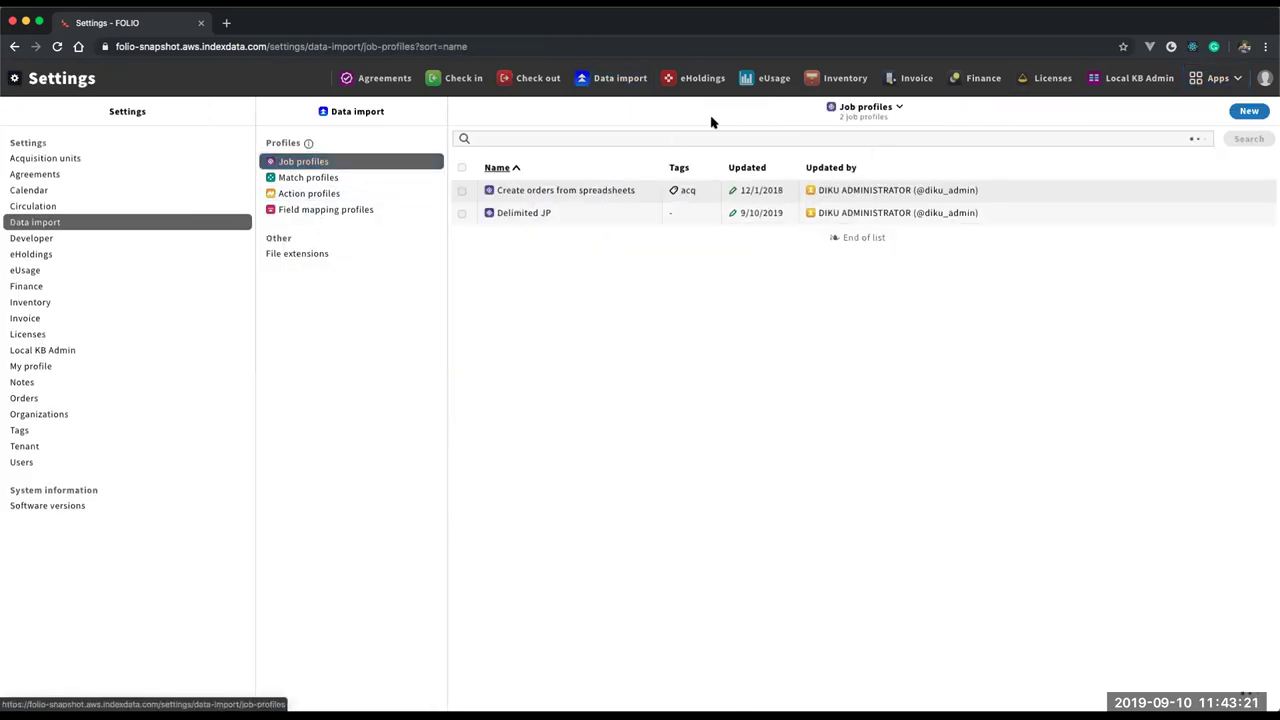
# - Create a job profile named 'New job delimited' accepting Delimited data
pyautogui.click(1249, 110)
pyautogui.click(483, 284)
pyautogui.click(486, 305)
pyautogui.click(447, 237)
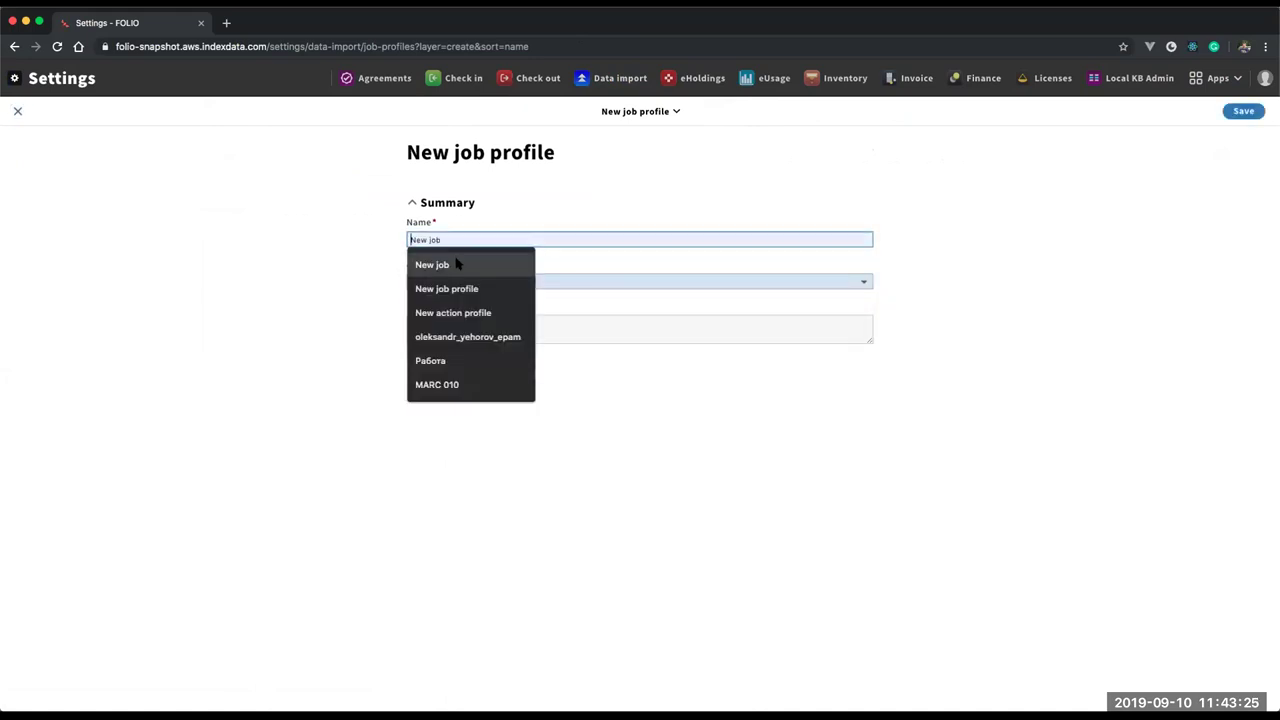
pyautogui.click(455, 263)
pyautogui.write('delimited')
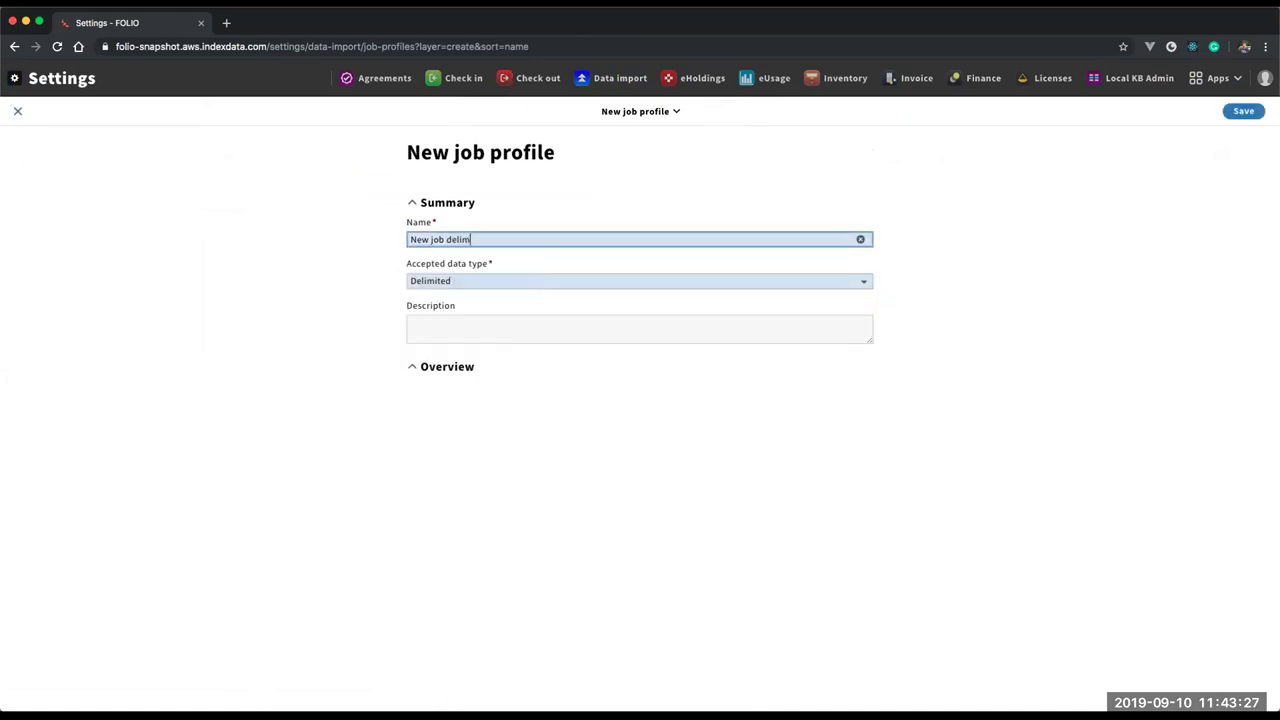
pyautogui.click(1240, 113)
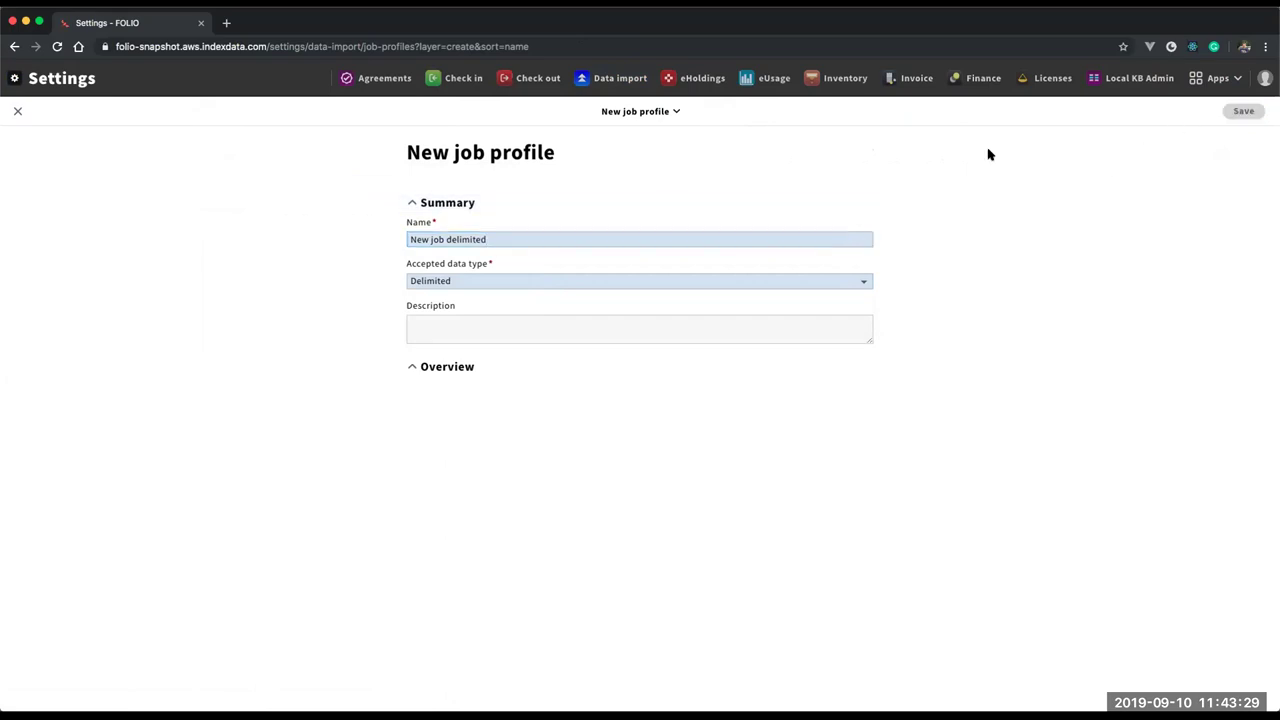
# - Check the New job delimited profile's details, then go to the Data import landing page
pyautogui.click(610, 80)
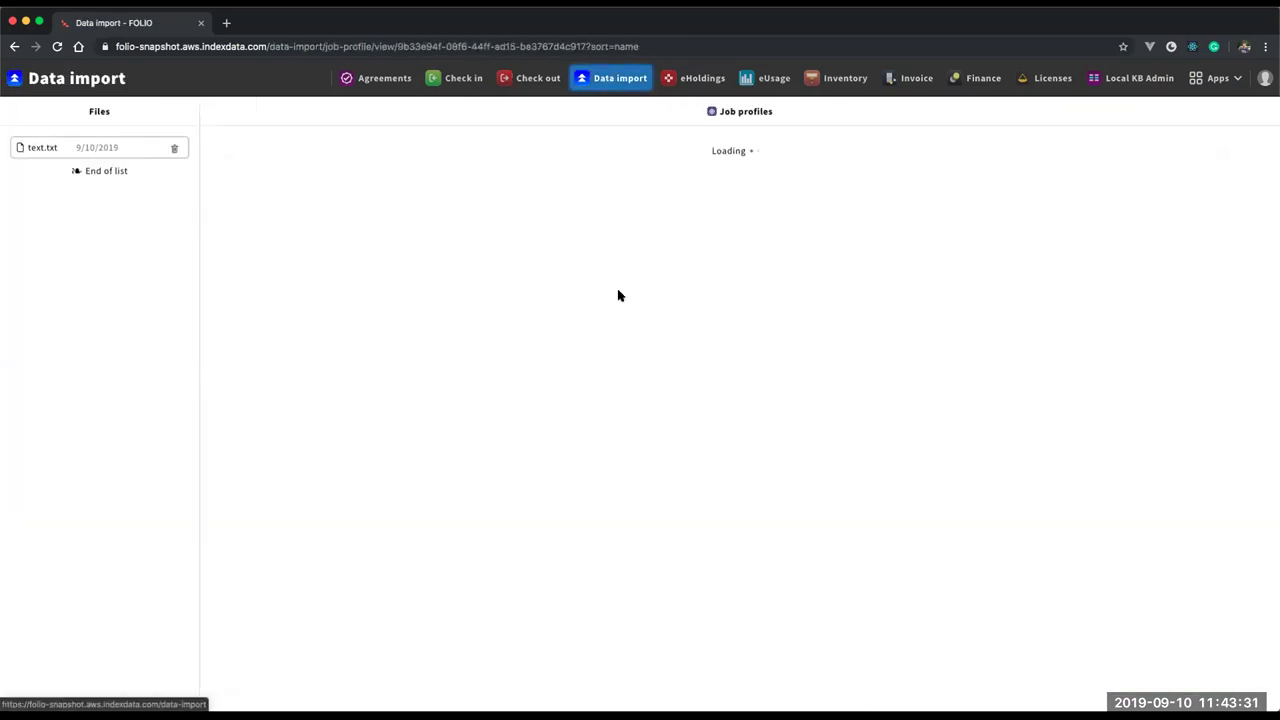
pyautogui.click(295, 242)
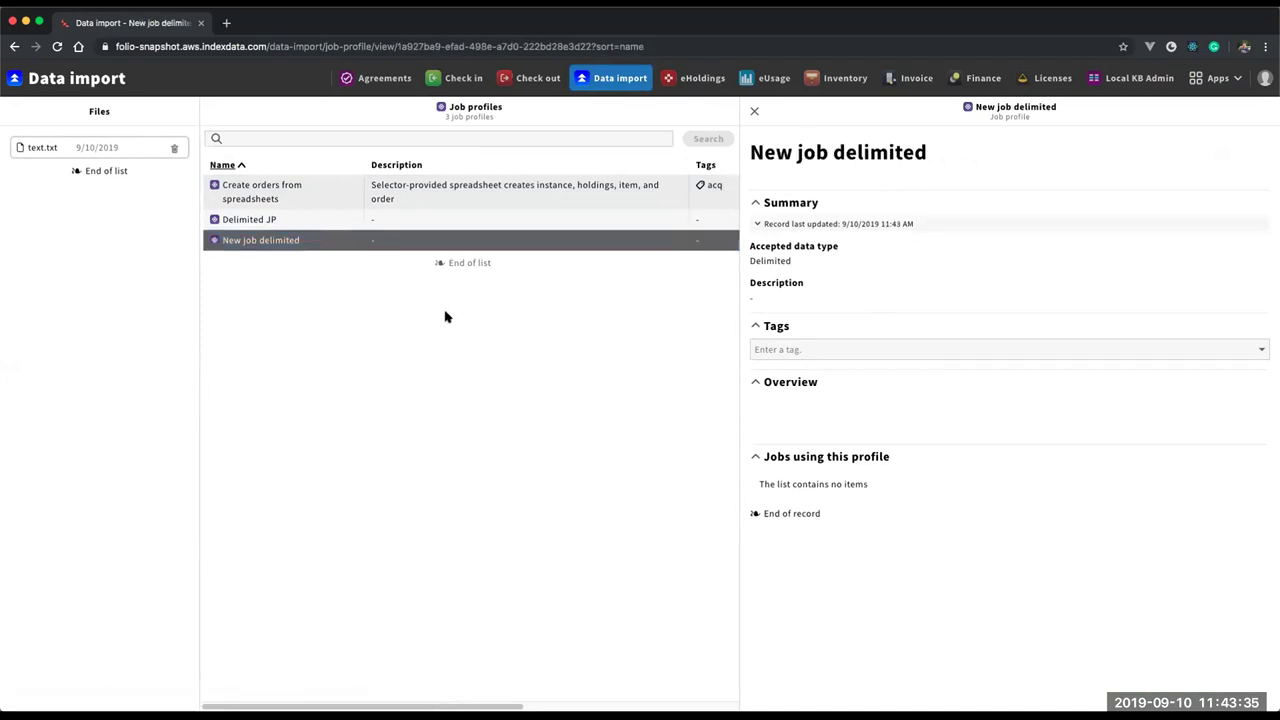
pyautogui.click(70, 78)
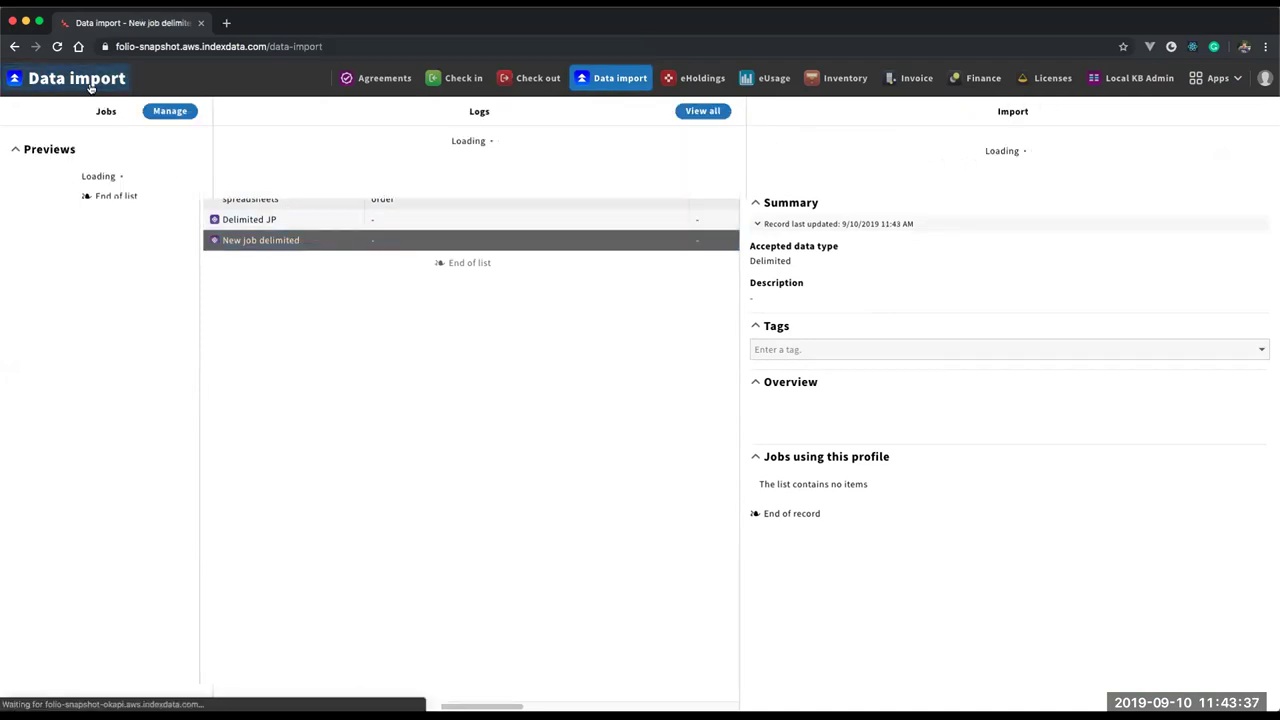
# - Delete the waiting text file and close the New job delimited profile details
pyautogui.click(1012, 470)
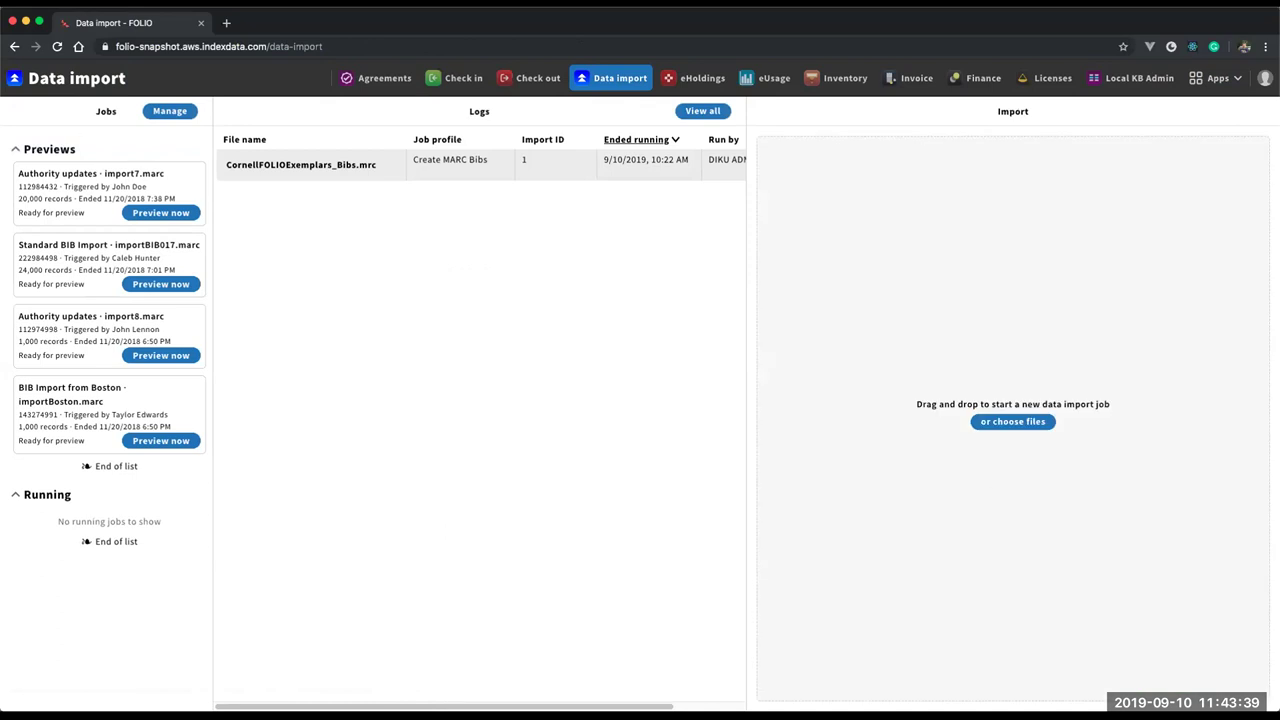
pyautogui.click(14, 47)
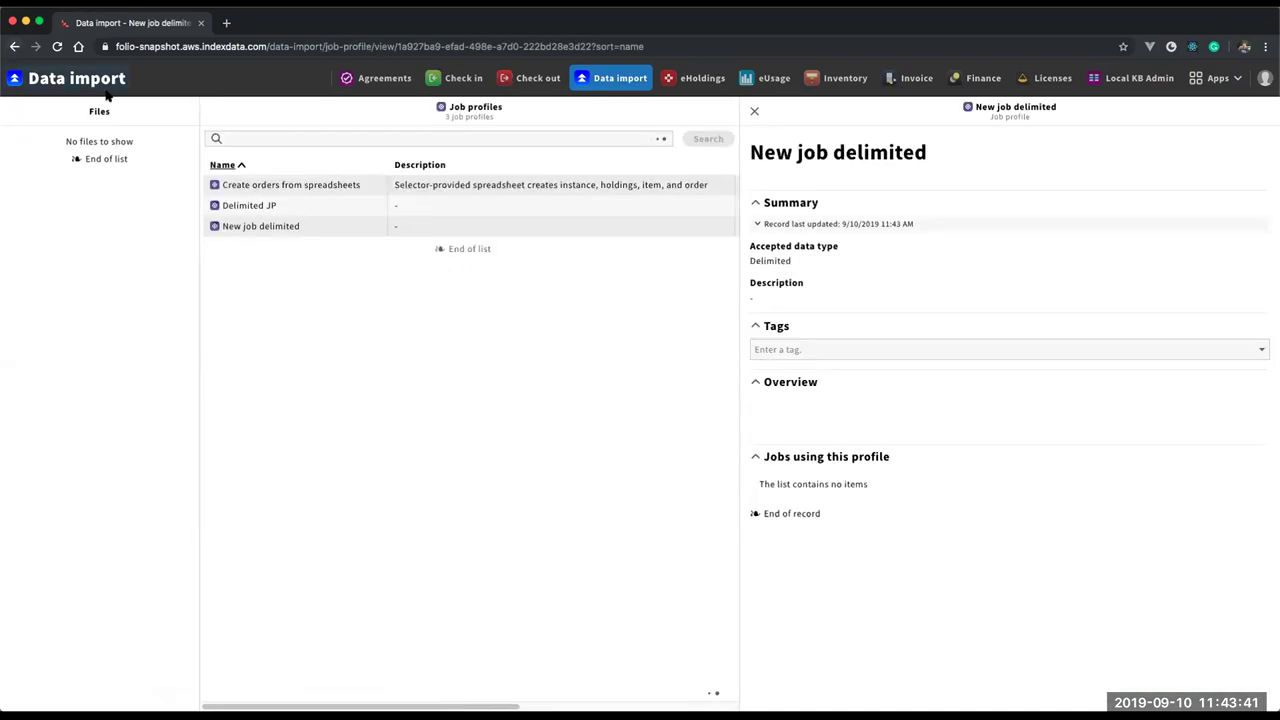
pyautogui.click(754, 111)
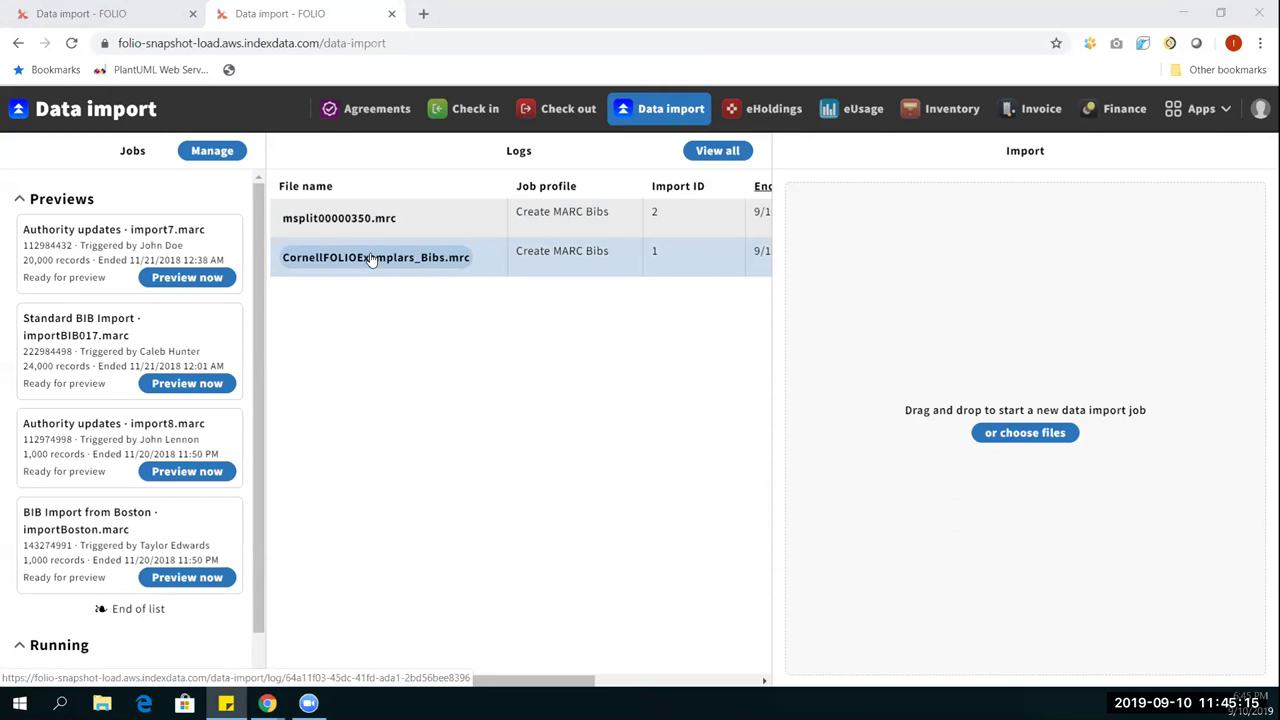
# - Search Inventory for Orihon and open its instance record
pyautogui.click(932, 118)
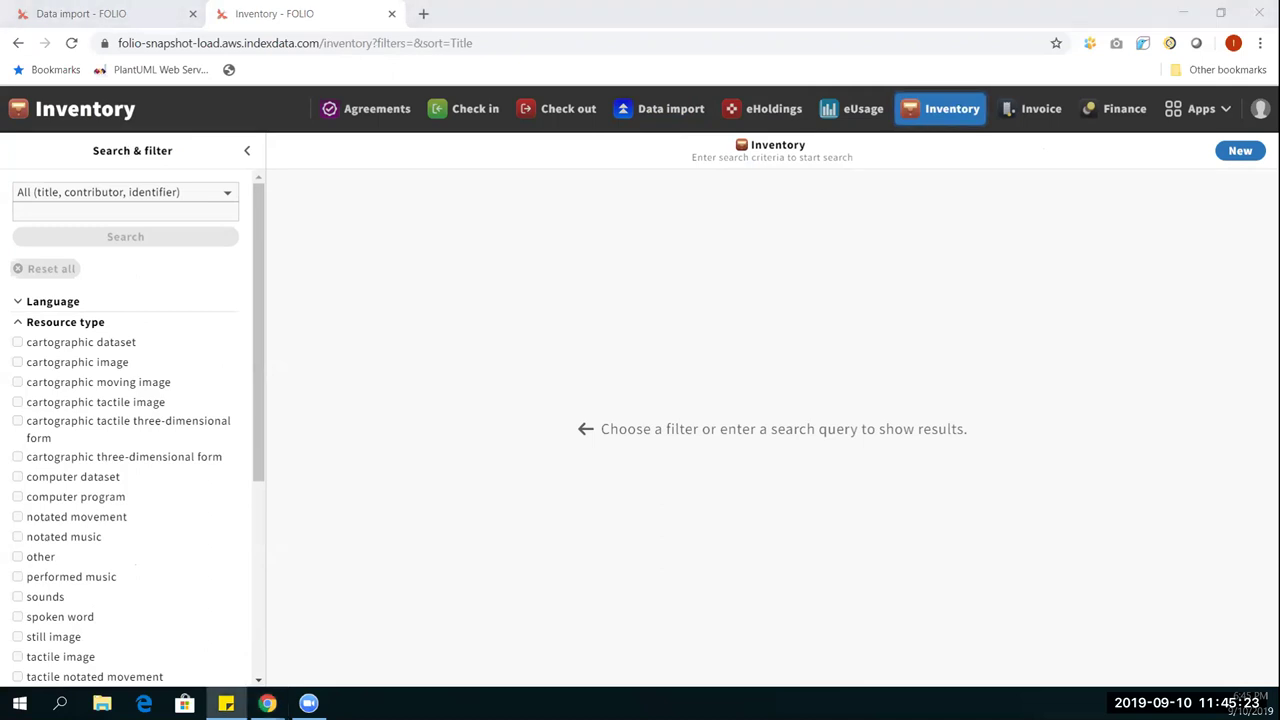
pyautogui.click(131, 209)
pyautogui.write('Orihon')
pyautogui.press('Return')
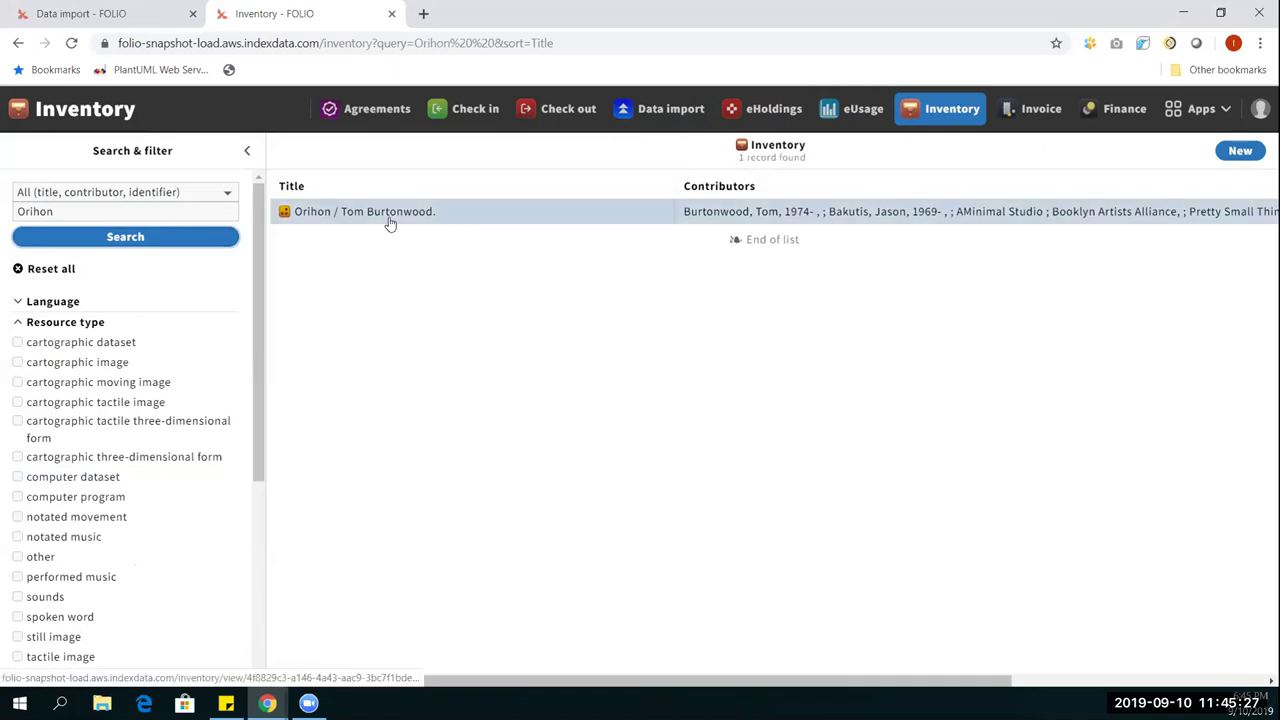
pyautogui.click(390, 213)
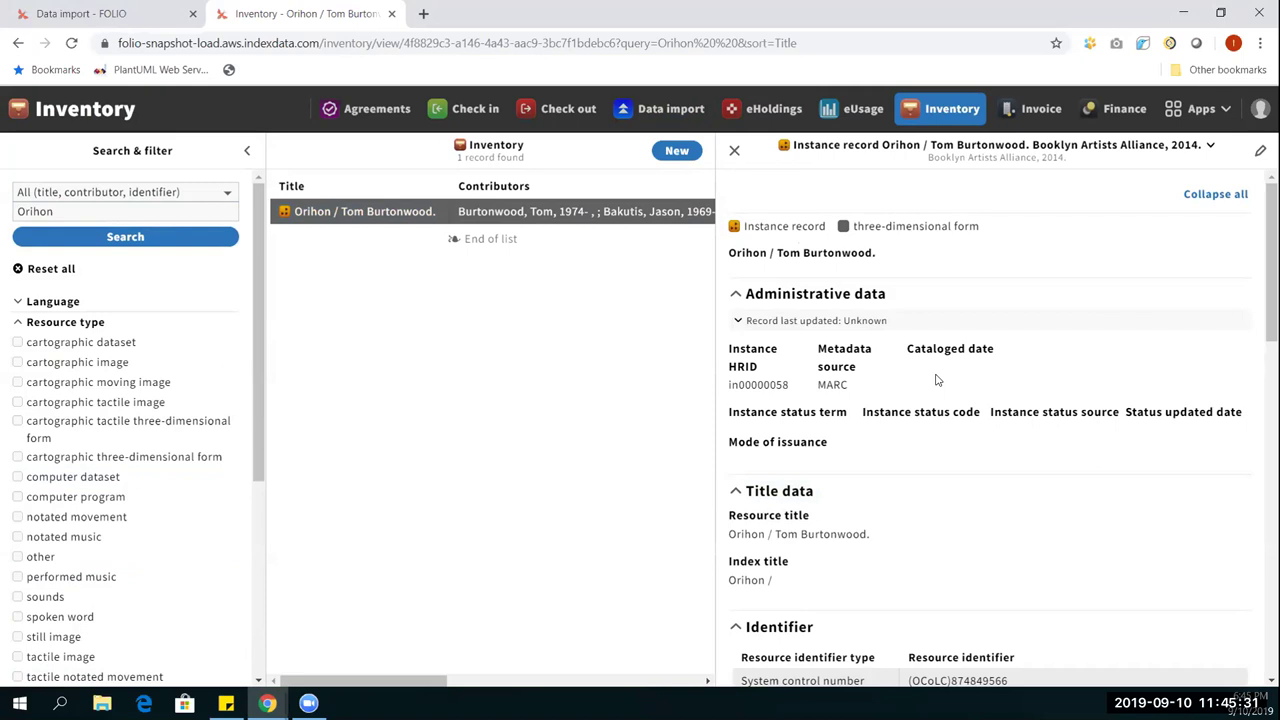
# - Look through the Orihon instance details, then view its MARC source record
pyautogui.scroll(-6, 937, 378)
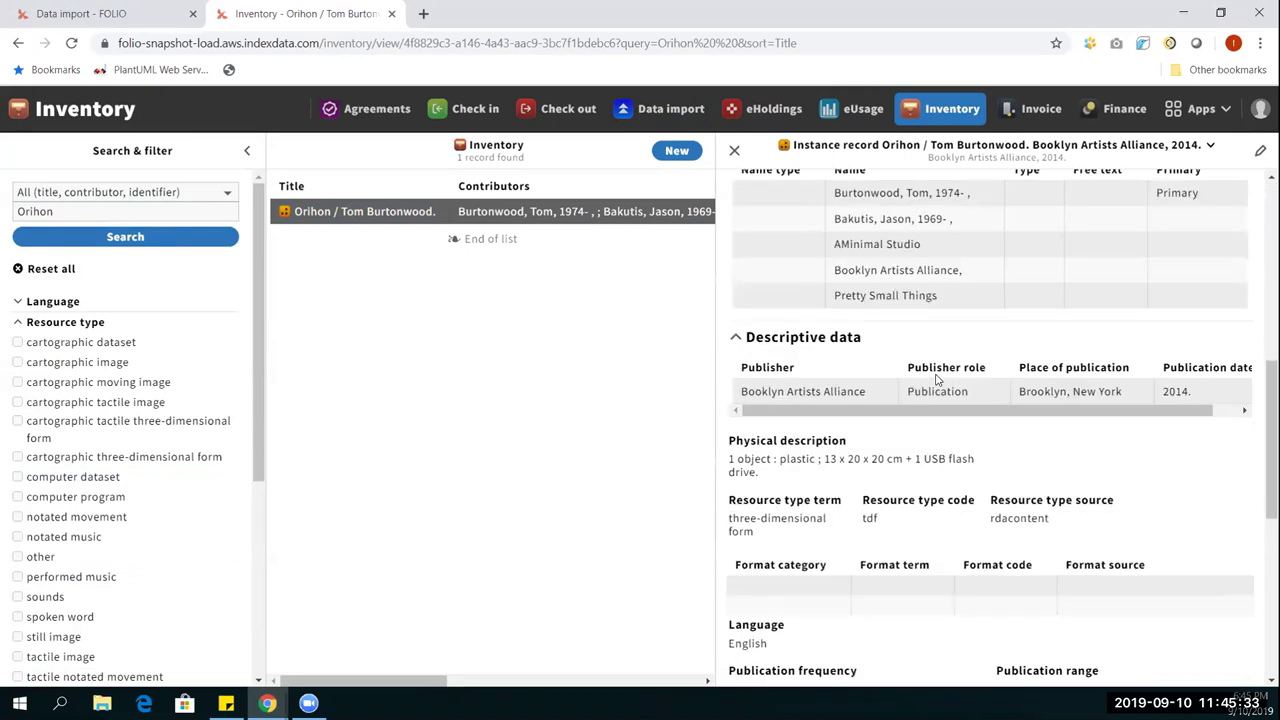
pyautogui.scroll(-5, 937, 378)
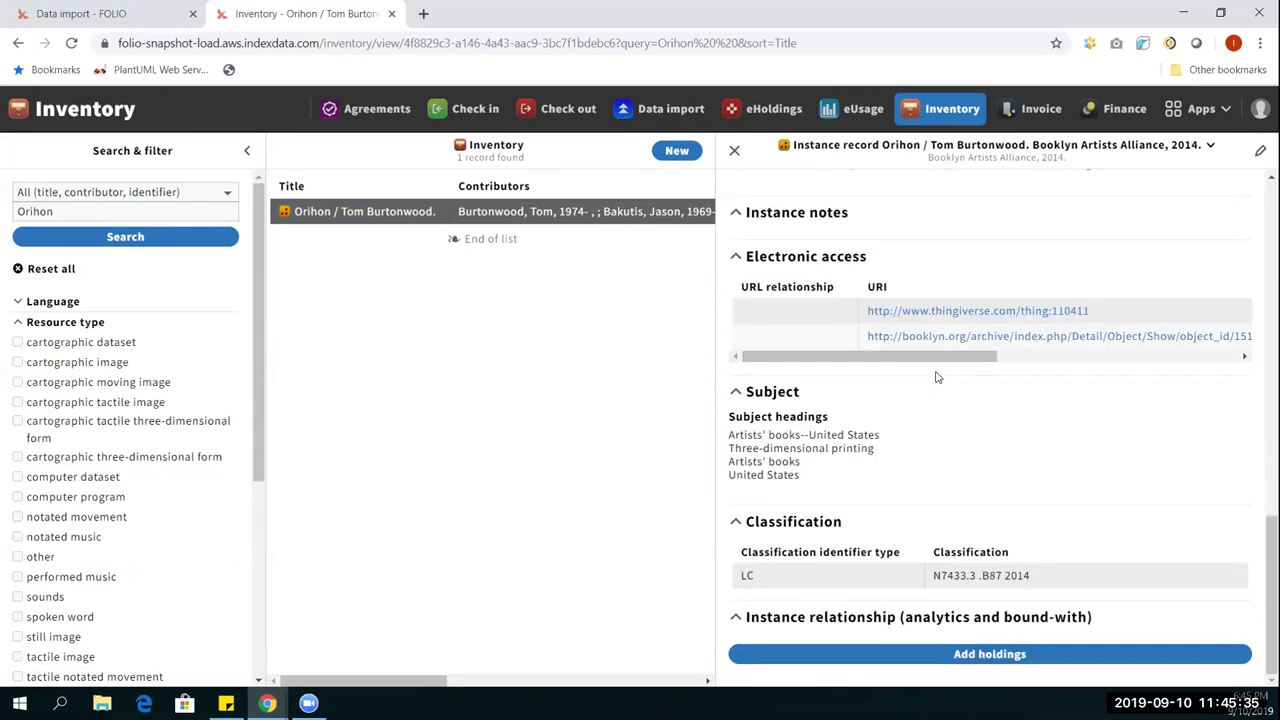
pyautogui.scroll(5, 907, 468)
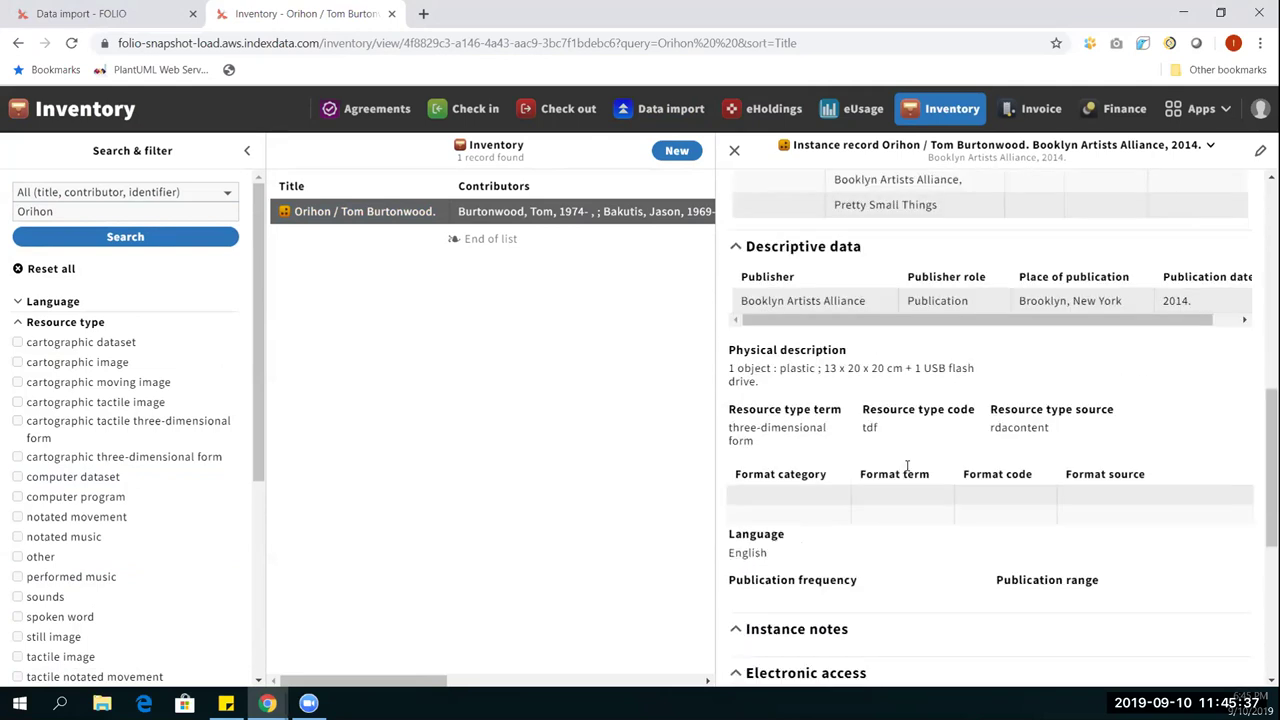
pyautogui.scroll(3, 907, 466)
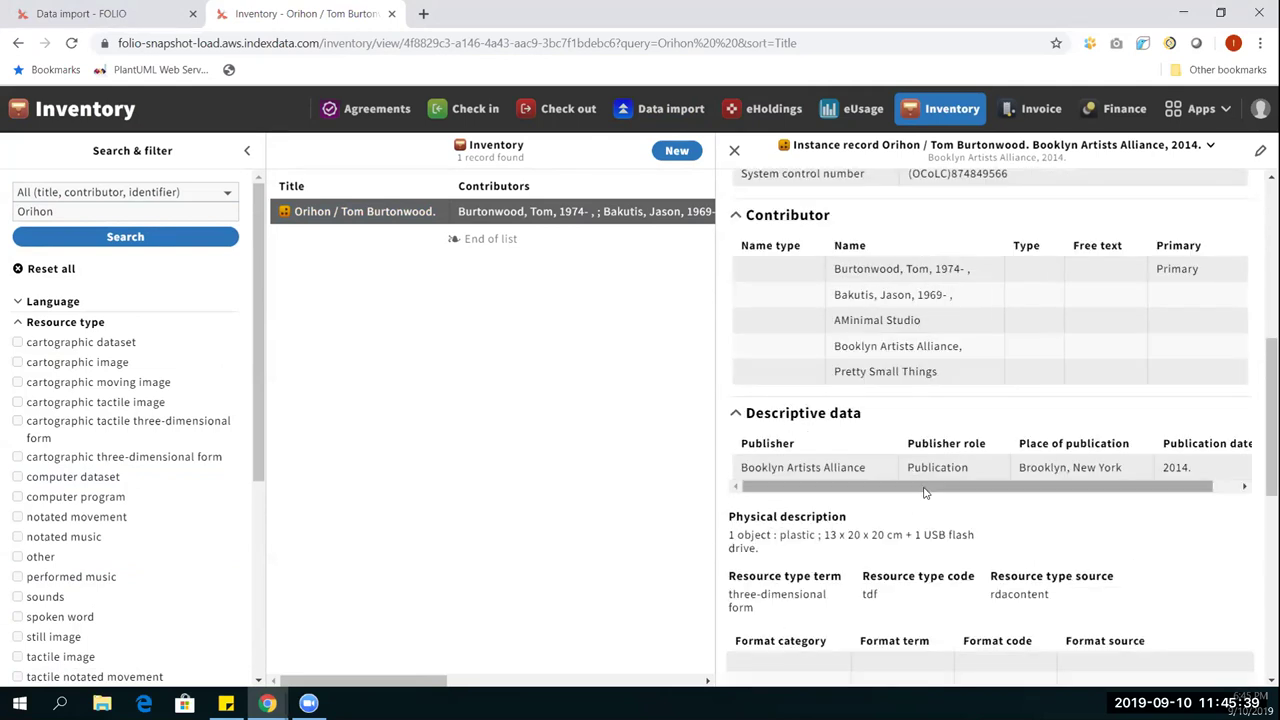
pyautogui.moveTo(923, 490); pyautogui.dragTo(967, 489)
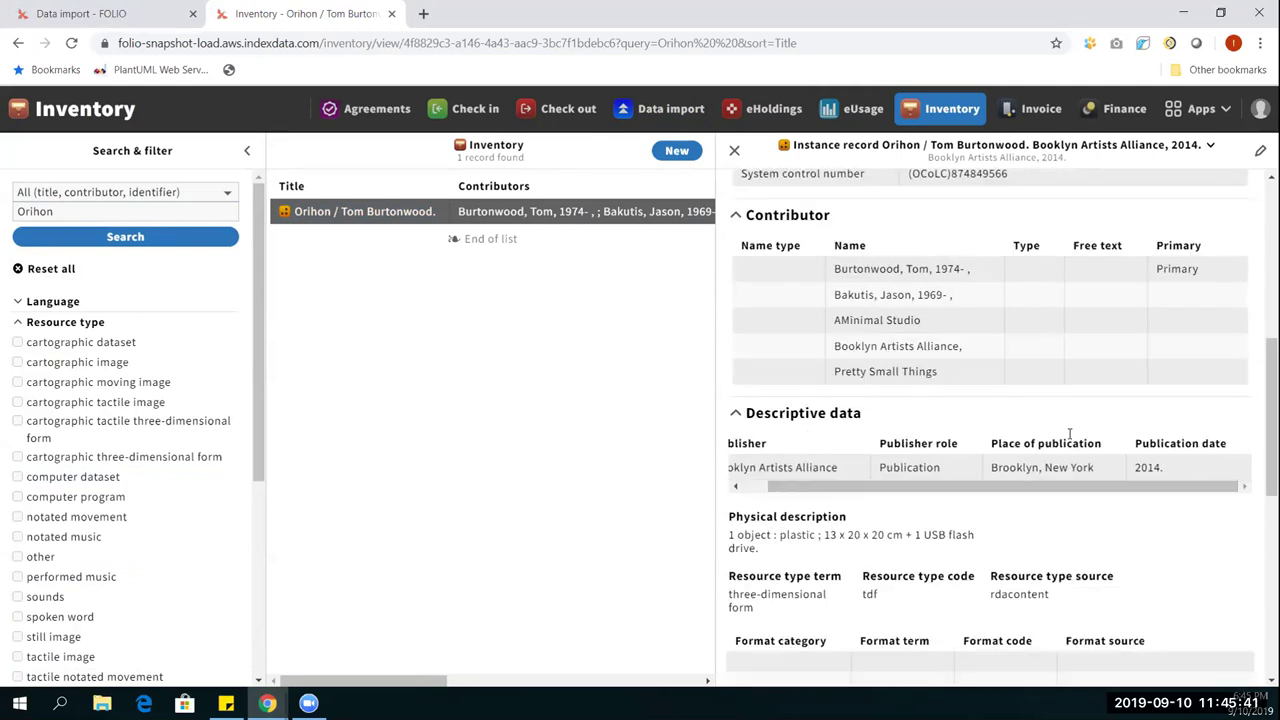
pyautogui.moveTo(990, 443); pyautogui.dragTo(1203, 449)
pyautogui.click(1136, 467)
pyautogui.moveTo(1029, 490); pyautogui.dragTo(934, 492)
pyautogui.scroll(5, 920, 420)
pyautogui.click(951, 165)
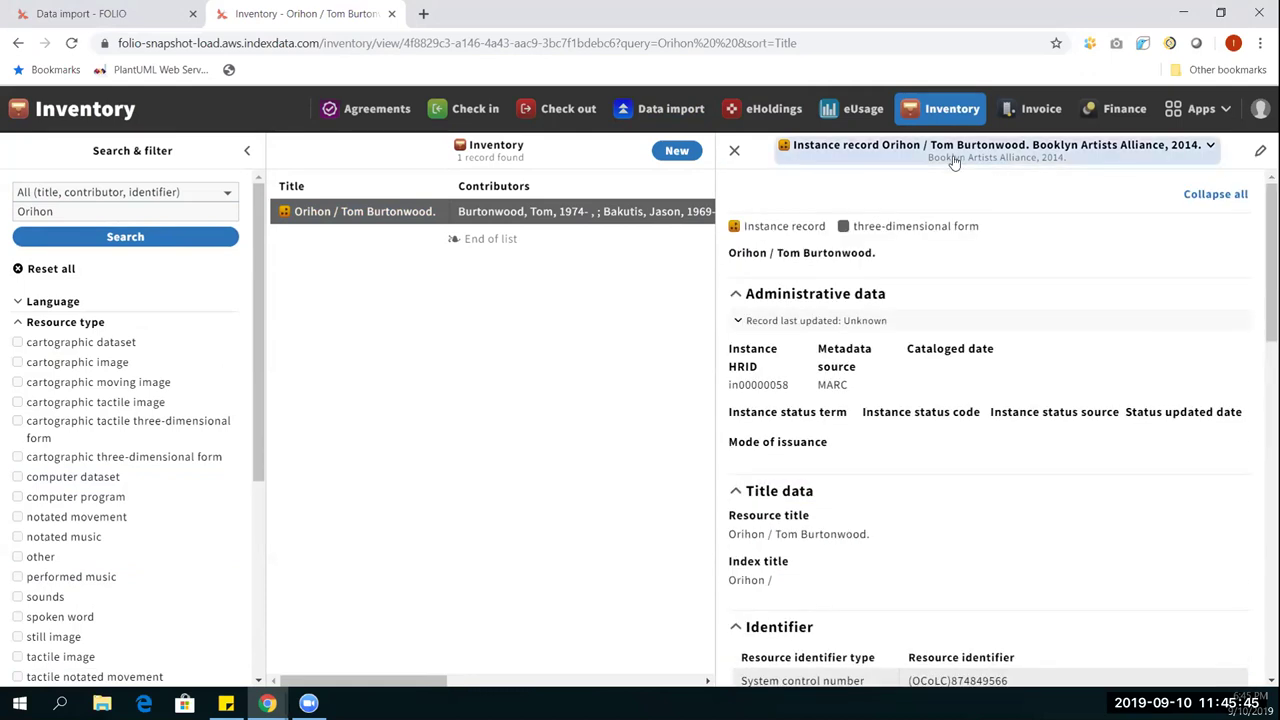
pyautogui.click(925, 230)
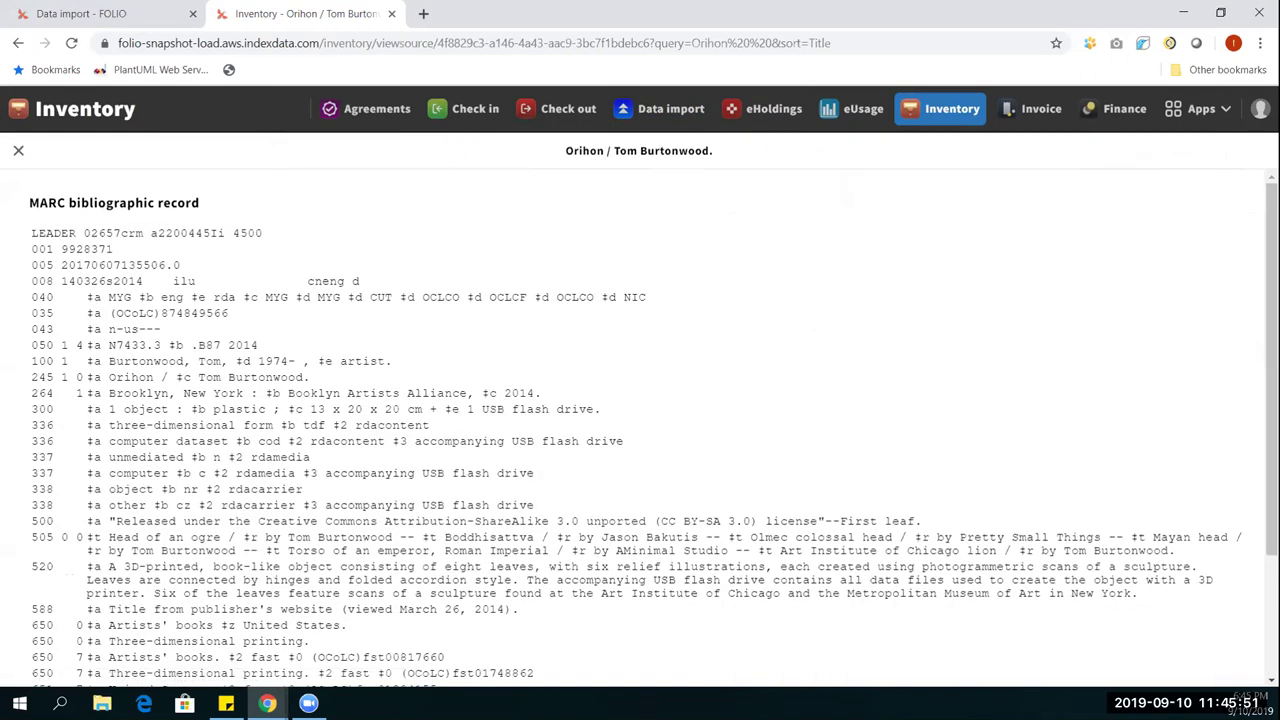
pyautogui.hotkey('alt', 'Tab')
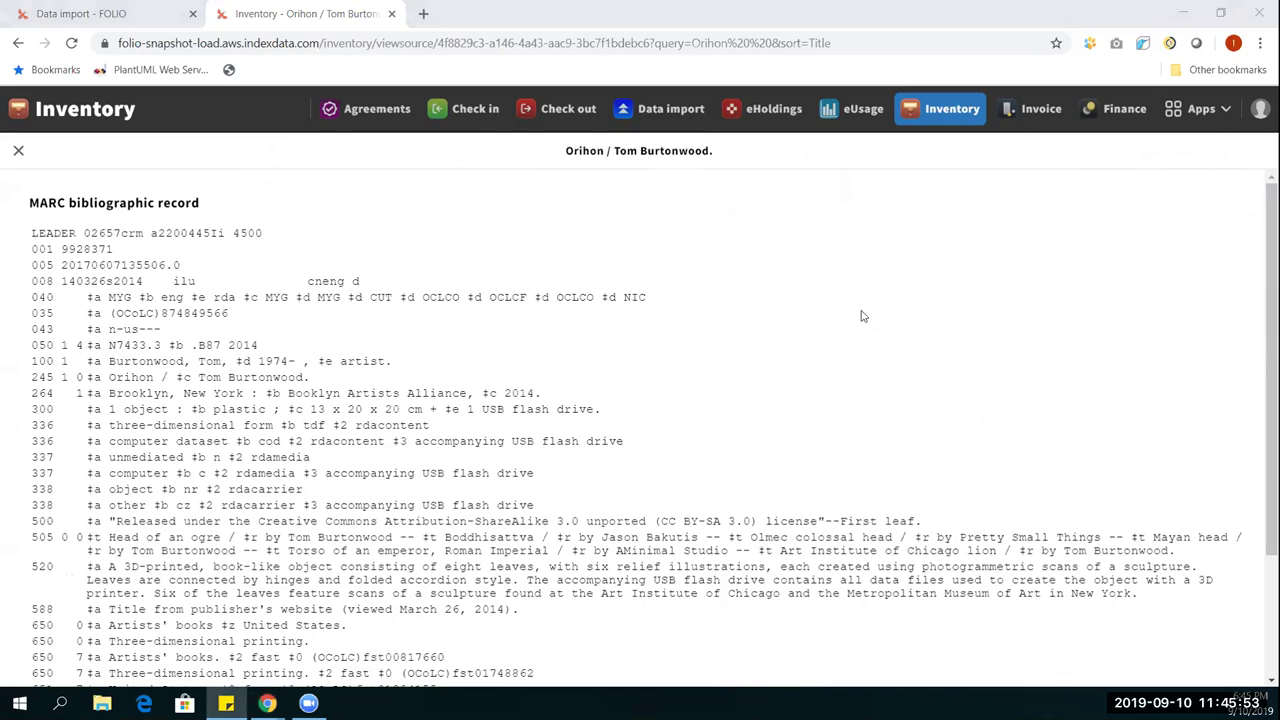
pyautogui.click(965, 337)
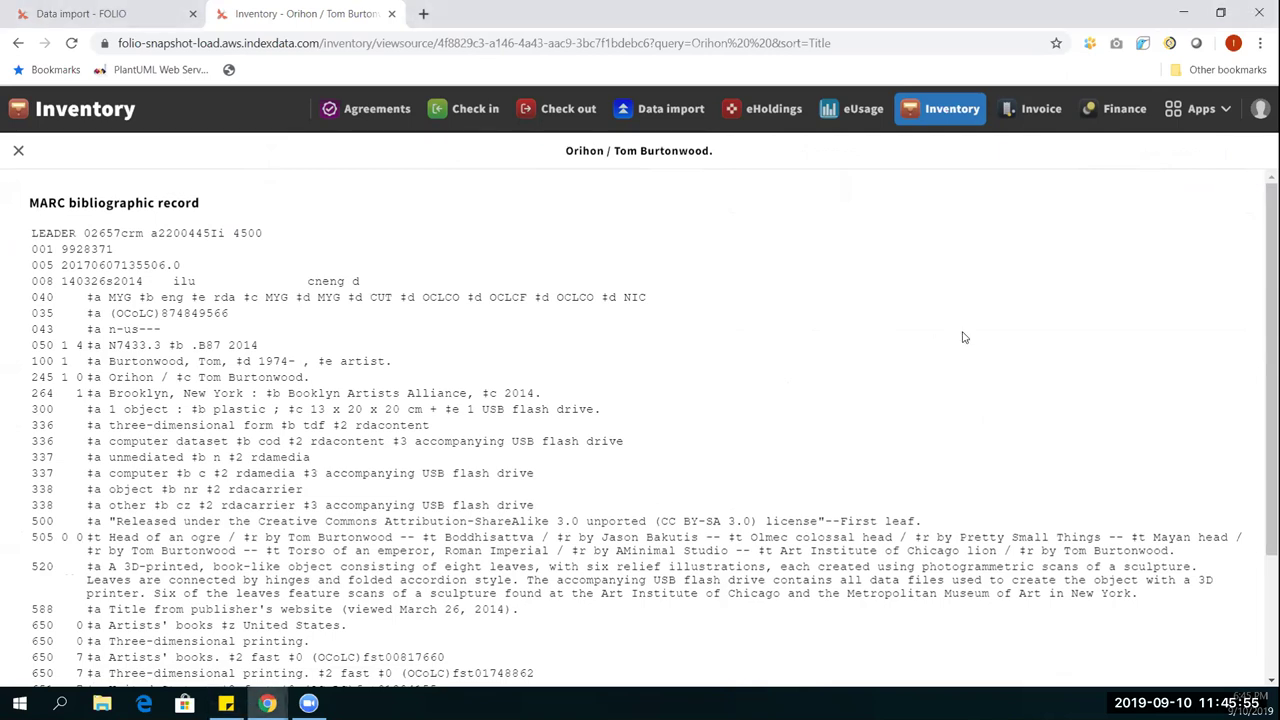
pyautogui.scroll(-1, 965, 337)
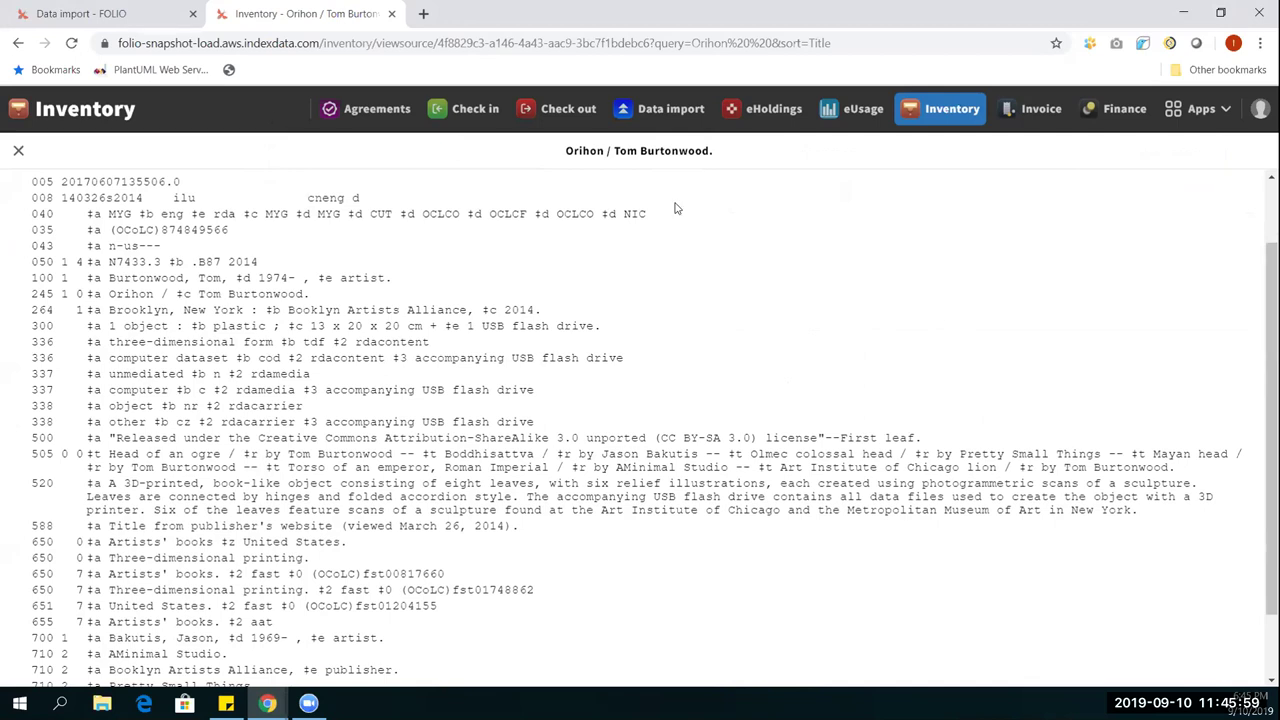
pyautogui.moveTo(31, 310); pyautogui.dragTo(53, 310)
pyautogui.click(170, 311)
# - Close the MARC source and scroll the Orihon record down to Descriptive data and back
pyautogui.click(18, 151)
pyautogui.scroll(-5, 870, 405)
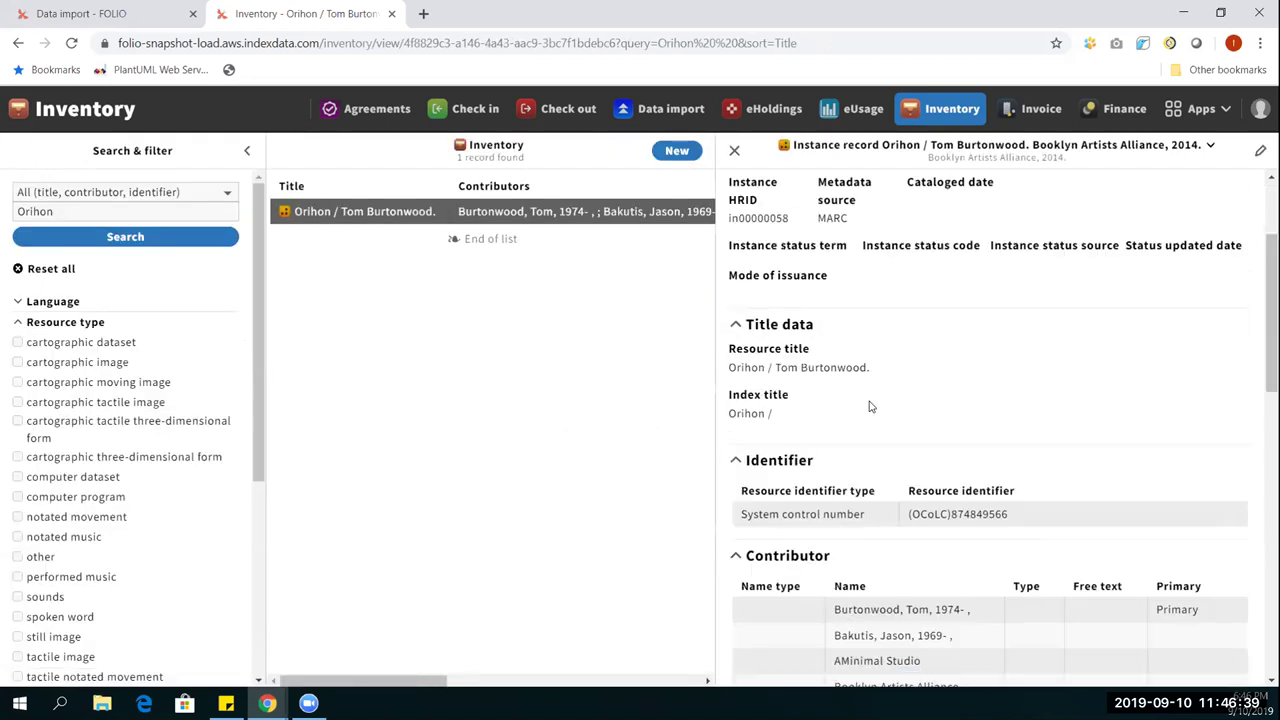
pyautogui.scroll(-1, 870, 405)
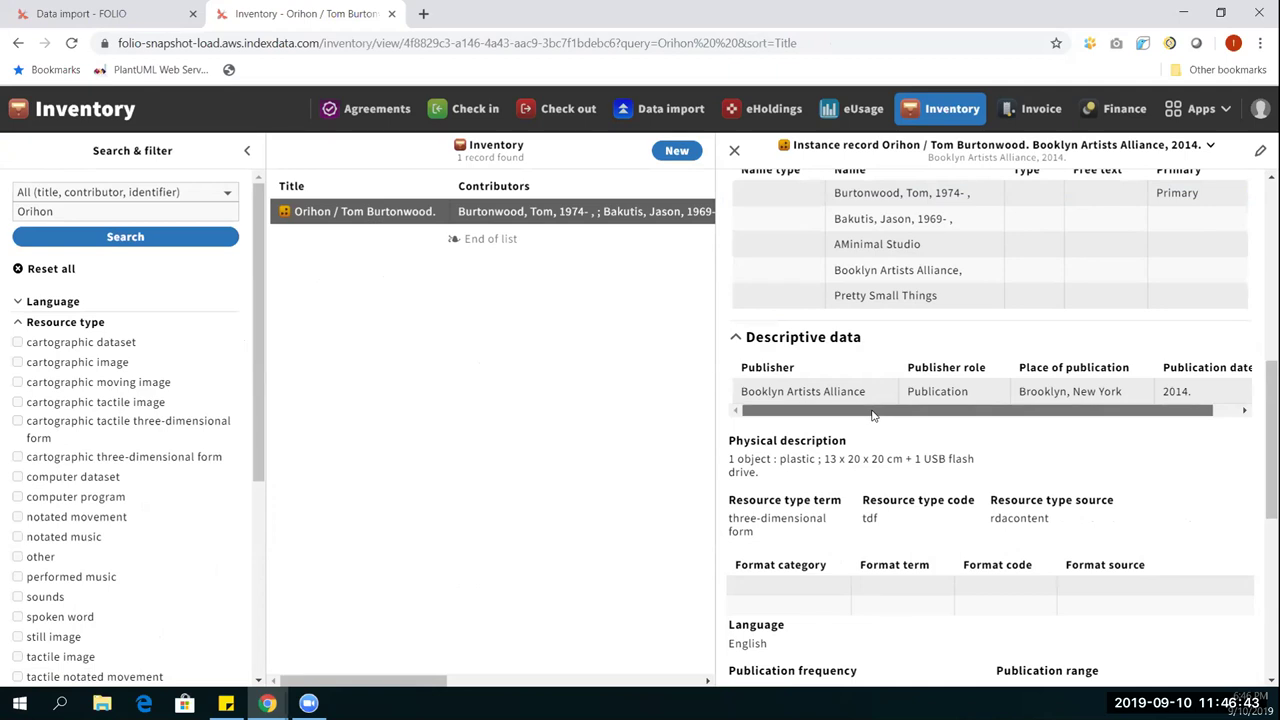
pyautogui.moveTo(874, 414); pyautogui.dragTo(963, 414)
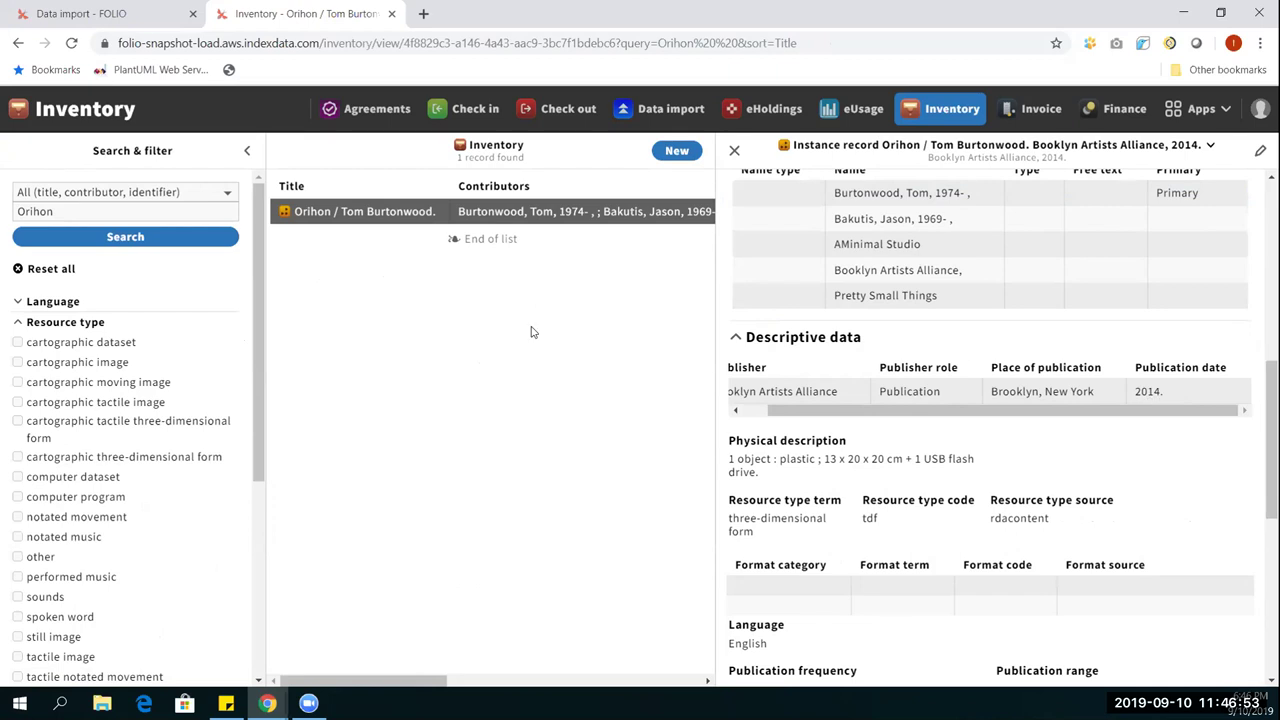
pyautogui.hotkey('alt', 'Tab')
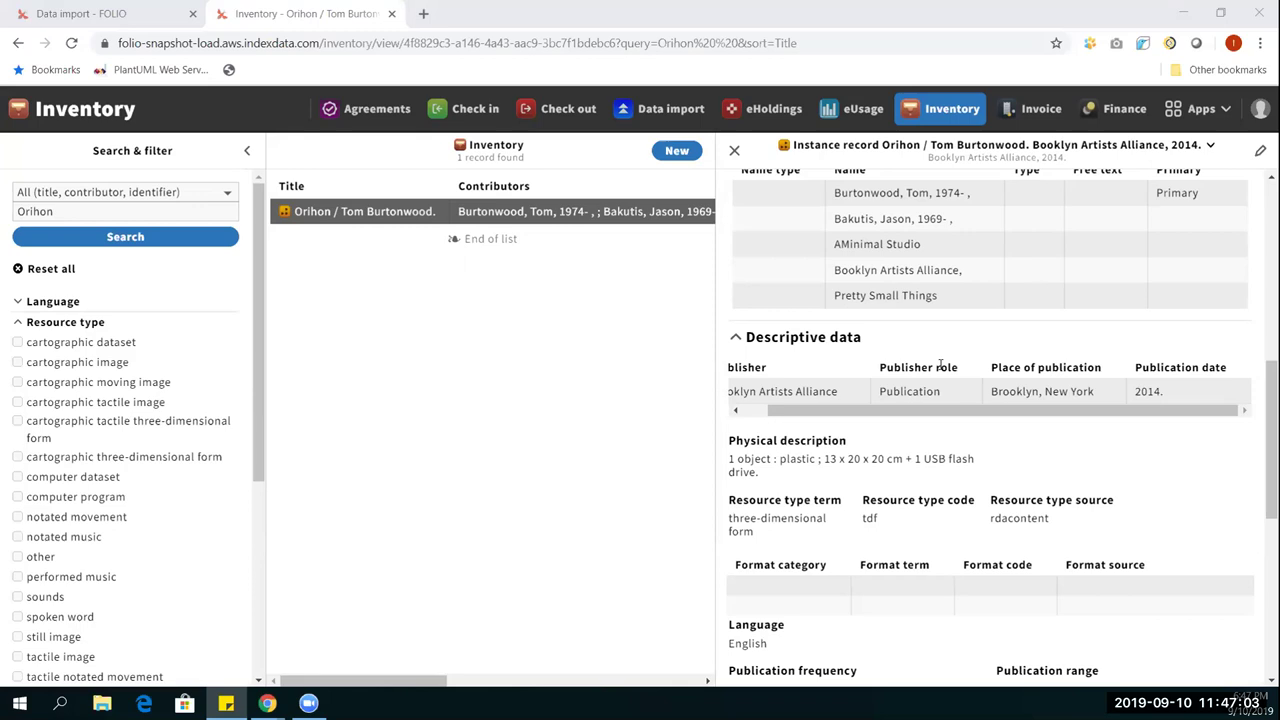
pyautogui.click(937, 362)
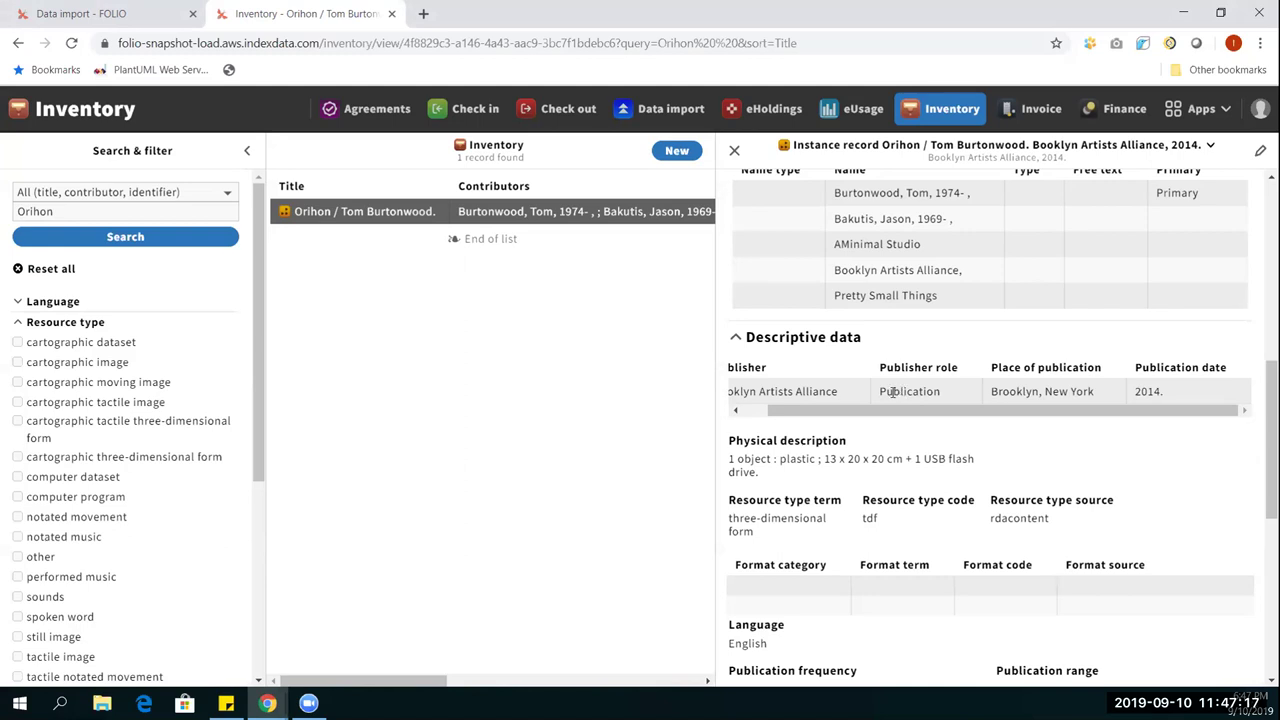
pyautogui.scroll(5, 880, 400)
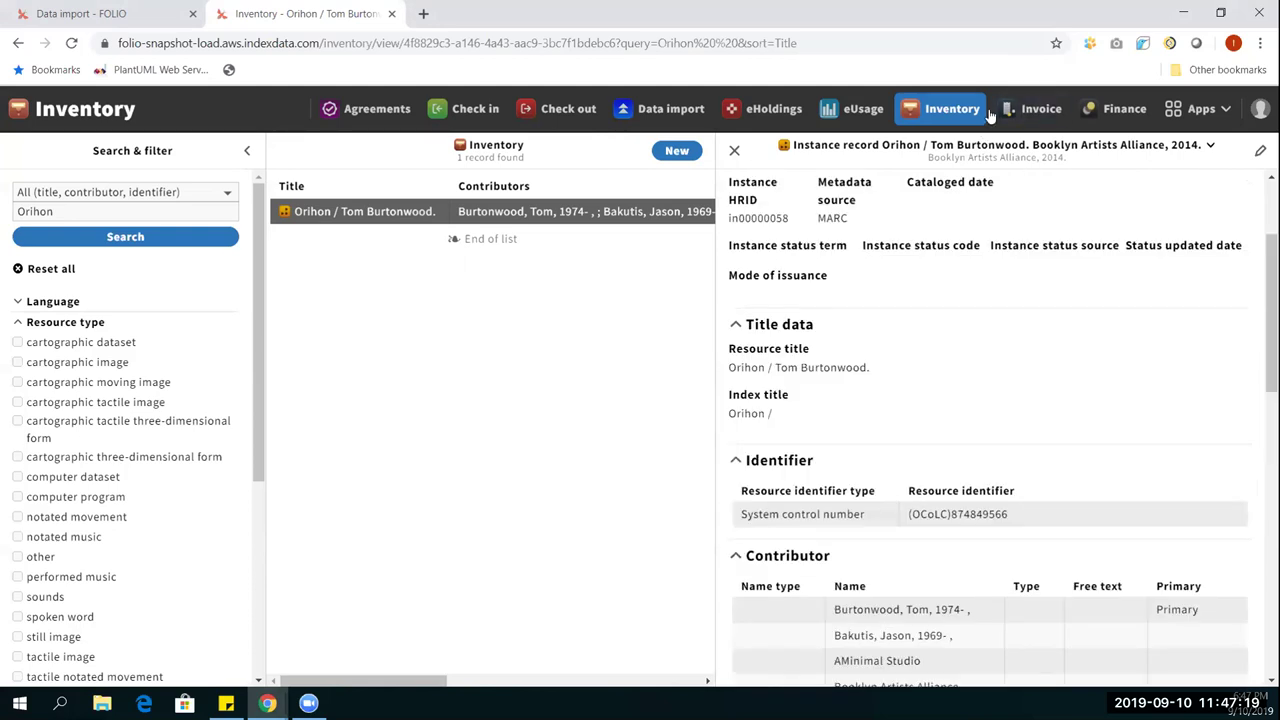
pyautogui.click(905, 150)
# - Reopen the Orihon MARC source and highlight field 264's indicators, blank and 1
pyautogui.click(930, 229)
pyautogui.scroll(-3, 424, 392)
pyautogui.scroll(-2, 424, 392)
pyautogui.scroll(2, 424, 392)
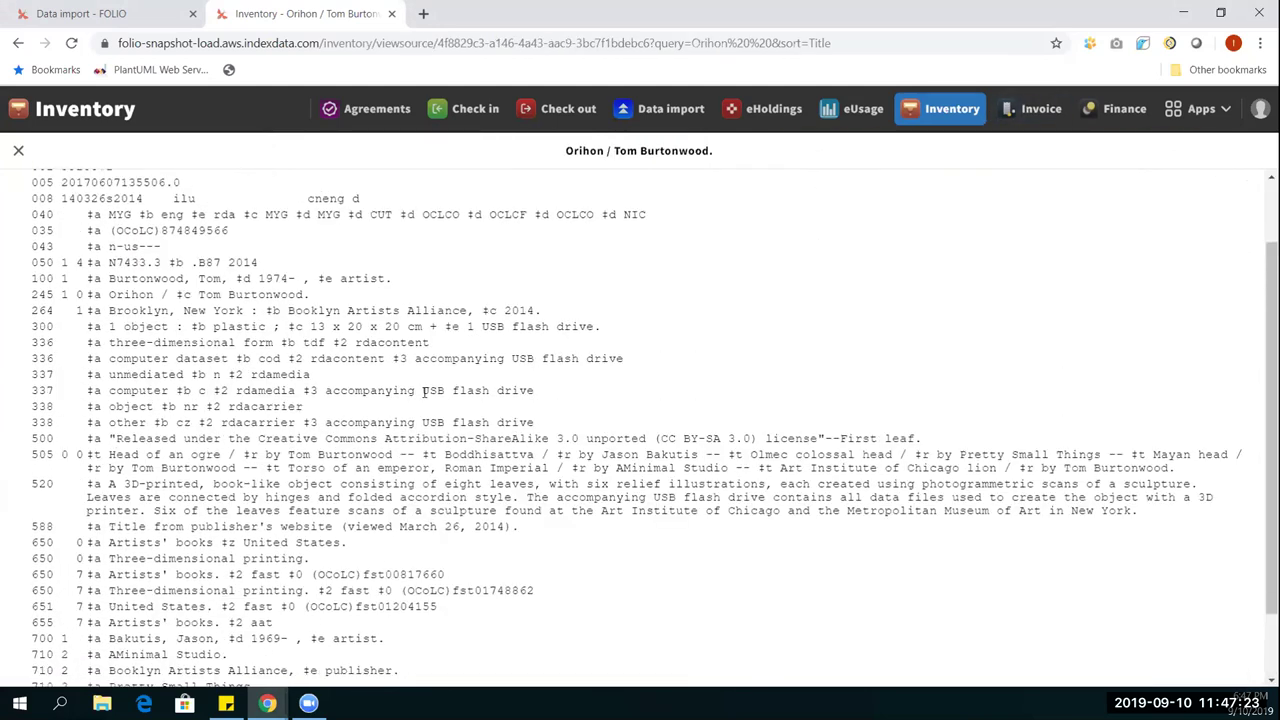
pyautogui.scroll(2, 49, 440)
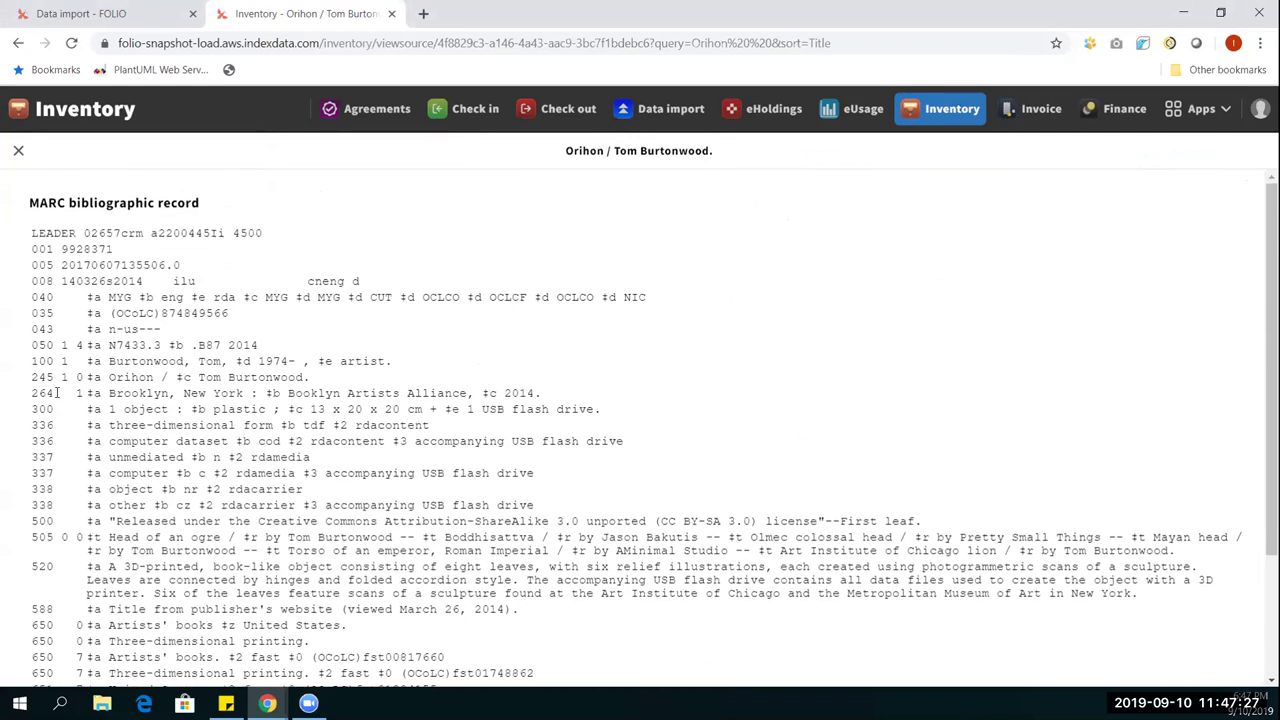
pyautogui.moveTo(61, 393); pyautogui.dragTo(69, 394)
pyautogui.moveTo(76, 394); pyautogui.dragTo(85, 394)
# - Replace the Orihon search with the parish church guide title and open its instance record
pyautogui.click(19, 45)
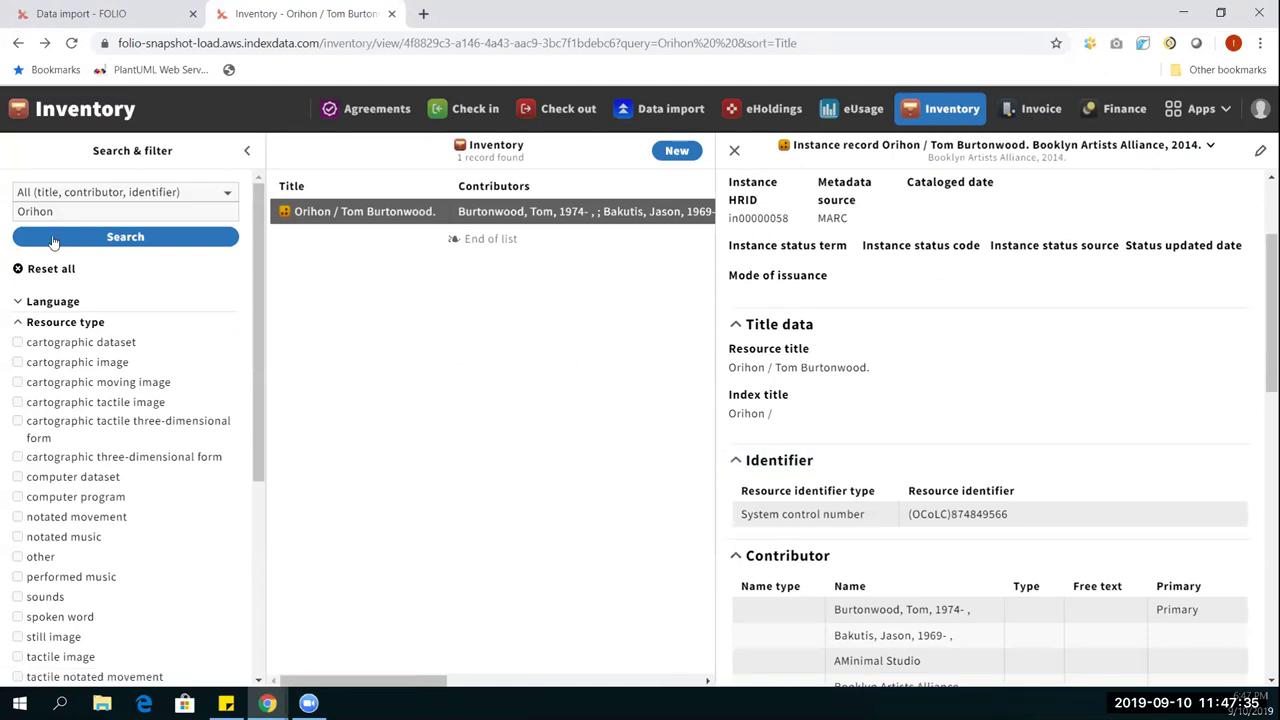
pyautogui.hotkey('alt', 'Tab')
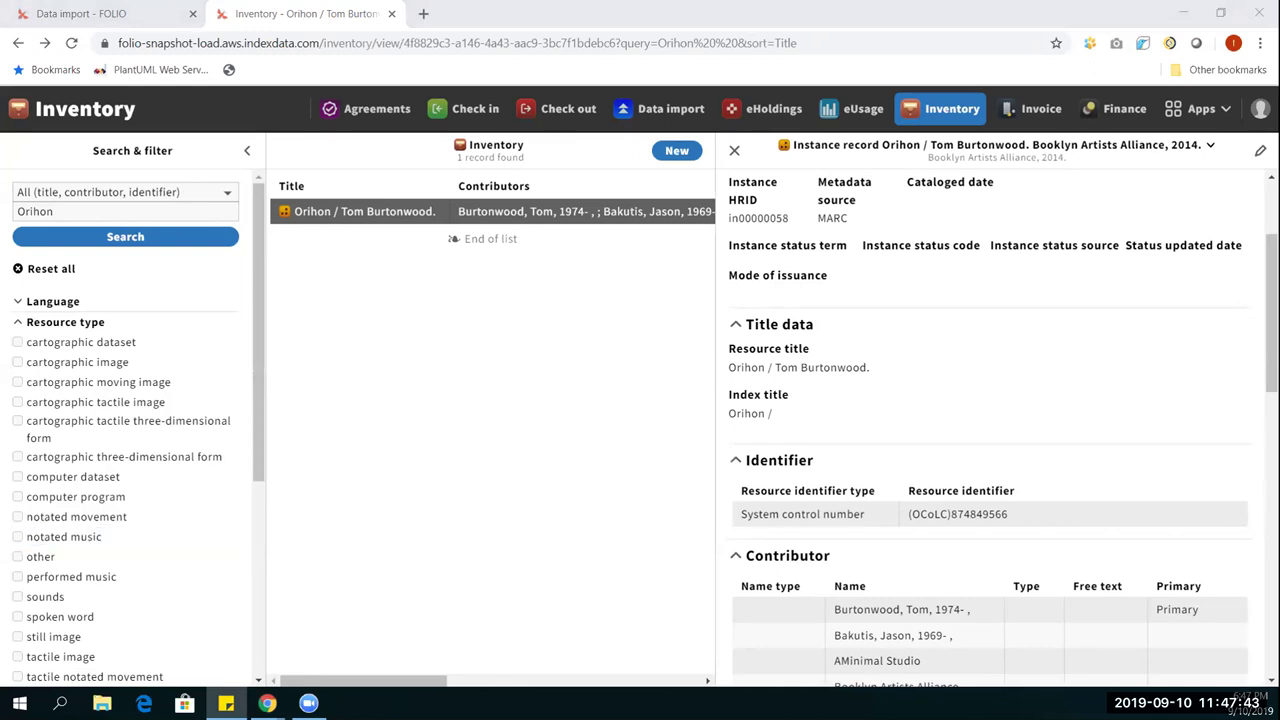
pyautogui.hotkey('ctrl', 'a')
pyautogui.write('A short guide to the parish church')
pyautogui.press('Return')
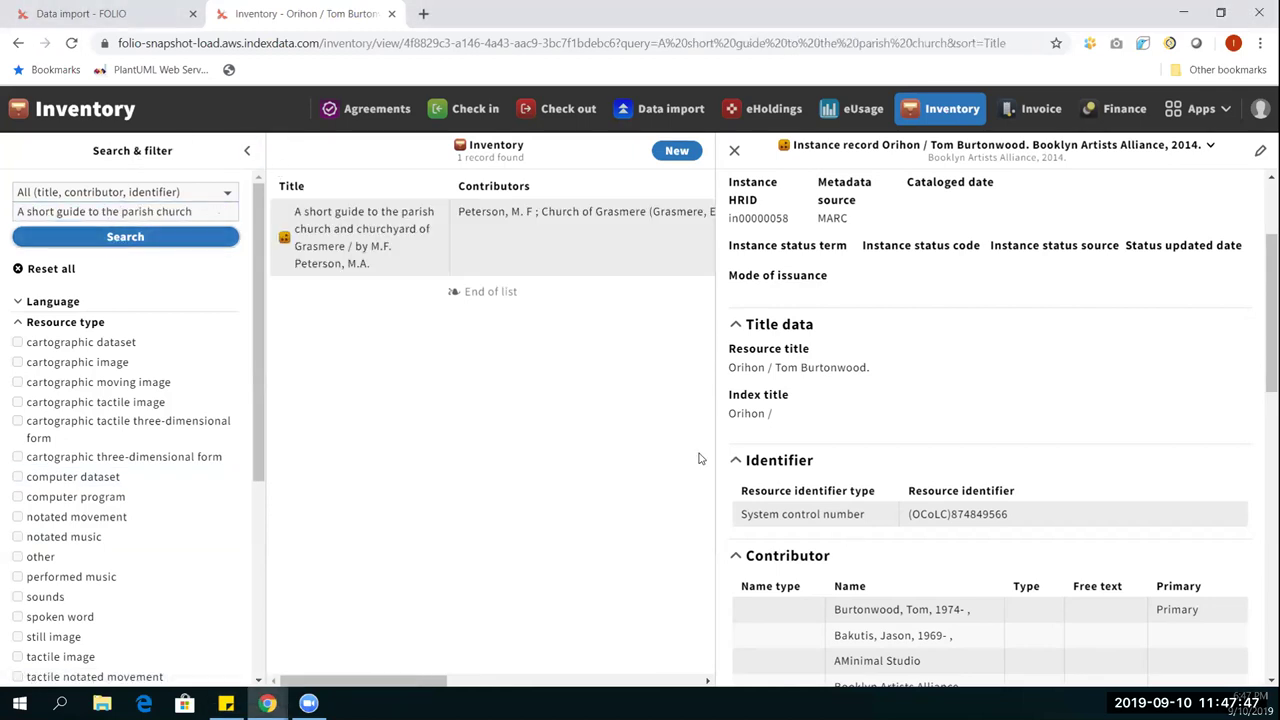
pyautogui.click(368, 226)
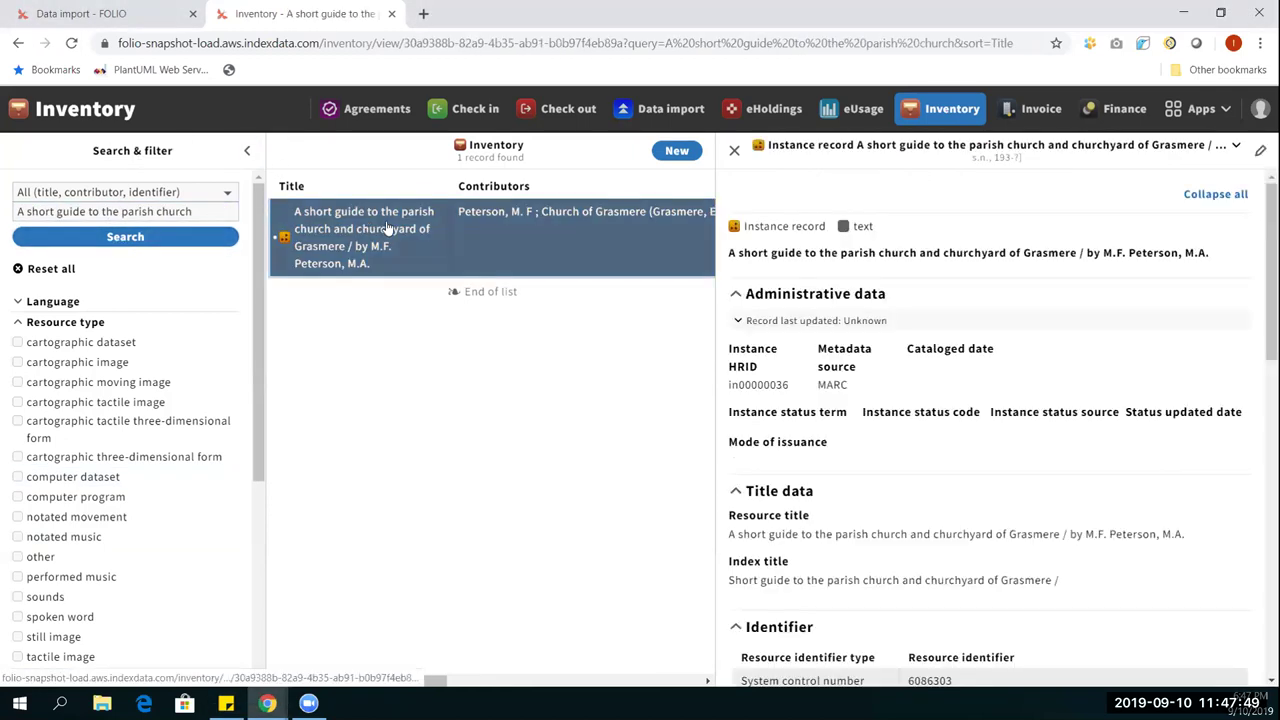
# - Review the guide's Title data, Identifier and Contributor sections
pyautogui.scroll(-1, 955, 385)
pyautogui.scroll(-2, 955, 385)
pyautogui.scroll(3, 951, 382)
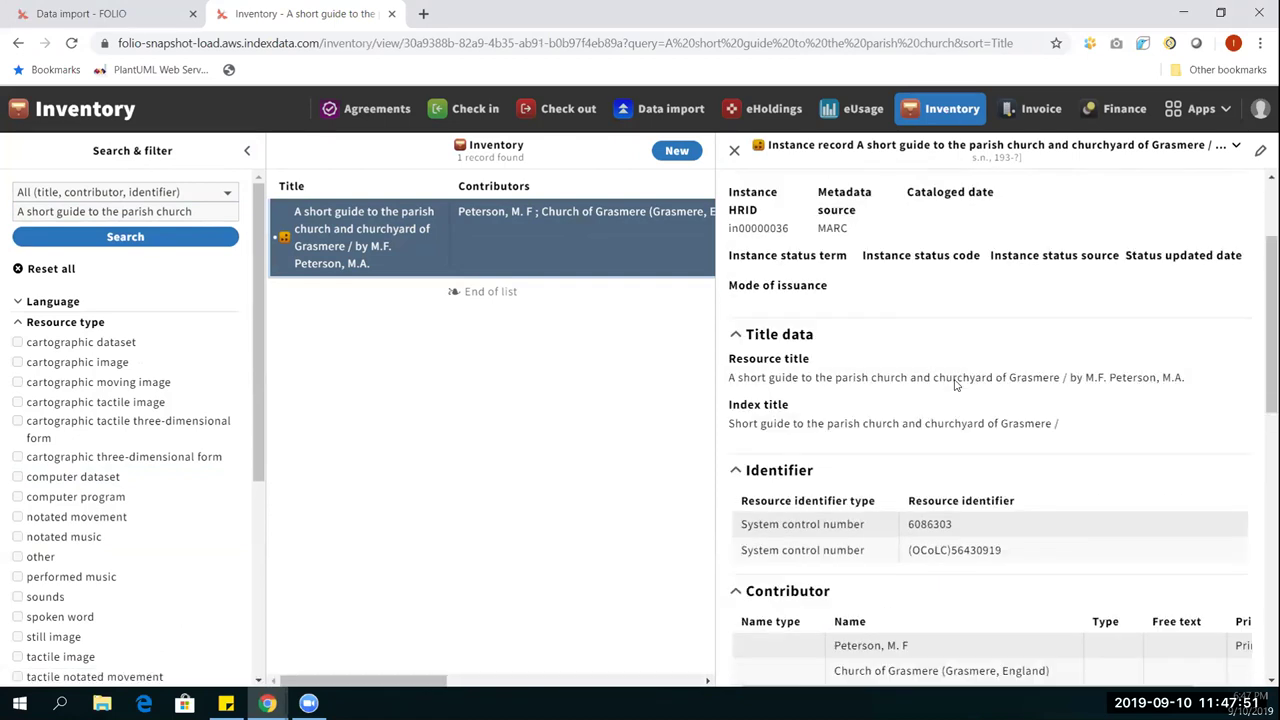
pyautogui.scroll(-2, 812, 530)
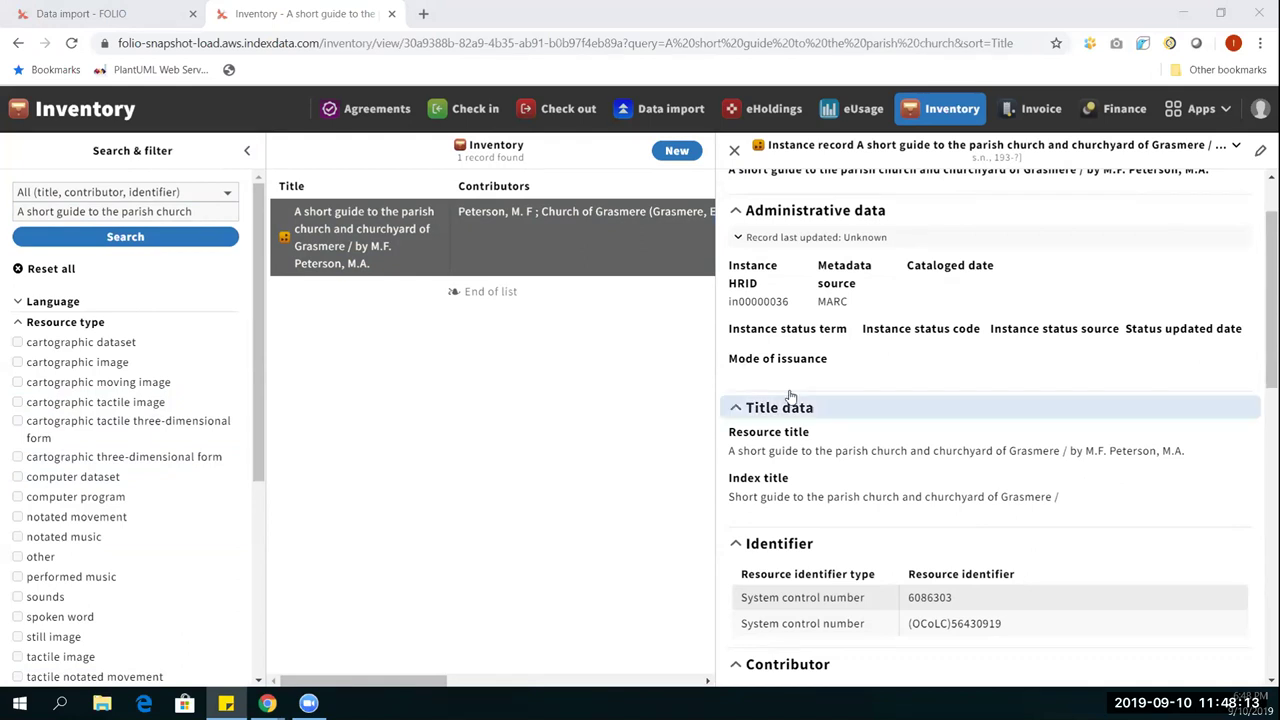
pyautogui.scroll(-1, 770, 427)
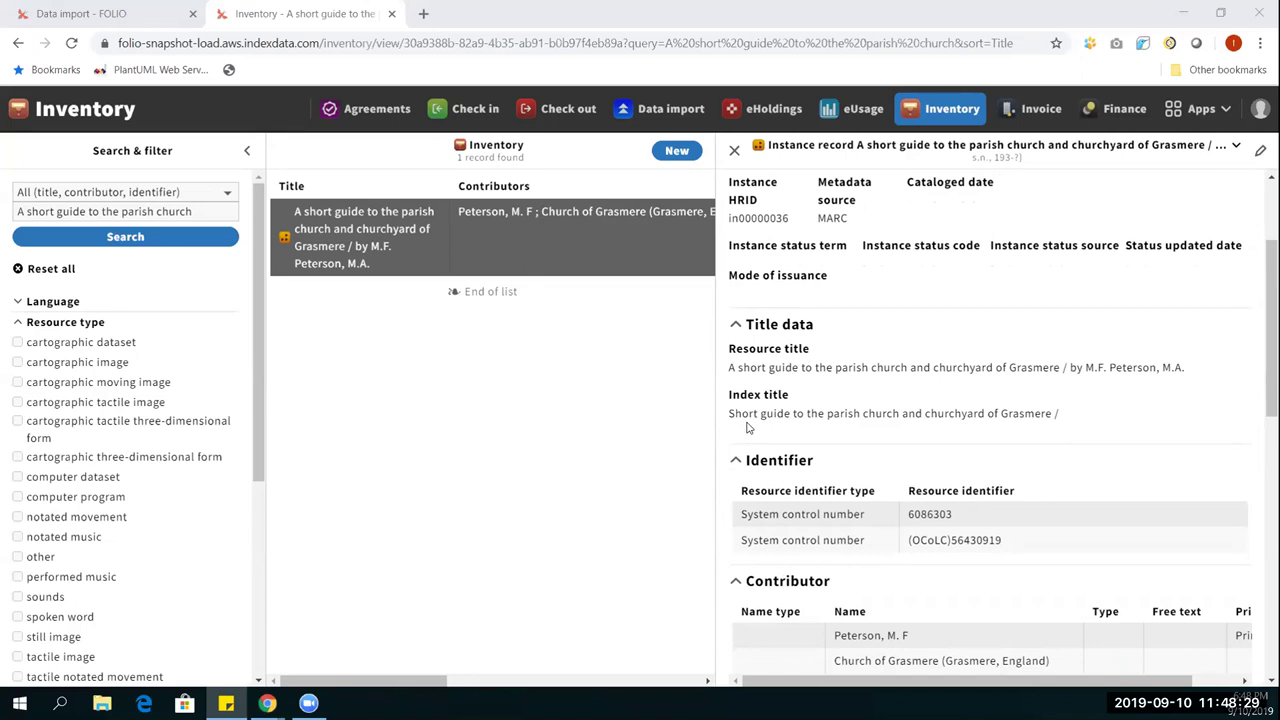
pyautogui.scroll(3, 746, 427)
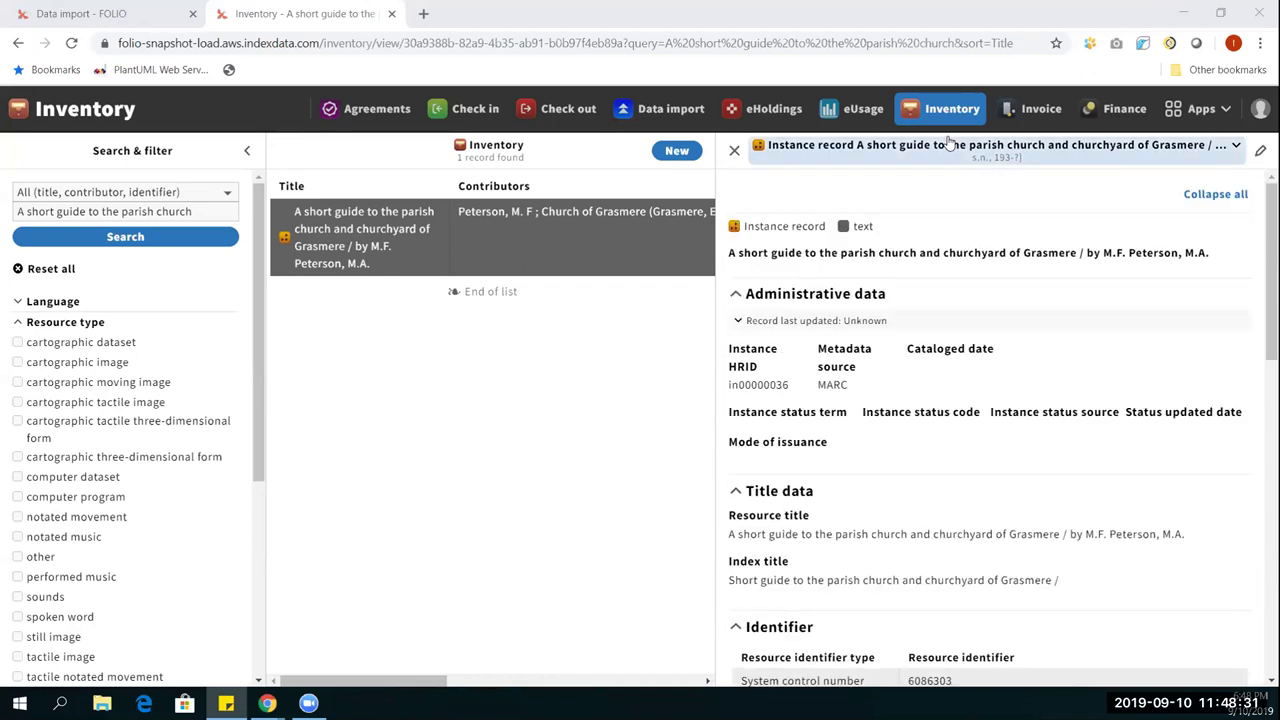
pyautogui.click(930, 145)
pyautogui.click(930, 228)
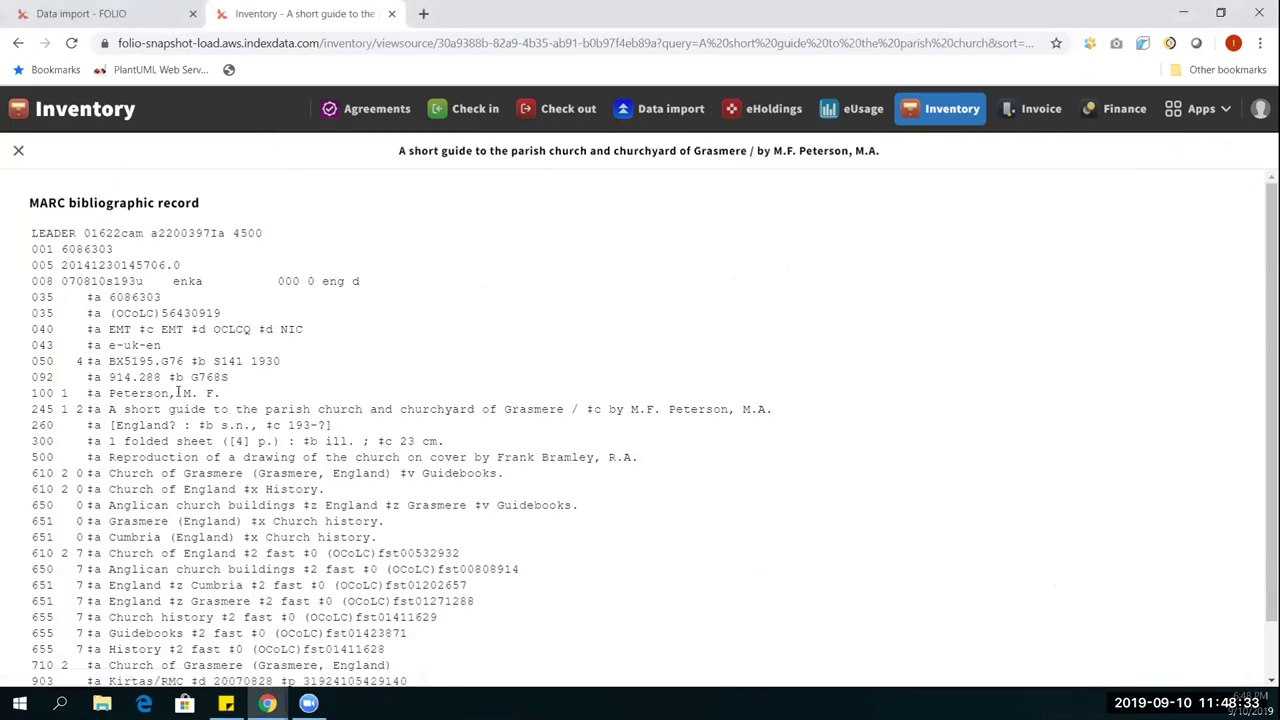
pyautogui.scroll(-1, 180, 387)
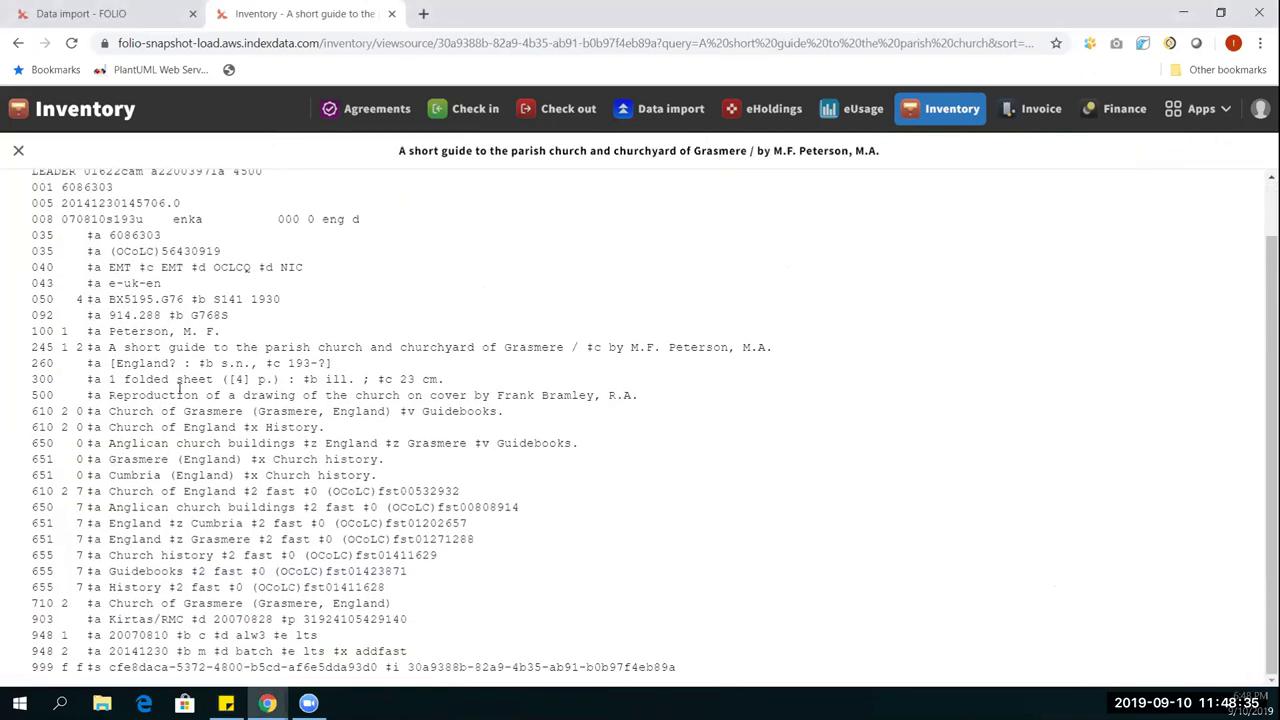
pyautogui.doubleClick(79, 347)
pyautogui.click(19, 153)
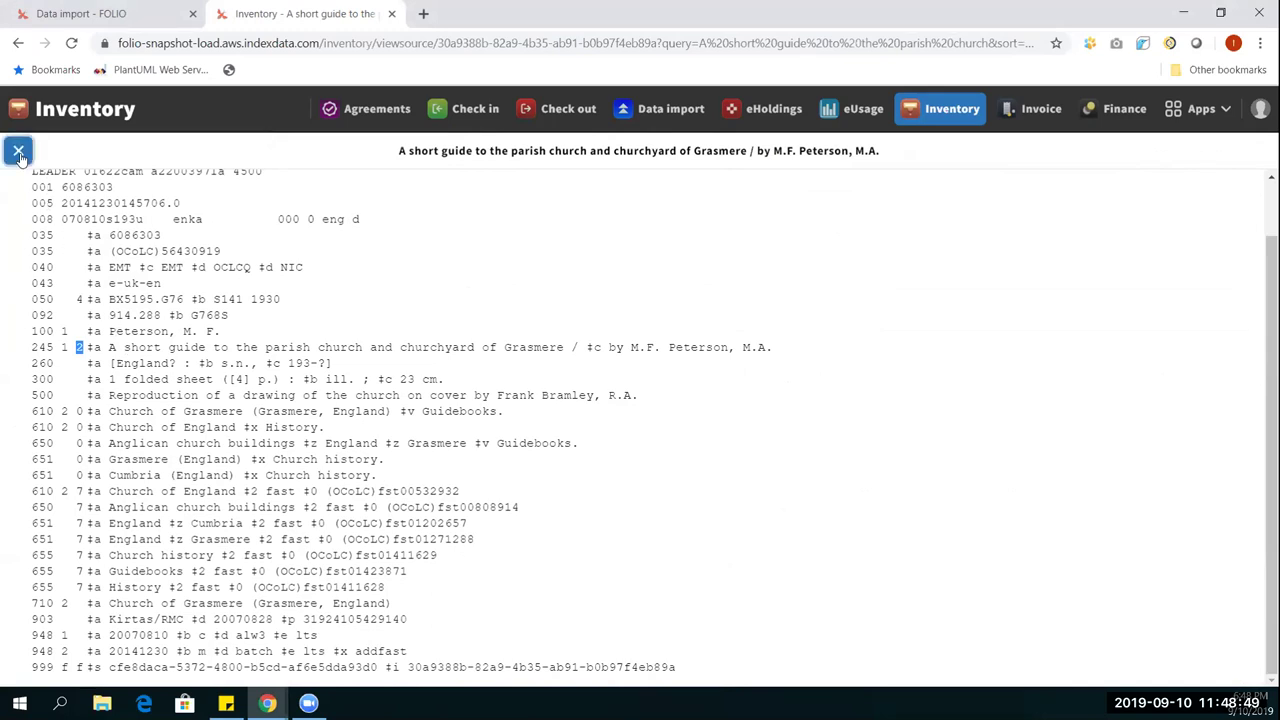
pyautogui.scroll(-1, 743, 372)
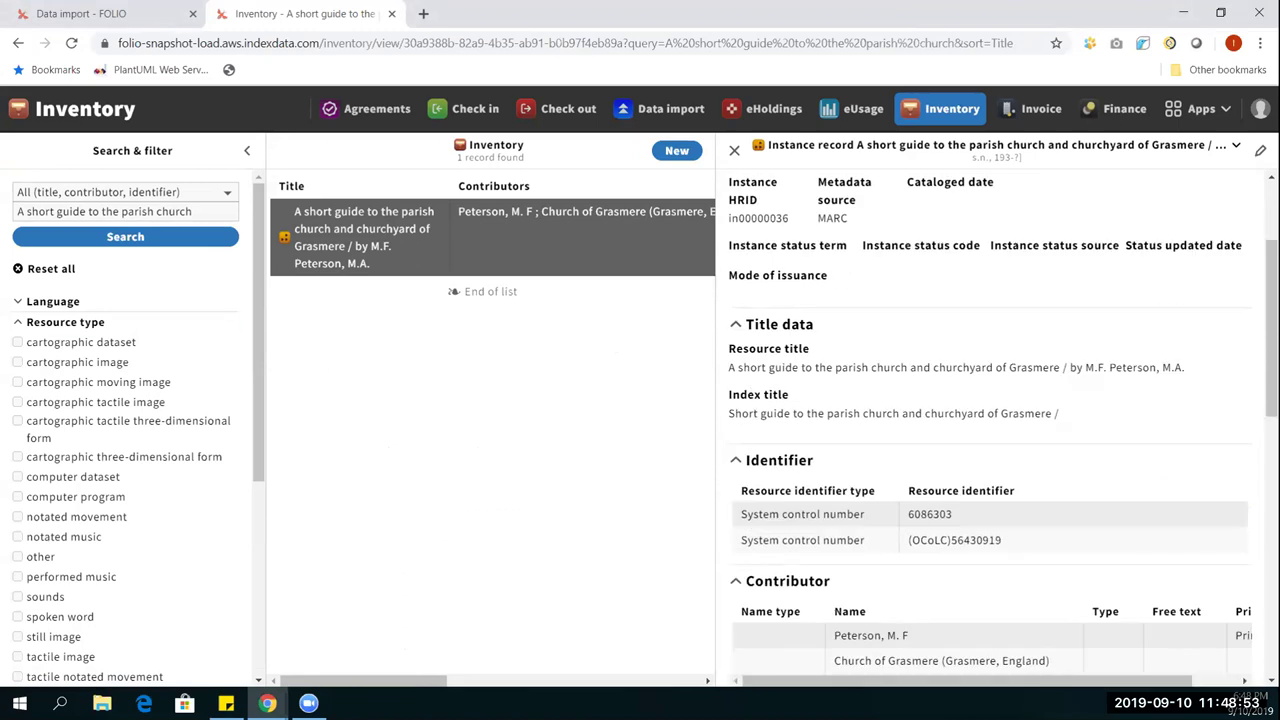
# - Search Inventory for 'Liquordom in New York City'
pyautogui.hotkey('alt', 'Tab')
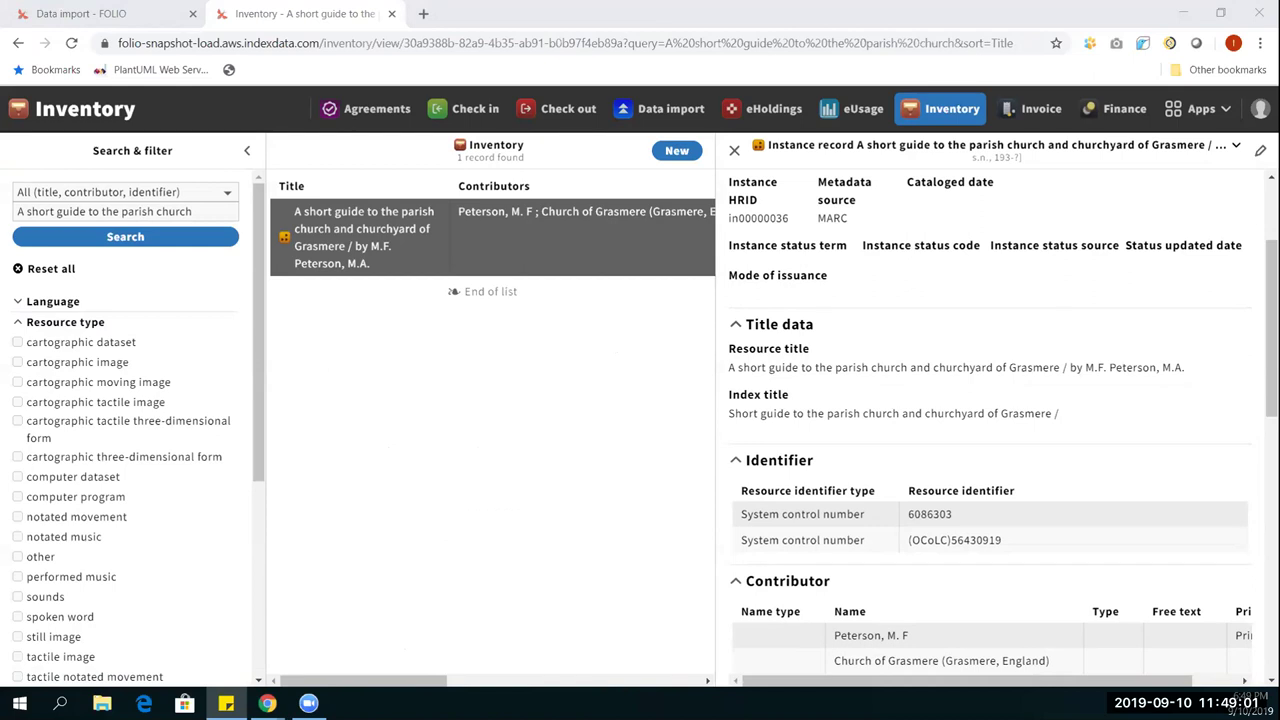
pyautogui.hotkey('ctrl', 'a')
pyautogui.write('Liquordom in New York City')
pyautogui.press('Return')
# - Scroll through the record and view the parish church guide's MARC source
pyautogui.scroll(-3, 880, 420)
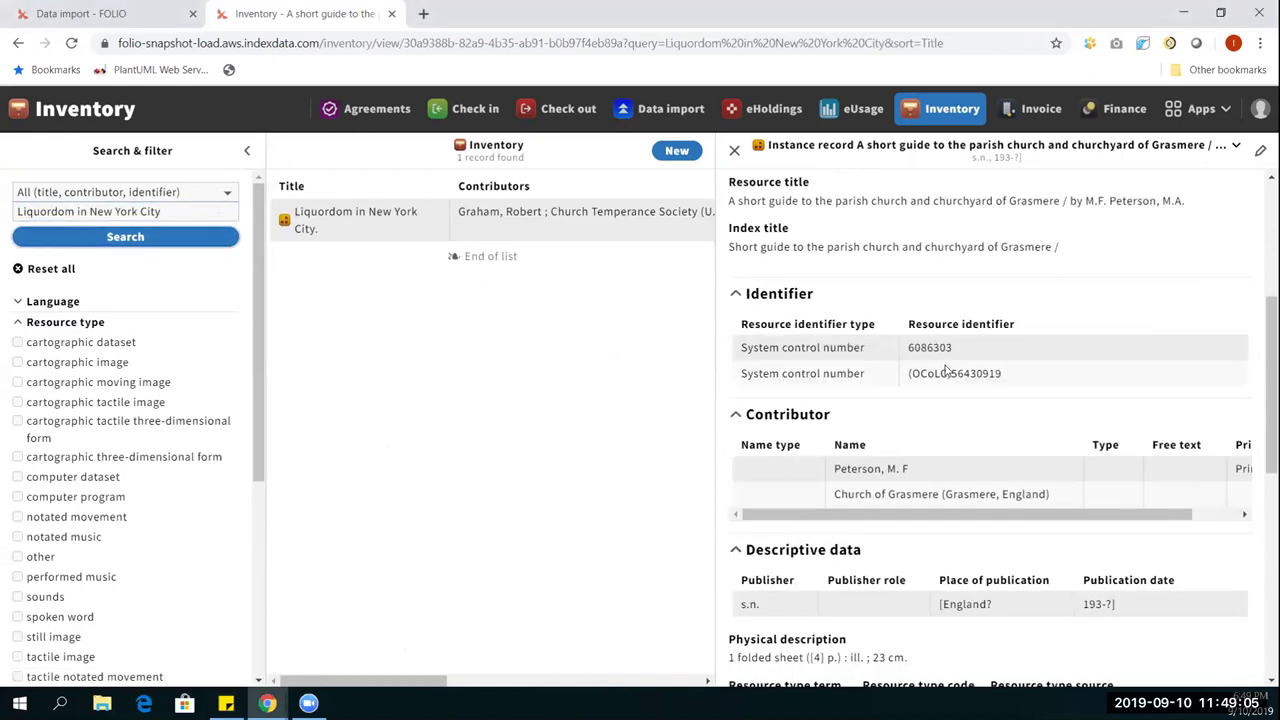
pyautogui.scroll(-5, 944, 369)
pyautogui.scroll(-3, 945, 368)
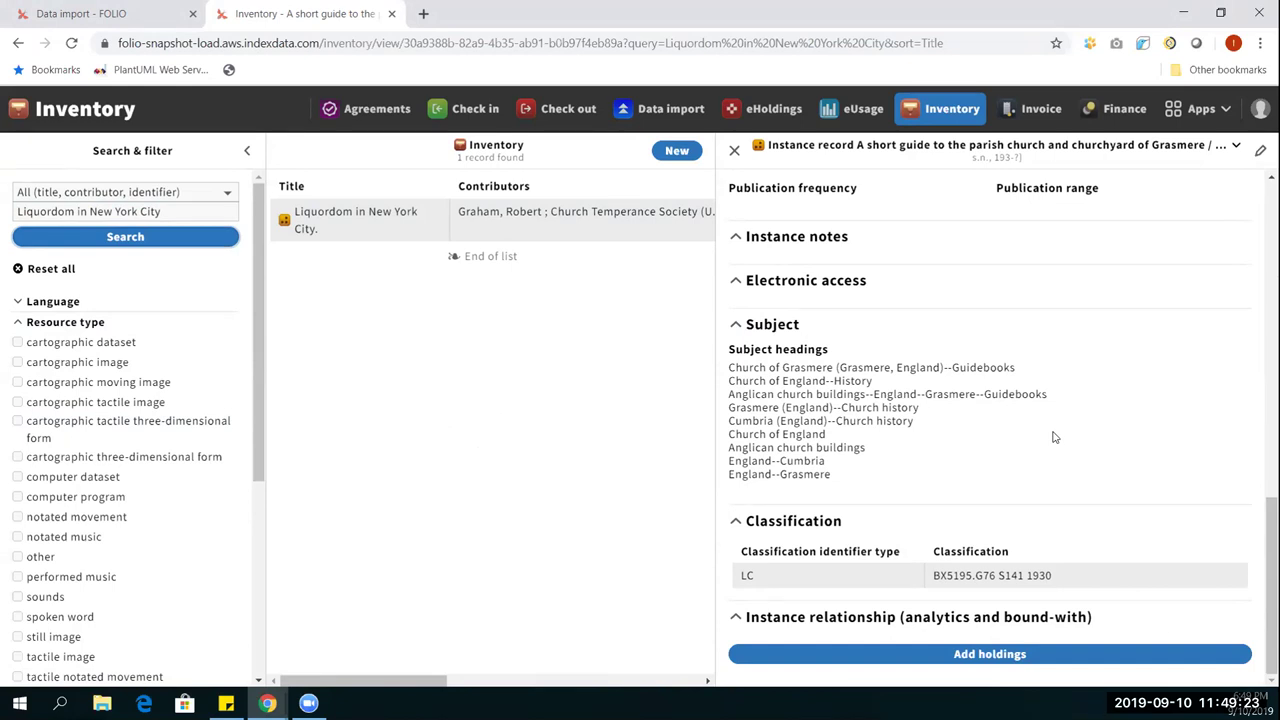
pyautogui.scroll(3, 1053, 437)
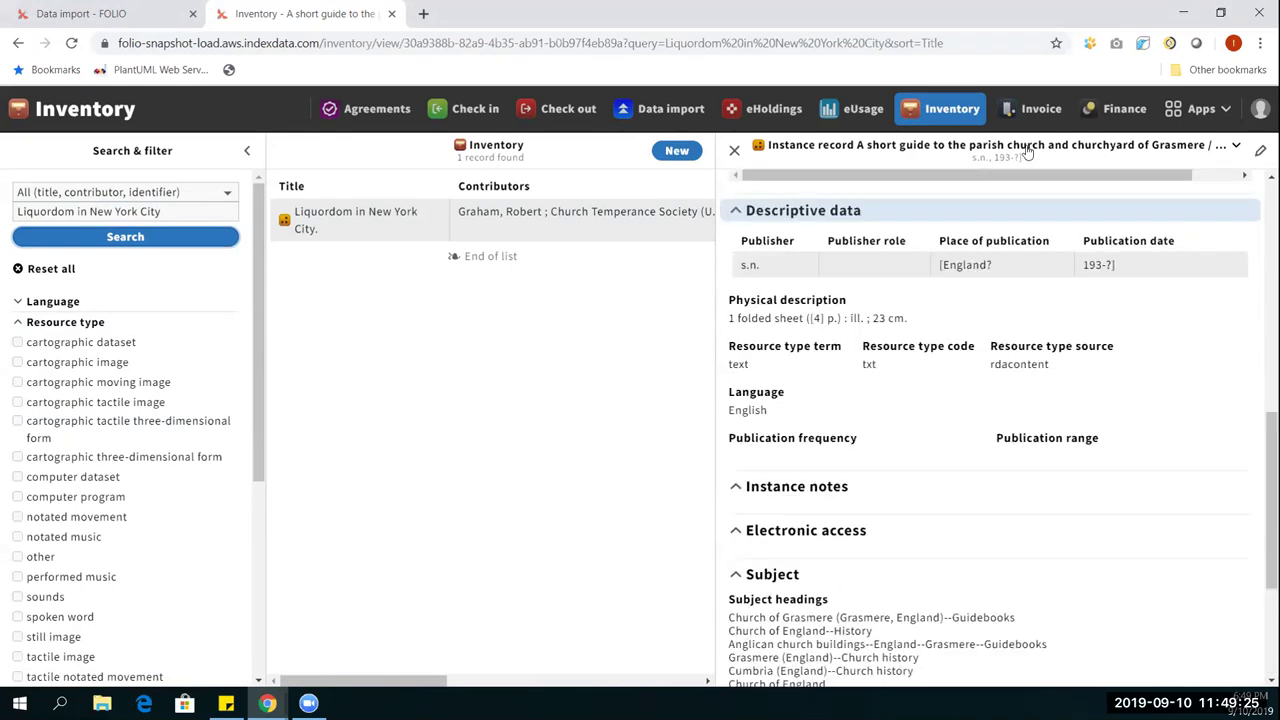
pyautogui.click(1028, 150)
pyautogui.click(962, 228)
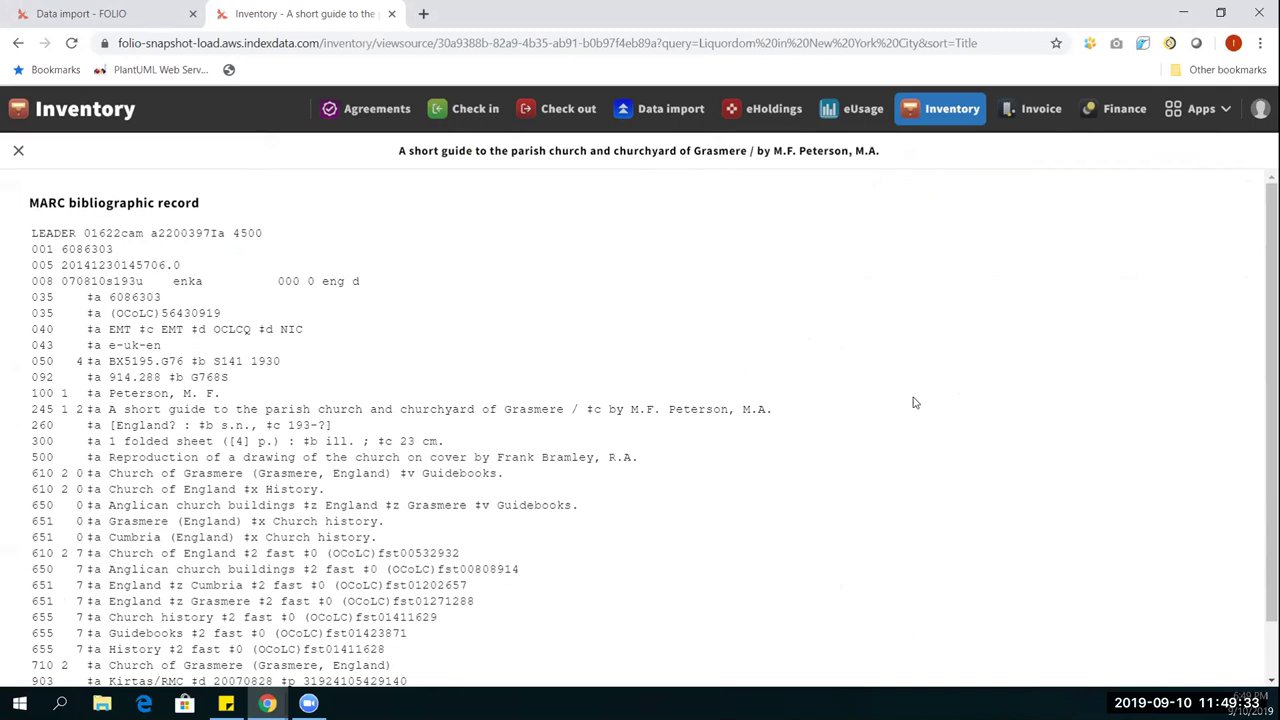
# - Highlight the 650 subject line, then close the MARC source back to the Grasmere guide record
pyautogui.scroll(-2, 913, 402)
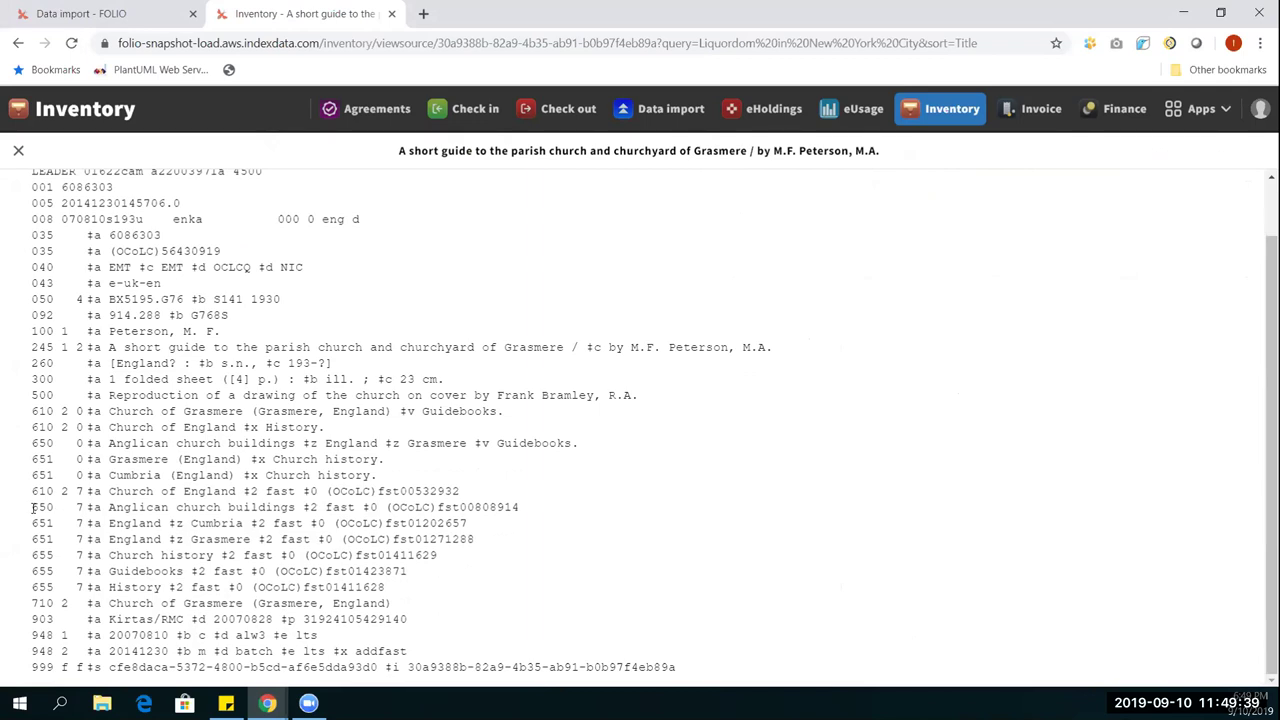
pyautogui.moveTo(33, 507); pyautogui.dragTo(77, 508)
pyautogui.moveTo(147, 511); pyautogui.dragTo(364, 507)
pyautogui.click(411, 505)
pyautogui.click(18, 150)
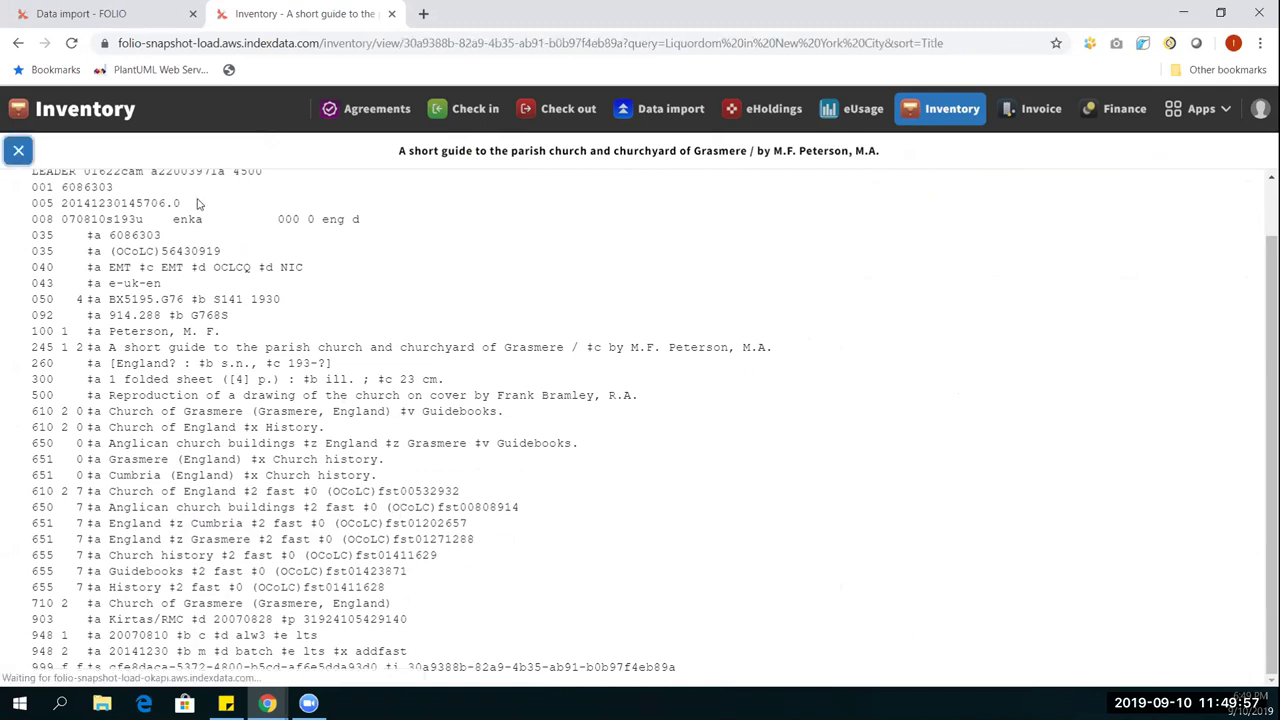
pyautogui.scroll(-3, 937, 414)
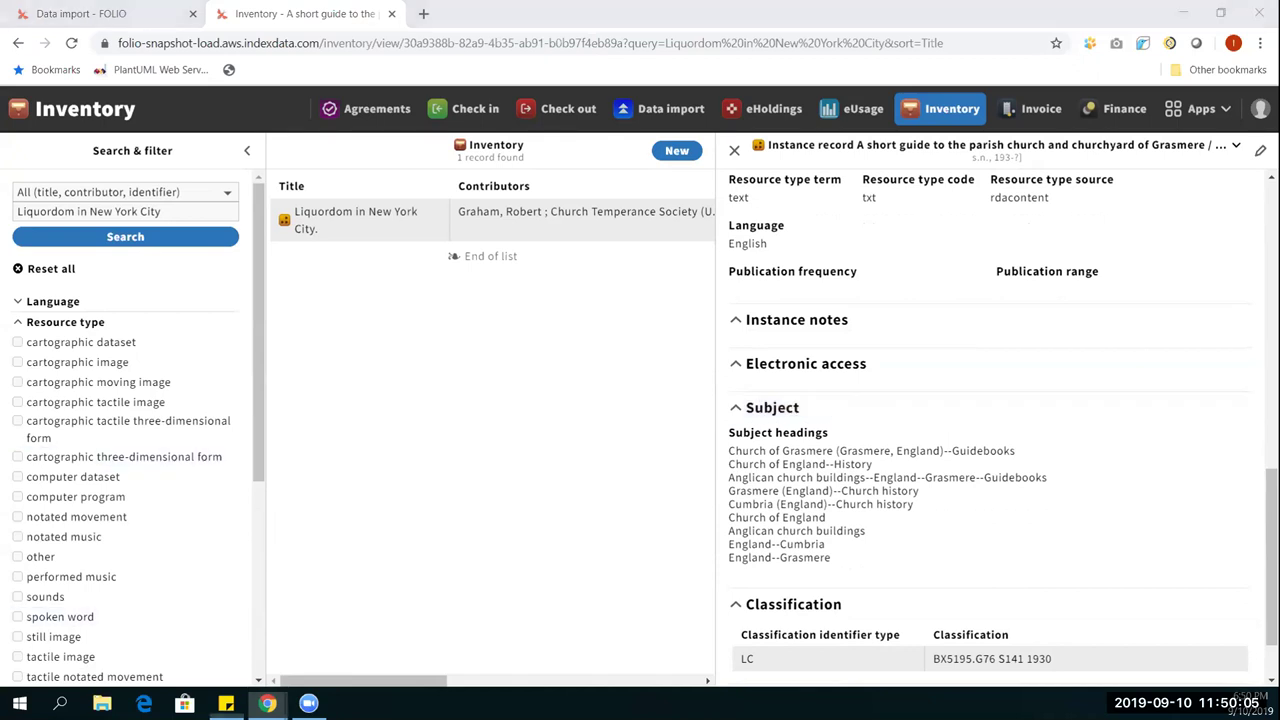
pyautogui.hotkey('alt', 'Tab')
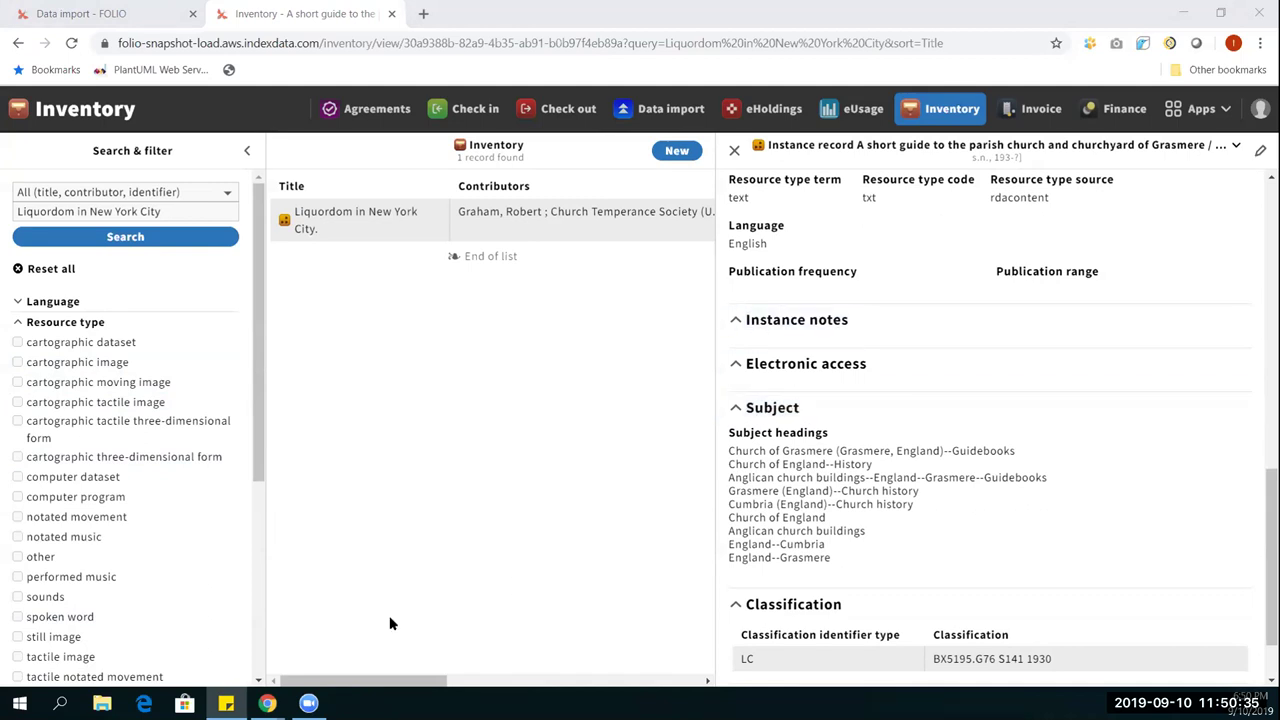
pyautogui.click(308, 703)
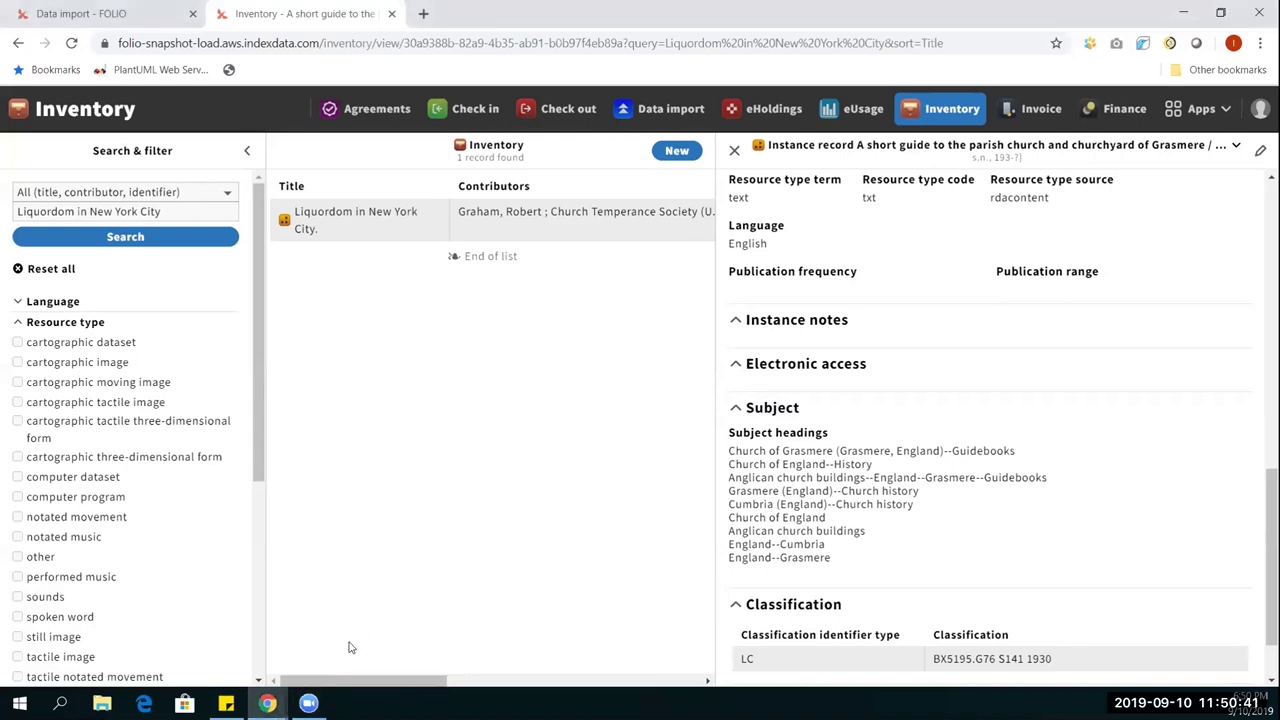
pyautogui.rightClick(310, 700)
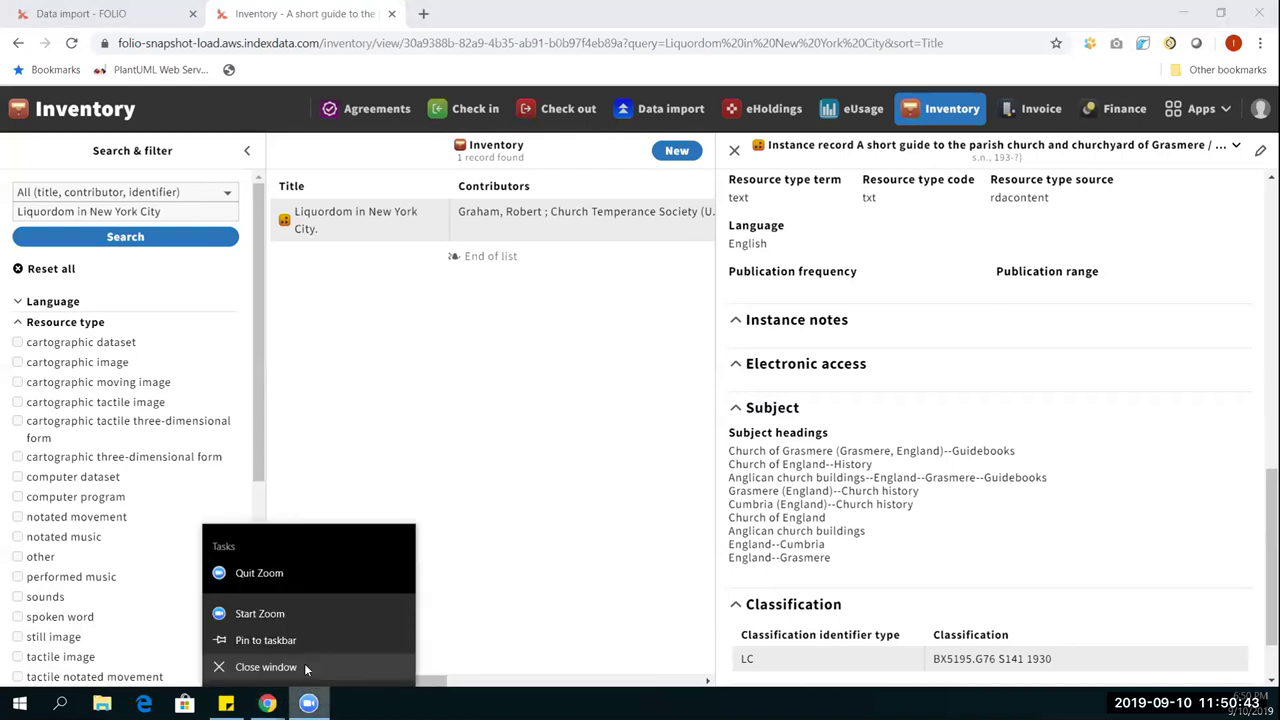
pyautogui.click(305, 667)
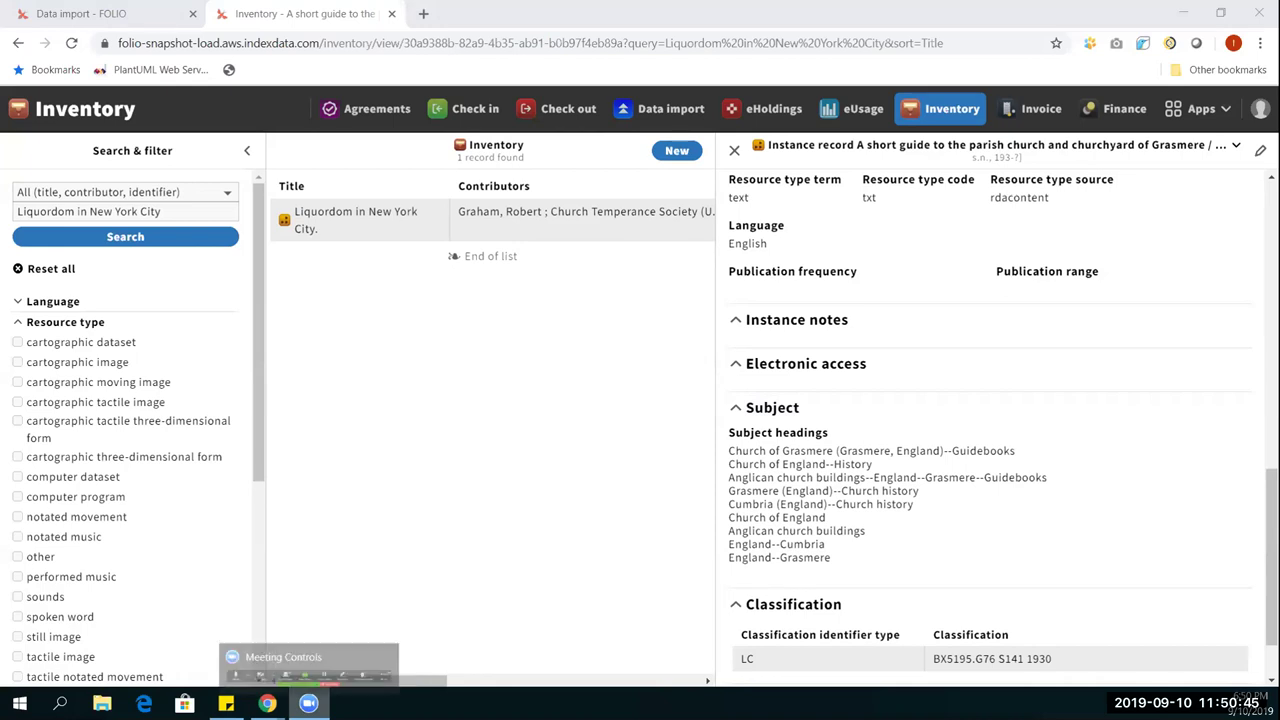
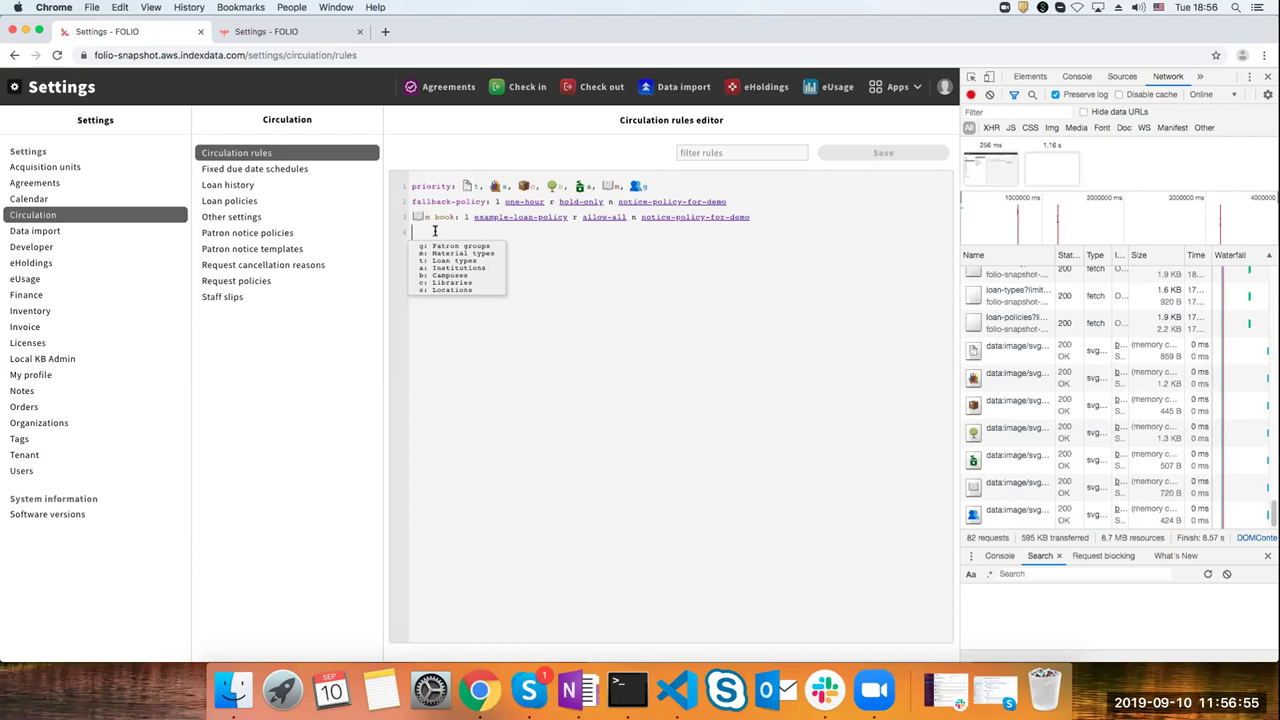
# - Start rule line 4 with the institution criterion KU followed by a colon
pyautogui.write('a')
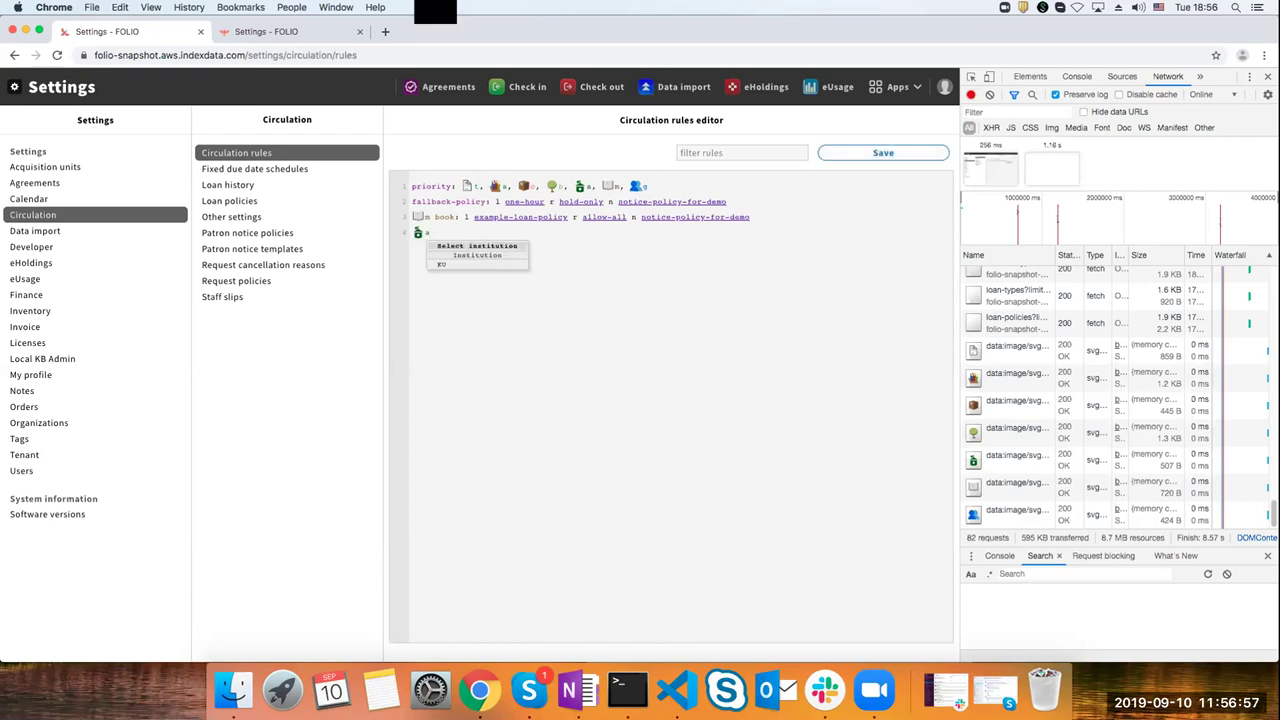
pyautogui.press('BackSpace')
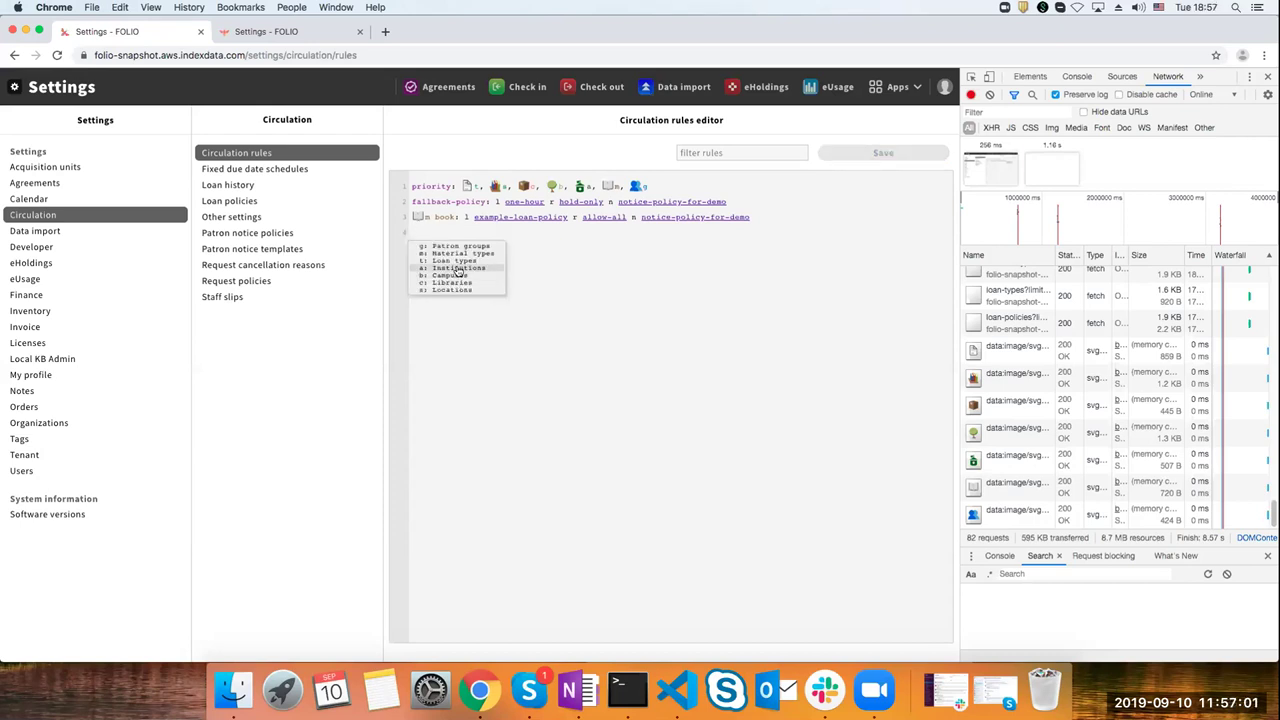
pyautogui.click(458, 269)
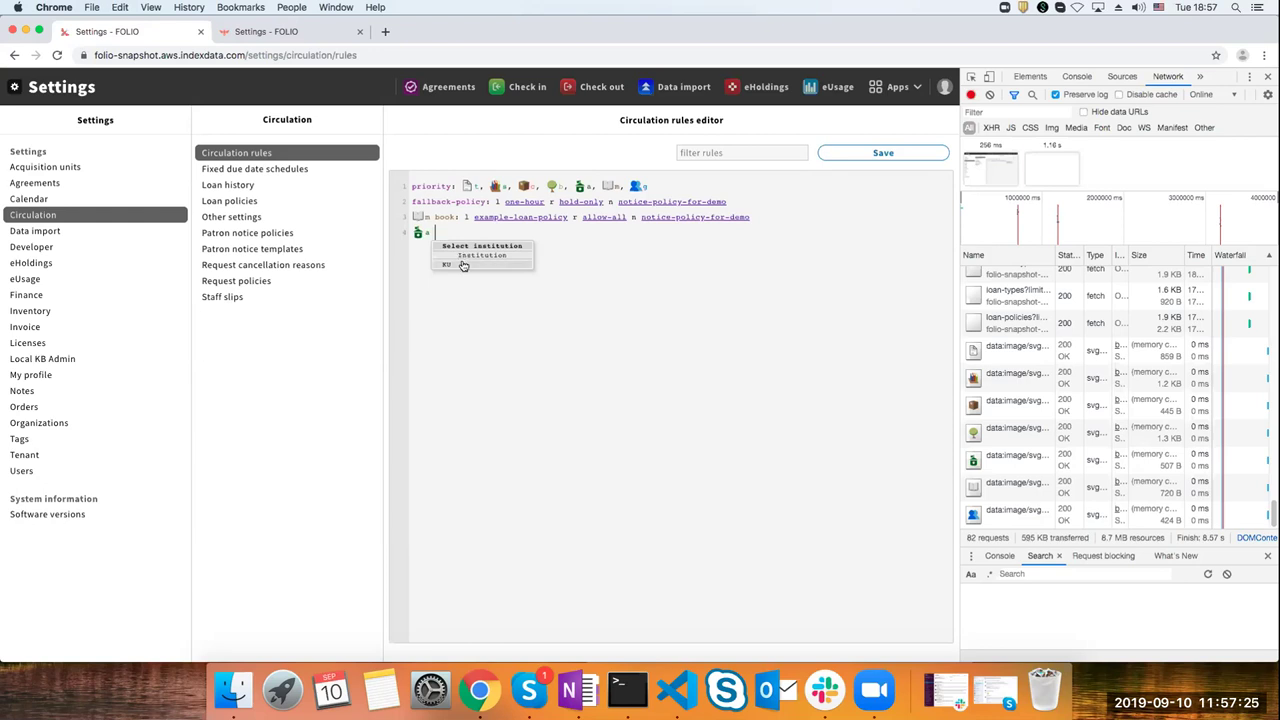
pyautogui.click(463, 265)
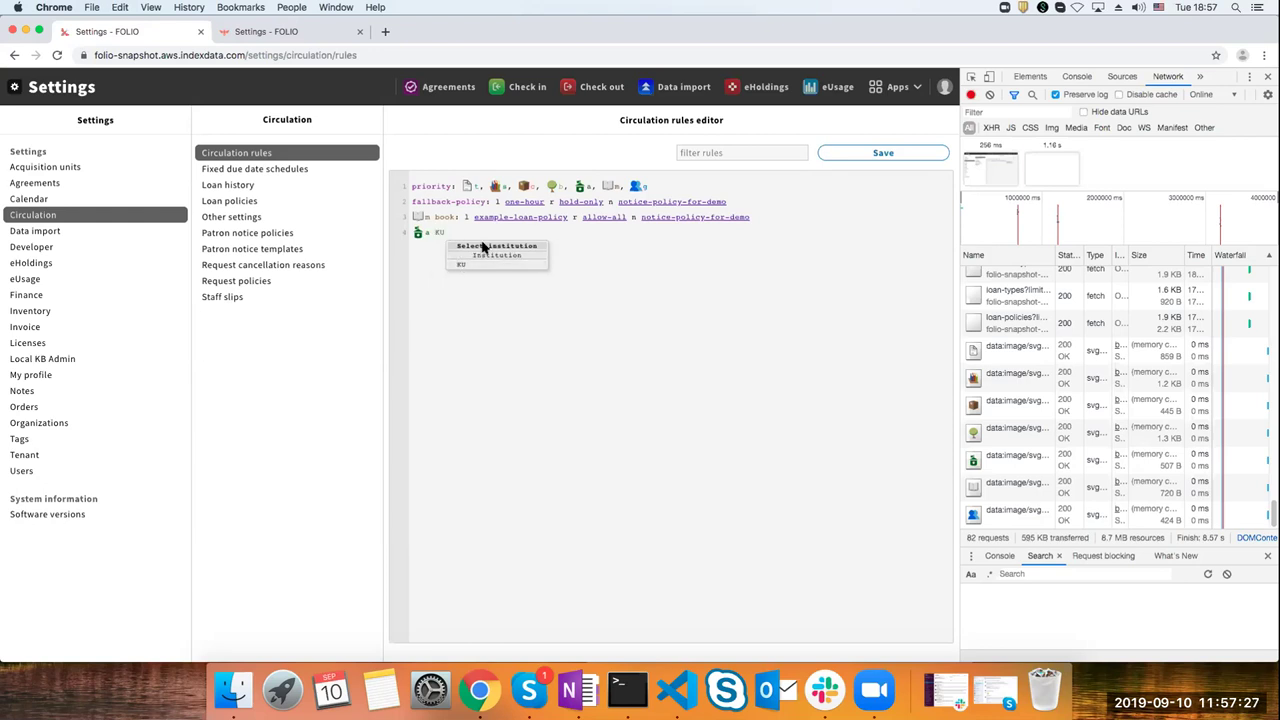
pyautogui.write(':')
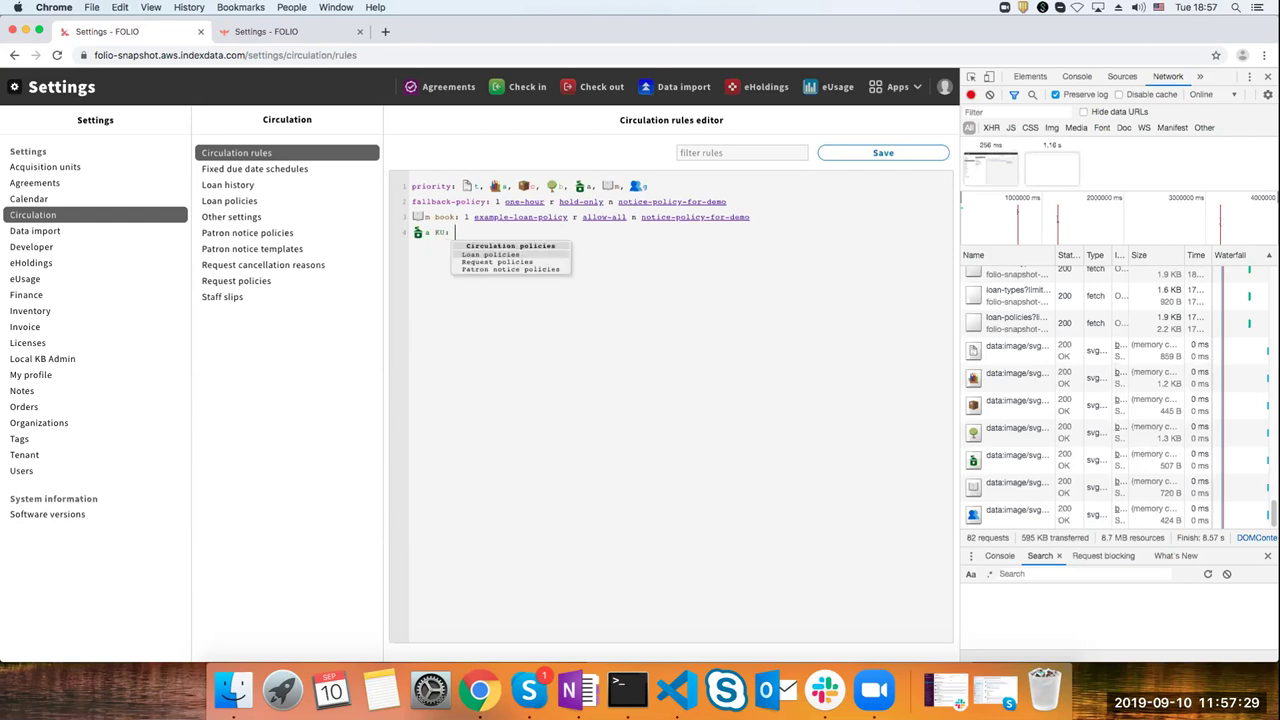
# - Copy line 3's policies (example-loan-policy, allow-all, notice-policy-for-demo) onto the KU line and save
pyautogui.moveTo(752, 217); pyautogui.dragTo(463, 218)
pyautogui.hotkey('ctrl', 'c')
pyautogui.click(461, 231)
pyautogui.hotkey('ctrl', 'v')
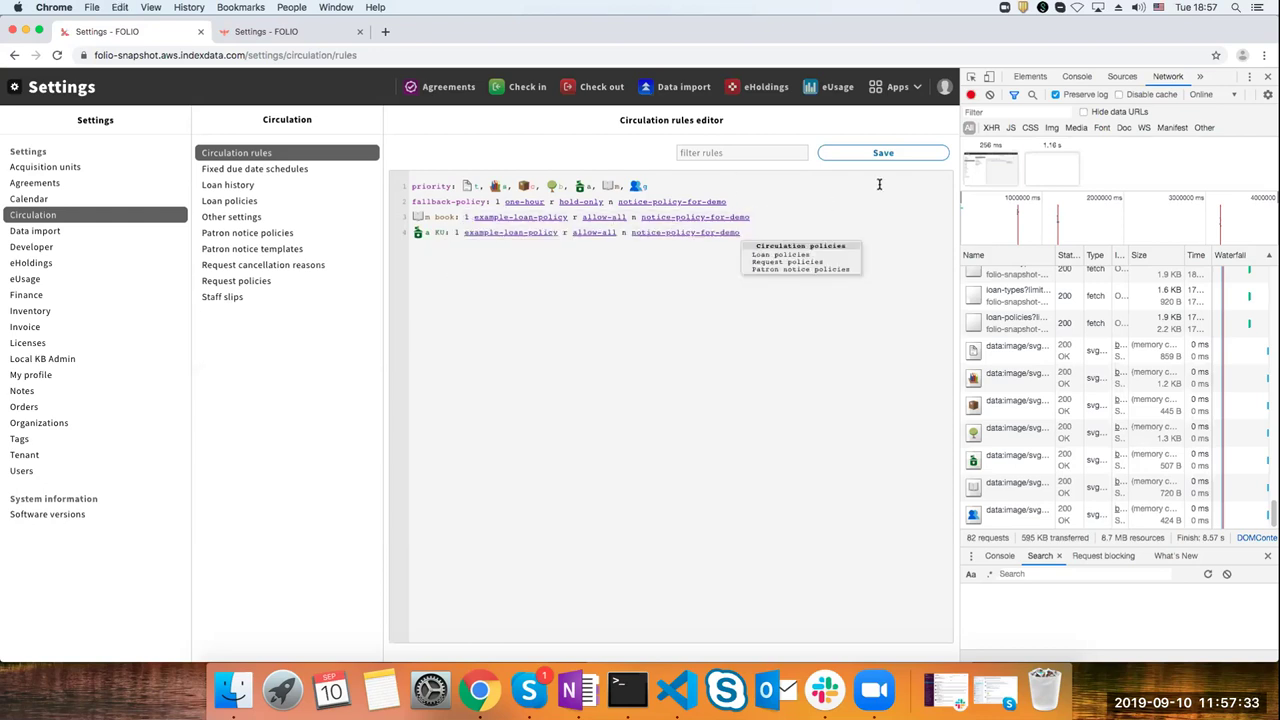
pyautogui.click(990, 94)
pyautogui.click(871, 156)
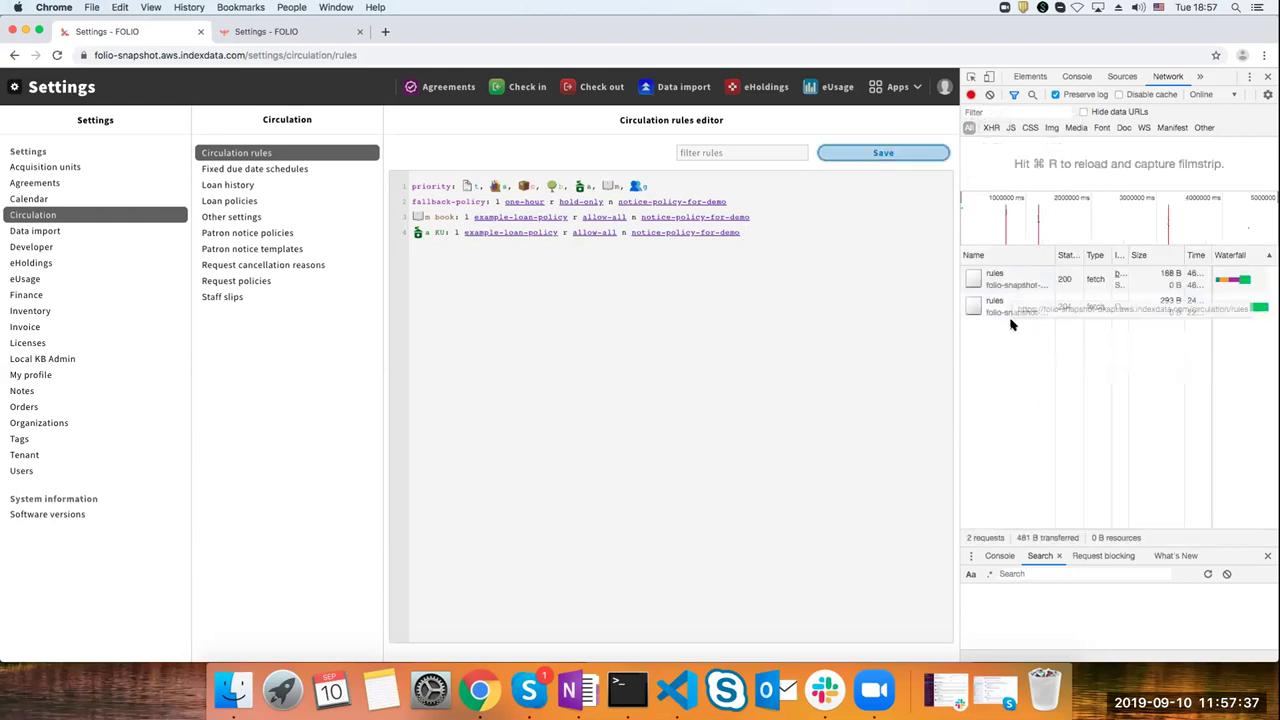
# - Inspect the saved circulation rules request's Request Payload in the DevTools Network panel
pyautogui.click(1006, 313)
pyautogui.scroll(-3, 1056, 439)
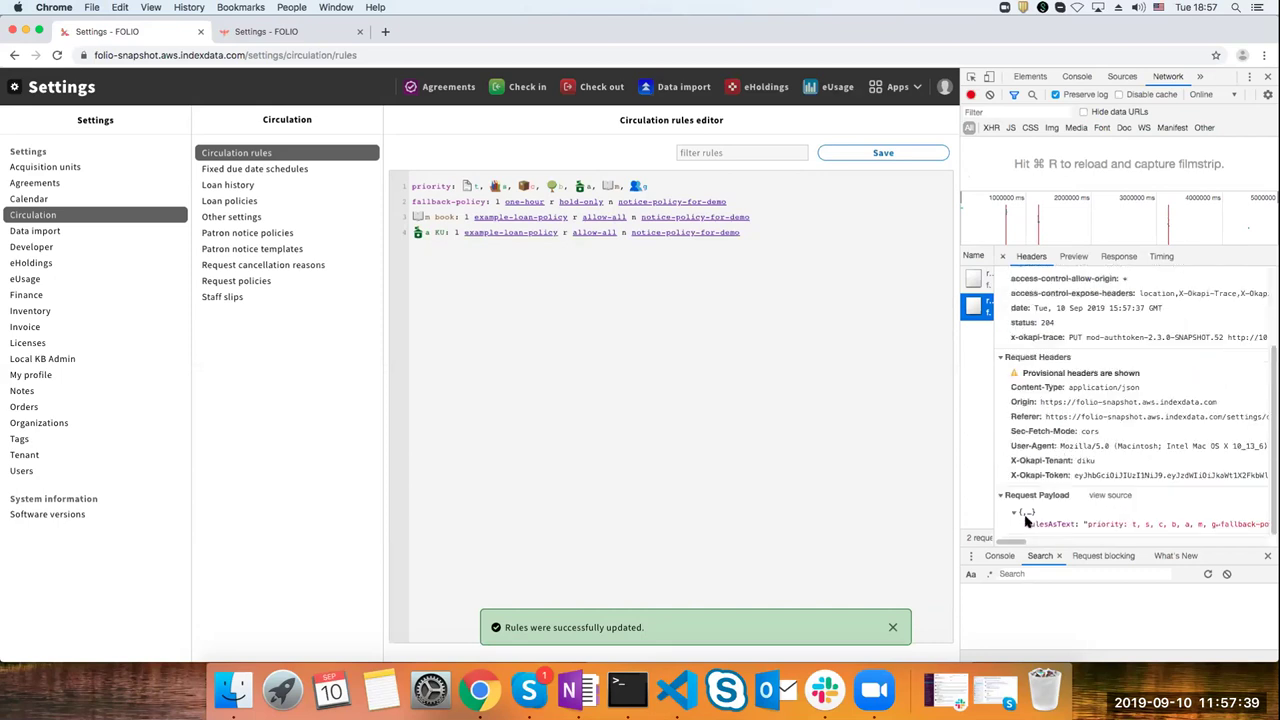
pyautogui.moveTo(1020, 542); pyautogui.dragTo(1190, 543)
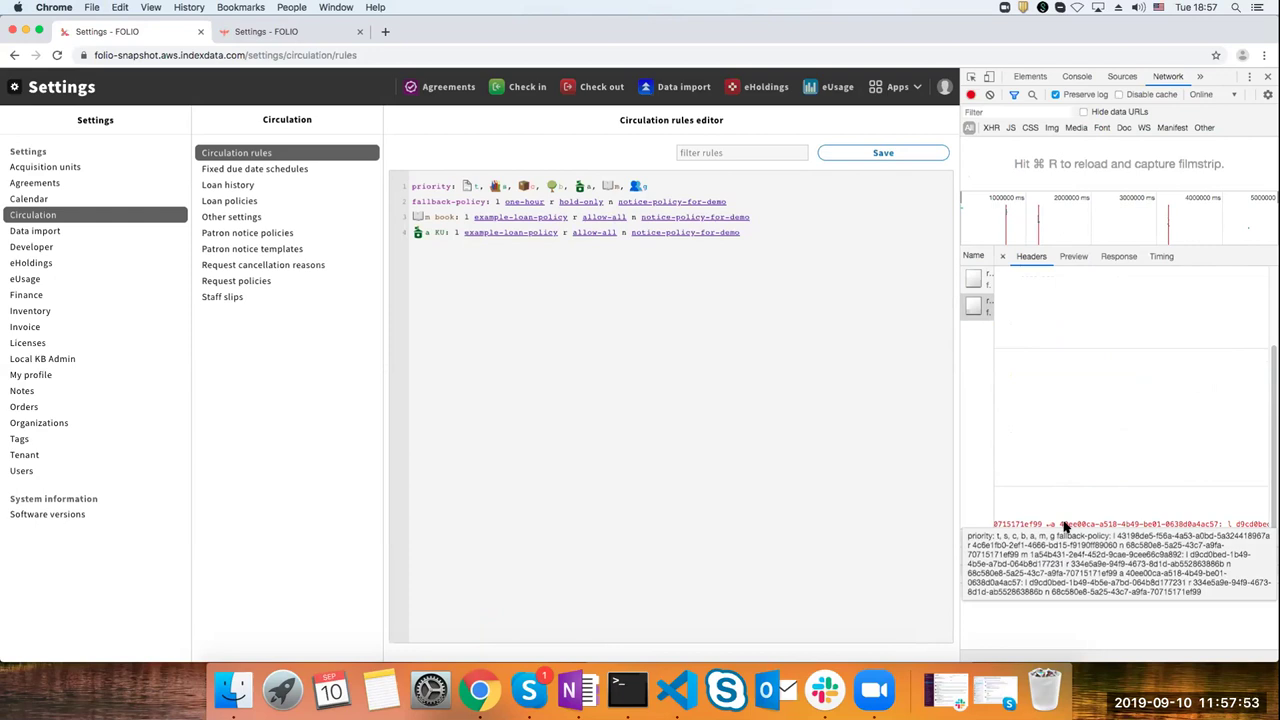
pyautogui.press('super+alt+f')
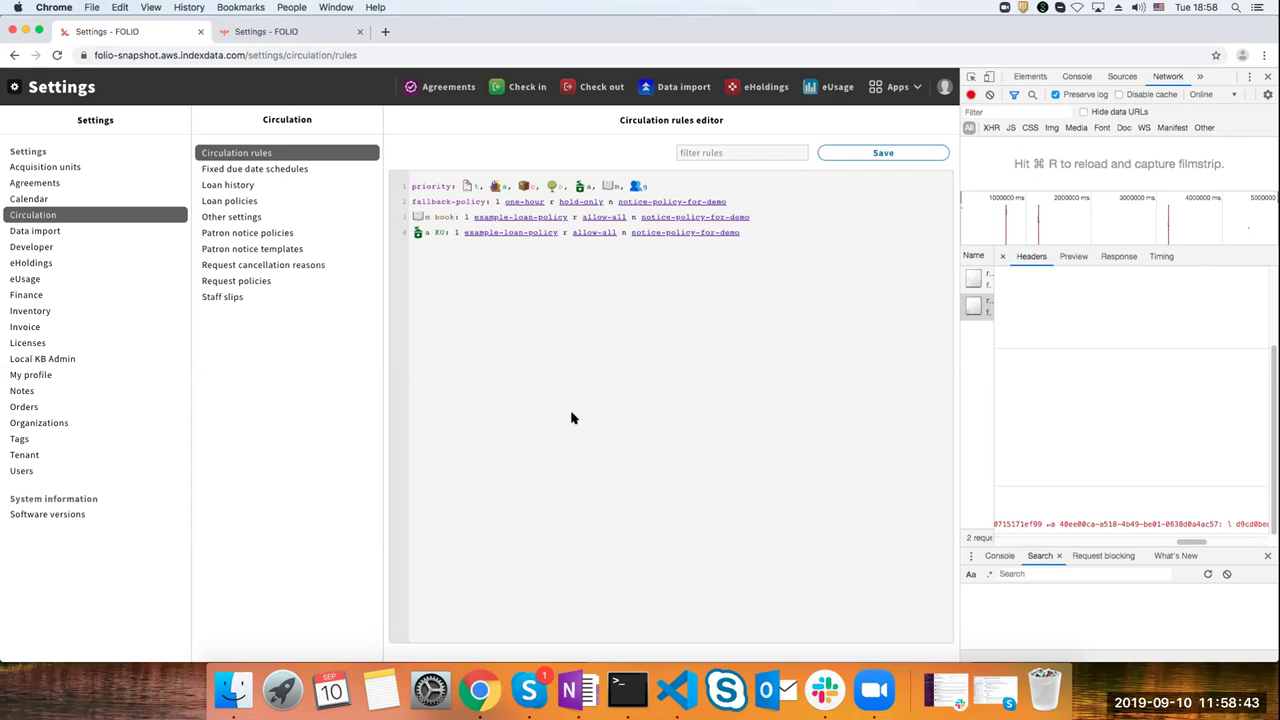
# - Add a fifth rule line, insert campus KU > CC, then delete it to pick another criterion
pyautogui.click(514, 272)
pyautogui.press('Return')
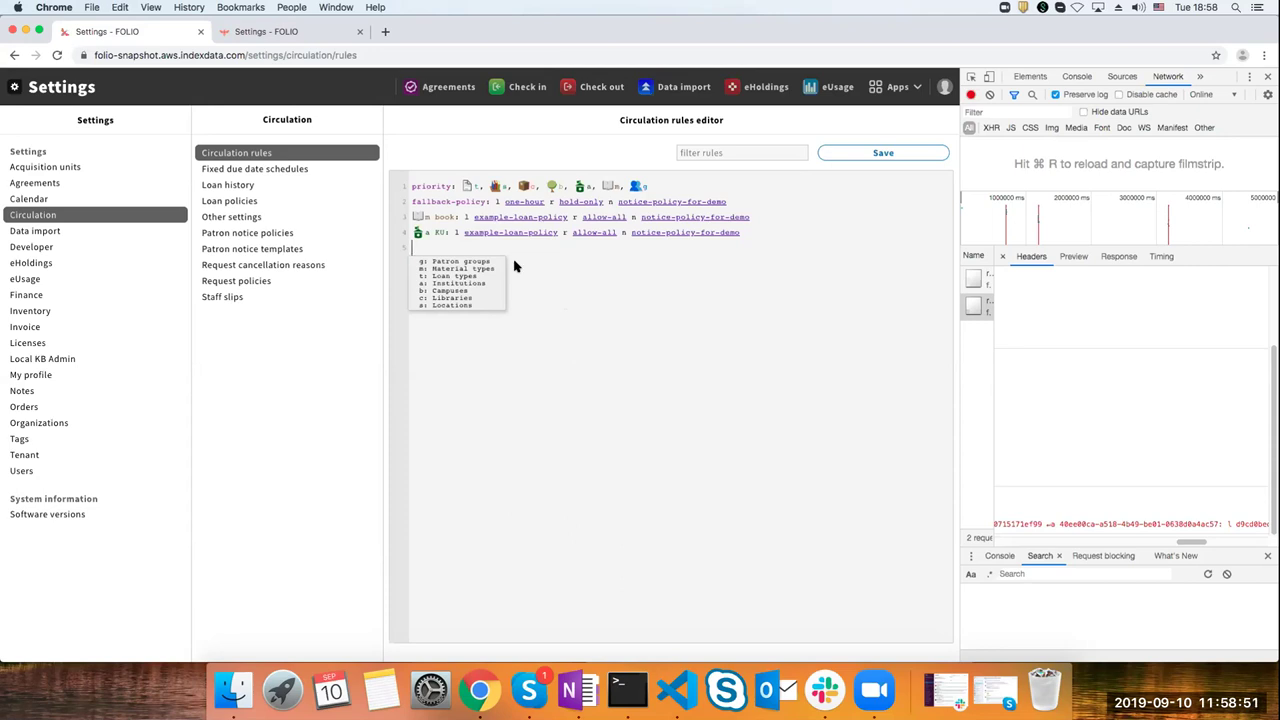
pyautogui.click(473, 292)
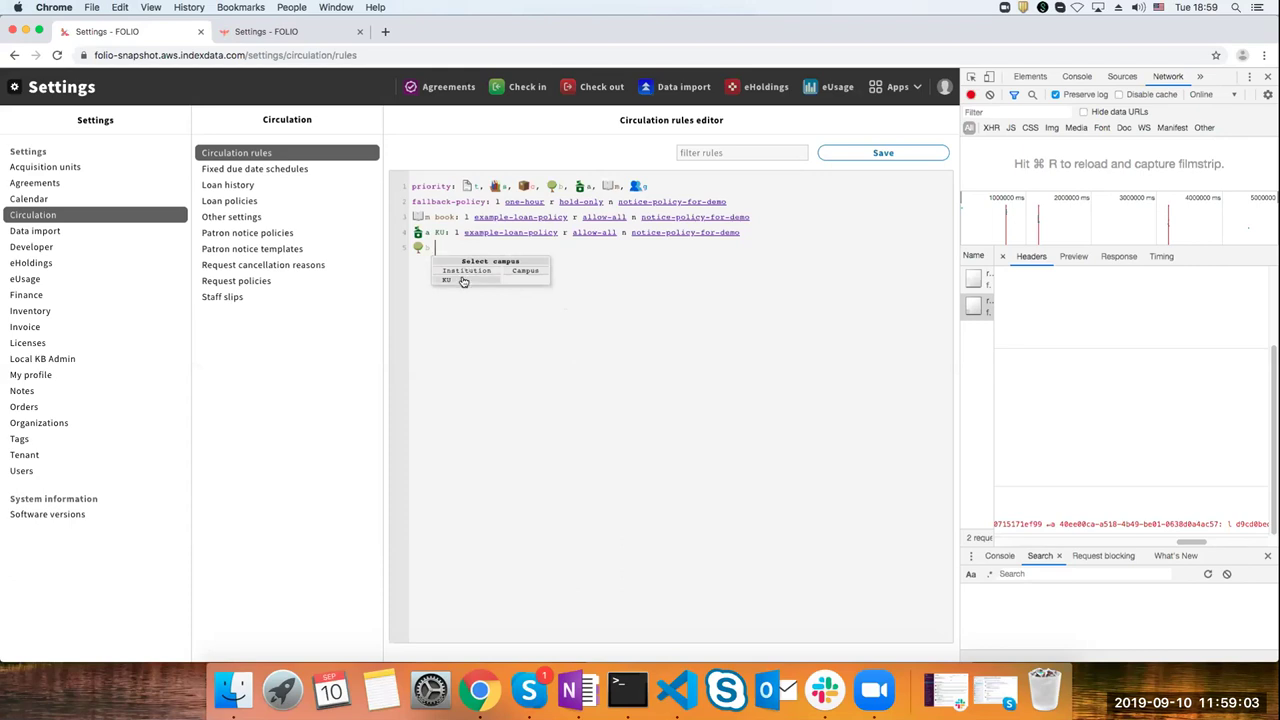
pyautogui.click(463, 281)
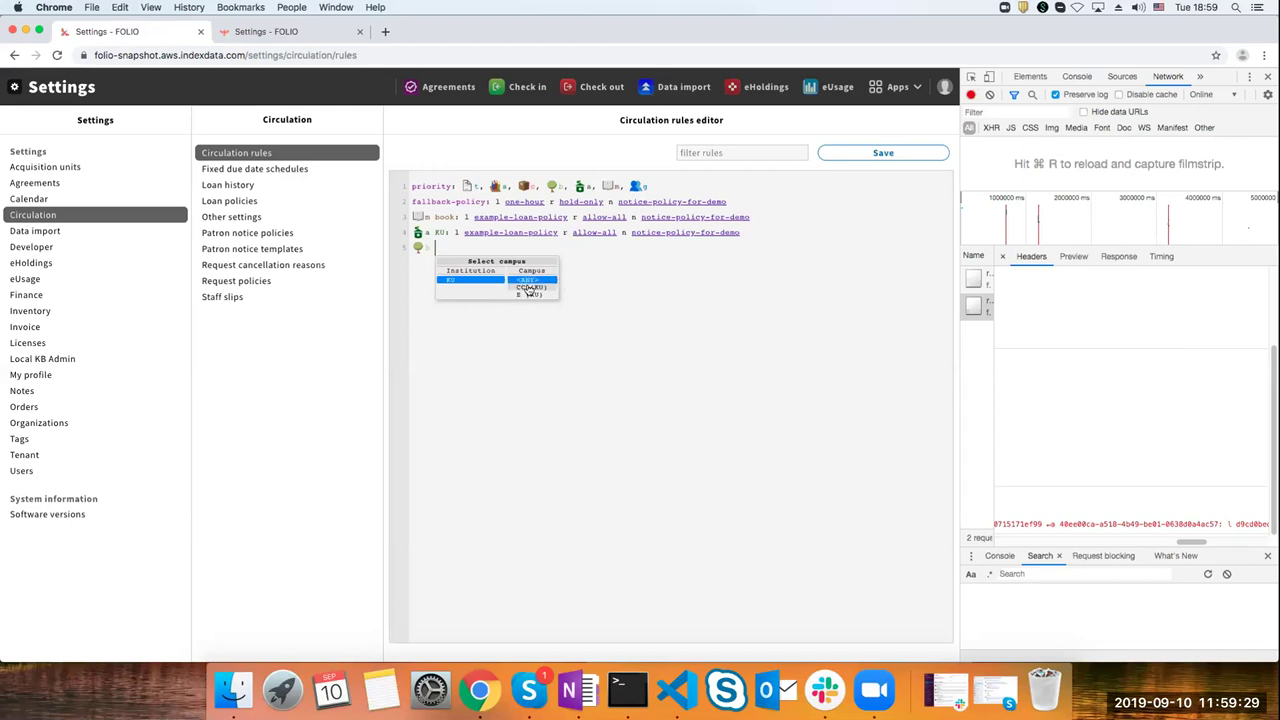
pyautogui.press('Return')
pyautogui.press('BackSpace')
pyautogui.press('BackSpace')
pyautogui.press('BackSpace')
pyautogui.press('BackSpace')
pyautogui.press('Down')
pyautogui.press('Down')
pyautogui.press('Down')
pyautogui.press('Down')
pyautogui.press('Down')
pyautogui.press('Down')
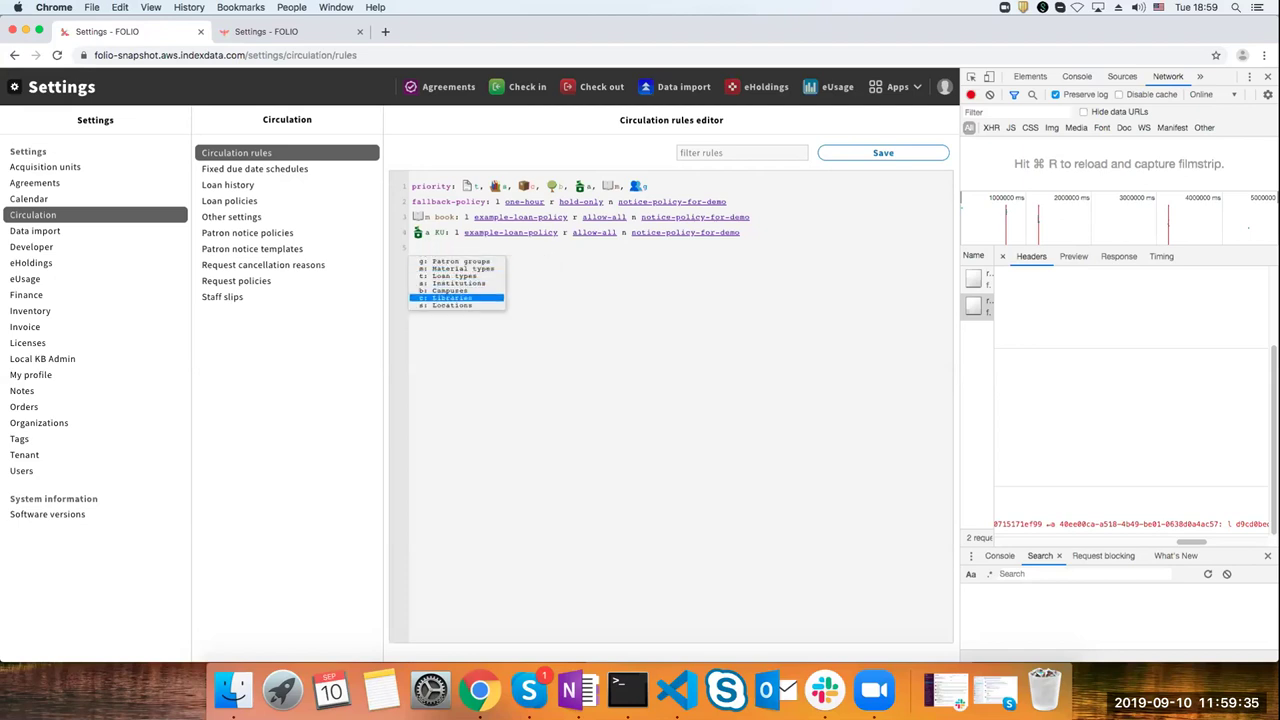
pyautogui.press('Return')
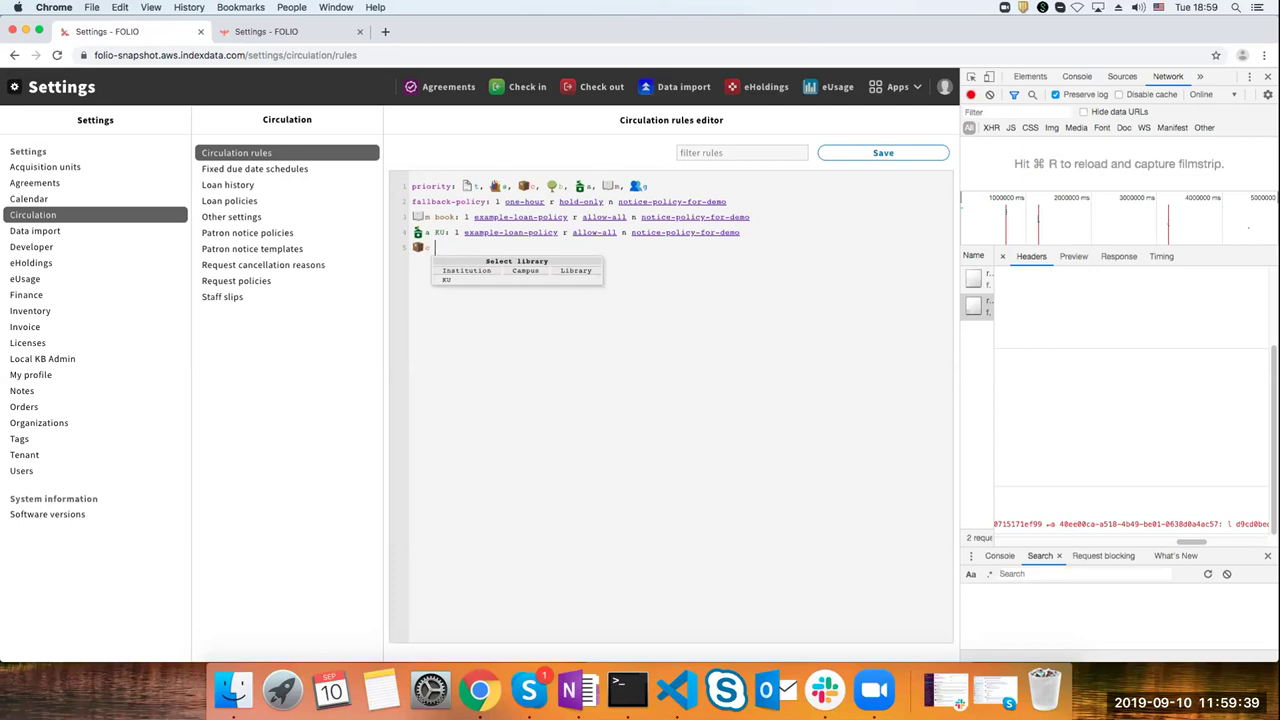
pyautogui.press('Down')
pyautogui.press('Right')
pyautogui.press('Down')
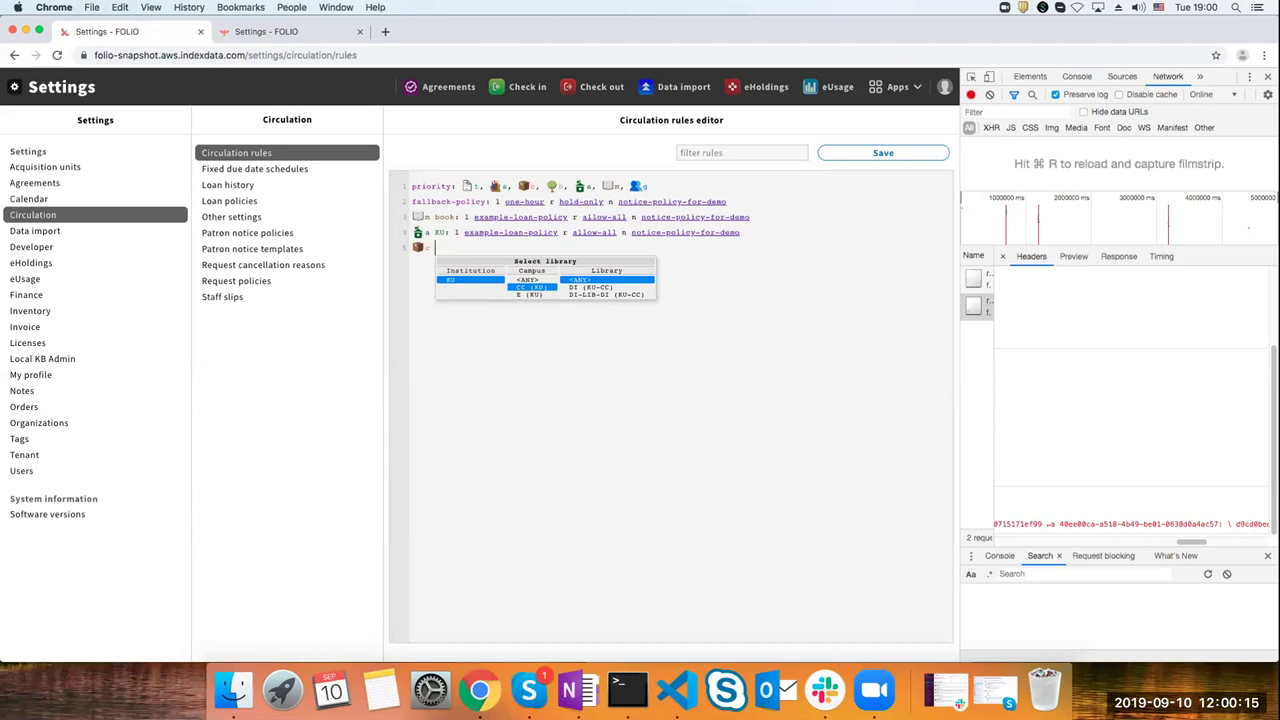
pyautogui.press('Down')
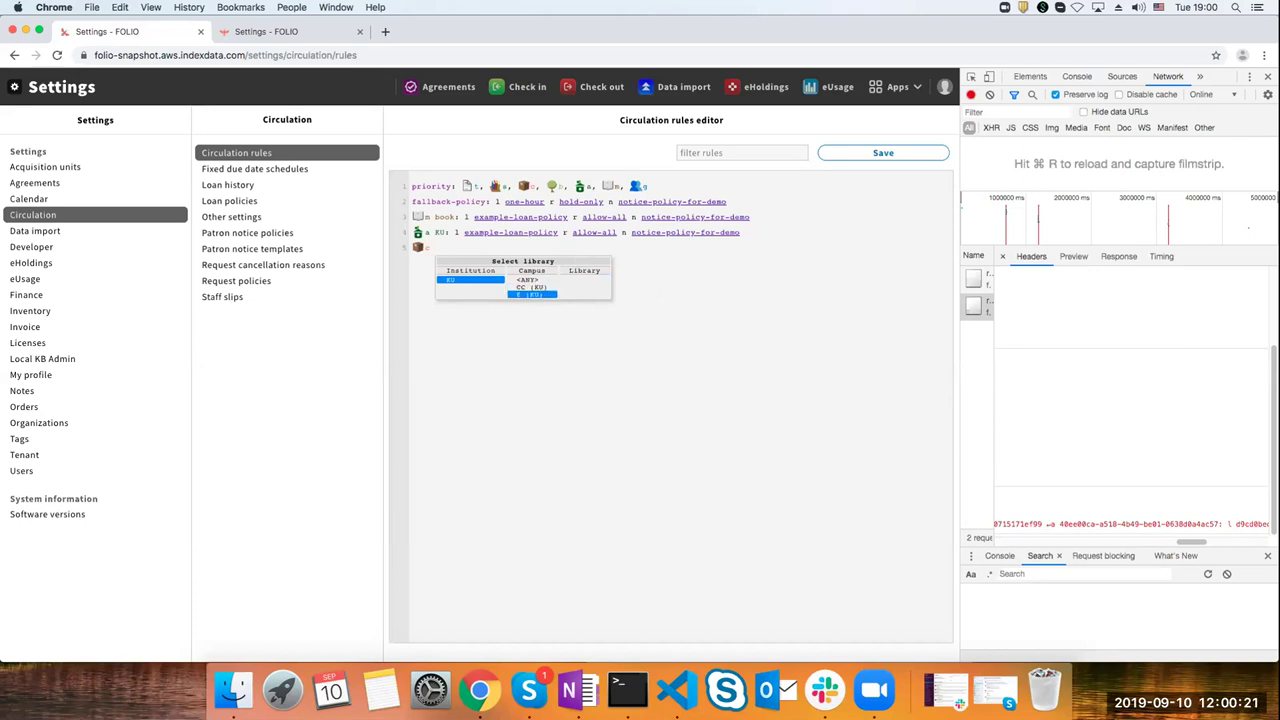
pyautogui.press('Right')
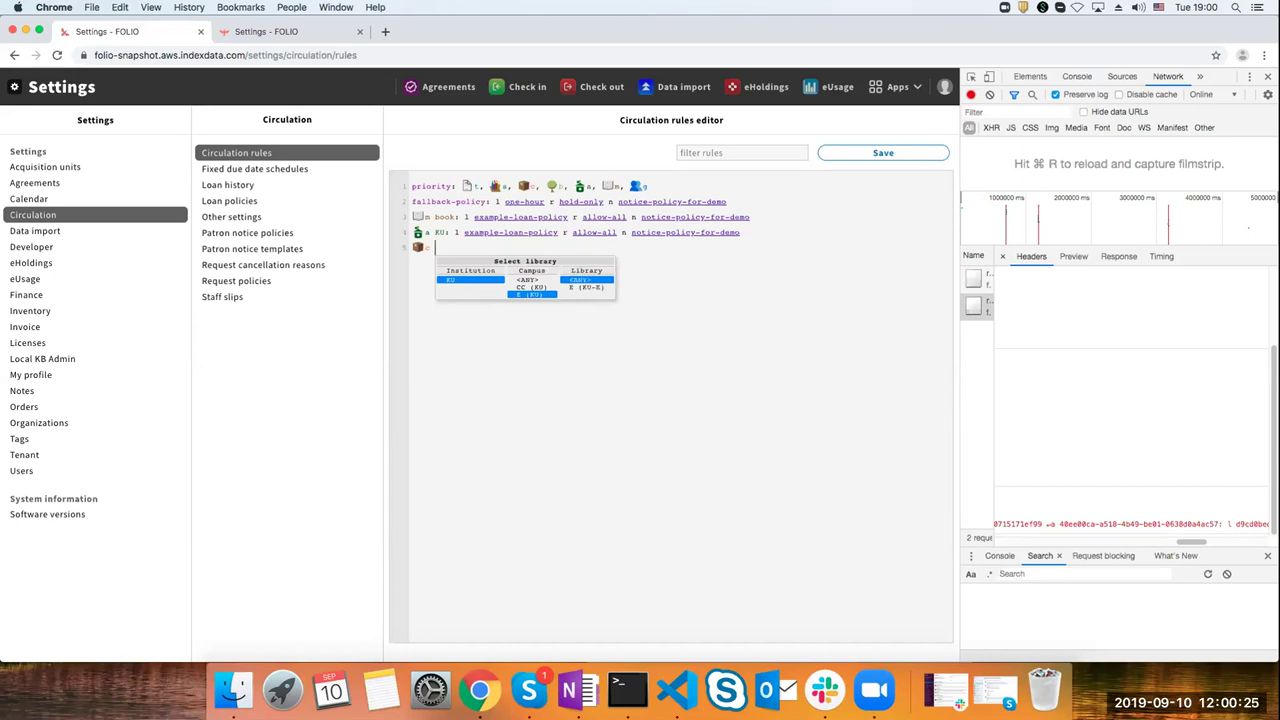
pyautogui.press('Left')
pyautogui.press('Left')
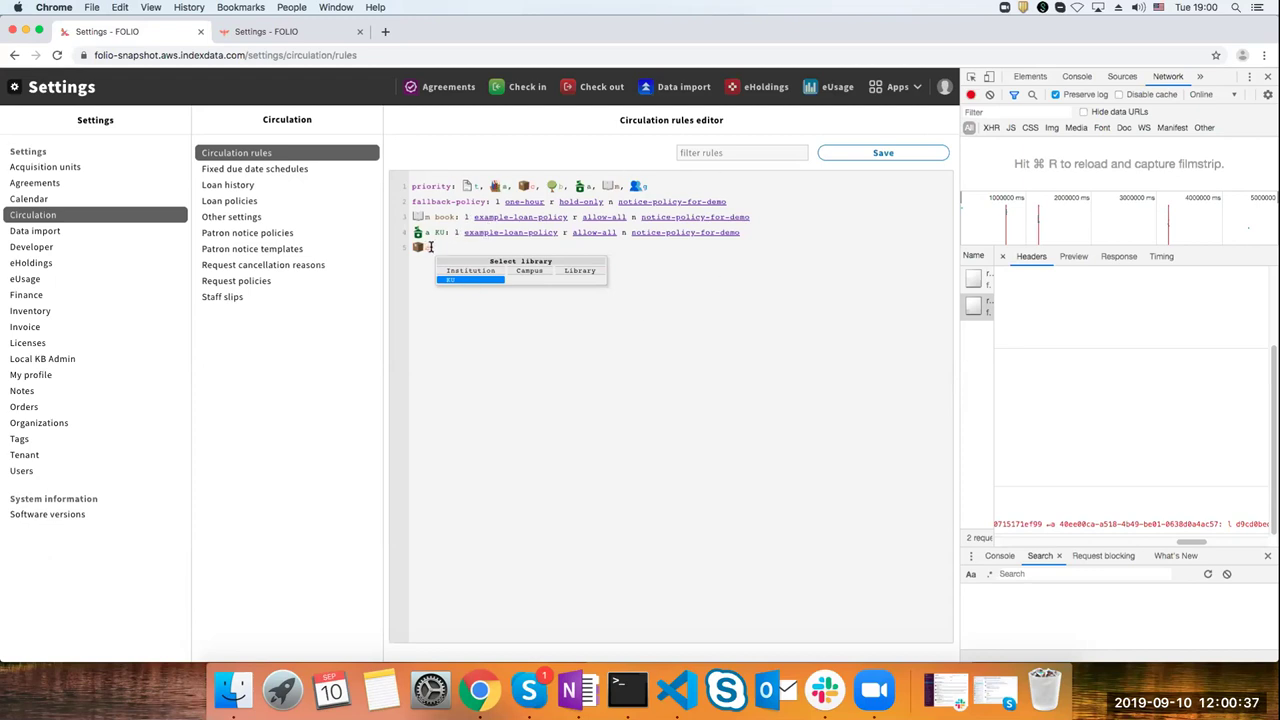
pyautogui.click(429, 247)
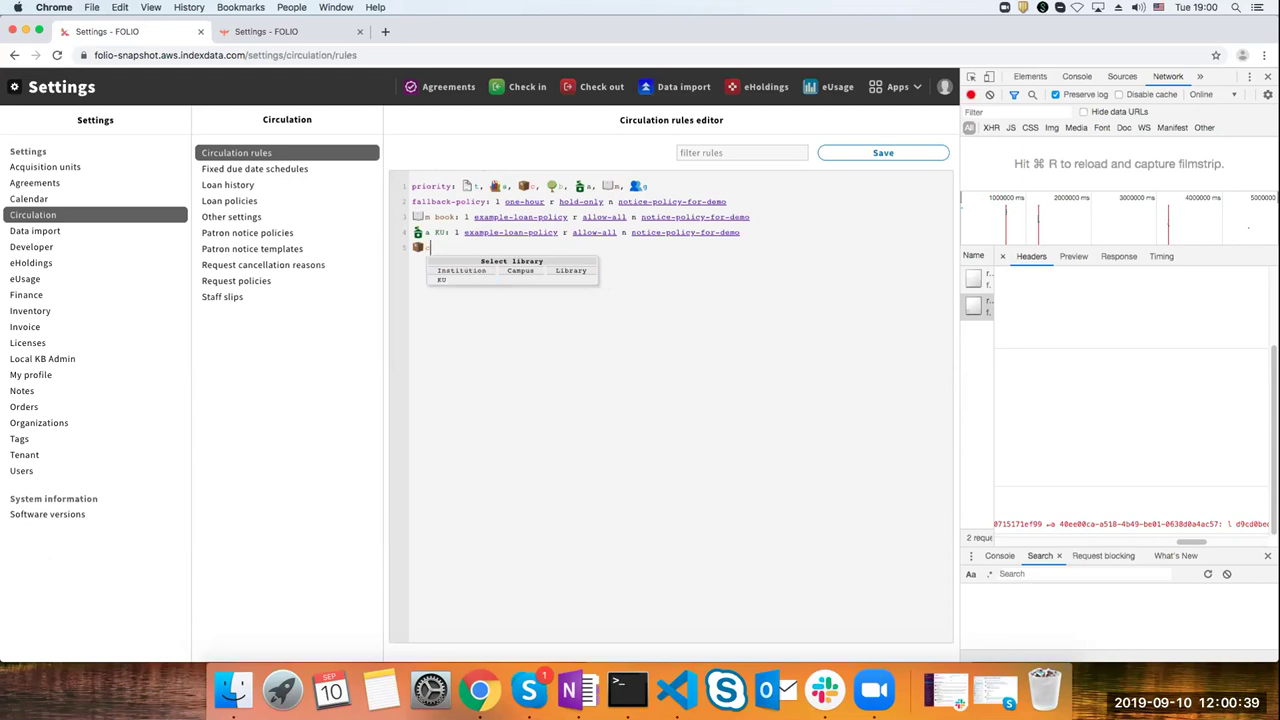
pyautogui.press('Down')
pyautogui.press('Right')
pyautogui.press('Down')
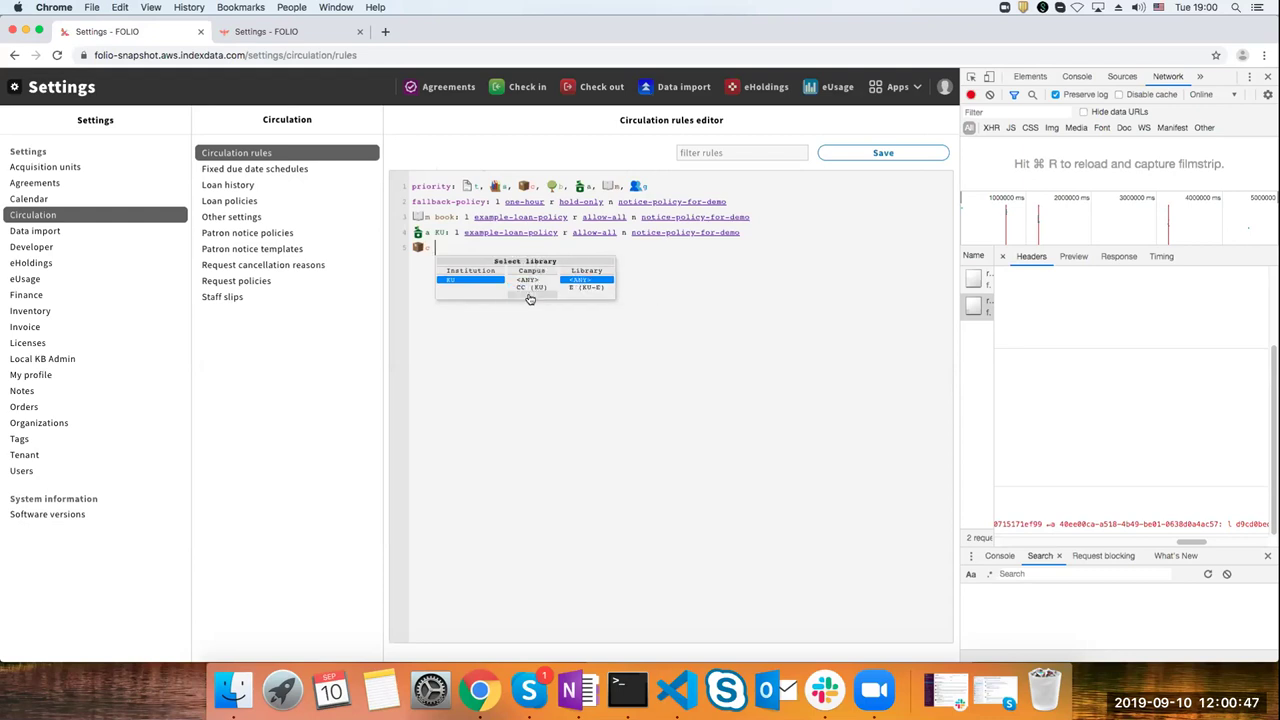
pyautogui.click(459, 252)
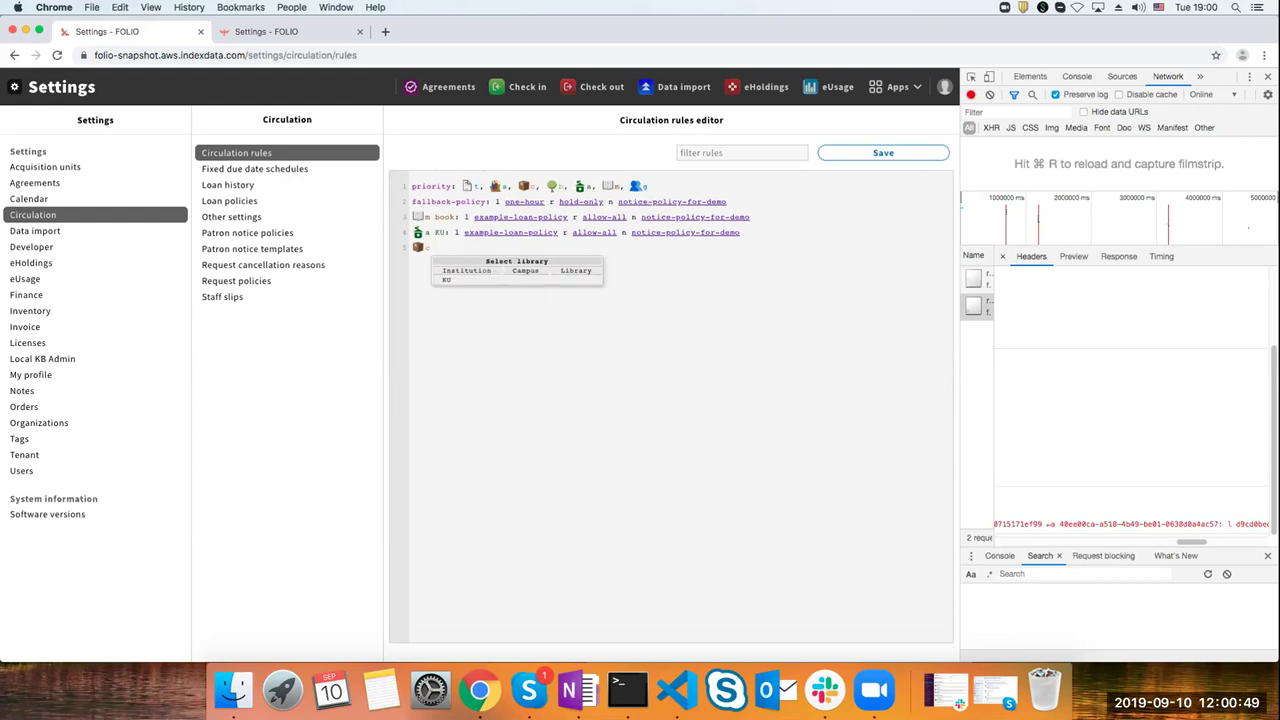
pyautogui.press('BackSpace')
# - Give line 5 a location criterion with KU-CC-DI-A, KU-CC-DI-M and KU-CC-DI-O from library DI
pyautogui.press('Down')
pyautogui.press('Down')
pyautogui.press('Down')
pyautogui.press('Down')
pyautogui.press('Down')
pyautogui.press('Down')
pyautogui.press('Down')
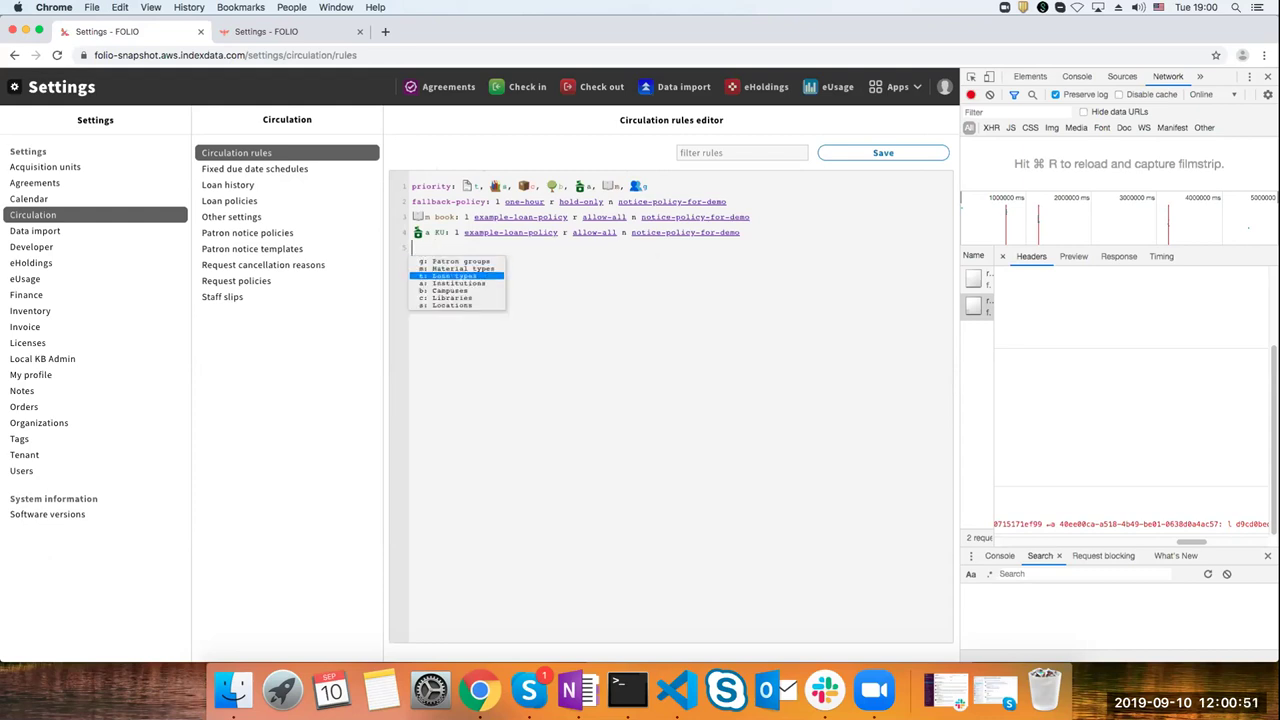
pyautogui.press('Return')
pyautogui.press('Right')
pyautogui.press('Down')
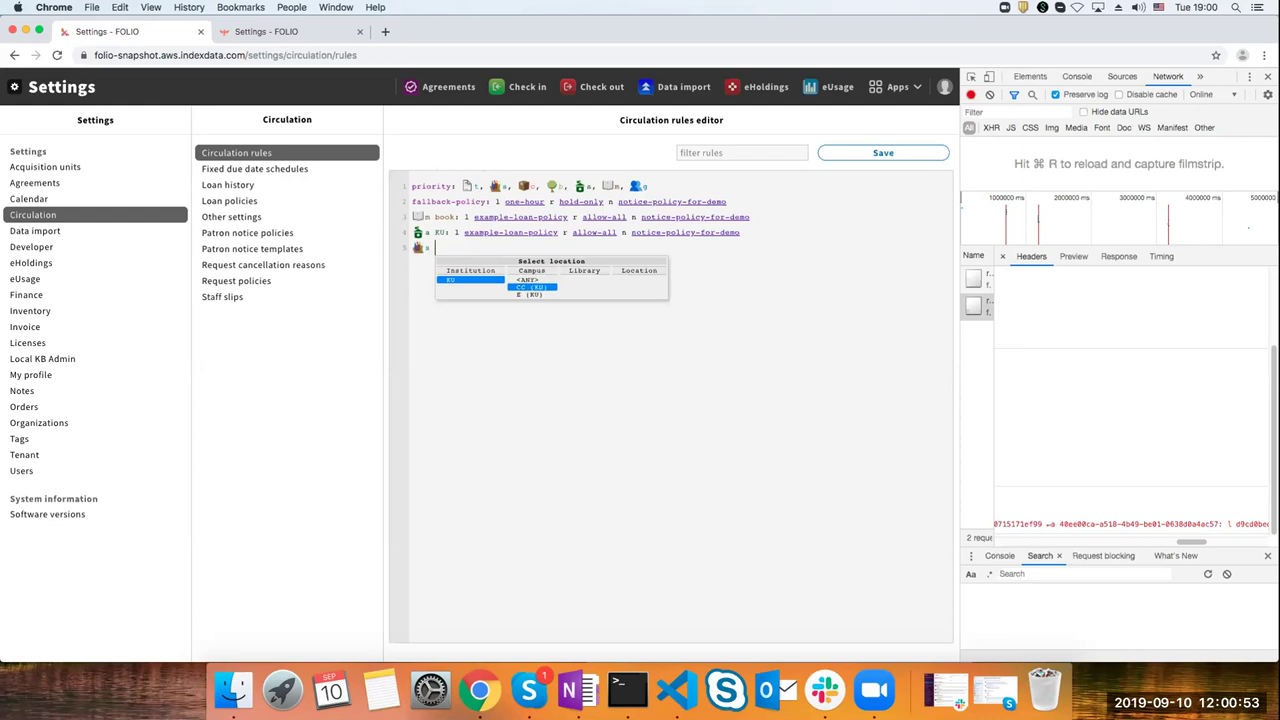
pyautogui.press('Right')
pyautogui.press('Down')
pyautogui.press('Right')
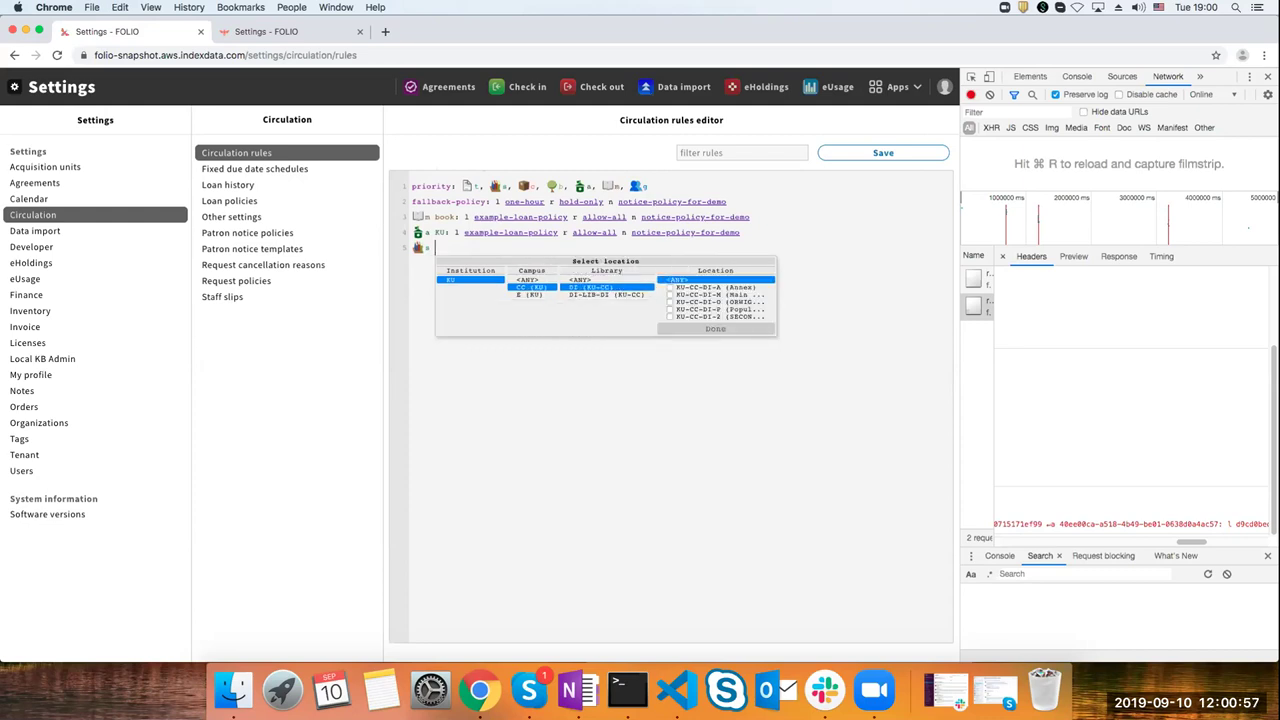
pyautogui.hotkey('shift', 'Down')
pyautogui.hotkey('shift', 'Down')
pyautogui.hotkey('shift', 'Down')
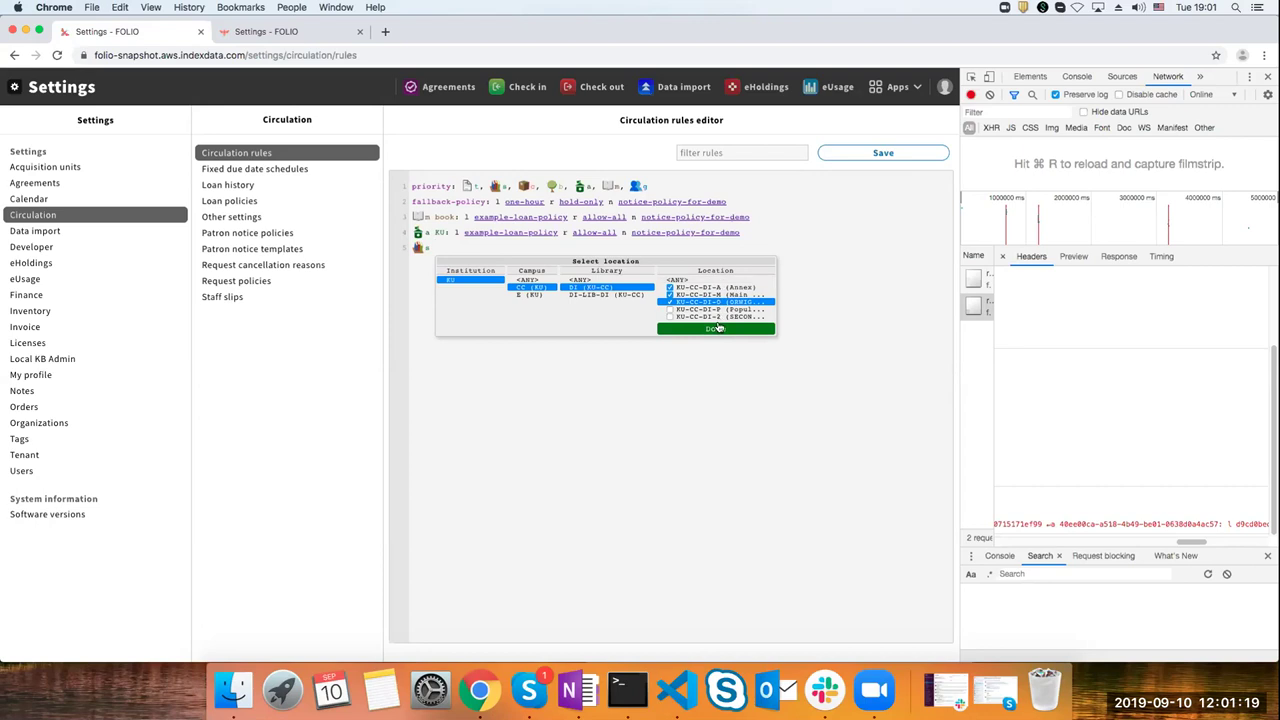
pyautogui.click(716, 329)
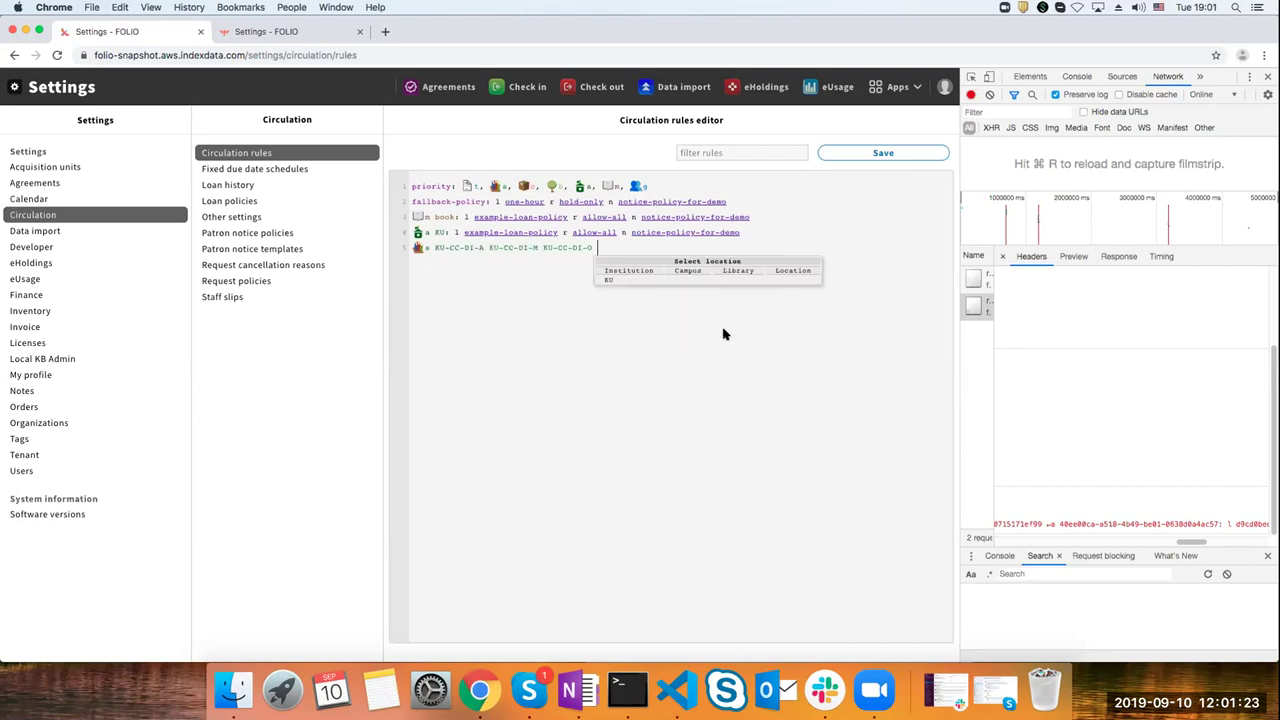
# - Add location KU-CC-DI-A again to line 5's location criterion
pyautogui.moveTo(433, 248); pyautogui.dragTo(595, 248)
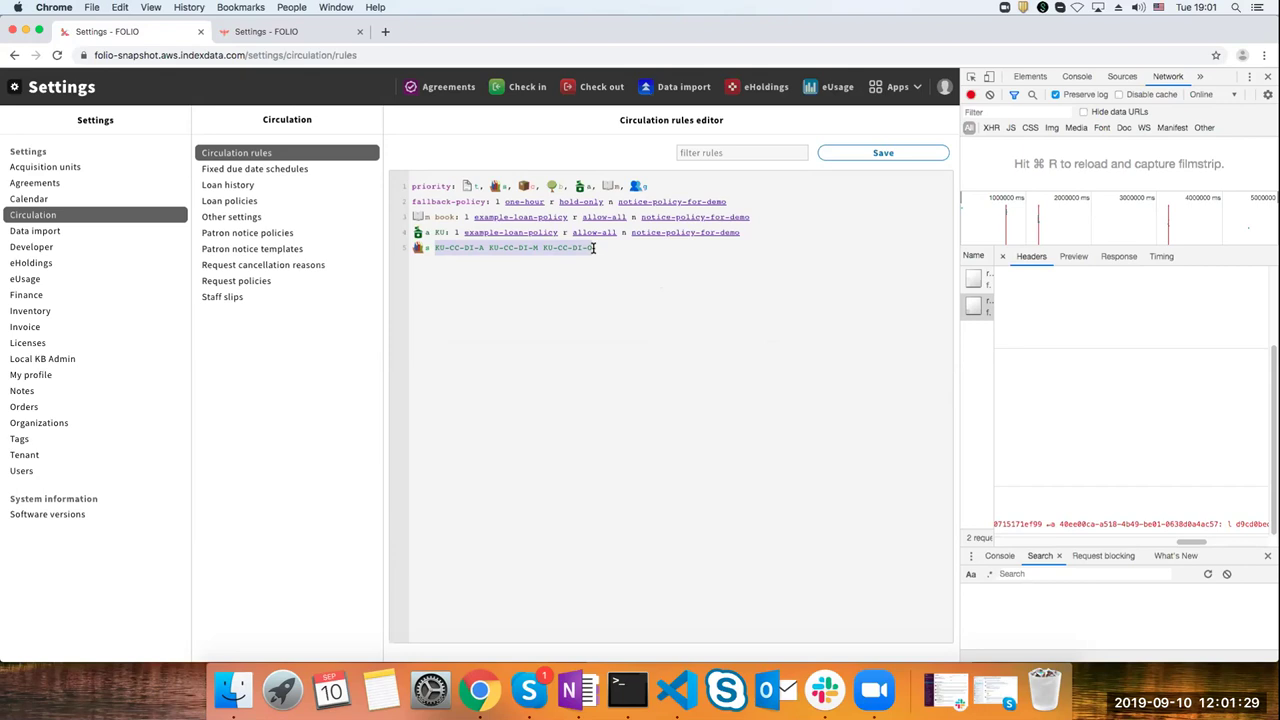
pyautogui.click(594, 248)
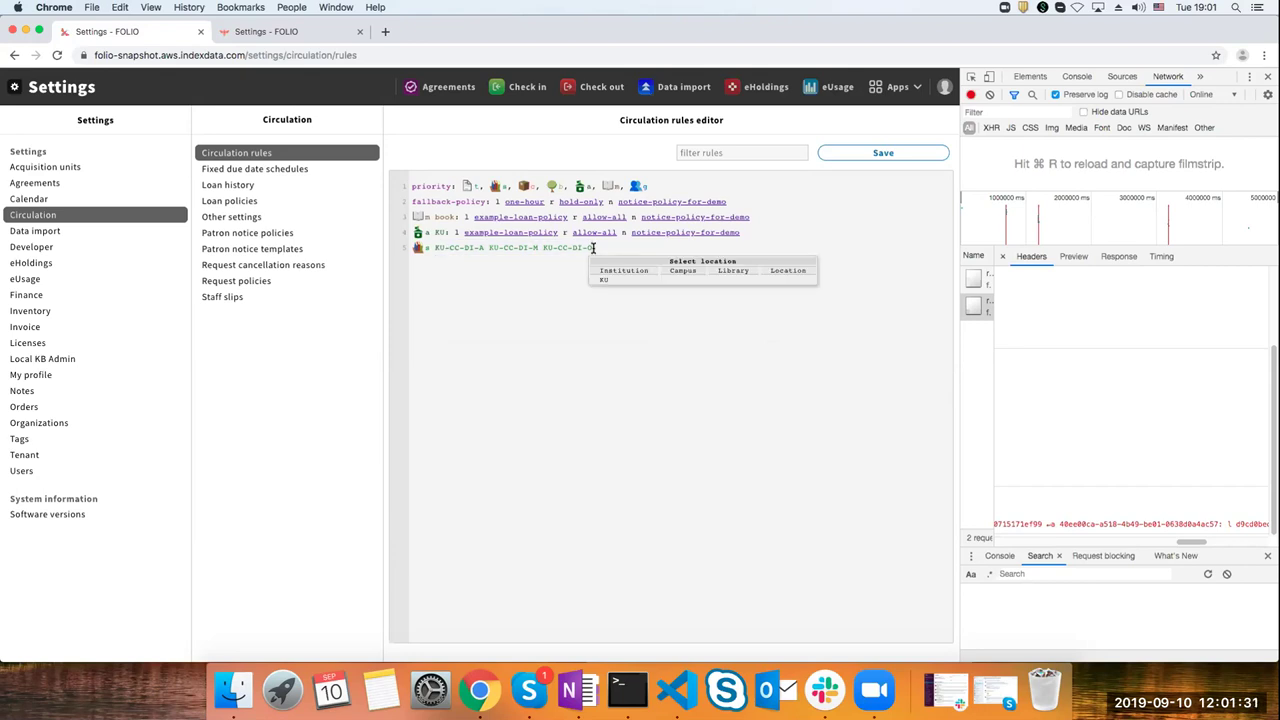
pyautogui.press('Tab')
pyautogui.press('Tab')
pyautogui.press('Tab')
pyautogui.press('Tab')
pyautogui.press('Tab')
pyautogui.press('Tab')
pyautogui.press('Tab')
pyautogui.press('Tab')
pyautogui.press('Tab')
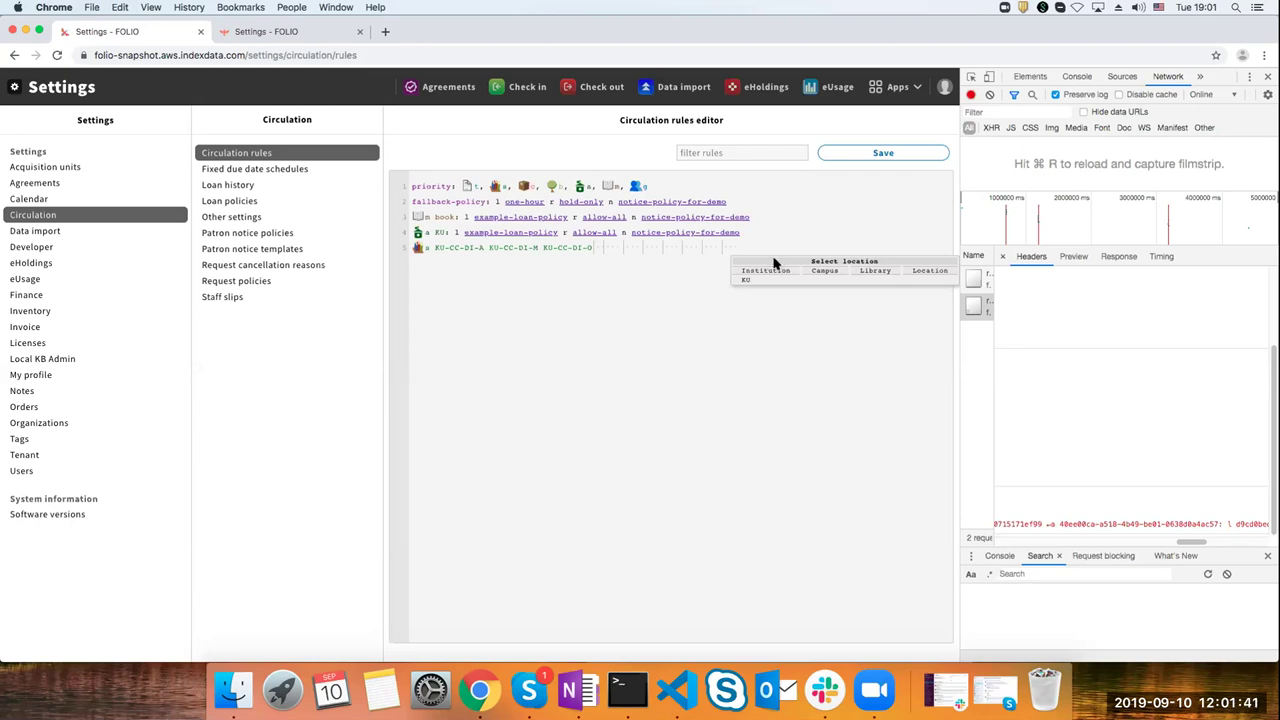
pyautogui.press('Down')
pyautogui.press('Right')
pyautogui.press('Down')
pyautogui.press('Down')
pyautogui.press('Right')
pyautogui.press('Down')
pyautogui.press('Down')
pyautogui.press('Right')
pyautogui.press('Down')
pyautogui.press('Down')
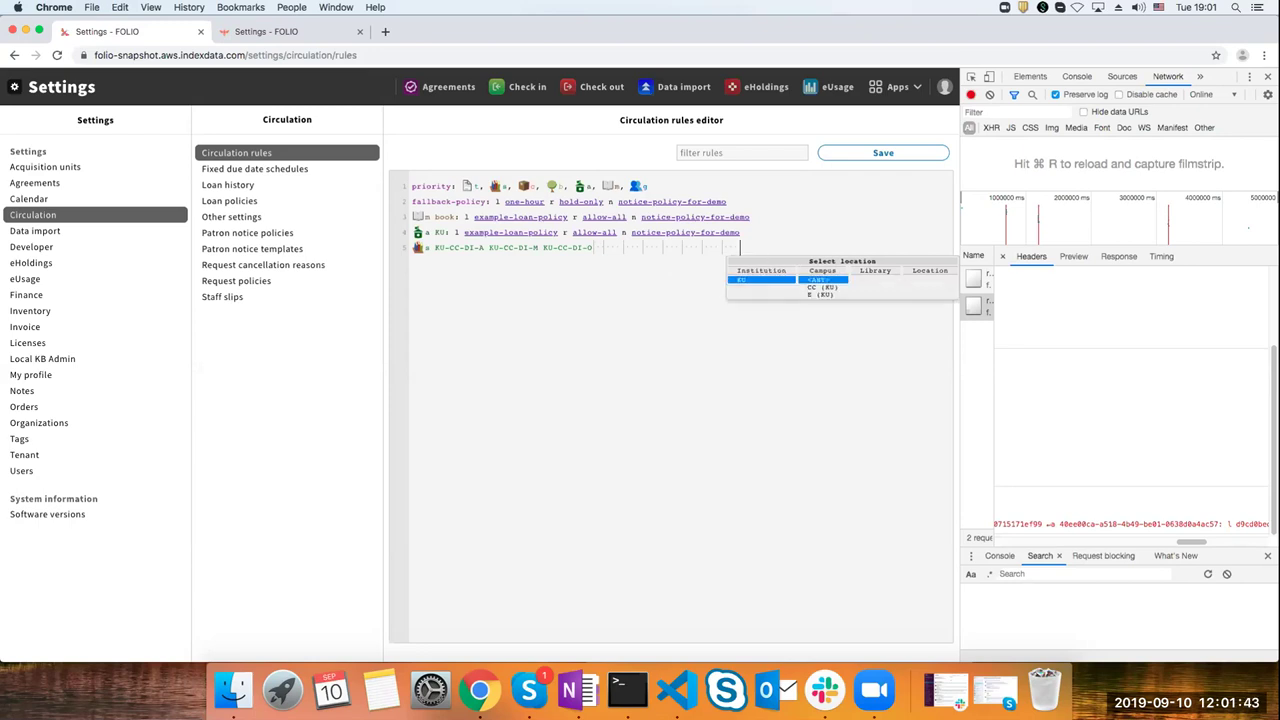
pyautogui.press('space')
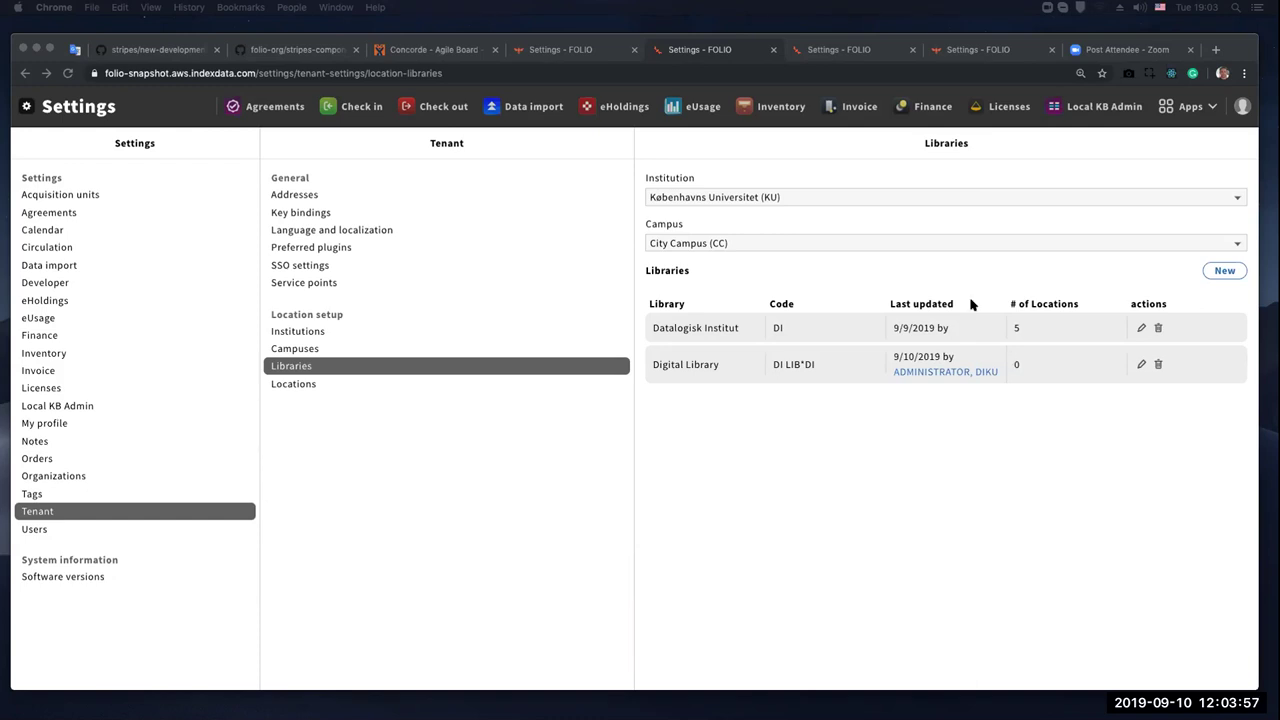
pyautogui.click(580, 47)
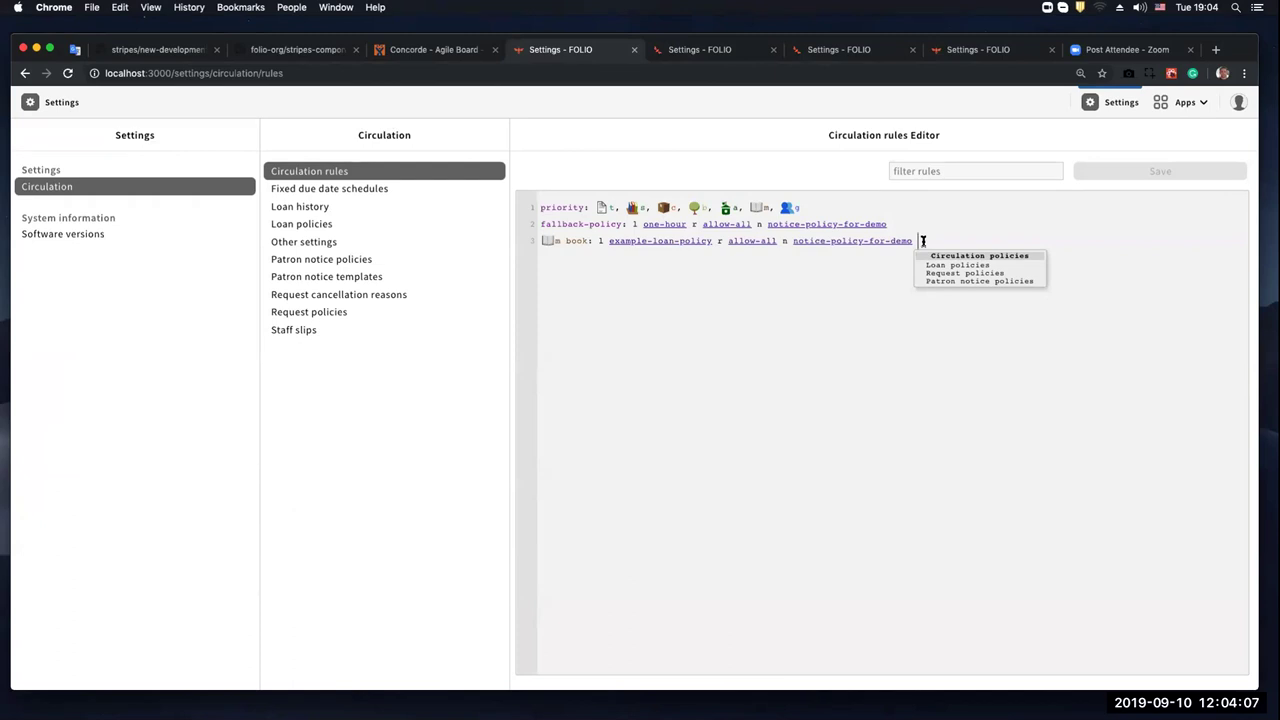
# - On the local instance, start a new rule line with library criterion KU > CC (KU) > DI LIB*DI
pyautogui.press('Return')
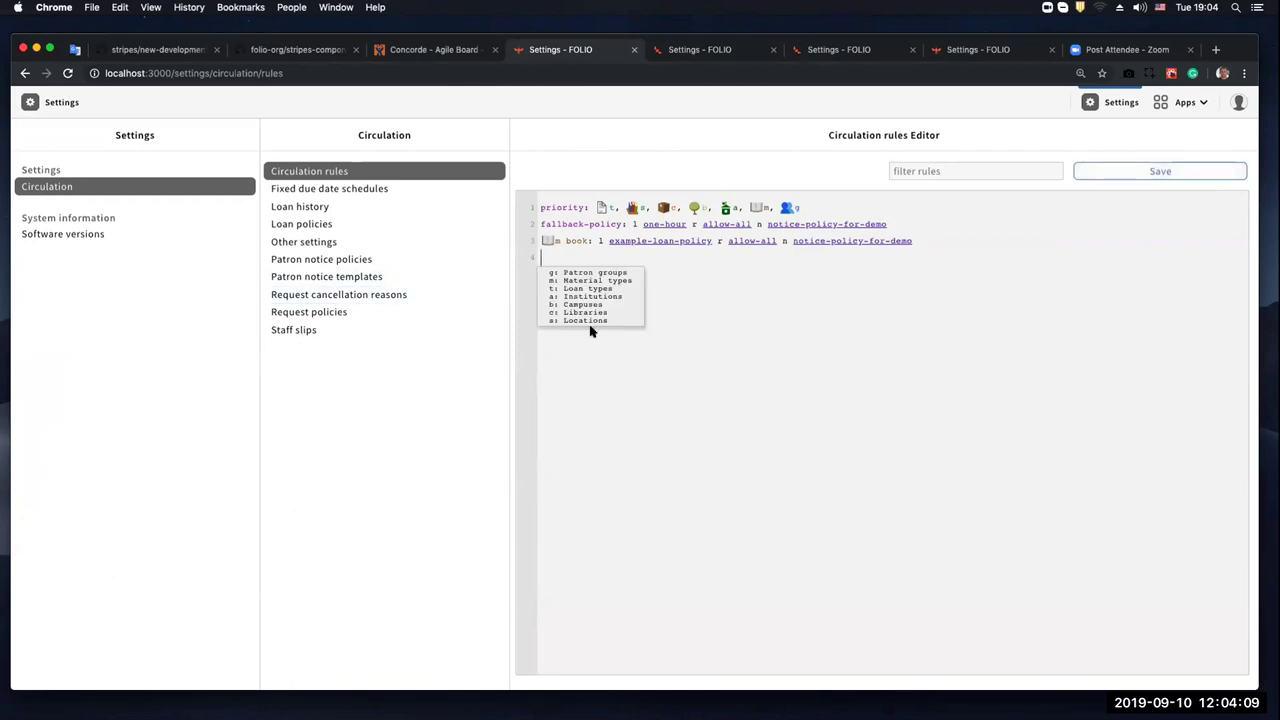
pyautogui.click(585, 313)
pyautogui.click(580, 292)
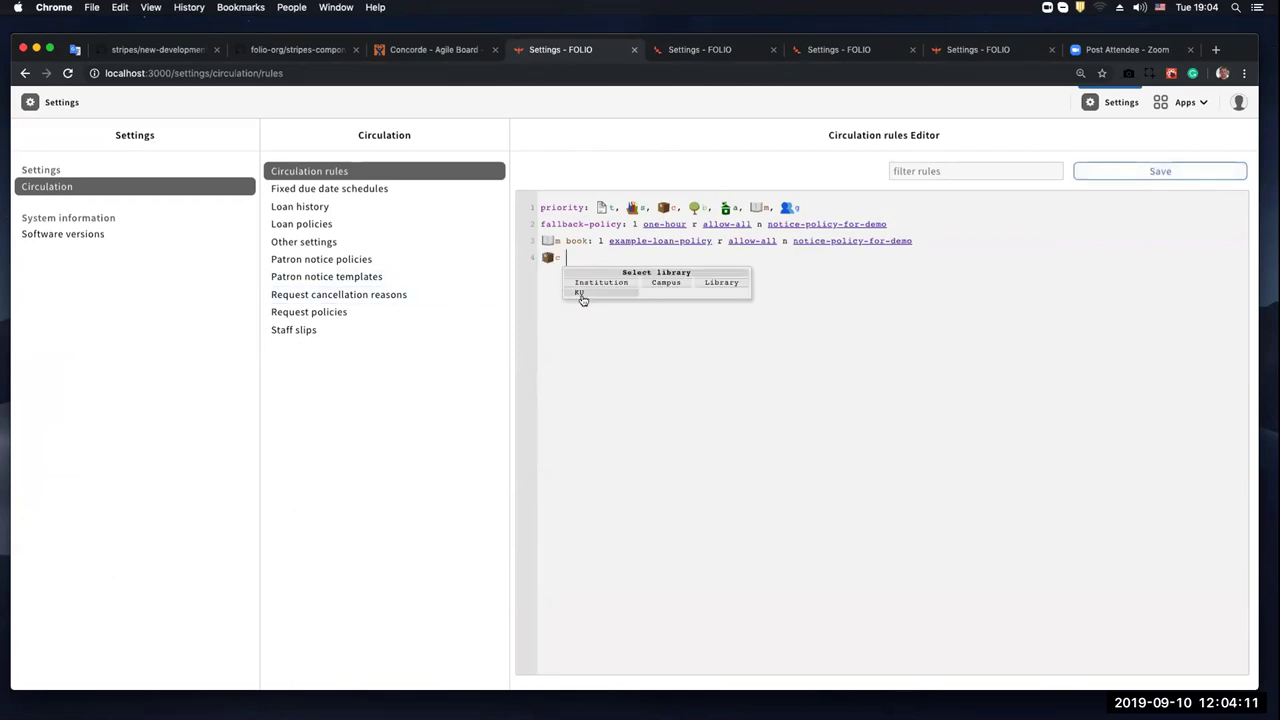
pyautogui.click(669, 301)
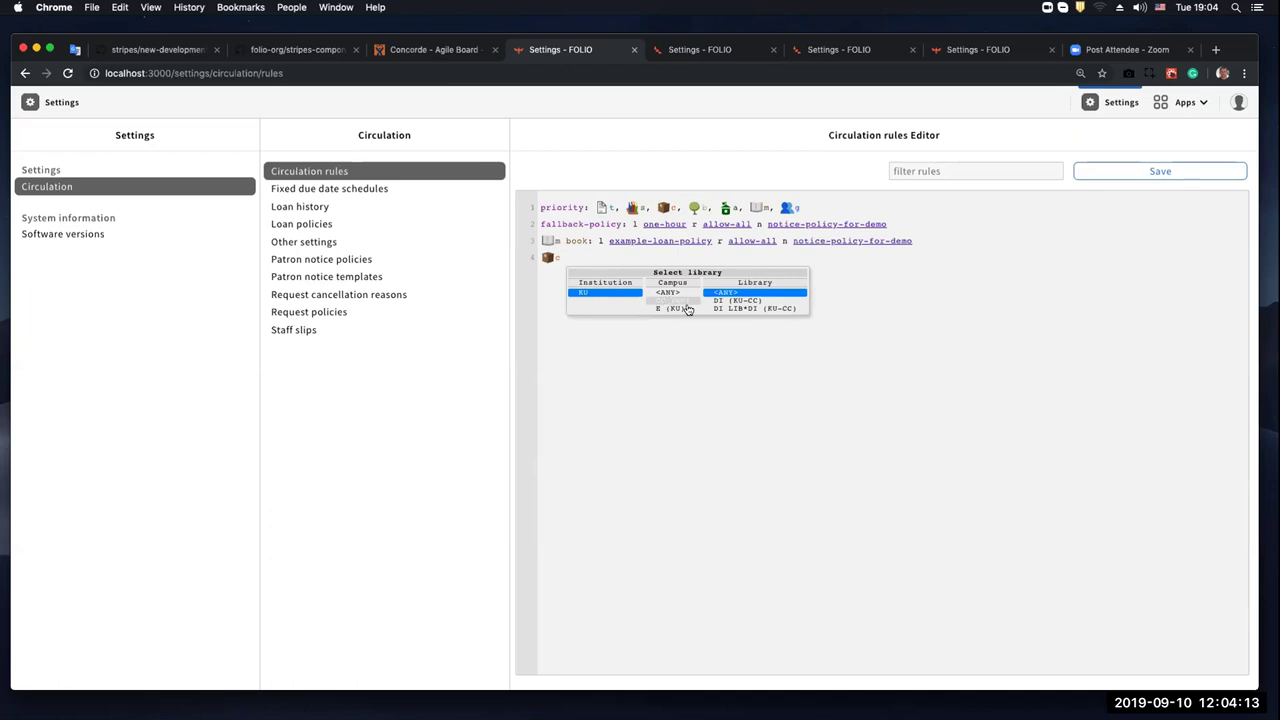
pyautogui.click(741, 310)
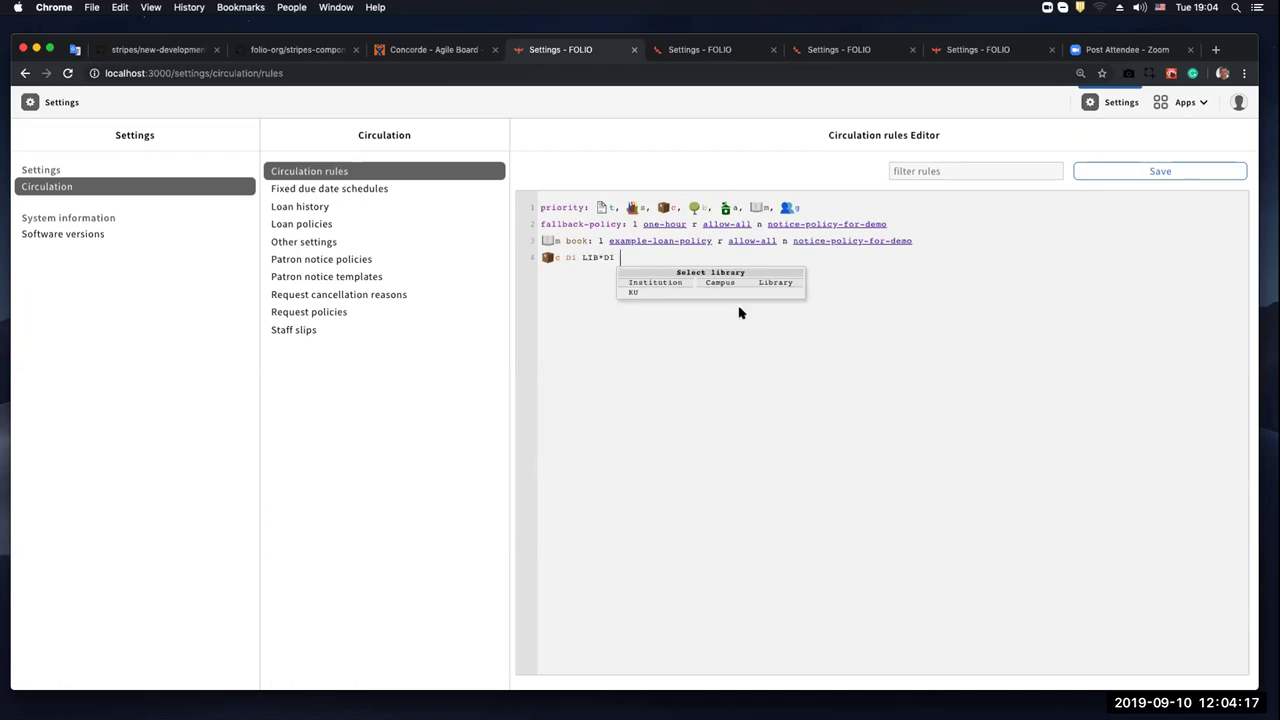
pyautogui.click(633, 293)
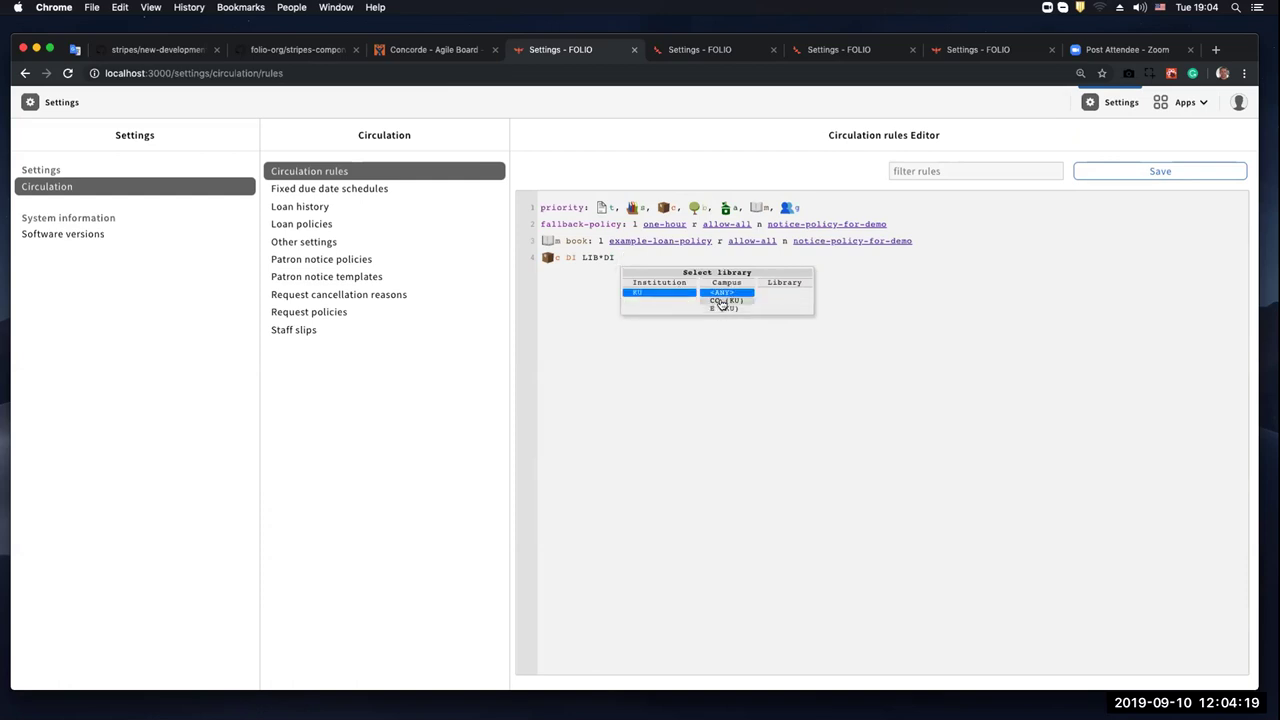
pyautogui.click(726, 300)
pyautogui.click(774, 304)
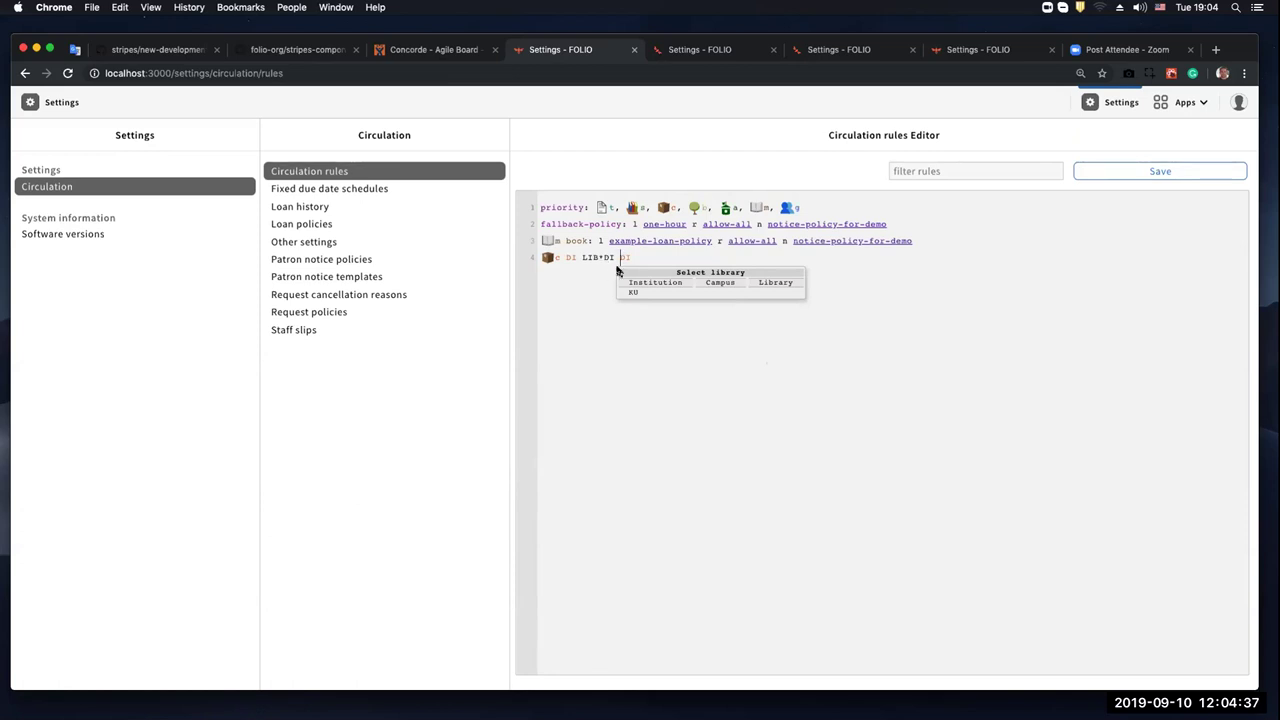
pyautogui.click(690, 52)
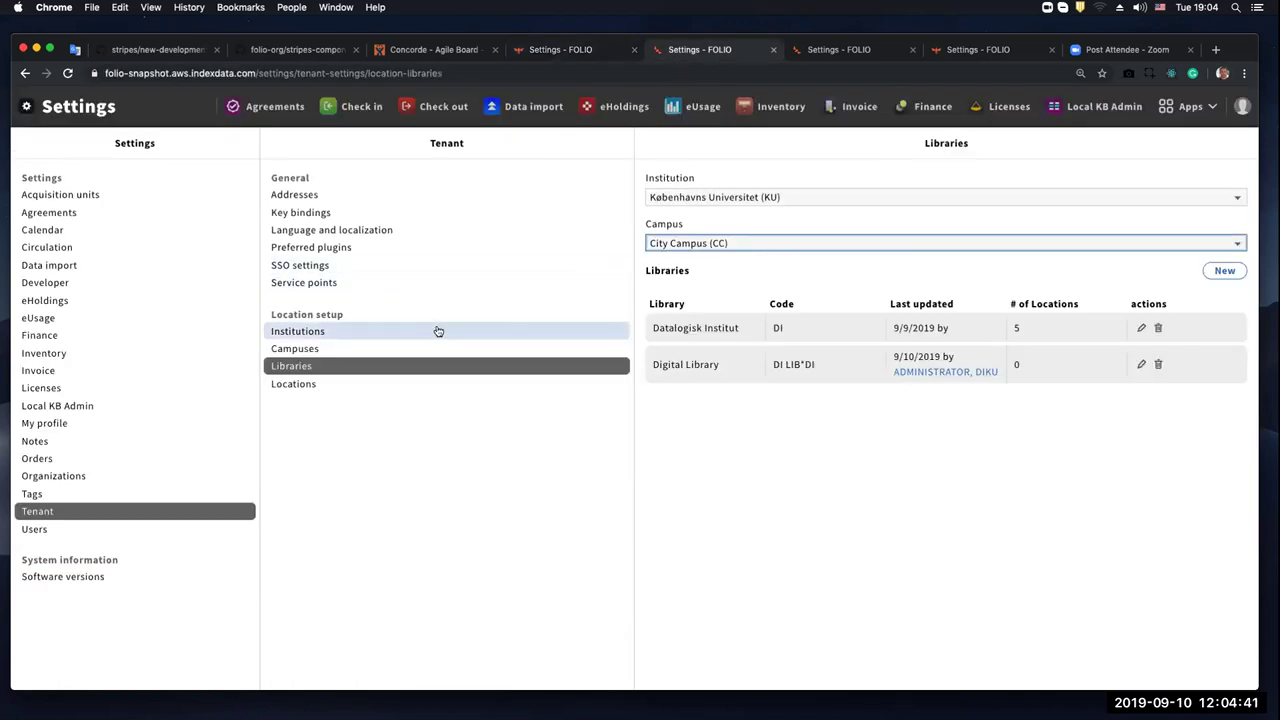
# - Open the snapshot server's Circulation rules and start a new line after the book rule
pyautogui.click(59, 251)
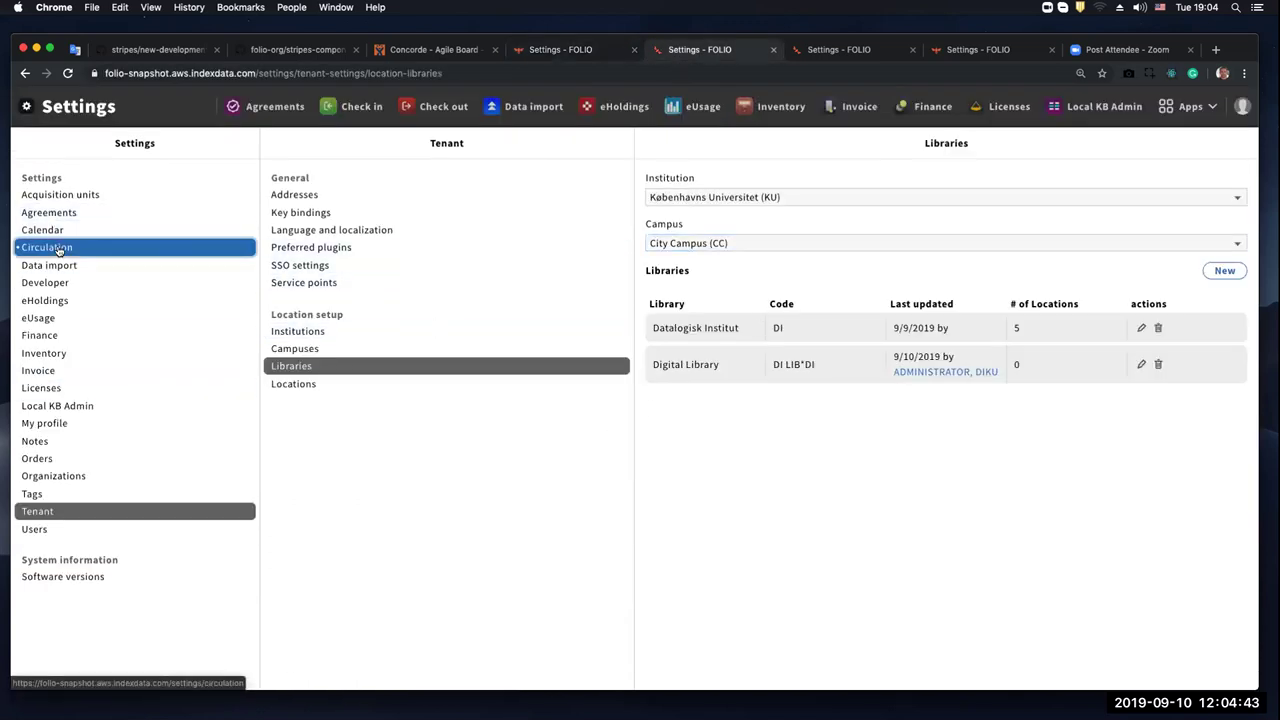
pyautogui.click(306, 182)
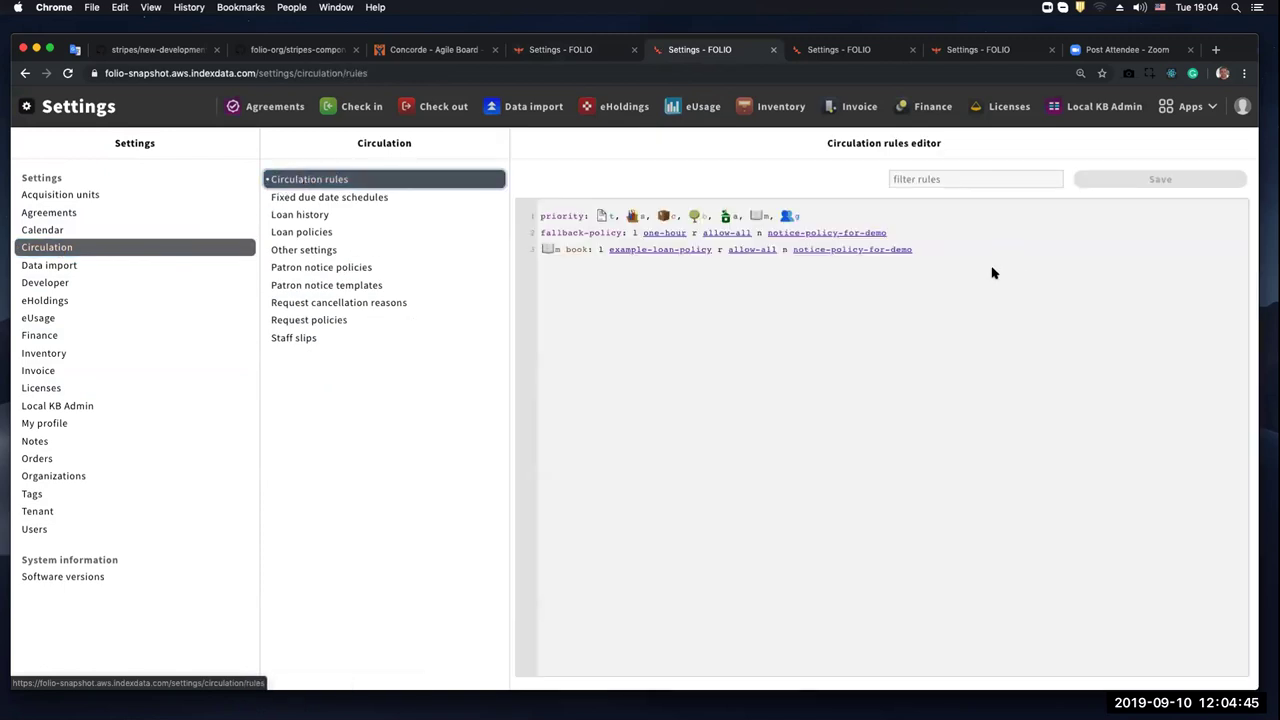
pyautogui.click(960, 250)
pyautogui.press('Return')
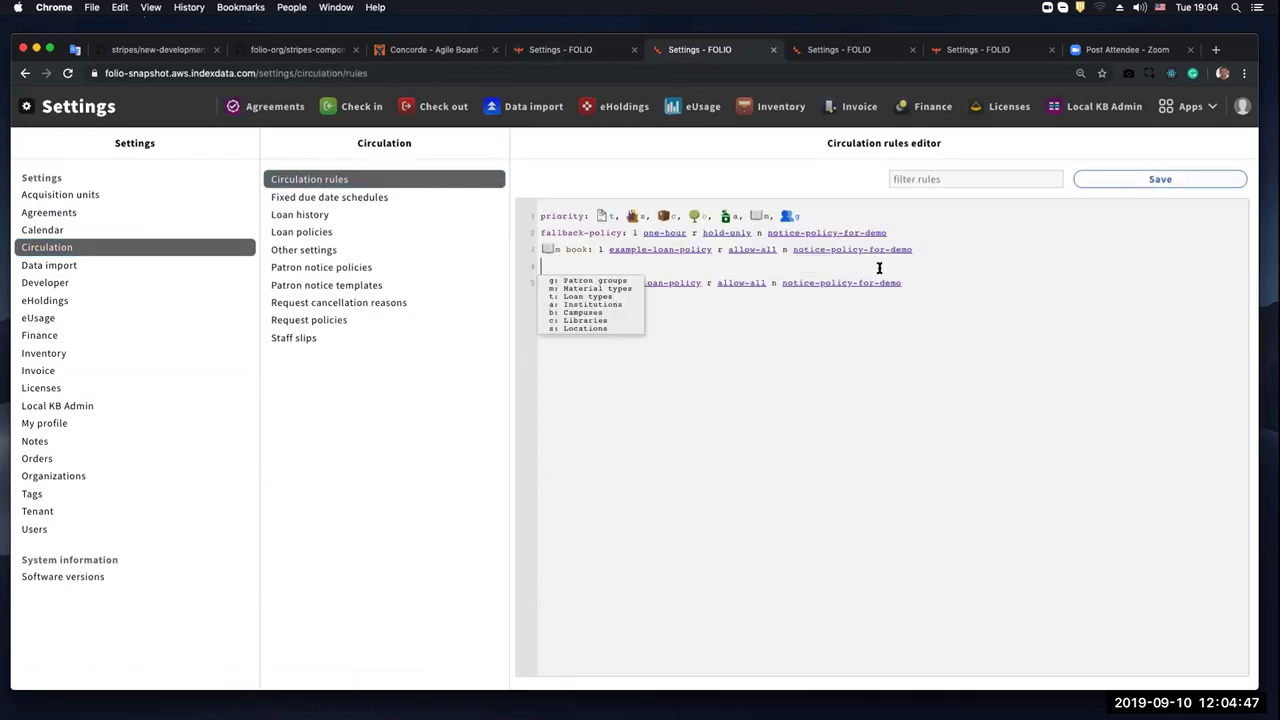
# - Add a library criterion with DI-LIB-DI and DI (KU-CC) under KU > CC (KU)
pyautogui.click(590, 320)
pyautogui.click(595, 303)
pyautogui.click(668, 308)
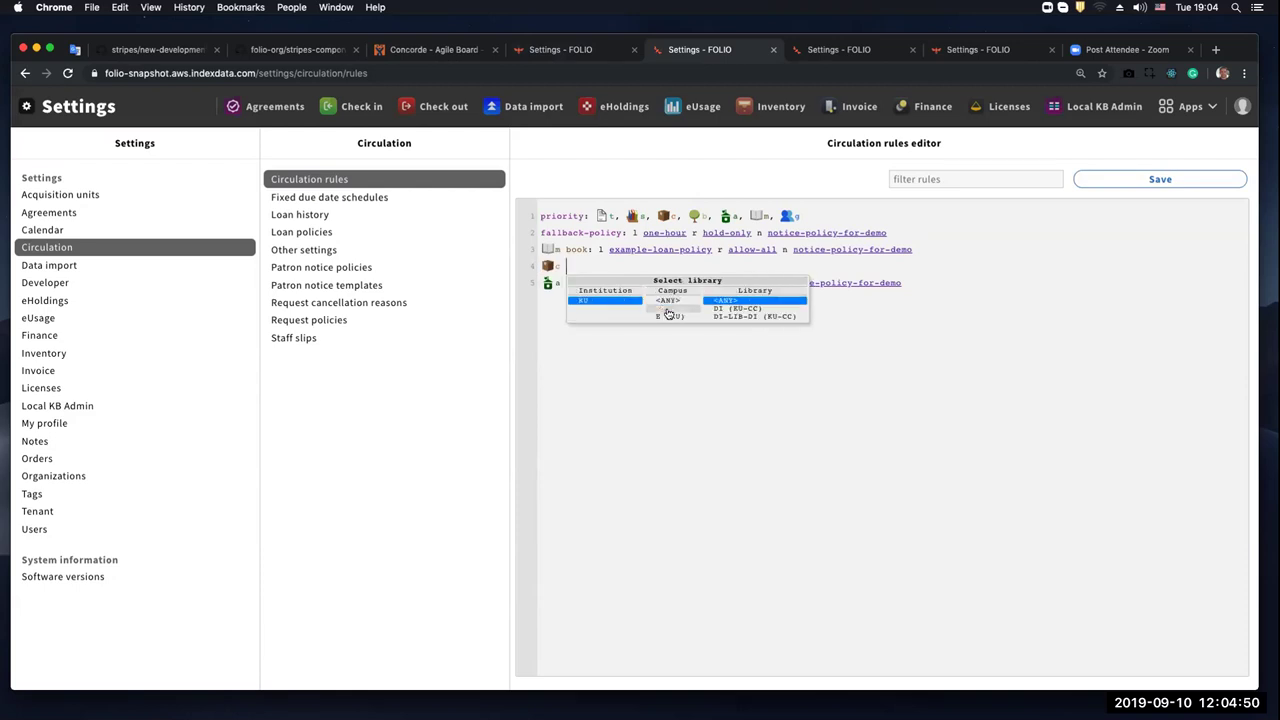
pyautogui.click(733, 316)
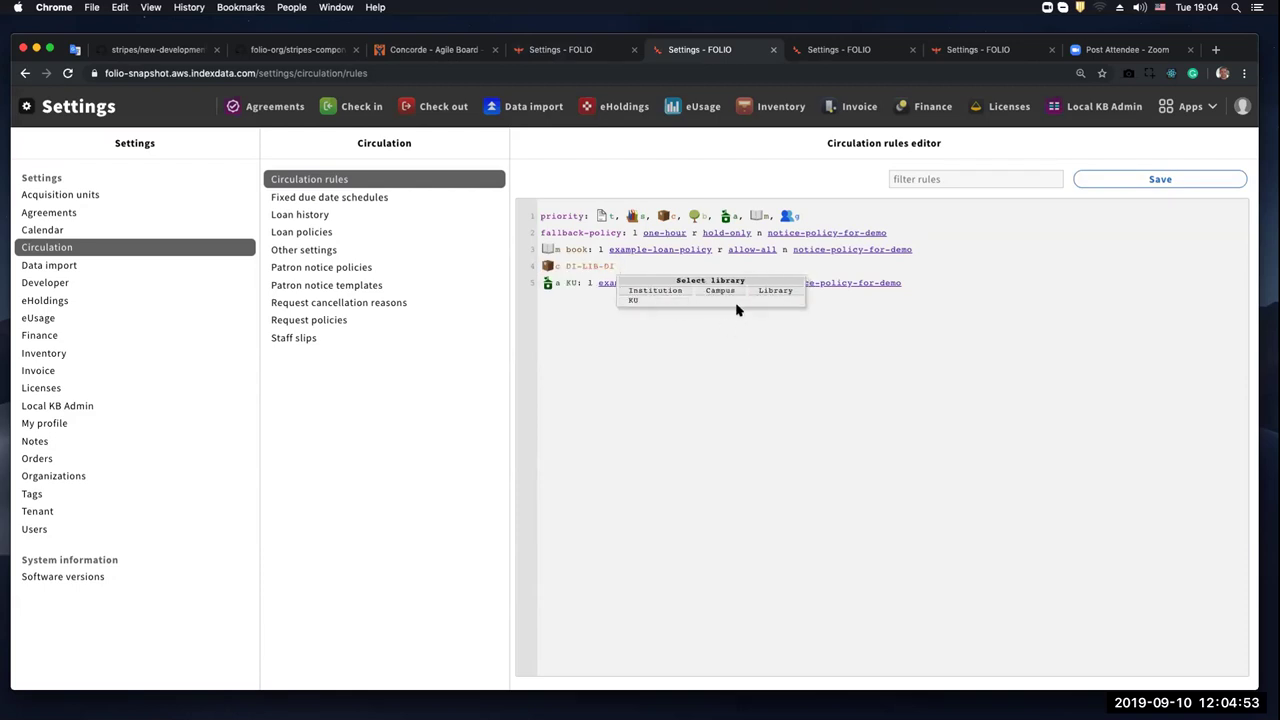
pyautogui.click(634, 301)
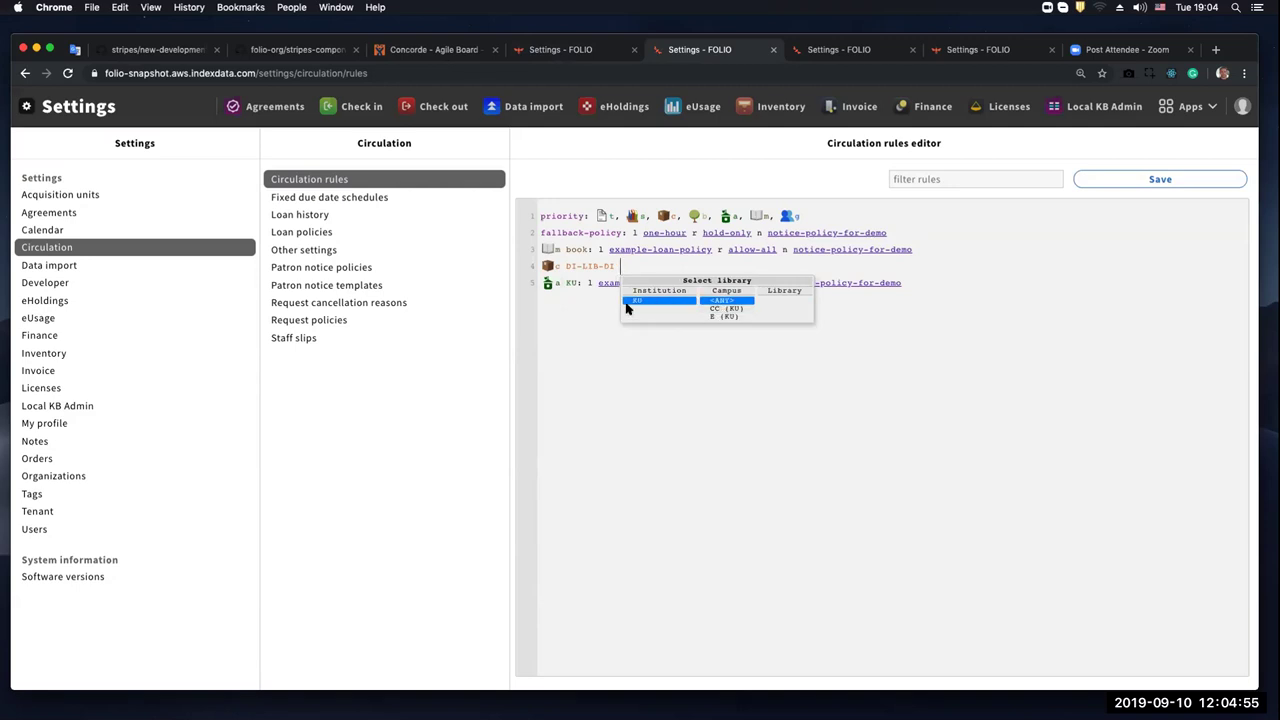
pyautogui.click(727, 309)
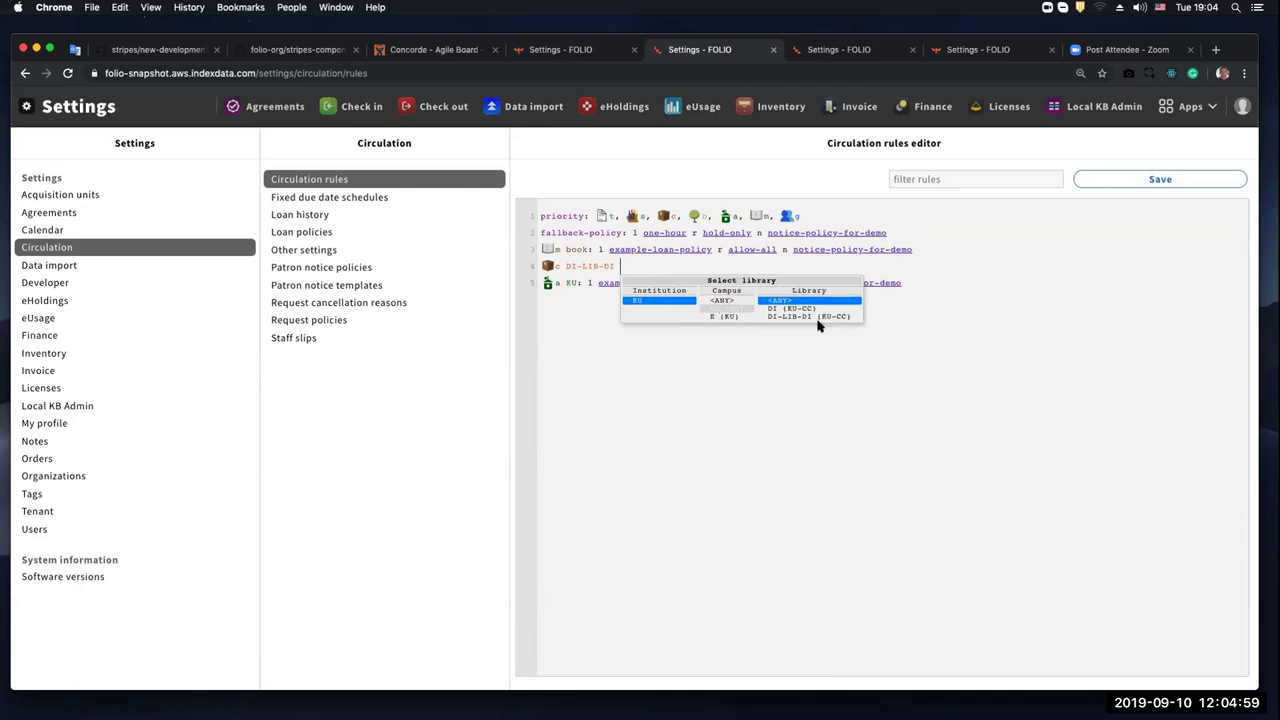
pyautogui.click(801, 311)
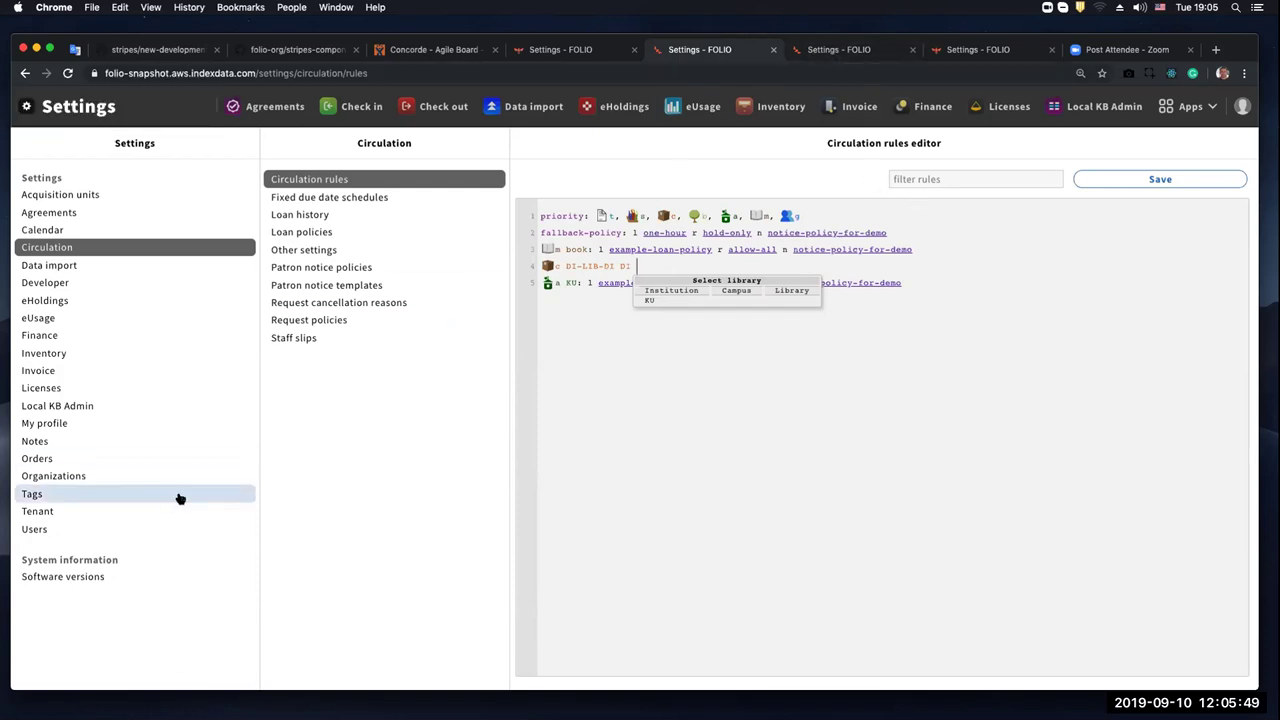
# - Leave the rules editor without saving for the Request cancellation reasons page
pyautogui.click(305, 302)
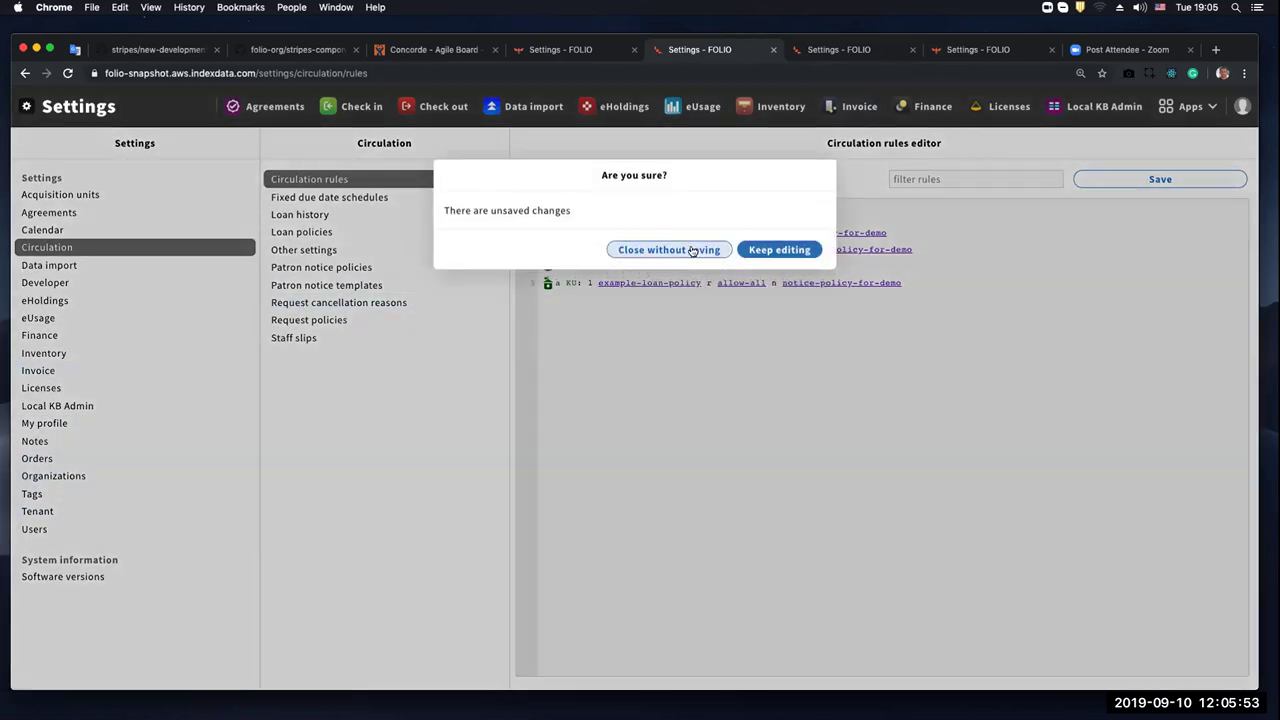
pyautogui.click(692, 250)
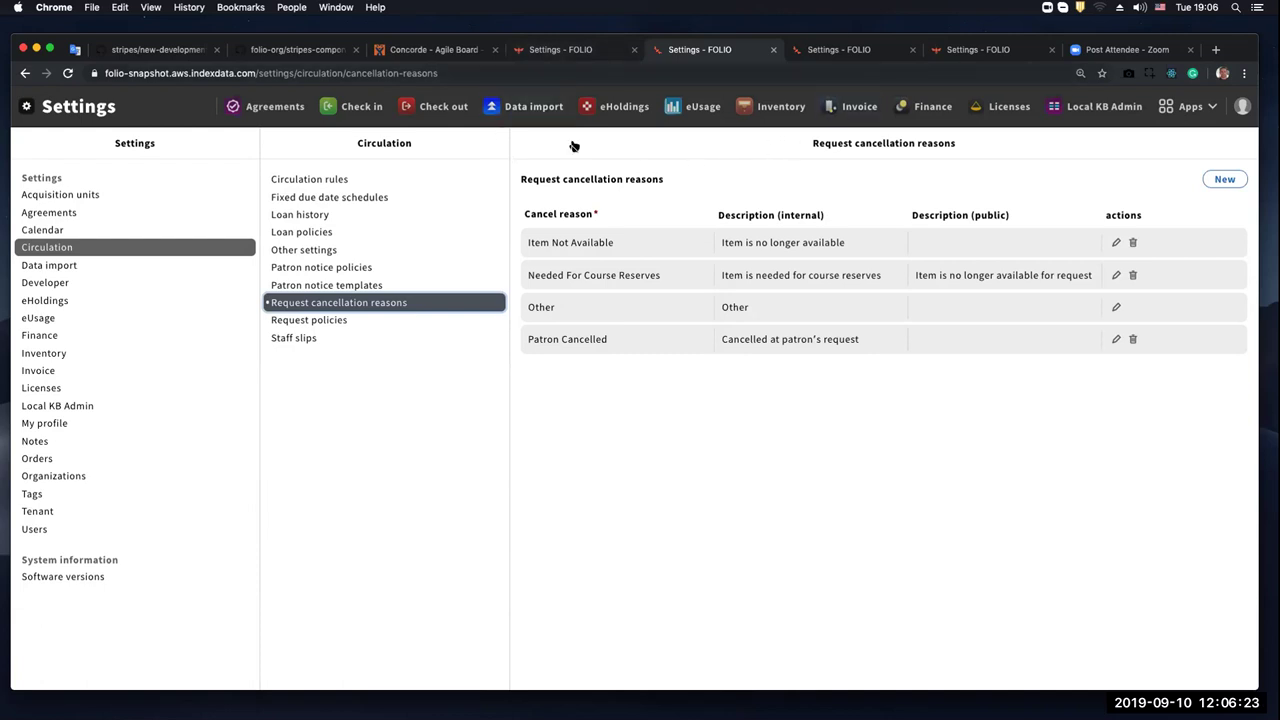
# - On localhost, leave the rules editor unsaved for the Request cancellation reasons page
pyautogui.click(520, 57)
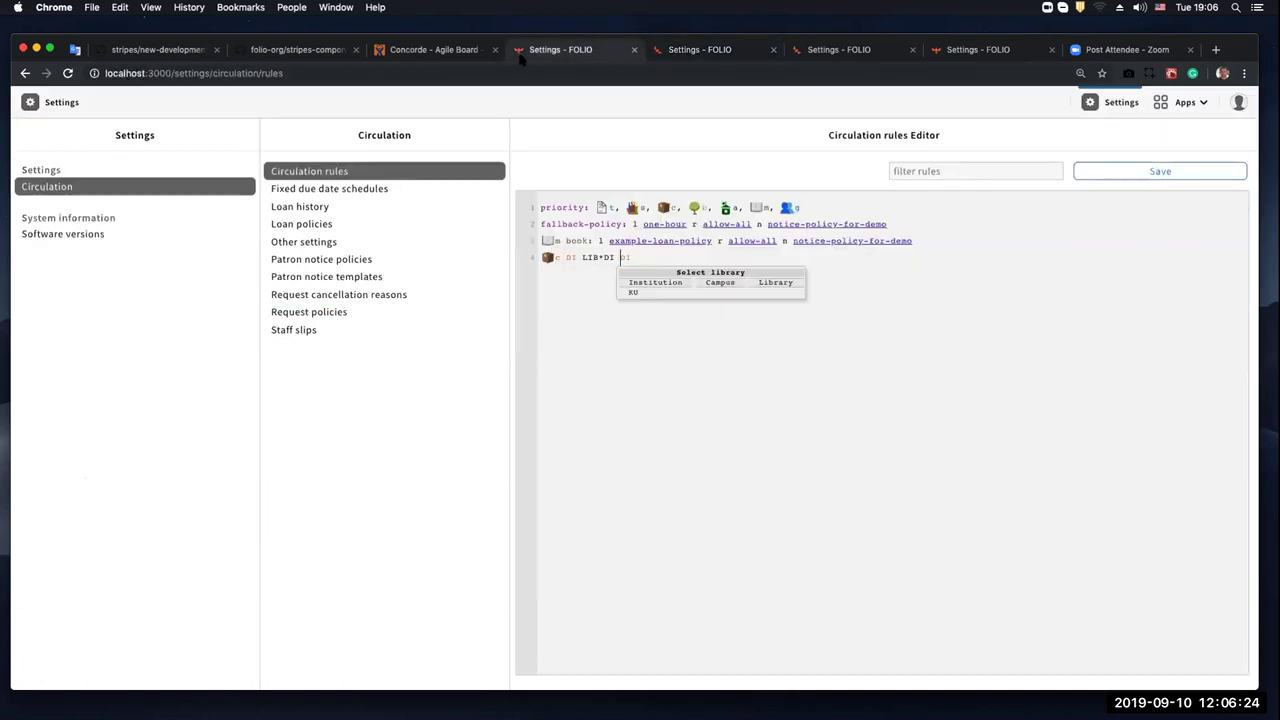
pyautogui.click(323, 301)
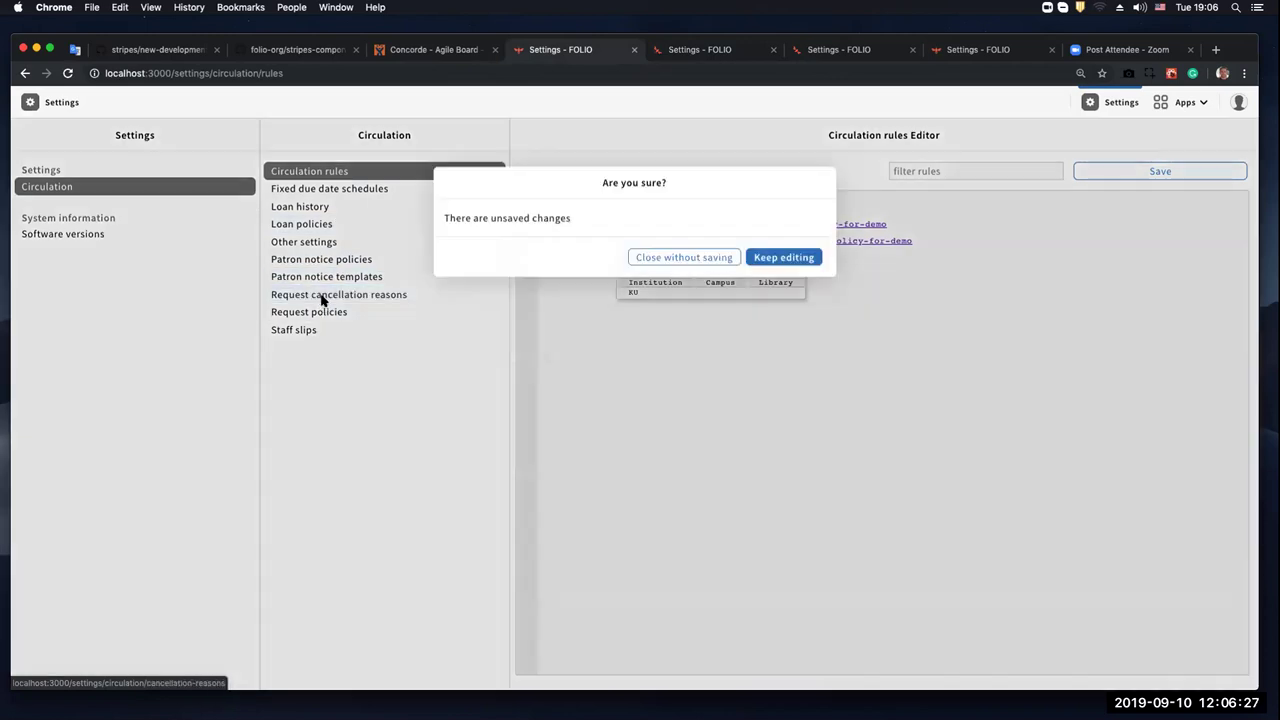
pyautogui.click(683, 249)
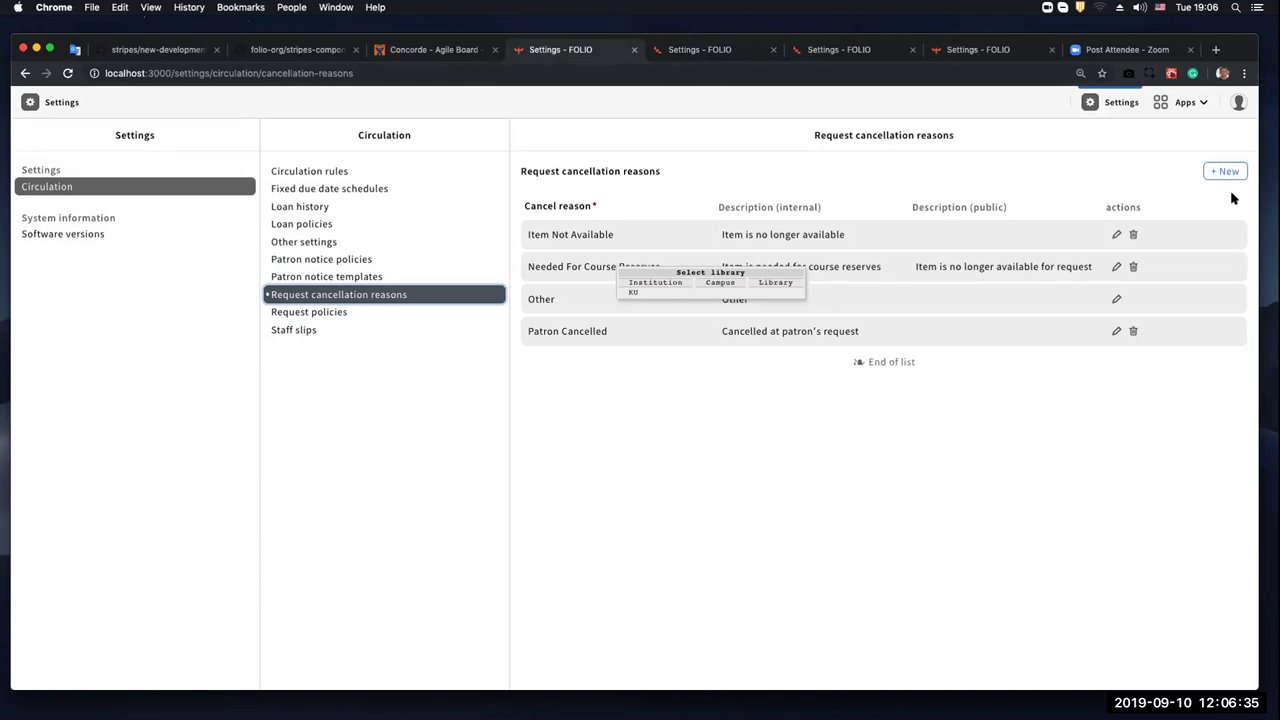
# - Add two blank cancellation reason rows, cancel them, and reload the page
pyautogui.click(1223, 174)
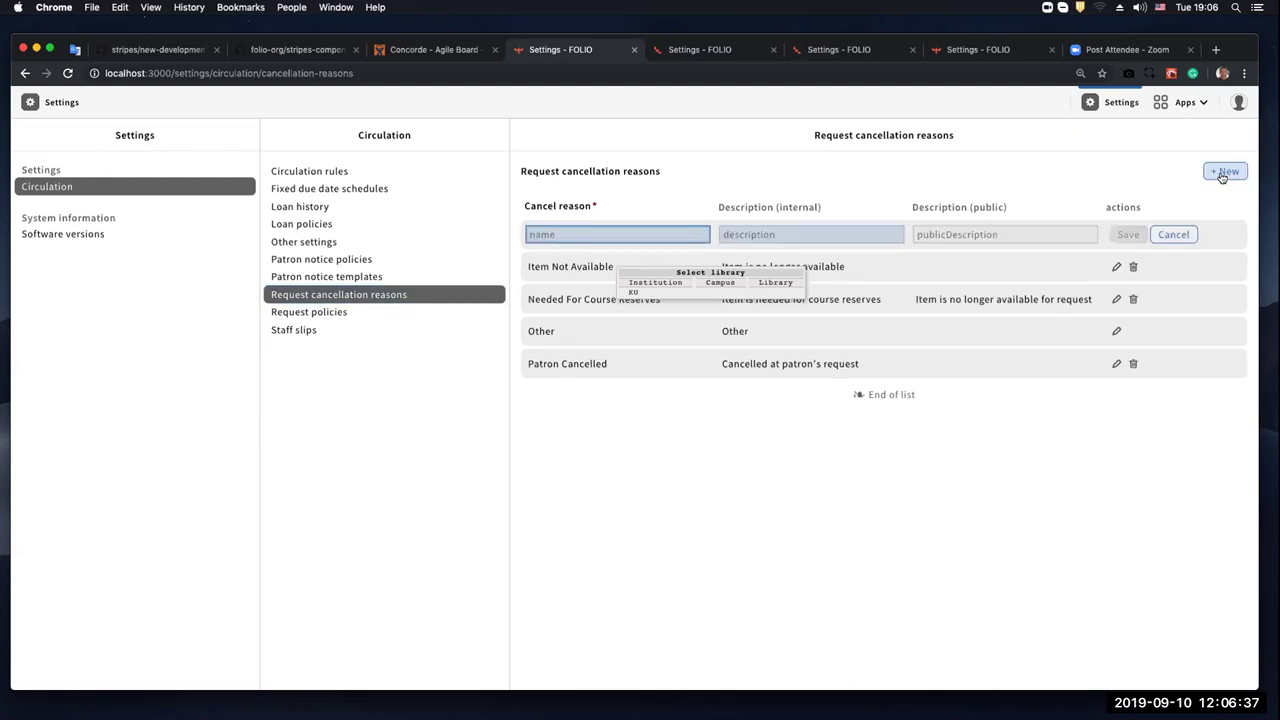
pyautogui.click(1223, 174)
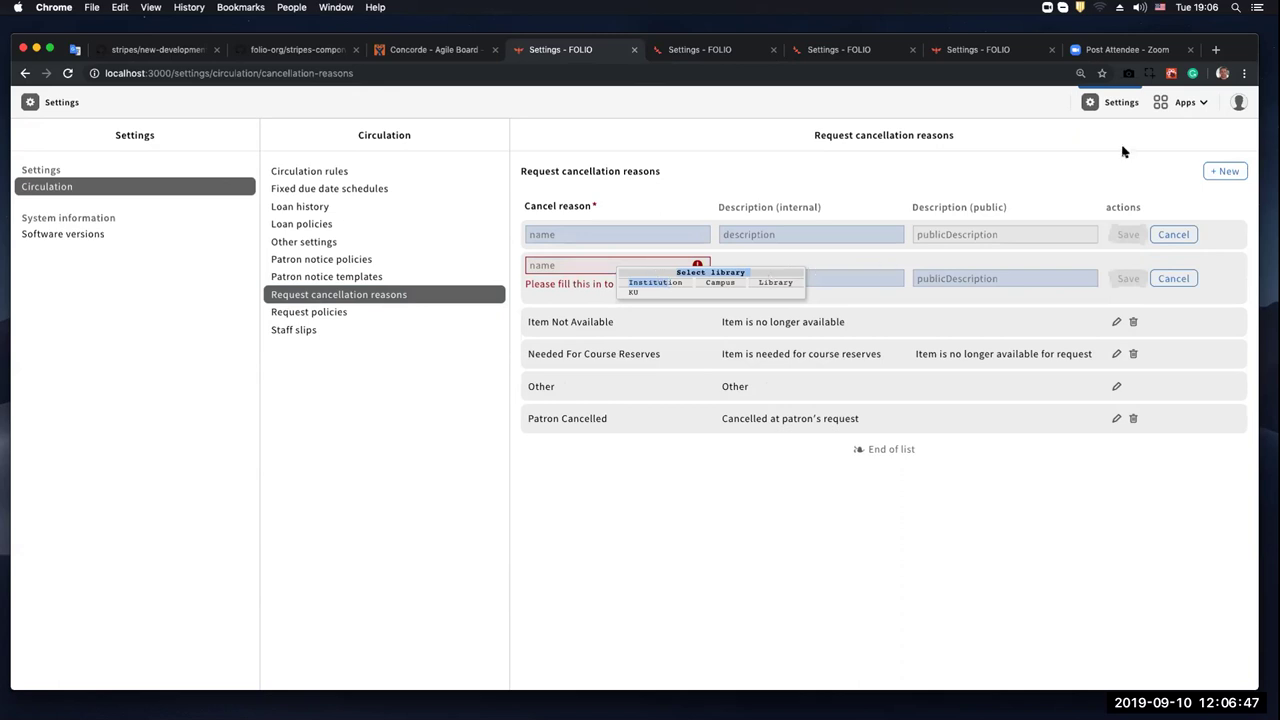
pyautogui.click(1173, 280)
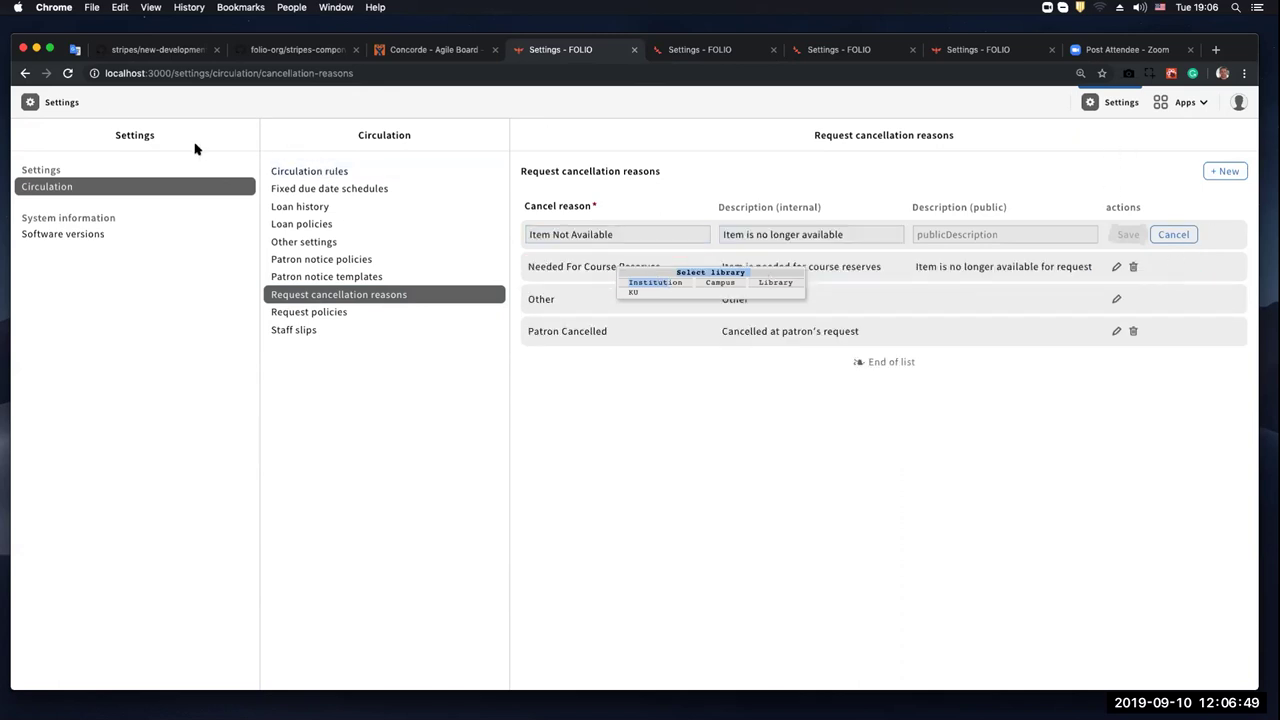
pyautogui.click(68, 73)
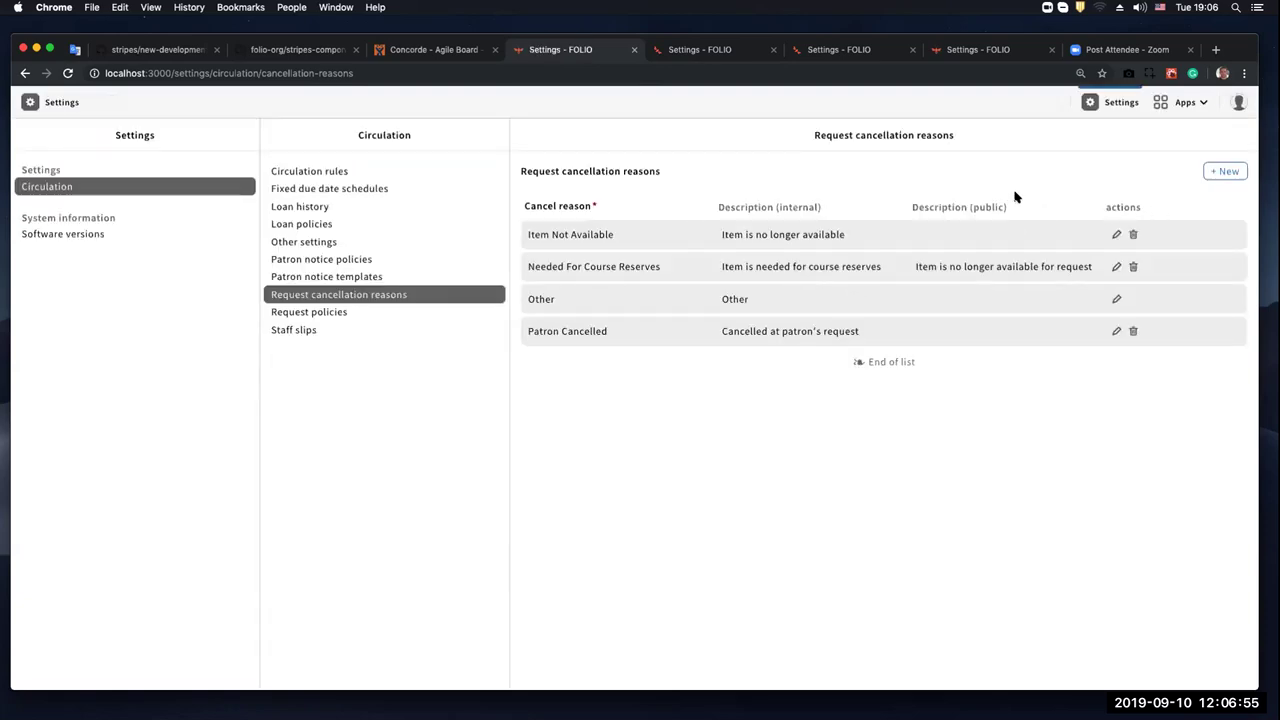
# - Add two new reason rows and autofill the second with name and description aaa
pyautogui.click(1222, 173)
pyautogui.click(1222, 173)
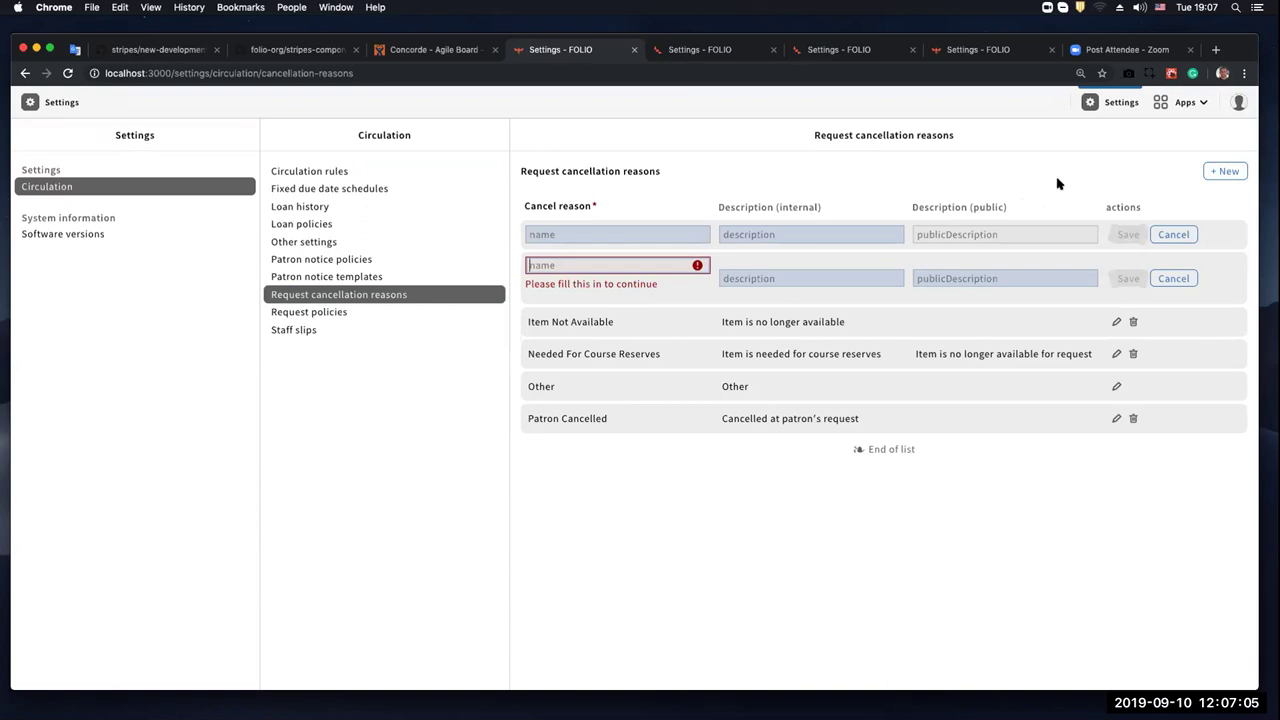
pyautogui.click(637, 265)
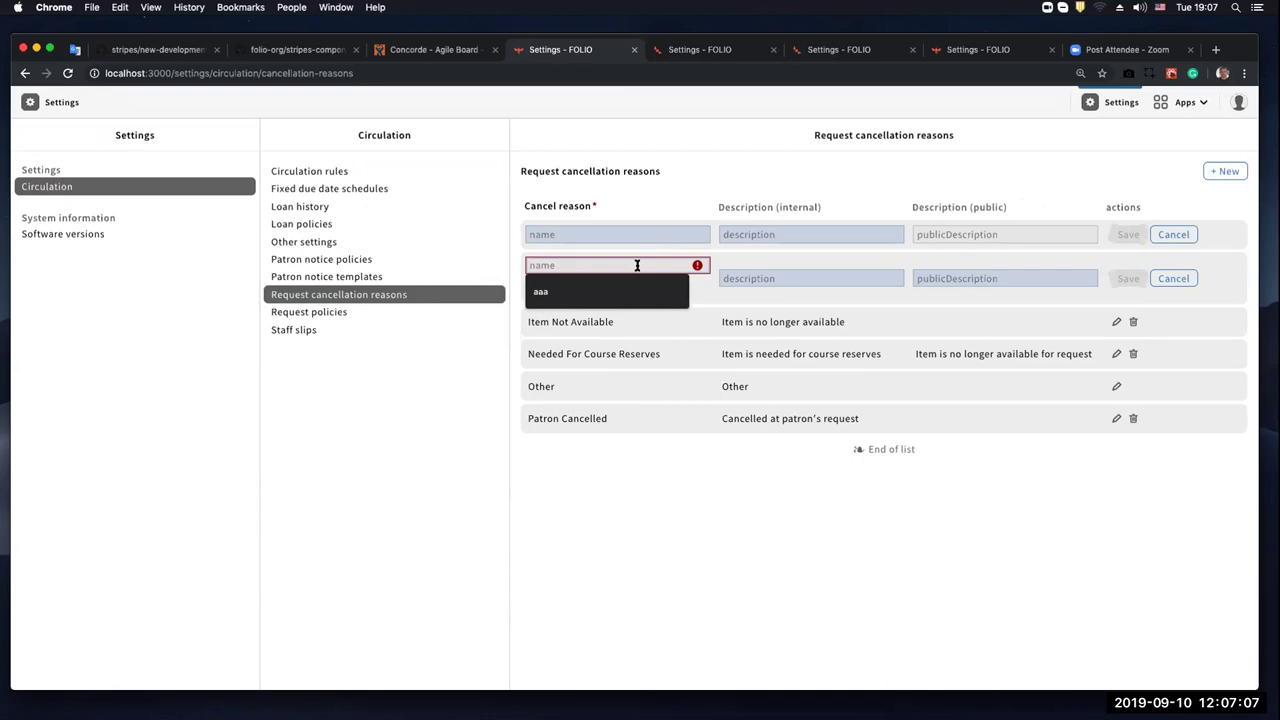
pyautogui.click(590, 291)
pyautogui.click(797, 266)
pyautogui.click(754, 294)
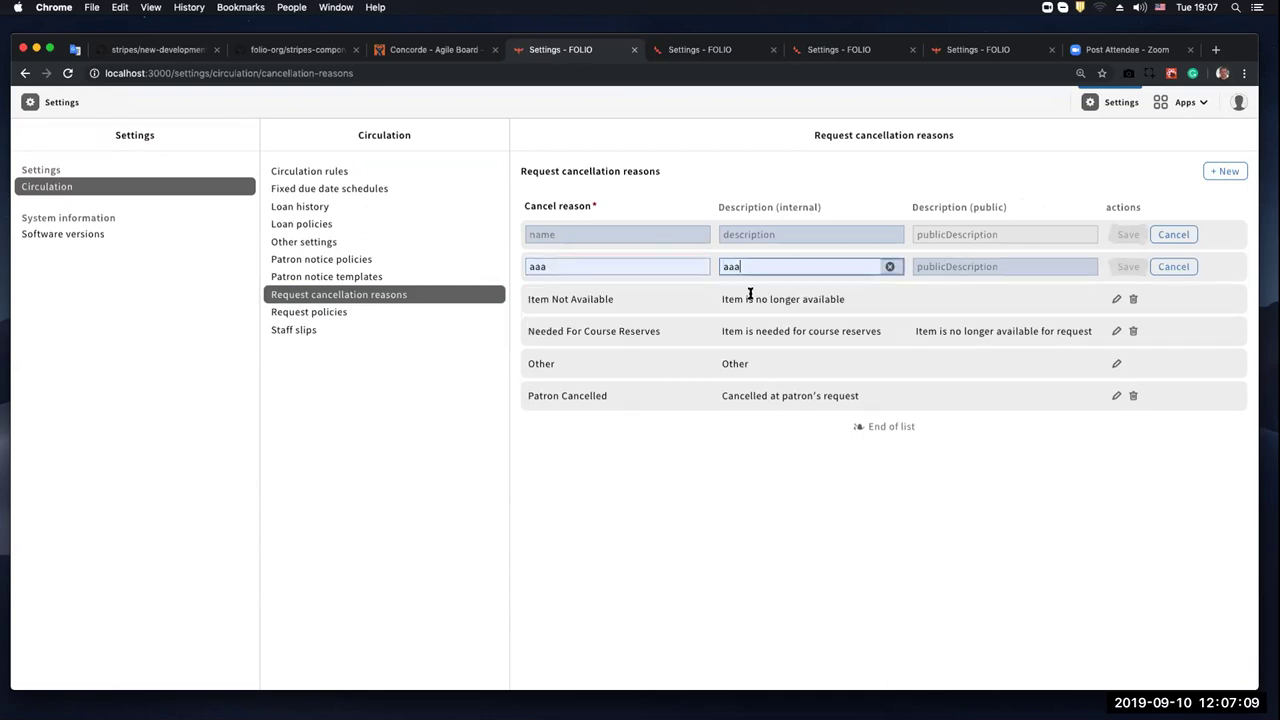
# - Autofill the first row with name and description bbb and save it
pyautogui.click(623, 234)
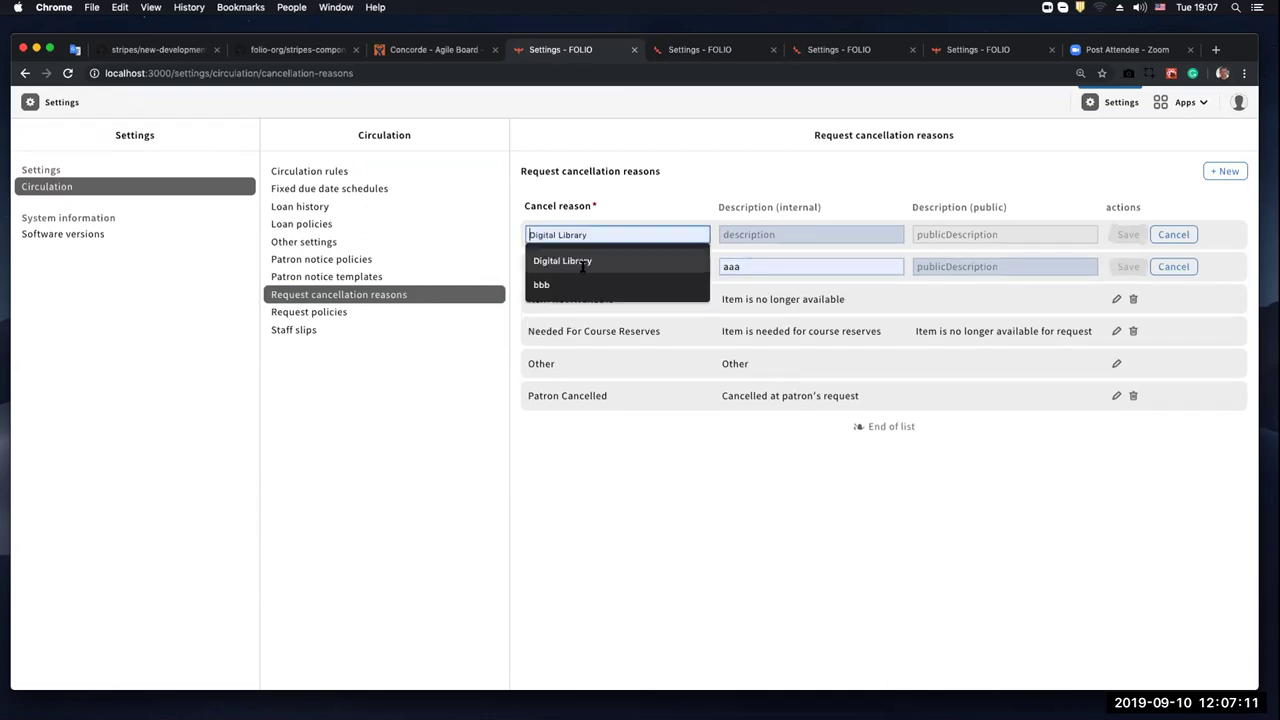
pyautogui.click(545, 284)
pyautogui.click(740, 235)
pyautogui.click(737, 287)
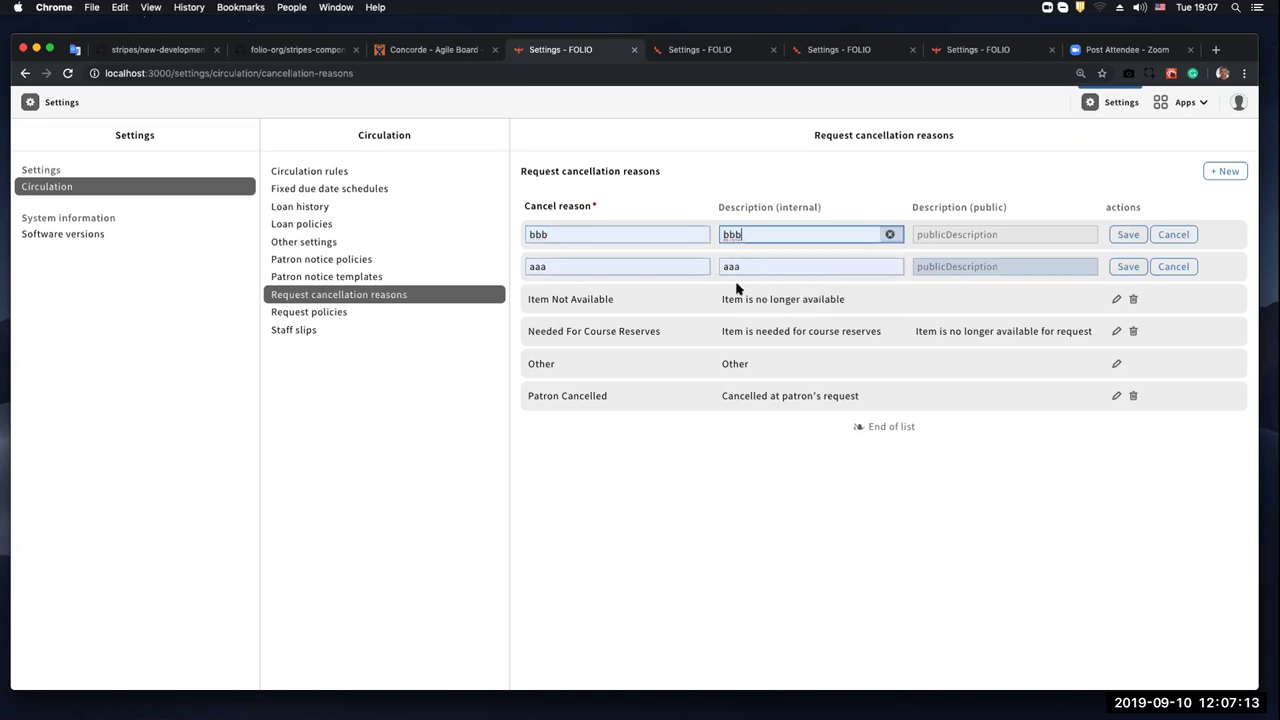
pyautogui.click(1128, 235)
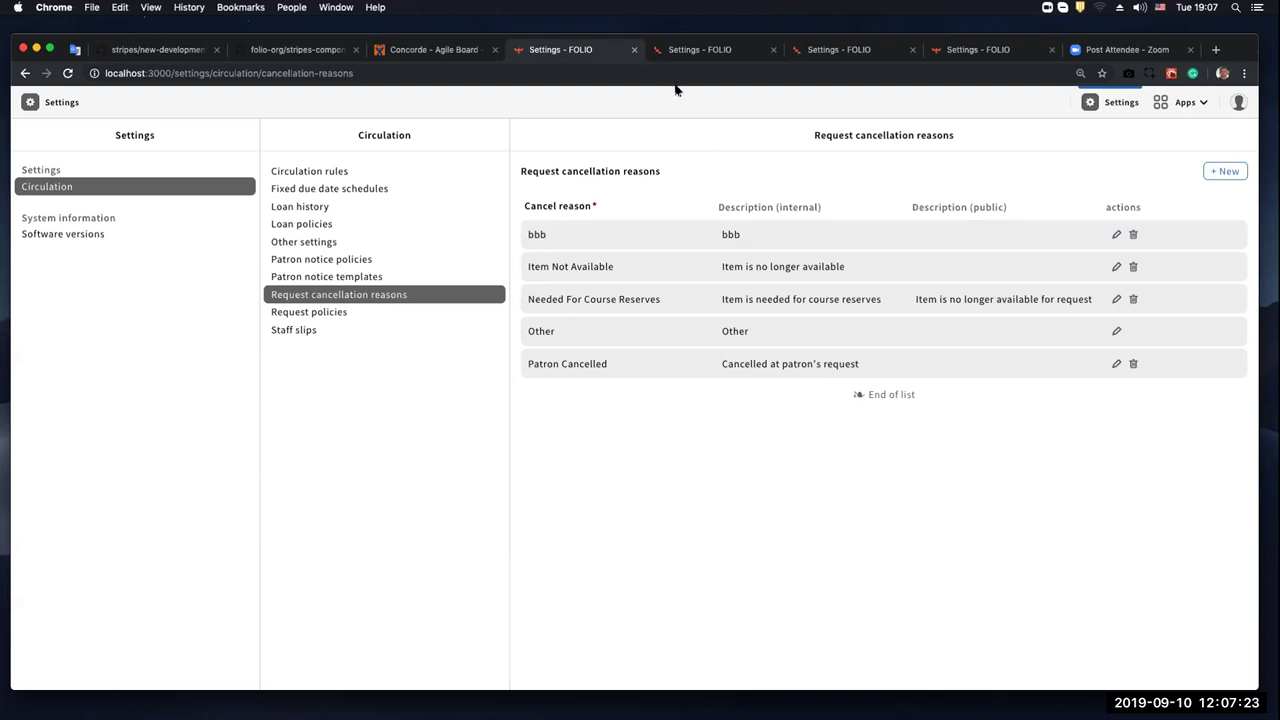
# - On the snapshot server's cancellation reasons, discard a new reason and cancel editing Item Not Available
pyautogui.click(688, 55)
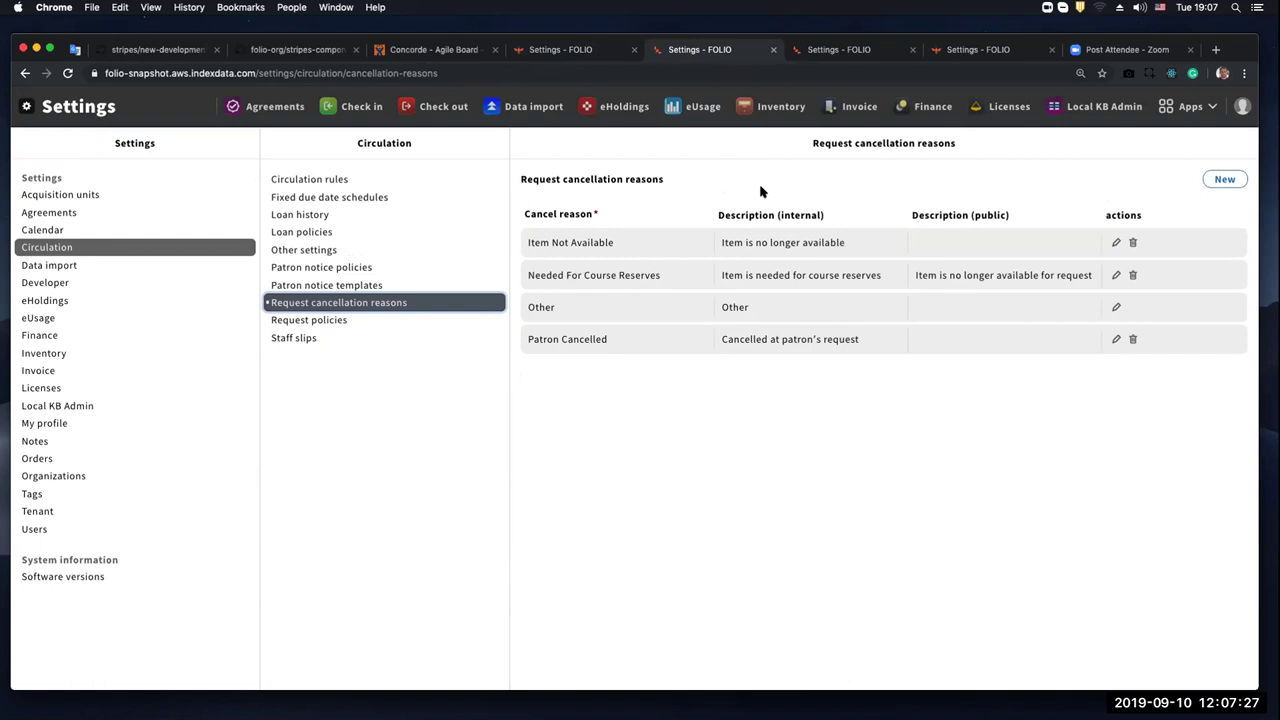
pyautogui.click(1225, 180)
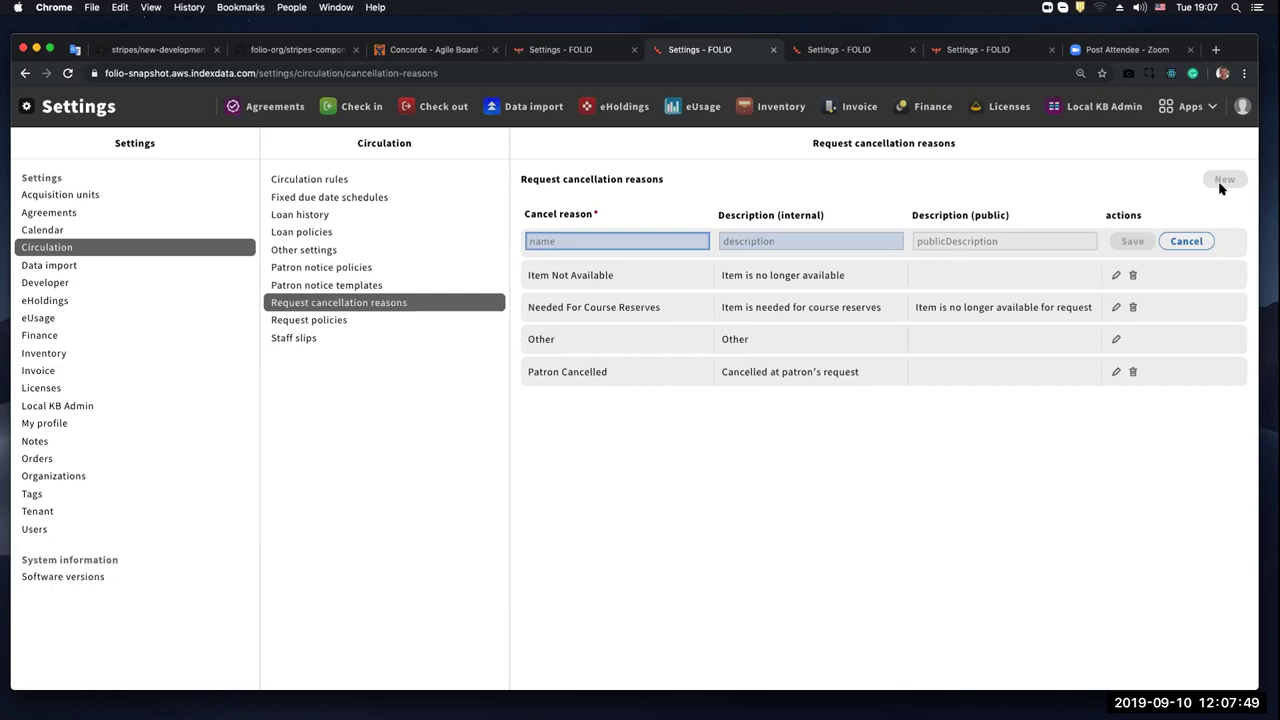
pyautogui.click(1183, 241)
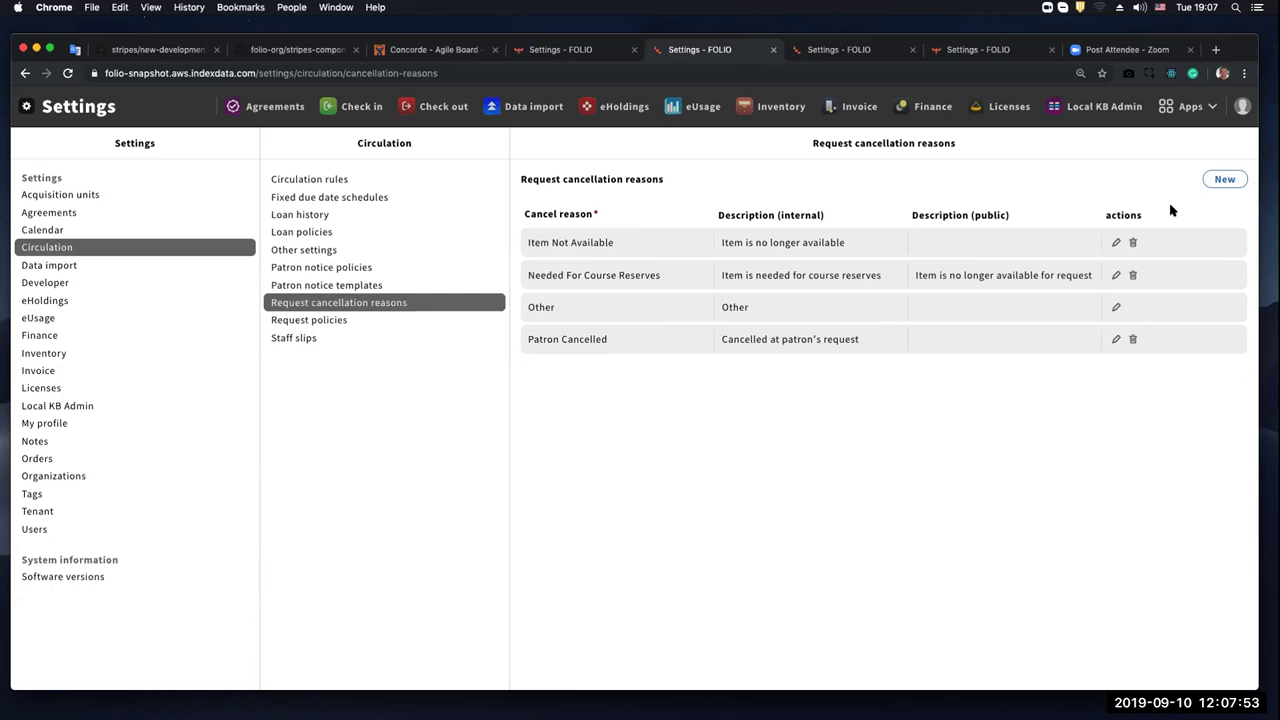
pyautogui.click(1116, 242)
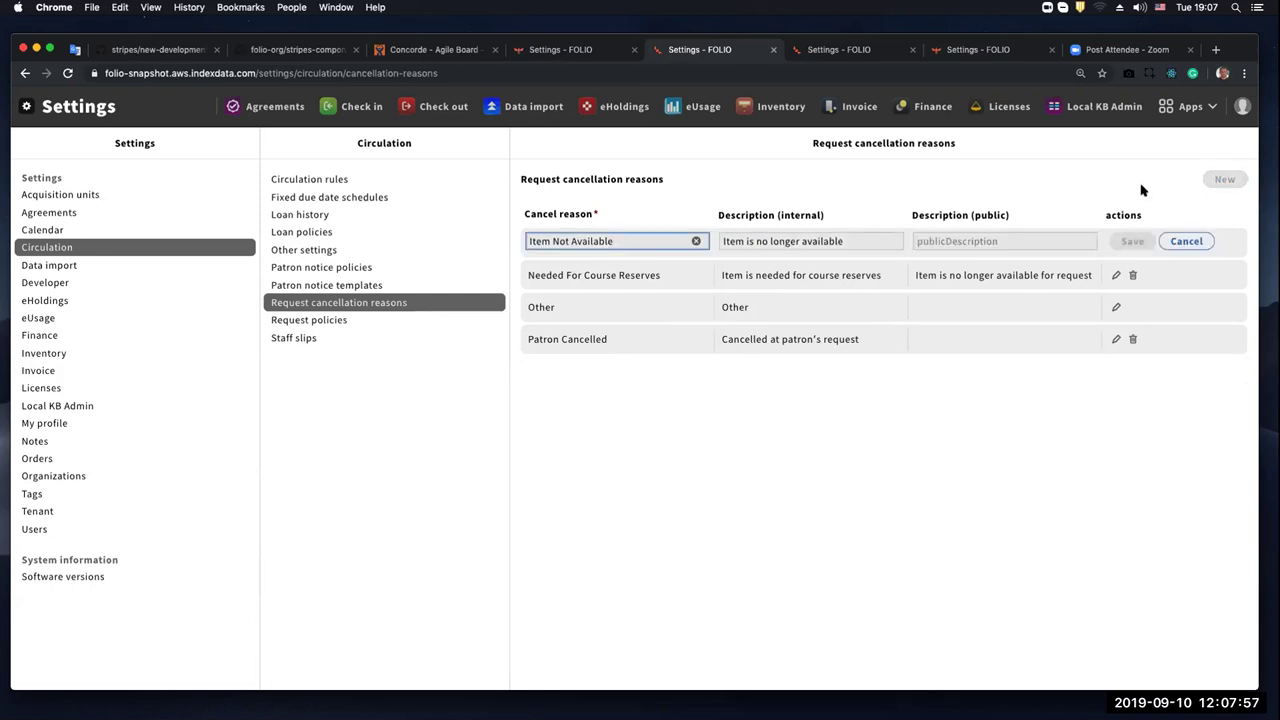
pyautogui.click(1172, 242)
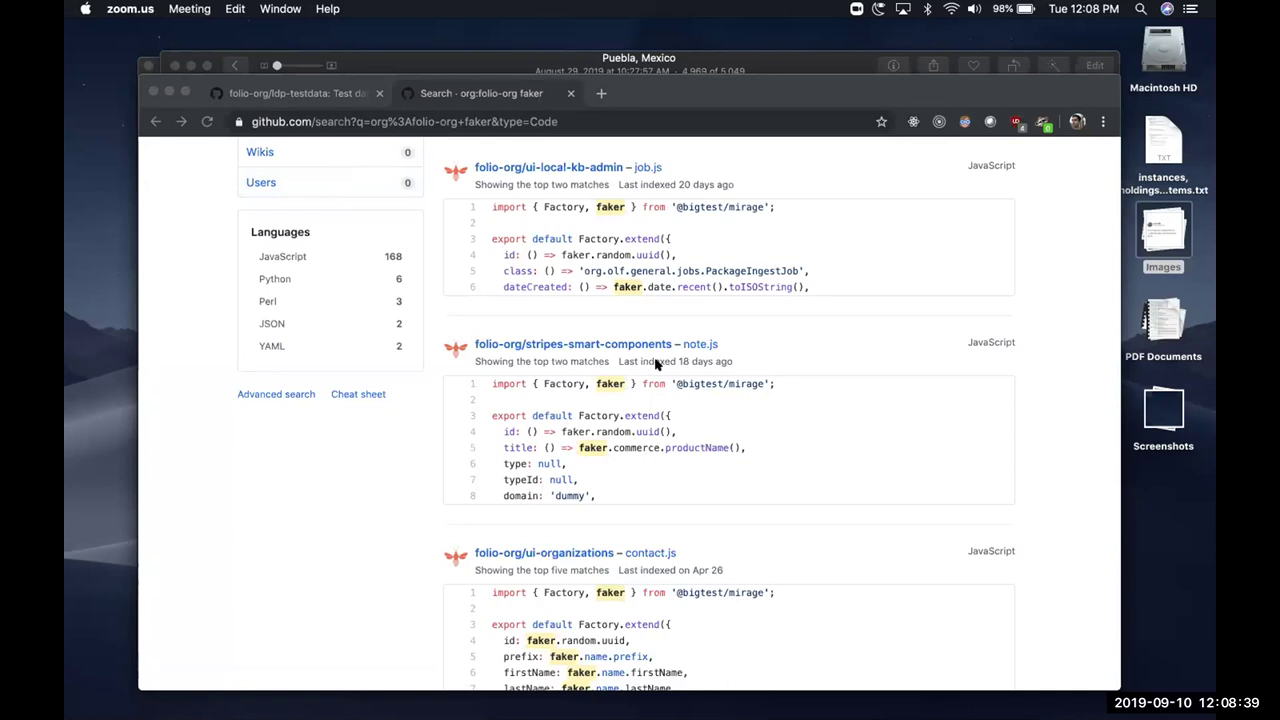
# - Highlight faker.date.recent in the job.js result, then scroll through the ldp-testdata repository files
pyautogui.scroll(3, 657, 364)
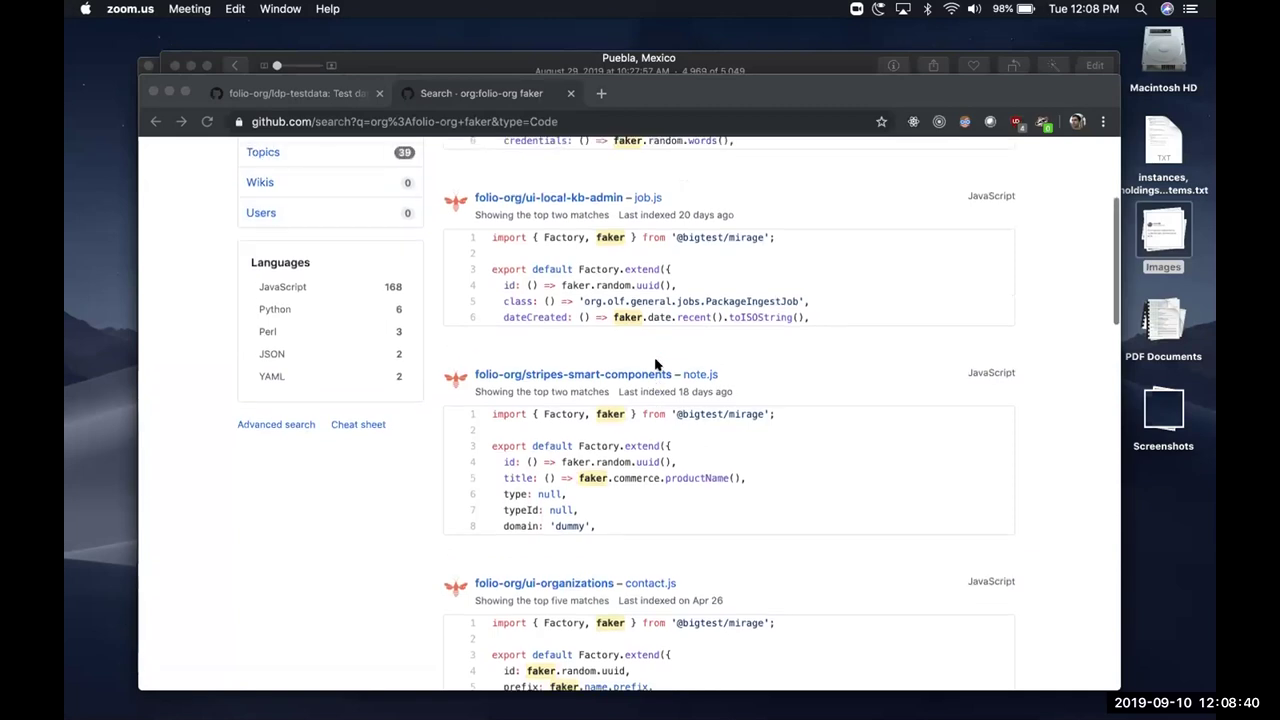
pyautogui.click(273, 92)
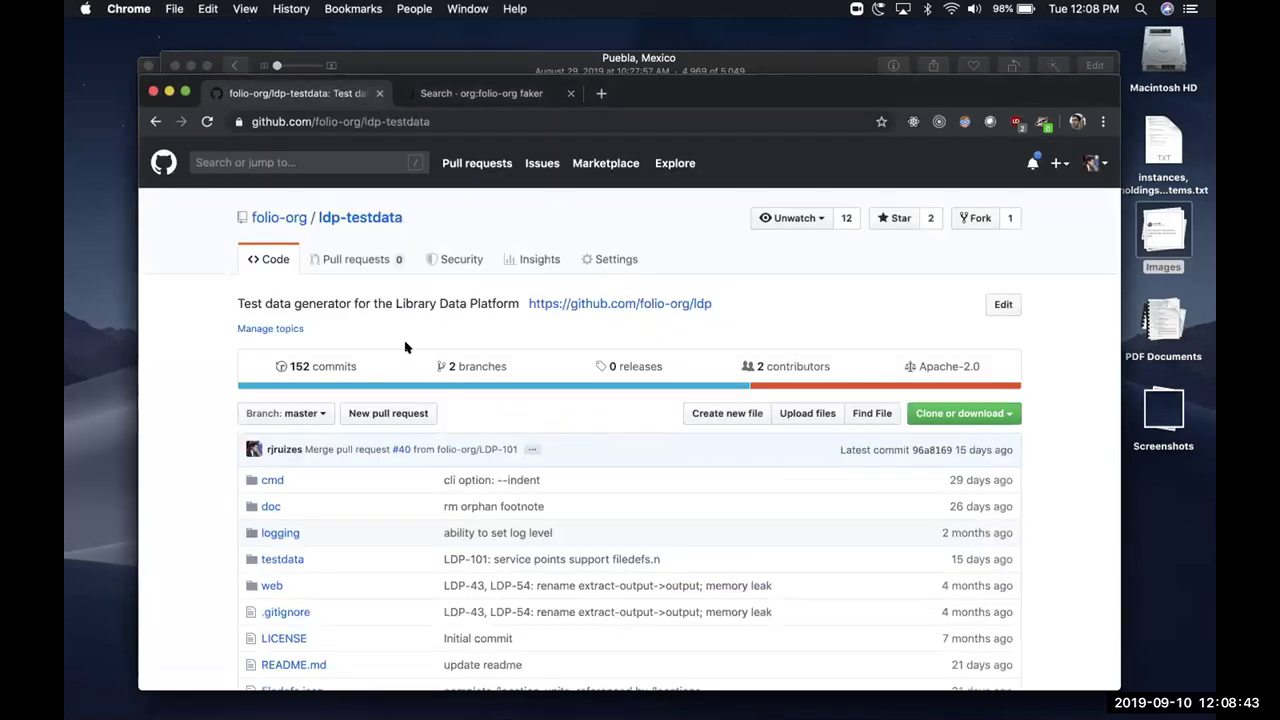
pyautogui.click(436, 95)
pyautogui.scroll(5, 615, 300)
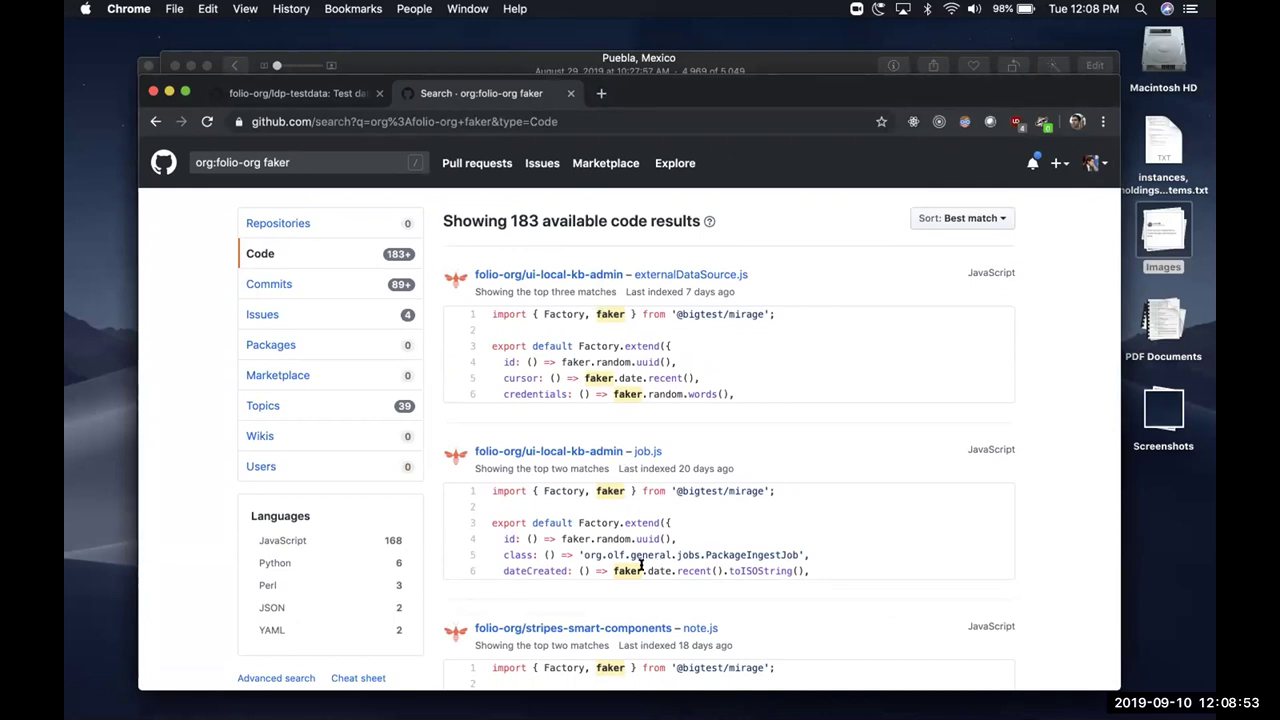
pyautogui.moveTo(614, 571); pyautogui.dragTo(711, 571)
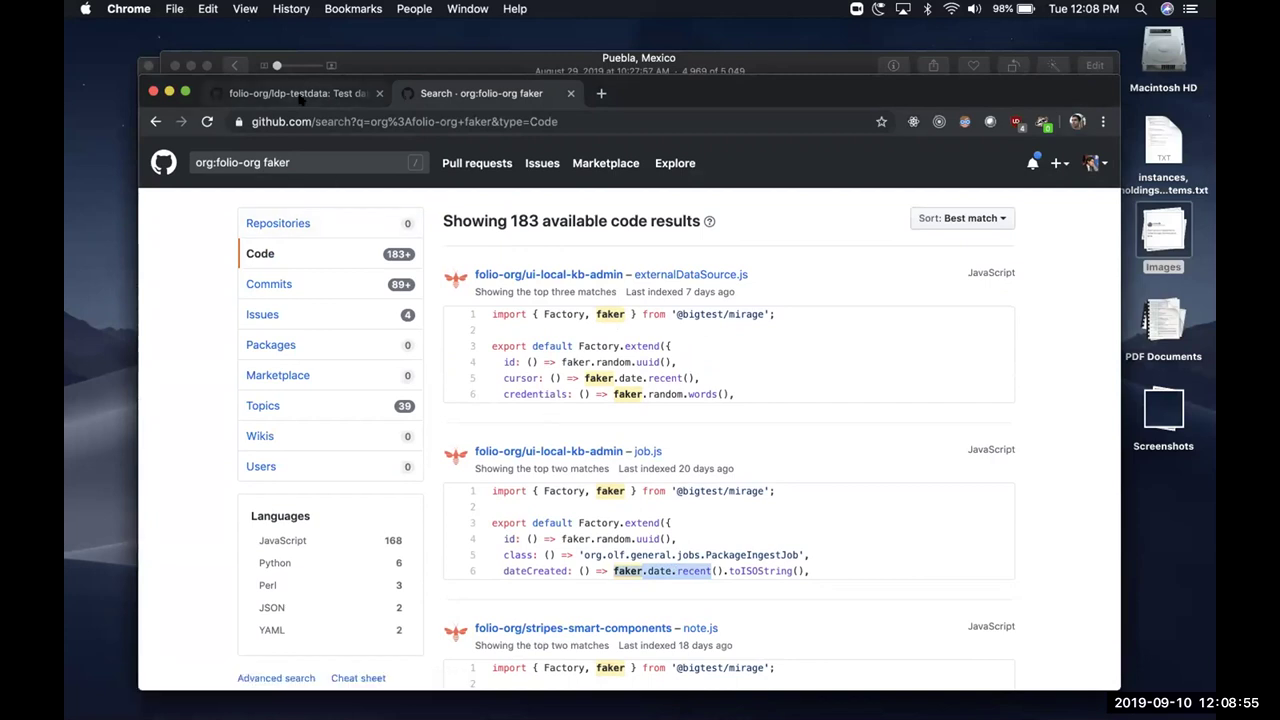
pyautogui.click(305, 92)
pyautogui.scroll(-1, 480, 330)
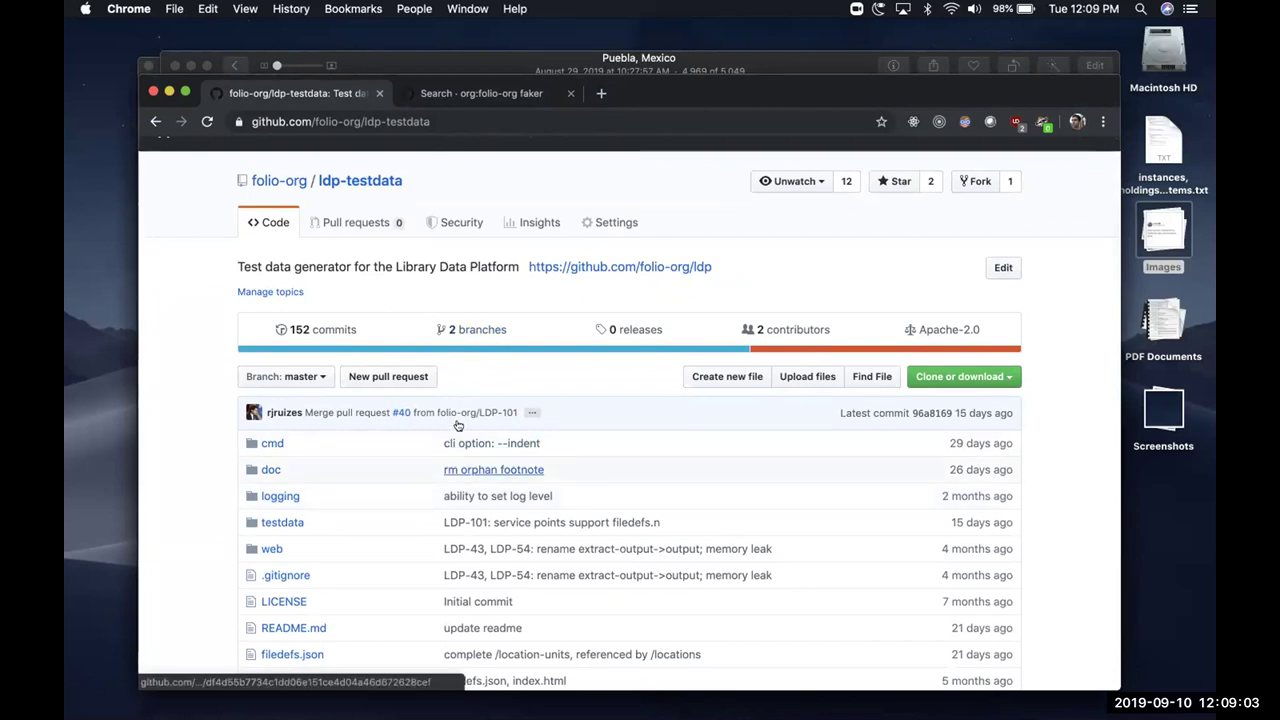
pyautogui.scroll(-2, 457, 424)
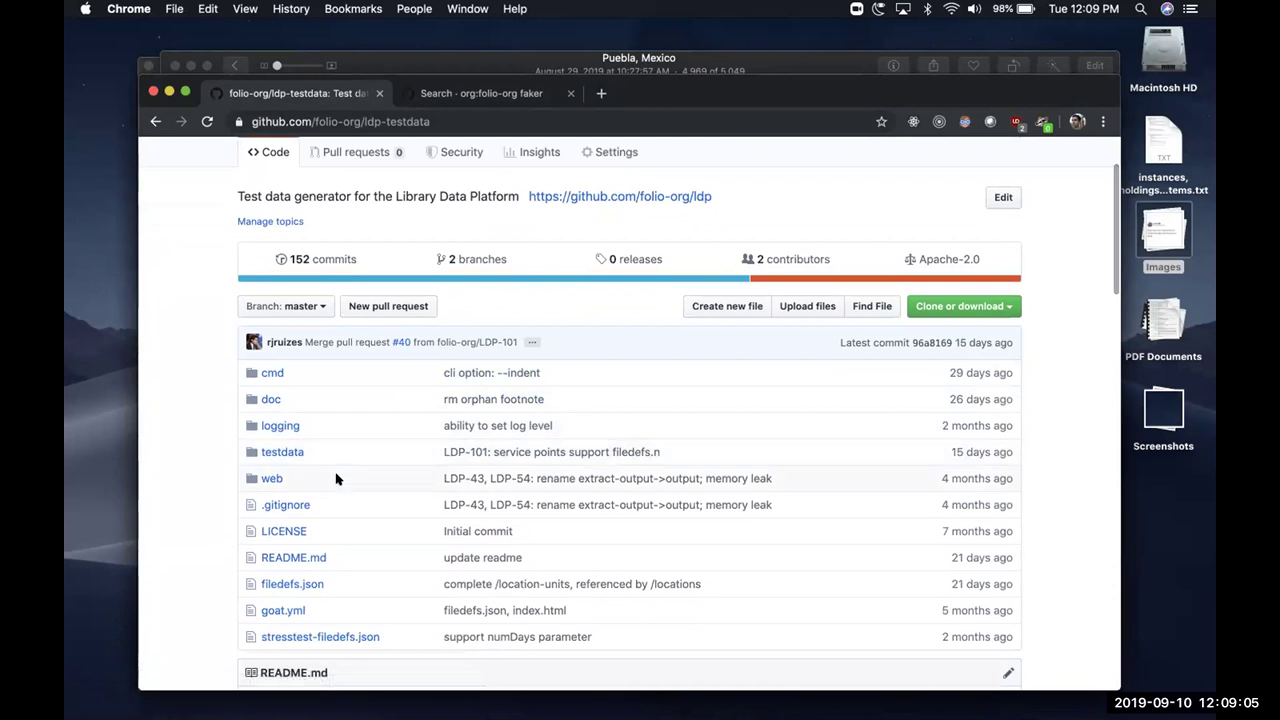
pyautogui.scroll(-3, 337, 477)
# - Open filedefs.json in a new tab, skim it, then return to the README
pyautogui.keyDown('super'); pyautogui.click(316, 499); pyautogui.keyUp('super')
pyautogui.hotkey('ctrl', 'Tab')
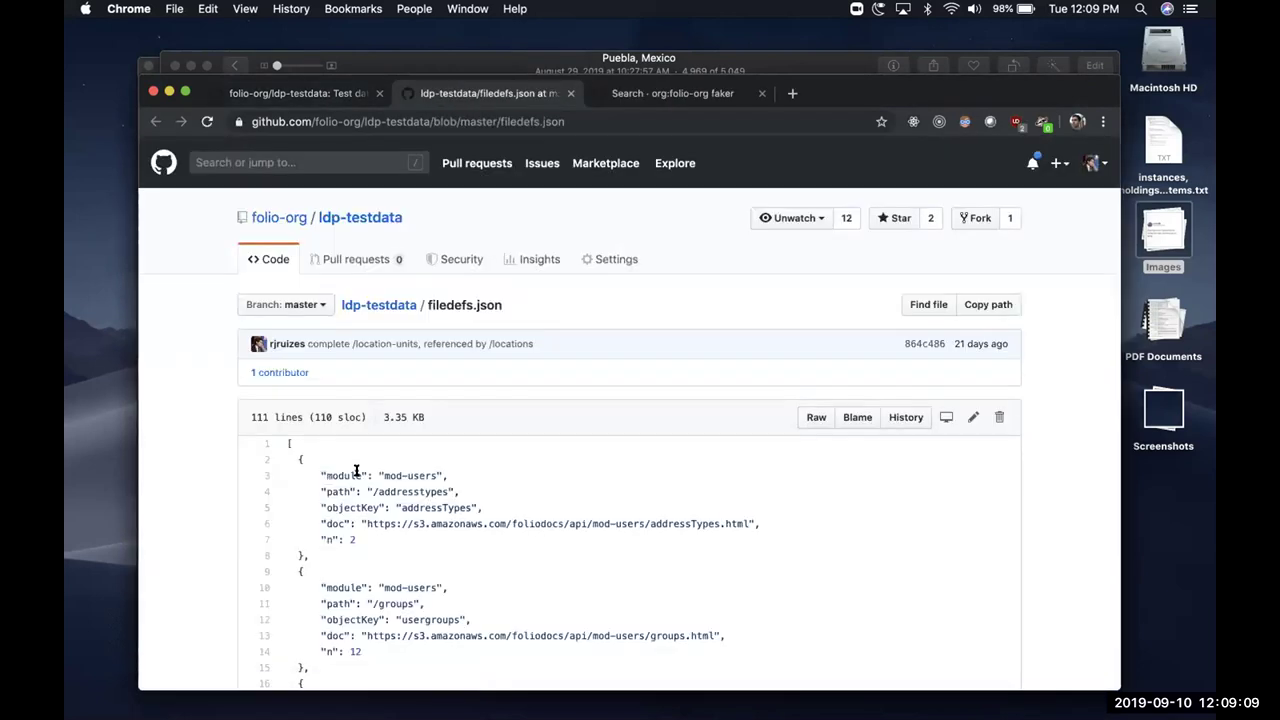
pyautogui.scroll(-3, 473, 557)
pyautogui.scroll(-1, 472, 557)
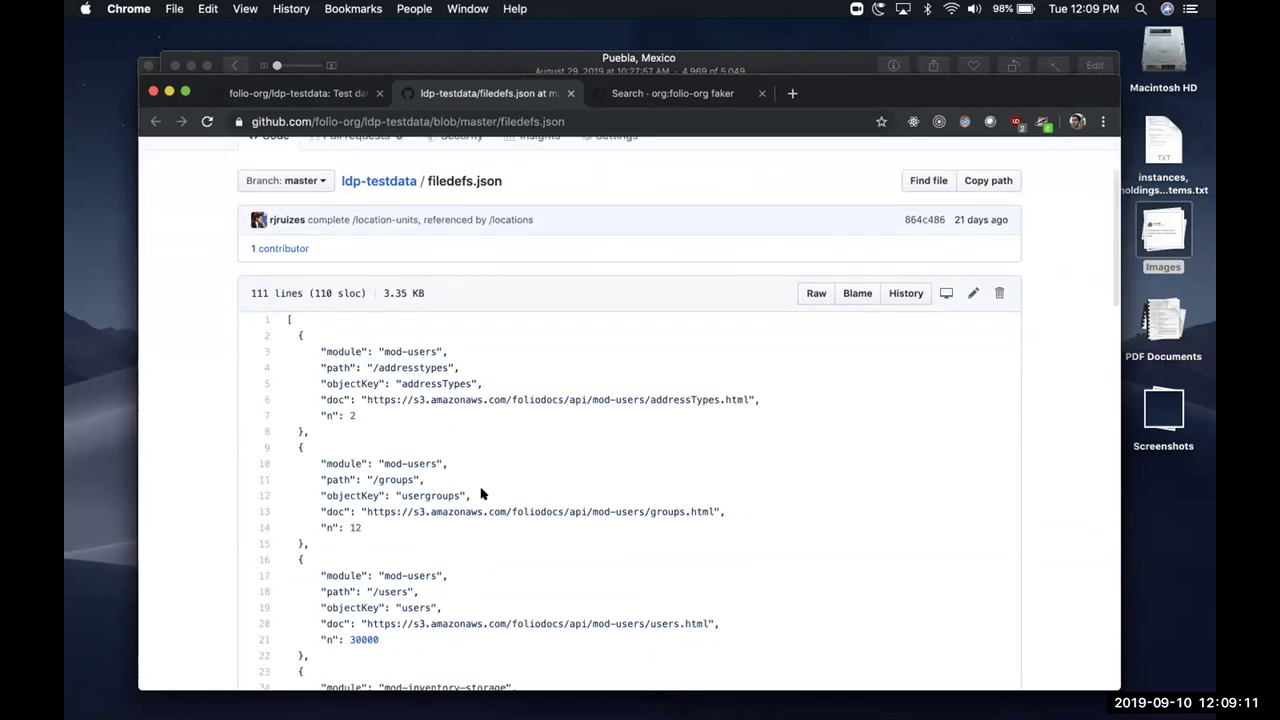
pyautogui.scroll(-1, 478, 520)
pyautogui.hotkey('ctrl', 'shift', 'Tab')
pyautogui.scroll(-10, 480, 491)
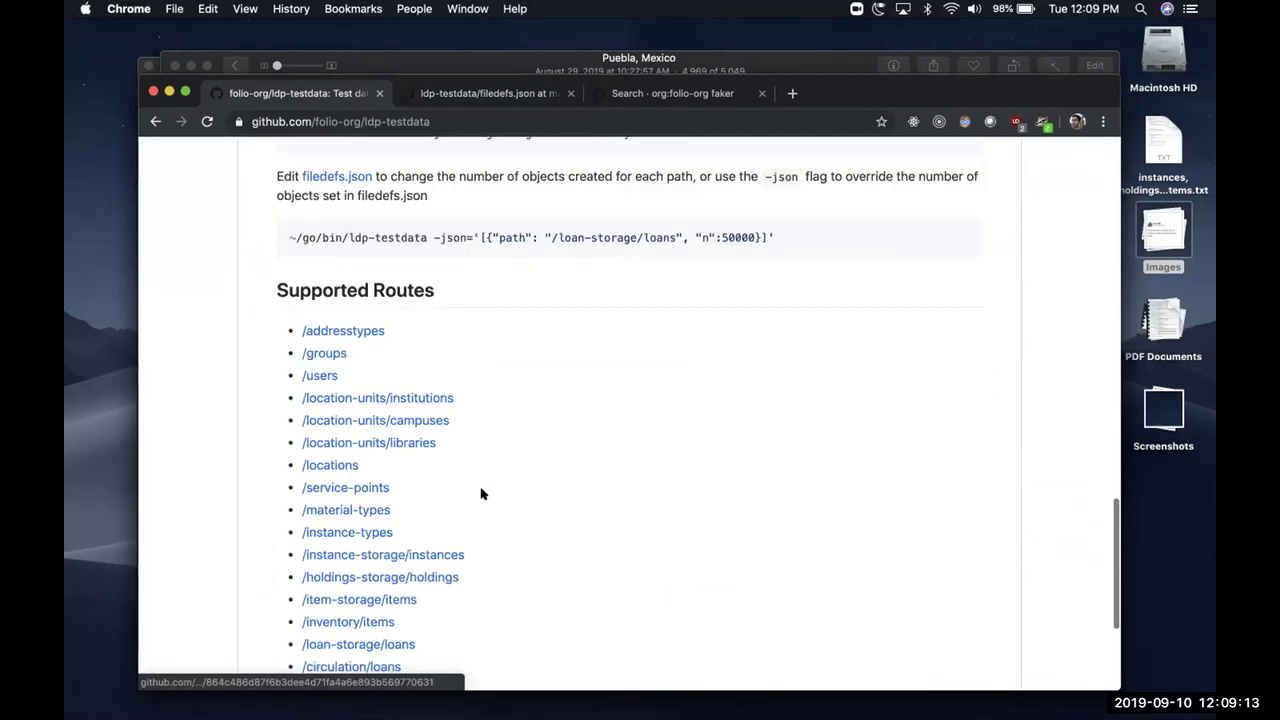
pyautogui.scroll(1, 471, 417)
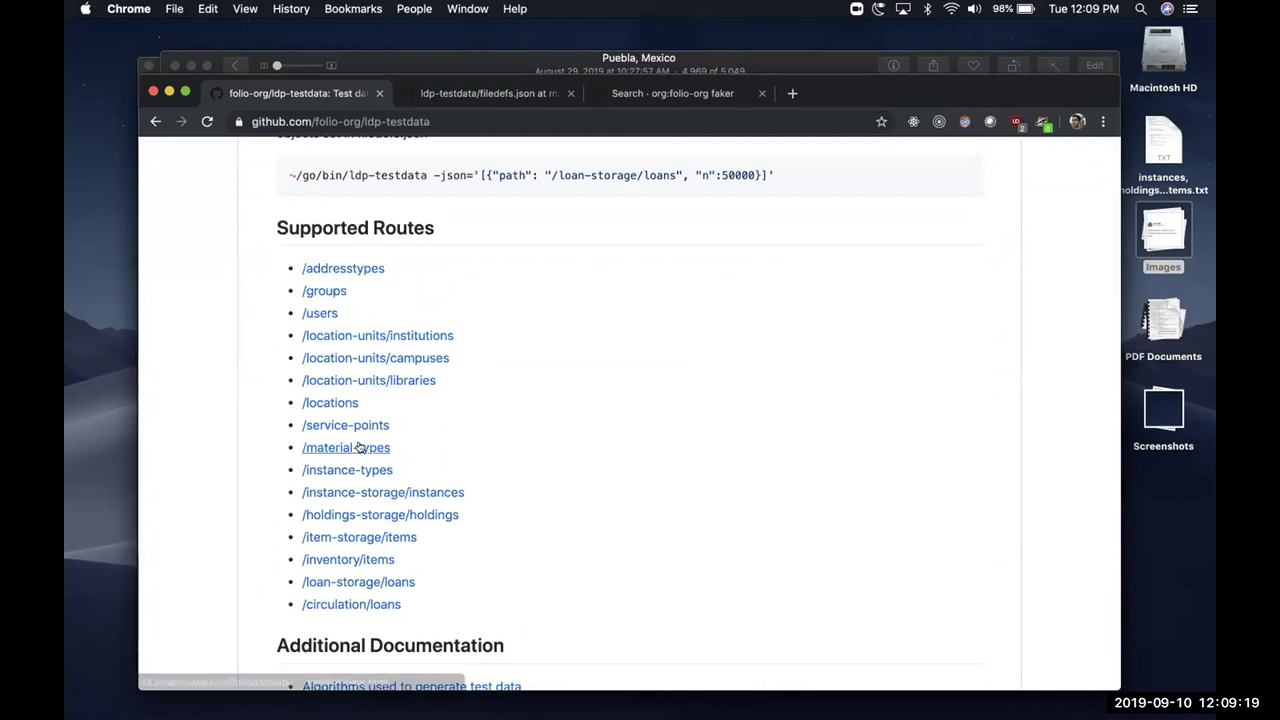
pyautogui.scroll(10, 360, 447)
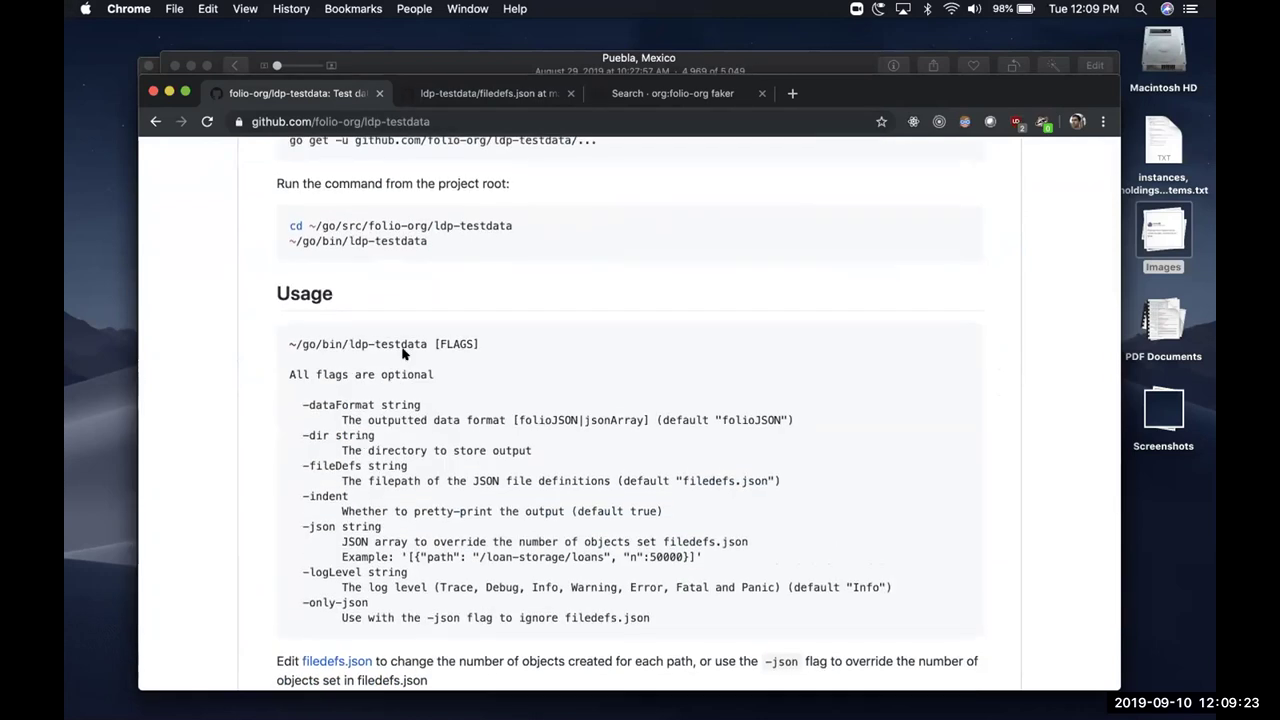
# - In the terminal, run go run cmd/ldp-testdata/main.go to regenerate the test data
pyautogui.press('super+Tab')
pyautogui.press('super+Tab')
pyautogui.press('super+Tab')
pyautogui.press('super+Tab')
pyautogui.write('rm -fr output')
pyautogui.press('BackSpace')
pyautogui.press('BackSpace')
pyautogui.press('BackSpace')
pyautogui.press('BackSpace')
pyautogui.press('BackSpace')
pyautogui.press('BackSpace')
pyautogui.press('BackSpace')
pyautogui.press('BackSpace')
pyautogui.press('BackSpace')
pyautogui.press('BackSpace')
pyautogui.press('BackSpace')
pyautogui.press('BackSpace')
pyautogui.press('BackSpace')
pyautogui.write('go run cmd/ldp-testdata/main.go')
pyautogui.press('Return')
pyautogui.press('super+Tab')
# - In filedefs.json, highlight the object count 2 on line 7 and 30000 users on line 21
pyautogui.hotkey('ctrl', 'Tab')
pyautogui.scroll(-1, 527, 412)
pyautogui.scroll(2, 527, 412)
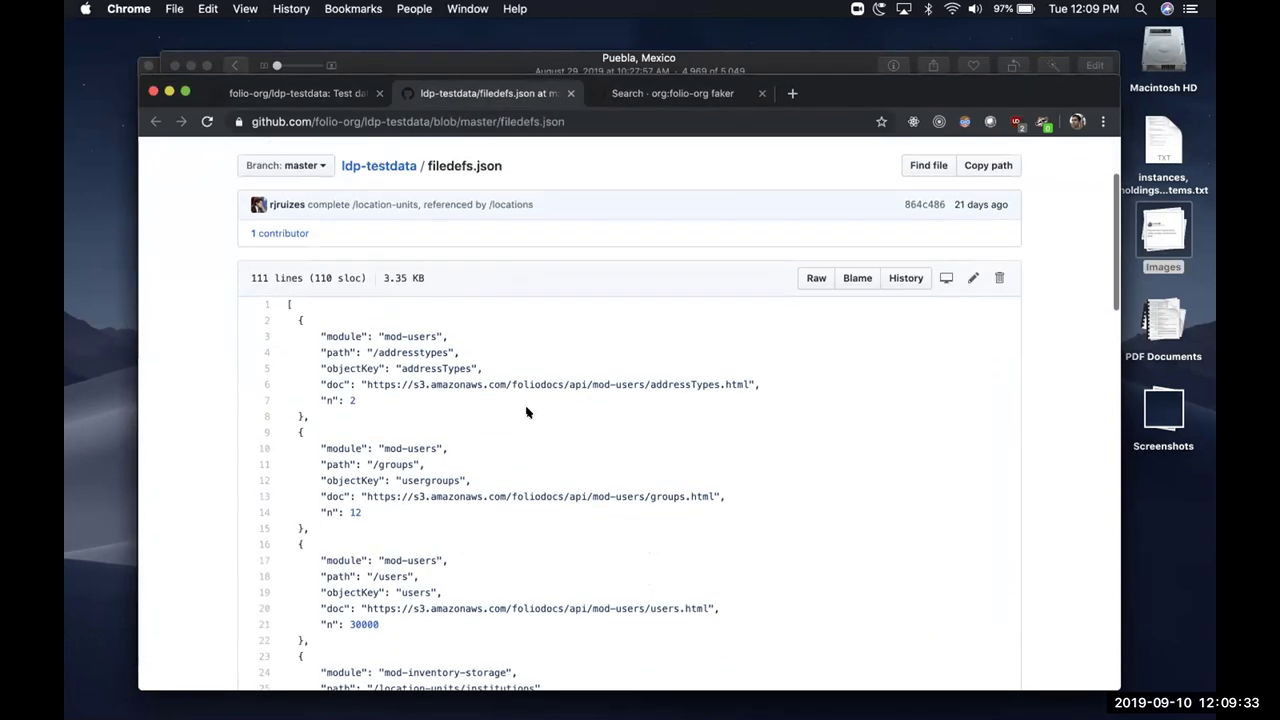
pyautogui.scroll(-1, 404, 415)
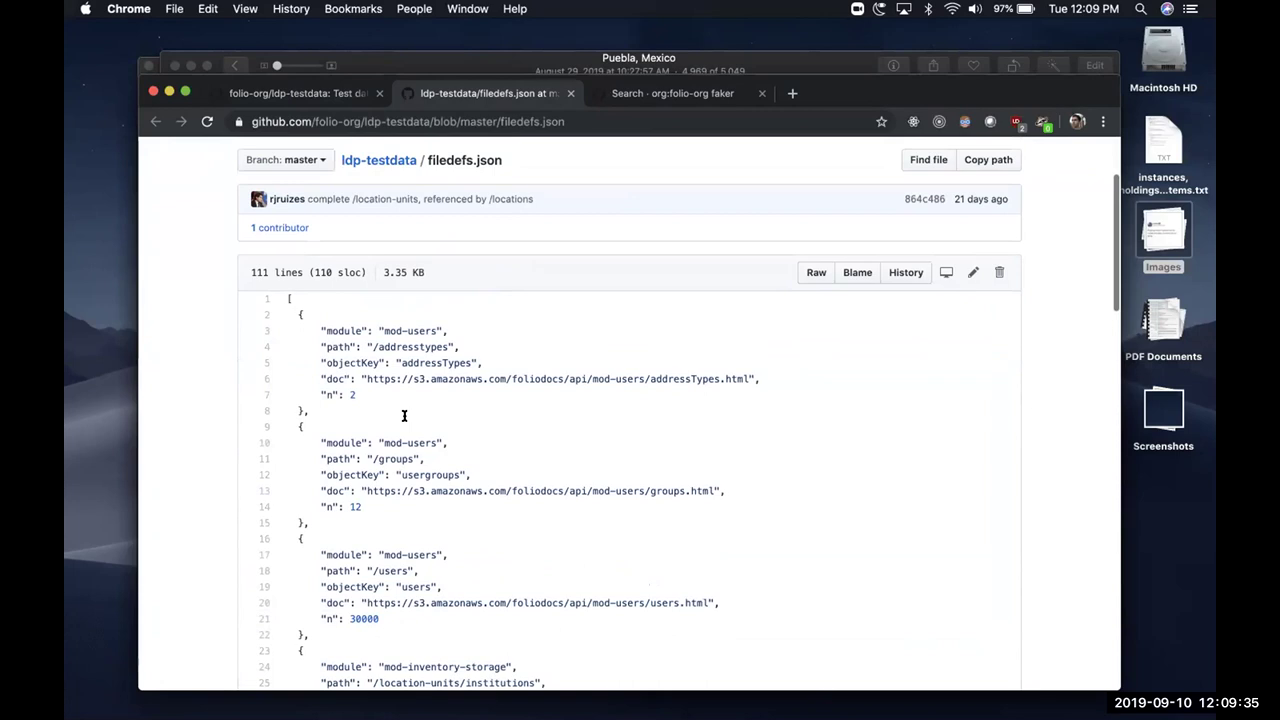
pyautogui.scroll(-1, 404, 415)
pyautogui.moveTo(328, 326); pyautogui.dragTo(434, 326)
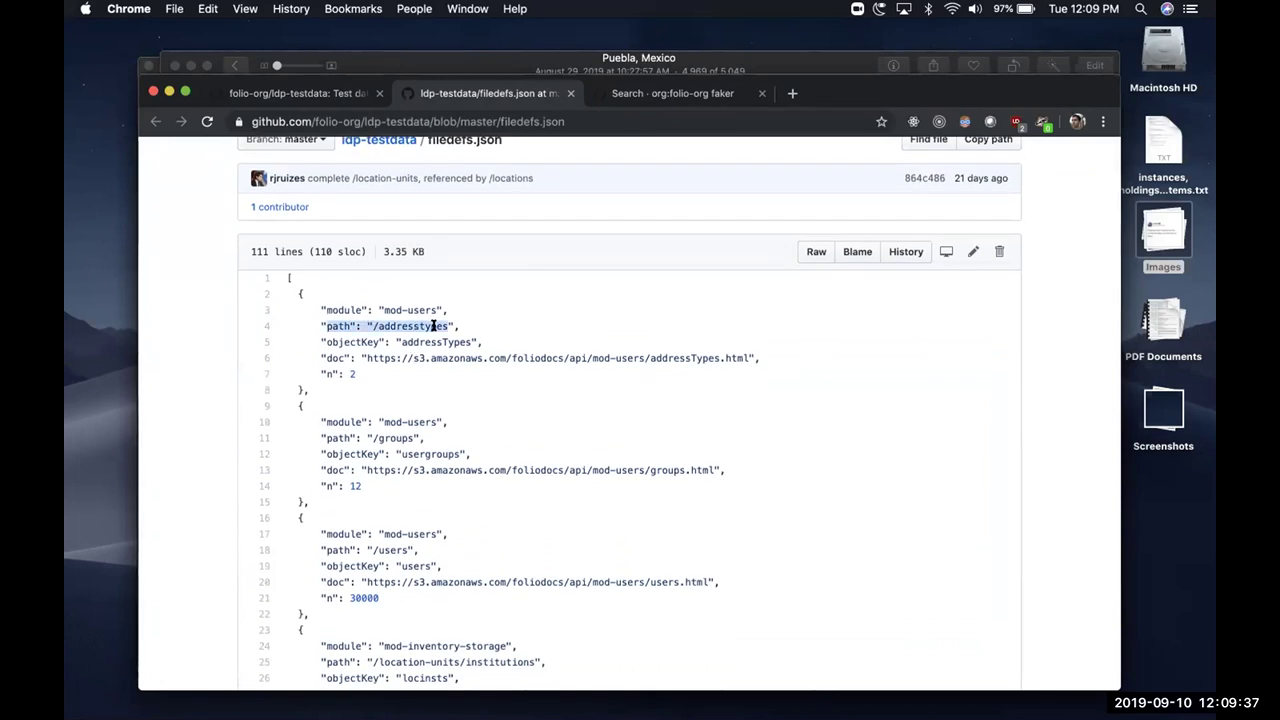
pyautogui.moveTo(327, 374); pyautogui.dragTo(372, 377)
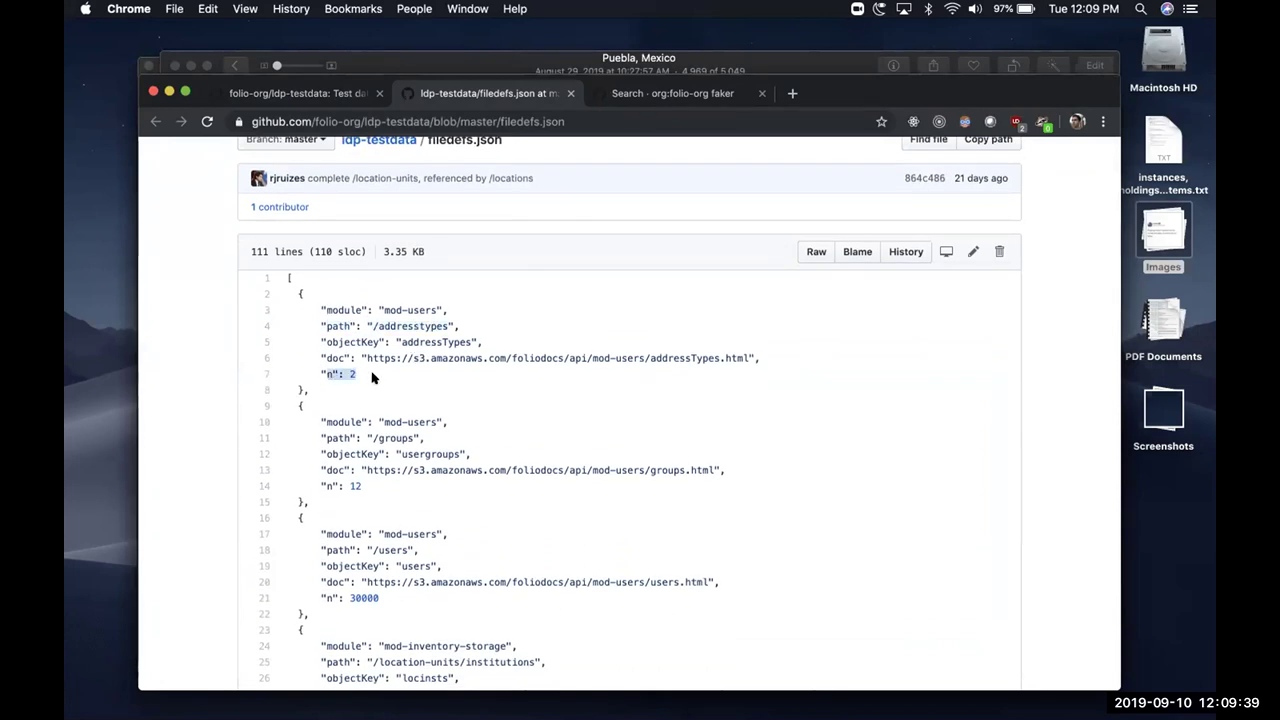
pyautogui.doubleClick(356, 596)
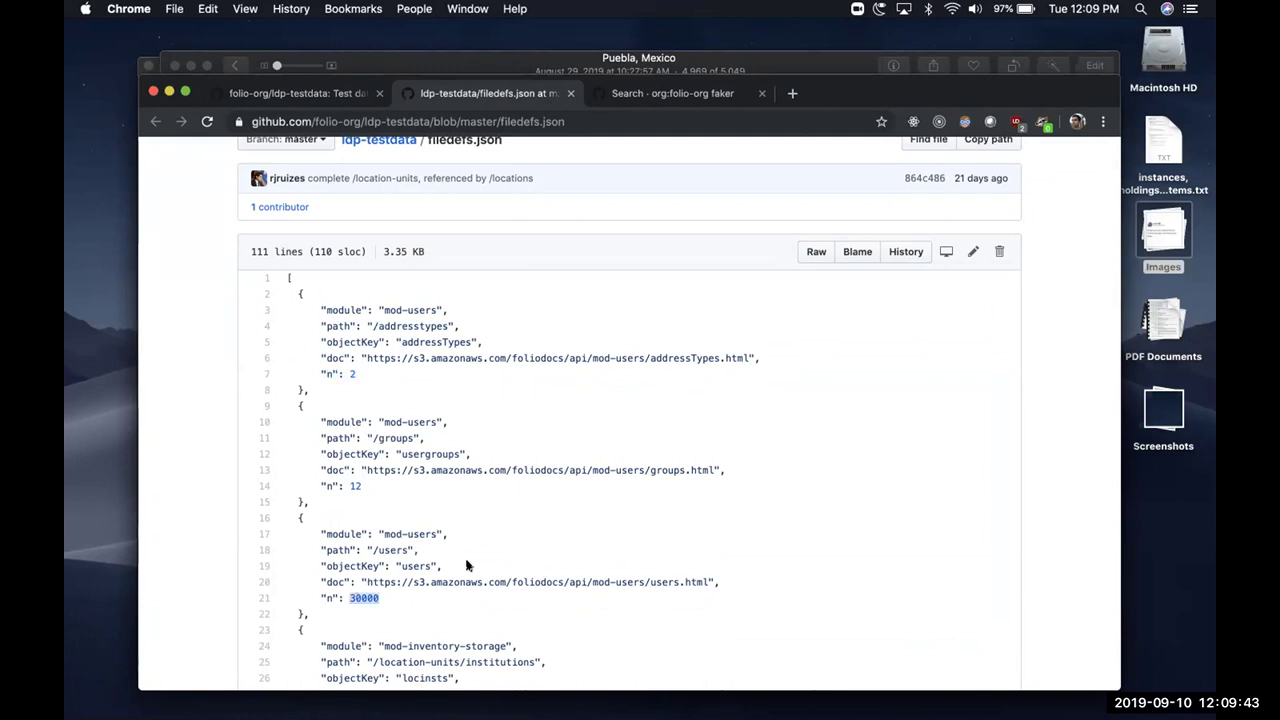
pyautogui.press('super+Tab')
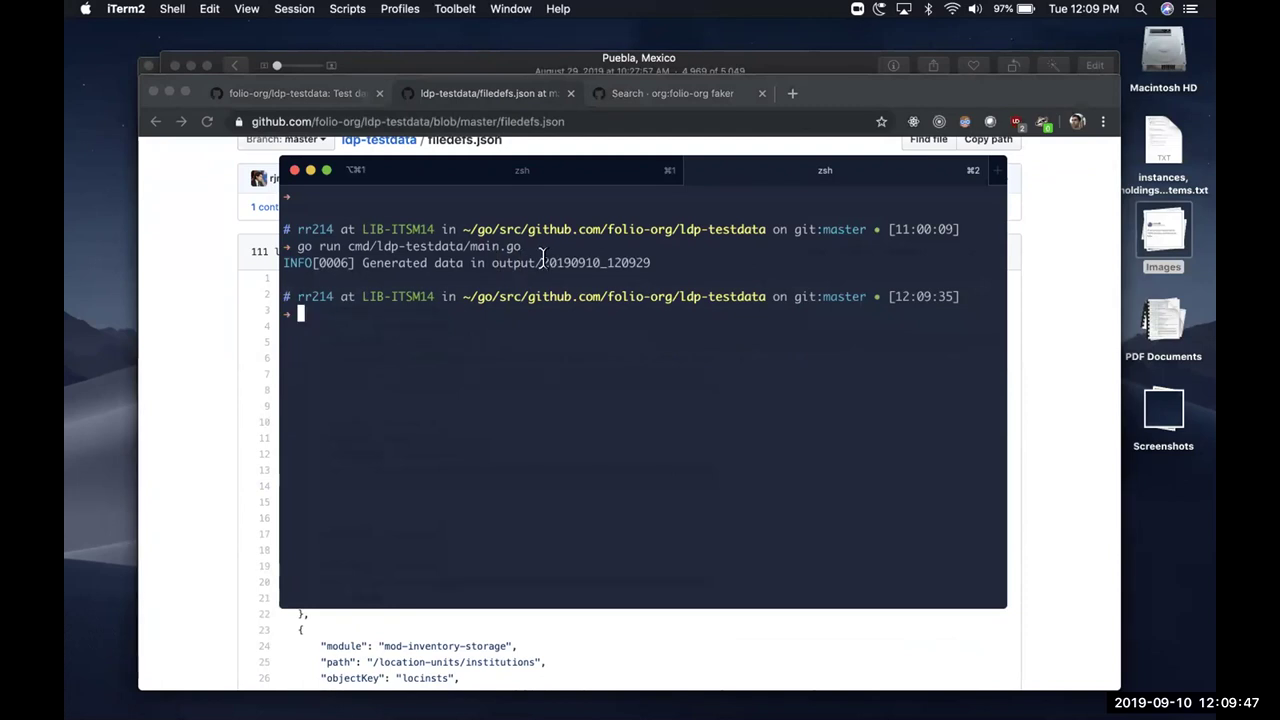
# - In VS Code, expand output and open addresstypes-1.json and circulation-loans-1.json
pyautogui.press('super+Tab')
pyautogui.click(729, 345)
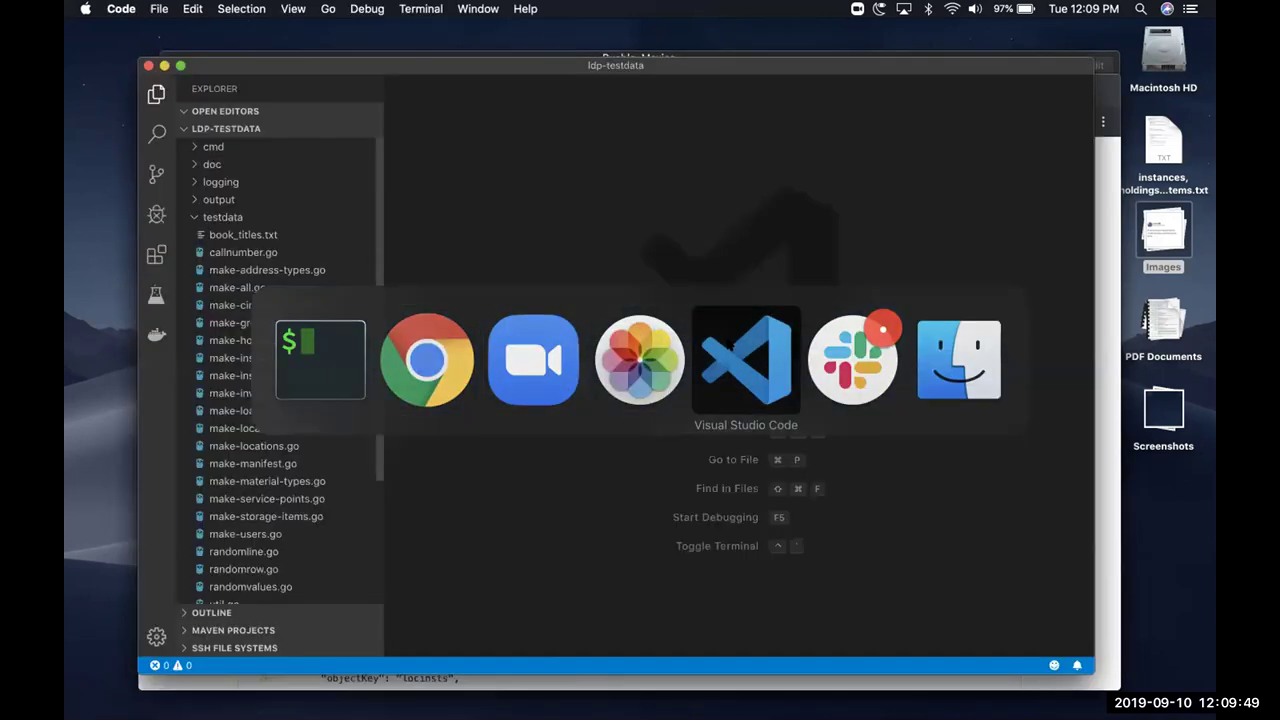
pyautogui.click(218, 200)
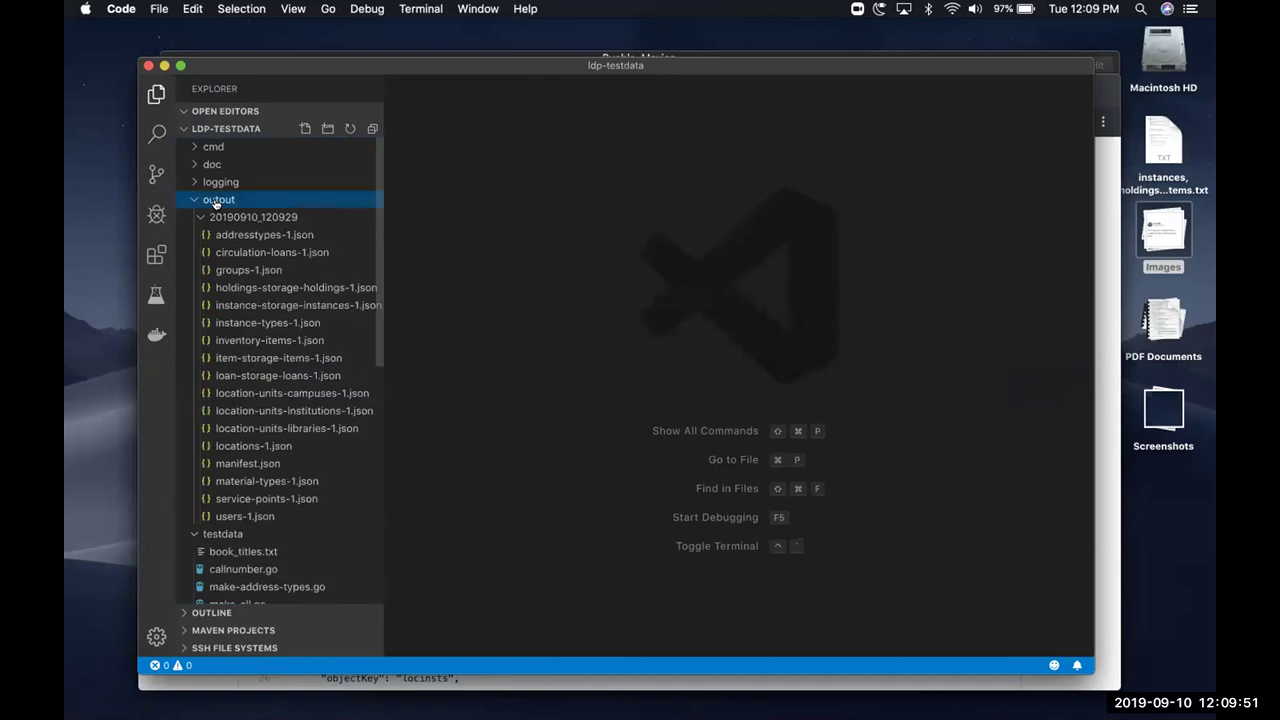
pyautogui.click(258, 234)
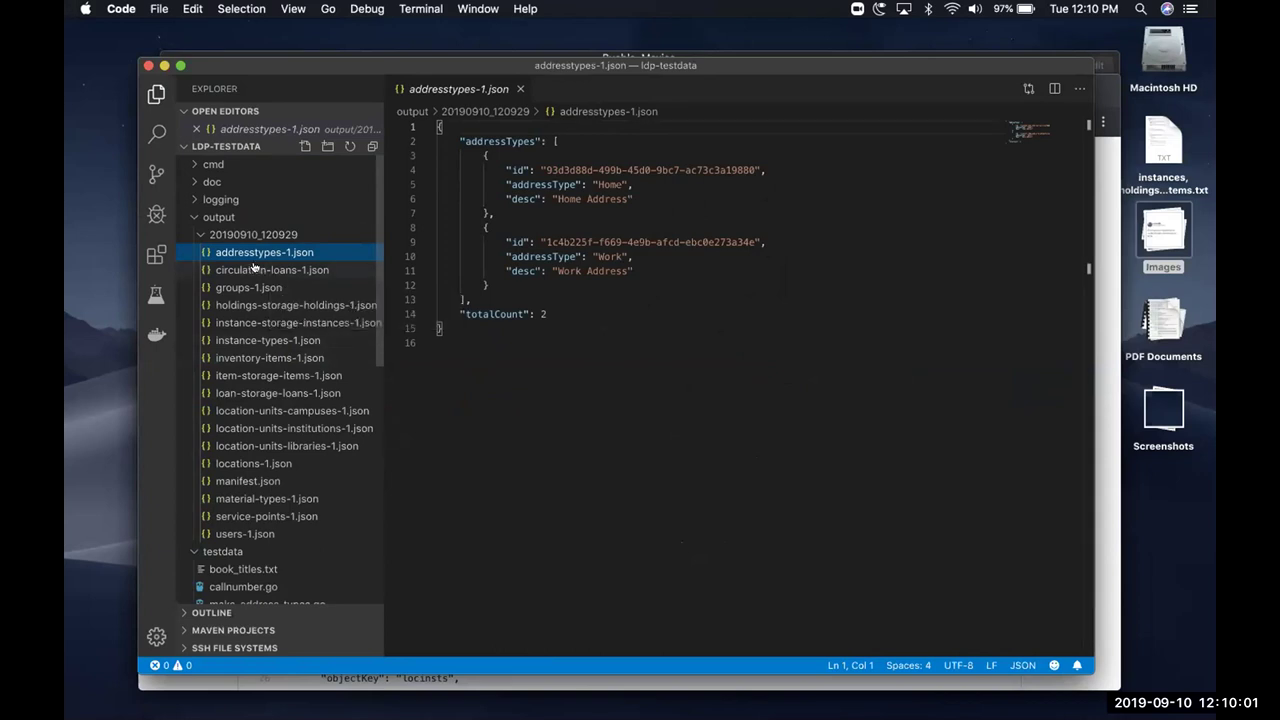
pyautogui.click(256, 271)
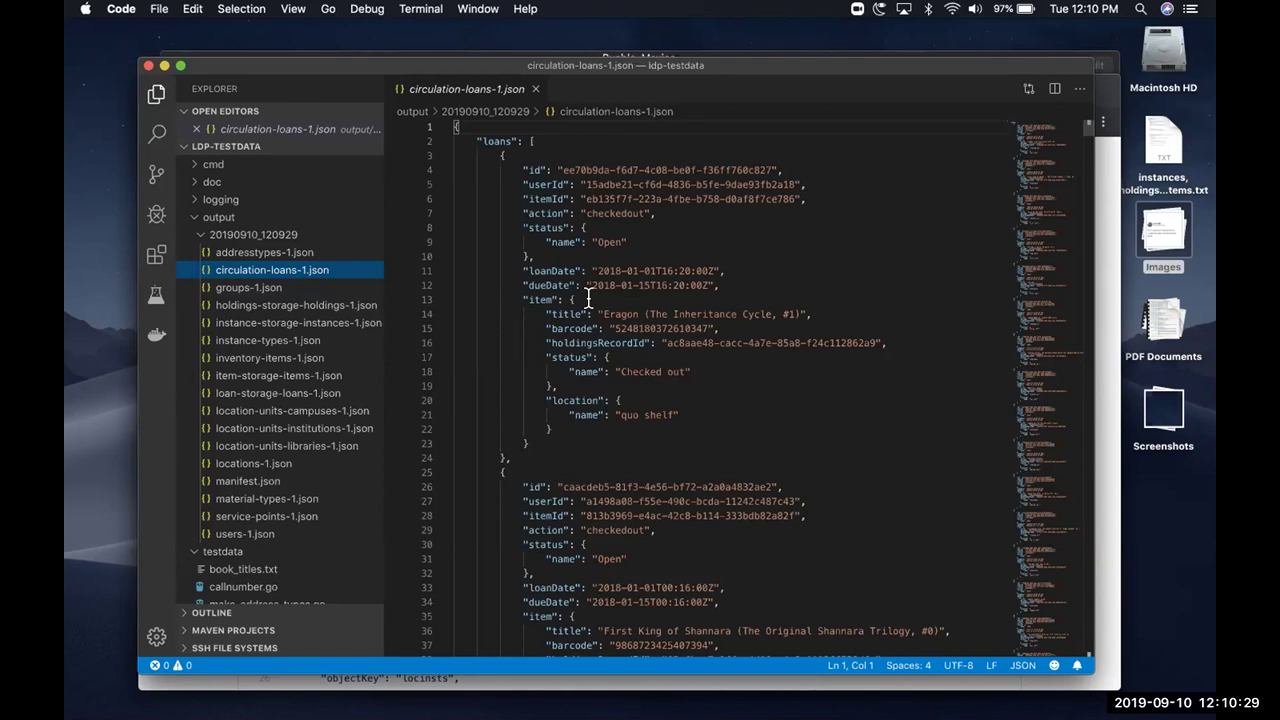
pyautogui.press('super+Tab')
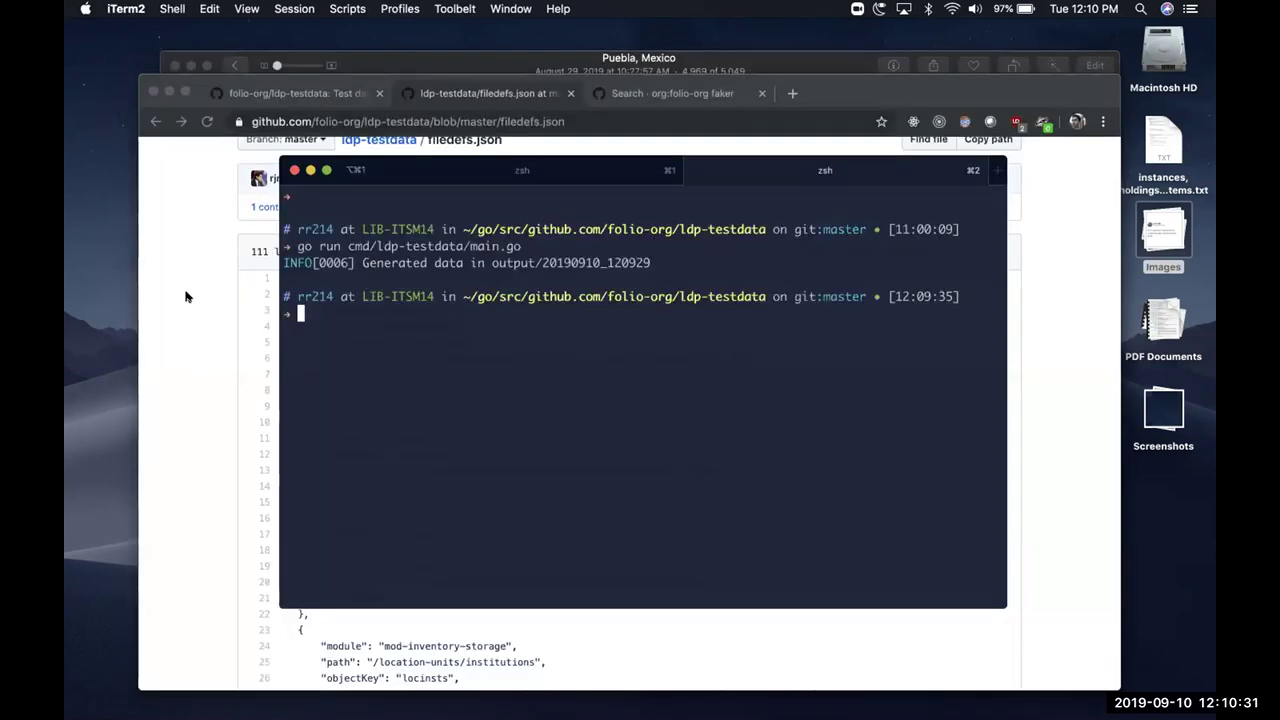
# - Go to the ldp-testdata README and scroll up through Supported Routes and Usage
pyautogui.click(185, 296)
pyautogui.scroll(1, 418, 297)
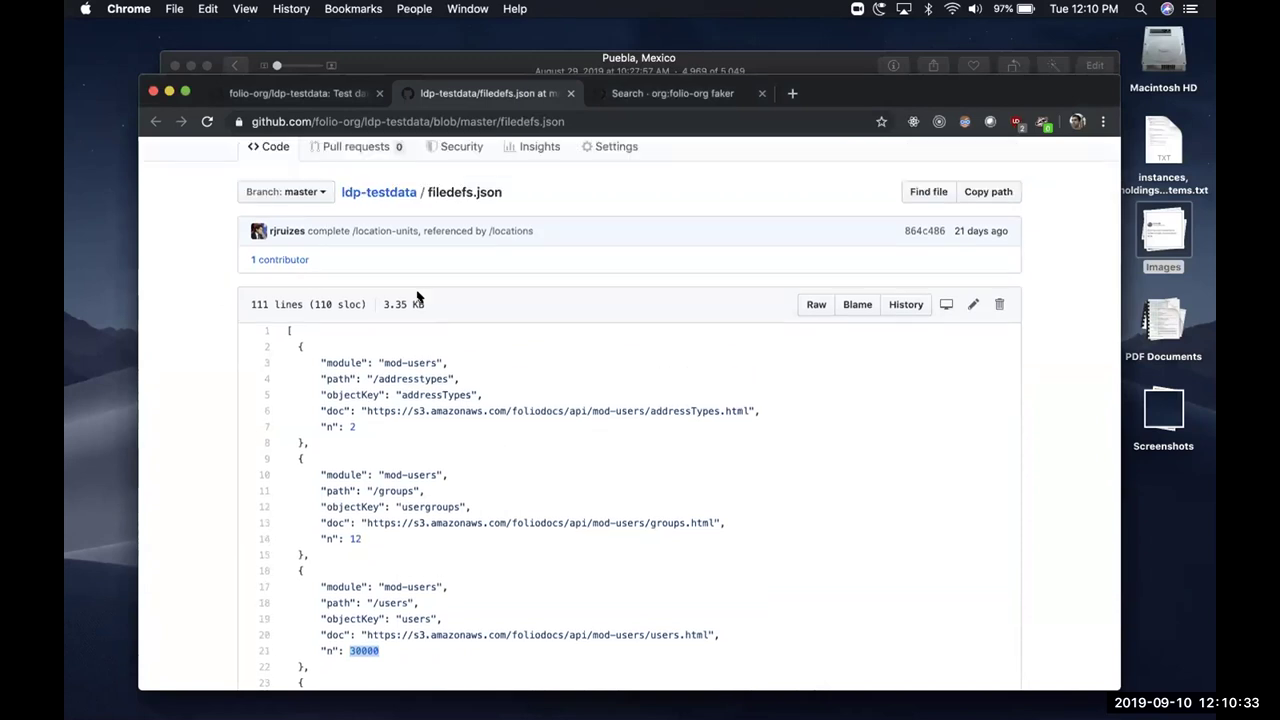
pyautogui.press('super+1')
pyautogui.scroll(-10, 535, 415)
pyautogui.scroll(2, 535, 415)
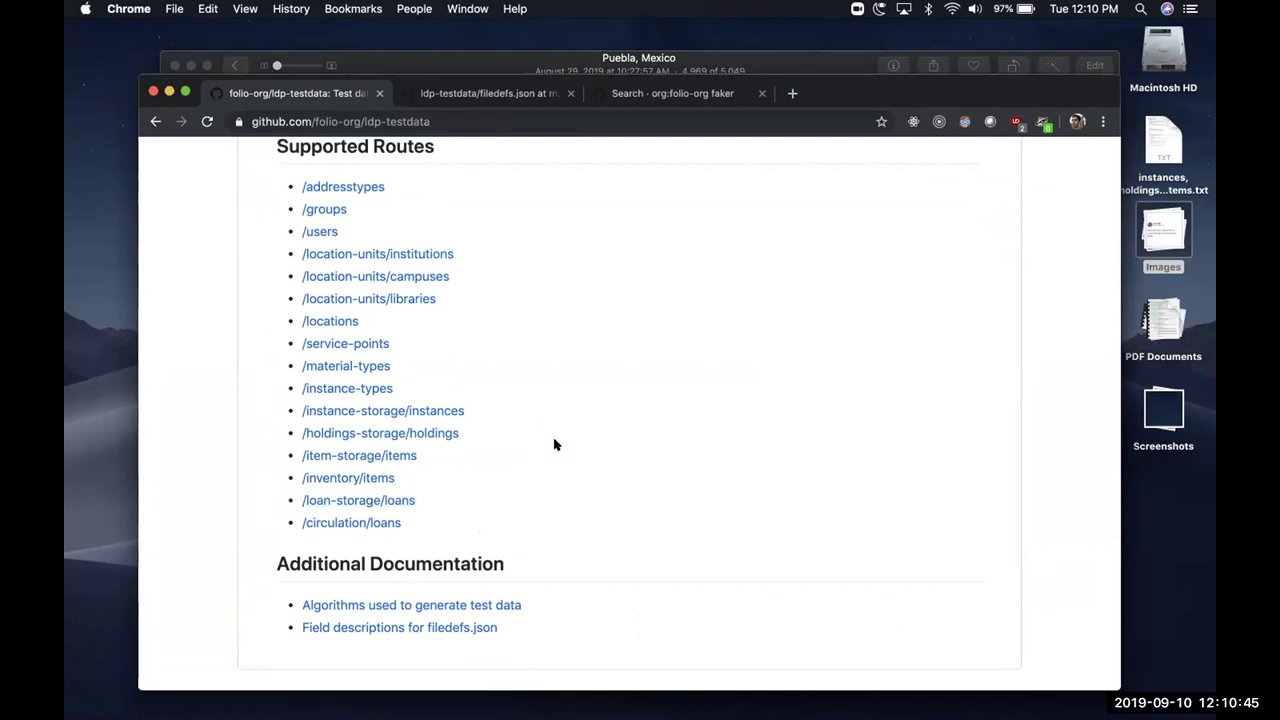
pyautogui.scroll(1, 590, 361)
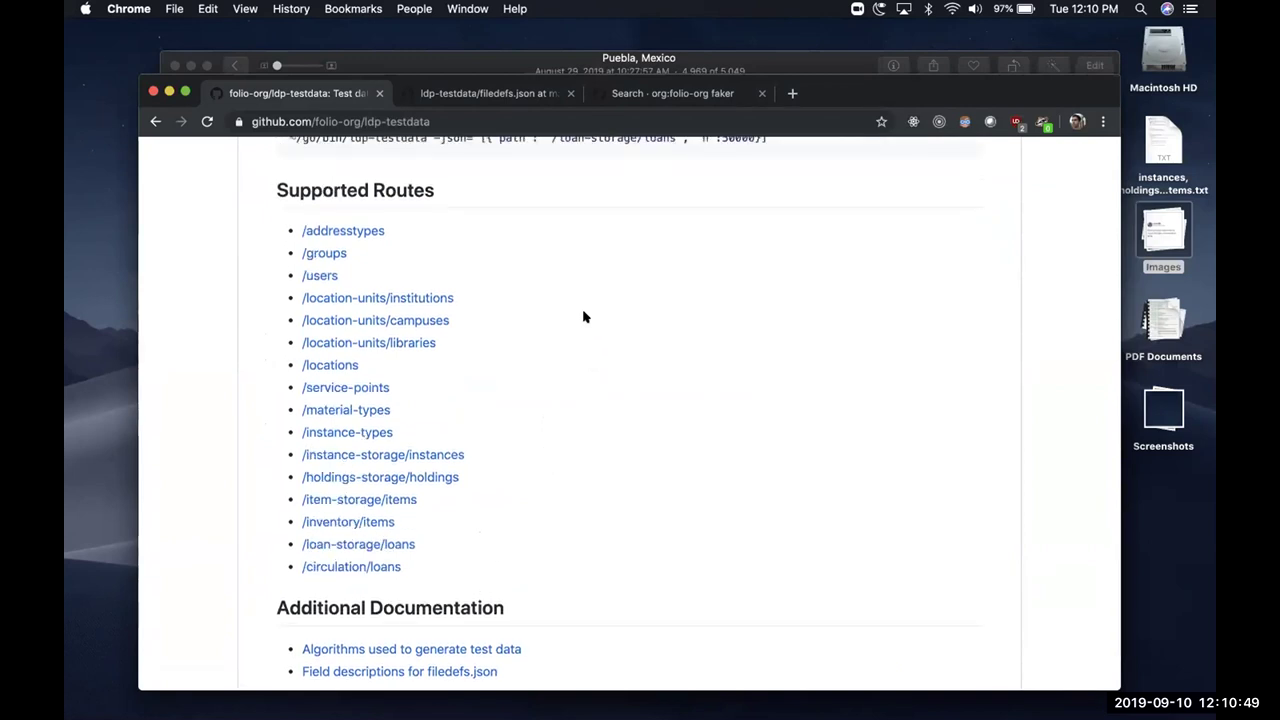
pyautogui.scroll(5, 585, 316)
pyautogui.scroll(3, 585, 316)
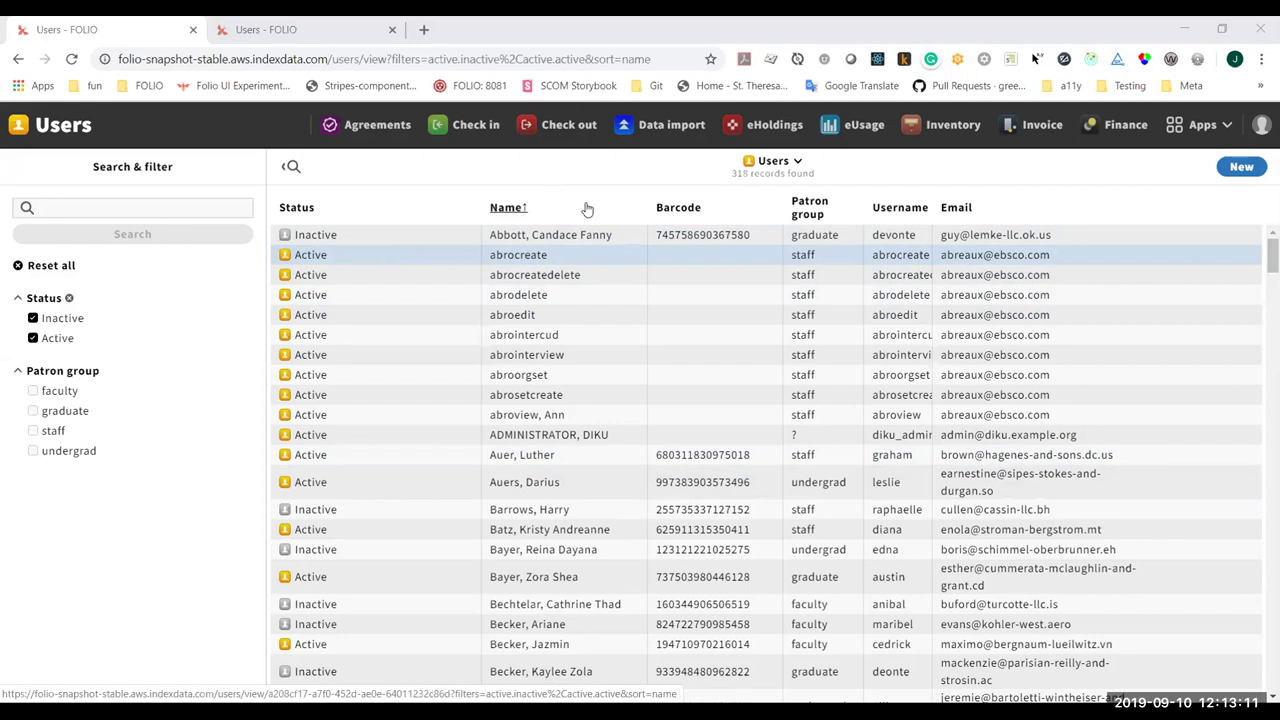
pyautogui.click(306, 32)
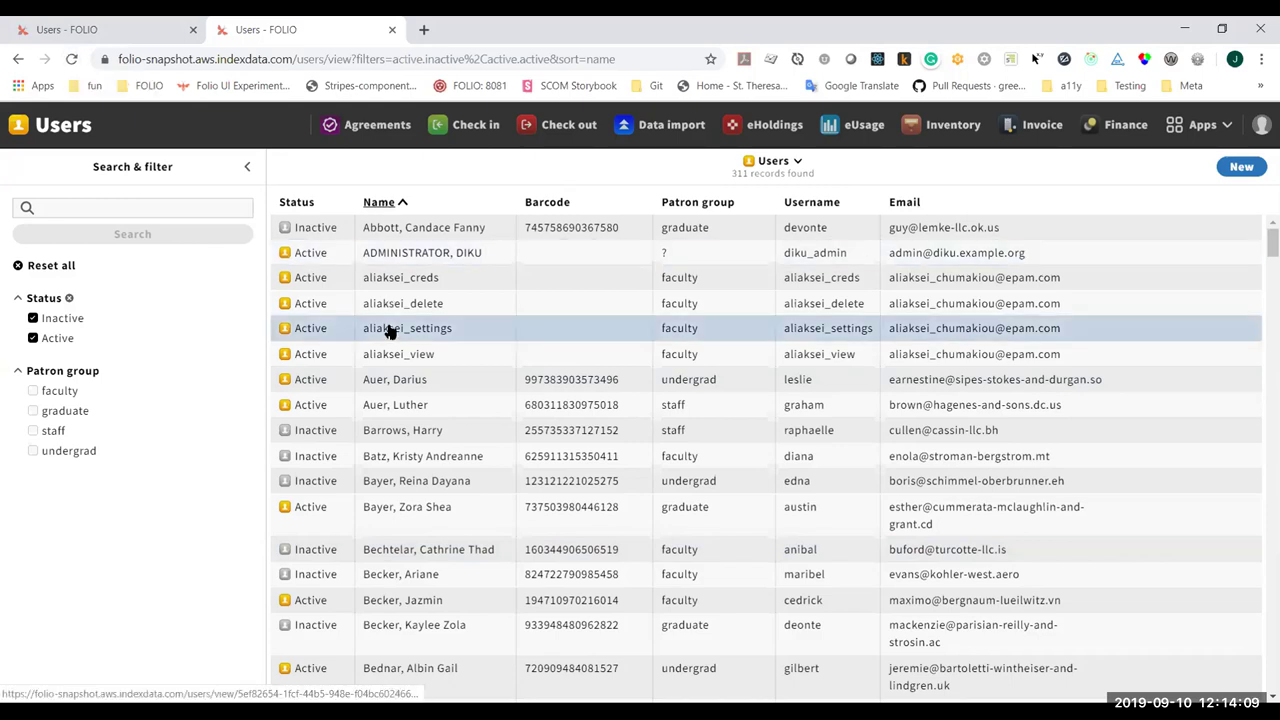
pyautogui.click(73, 60)
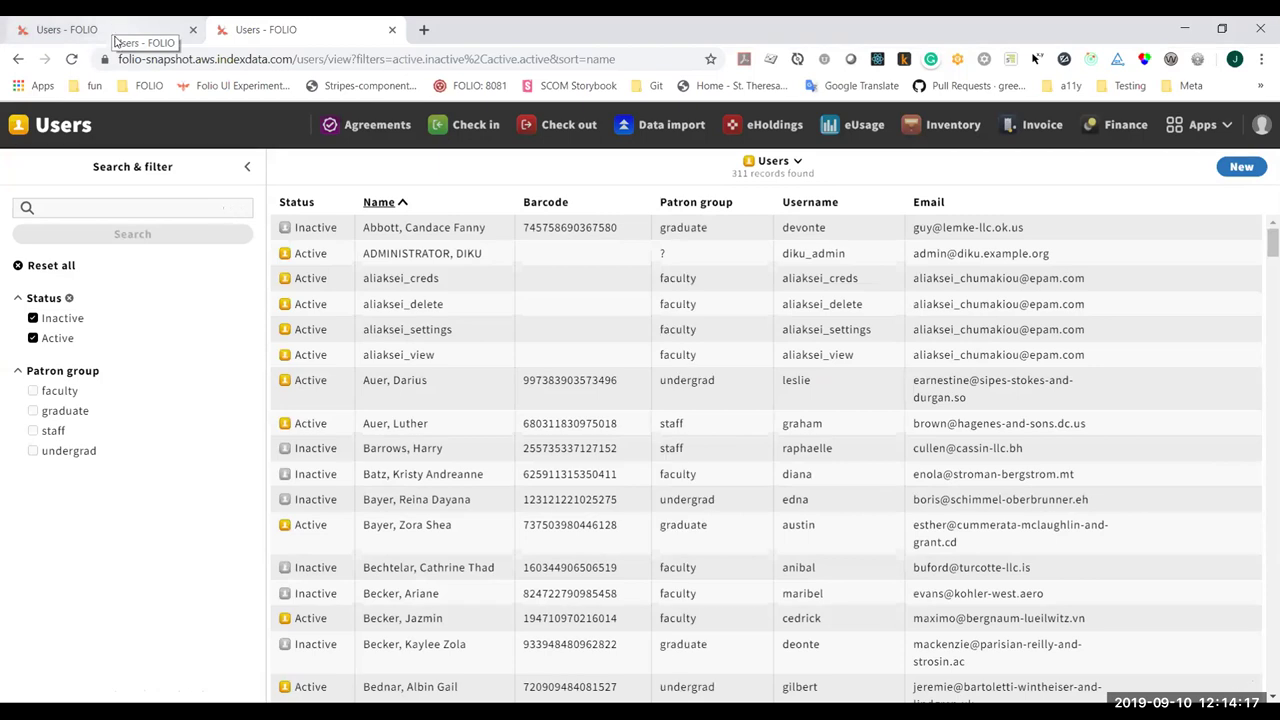
pyautogui.click(116, 38)
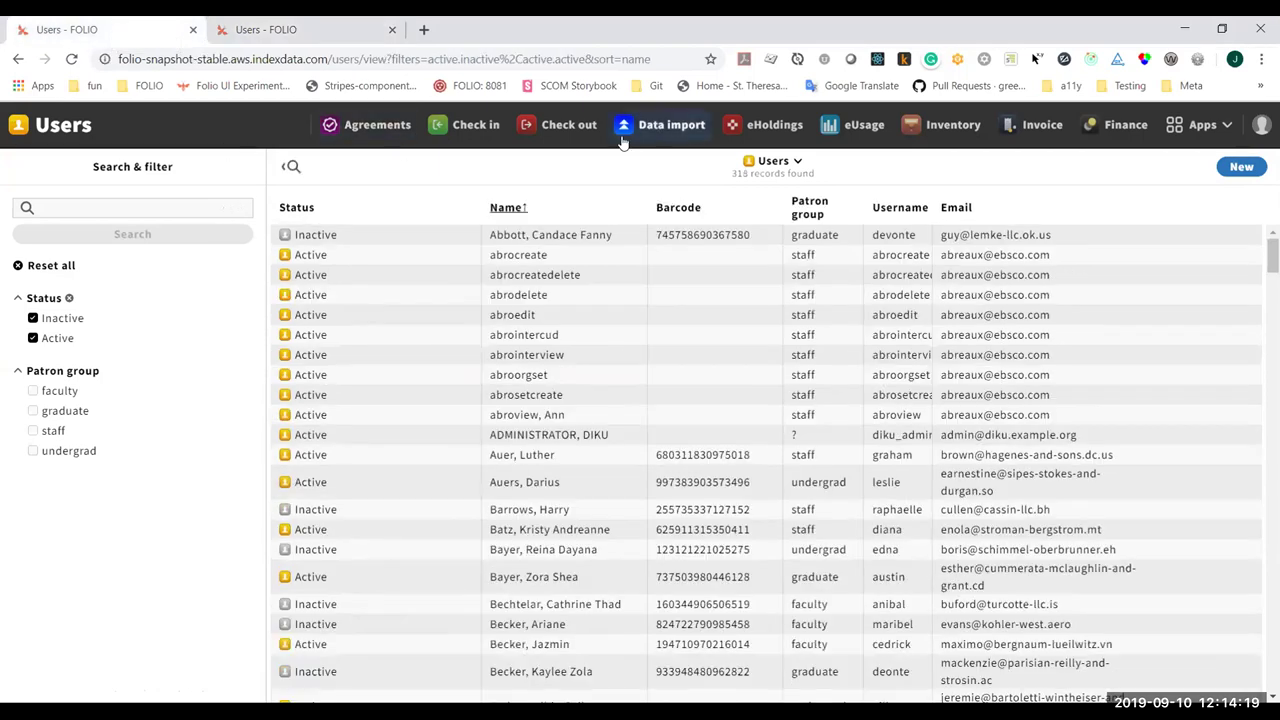
# - Open Inventory, tick resource type text, and scroll through the 282 resulting instances
pyautogui.click(932, 128)
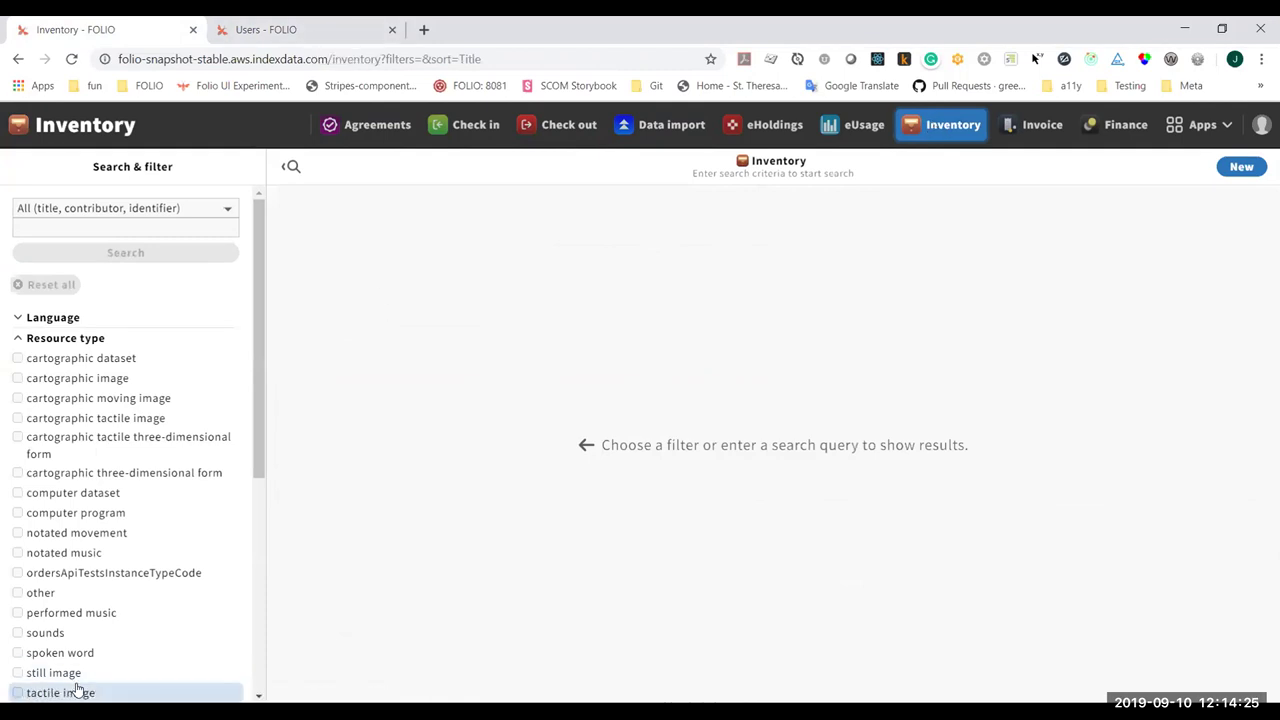
pyautogui.scroll(-3, 60, 600)
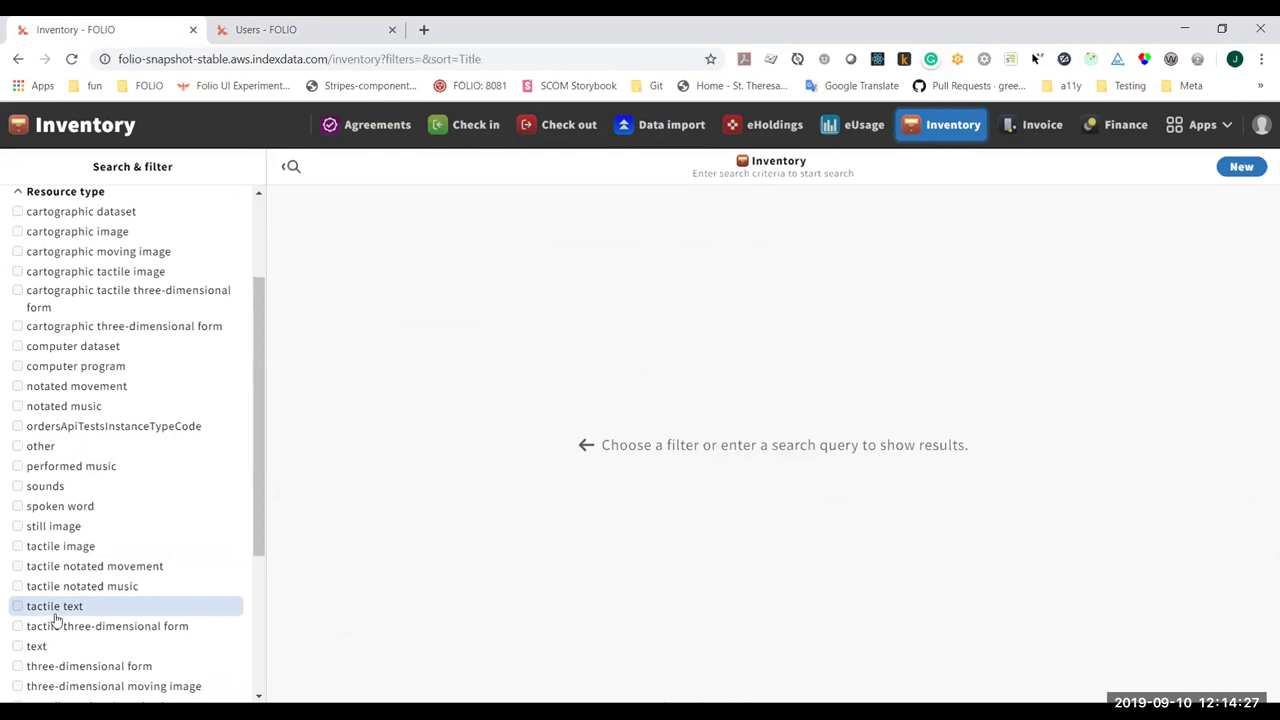
pyautogui.click(42, 648)
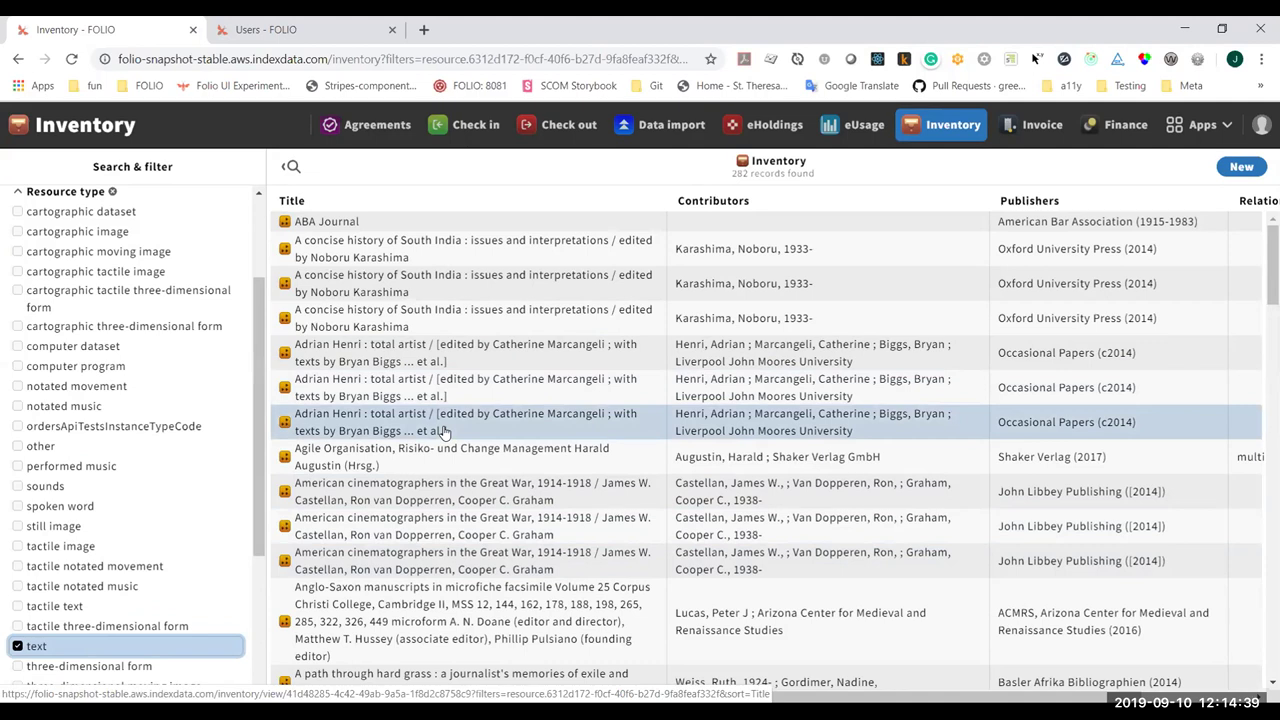
pyautogui.scroll(-3, 500, 566)
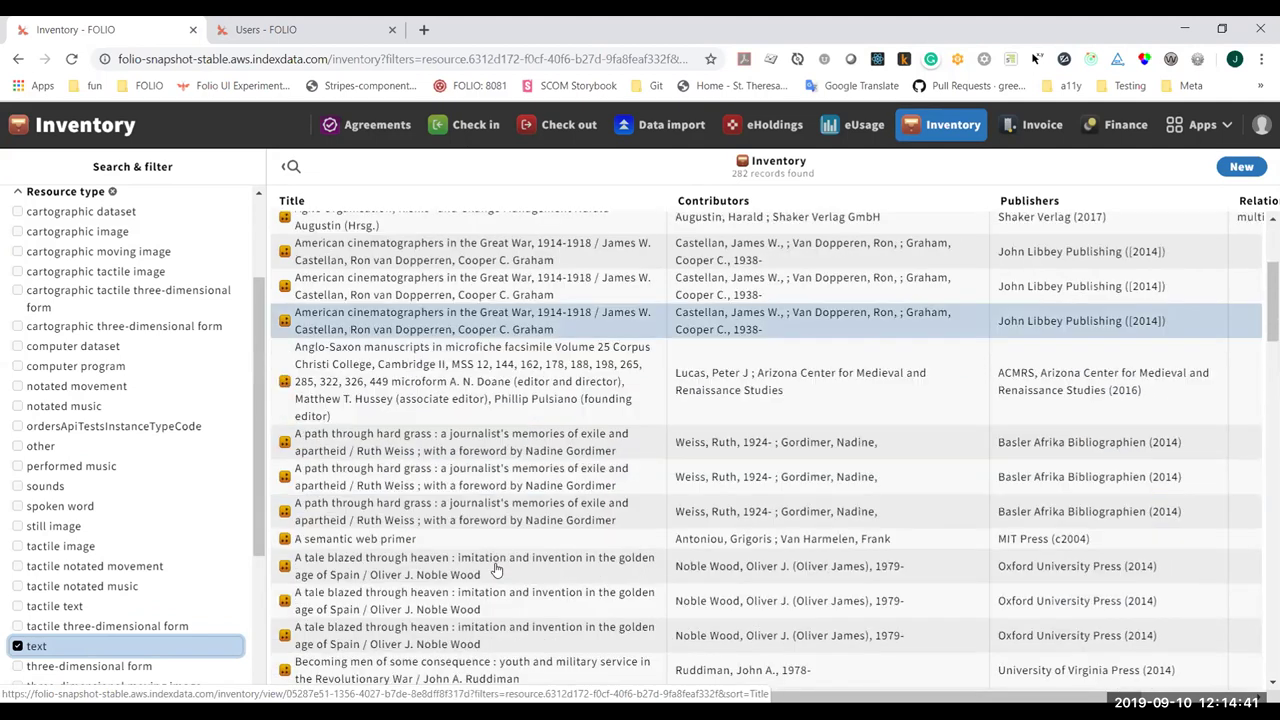
pyautogui.scroll(-7, 497, 569)
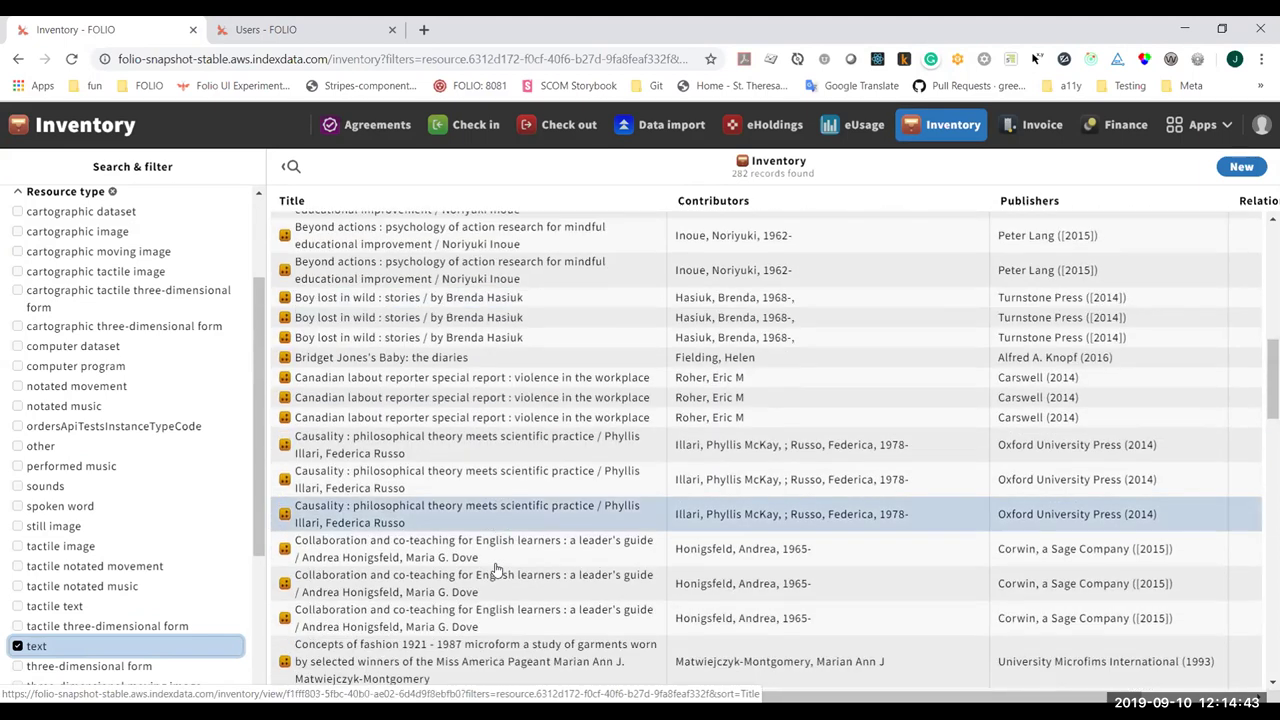
pyautogui.scroll(-8, 495, 568)
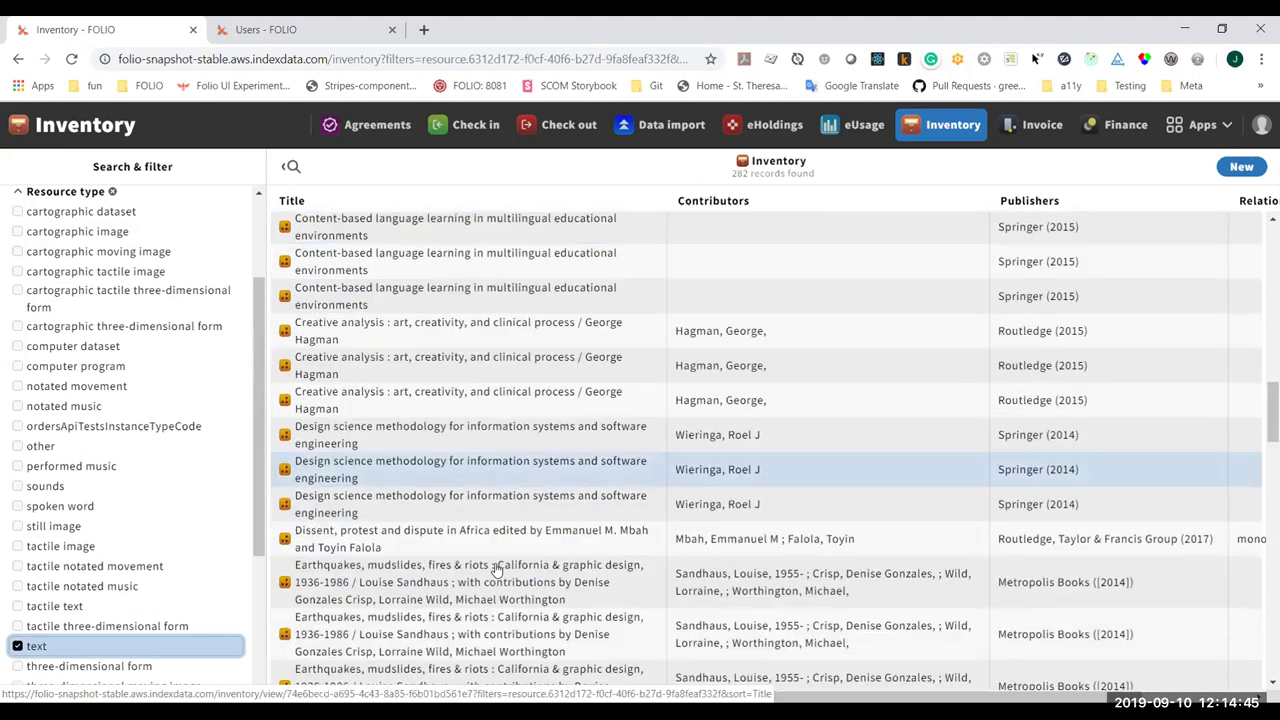
pyautogui.scroll(-2, 497, 568)
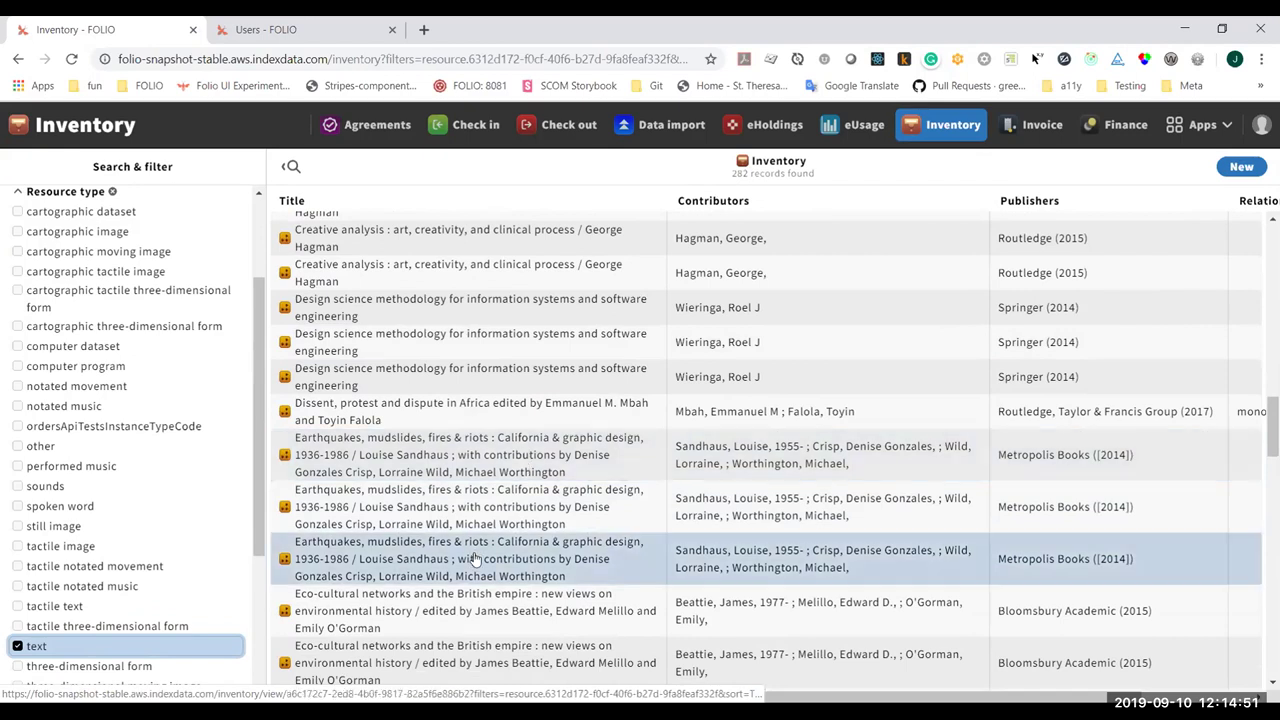
pyautogui.scroll(-6, 492, 497)
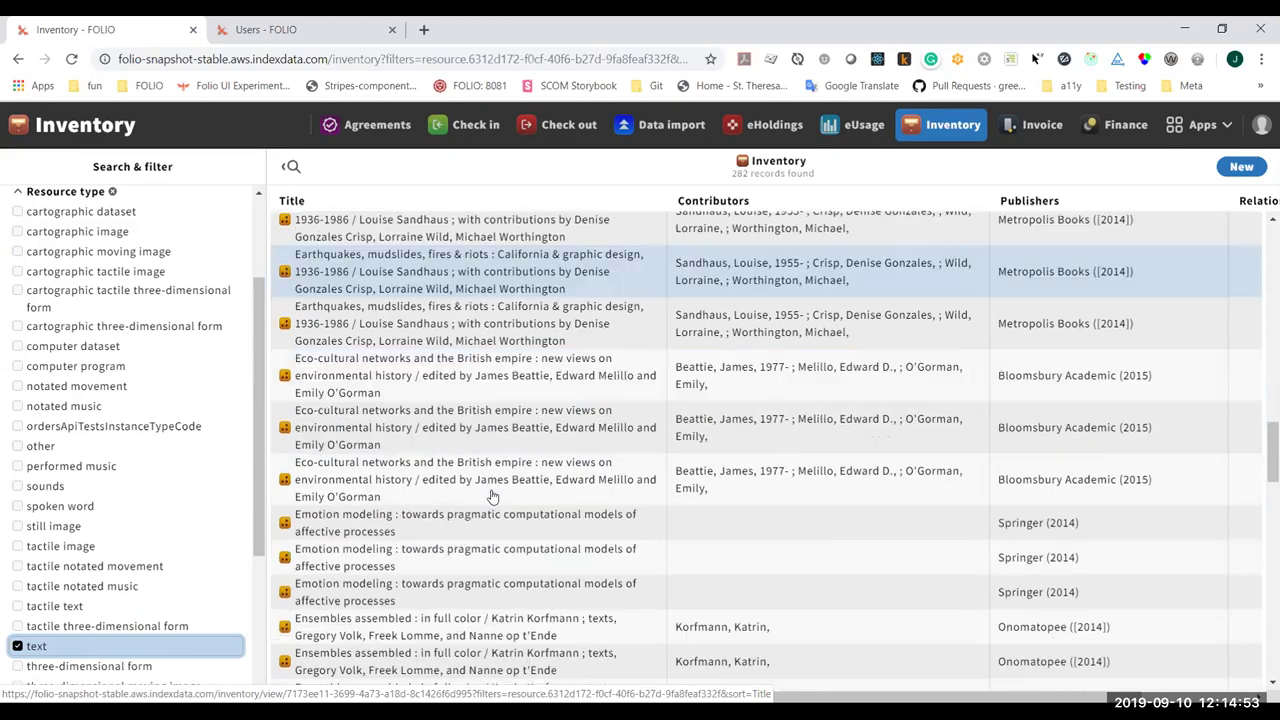
pyautogui.scroll(-6, 492, 497)
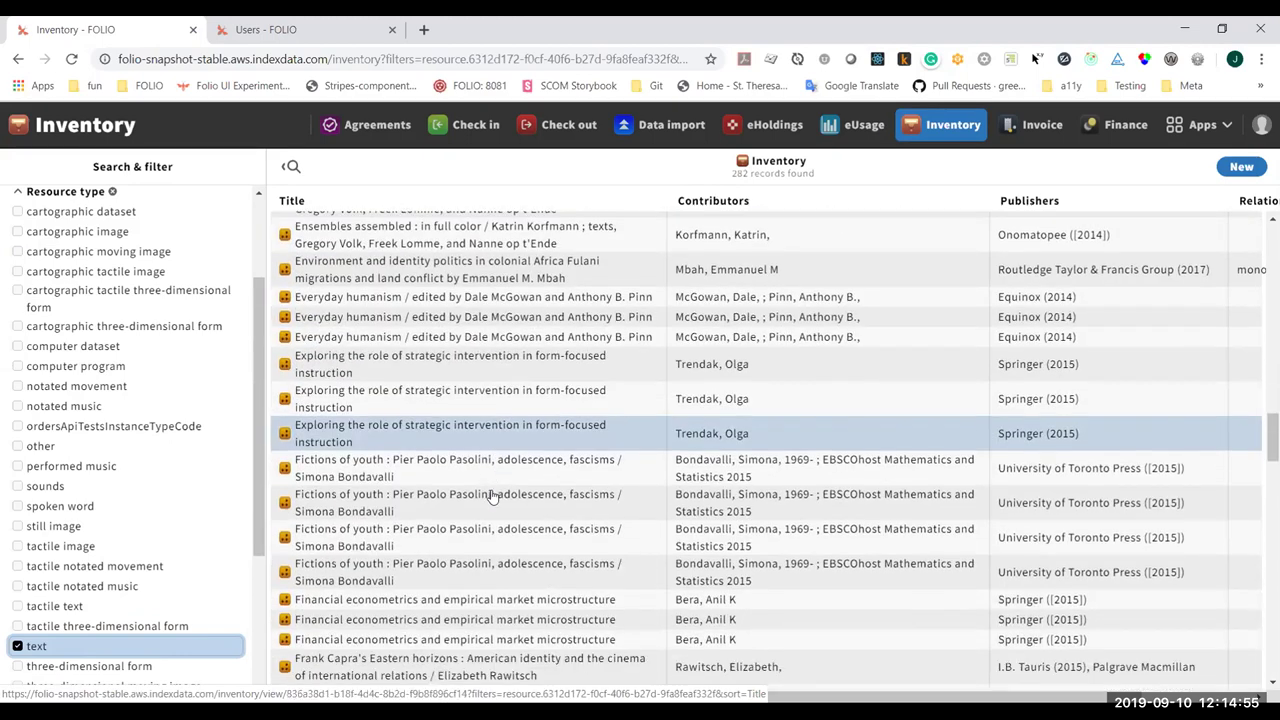
pyautogui.scroll(-6, 492, 497)
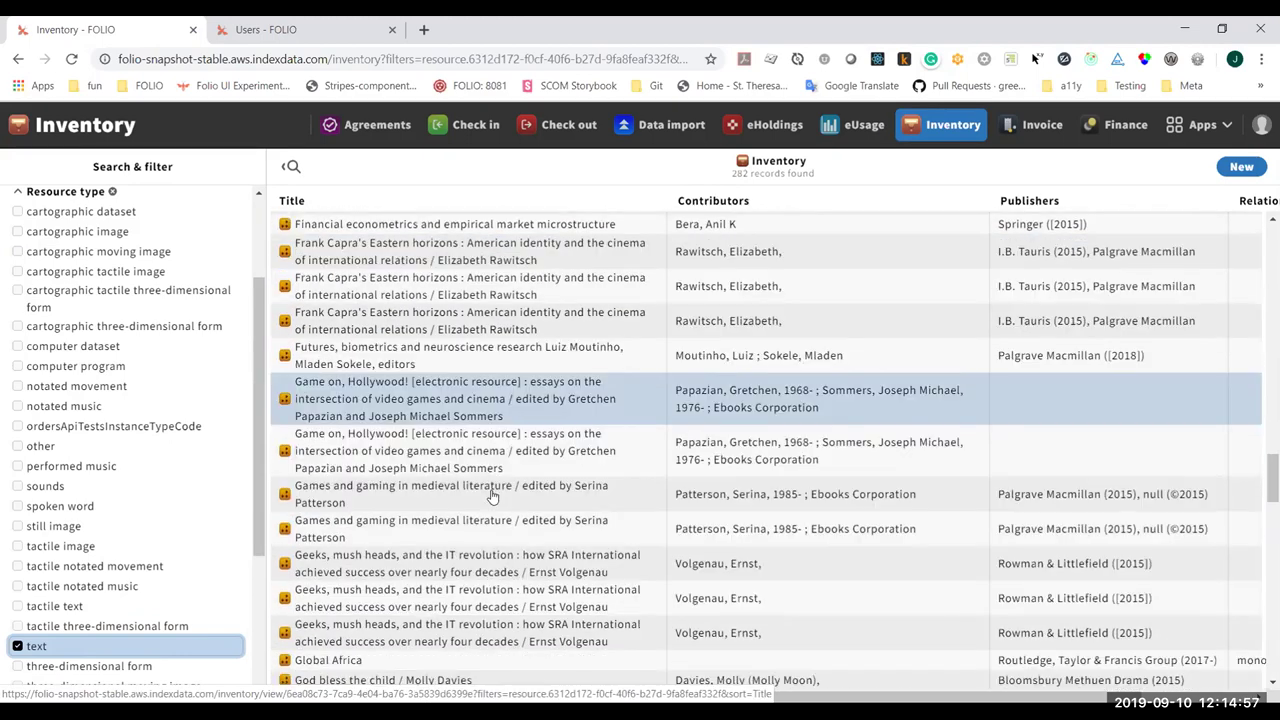
pyautogui.scroll(-3, 492, 497)
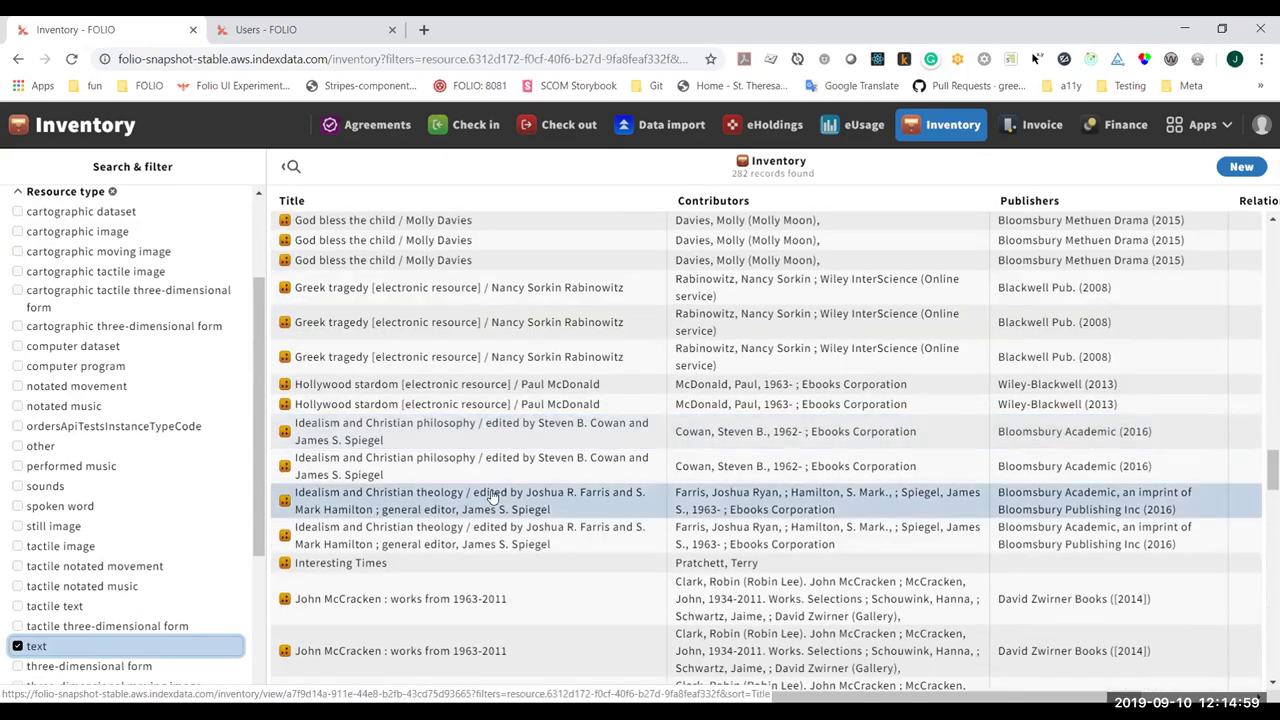
pyautogui.scroll(-1, 492, 497)
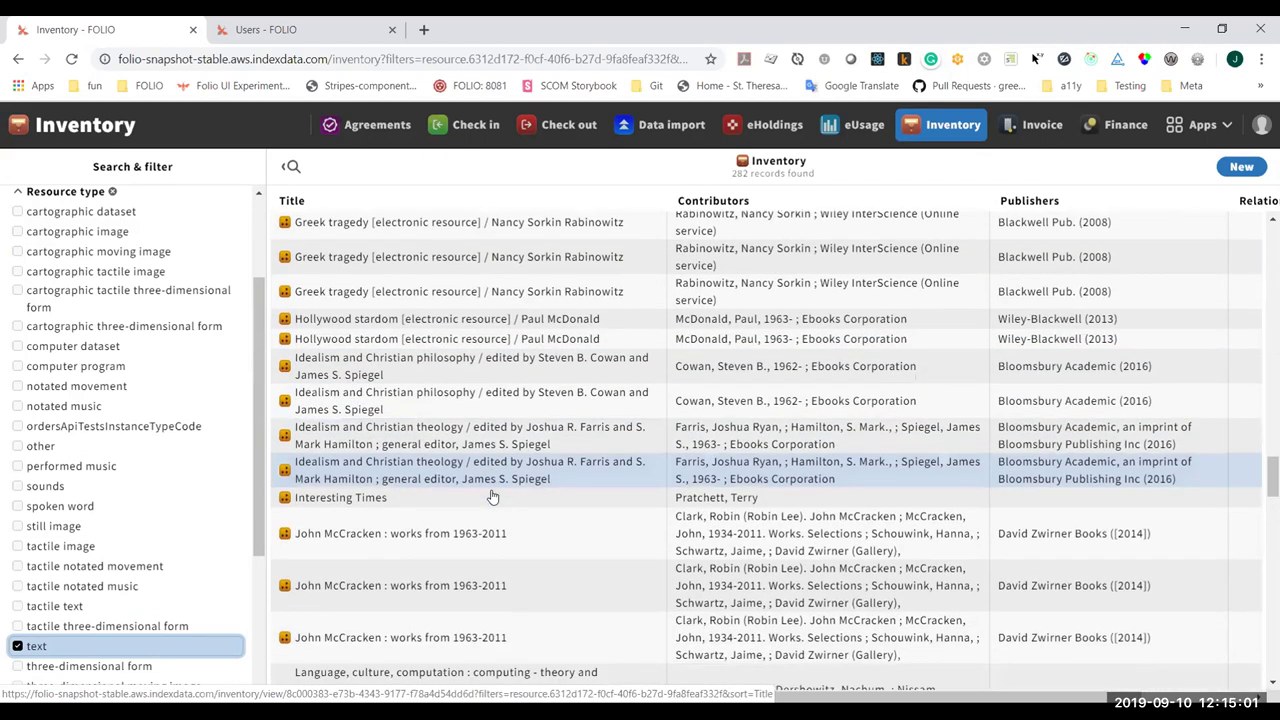
pyautogui.scroll(-3, 492, 497)
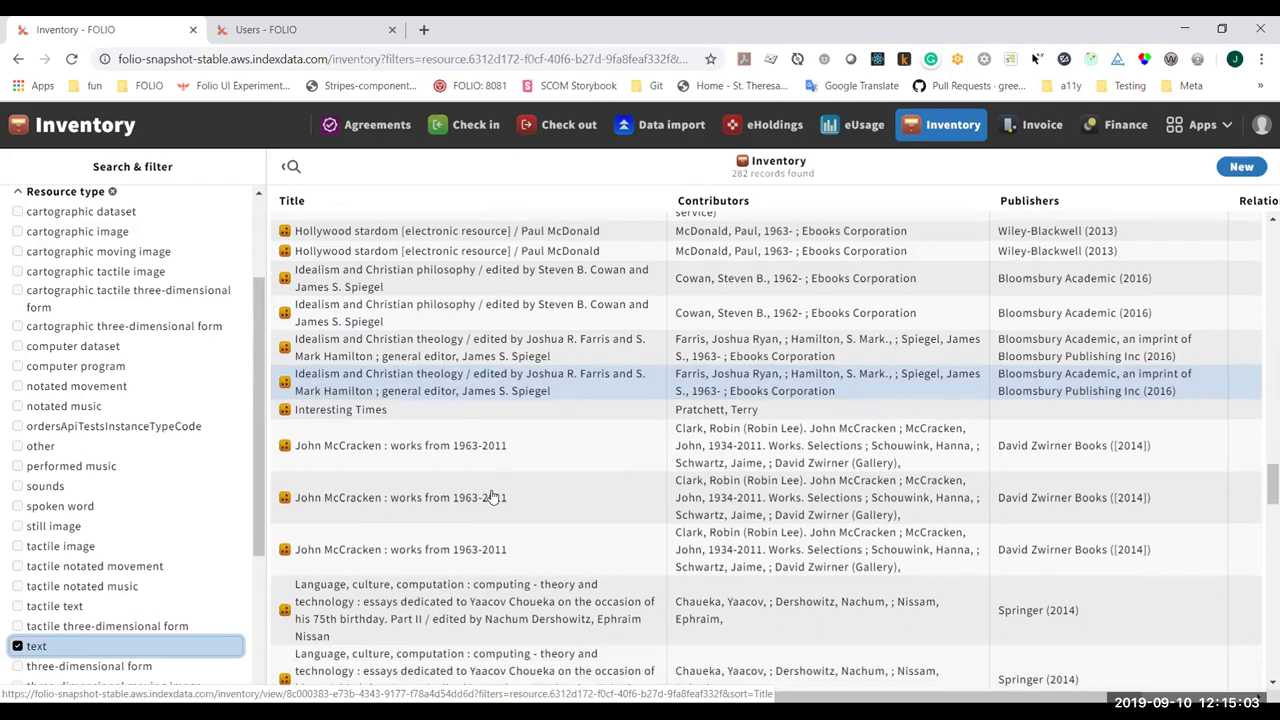
pyautogui.scroll(-3, 492, 497)
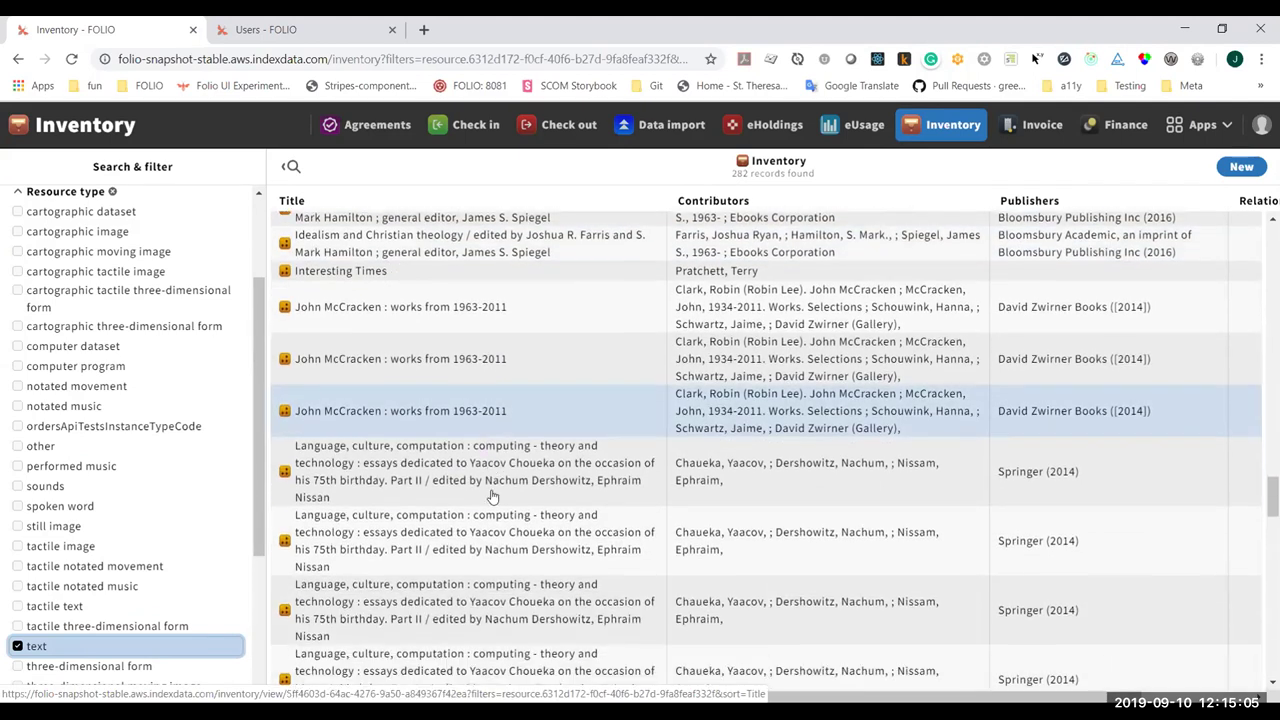
pyautogui.click(449, 432)
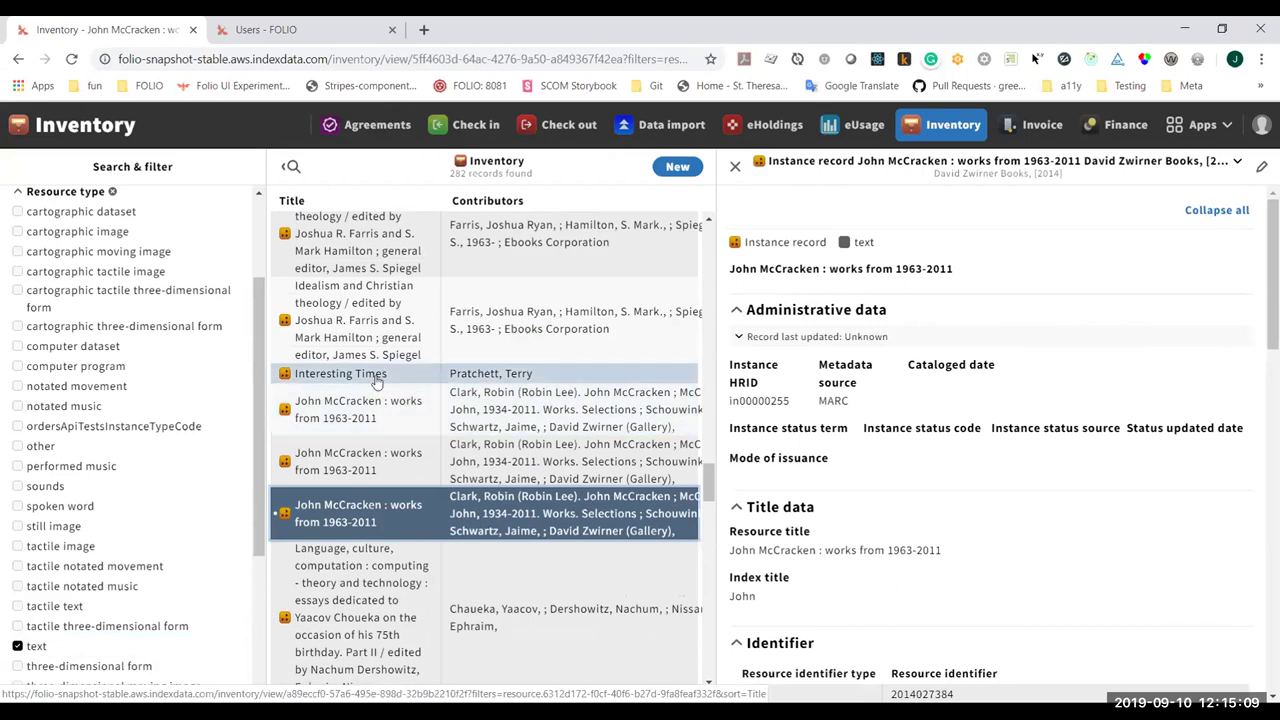
pyautogui.scroll(10, 376, 383)
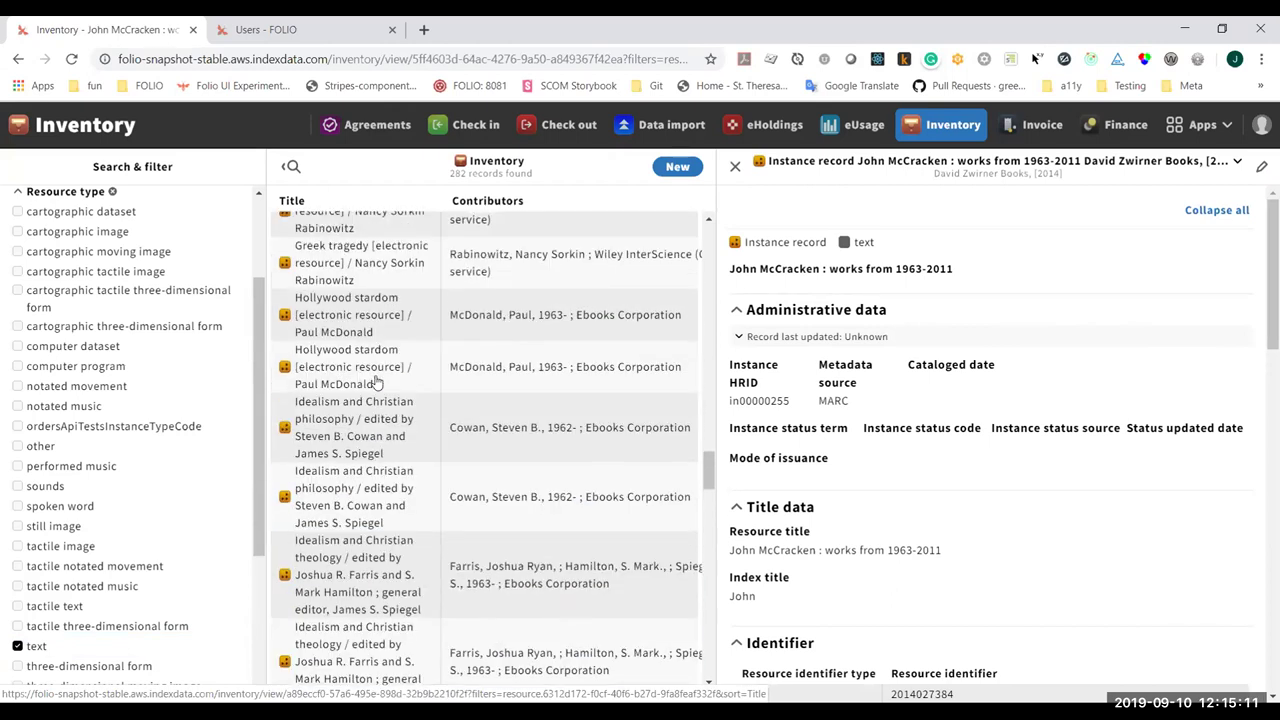
pyautogui.scroll(15, 376, 383)
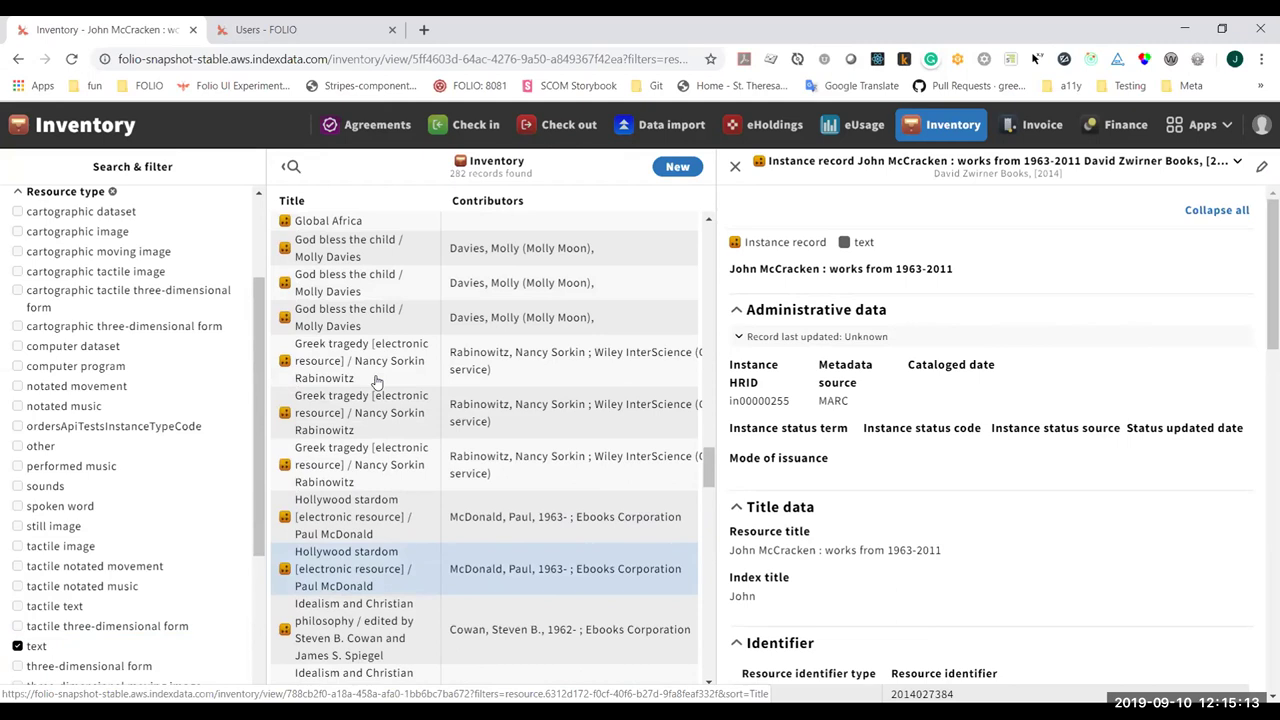
pyautogui.scroll(12, 376, 383)
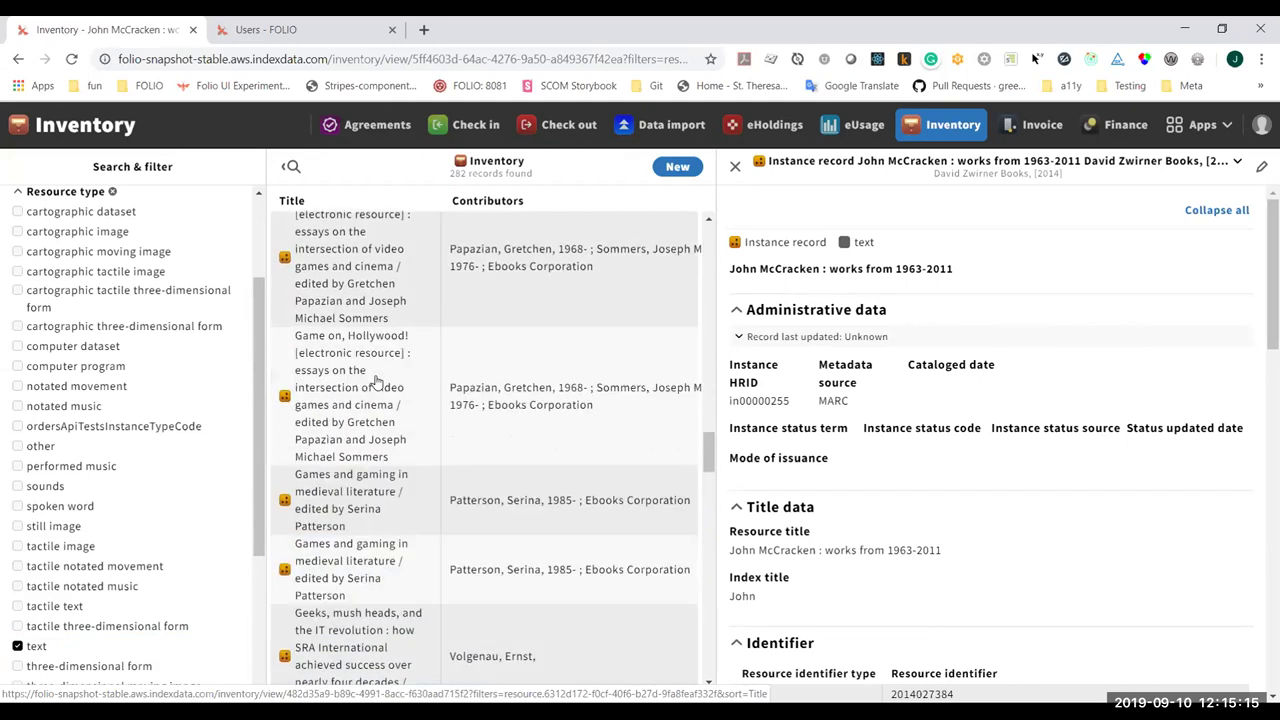
pyautogui.scroll(15, 376, 383)
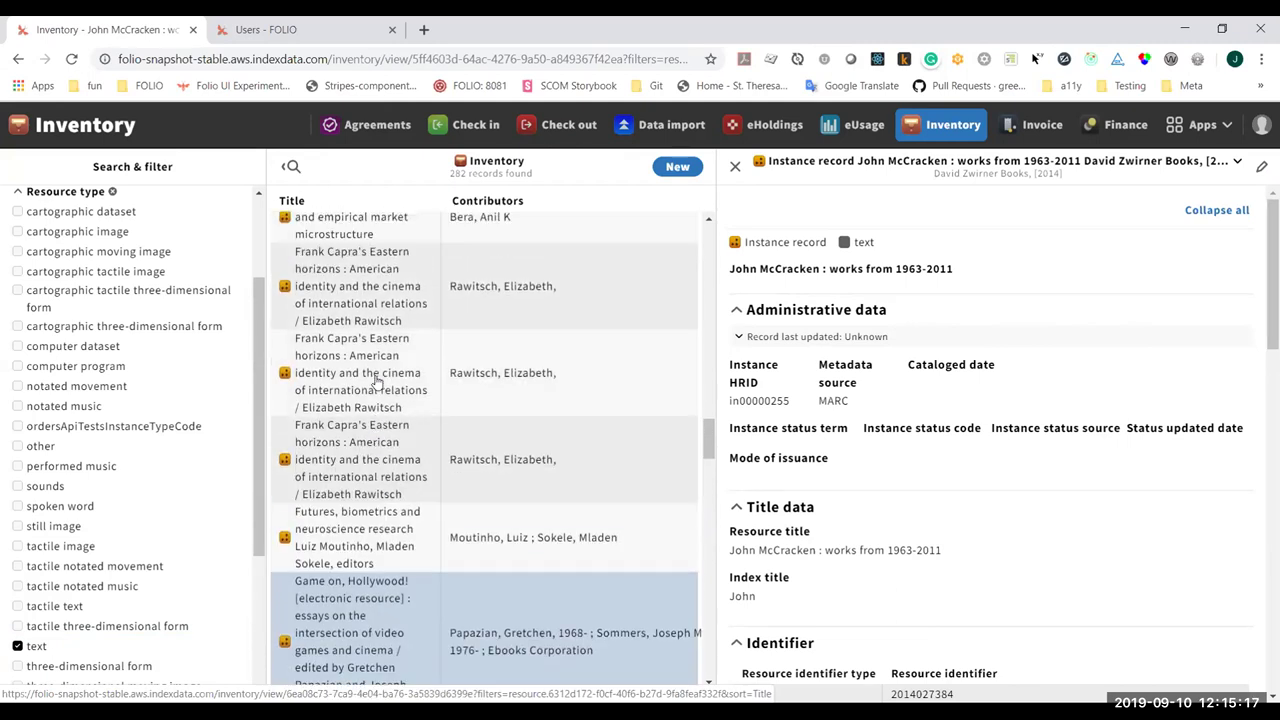
pyautogui.scroll(3, 376, 383)
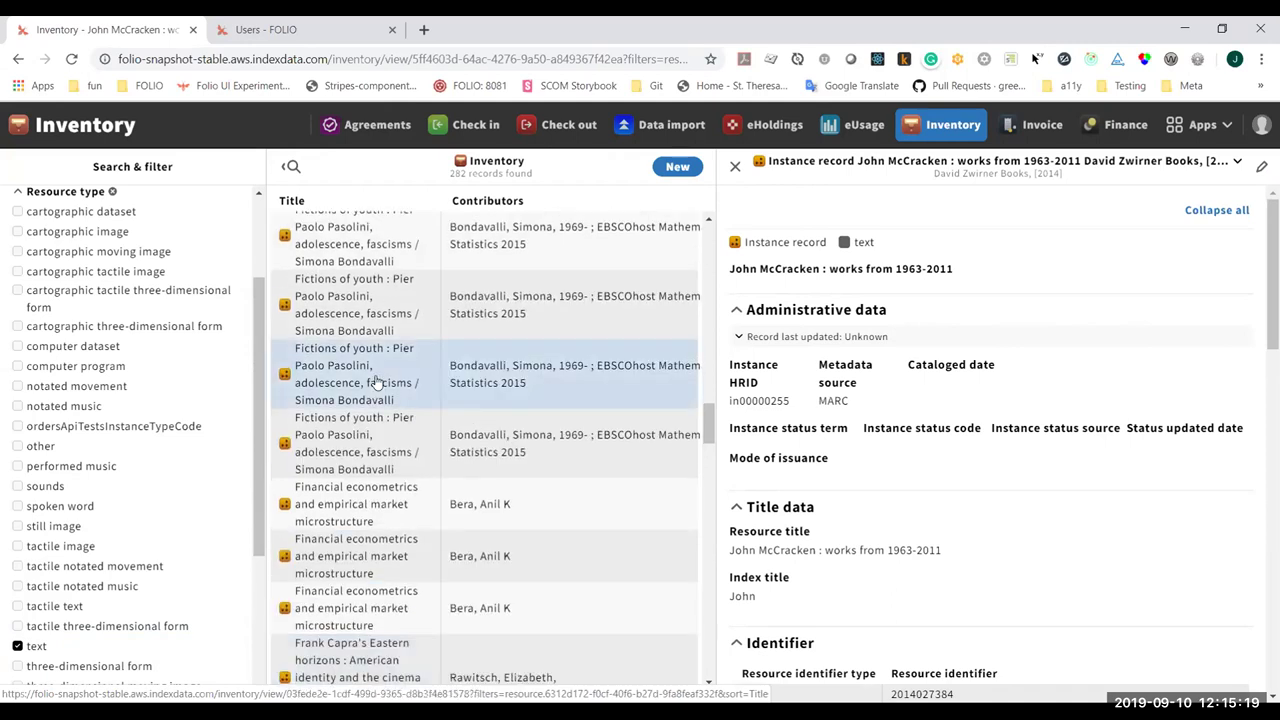
# - On the Users - FOLIO page, open Inventory, filter to text, and scroll the 58 results
pyautogui.click(296, 35)
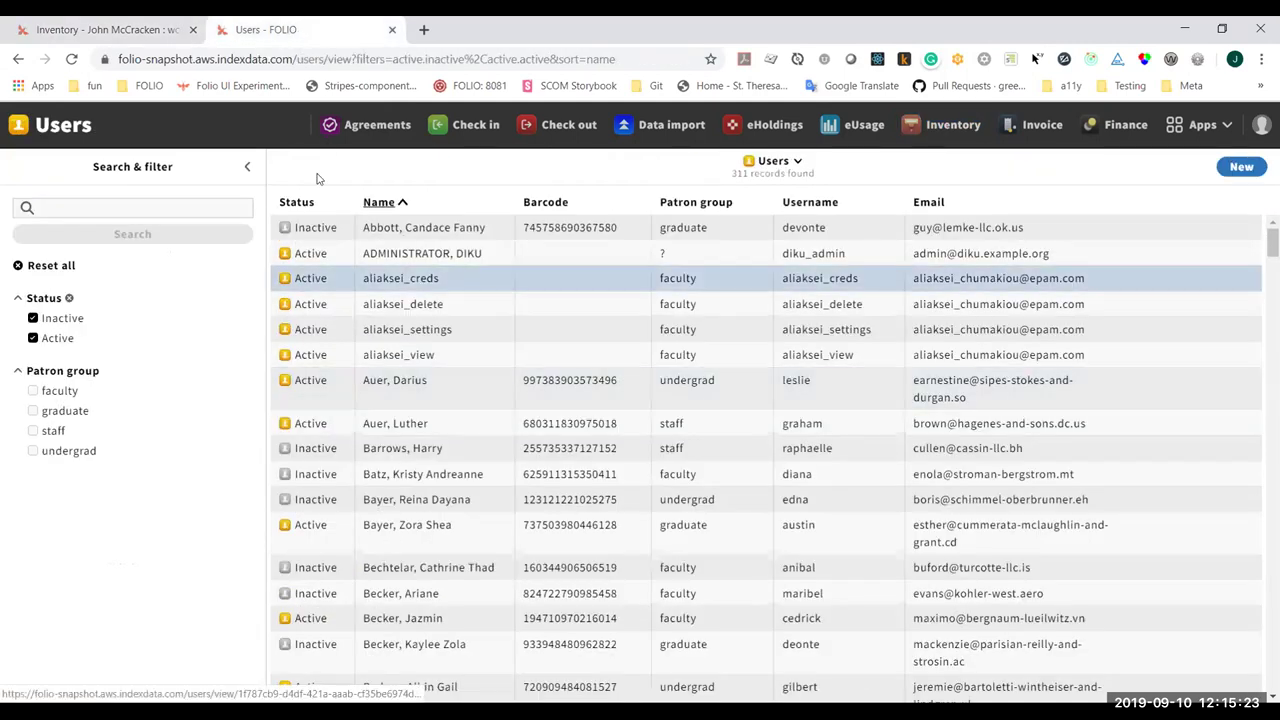
pyautogui.click(935, 140)
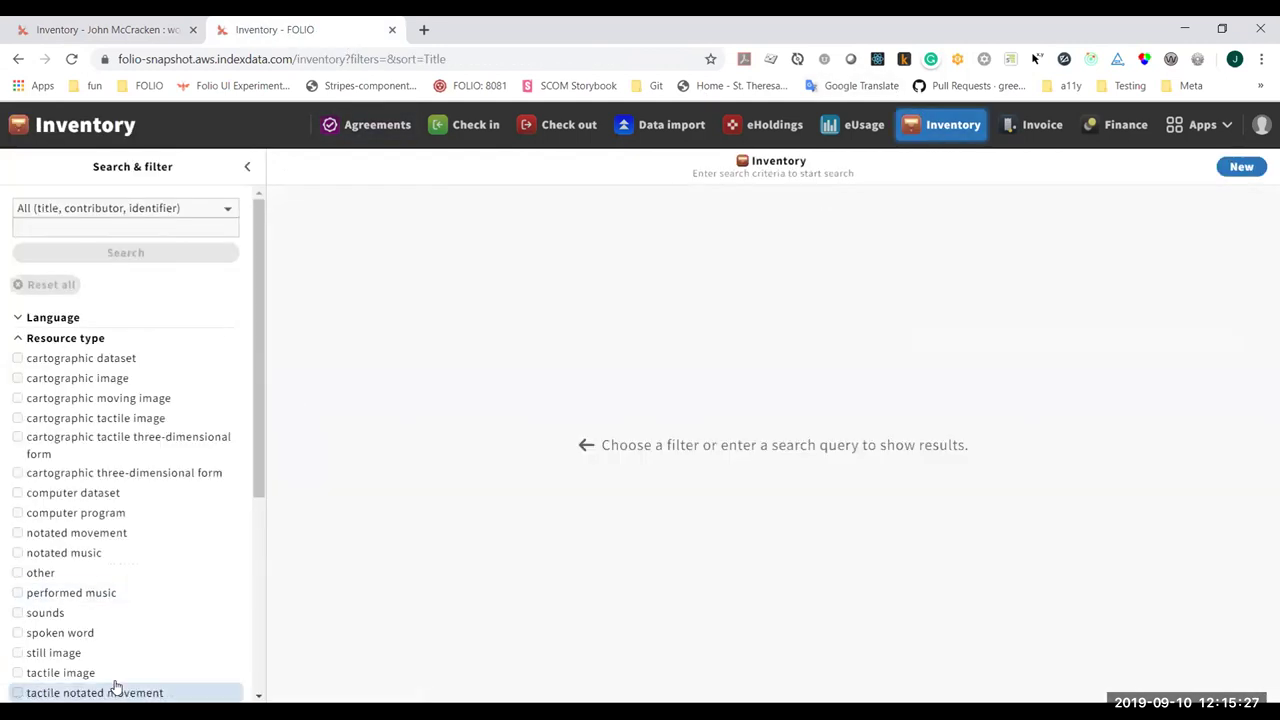
pyautogui.scroll(-2, 131, 614)
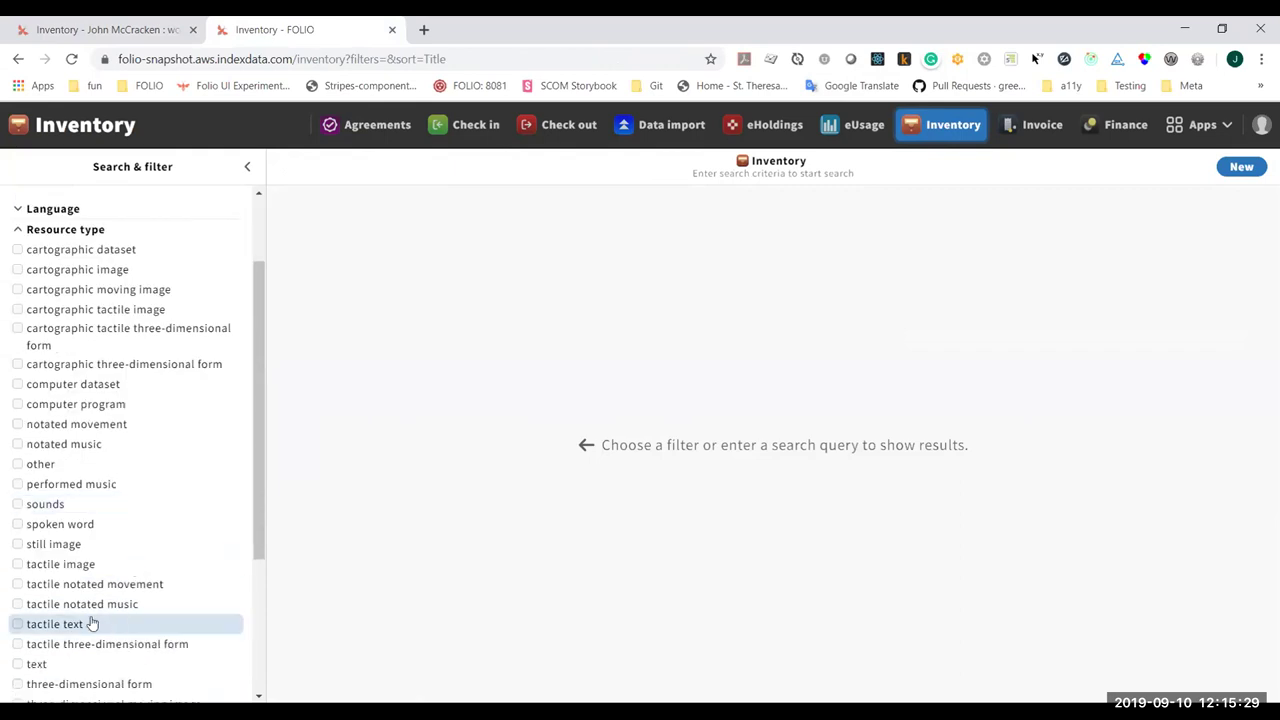
pyautogui.click(66, 664)
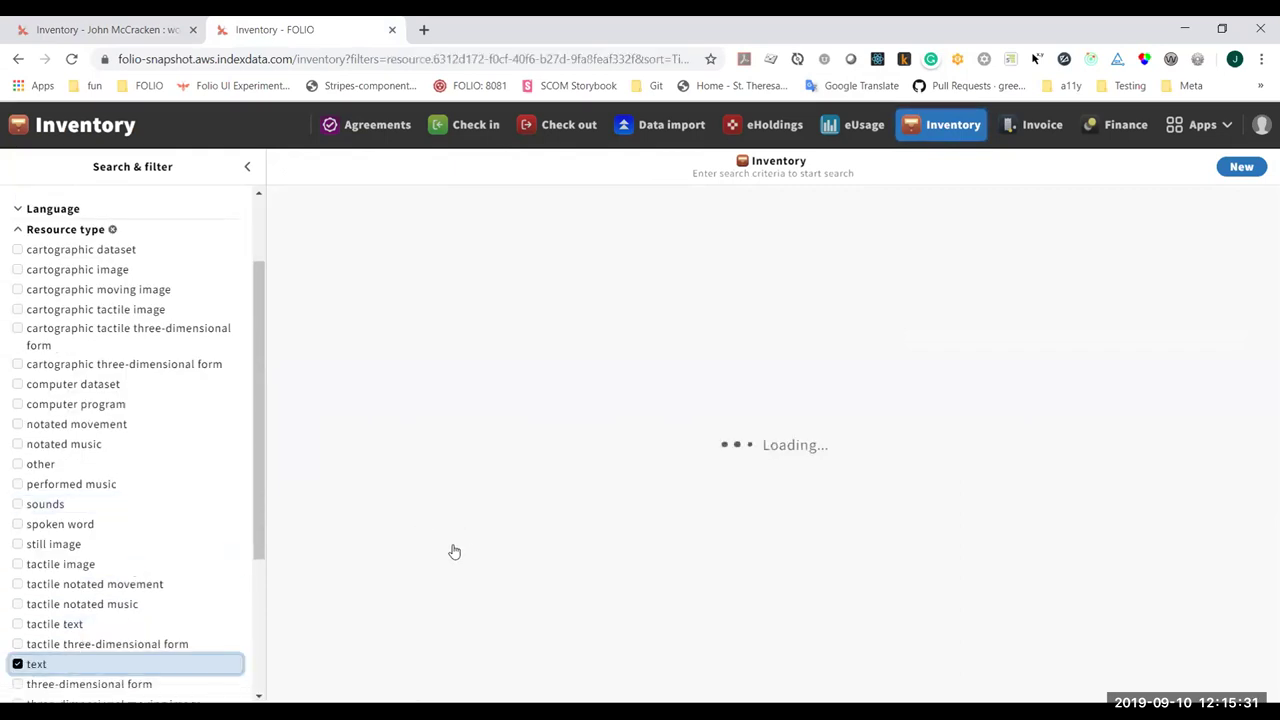
pyautogui.scroll(-2, 457, 622)
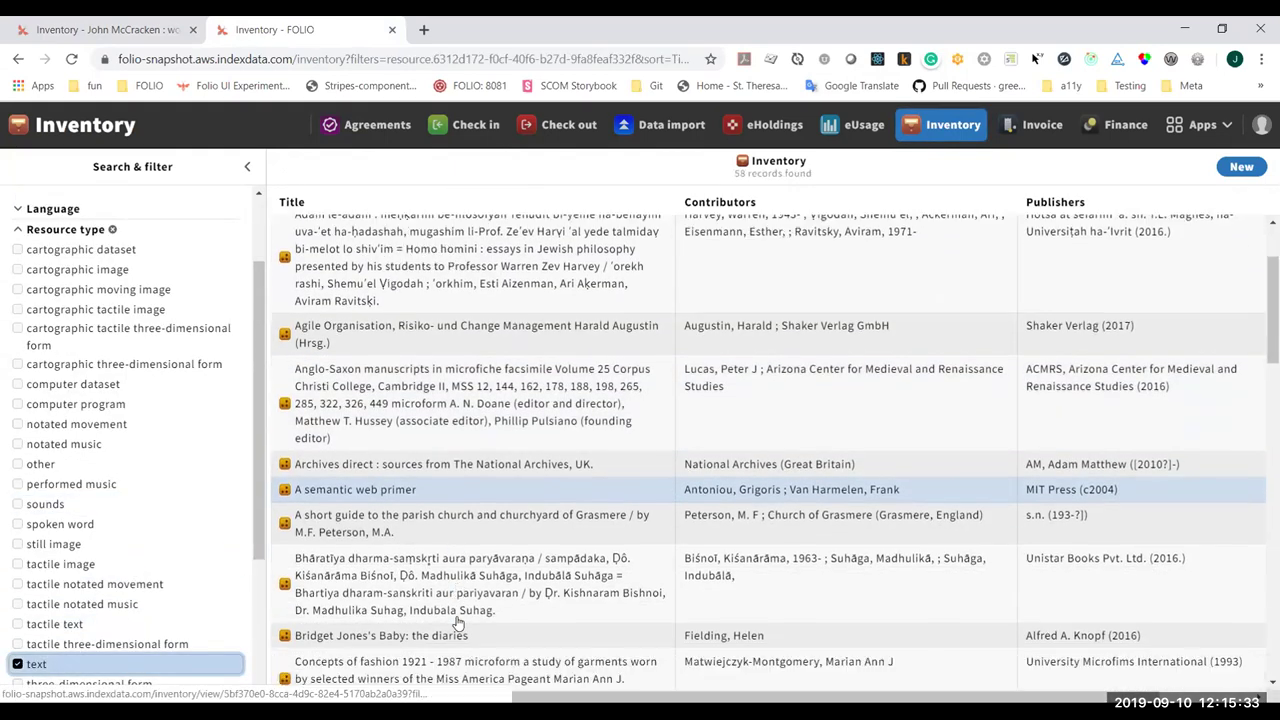
pyautogui.scroll(-2, 457, 622)
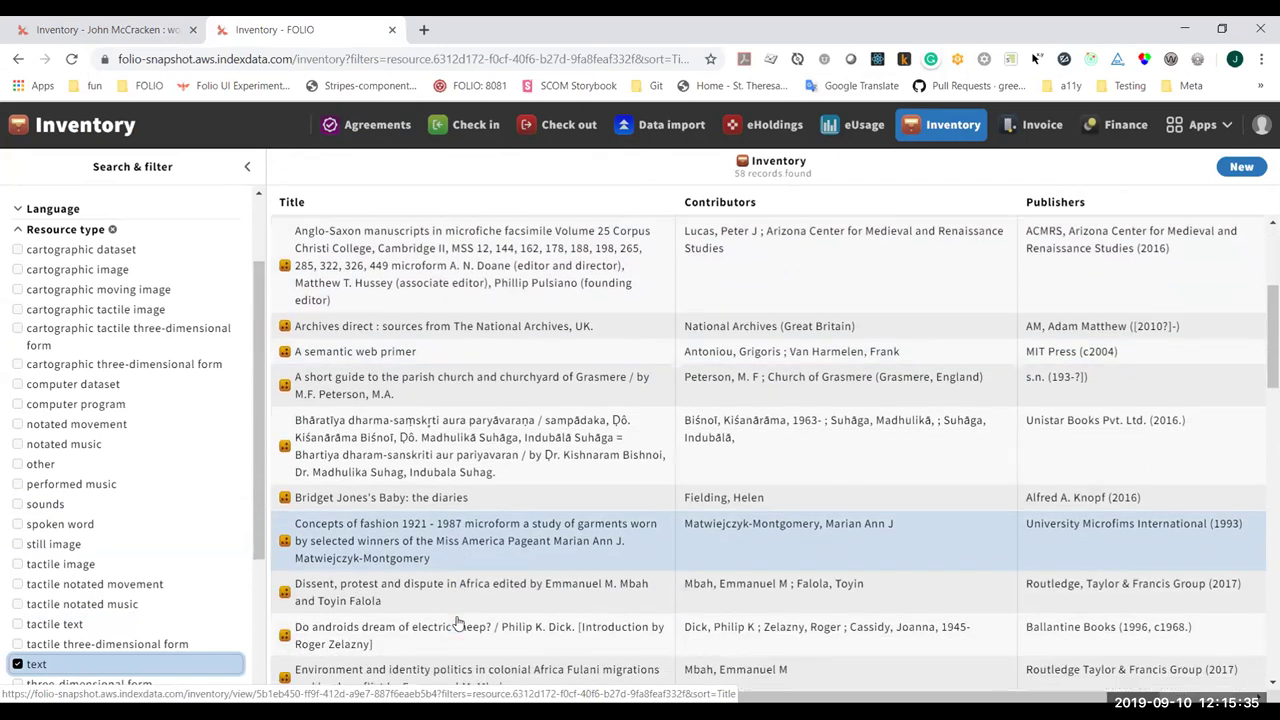
pyautogui.scroll(-2, 457, 622)
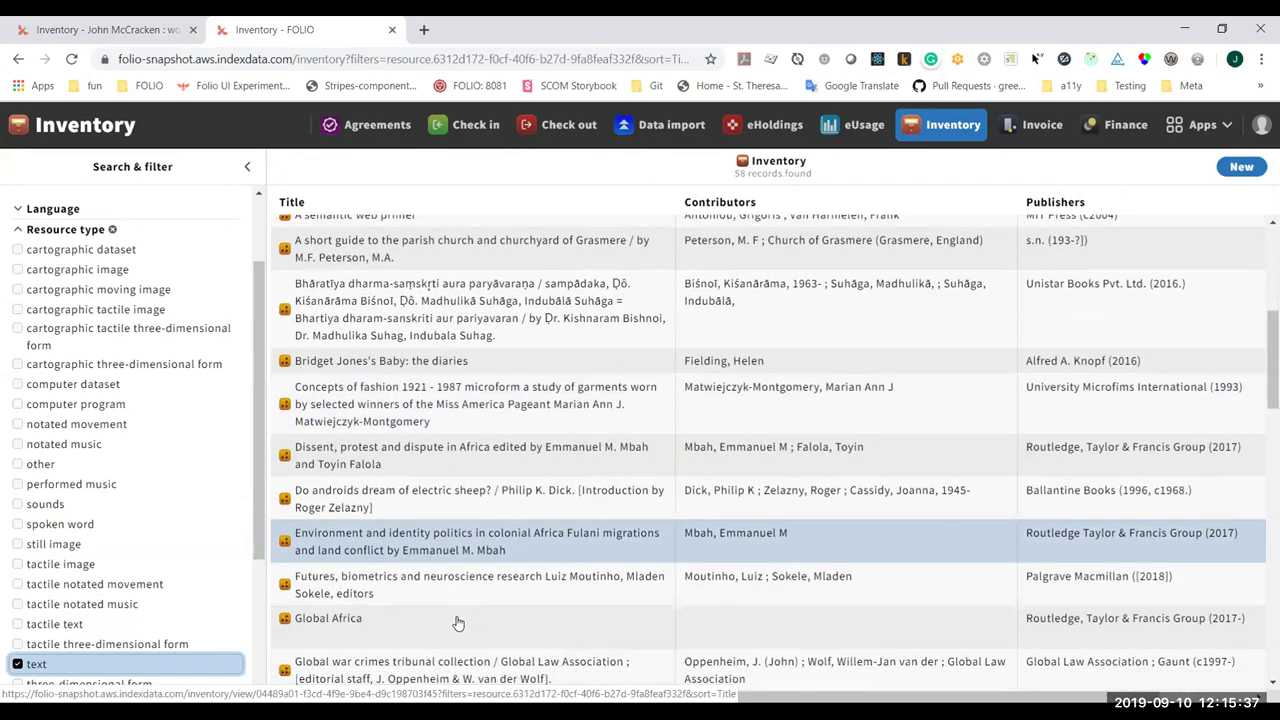
pyautogui.scroll(-3, 457, 622)
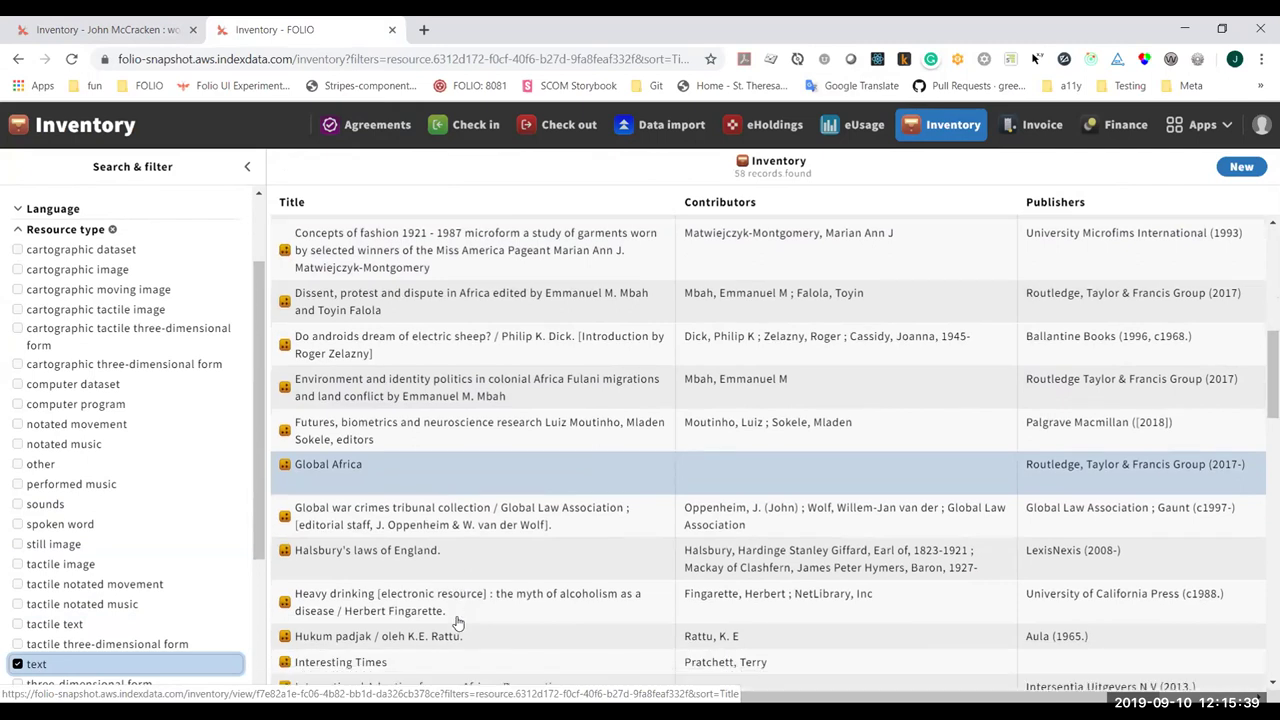
pyautogui.scroll(-4, 457, 622)
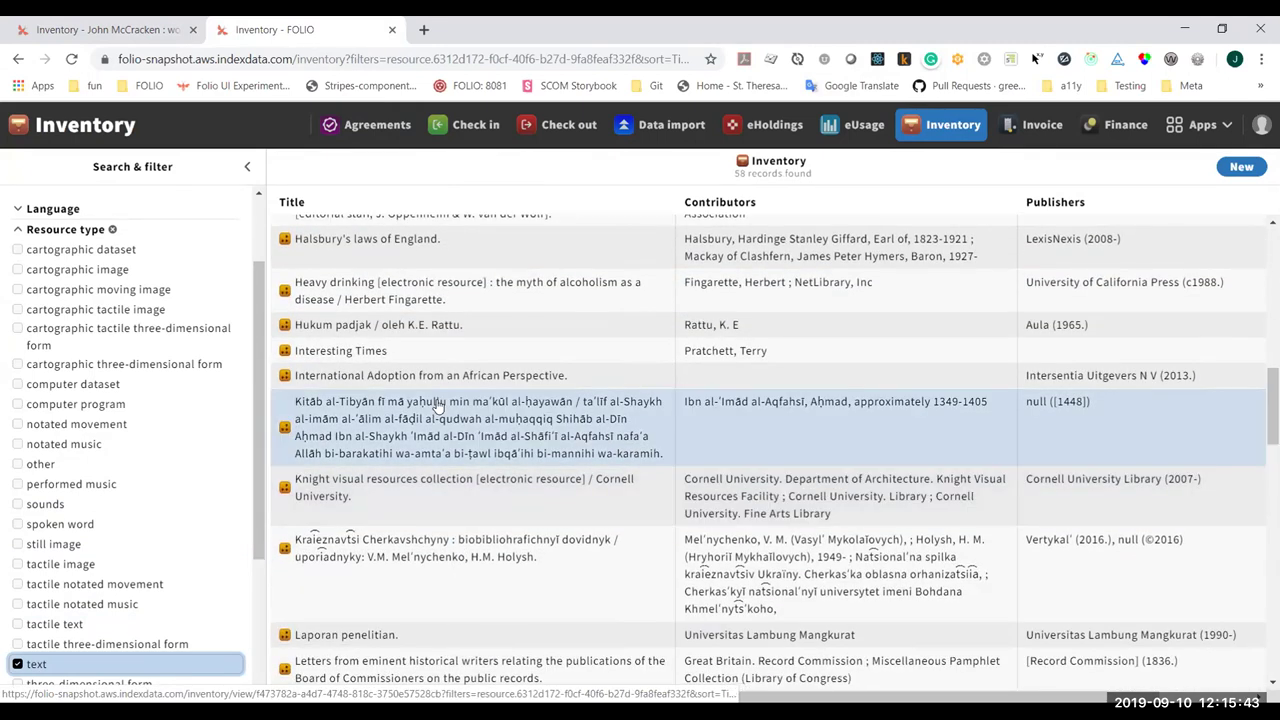
# - Open the Kitāb al-Tibyān instance record (HRID in00000047) from the text results
pyautogui.click(437, 405)
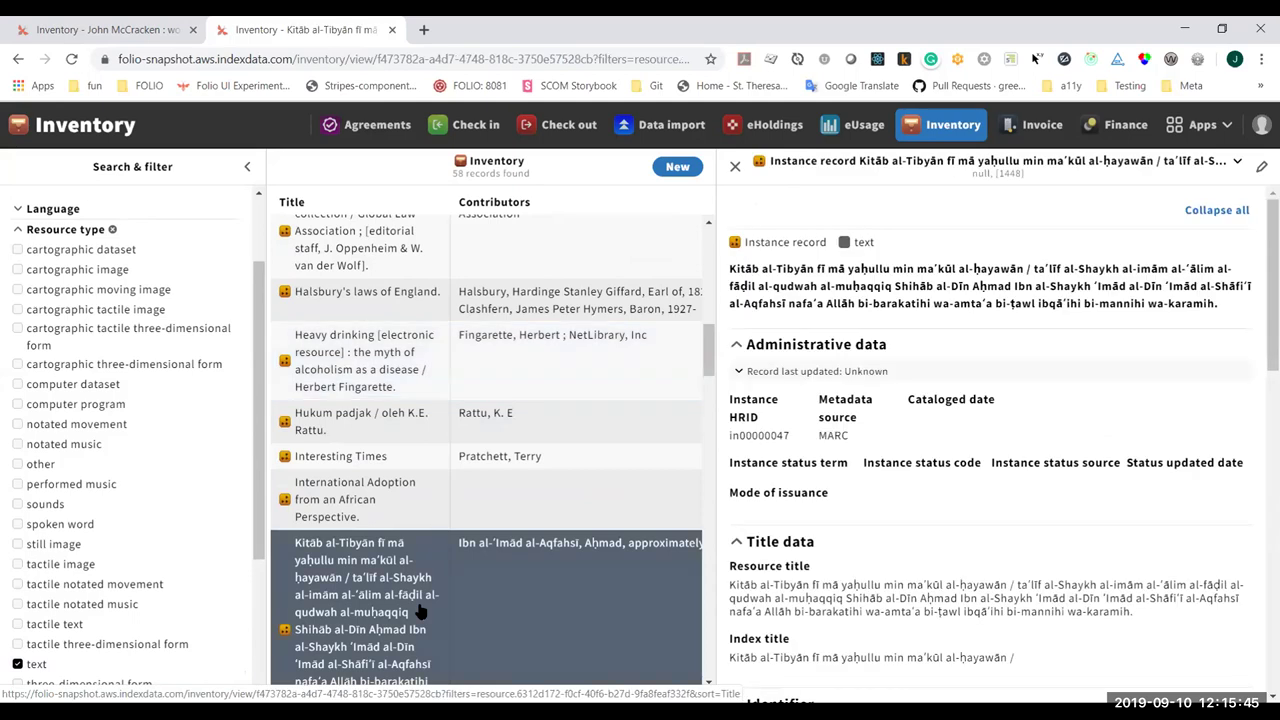
pyautogui.scroll(-3, 420, 612)
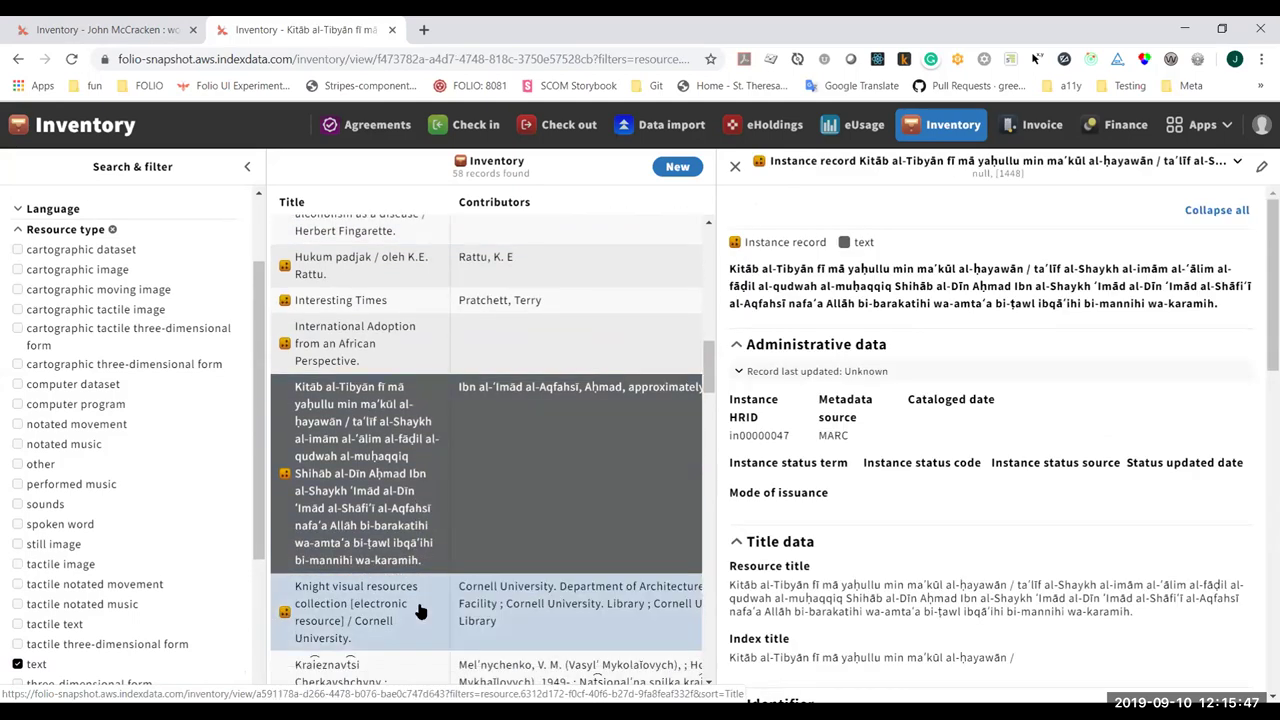
pyautogui.scroll(-3, 420, 612)
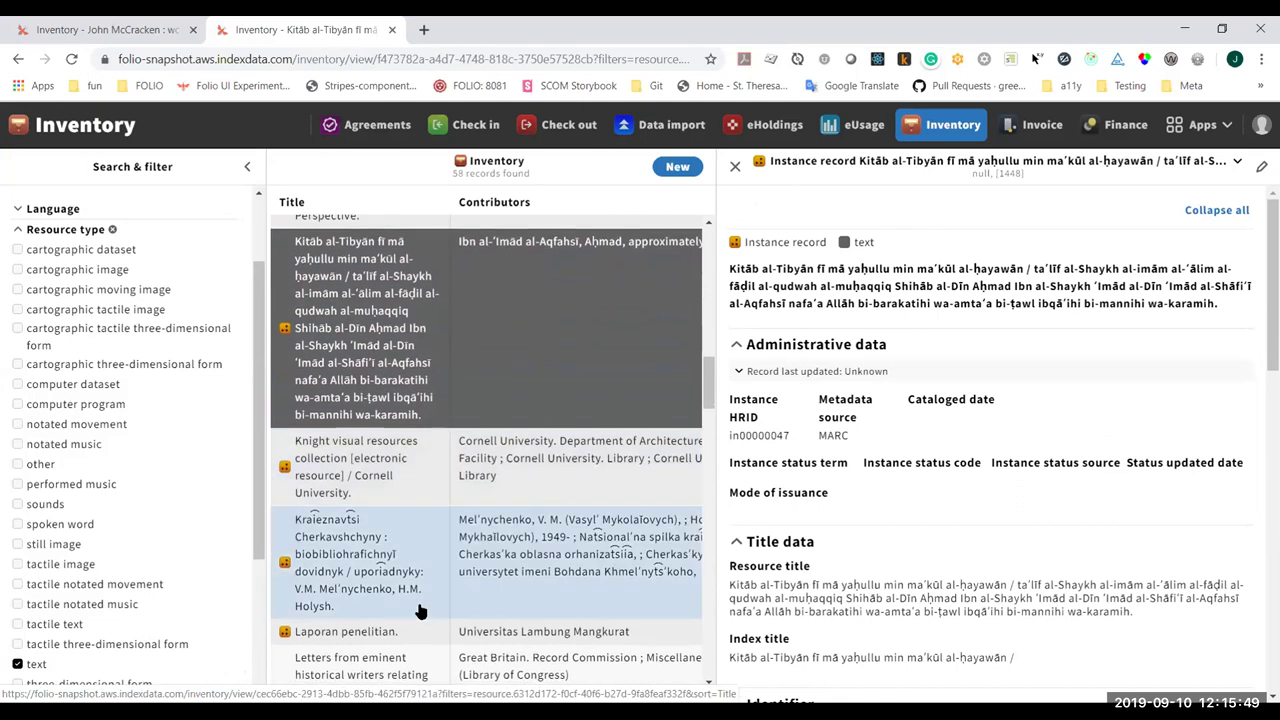
pyautogui.scroll(-4, 420, 612)
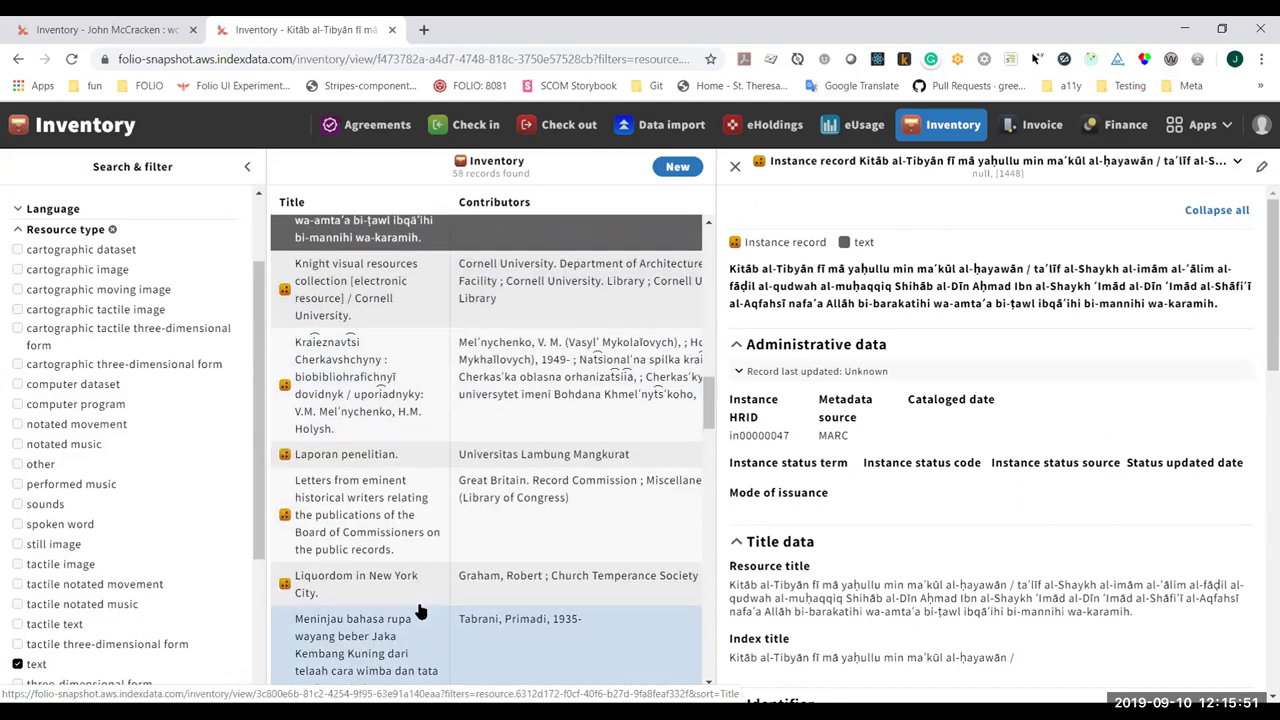
pyautogui.scroll(-7, 420, 612)
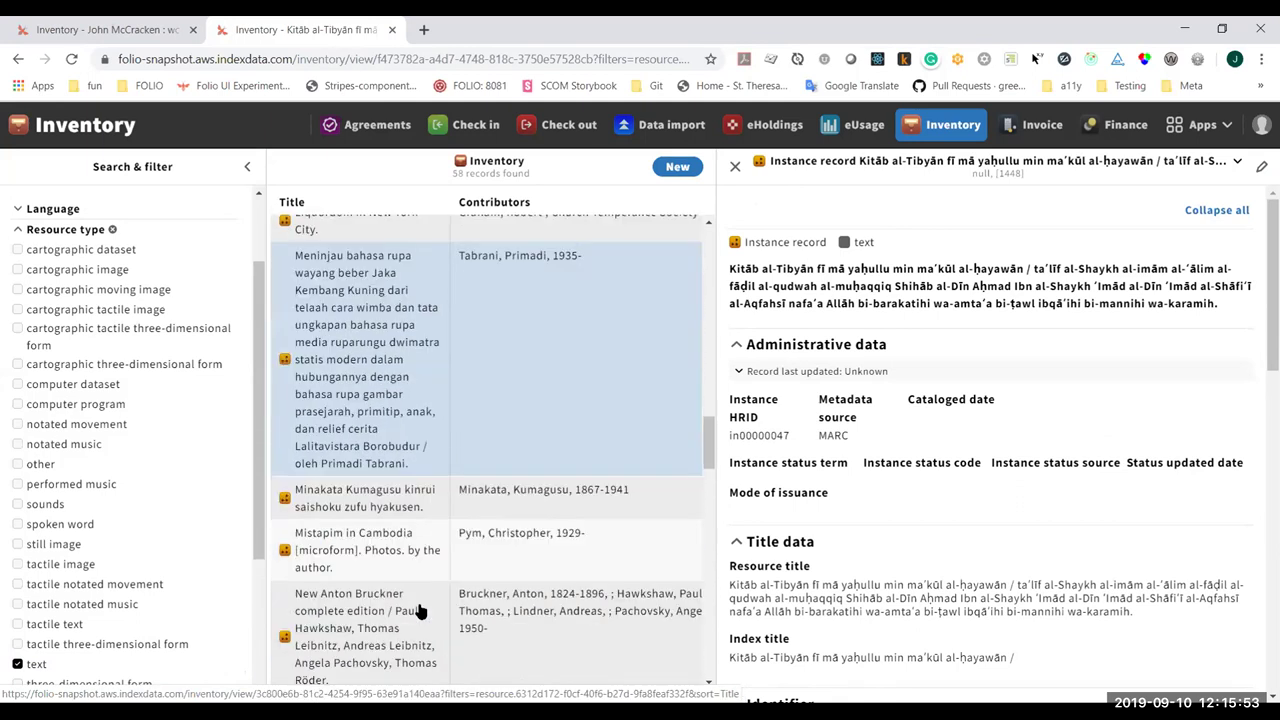
pyautogui.scroll(-2, 420, 612)
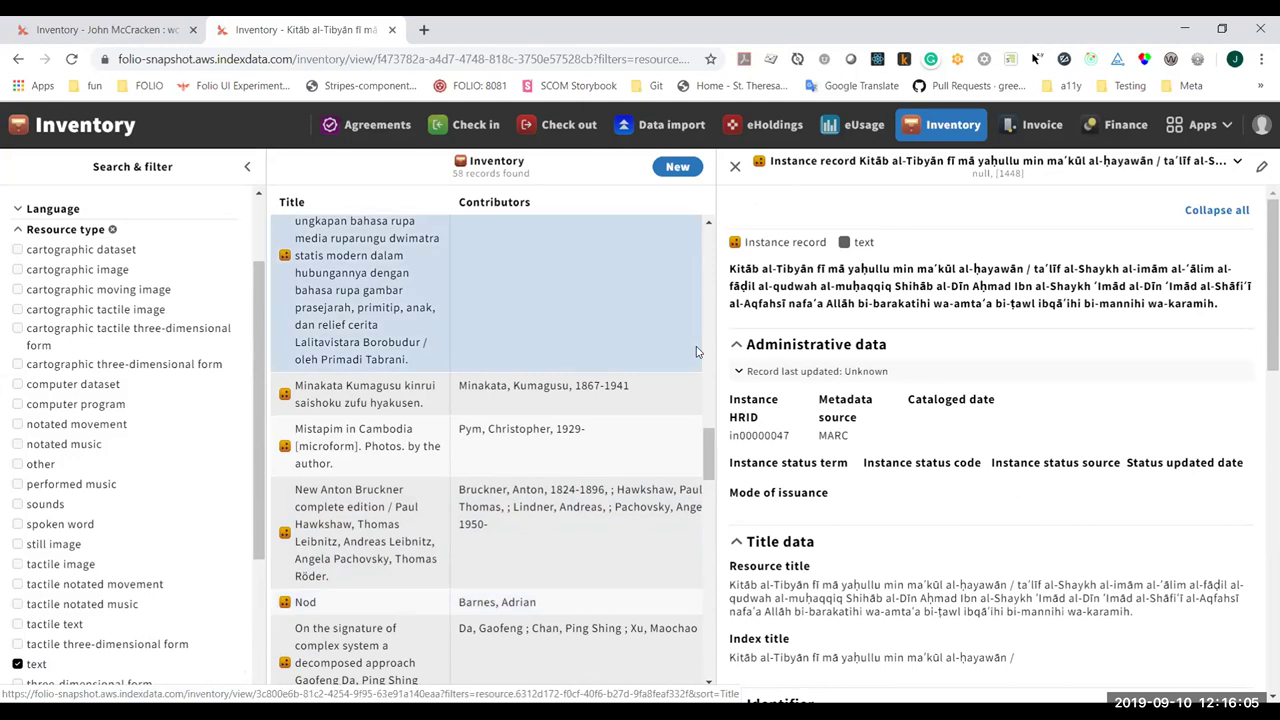
# - Close the Kitāb al-Tibyān record pane and scroll back up the results list
pyautogui.click(736, 178)
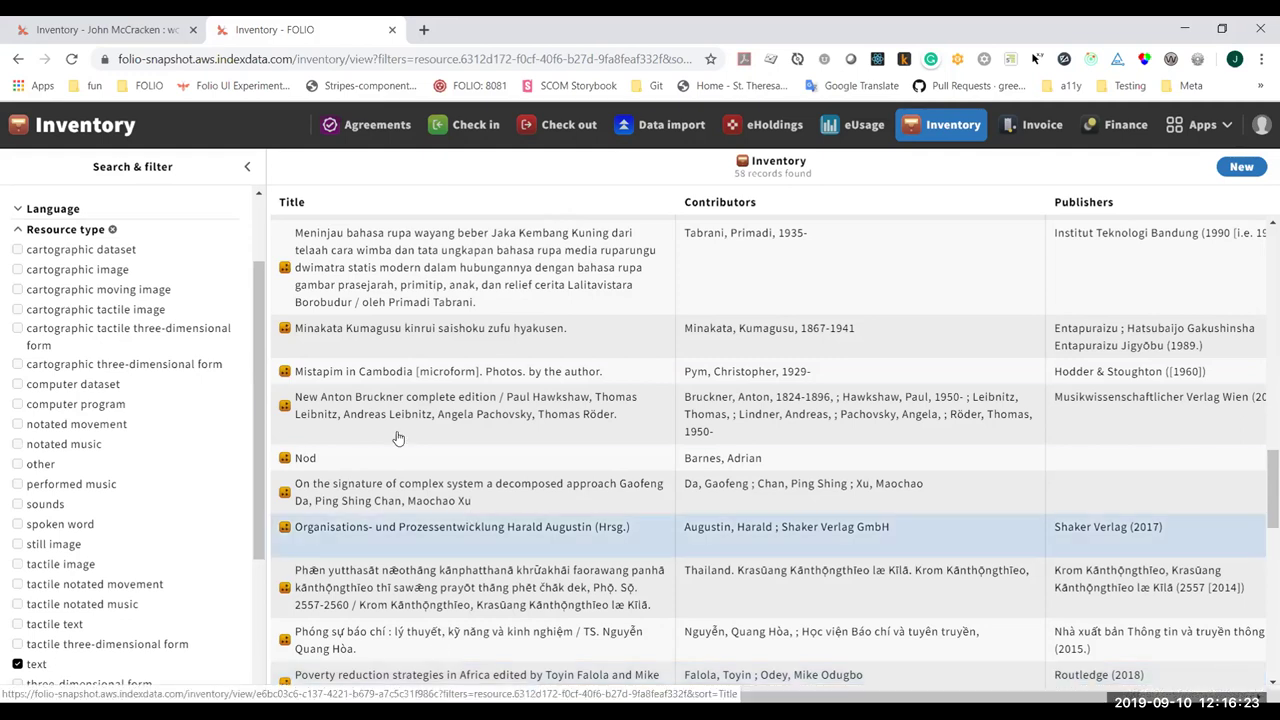
pyautogui.scroll(1, 388, 321)
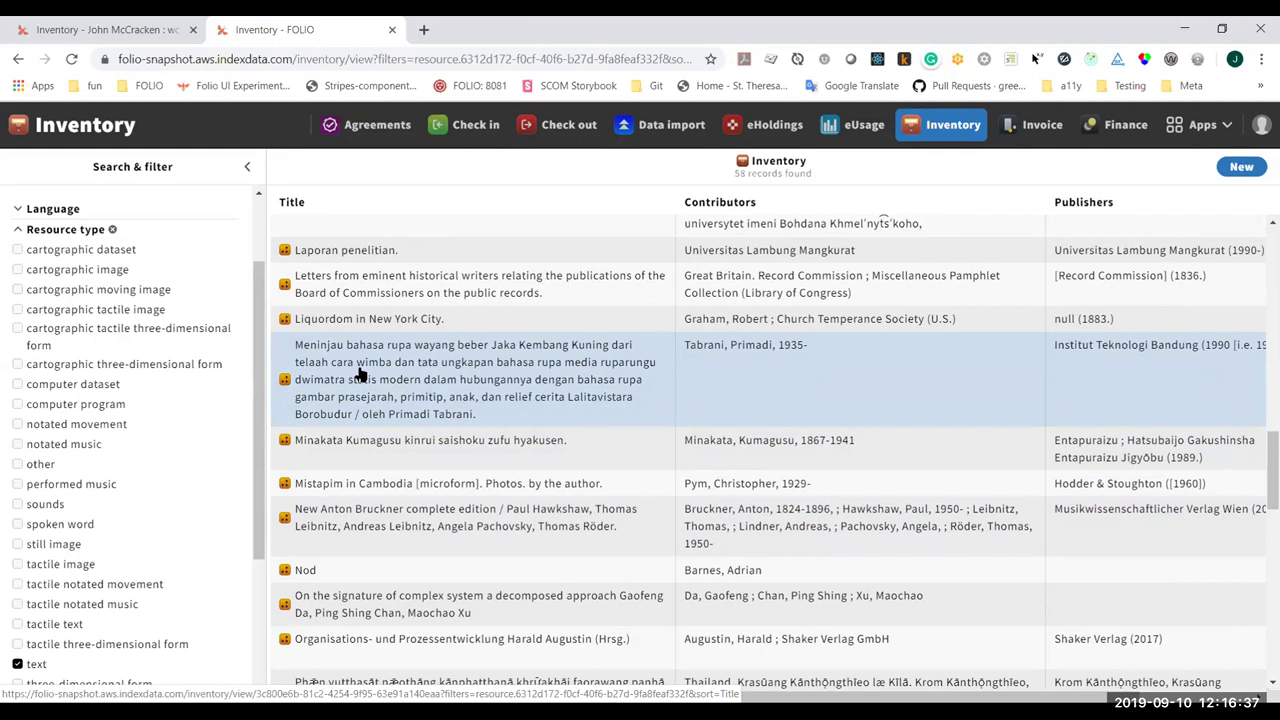
pyautogui.scroll(2, 362, 373)
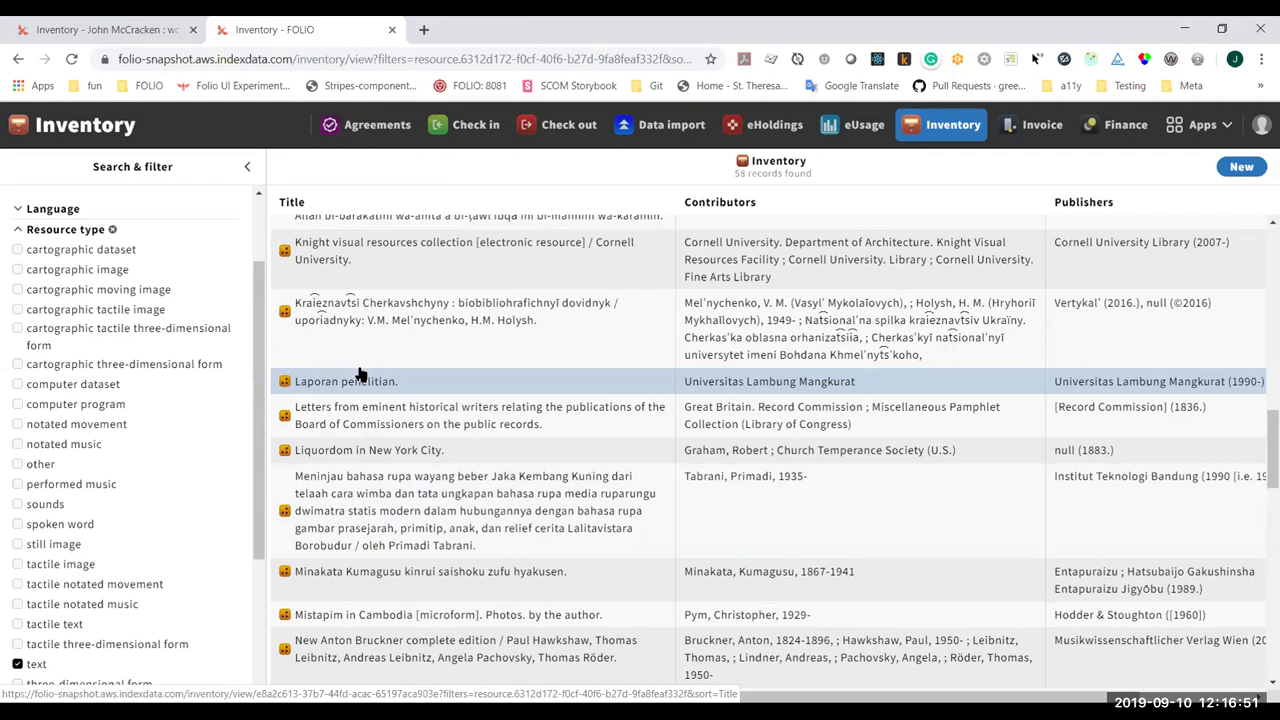
pyautogui.scroll(5, 360, 373)
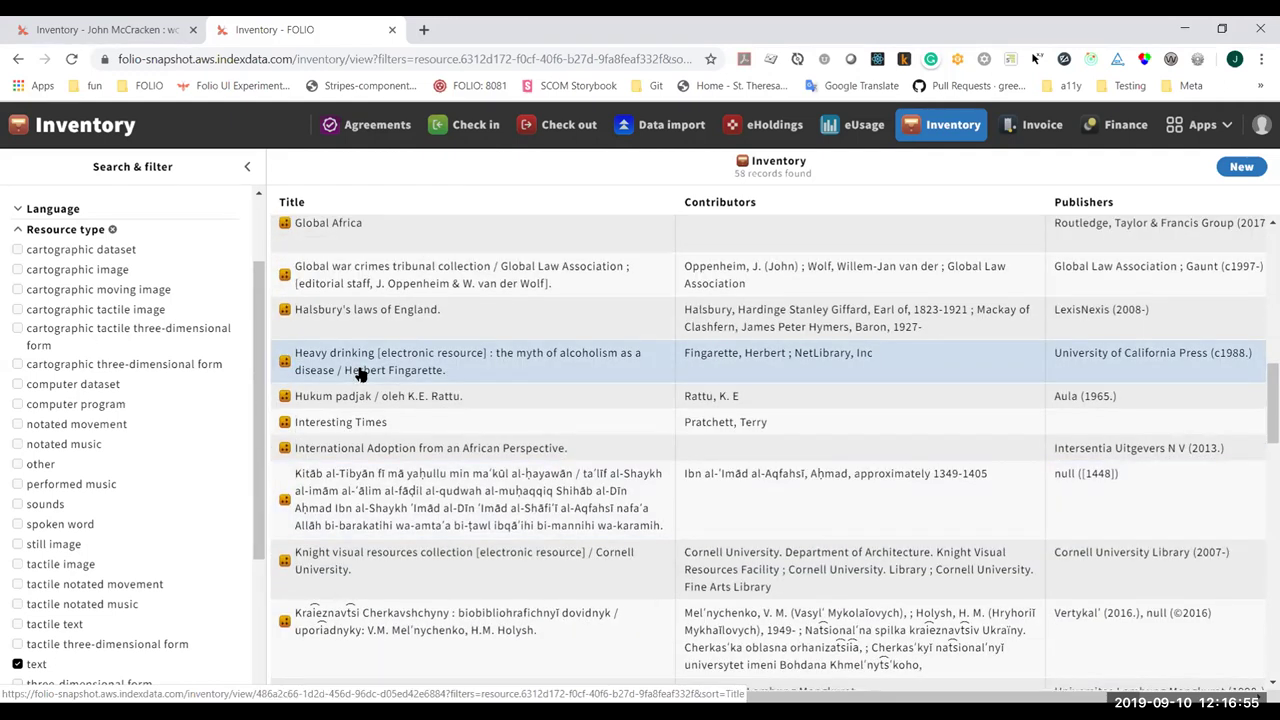
pyautogui.scroll(2, 360, 373)
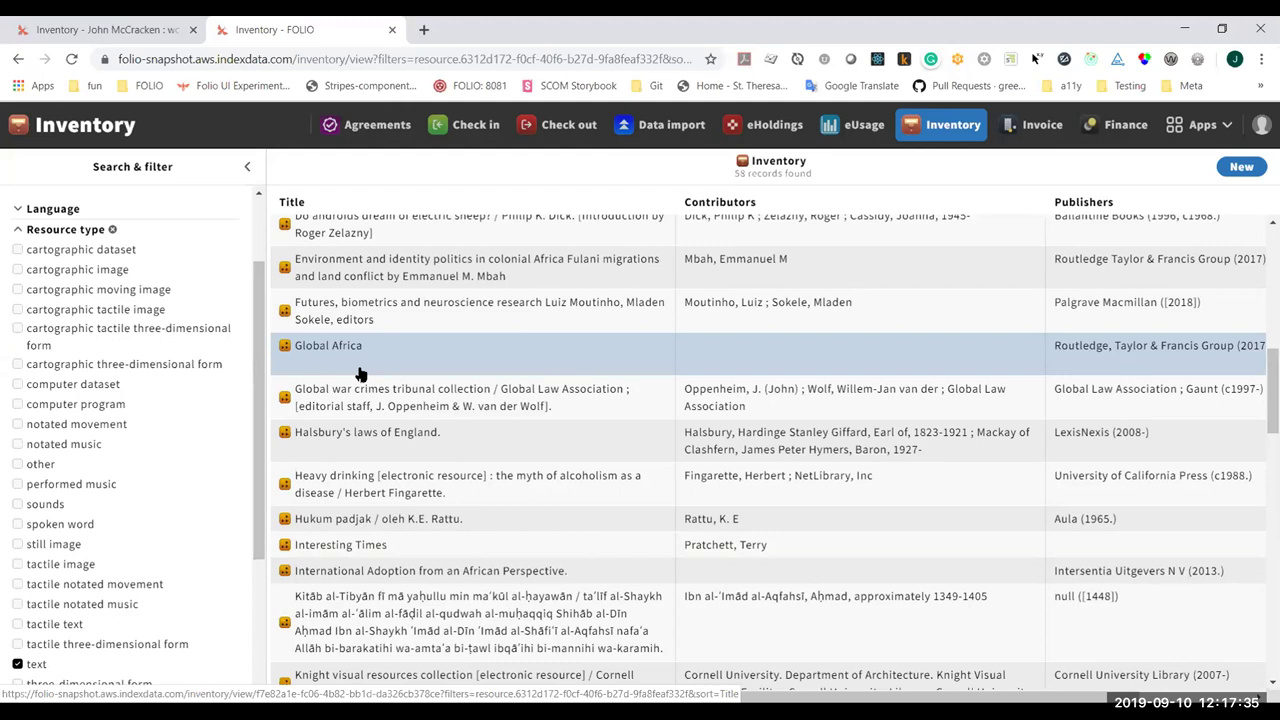
pyautogui.scroll(3, 575, 388)
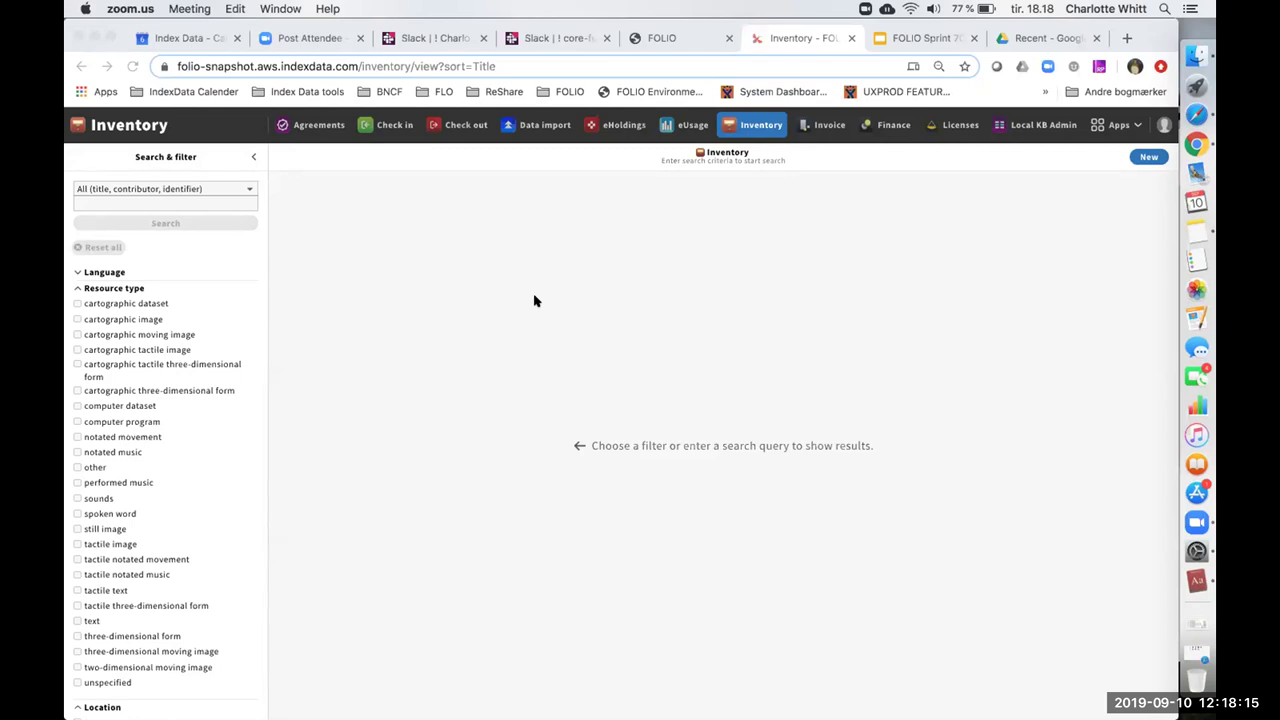
# - Search Inventory for tem*, finding 2 records
pyautogui.click(95, 202)
pyautogui.click(78, 202)
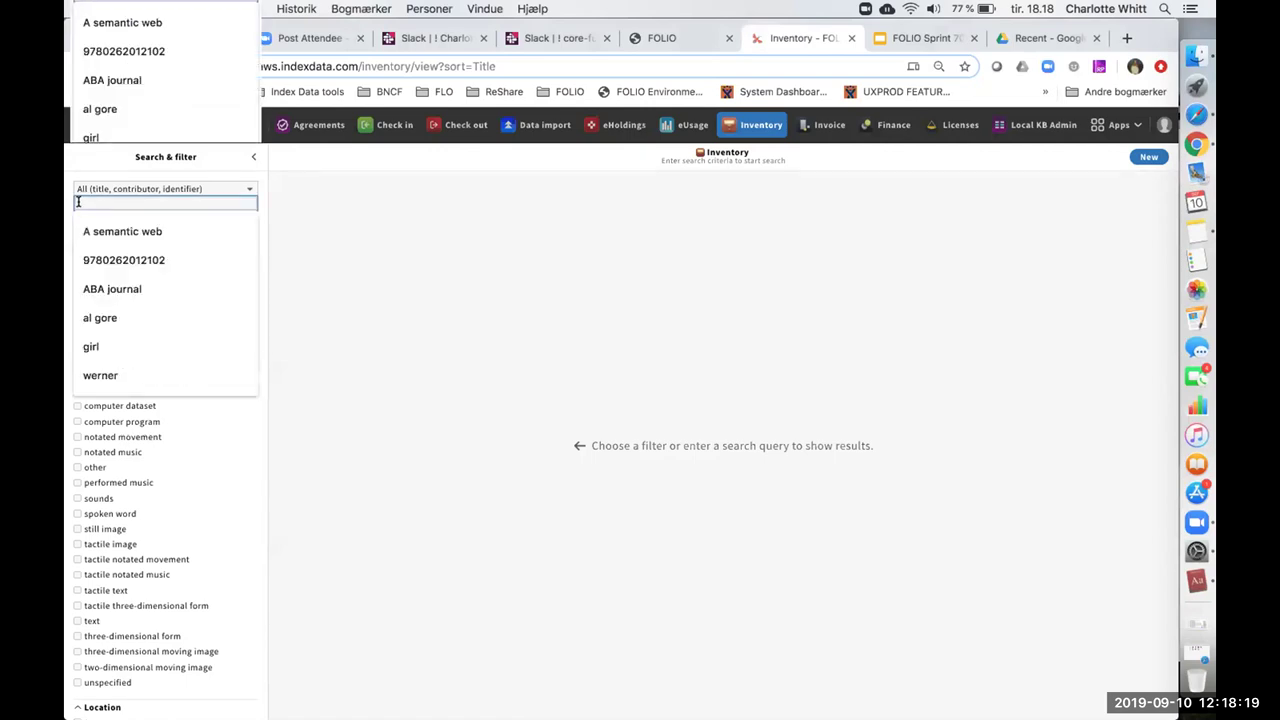
pyautogui.write('t')
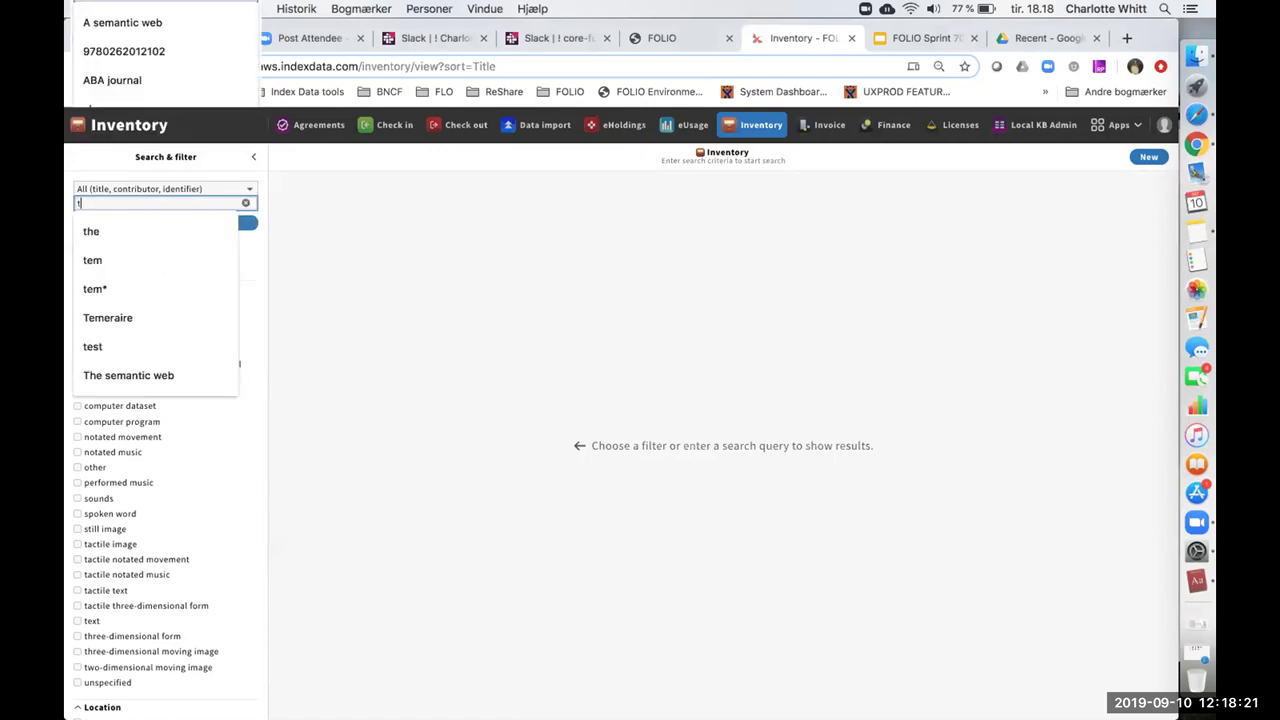
pyautogui.write('em*')
pyautogui.click(152, 223)
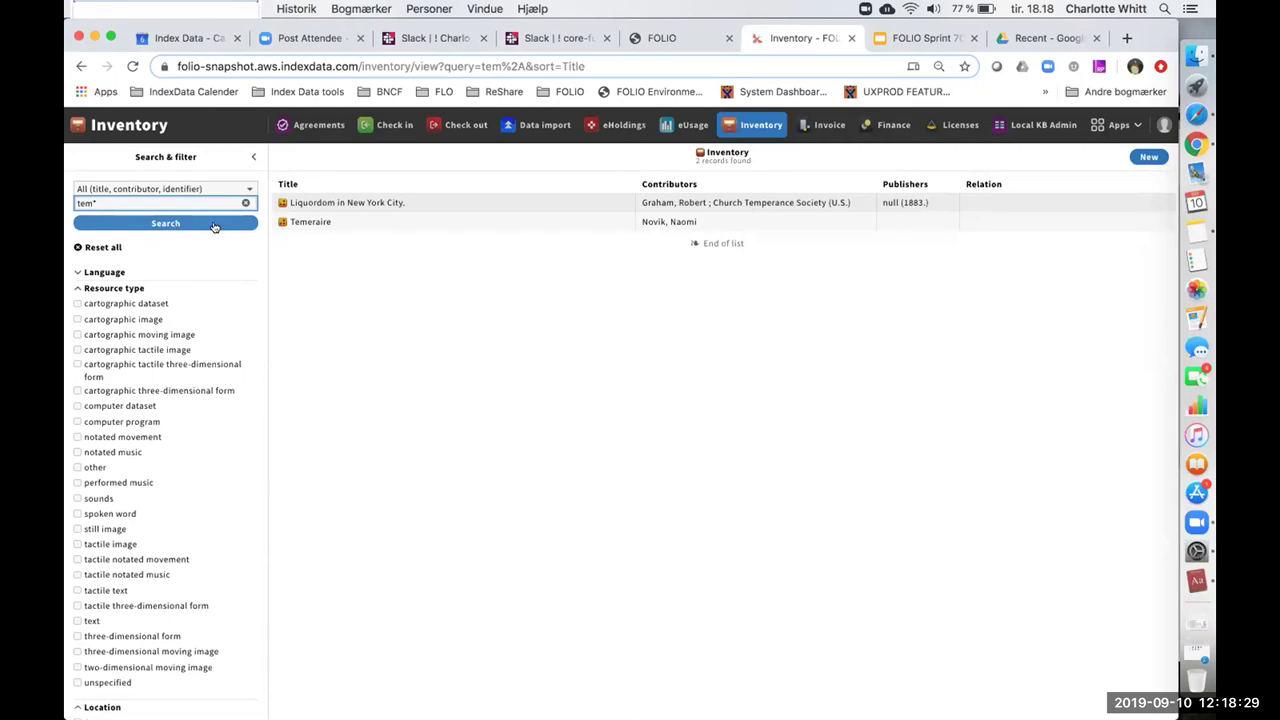
pyautogui.click(307, 221)
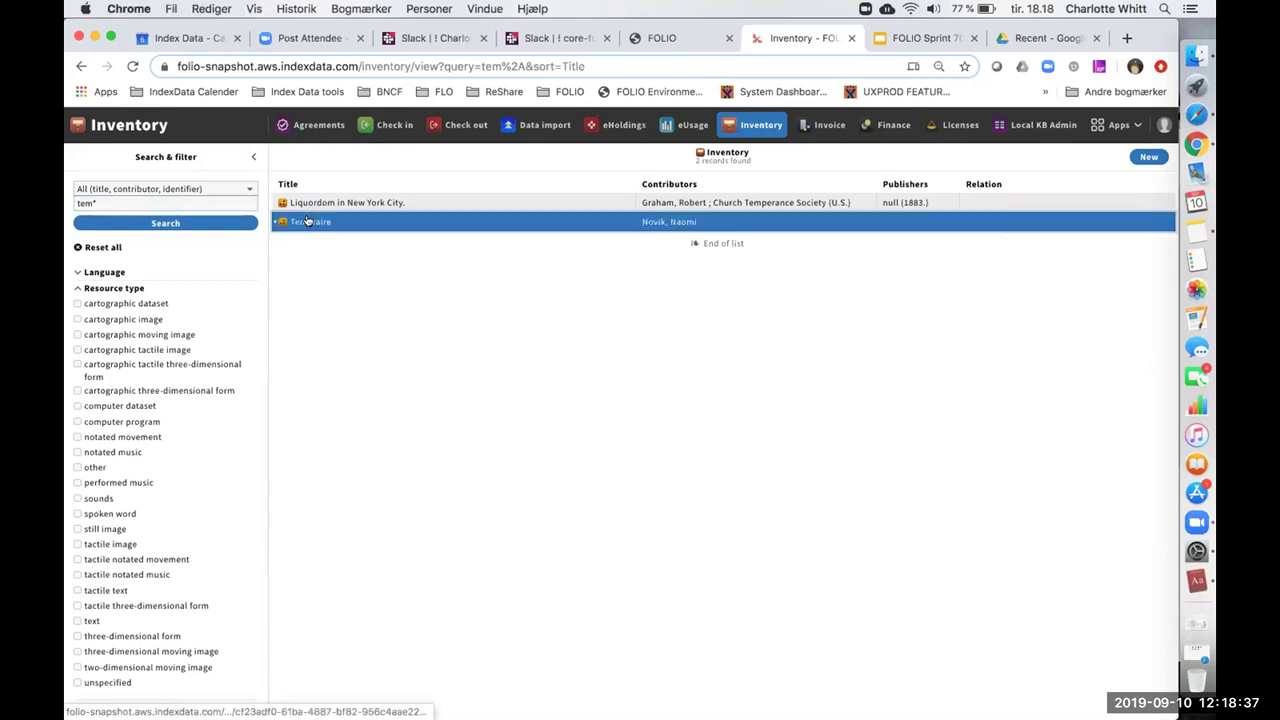
pyautogui.scroll(-3, 907, 449)
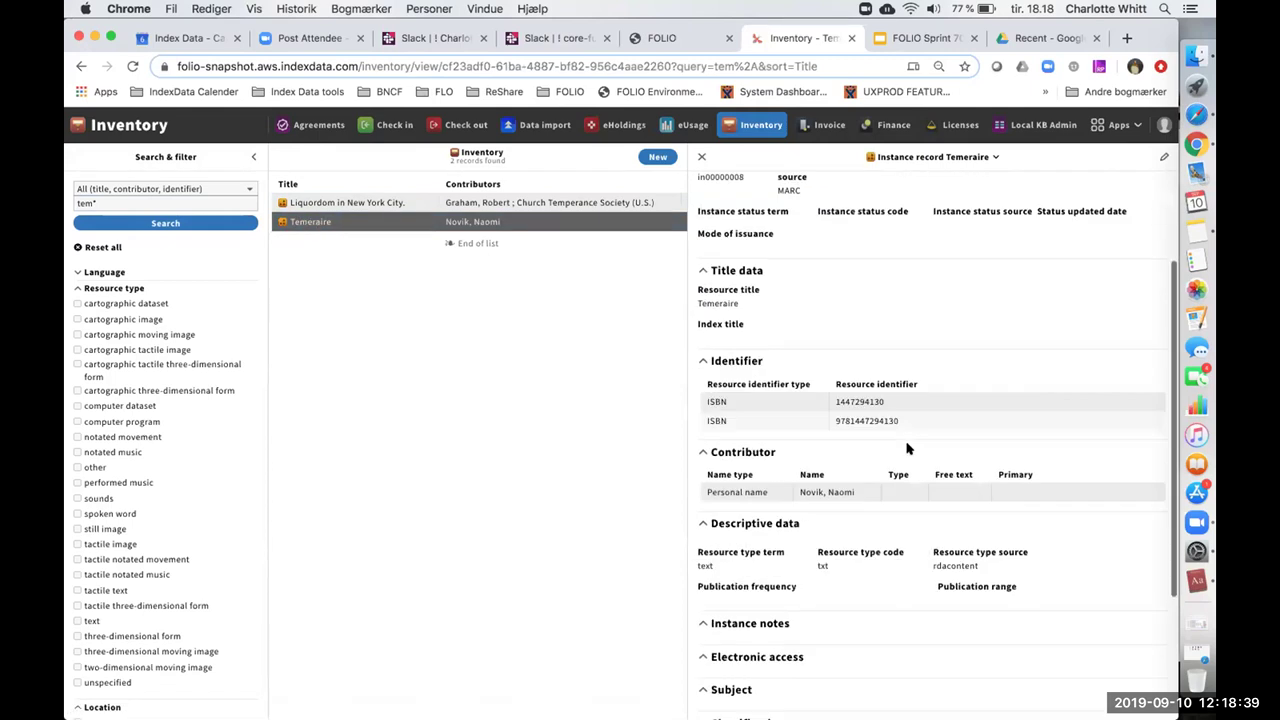
pyautogui.scroll(-3, 907, 449)
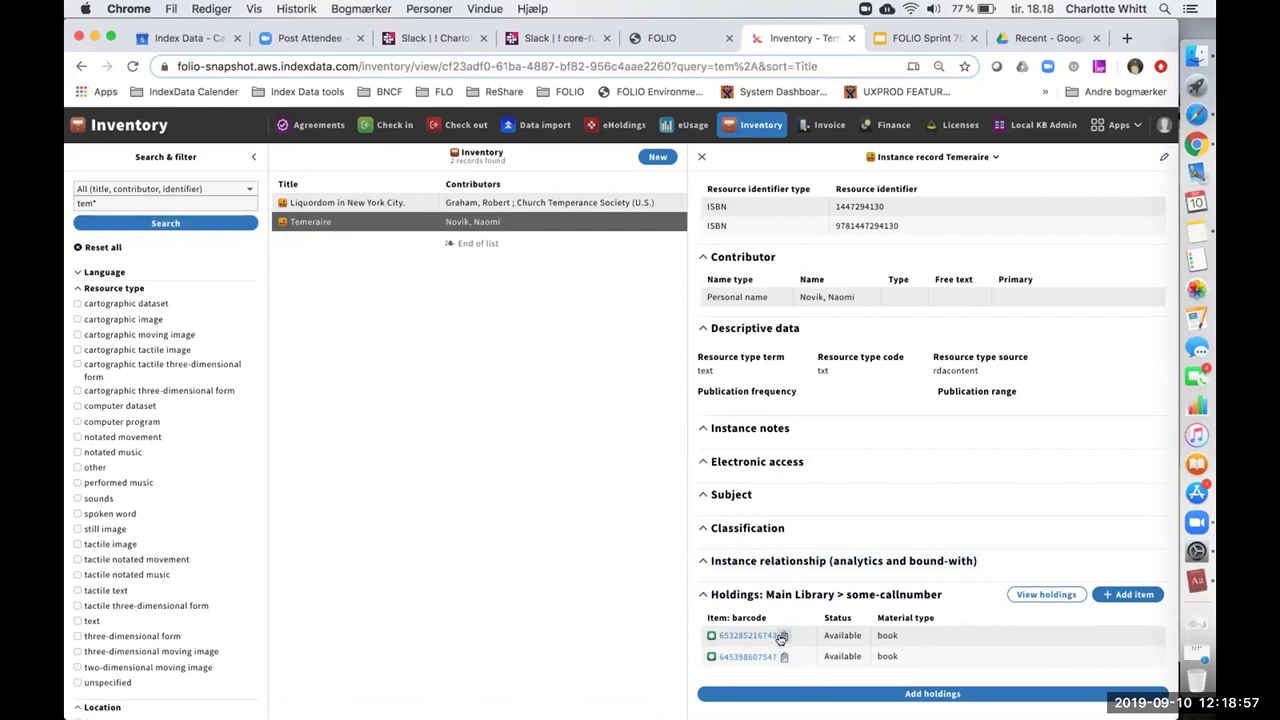
pyautogui.click(781, 637)
# - In Check out, look up and select an active graduate patron as the borrower
pyautogui.click(450, 124)
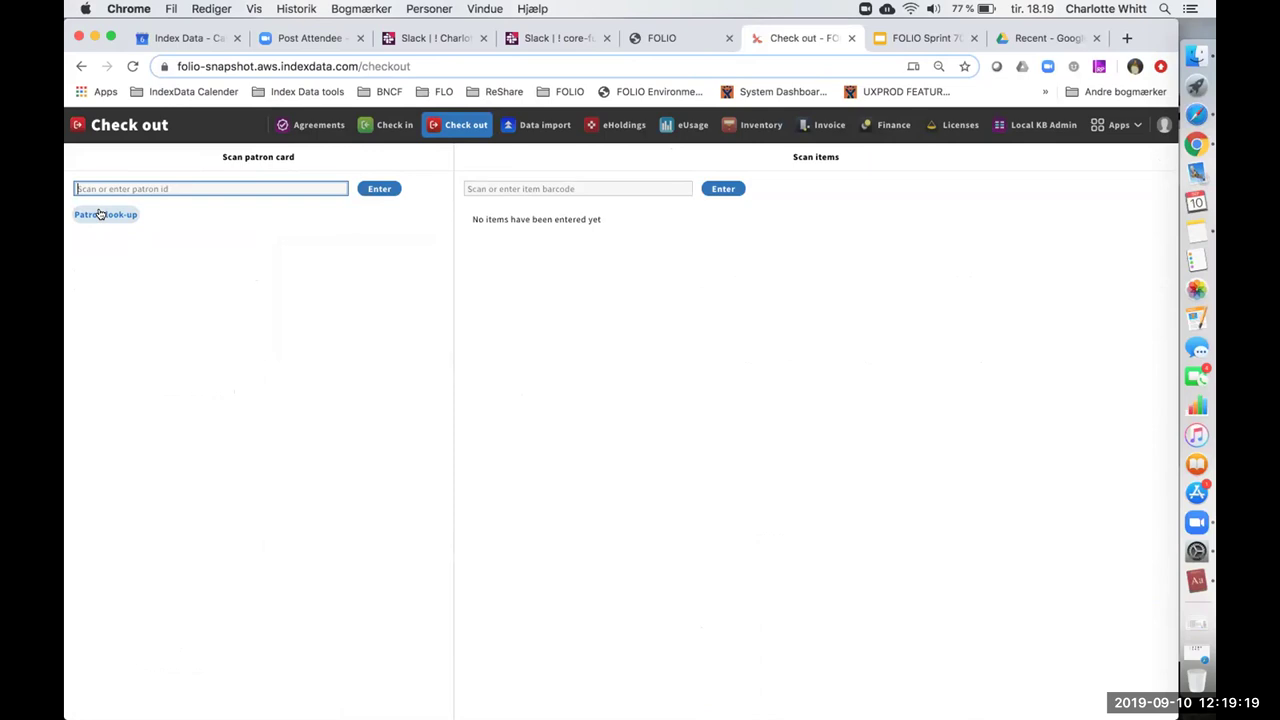
pyautogui.click(99, 213)
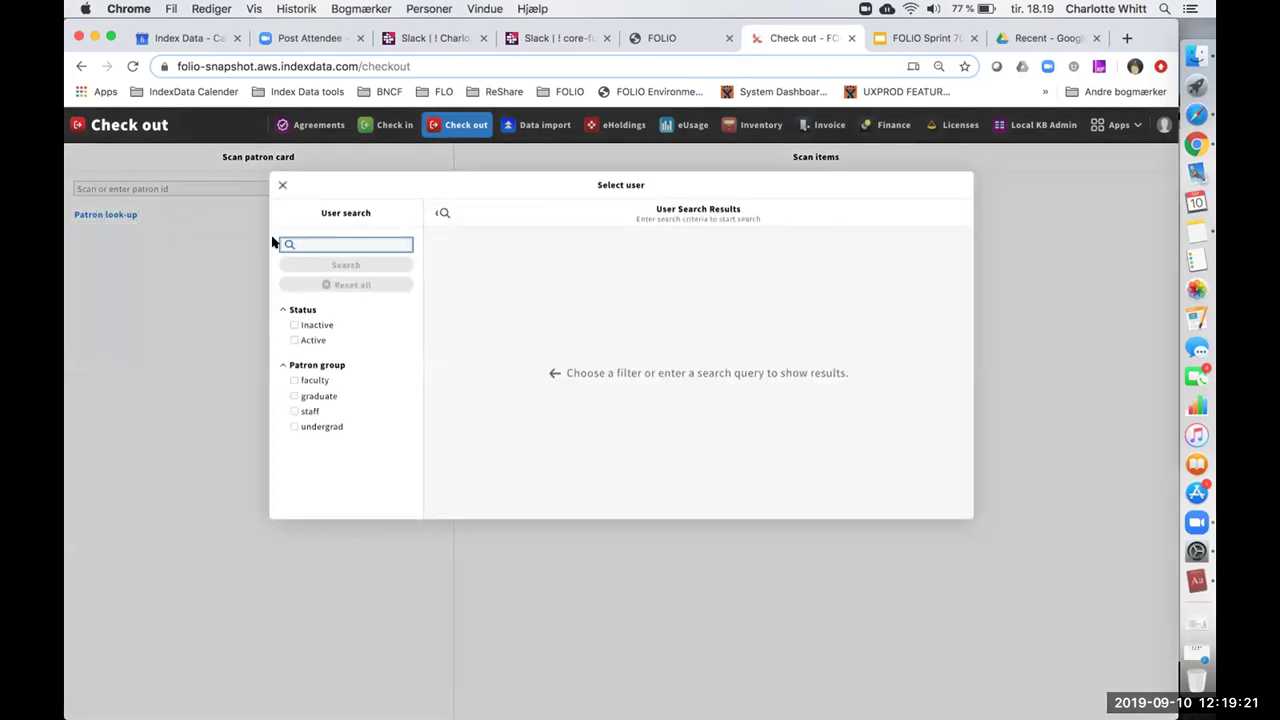
pyautogui.write('c')
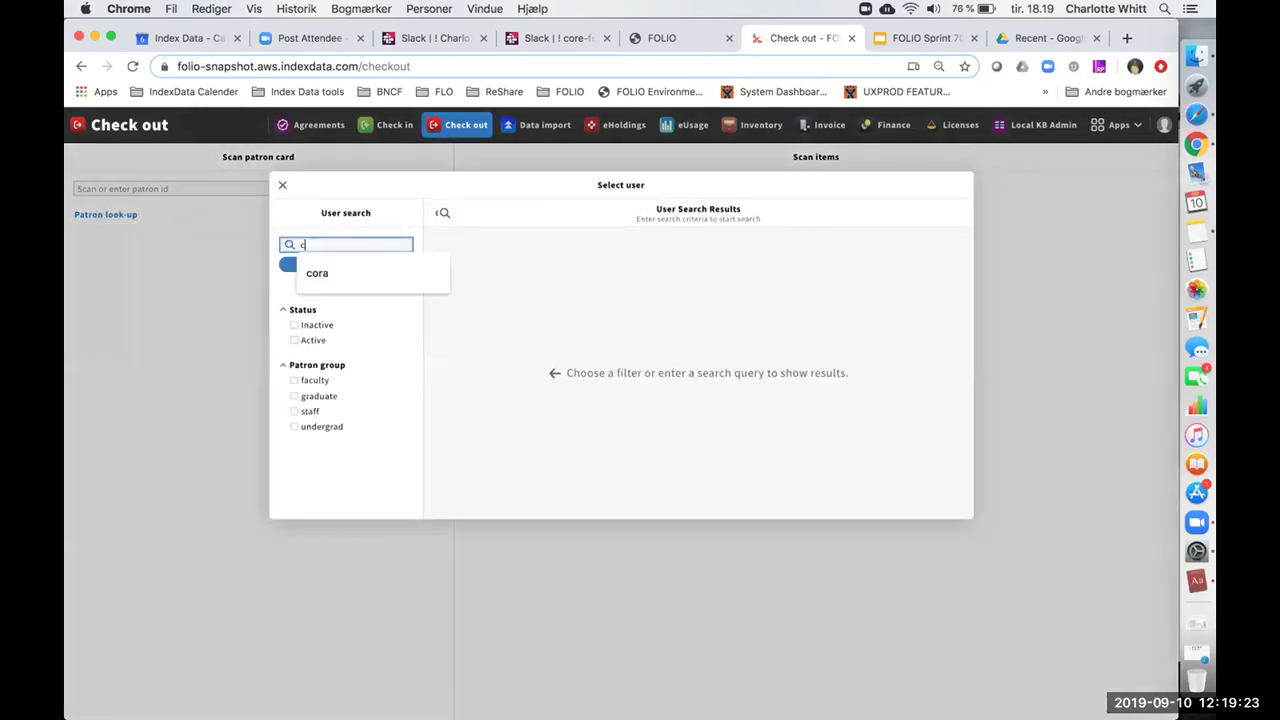
pyautogui.click(316, 273)
pyautogui.click(295, 266)
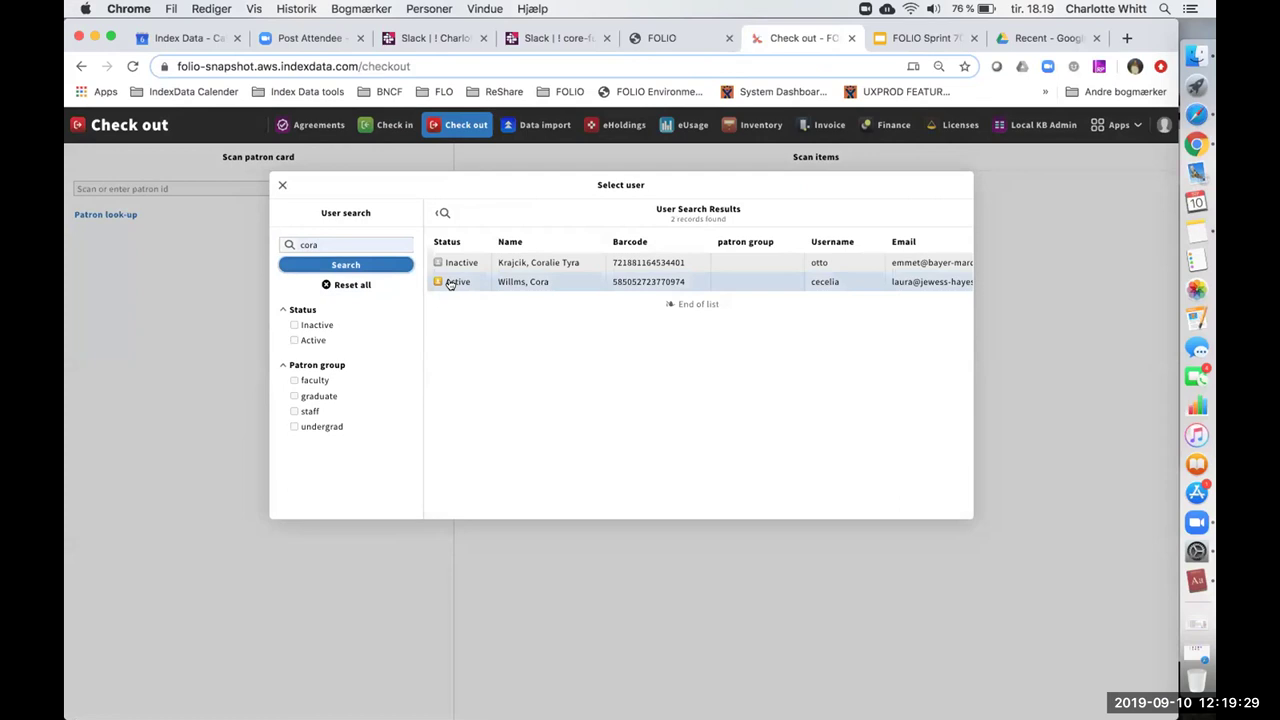
pyautogui.click(450, 283)
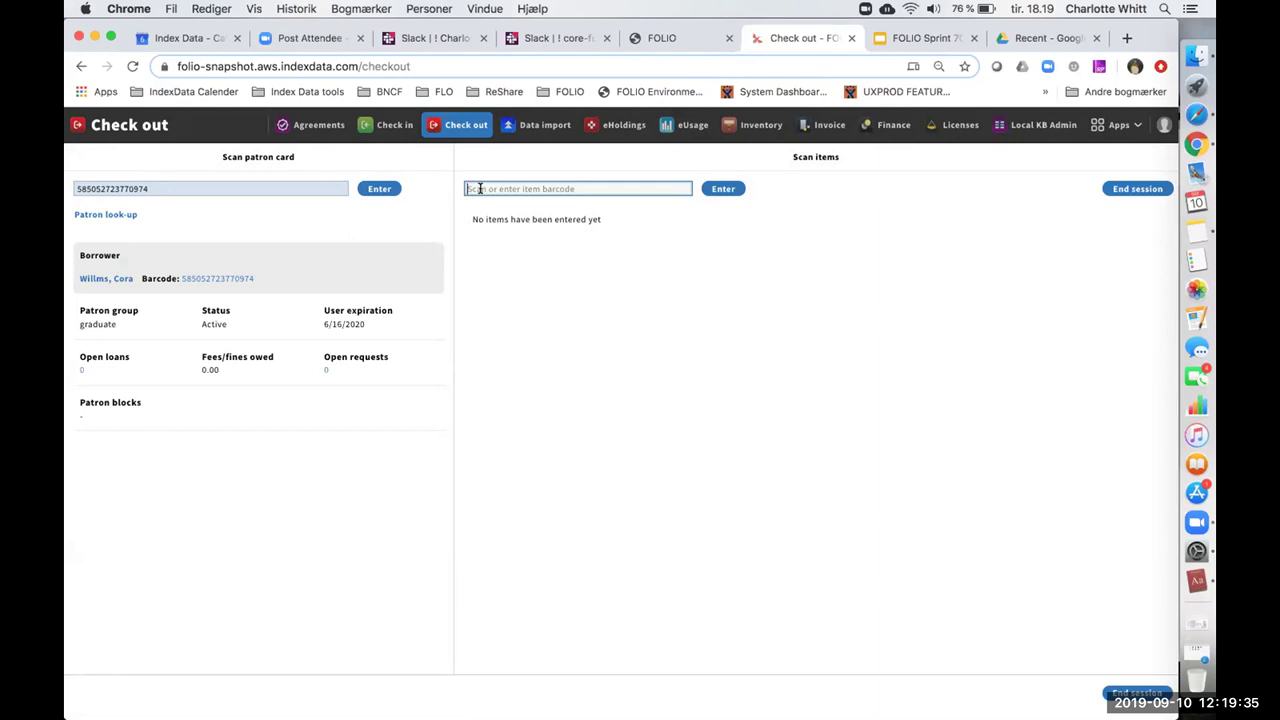
pyautogui.write('653285216743')
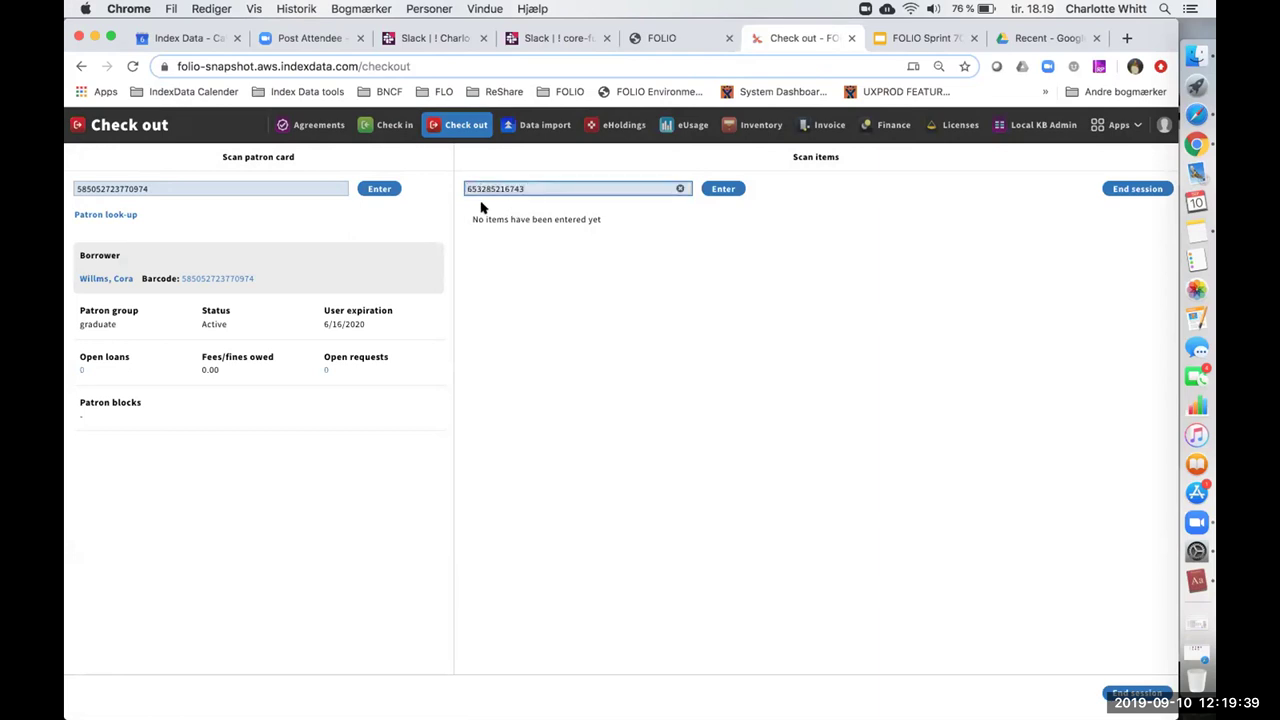
pyautogui.click(709, 189)
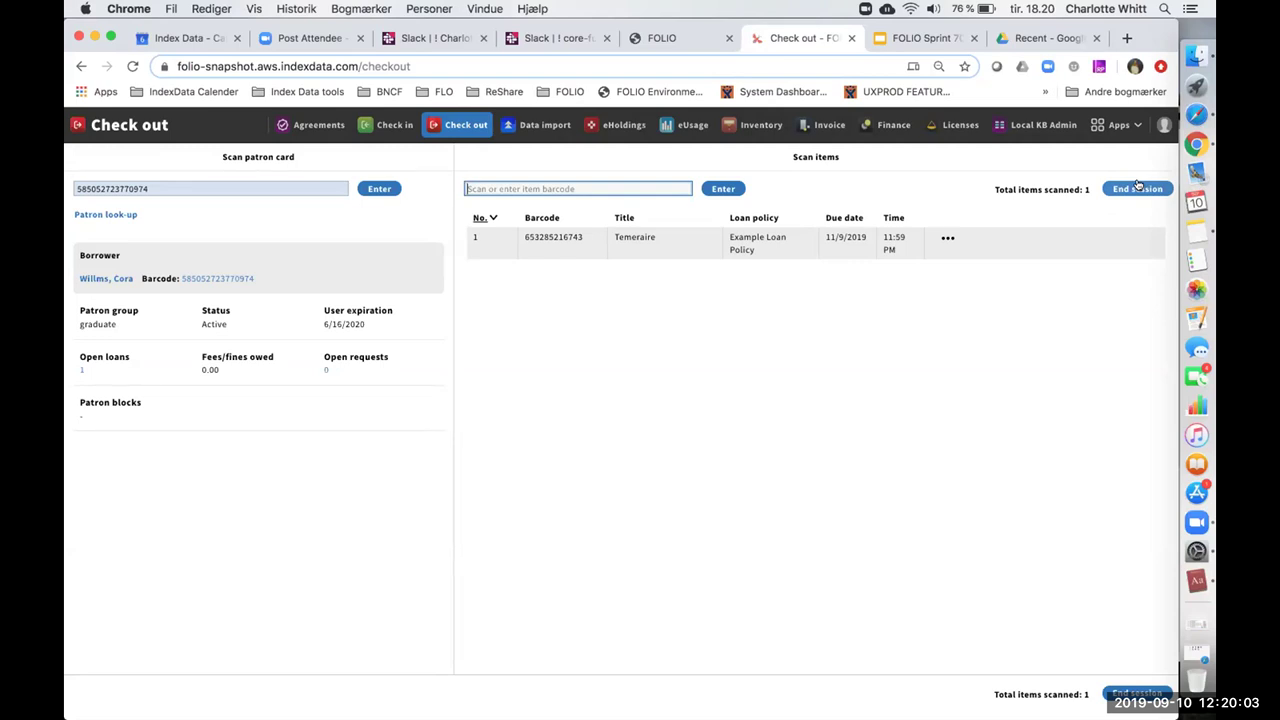
pyautogui.click(1137, 187)
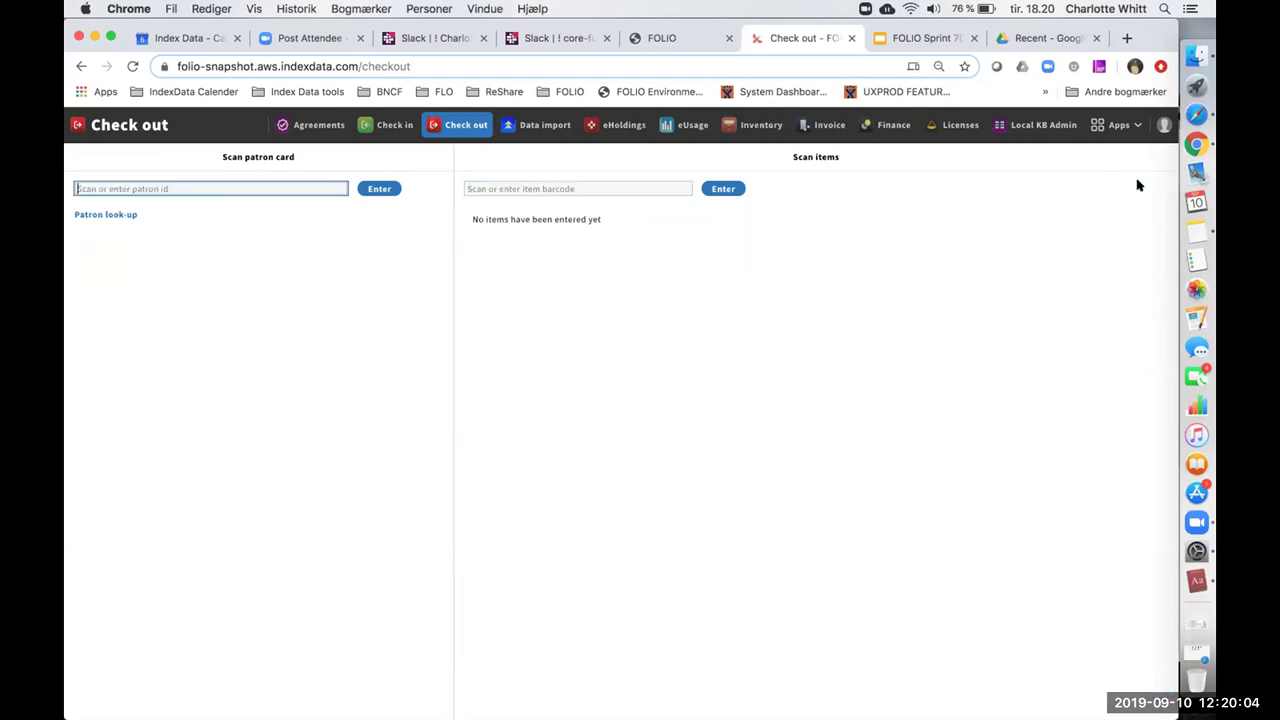
pyautogui.click(756, 127)
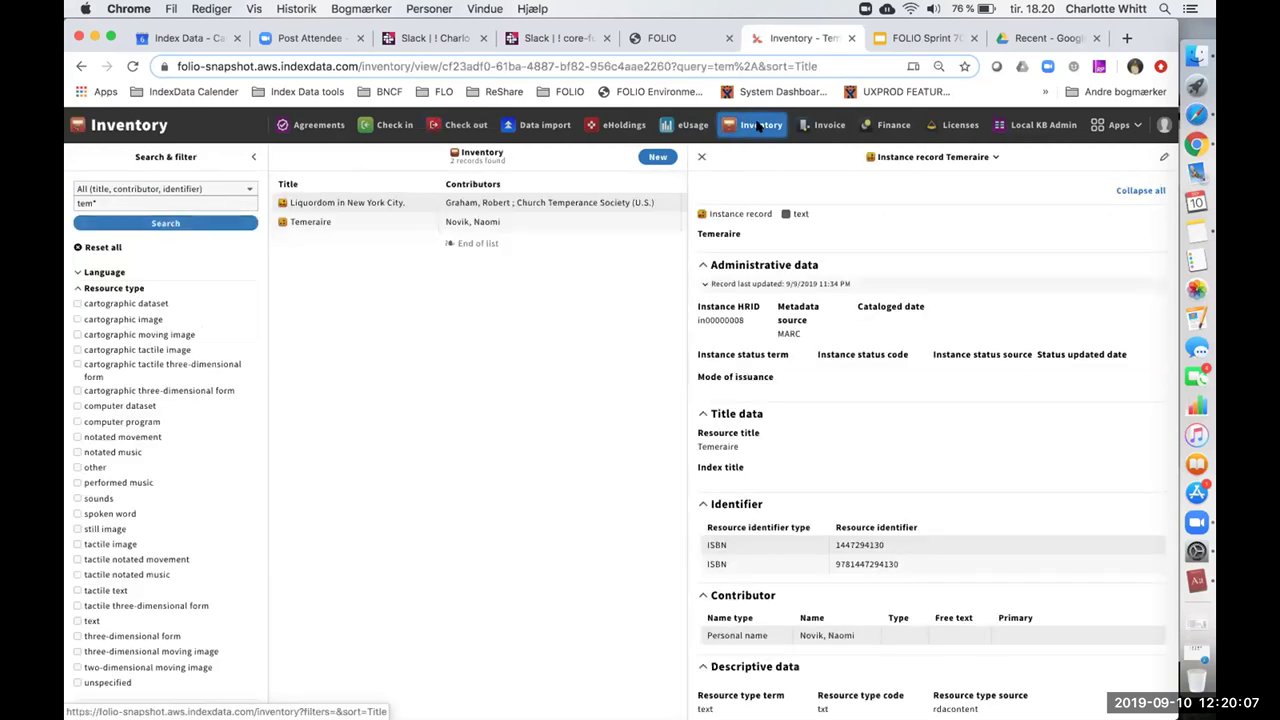
pyautogui.scroll(-8, 897, 455)
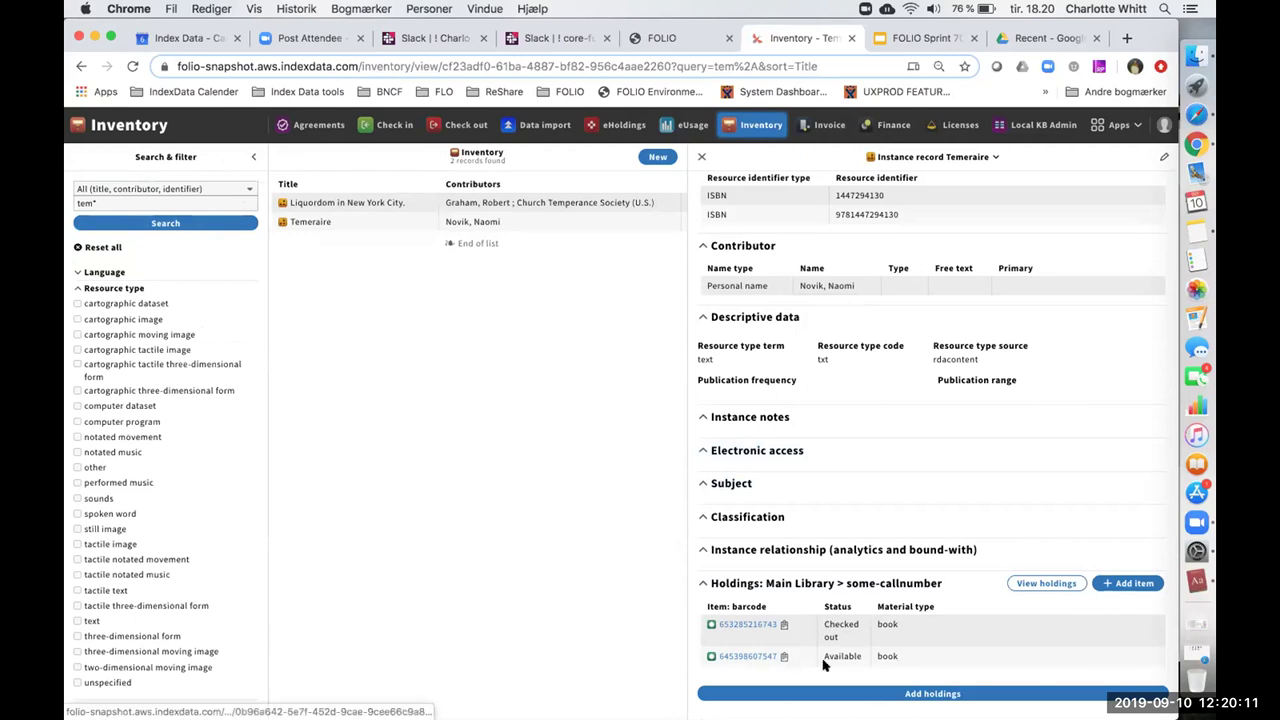
pyautogui.click(731, 659)
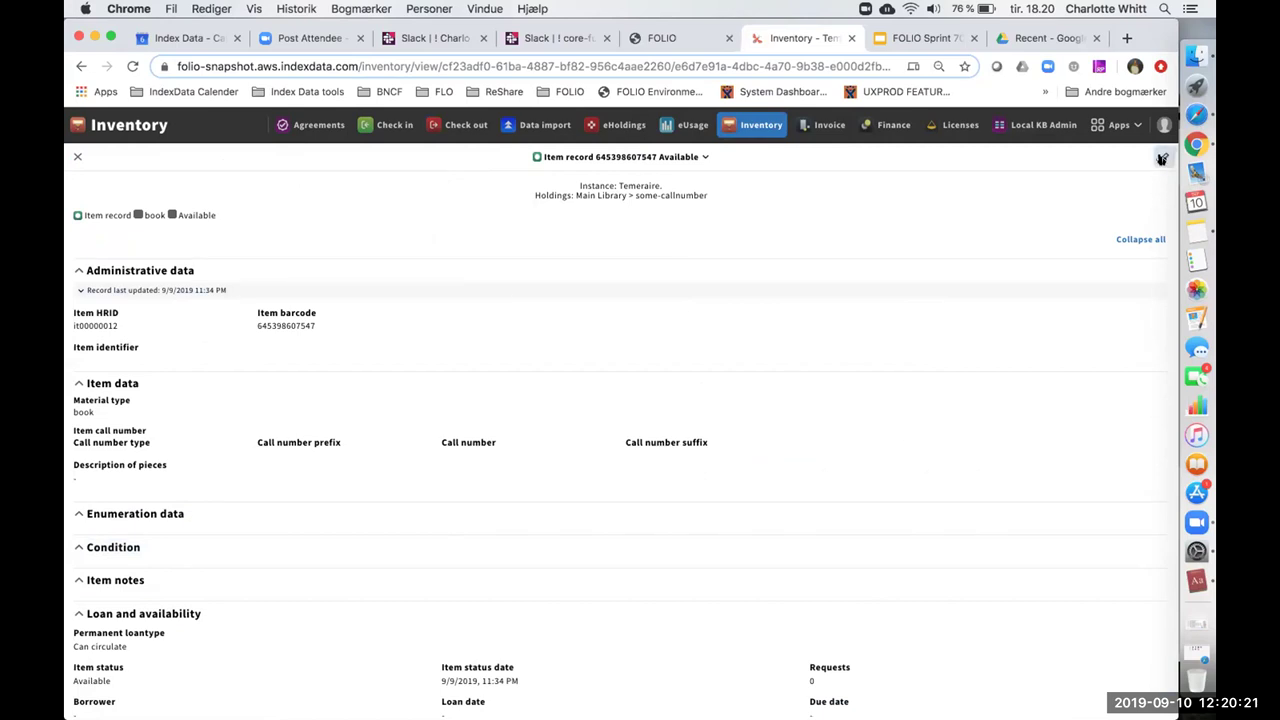
pyautogui.click(1162, 159)
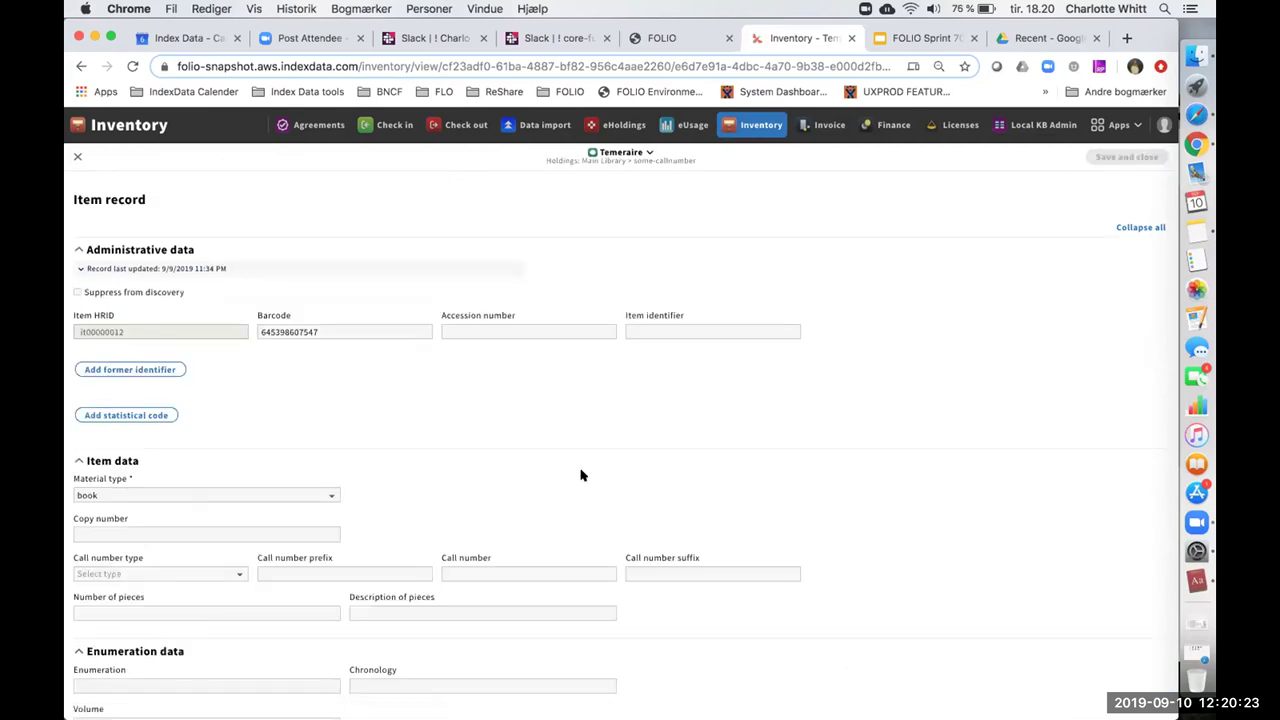
pyautogui.scroll(-3, 602, 500)
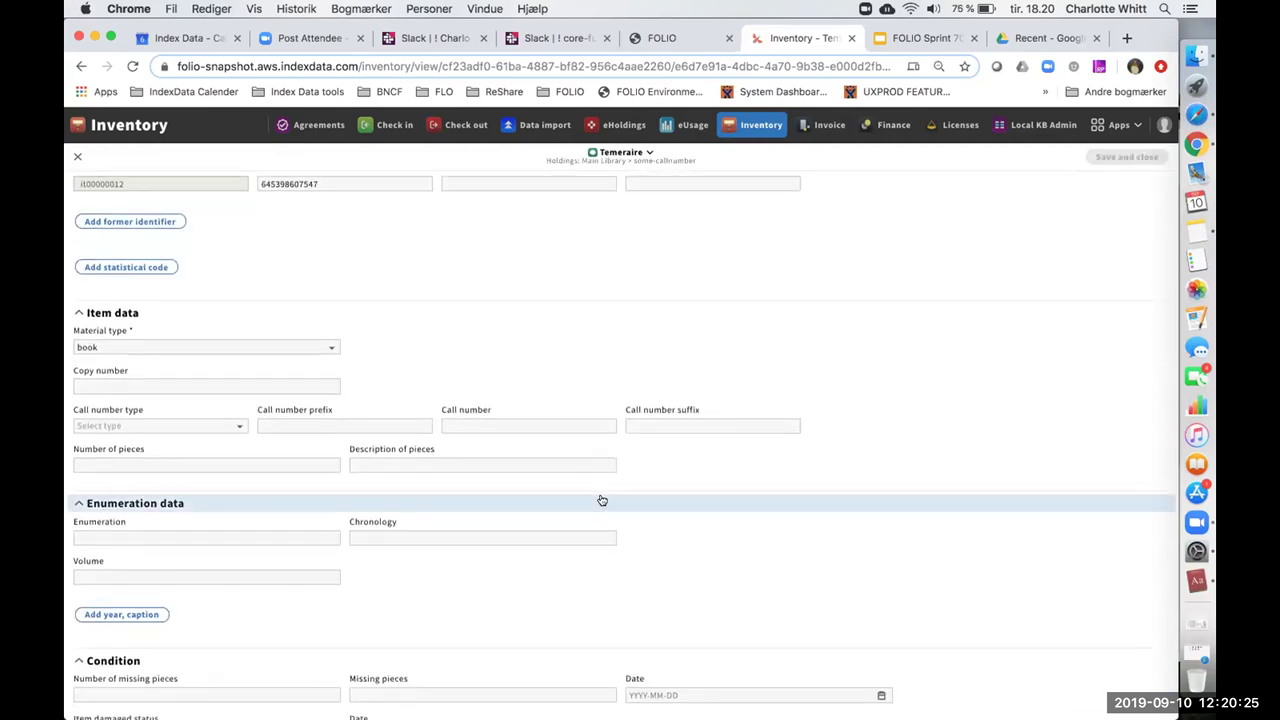
pyautogui.scroll(-5, 602, 500)
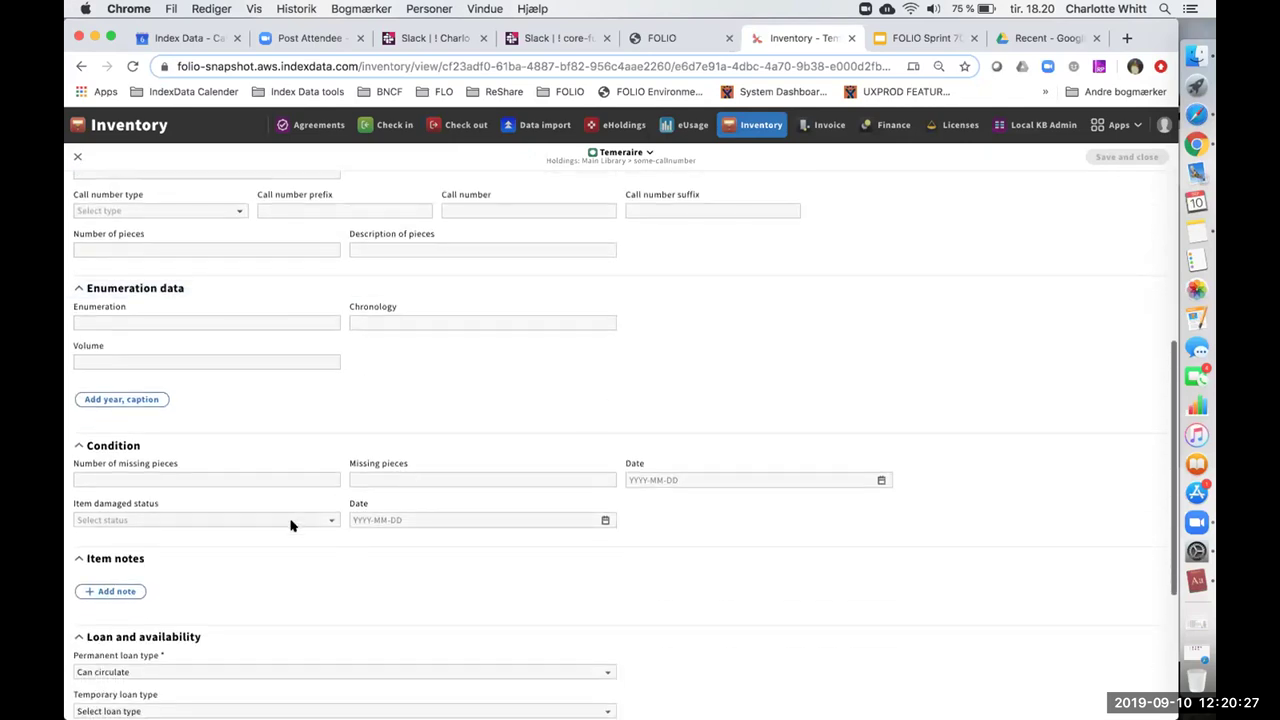
pyautogui.click(328, 520)
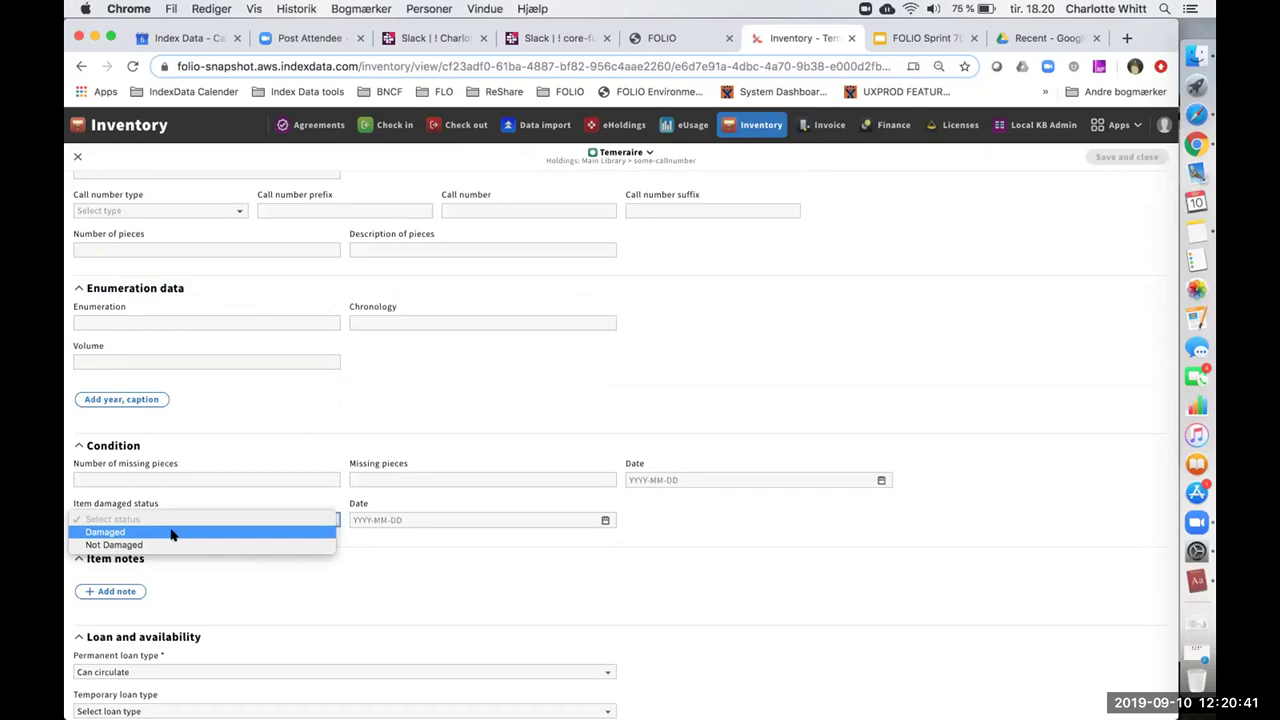
pyautogui.click(171, 533)
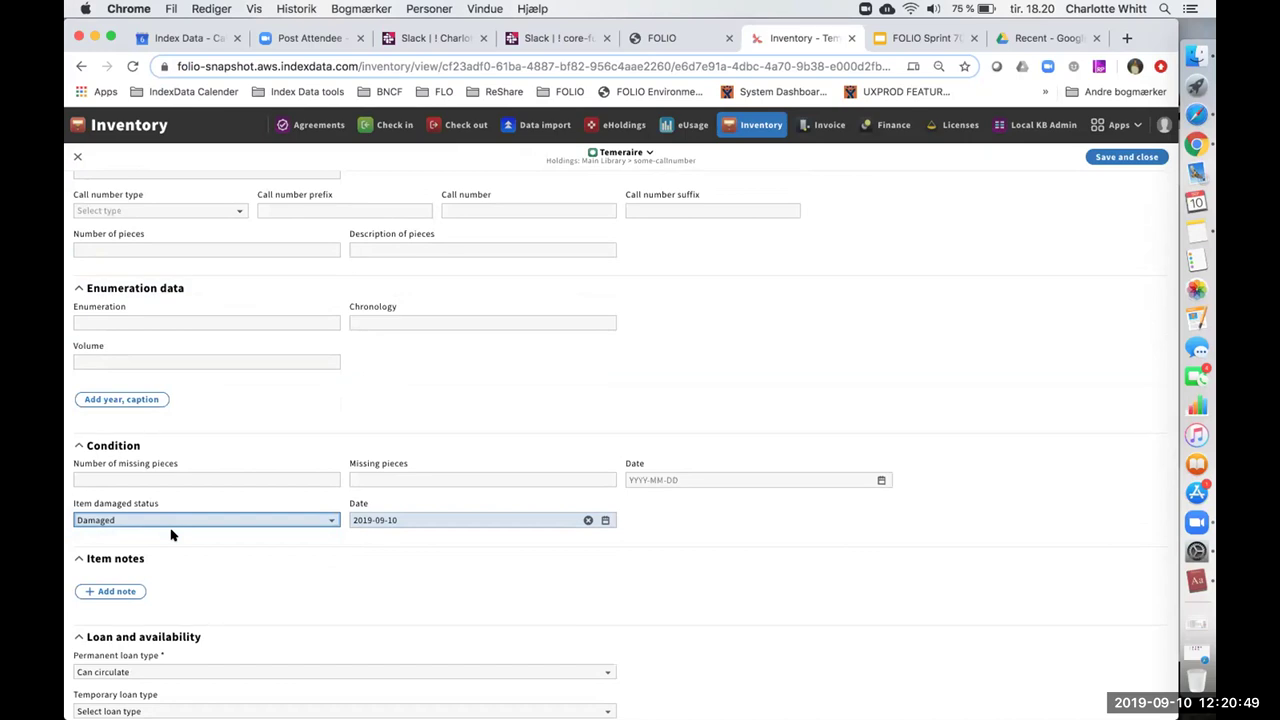
pyautogui.click(1116, 125)
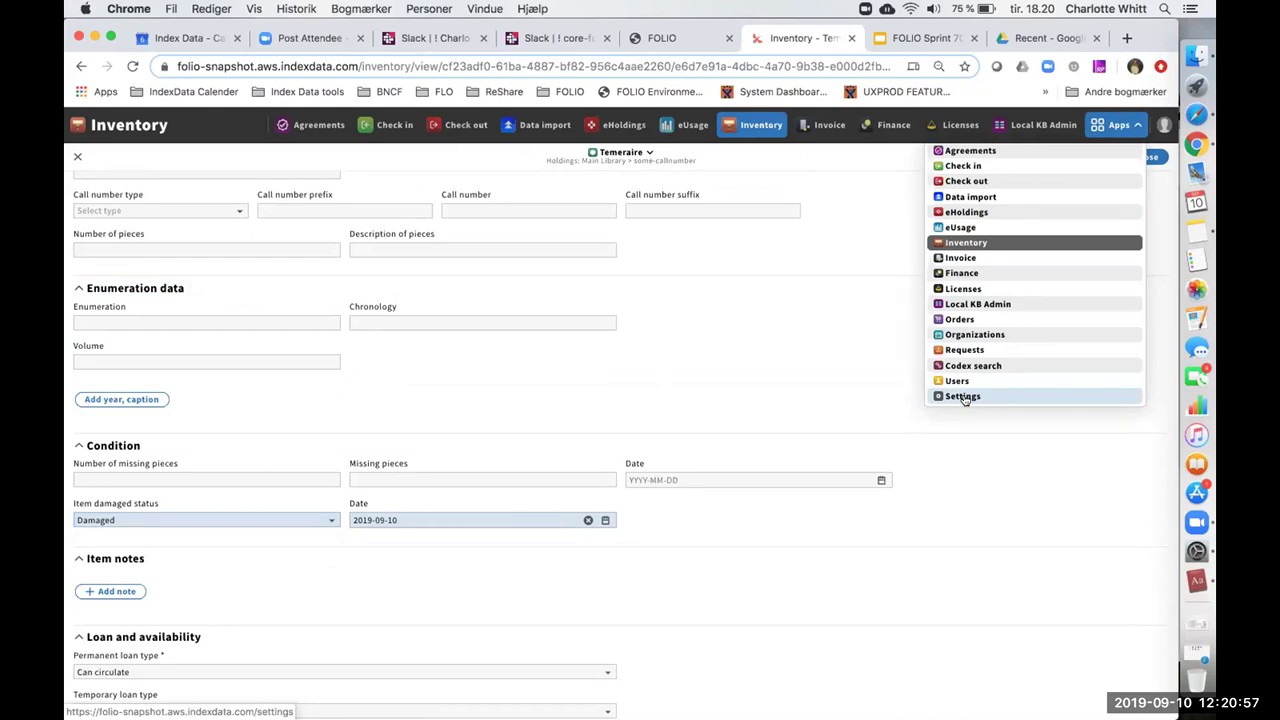
# - Close the edit form without saving, view Inventory settings, then return to the Inventory app
pyautogui.click(964, 398)
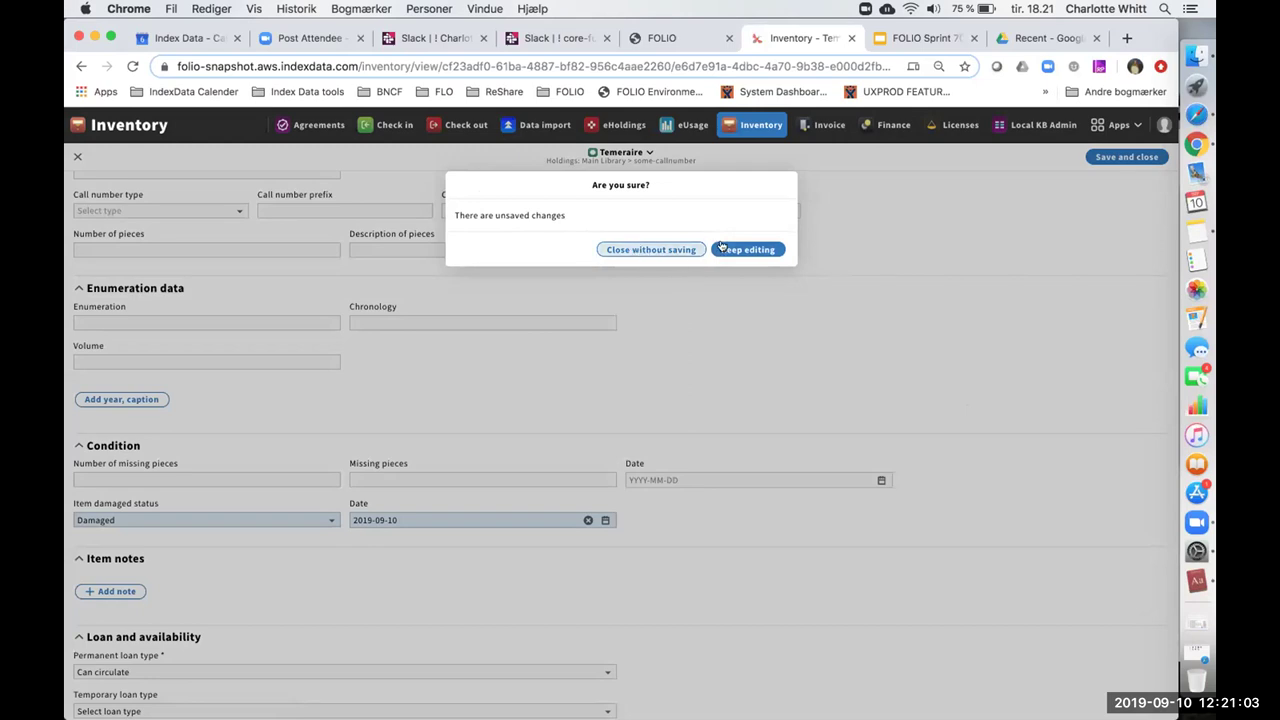
pyautogui.click(641, 250)
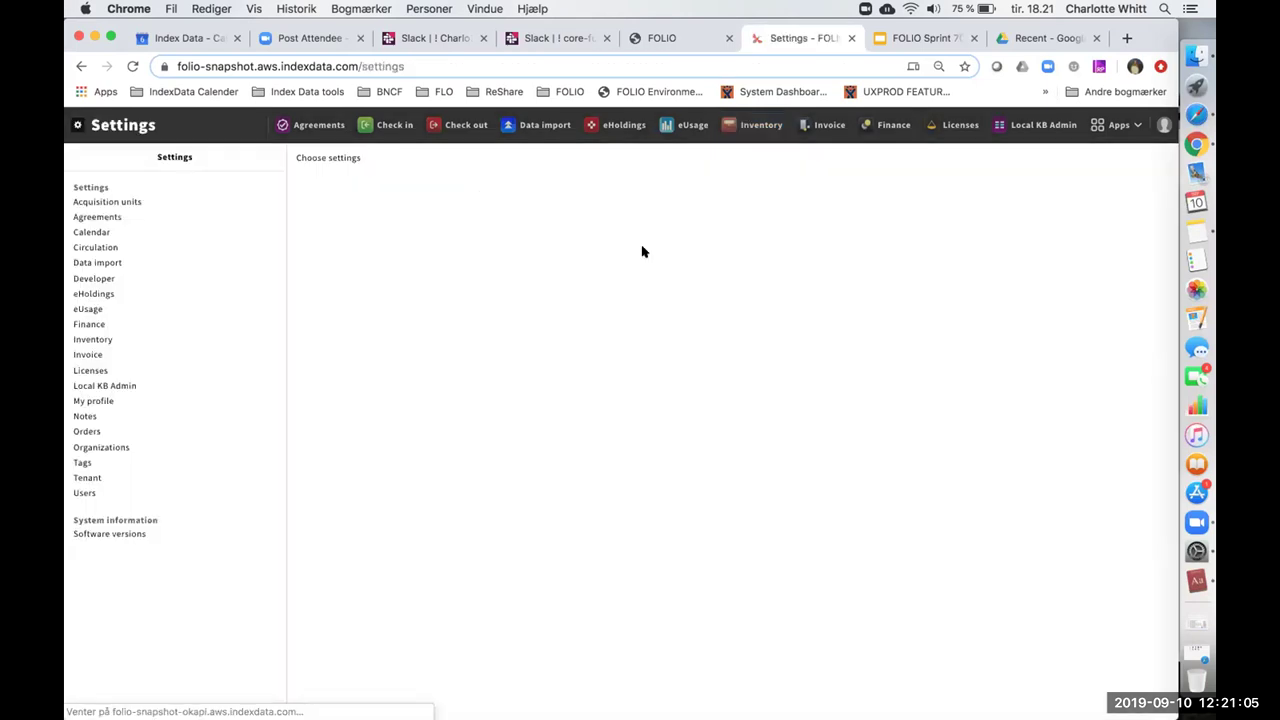
pyautogui.click(87, 339)
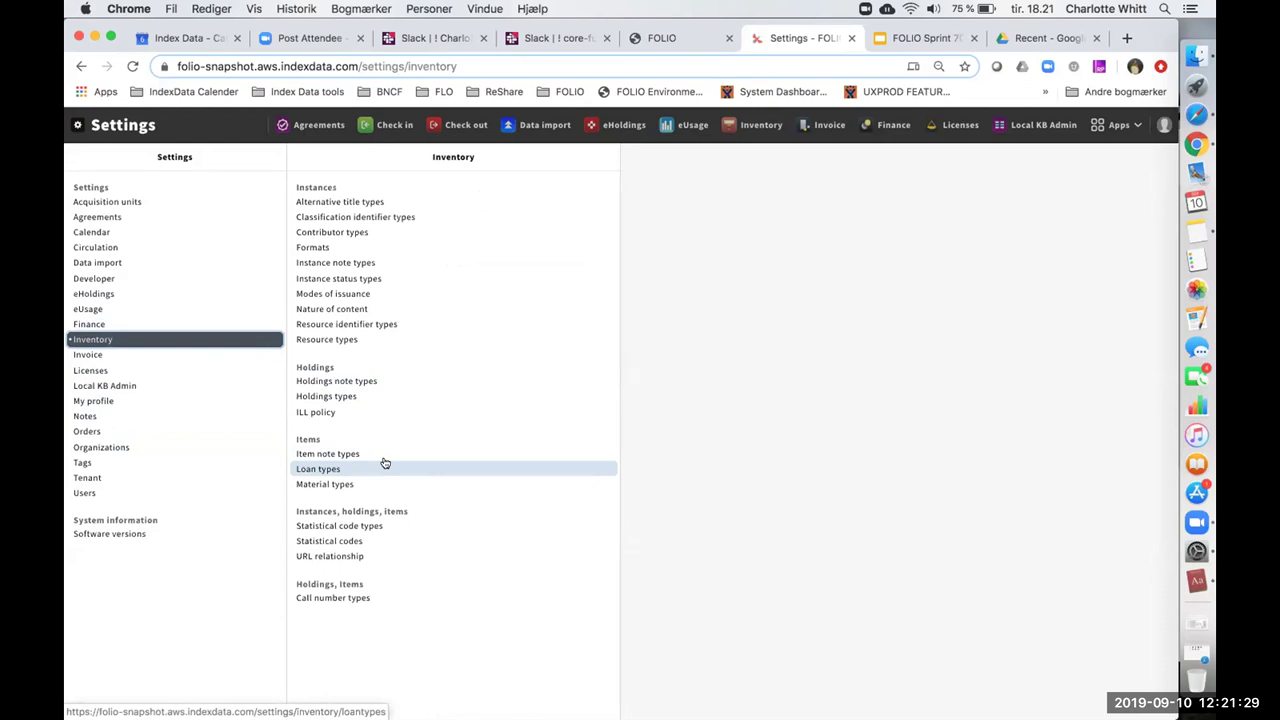
pyautogui.click(754, 125)
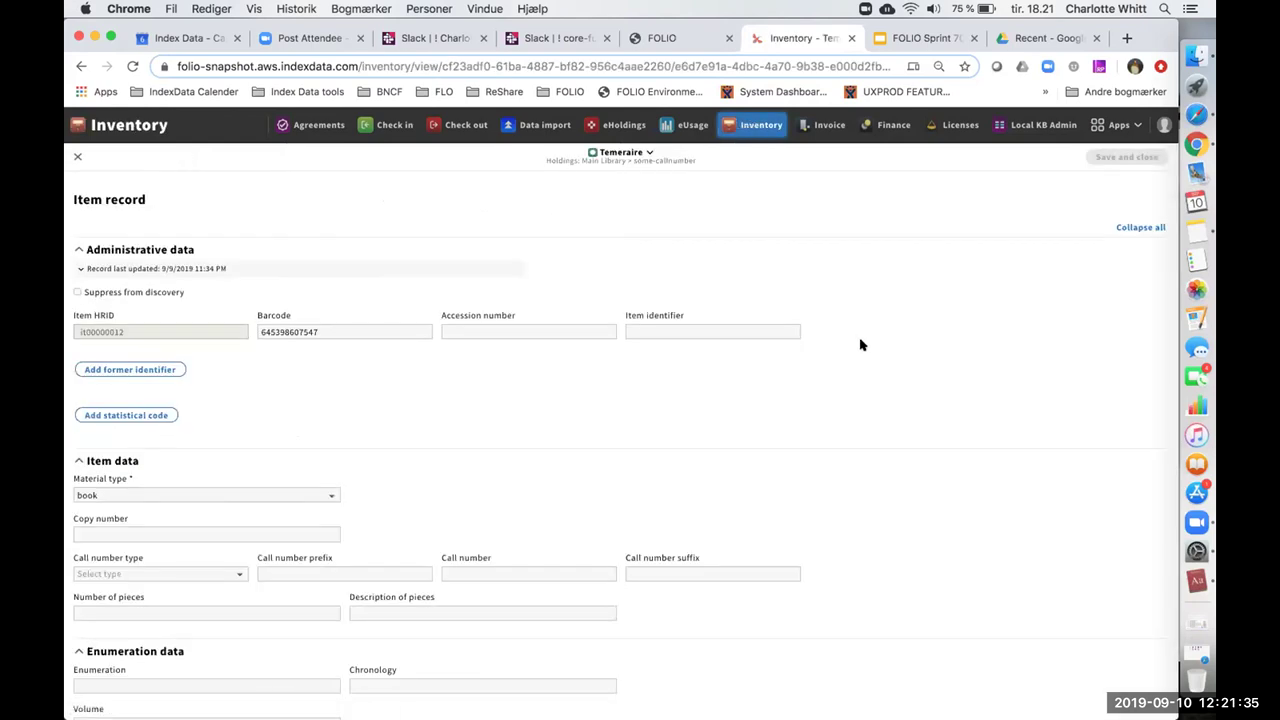
pyautogui.scroll(-2, 860, 345)
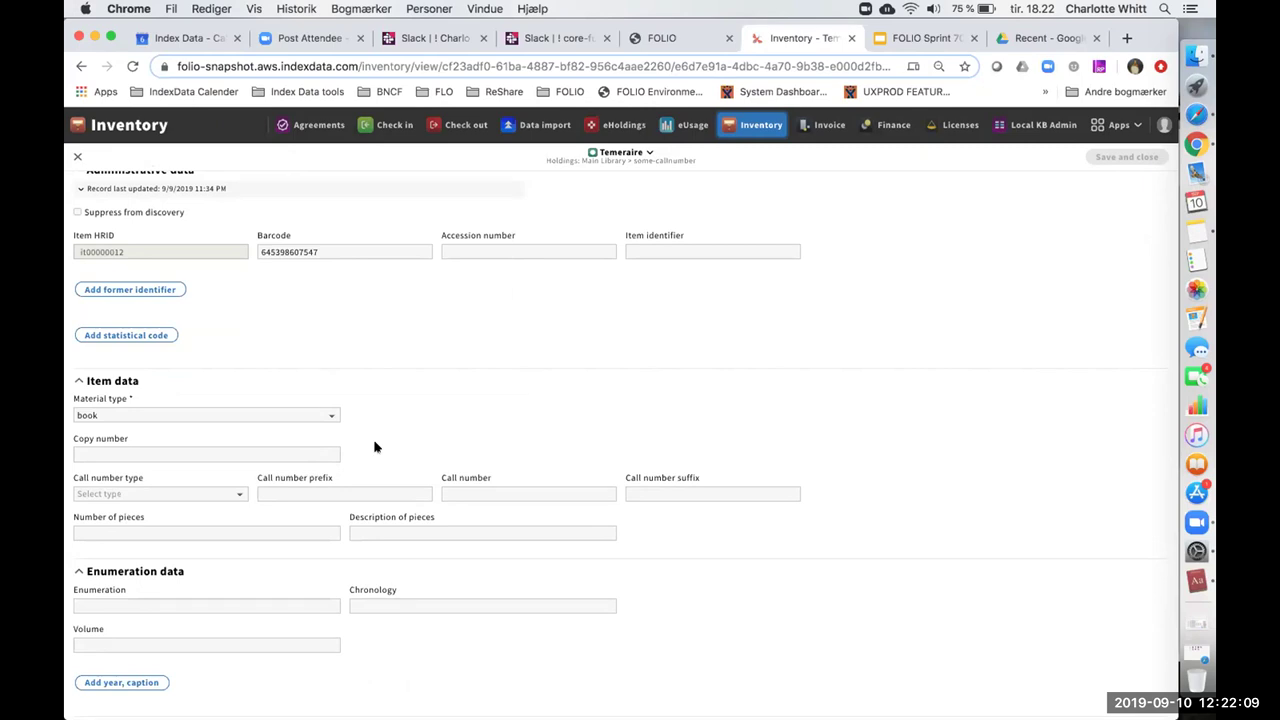
pyautogui.click(186, 450)
pyautogui.write('c.1')
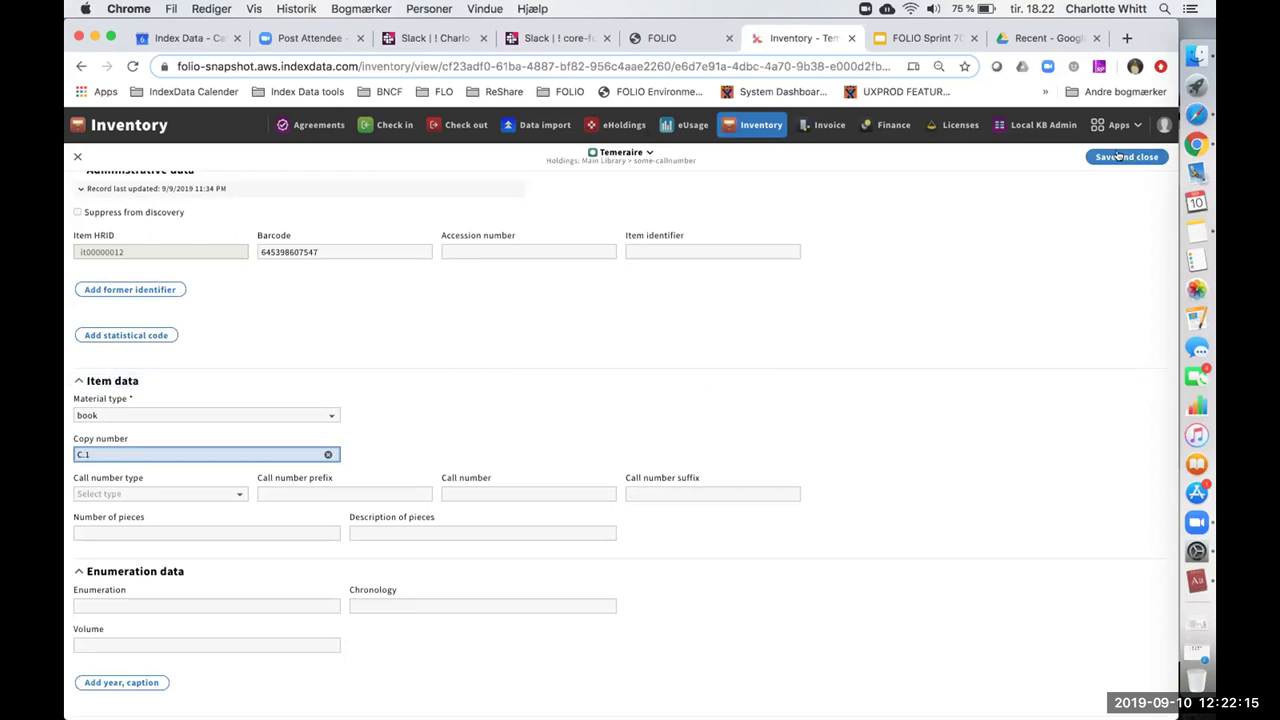
pyautogui.click(1118, 157)
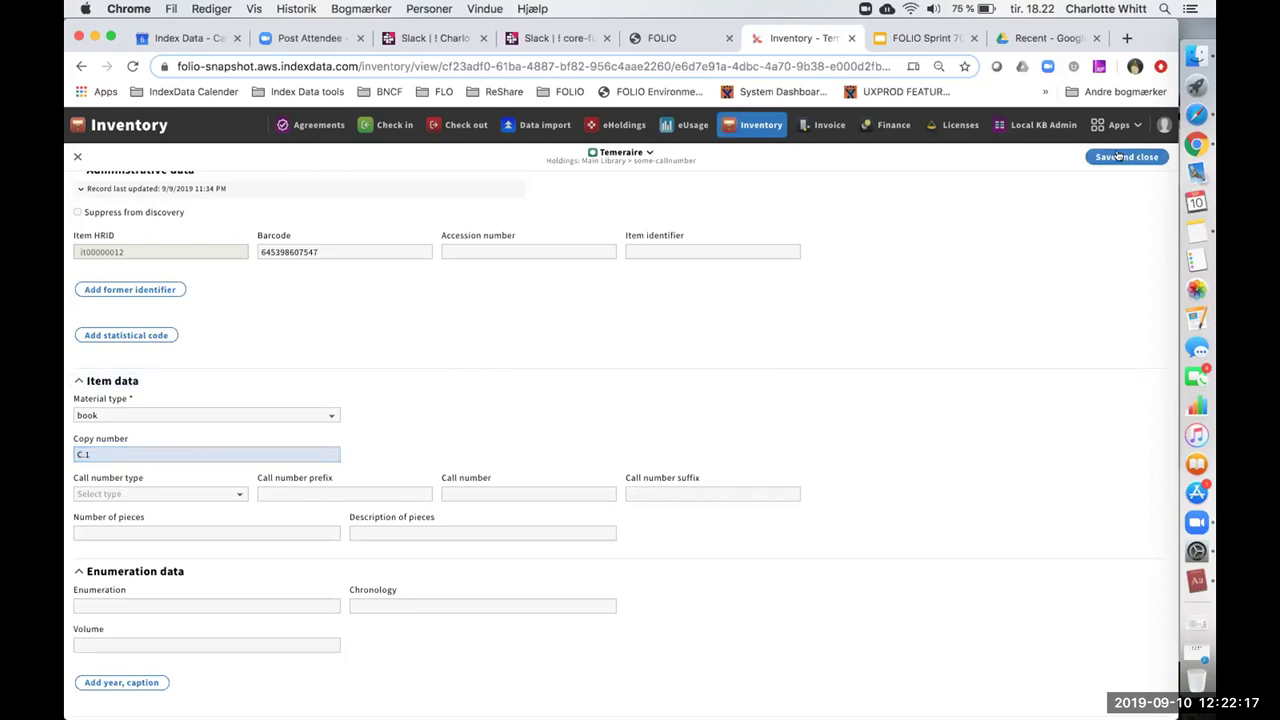